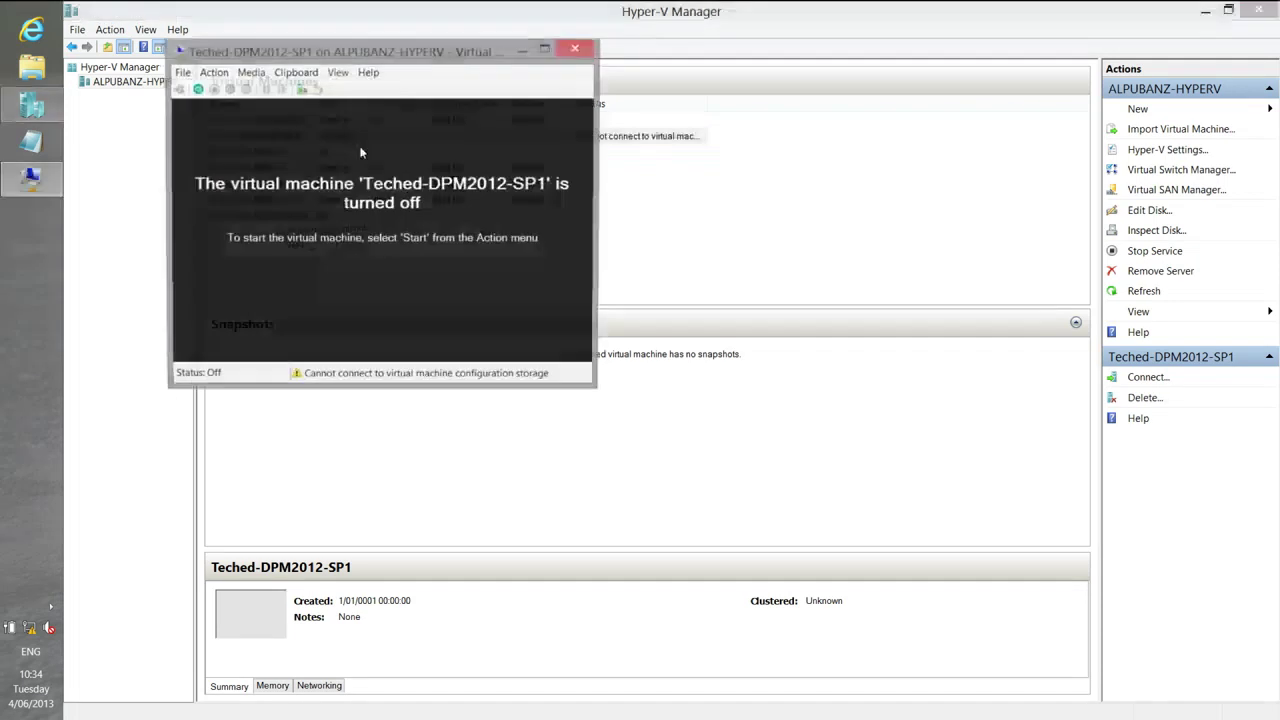
Step: Try starting Teched-DPM2012-SP1, dismiss the configuration-lock error and close its connection window
{"action": "left_click", "coordinate": [199, 90]}
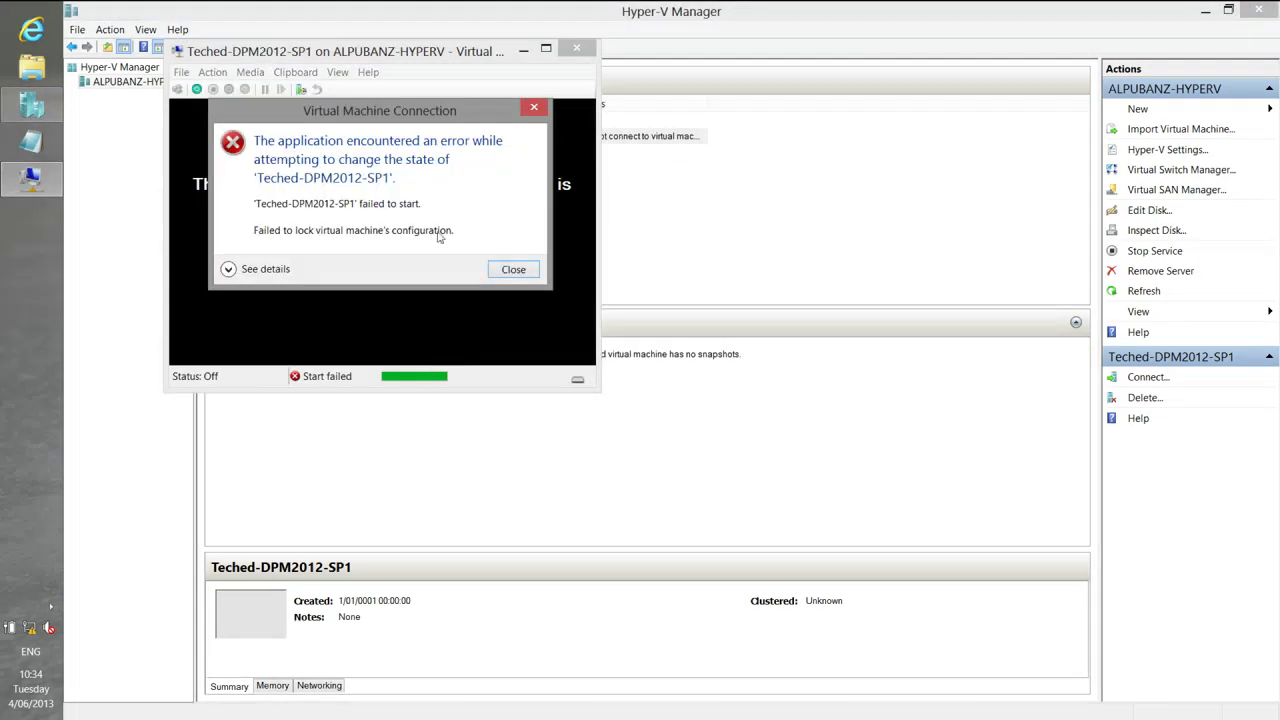
{"action": "left_click", "coordinate": [524, 275]}
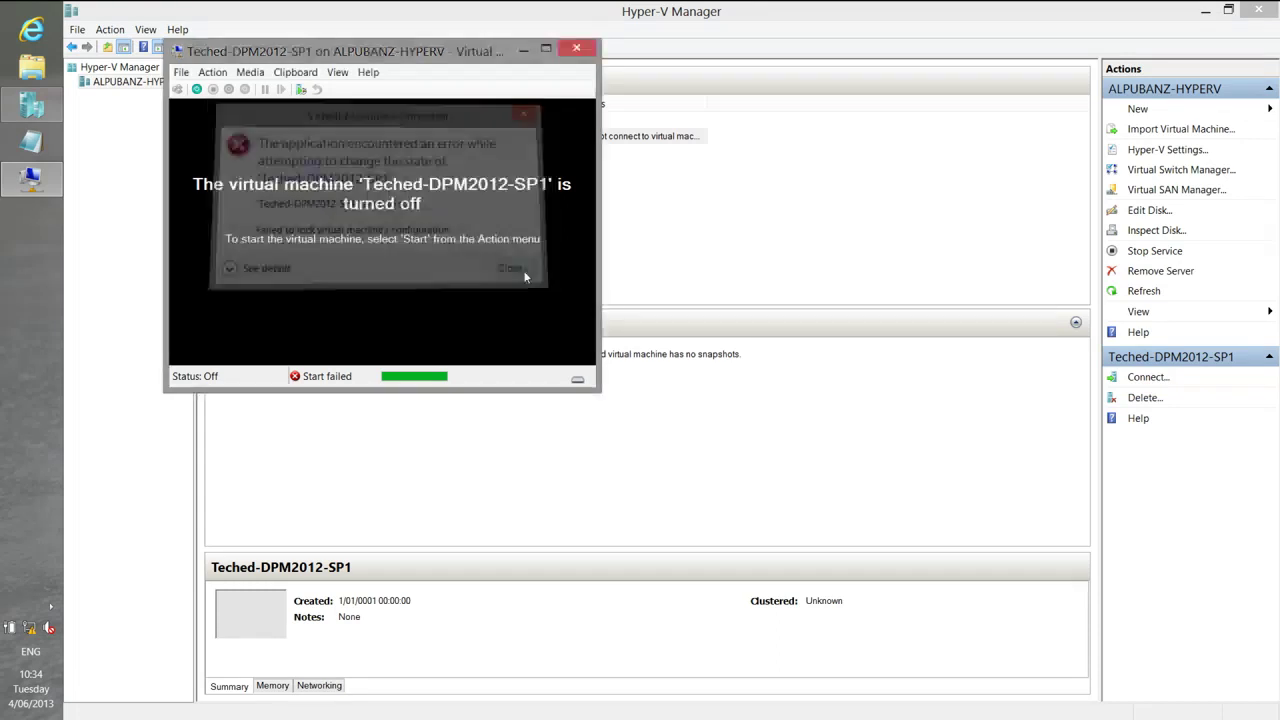
{"action": "left_click", "coordinate": [586, 48]}
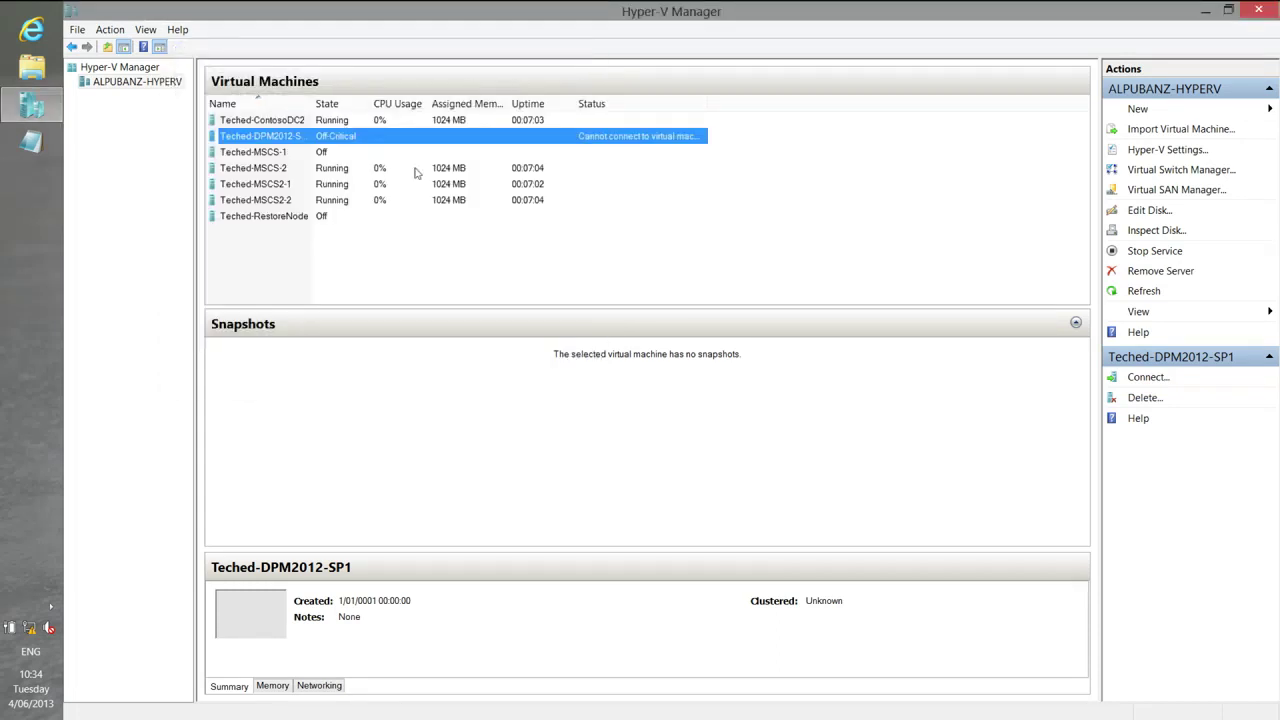
Step: Start the Teched-MSCS-1 virtual machine from its context menu
{"action": "left_click", "coordinate": [309, 157]}
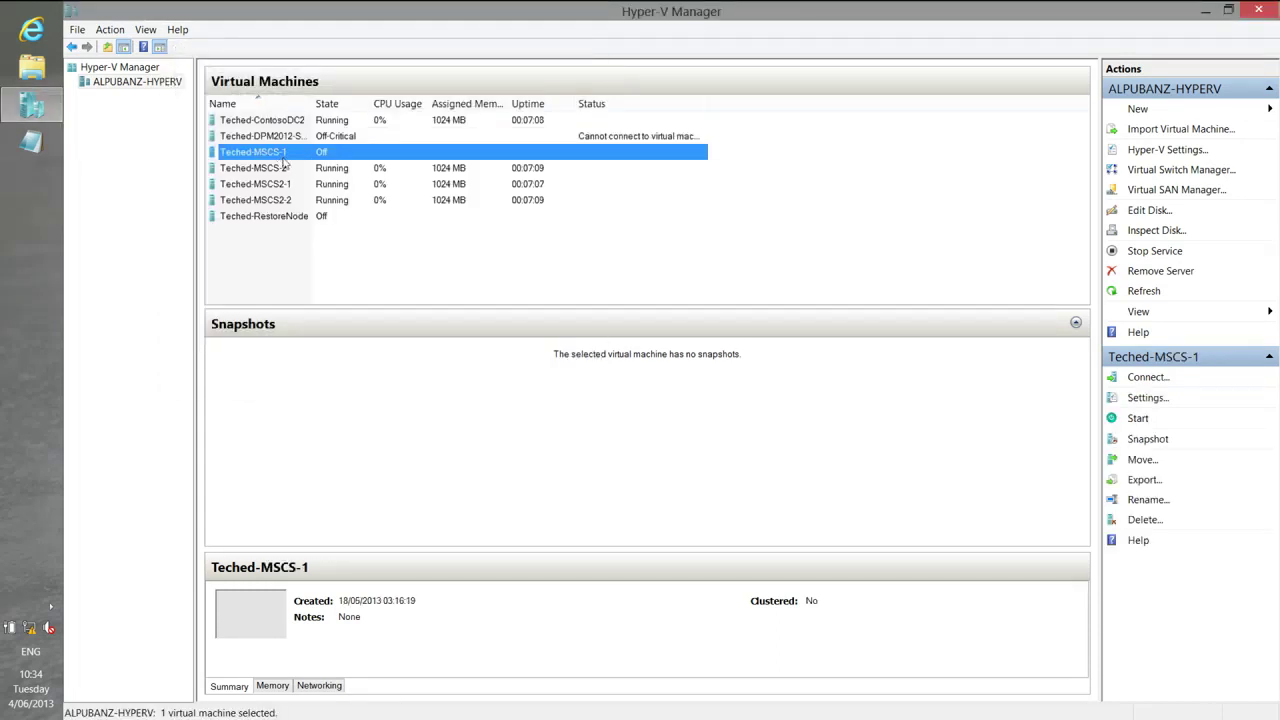
{"action": "right_click", "coordinate": [284, 158]}
{"action": "left_click", "coordinate": [316, 206]}
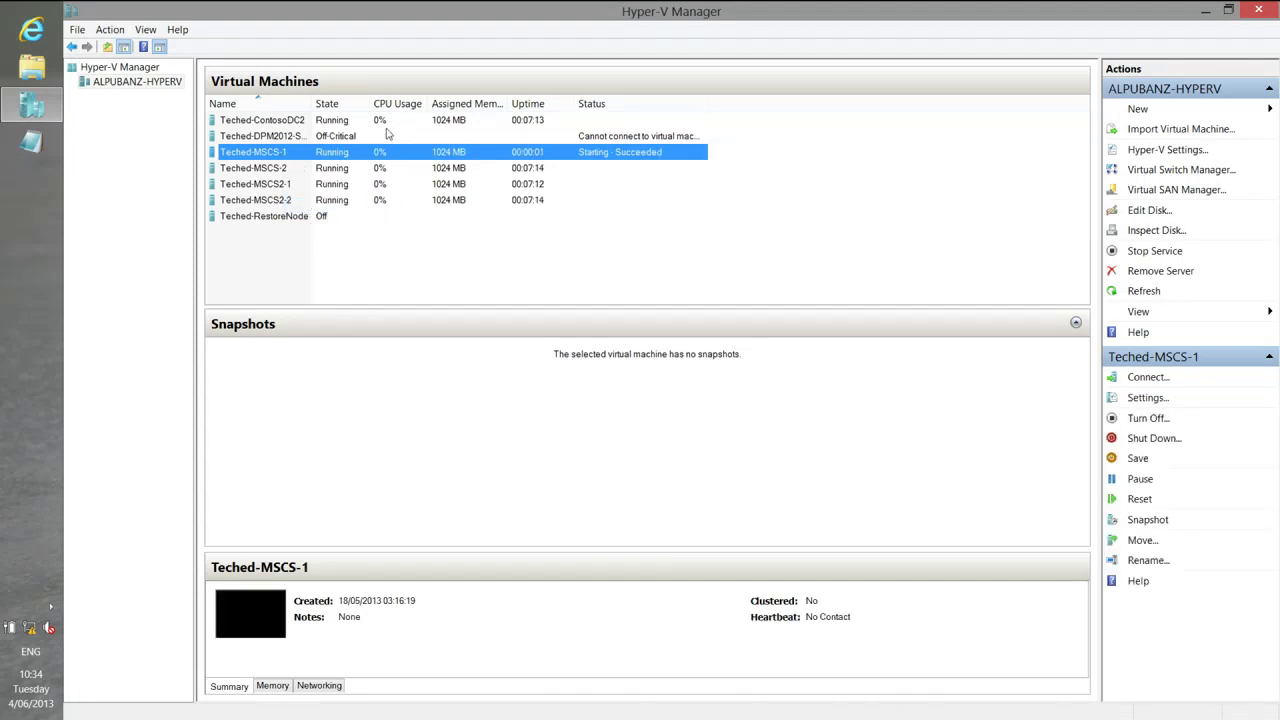
Step: Retry starting Teched-DPM2012-SP1, close it after the error, and widen the Name column
{"action": "left_click", "coordinate": [338, 142]}
{"action": "right_click", "coordinate": [336, 138]}
{"action": "left_click", "coordinate": [362, 150]}
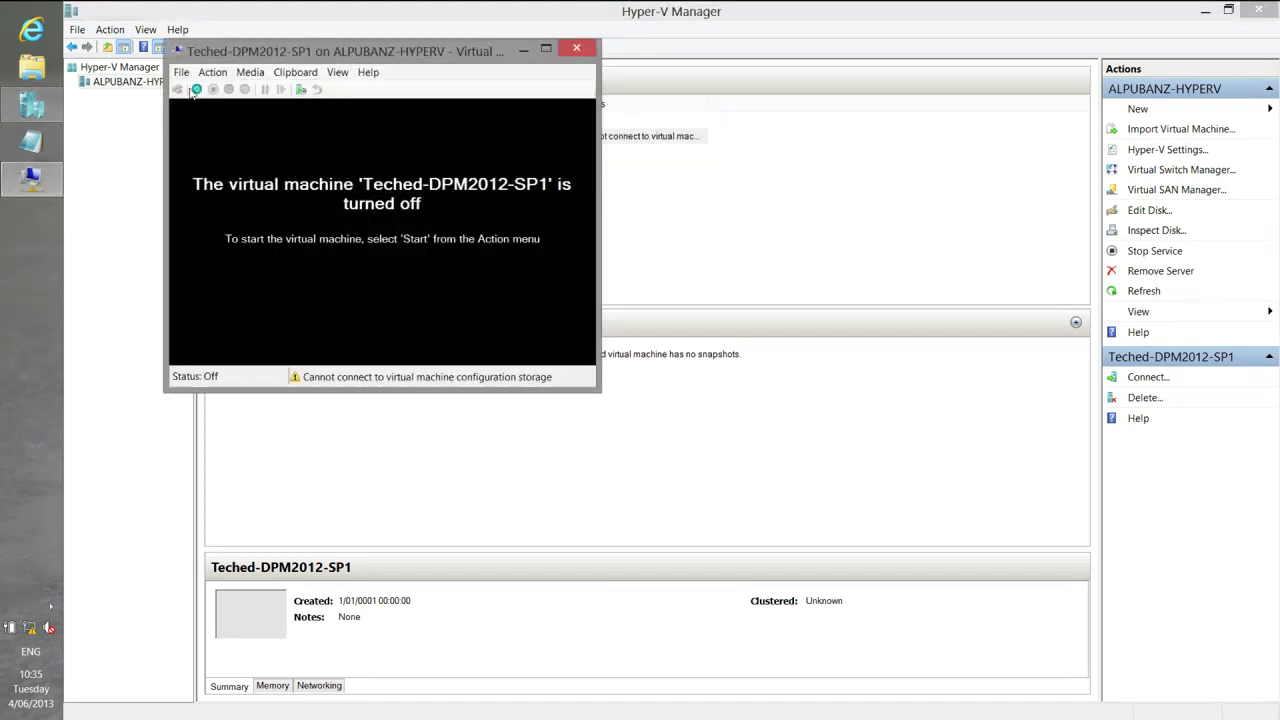
{"action": "left_click", "coordinate": [196, 89]}
{"action": "left_click", "coordinate": [520, 271]}
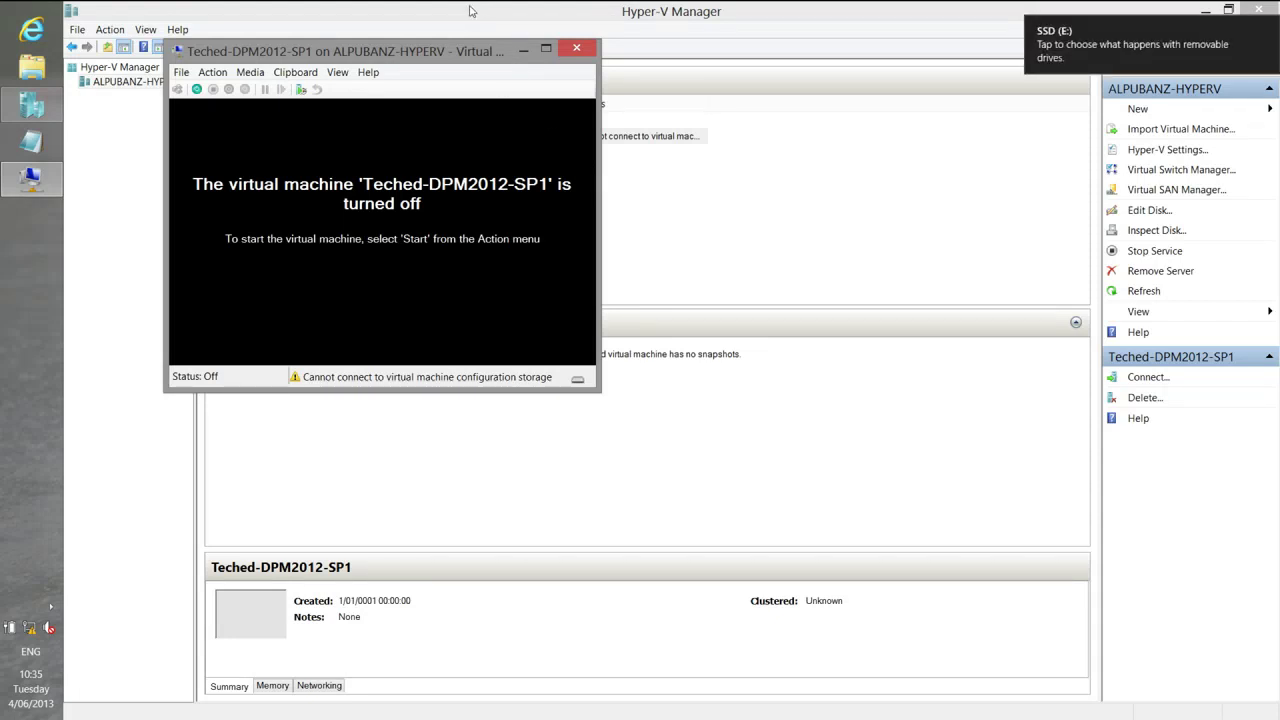
{"action": "left_click", "coordinate": [576, 47]}
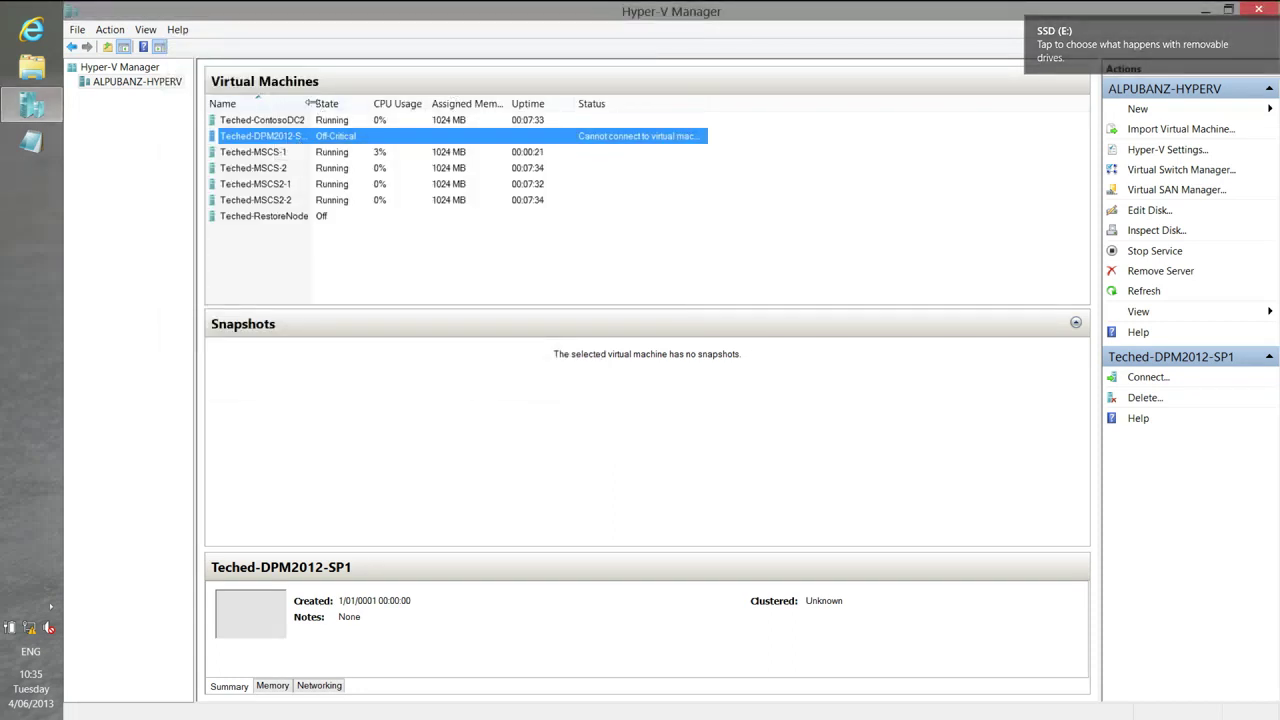
{"action": "left_click_drag", "start_coordinate": [310, 103], "coordinate": [392, 104]}
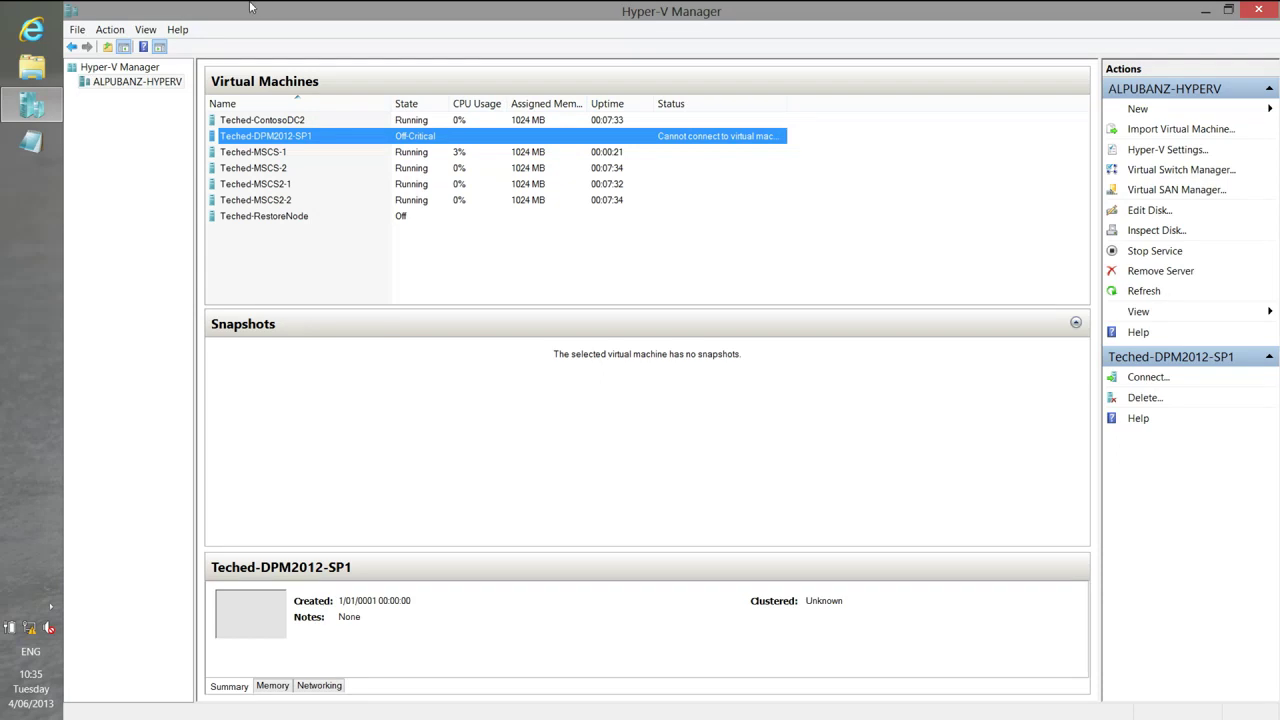
Step: Connect to Teched-DPM2012-SP1, retry Start, review the error details, then close the error and window
{"action": "left_click", "coordinate": [320, 133]}
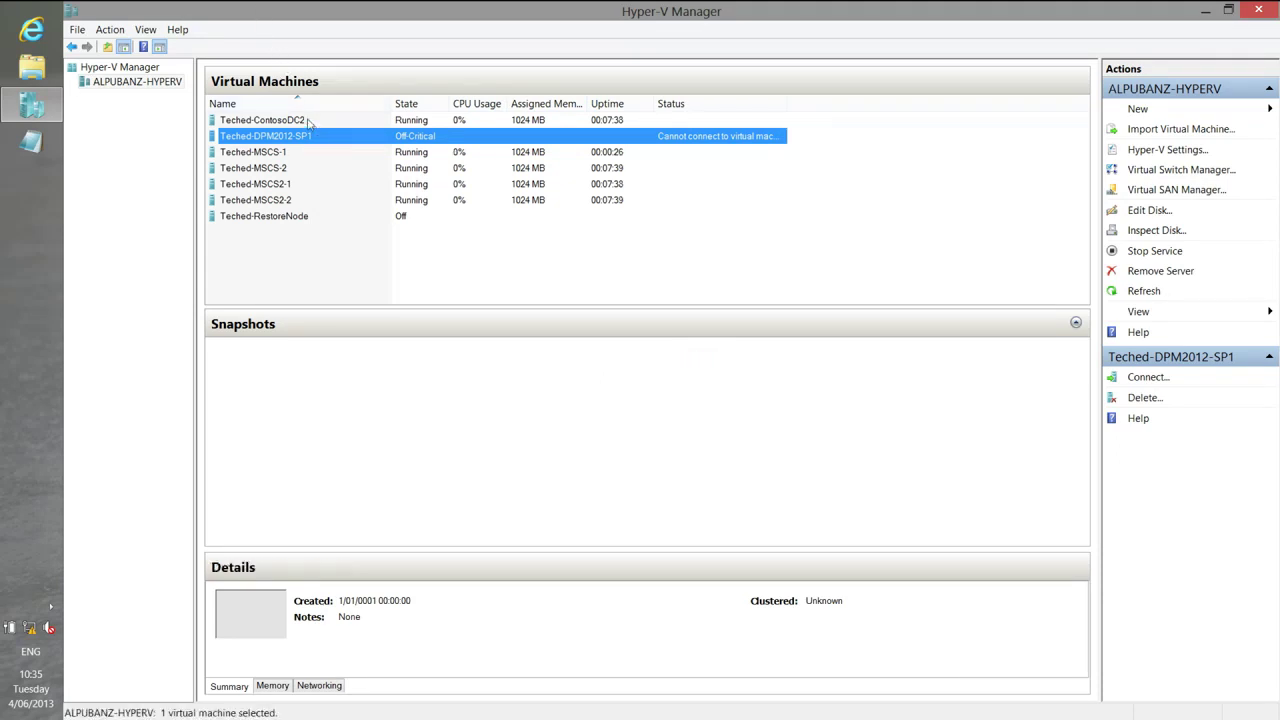
{"action": "left_click", "coordinate": [309, 121]}
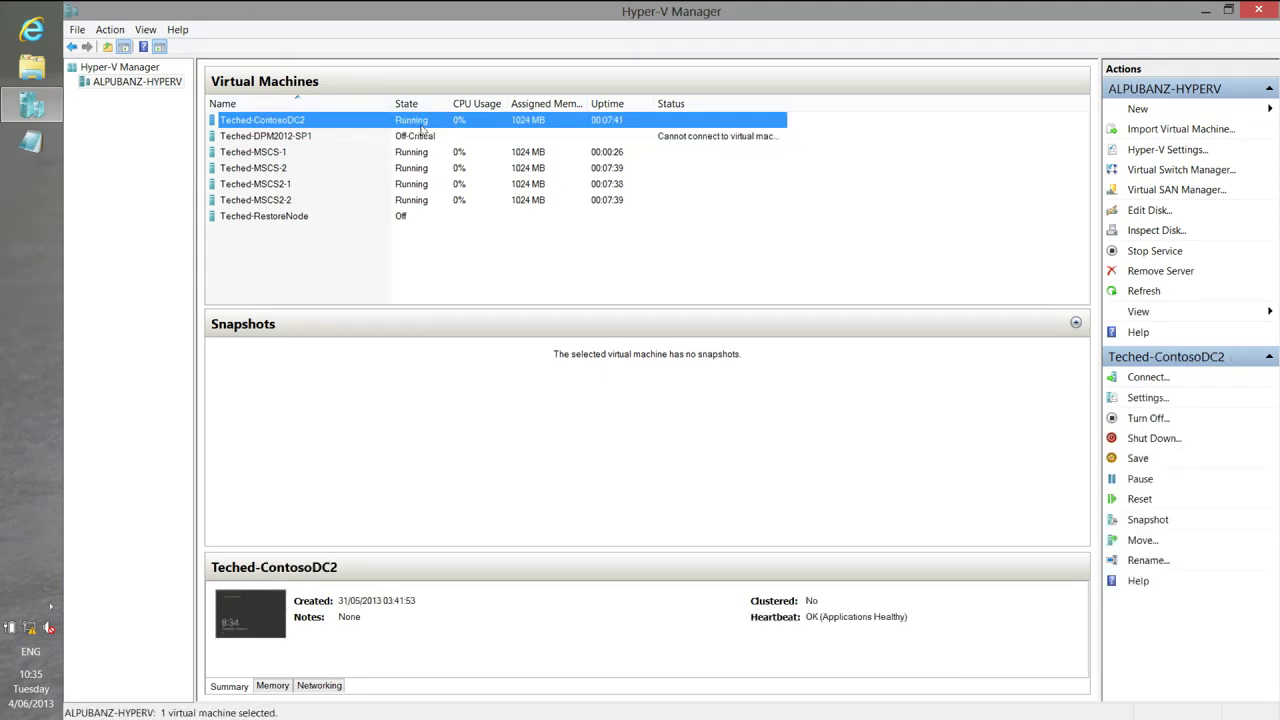
{"action": "left_click", "coordinate": [298, 137]}
{"action": "right_click", "coordinate": [298, 136]}
{"action": "left_click", "coordinate": [338, 143]}
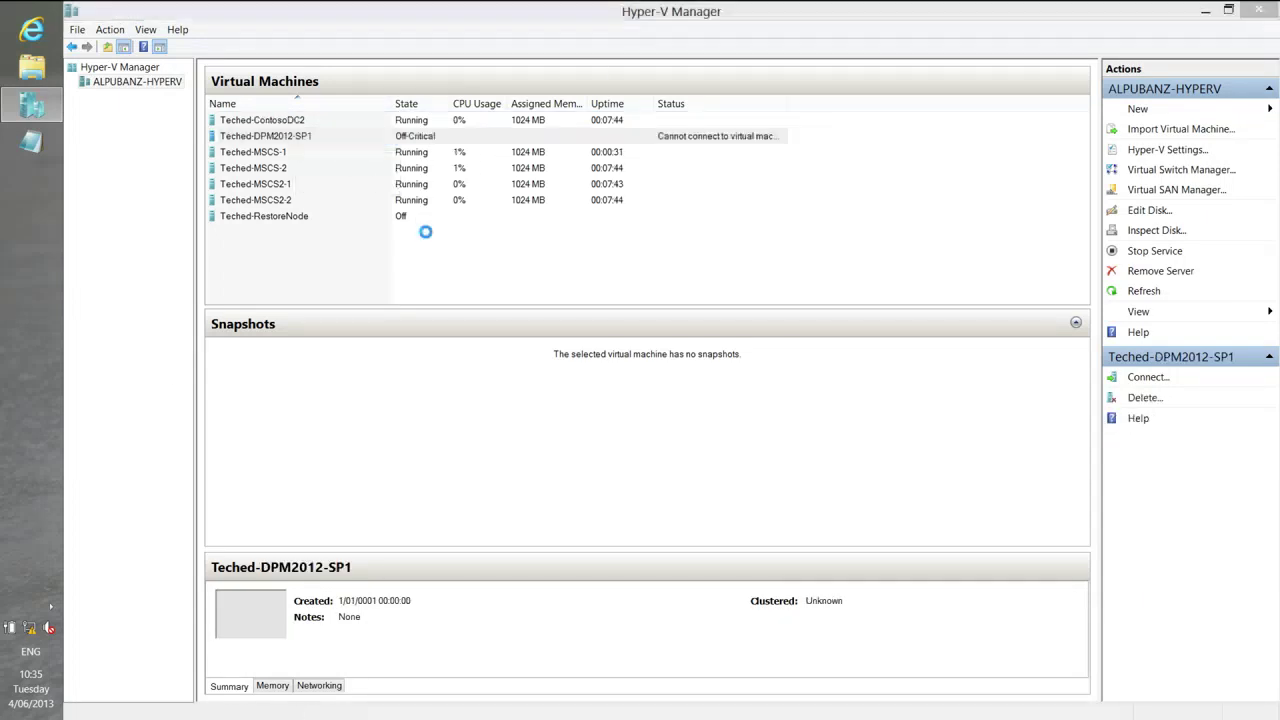
{"action": "left_click", "coordinate": [197, 89]}
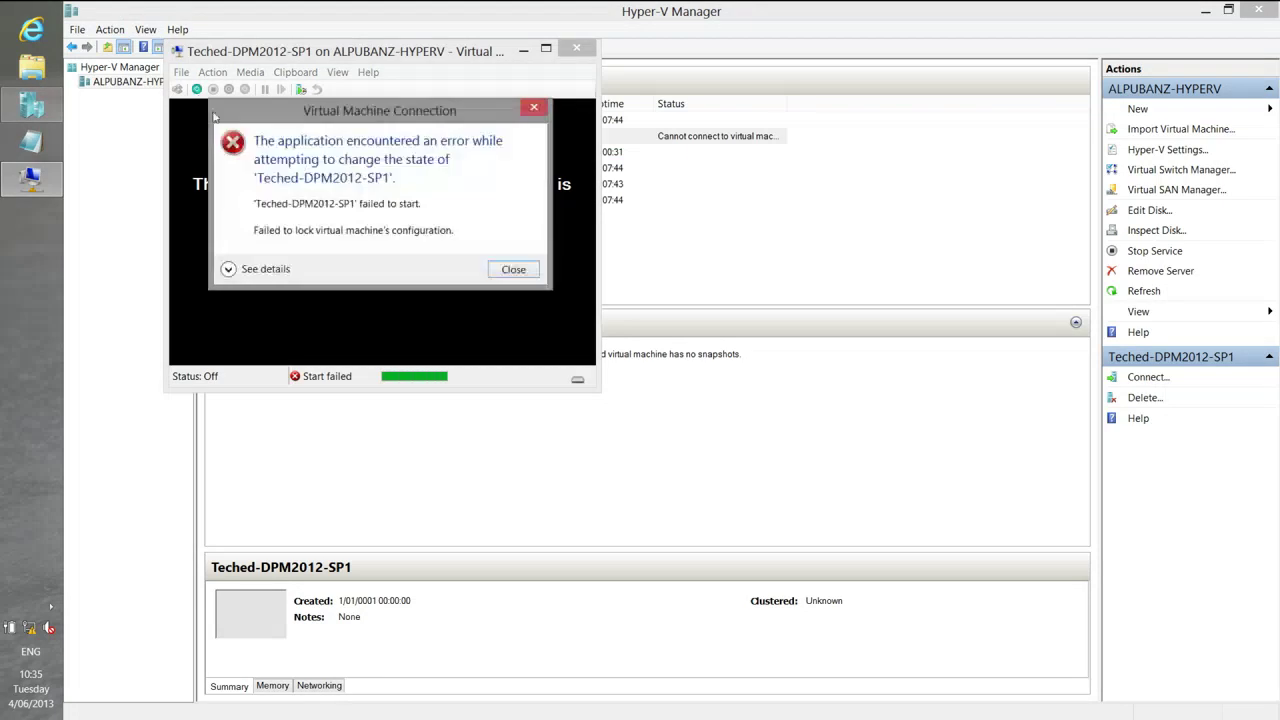
{"action": "left_click", "coordinate": [255, 268]}
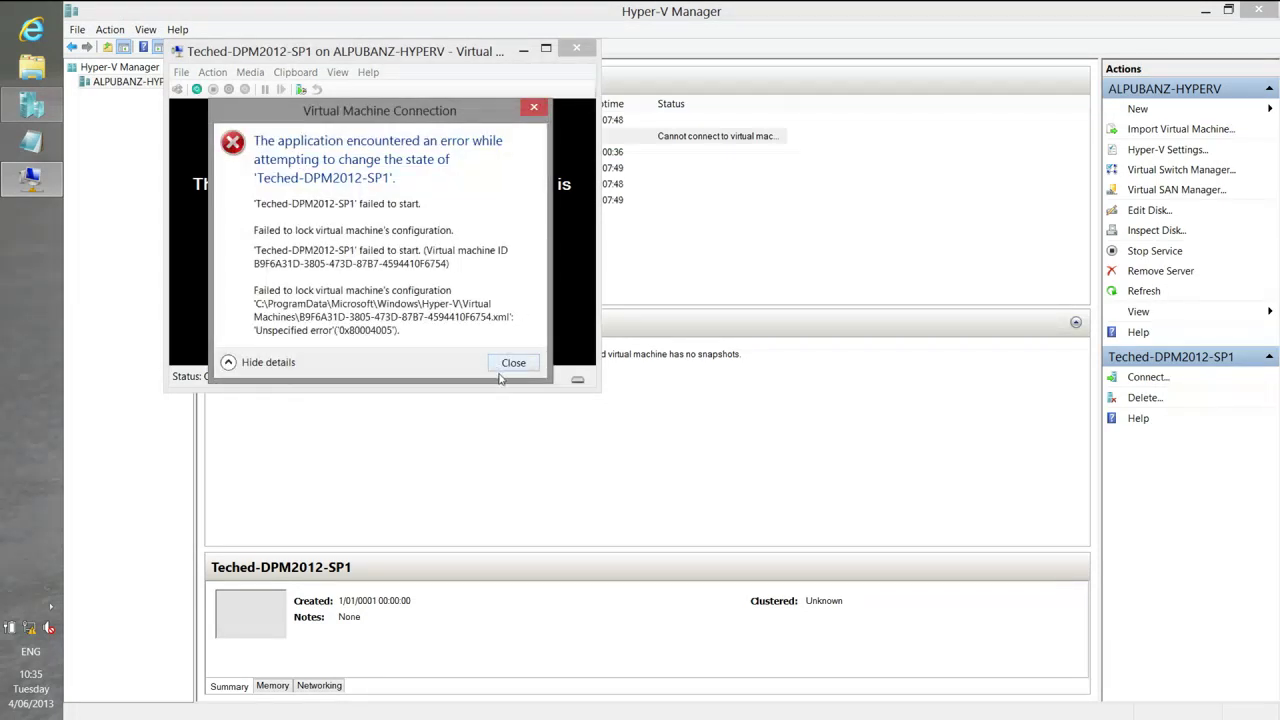
{"action": "left_click", "coordinate": [503, 366]}
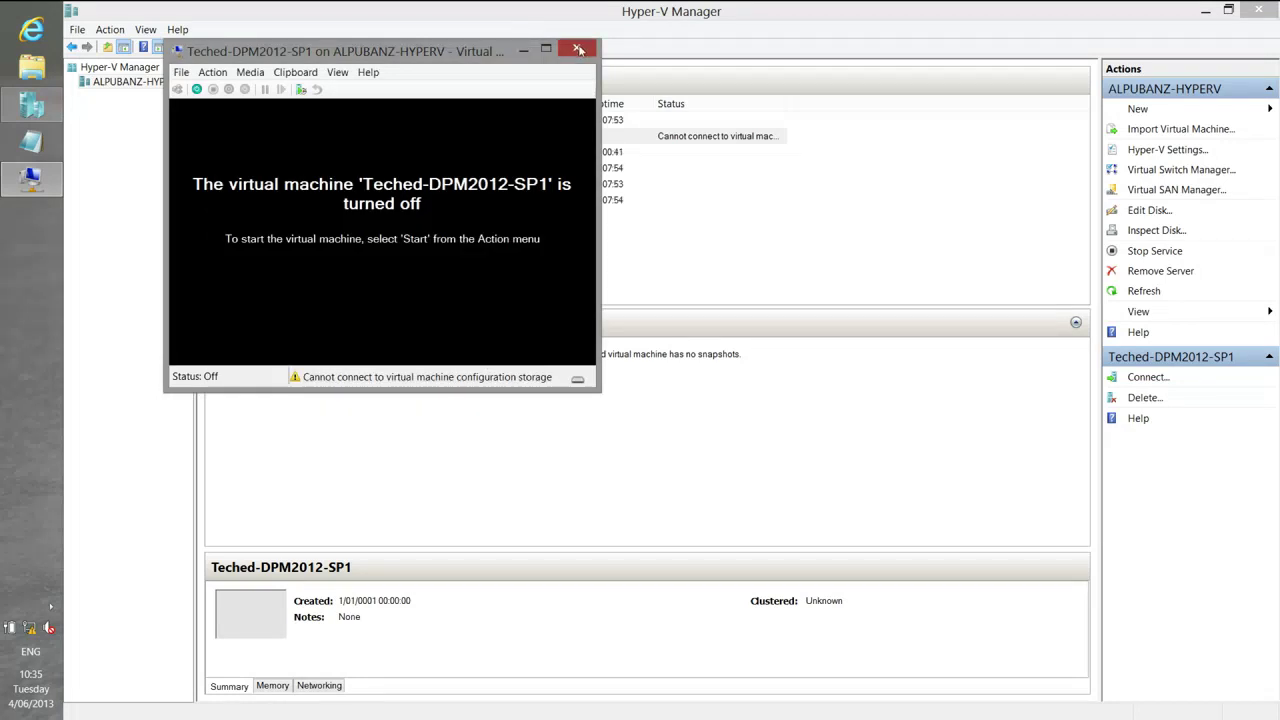
{"action": "left_click", "coordinate": [576, 47]}
Step: Check the VM list until Teched-DPM2012-SP1 shows Running with 2048 MB assigned
{"action": "left_click", "coordinate": [287, 152]}
{"action": "left_click", "coordinate": [288, 168]}
{"action": "left_click", "coordinate": [292, 184]}
{"action": "left_click", "coordinate": [298, 172]}
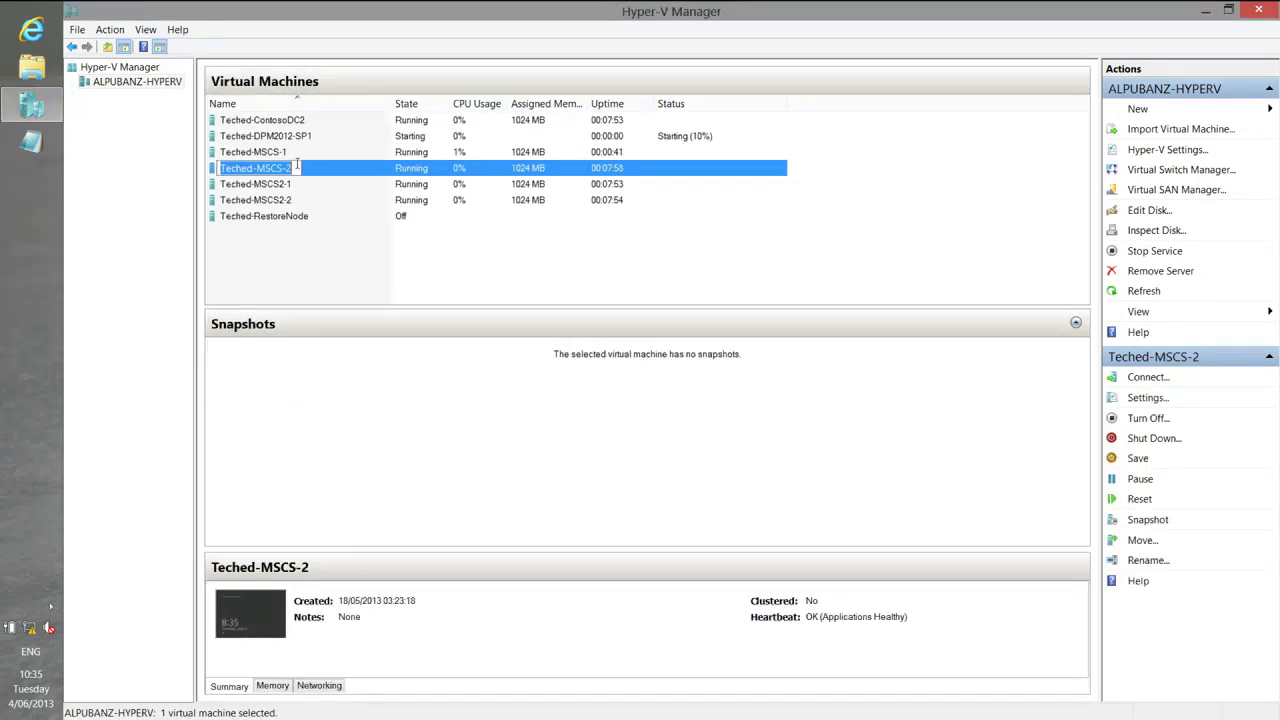
{"action": "left_click", "coordinate": [326, 137]}
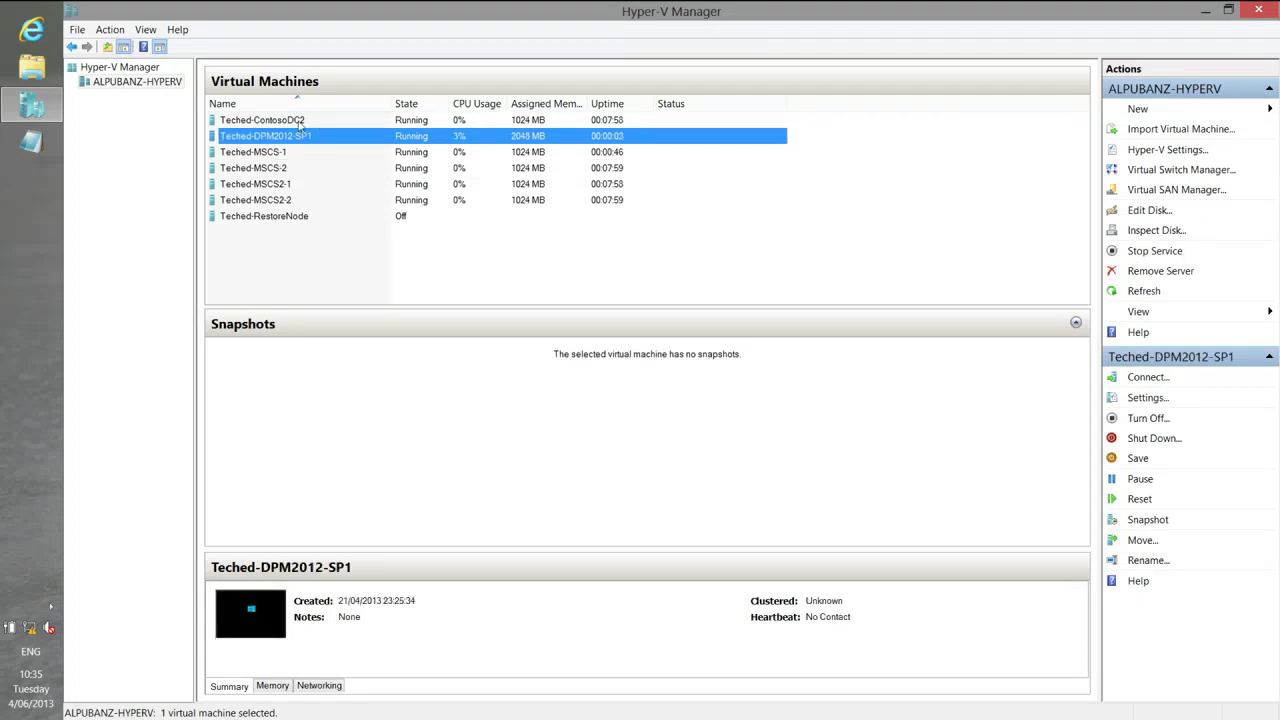
{"action": "key", "text": "F2"}
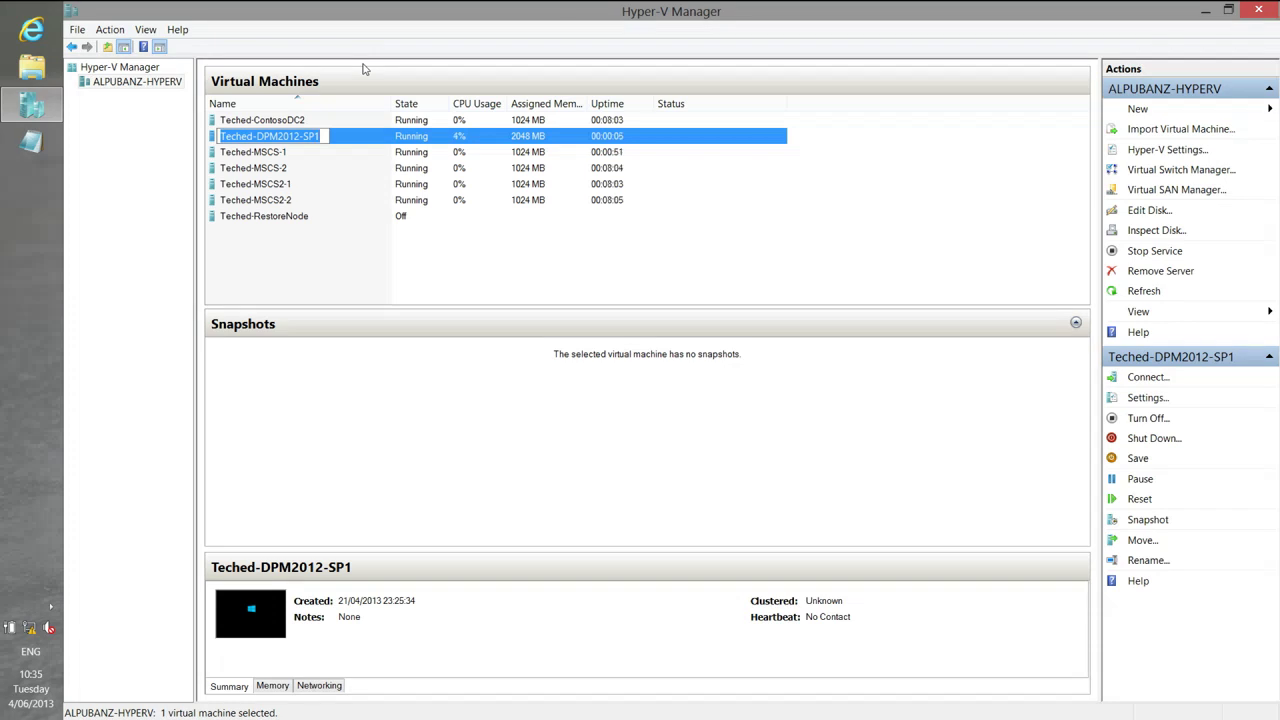
{"action": "left_click", "coordinate": [697, 270]}
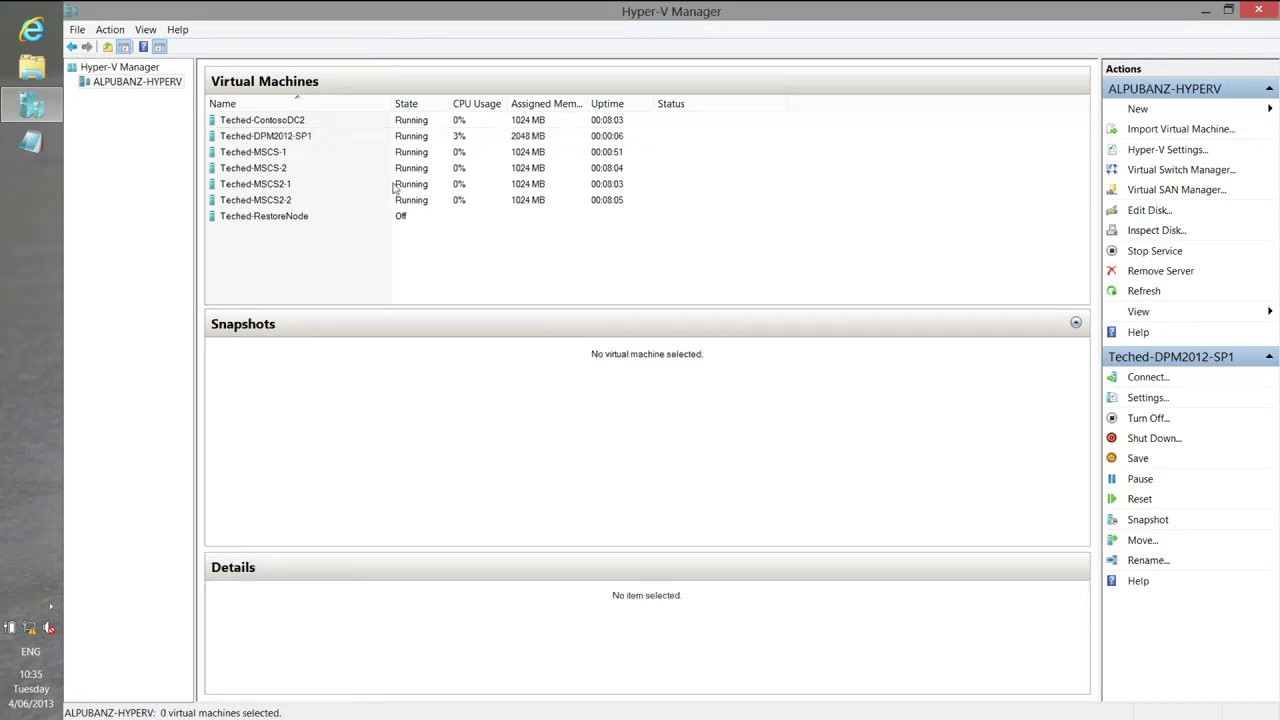
{"action": "left_click", "coordinate": [312, 140]}
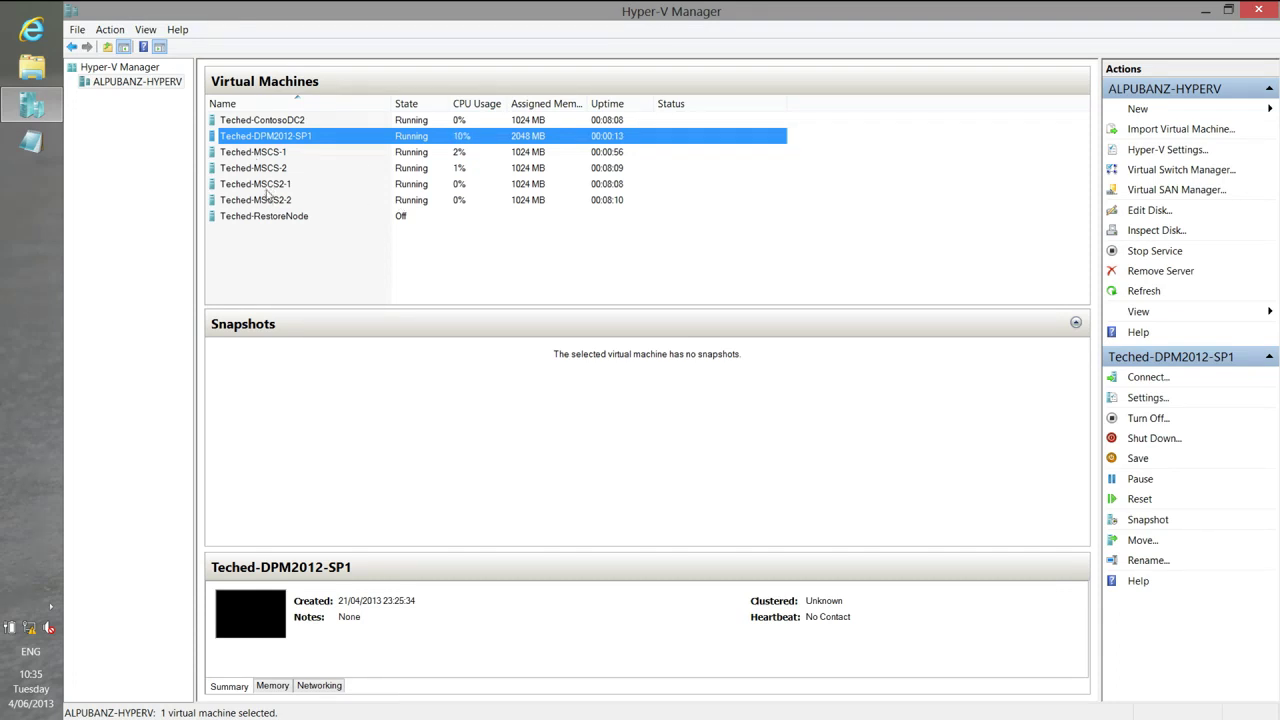
Step: Connect to Teched-MSCS-1, sign in with the account password, and submit the Shutdown Event Tracker reason
{"action": "double_click", "coordinate": [267, 157]}
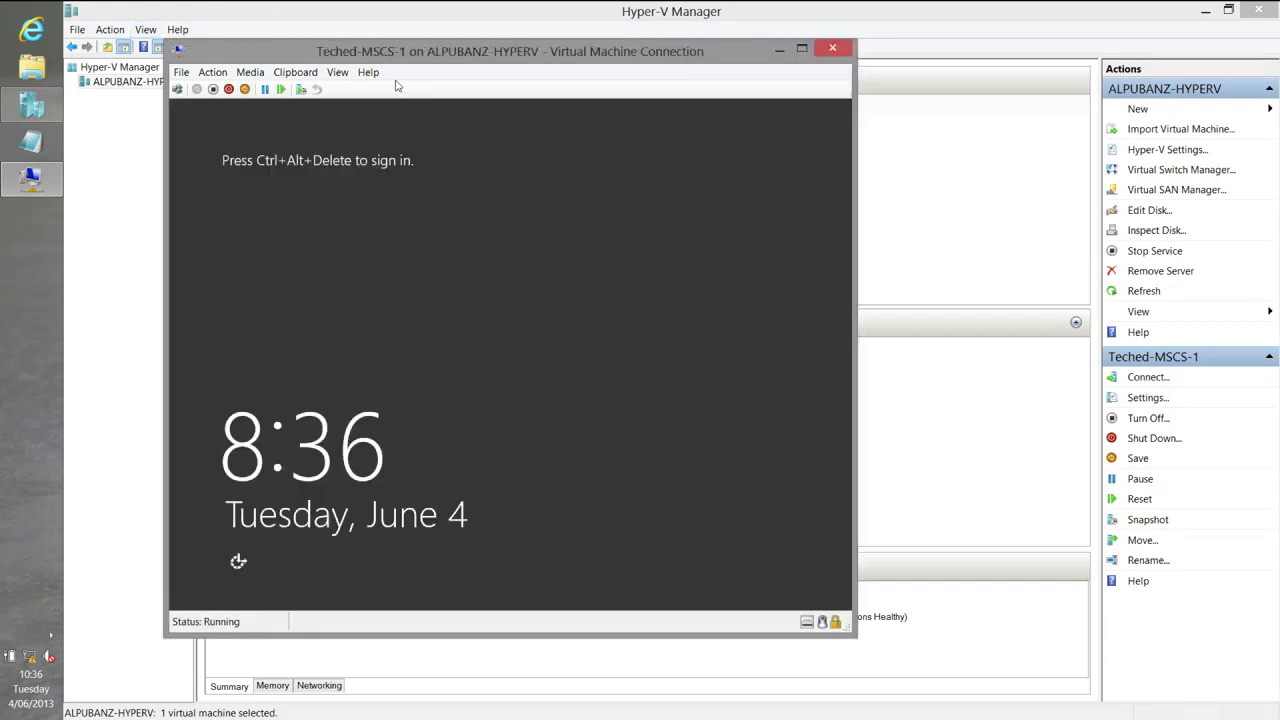
{"action": "left_click", "coordinate": [177, 89]}
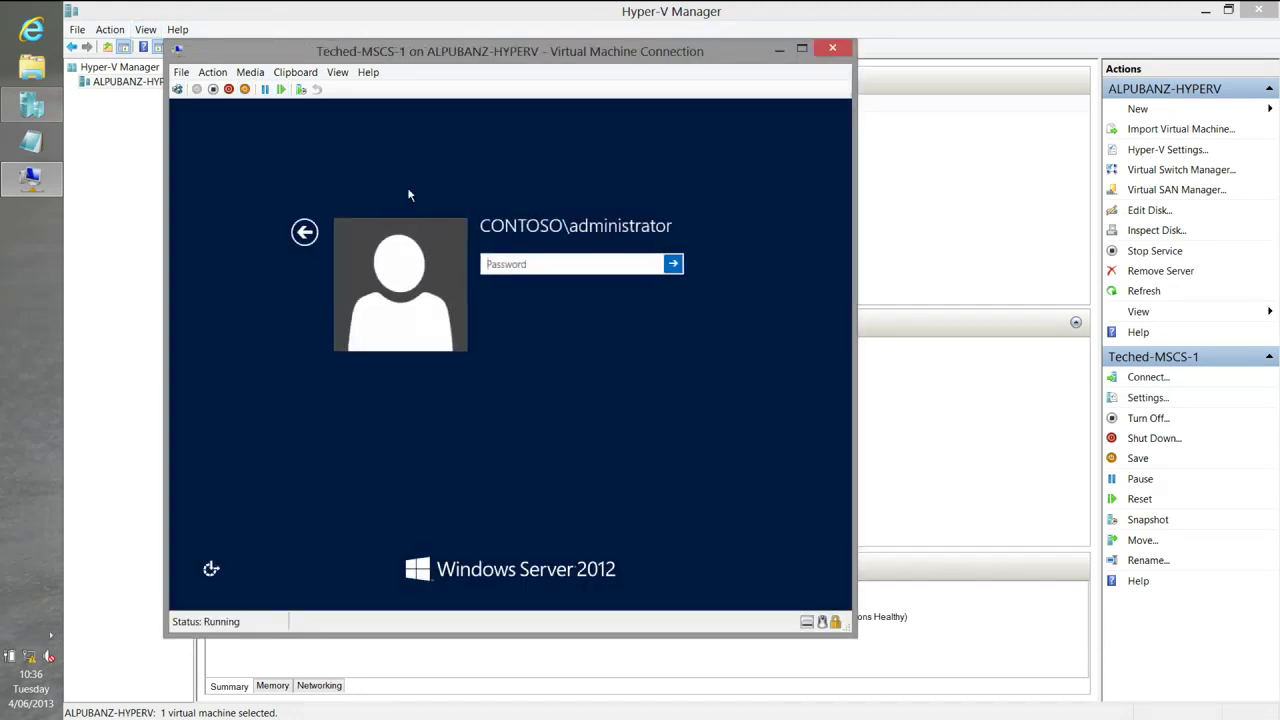
{"action": "type", "text": "********"}
{"action": "key", "text": "Return"}
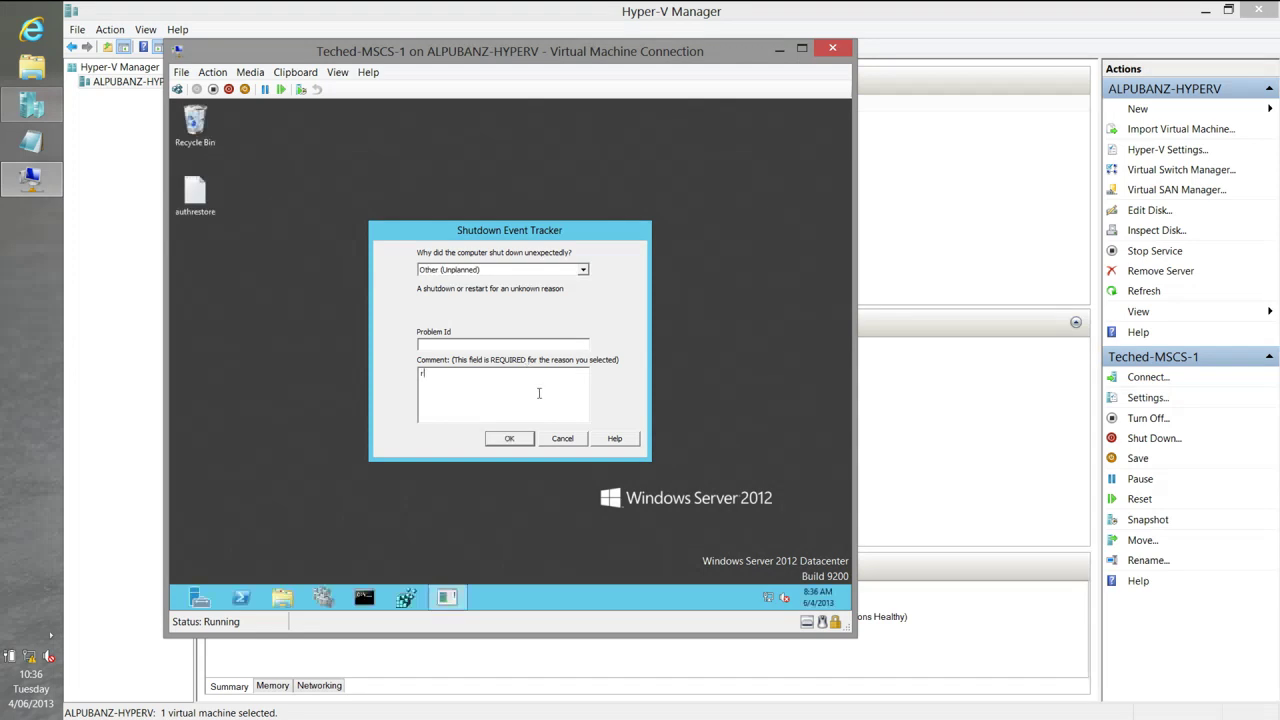
{"action": "left_click", "coordinate": [508, 438]}
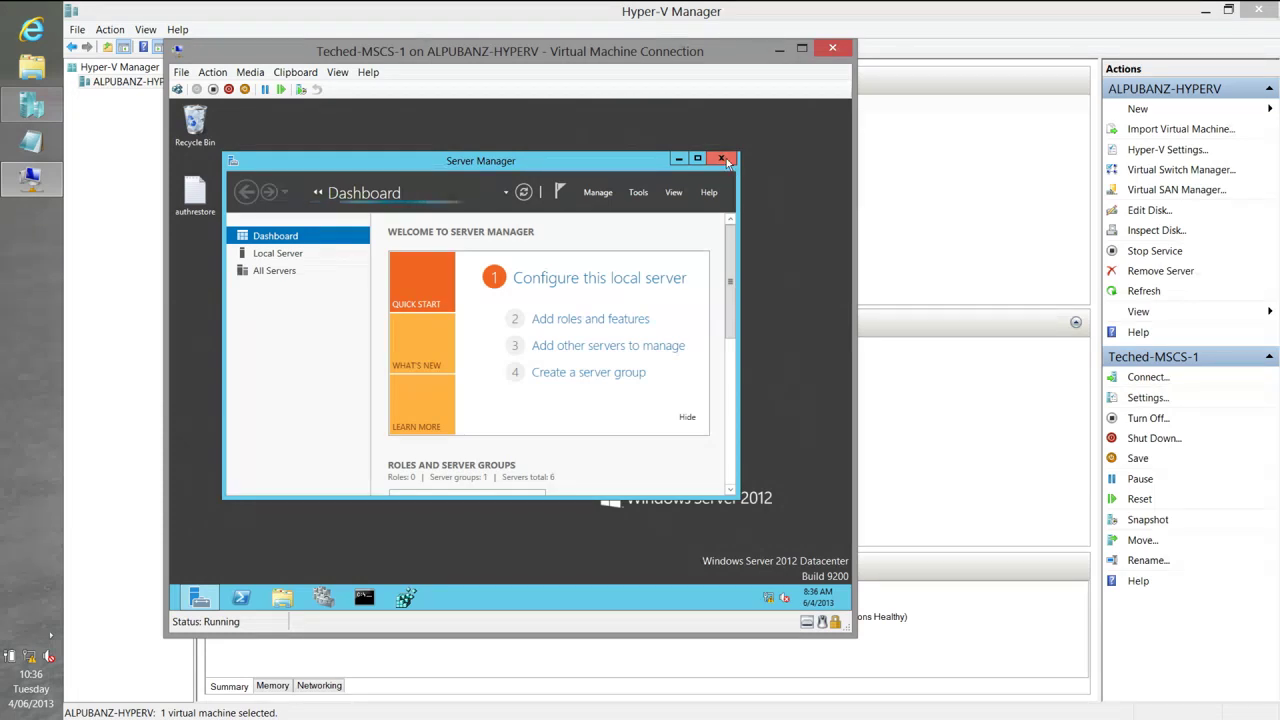
Step: Close Server Manager and view the Roles of techedcluster1.contoso.com in Failover Cluster Manager
{"action": "left_click", "coordinate": [722, 159]}
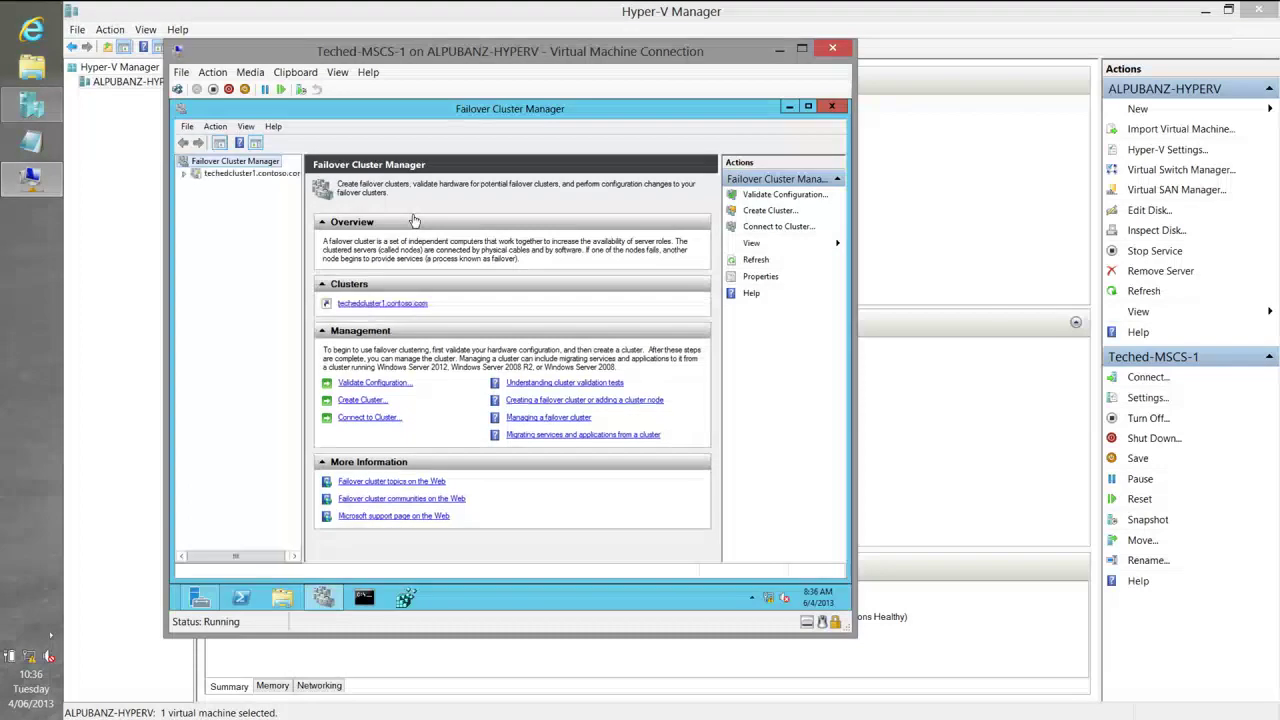
{"action": "left_click", "coordinate": [186, 174]}
{"action": "left_click", "coordinate": [225, 185]}
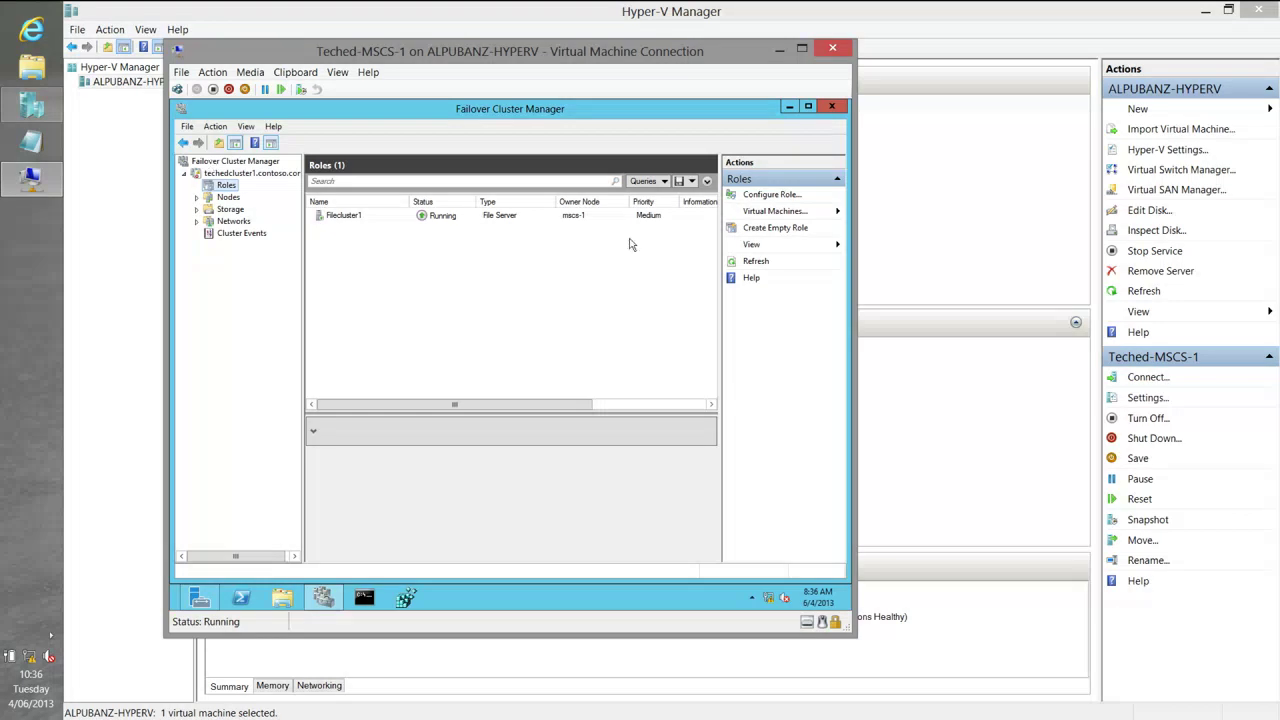
Step: Check nodes mscs-1 and mscs-2, confirming Filecluster1 runs on mscs-1 only
{"action": "left_click", "coordinate": [197, 197]}
{"action": "left_click", "coordinate": [240, 209]}
{"action": "left_click", "coordinate": [240, 220]}
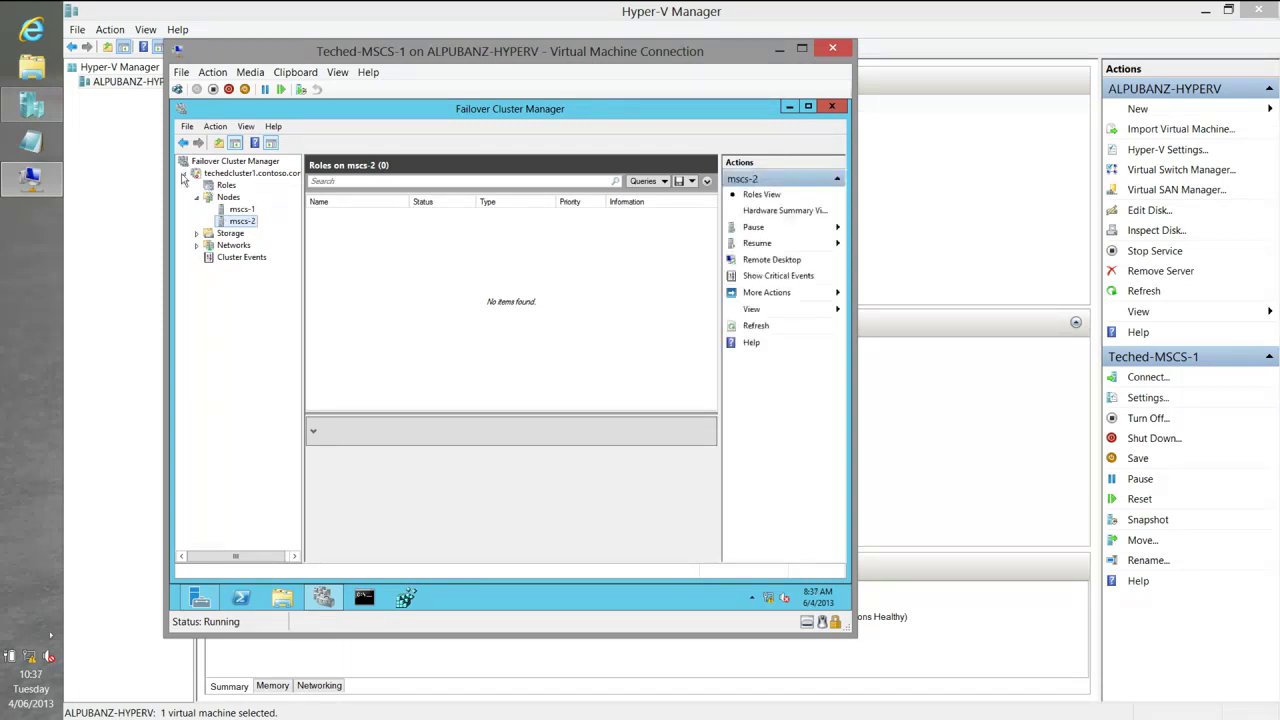
{"action": "left_click", "coordinate": [245, 209]}
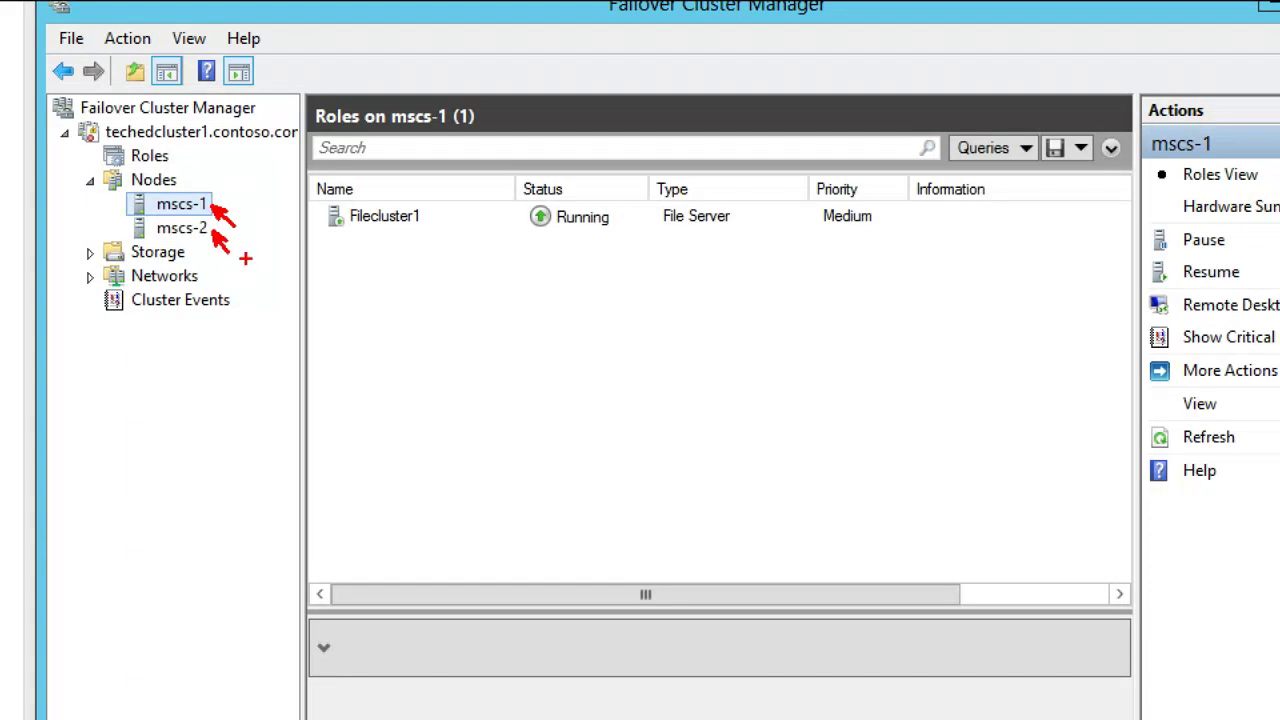
{"action": "left_click_drag", "start_coordinate": [406, 222], "coordinate": [345, 287]}
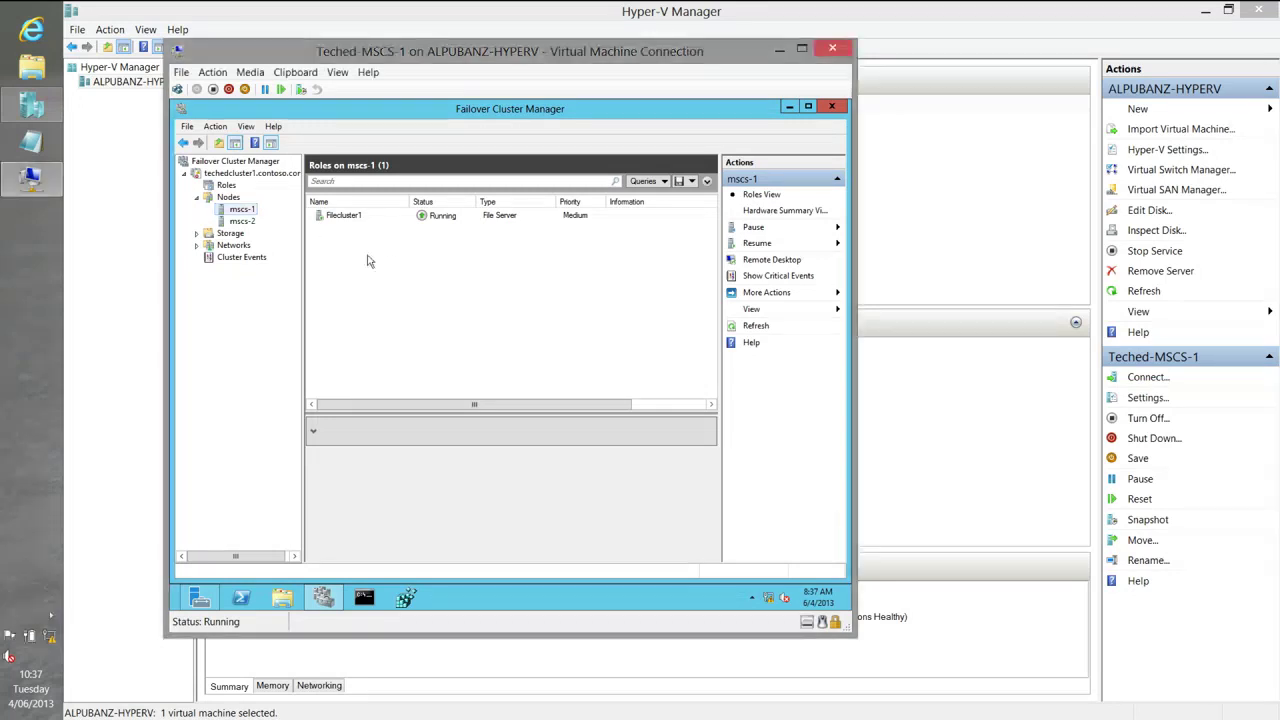
Step: Check the nodes, then remove the Filecluster1 role and confirm with Yes
{"action": "left_click", "coordinate": [229, 197]}
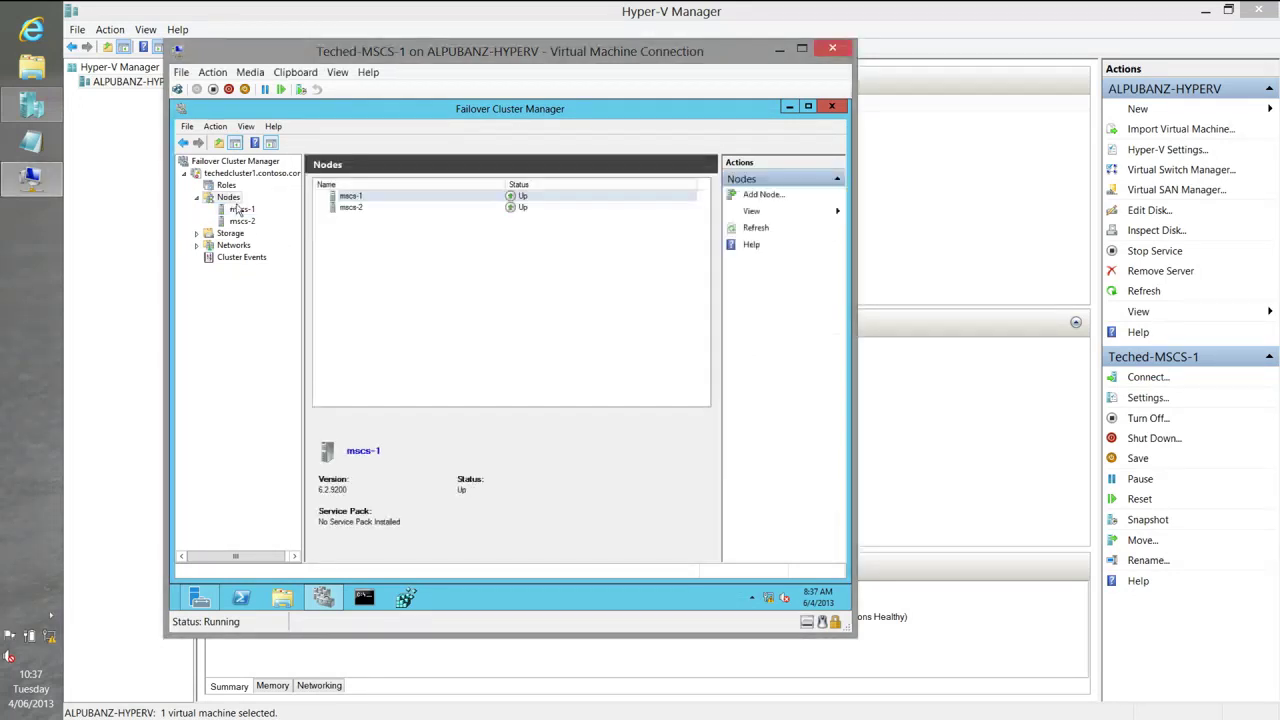
{"action": "left_click", "coordinate": [248, 221]}
{"action": "left_click", "coordinate": [226, 186]}
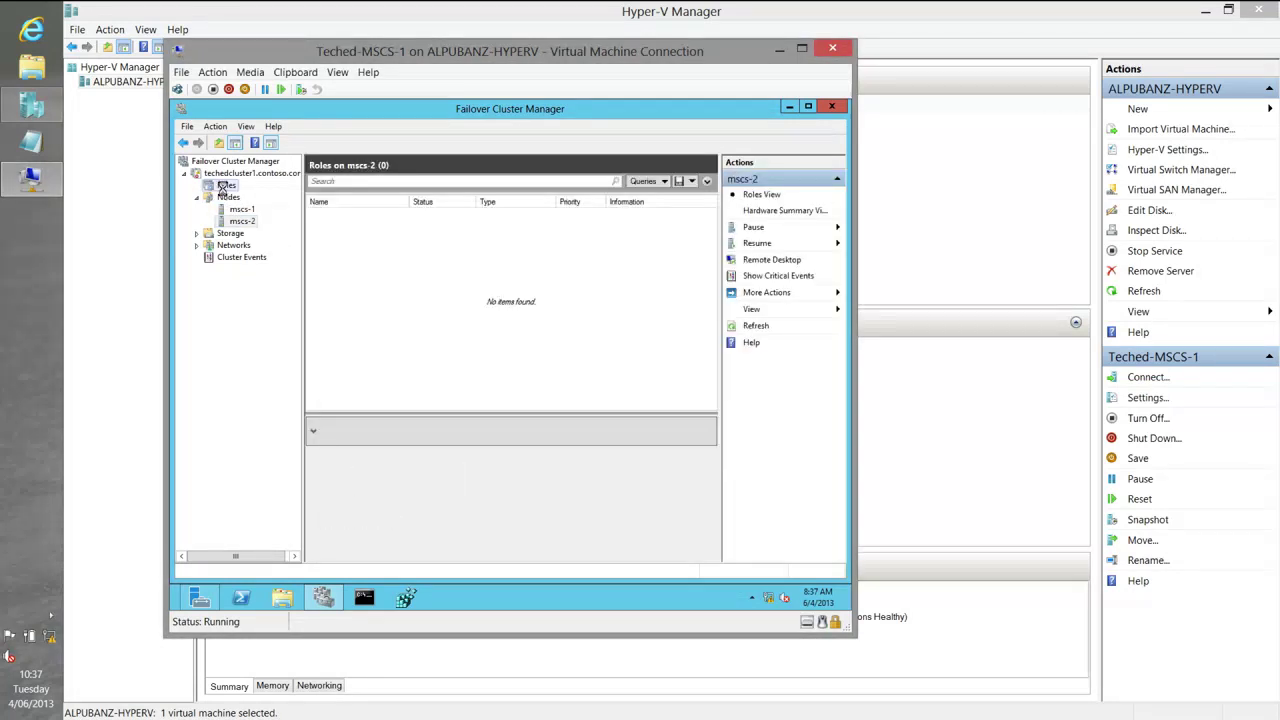
{"action": "left_click", "coordinate": [356, 218]}
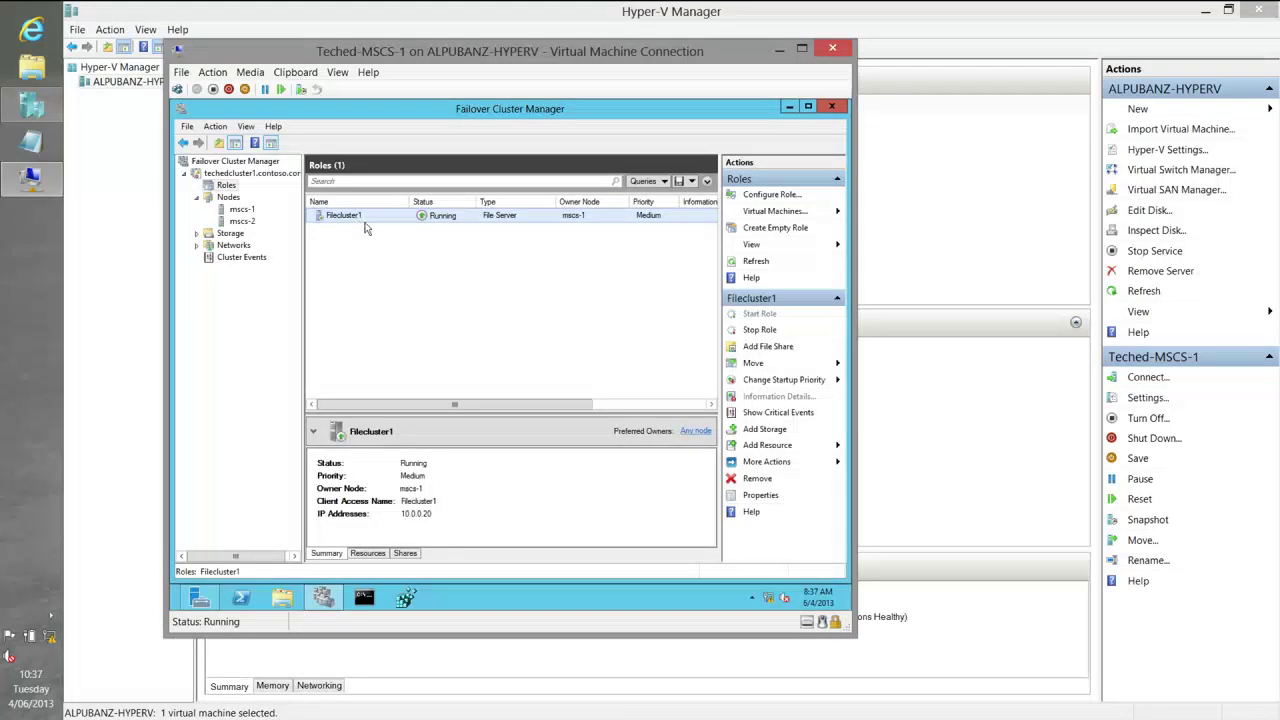
{"action": "right_click", "coordinate": [362, 220]}
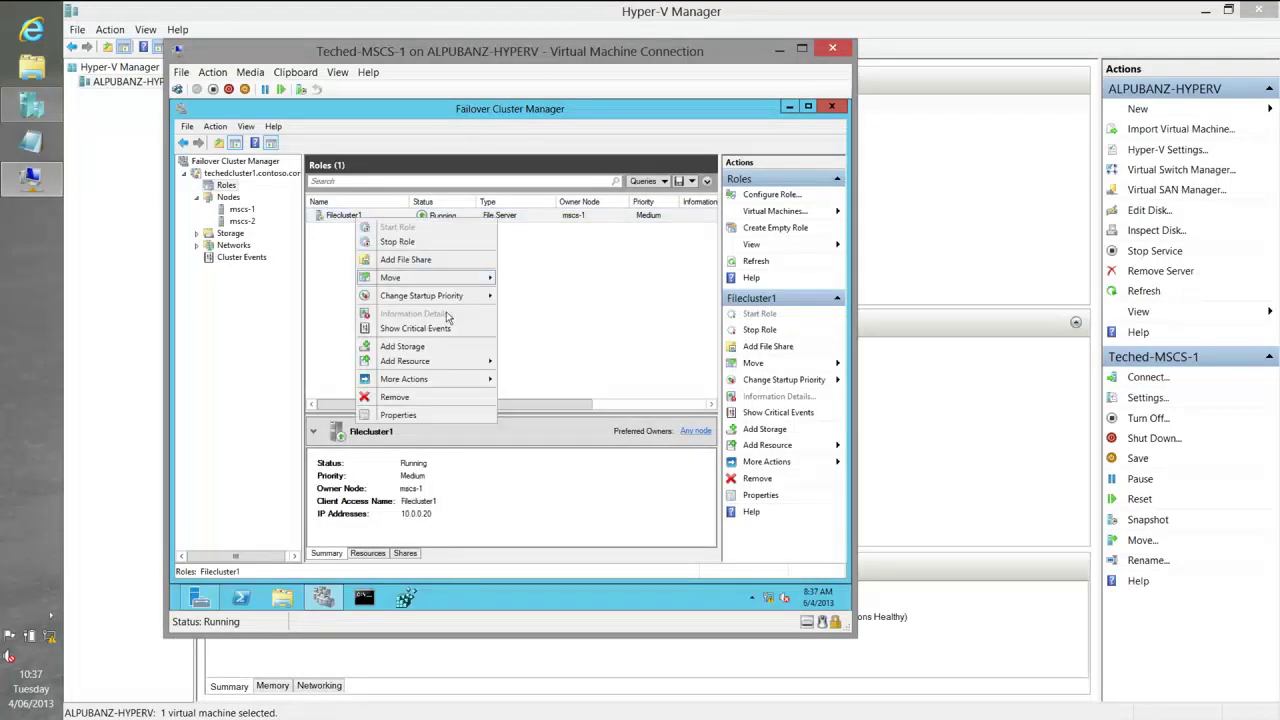
{"action": "left_click", "coordinate": [400, 398]}
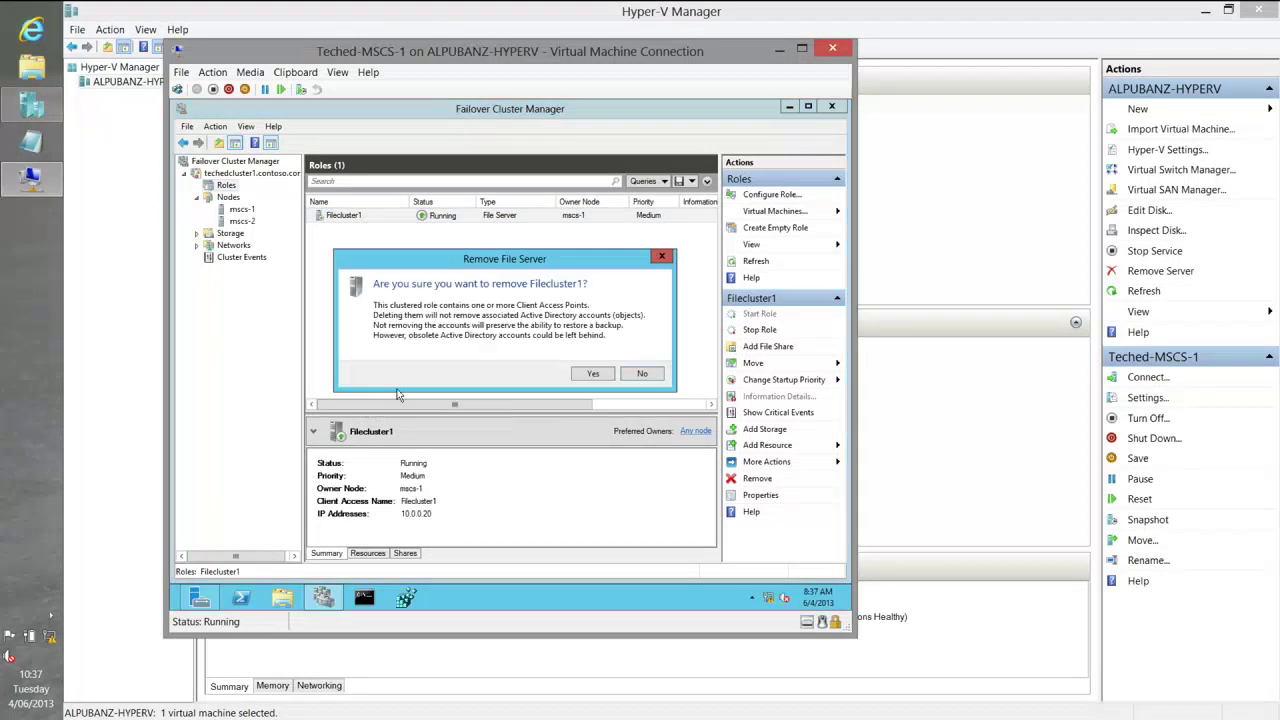
{"action": "left_click", "coordinate": [593, 374]}
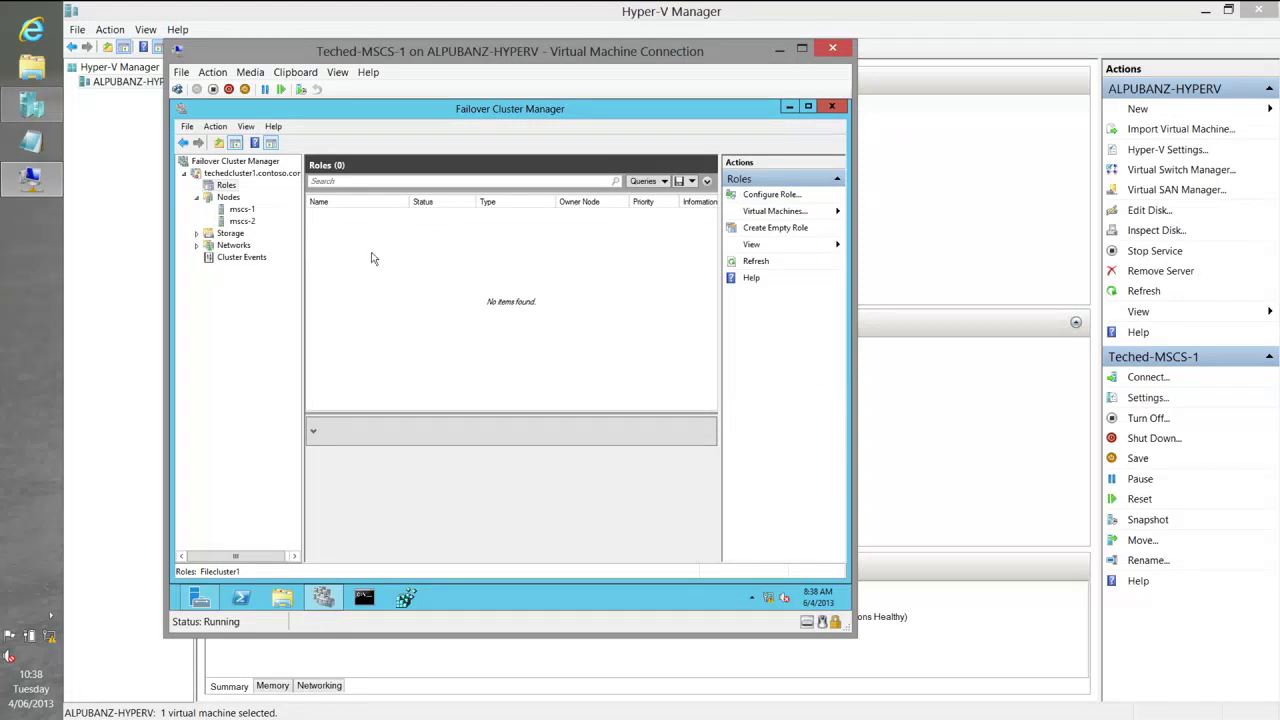
Step: Verify node mscs-2 and the Roles list are empty, then open an administrator command prompt
{"action": "left_click", "coordinate": [236, 220]}
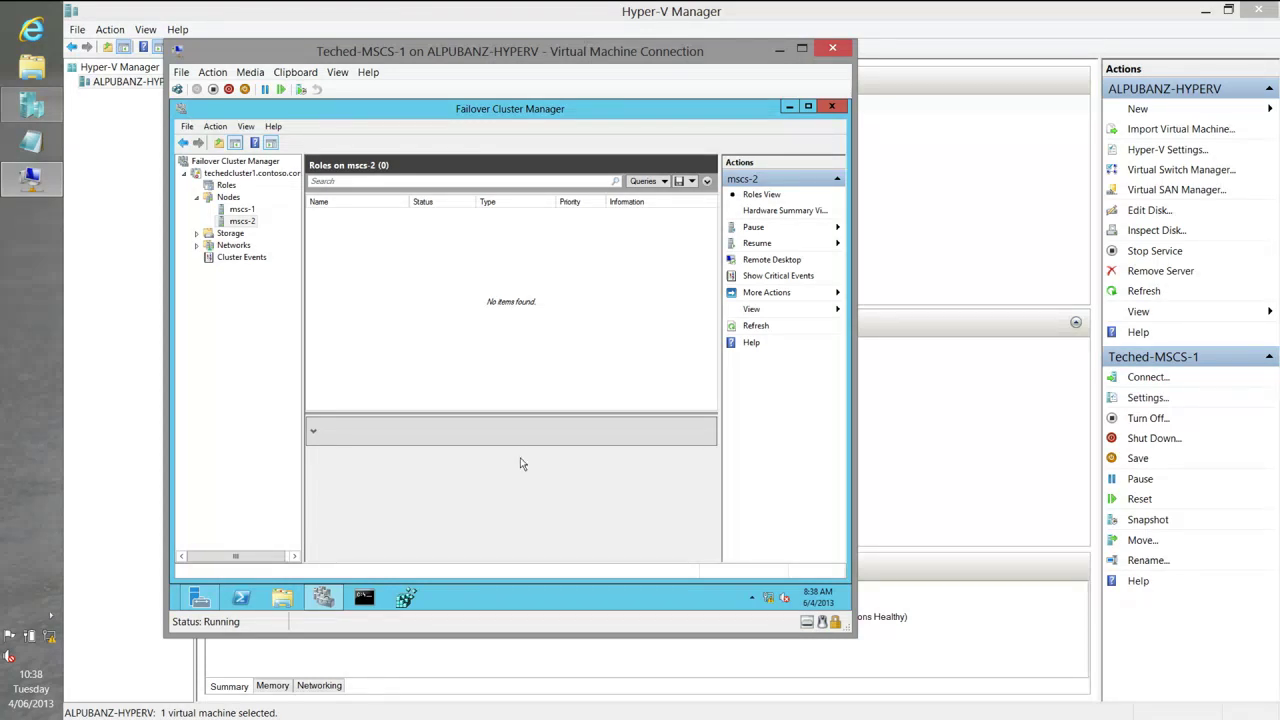
{"action": "left_click", "coordinate": [227, 186]}
{"action": "left_click", "coordinate": [364, 599]}
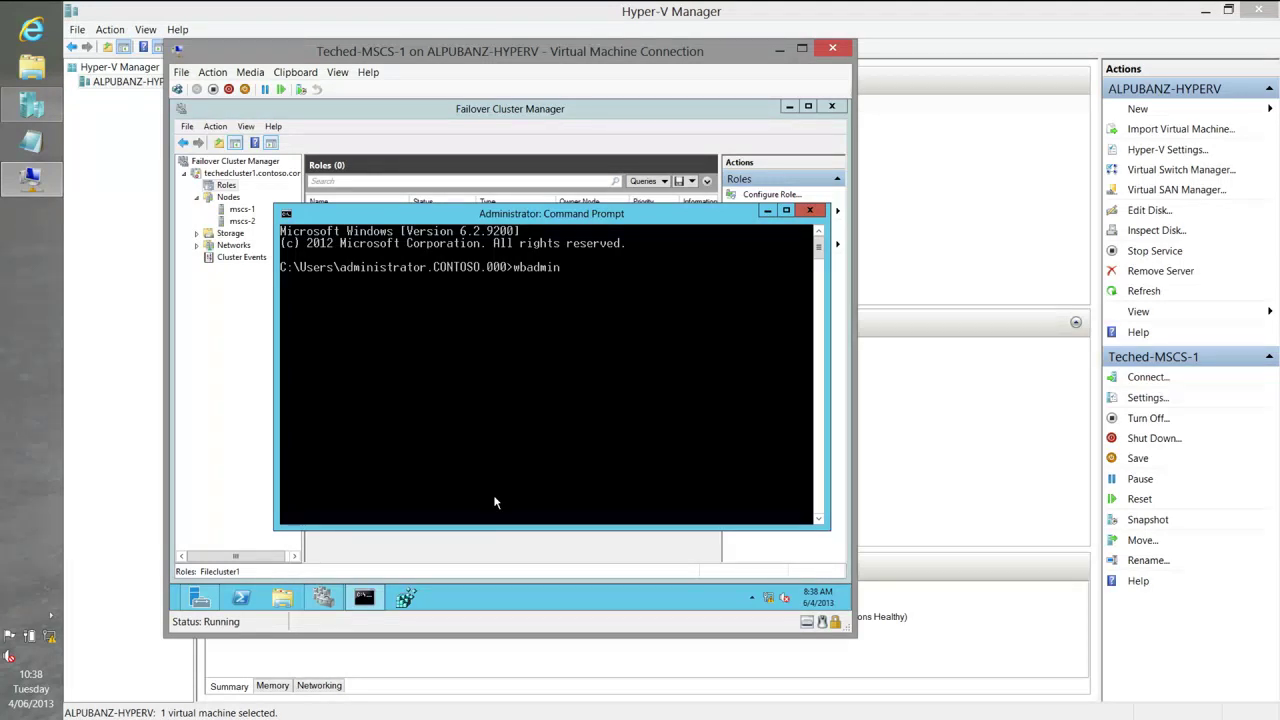
Step: Run wbadmin and 'wbadmin get versions', then move and enlarge the console window
{"action": "key", "text": "Return"}
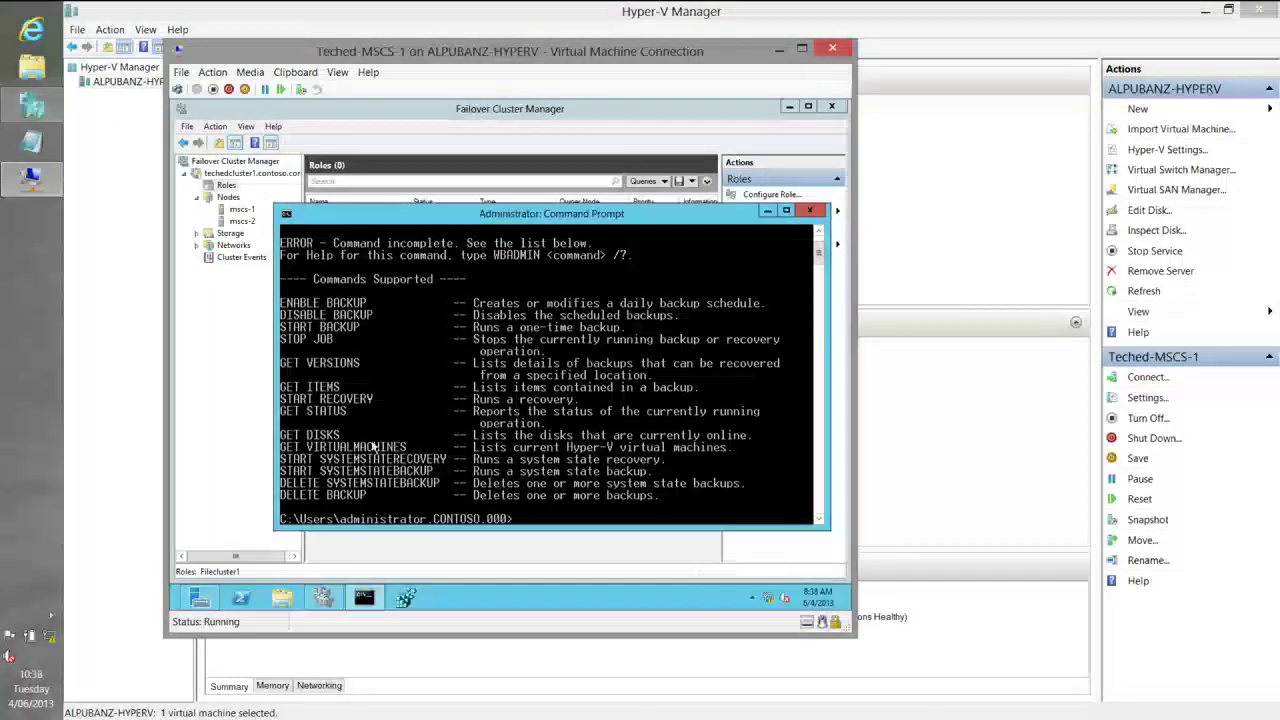
{"action": "type", "text": "wbadmin get versions"}
{"action": "key", "text": "Return"}
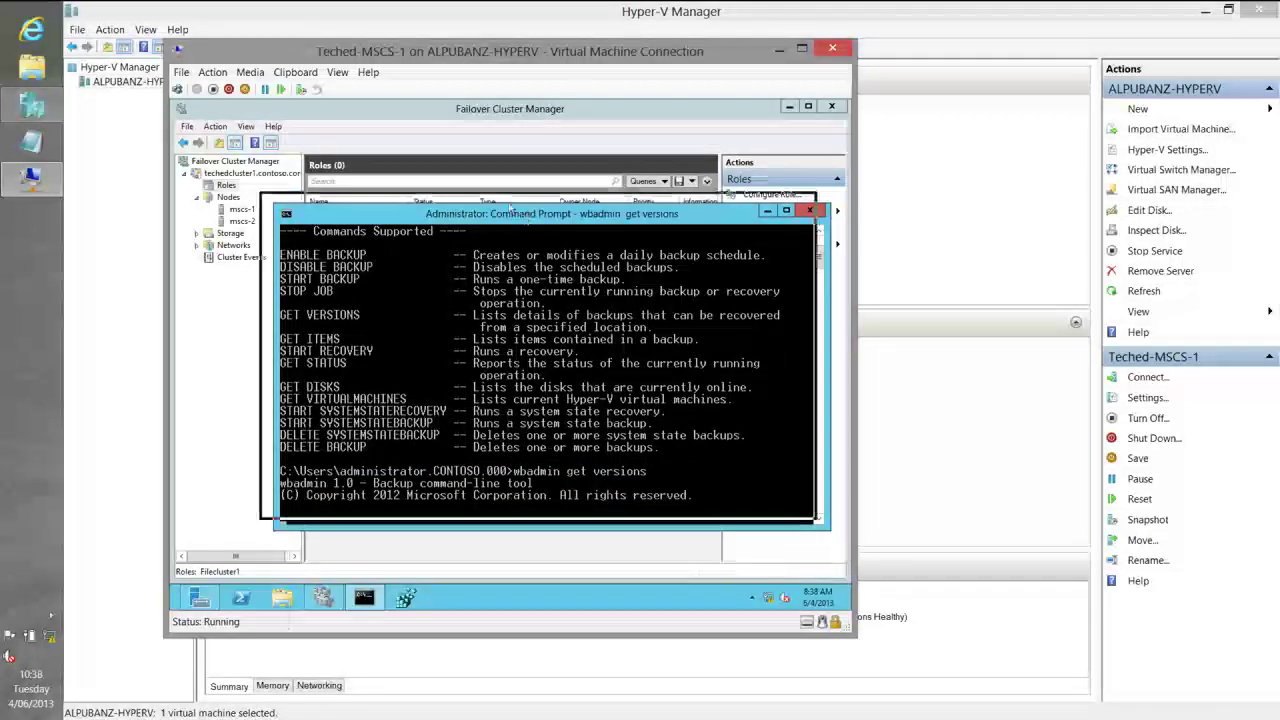
{"action": "left_click_drag", "start_coordinate": [528, 214], "coordinate": [476, 154]}
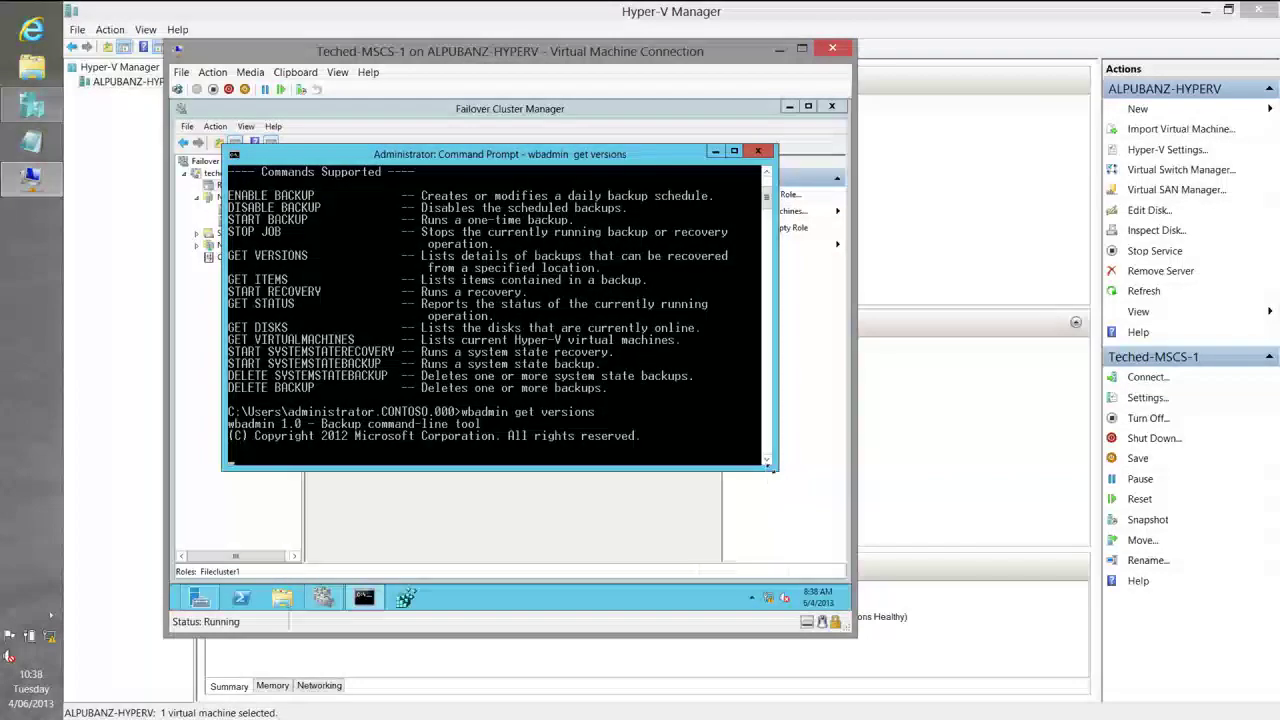
{"action": "left_click_drag", "start_coordinate": [766, 468], "coordinate": [768, 517]}
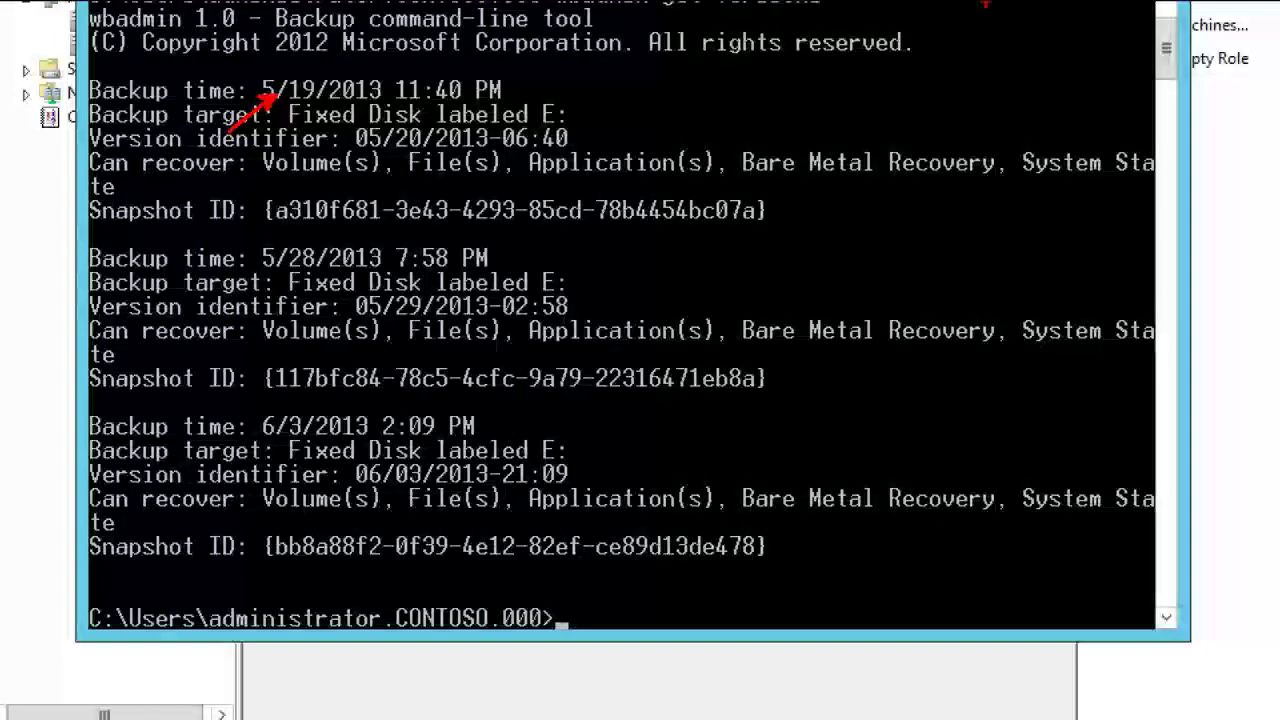
Step: Annotate the 6/3/2013 21:09 backup, its recoverable items and Bare Metal Recovery with ZoomIt
{"action": "left_click_drag", "start_coordinate": [318, 270], "coordinate": [255, 294]}
{"action": "left_click_drag", "start_coordinate": [297, 428], "coordinate": [207, 466]}
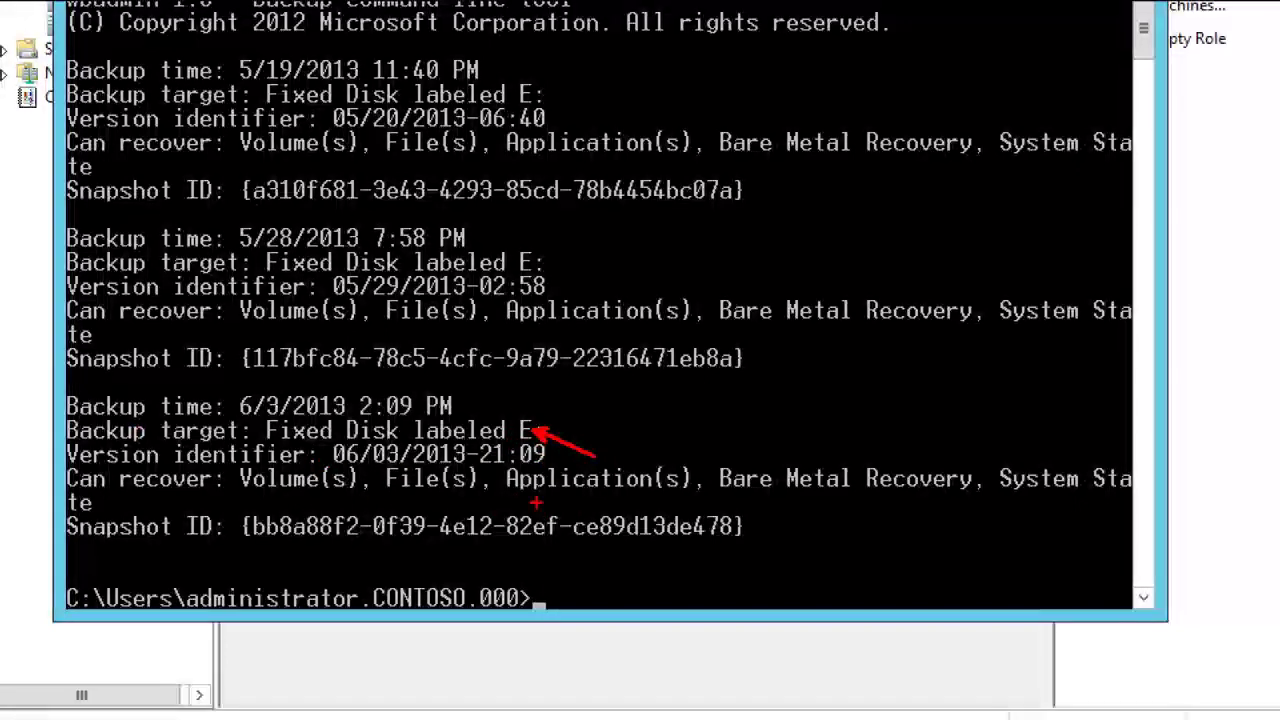
{"action": "left_click_drag", "start_coordinate": [552, 461], "coordinate": [608, 506]}
{"action": "left_click_drag", "start_coordinate": [316, 503], "coordinate": [290, 517]}
{"action": "left_click_drag", "start_coordinate": [447, 502], "coordinate": [415, 517]}
{"action": "left_click_drag", "start_coordinate": [645, 497], "coordinate": [665, 518]}
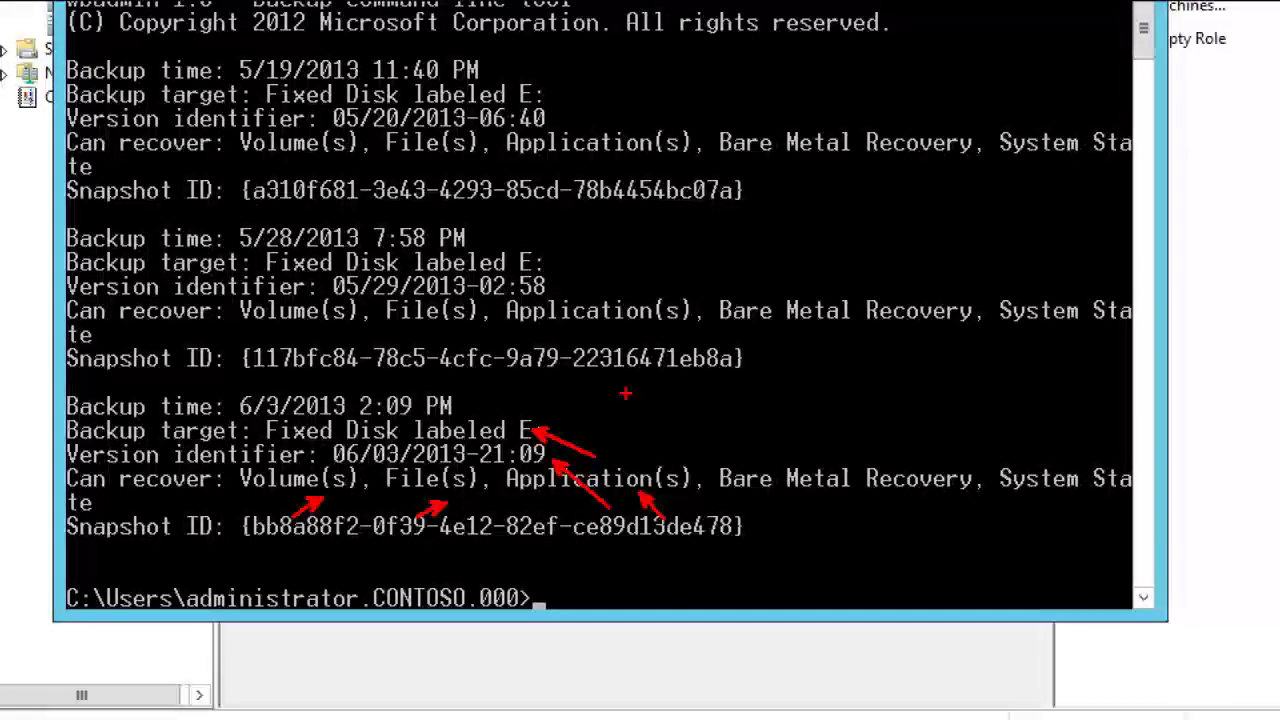
{"action": "left_click_drag", "start_coordinate": [848, 488], "coordinate": [948, 538]}
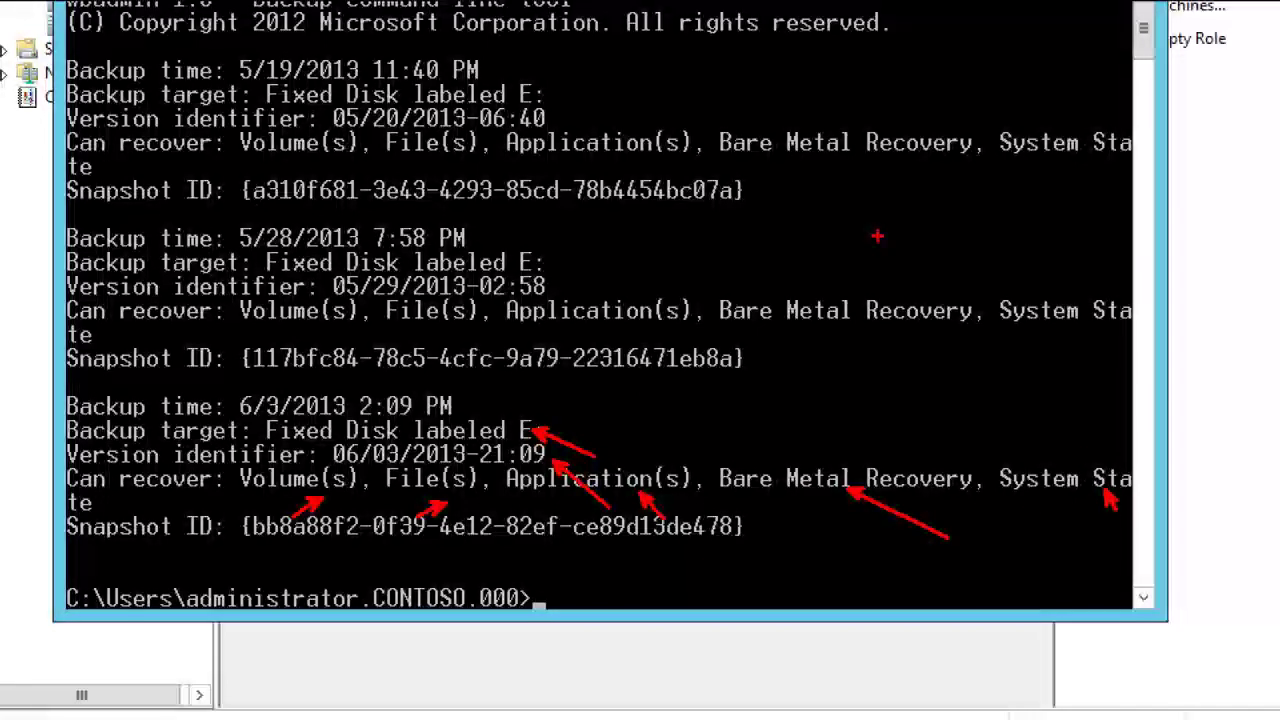
{"action": "key", "text": "Escape"}
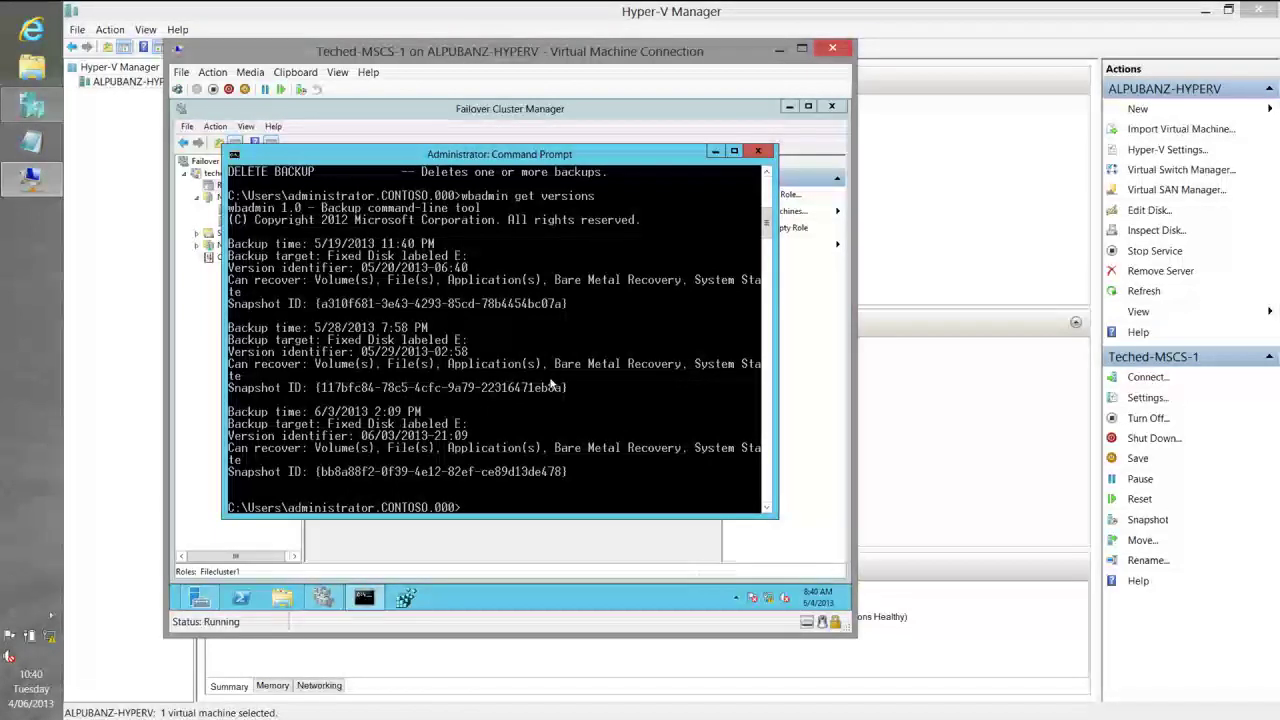
Step: Browse File Explorer to C:\Windows\Cluster and select the 256 KB CLUSDB file
{"action": "type", "text": "in"}
{"action": "left_click", "coordinate": [286, 598]}
{"action": "left_click", "coordinate": [325, 427]}
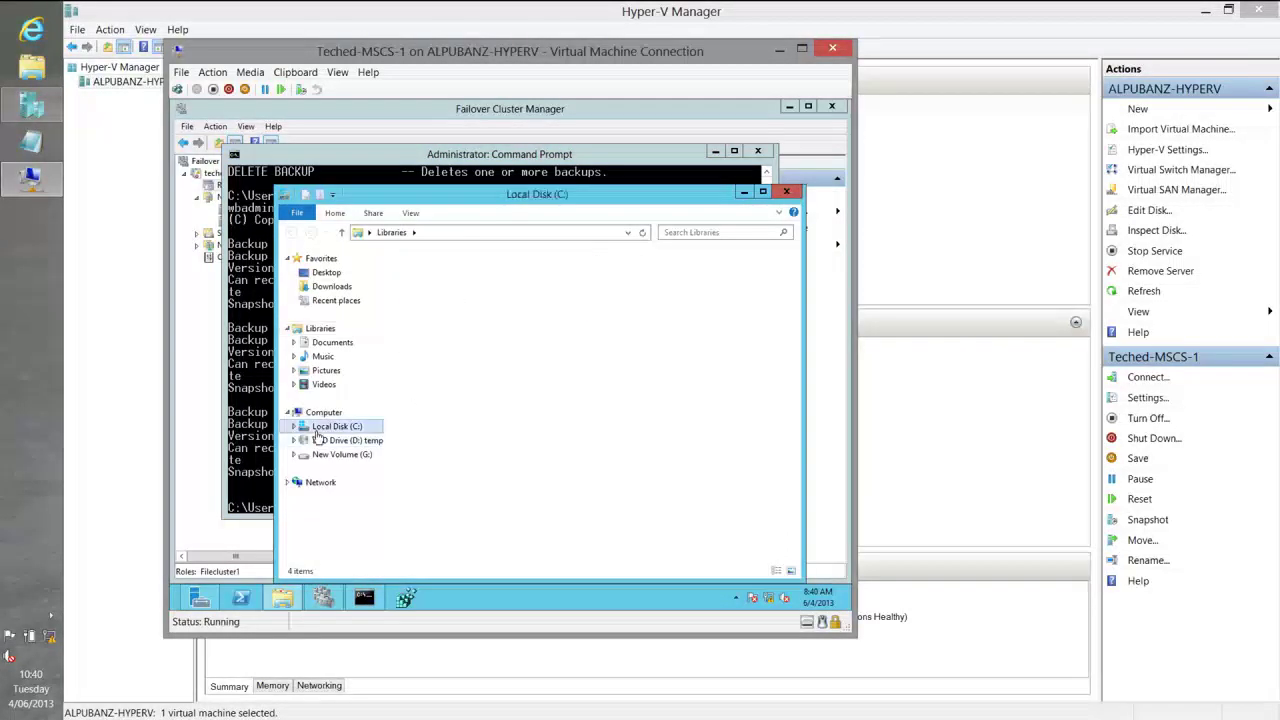
{"action": "double_click", "coordinate": [427, 343]}
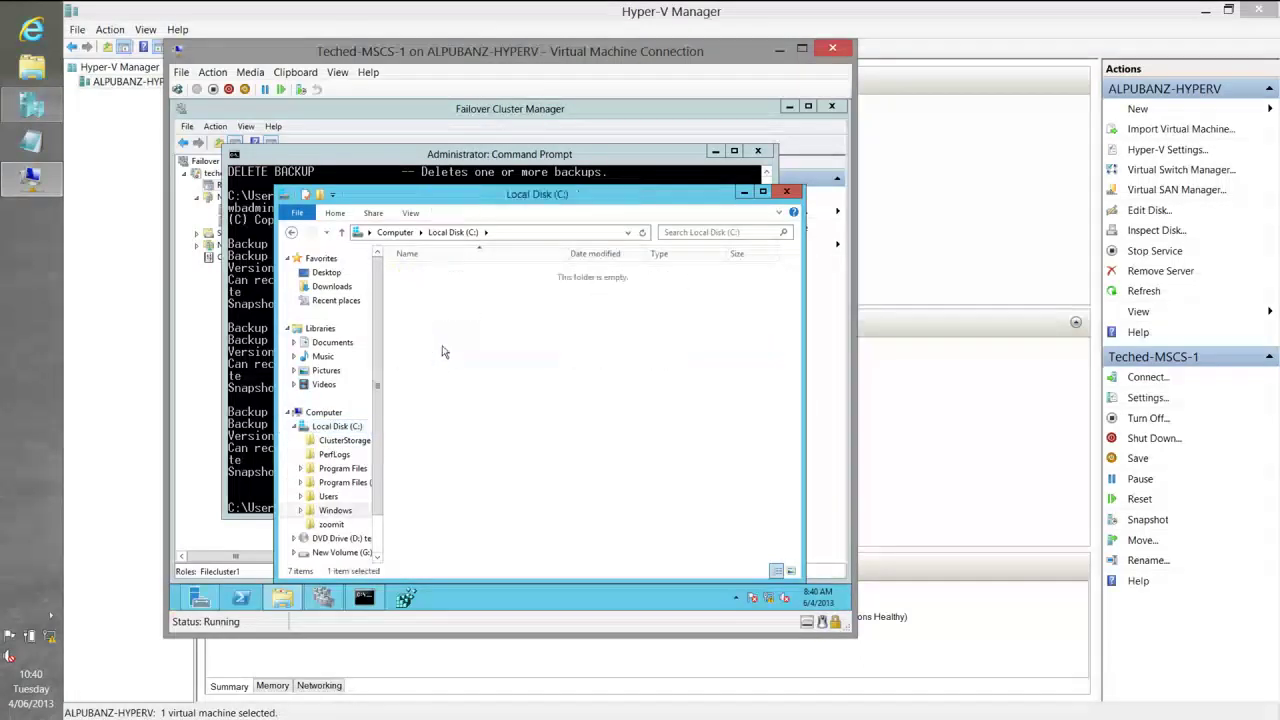
{"action": "double_click", "coordinate": [423, 371]}
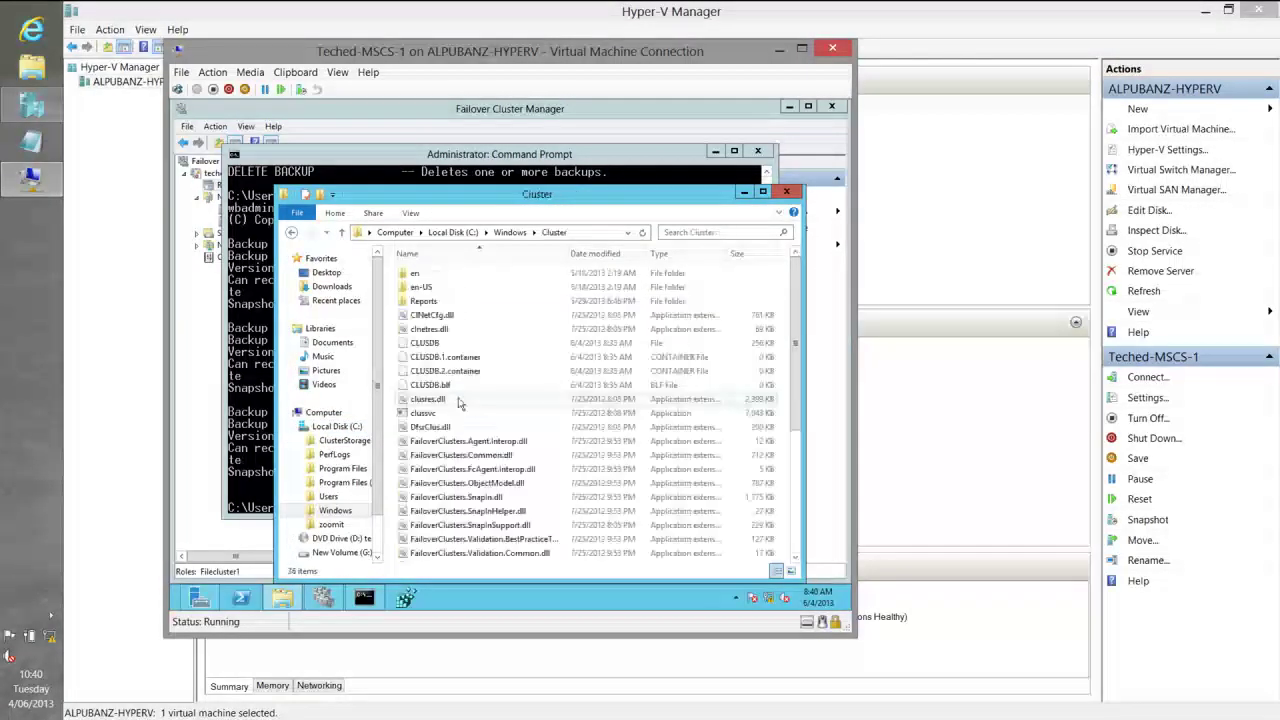
{"action": "left_click", "coordinate": [440, 344]}
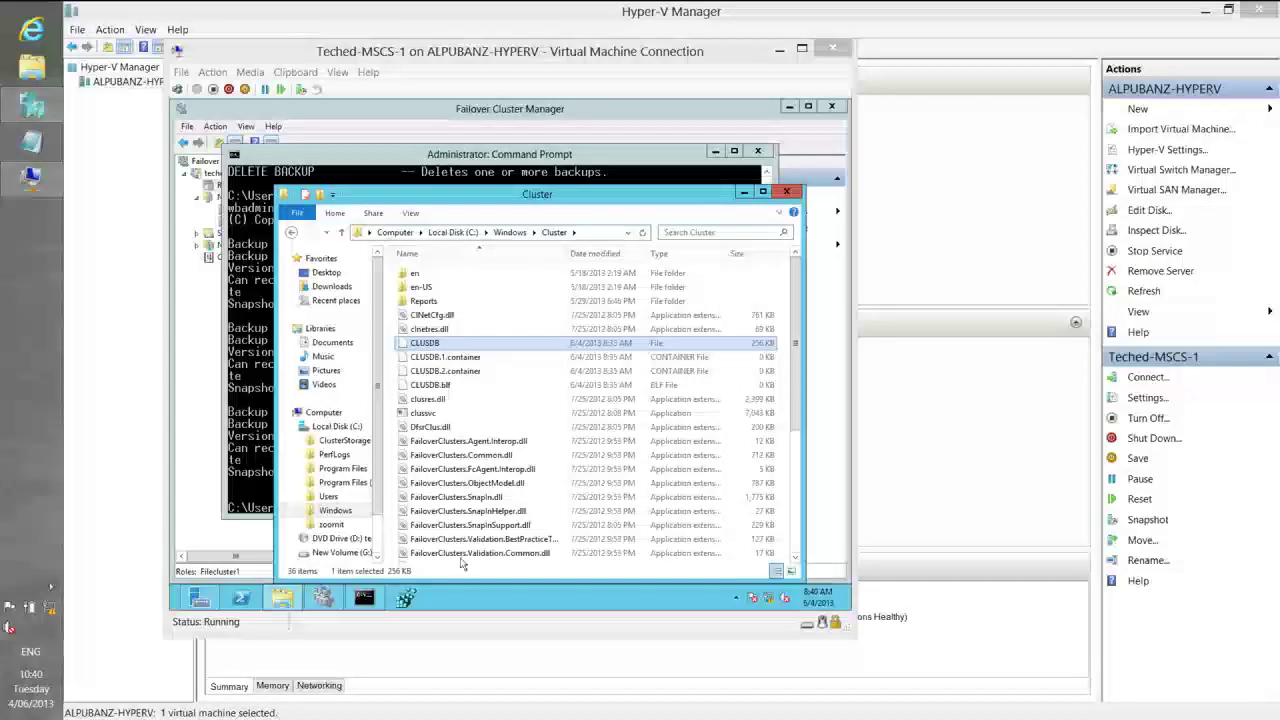
Step: Start composing a 'get items -versions:' command in the Command Prompt
{"action": "left_click", "coordinate": [258, 388]}
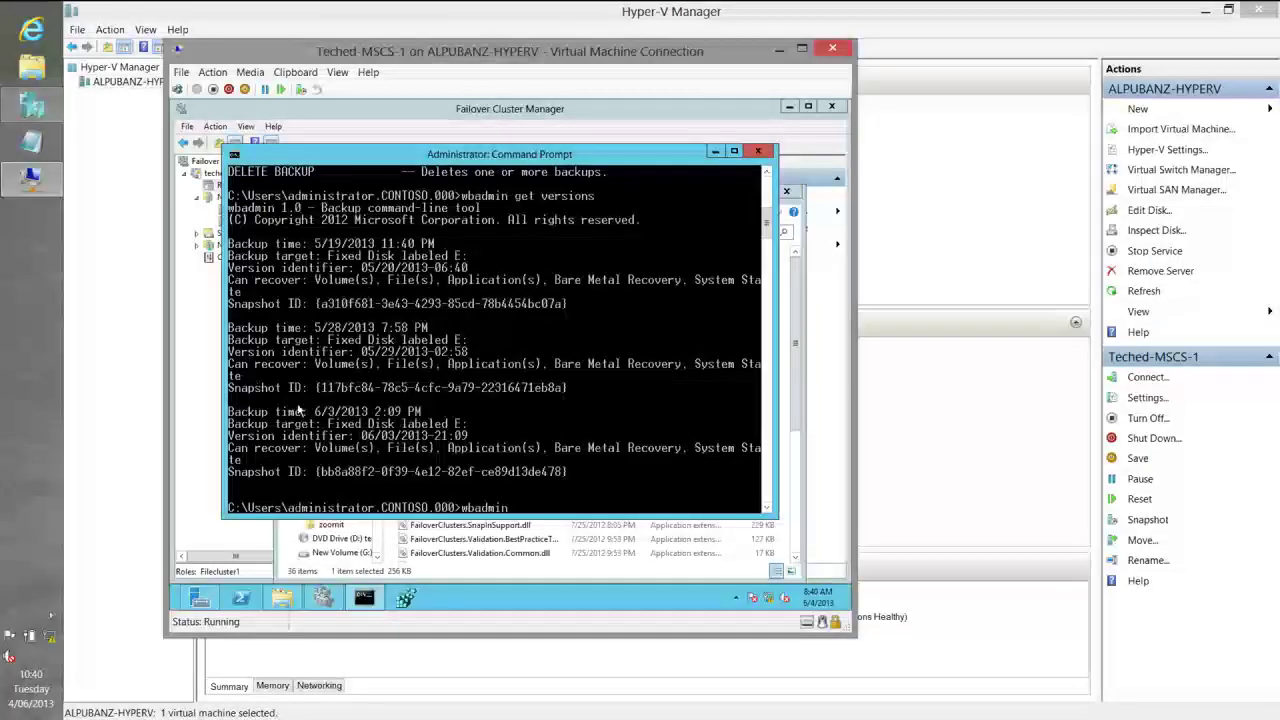
{"action": "type", "text": "get"}
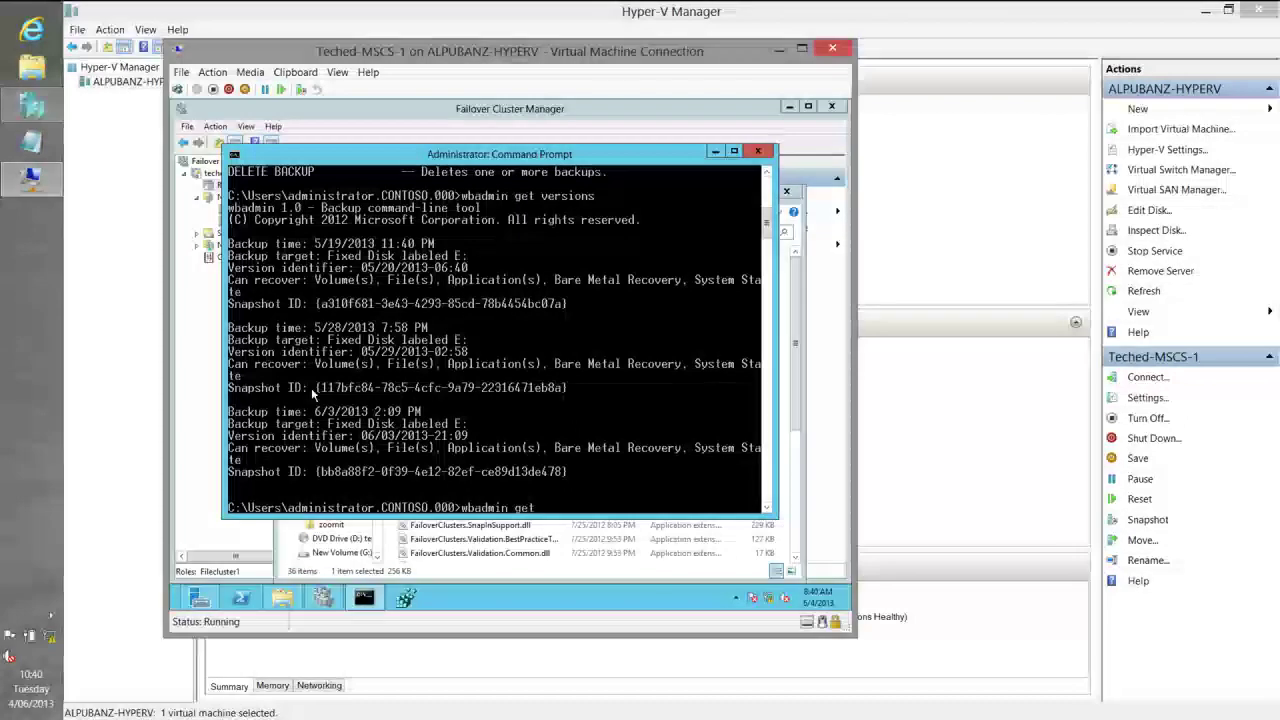
{"action": "type", "text": " items"}
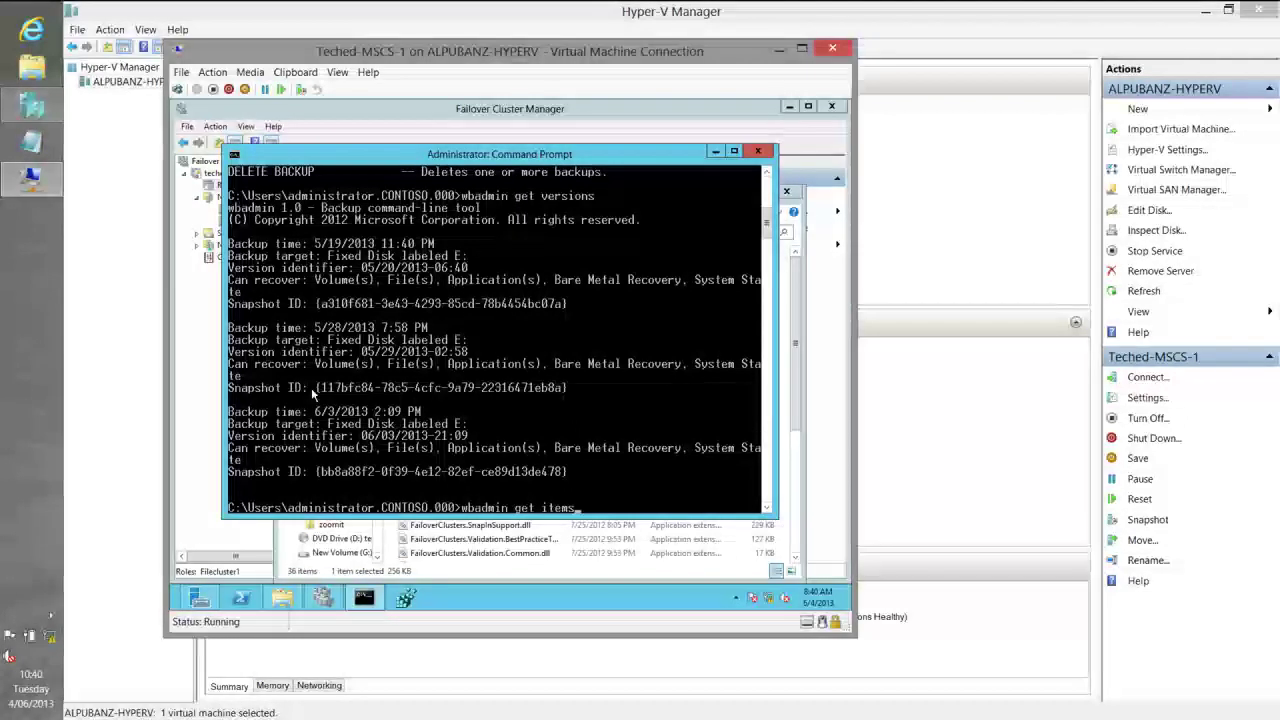
{"action": "type", "text": " versions"}
{"action": "key", "text": "ctrl+Left"}
{"action": "type", "text": "-"}
{"action": "key", "text": "End"}
{"action": "type", "text": ":"}
{"action": "key", "text": "Up"}
Step: Copy the 06/03/2013-21:09 version identifier from the output, paste it into the command and run it
{"action": "left_click", "coordinate": [234, 155]}
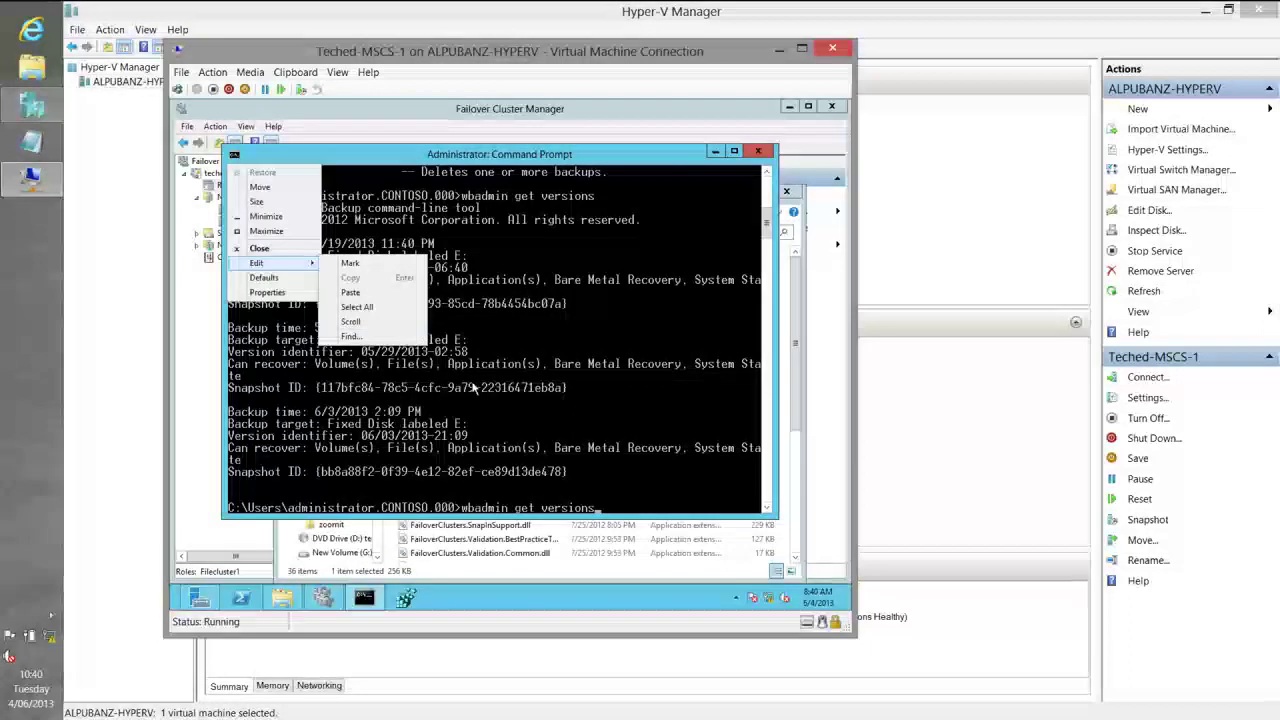
{"action": "left_click", "coordinate": [470, 396]}
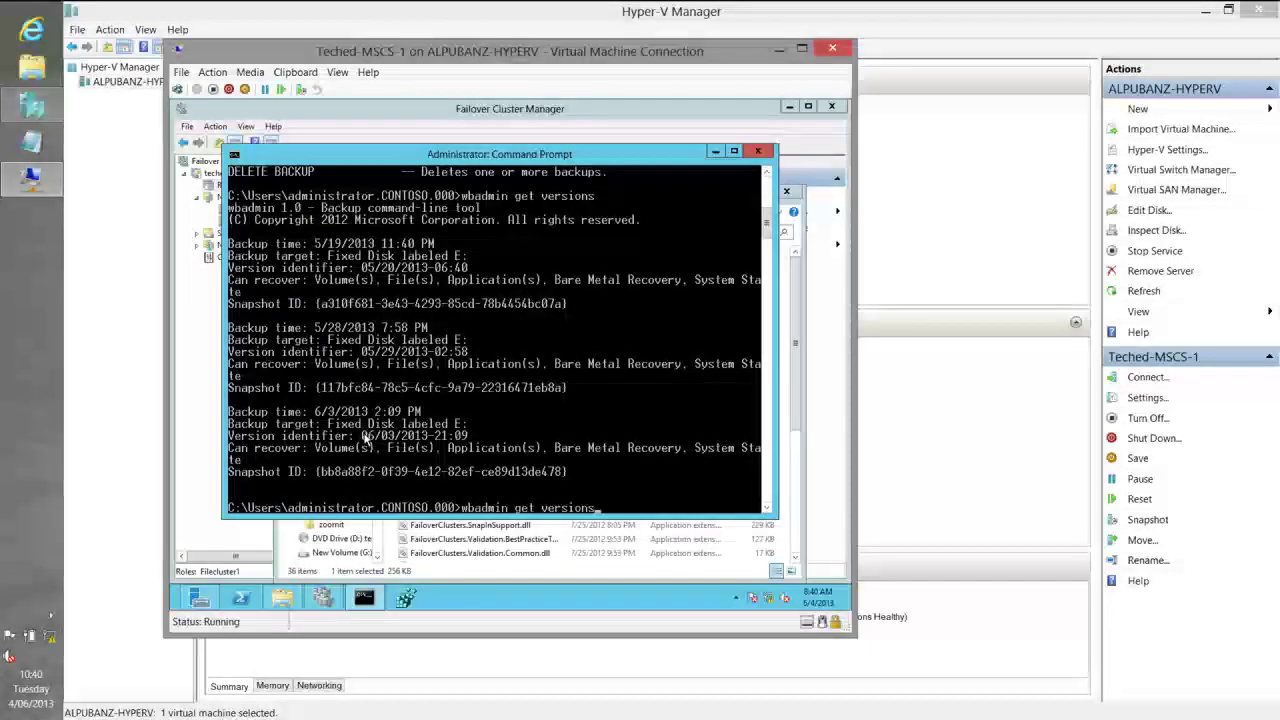
{"action": "left_click", "coordinate": [234, 155]}
{"action": "left_click", "coordinate": [255, 263]}
{"action": "left_click", "coordinate": [345, 262]}
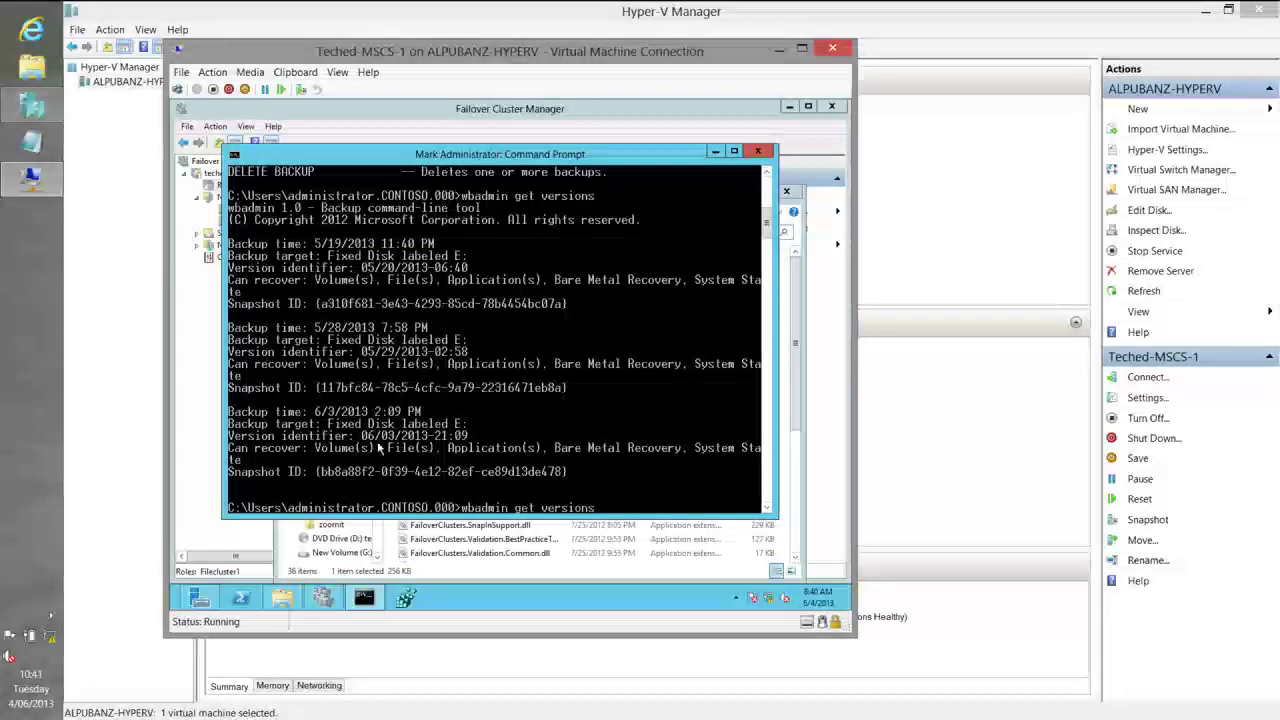
{"action": "left_click_drag", "start_coordinate": [361, 437], "coordinate": [460, 441]}
{"action": "key", "text": "super+c"}
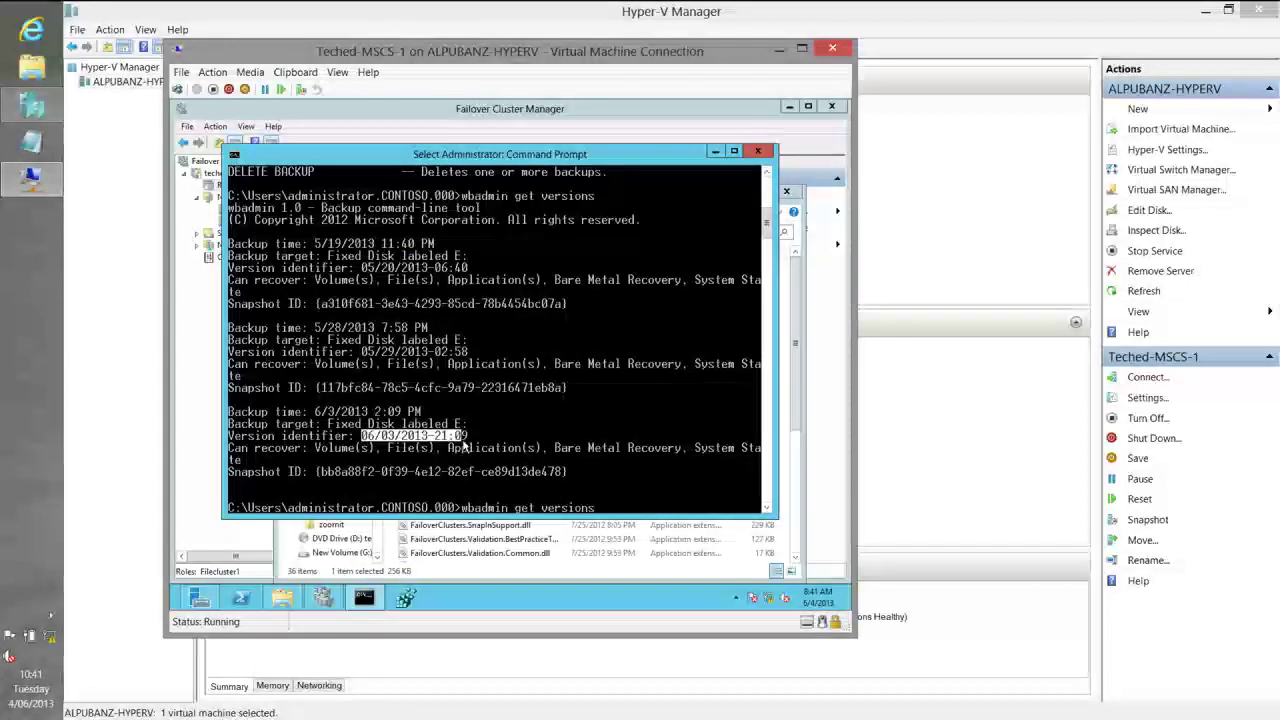
{"action": "key", "text": "Return"}
{"action": "type", "text": ":"}
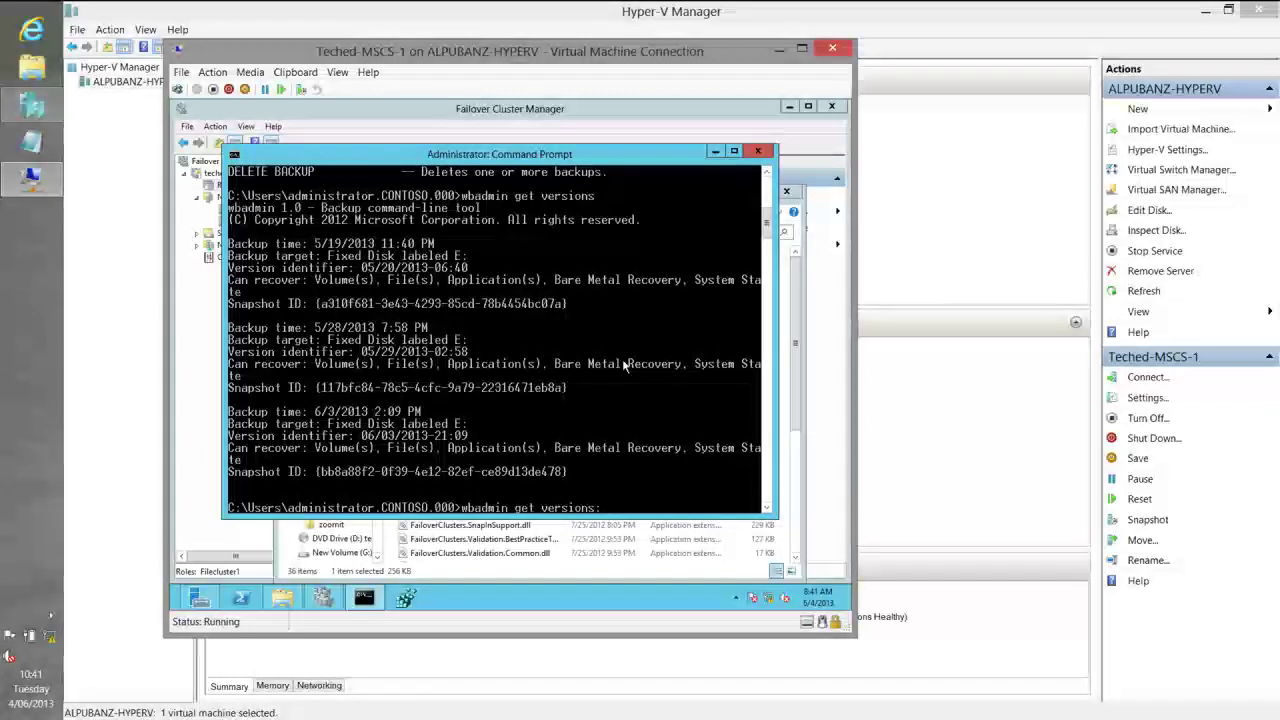
{"action": "type", "text": "-"}
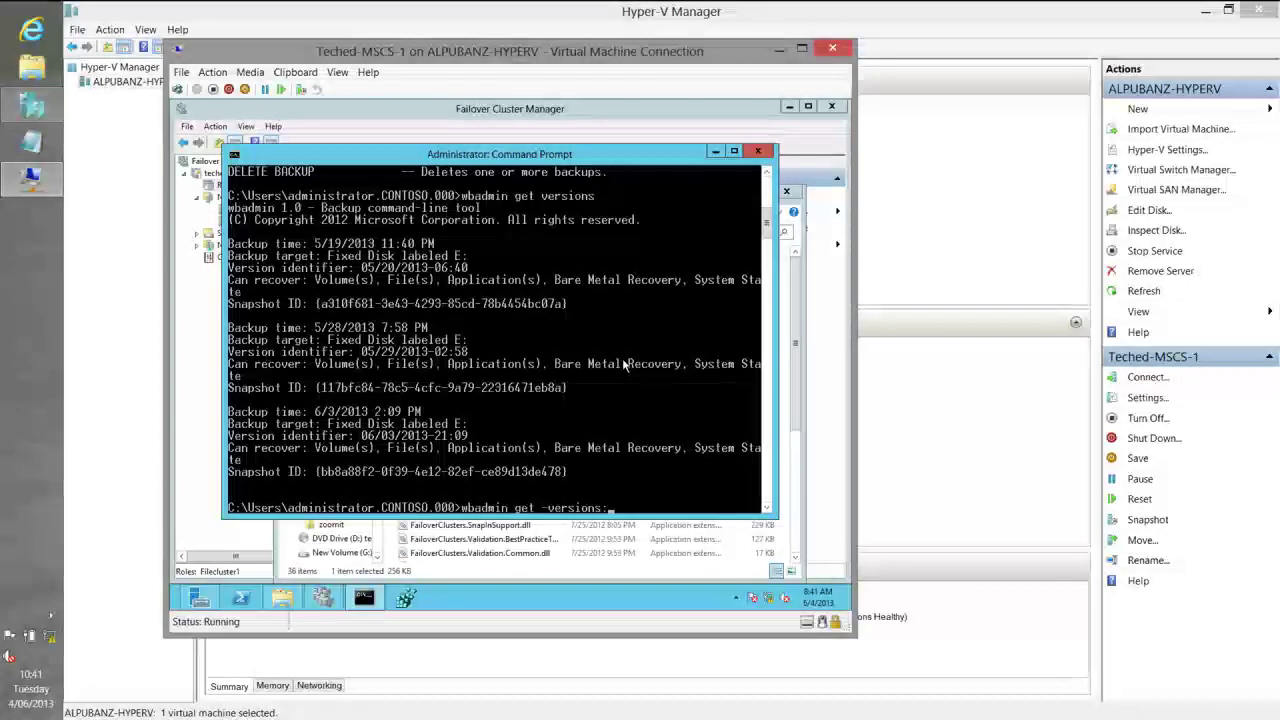
{"action": "right_click", "coordinate": [382, 347]}
{"action": "left_click", "coordinate": [413, 384]}
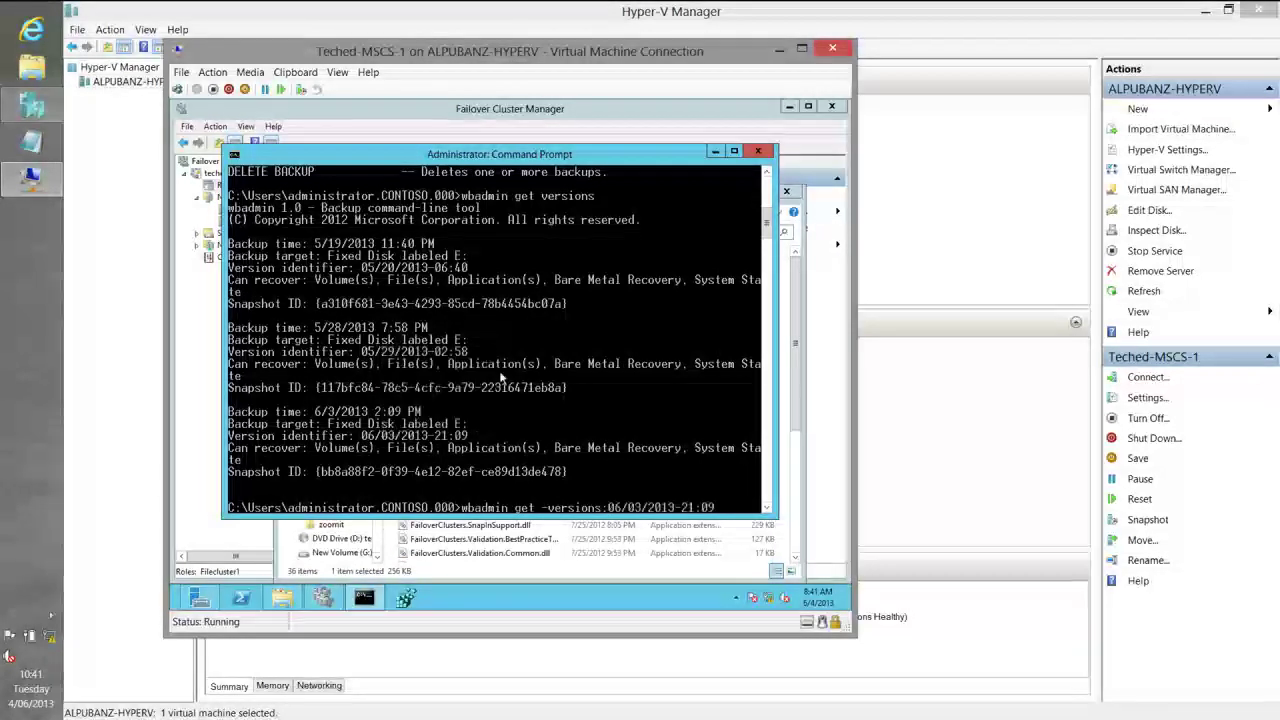
{"action": "key", "text": "Return"}
Step: Correct and run 'wbadmin get items -version:06/03/2013-21:09' to list the backup items
{"action": "key", "text": "Up"}
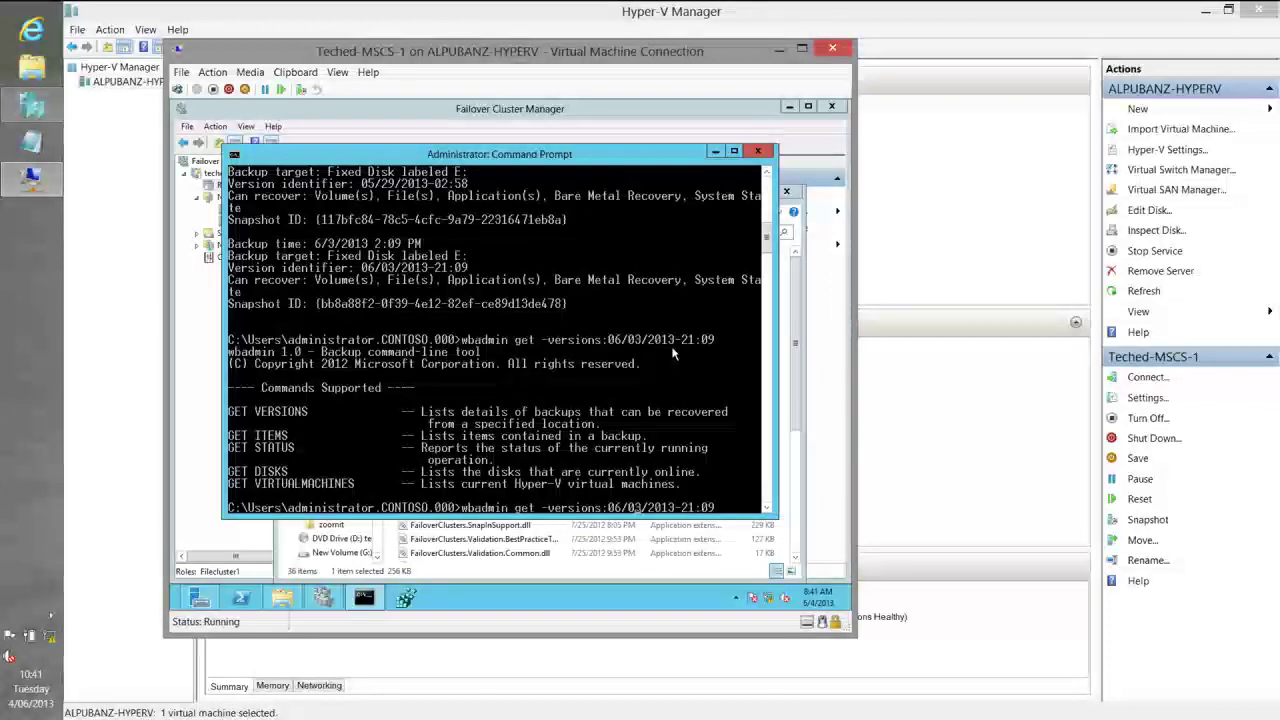
{"action": "key", "text": "Left"}
{"action": "key", "text": "Left"}
{"action": "key", "text": "Left"}
{"action": "key", "text": "Left"}
{"action": "key", "text": "Left"}
{"action": "key", "text": "Left"}
{"action": "key", "text": "Left"}
{"action": "key", "text": "Left"}
{"action": "key", "text": "Left"}
{"action": "key", "text": "Left"}
{"action": "key", "text": "Left"}
{"action": "key", "text": "Left"}
{"action": "key", "text": "Left"}
{"action": "key", "text": "Left"}
{"action": "key", "text": "Left"}
{"action": "key", "text": "Left"}
{"action": "key", "text": "Left"}
{"action": "key", "text": "Left"}
{"action": "key", "text": "Left"}
{"action": "key", "text": "Left"}
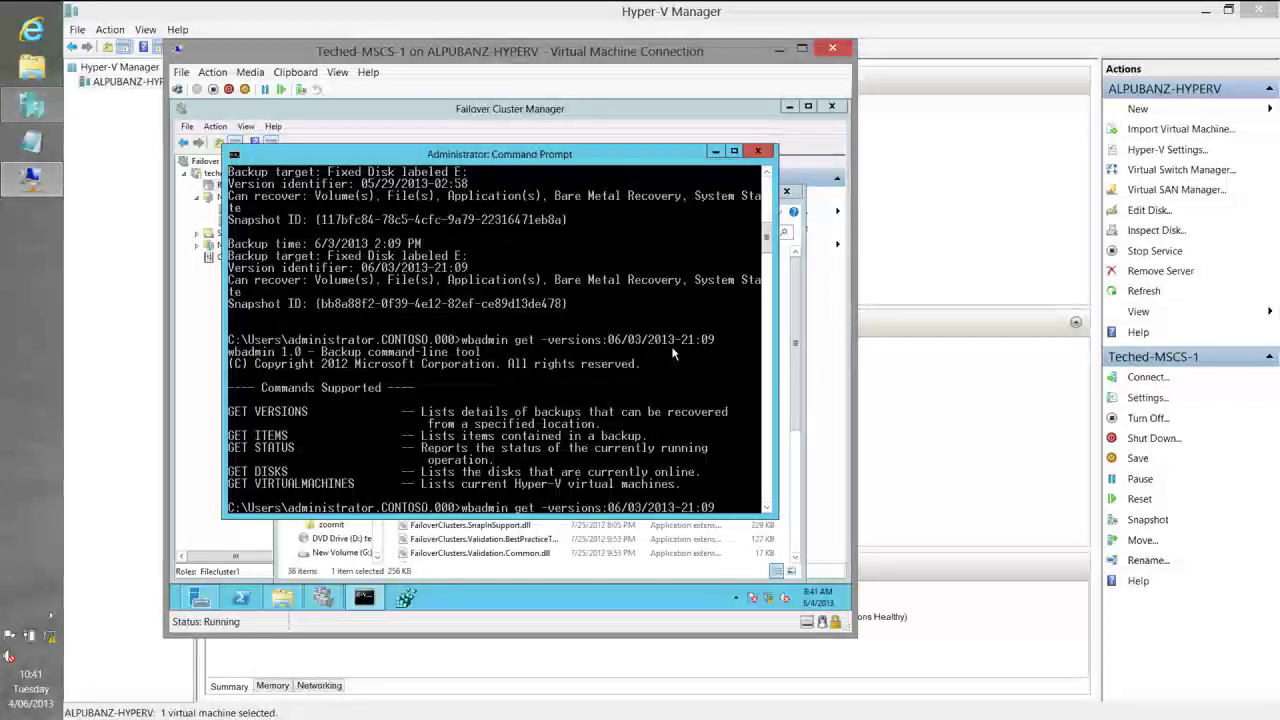
{"action": "type", "text": "items "}
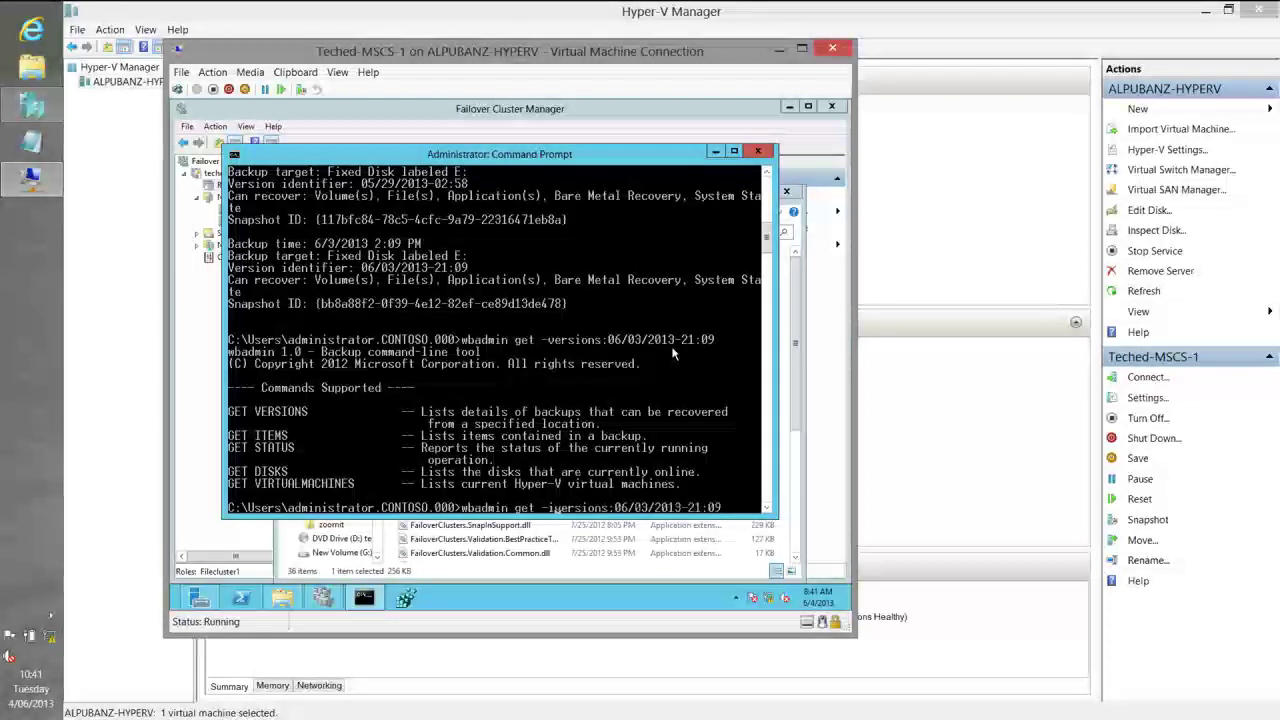
{"action": "type", "text": "-"}
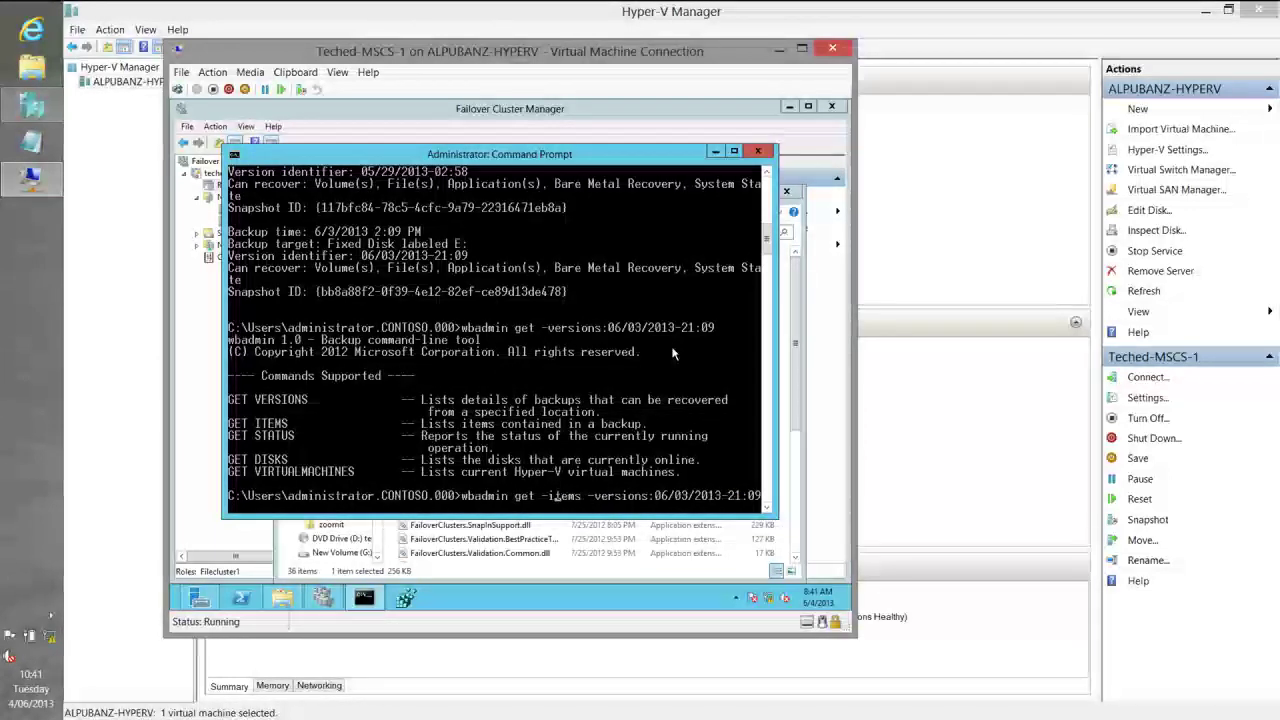
{"action": "type", "text": "-"}
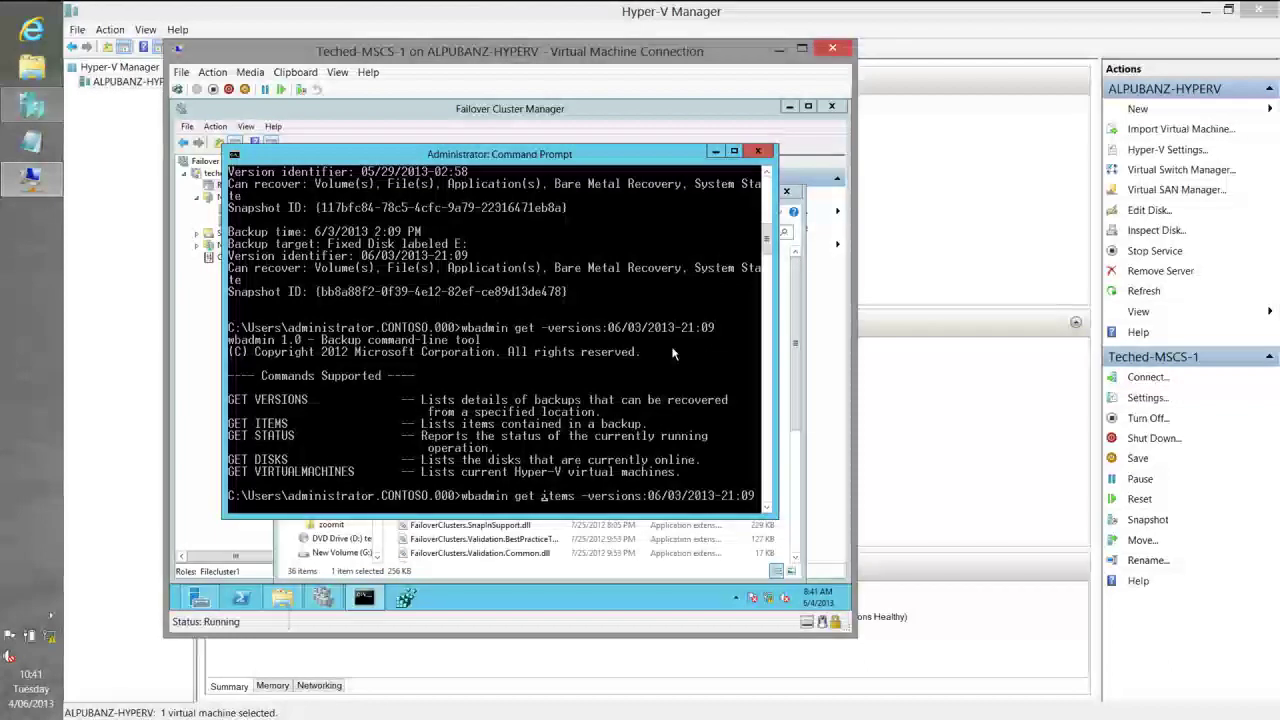
{"action": "key", "text": "Return"}
{"action": "right_click", "coordinate": [673, 353]}
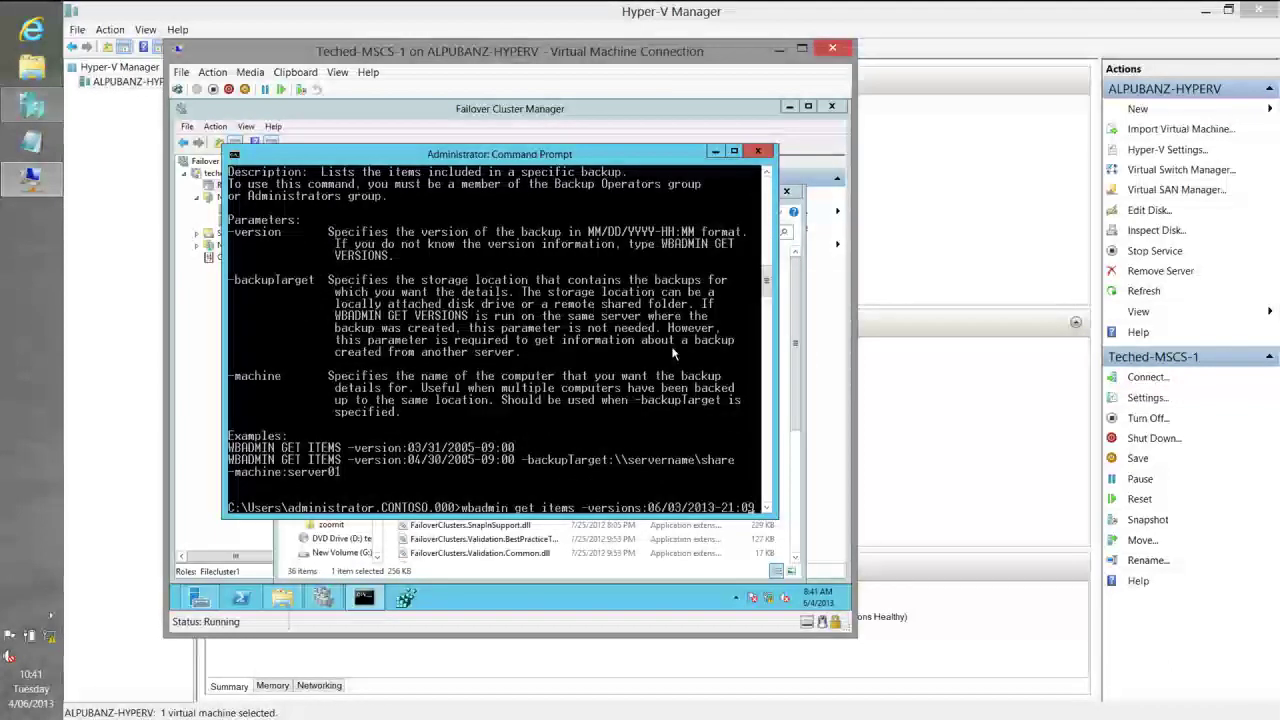
{"action": "key", "text": "Left"}
{"action": "key", "text": "Left"}
{"action": "key", "text": "Left"}
{"action": "key", "text": "Left"}
{"action": "key", "text": "Left"}
{"action": "key", "text": "Left"}
{"action": "key", "text": "Left"}
{"action": "key", "text": "Left"}
{"action": "key", "text": "Left"}
{"action": "key", "text": "Left"}
{"action": "key", "text": "Left"}
{"action": "key", "text": "Left"}
{"action": "key", "text": "Left"}
{"action": "key", "text": "Left"}
{"action": "key", "text": "Left"}
{"action": "key", "text": "Left"}
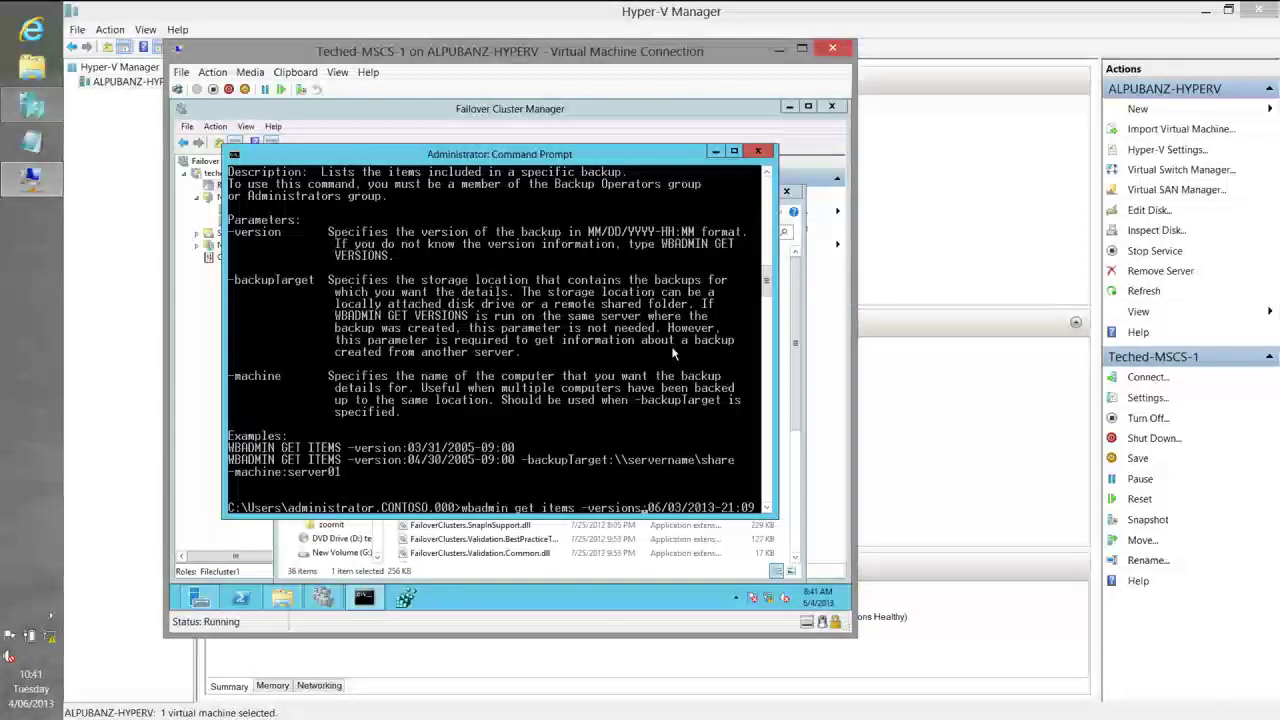
{"action": "key", "text": "BackSpace"}
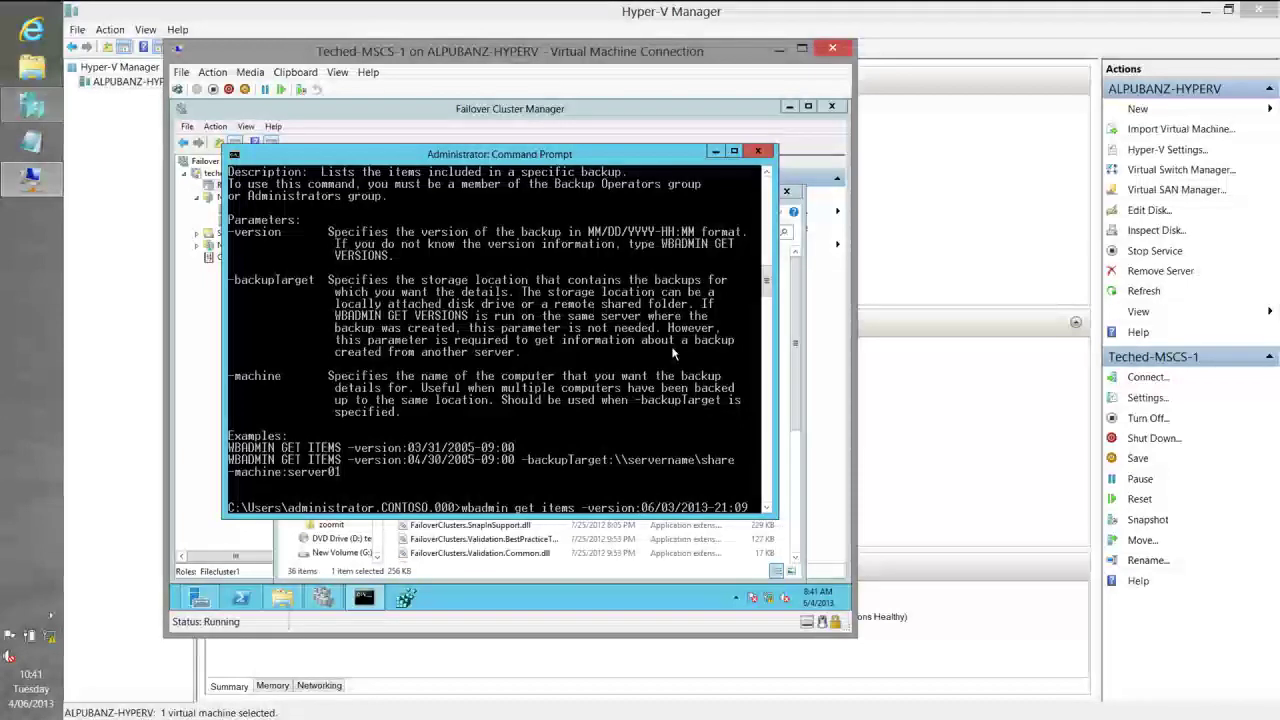
{"action": "key", "text": "Return"}
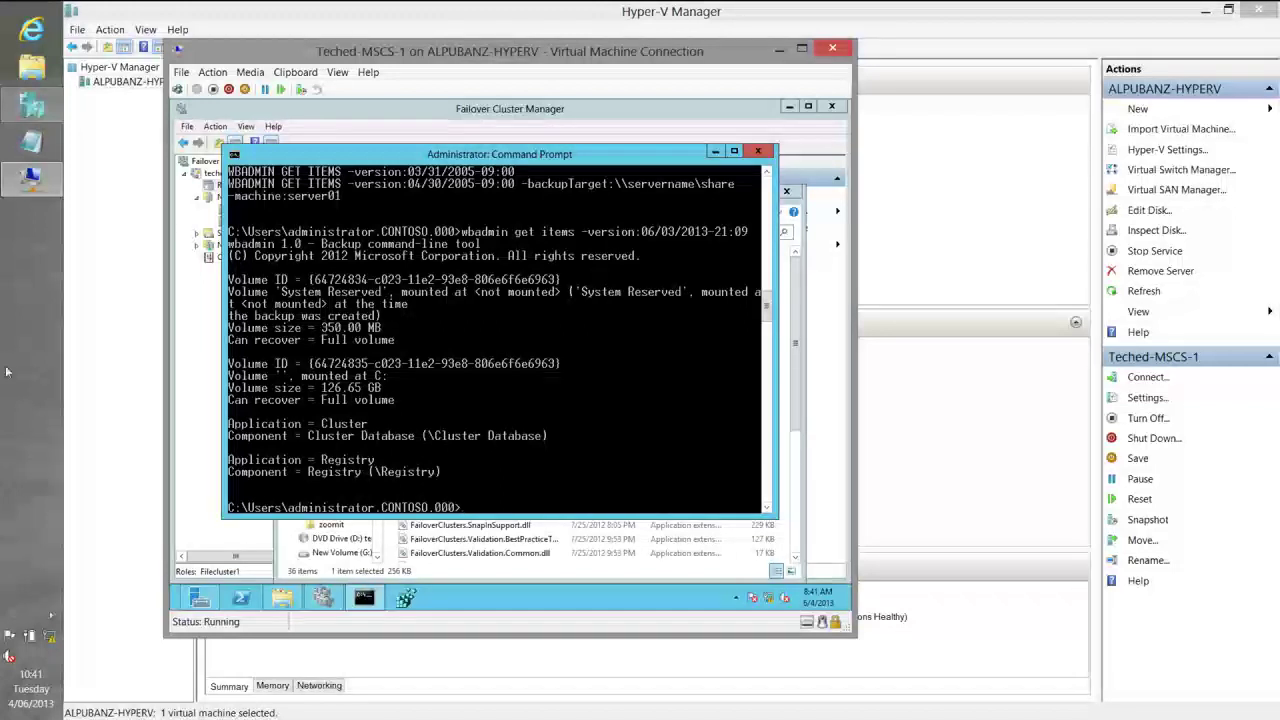
{"action": "left_click", "coordinate": [52, 368]}
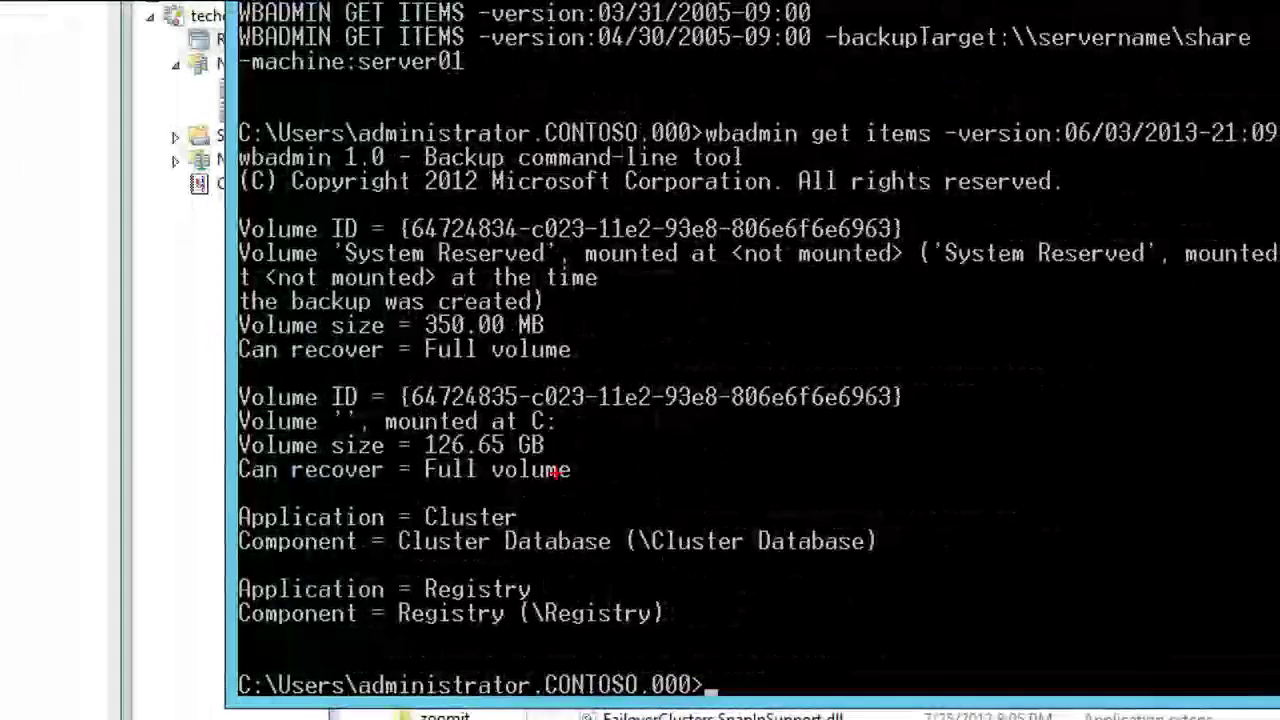
{"action": "left_click_drag", "start_coordinate": [325, 515], "coordinate": [408, 568]}
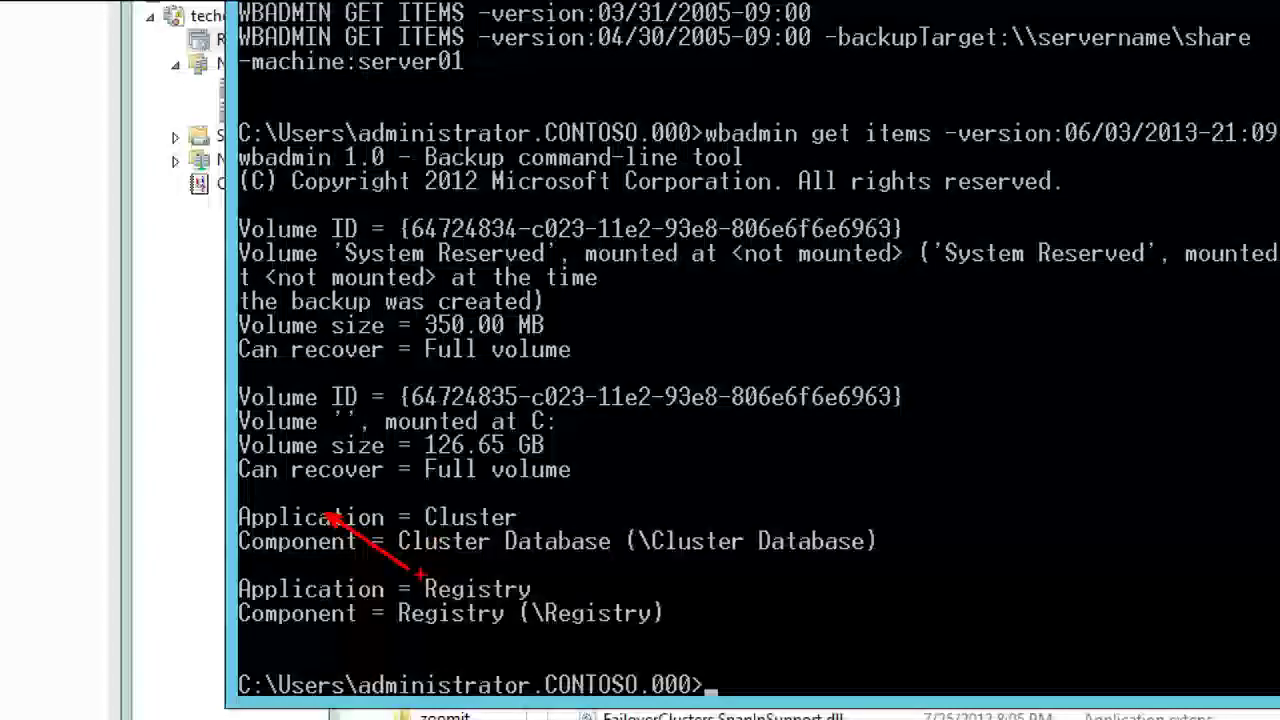
{"action": "key", "text": "Escape"}
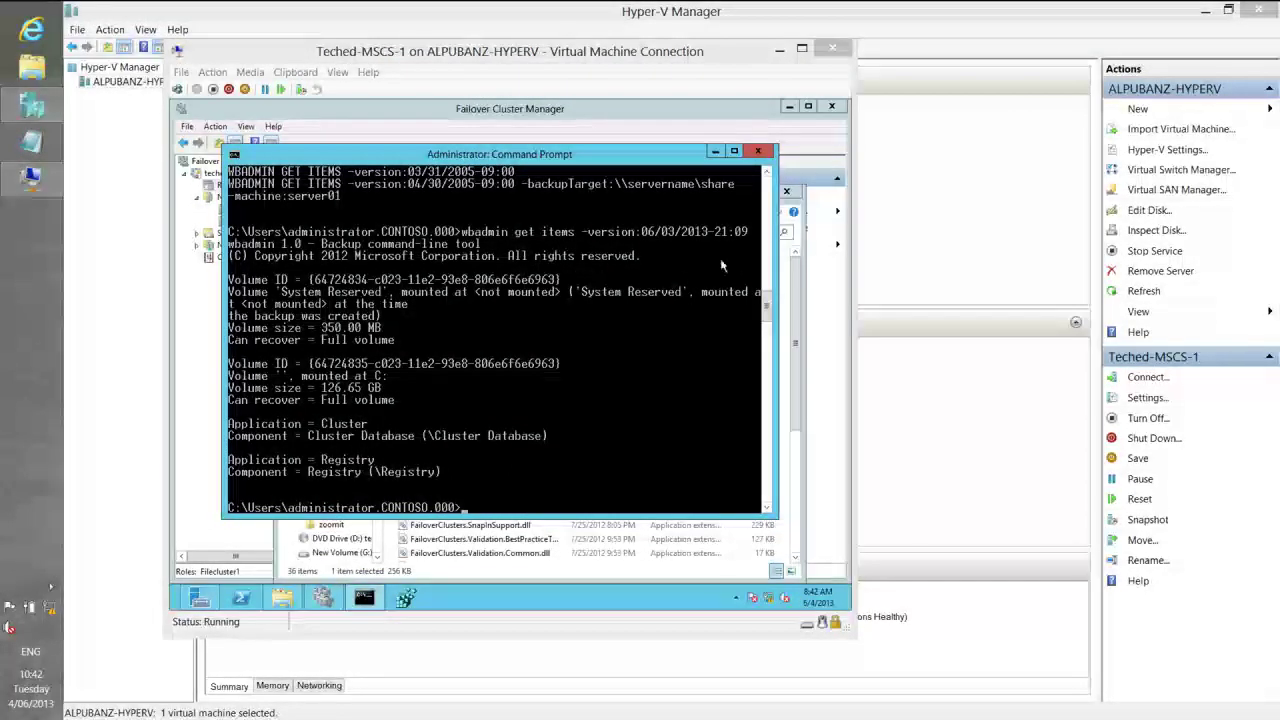
{"action": "left_click", "coordinate": [668, 259]}
Step: Run 'wbadmin start recovery -version:06/03/2013-21:09 -itemtype:app -items:cluster', pasting the version identifier
{"action": "type", "text": "wbadmin "}
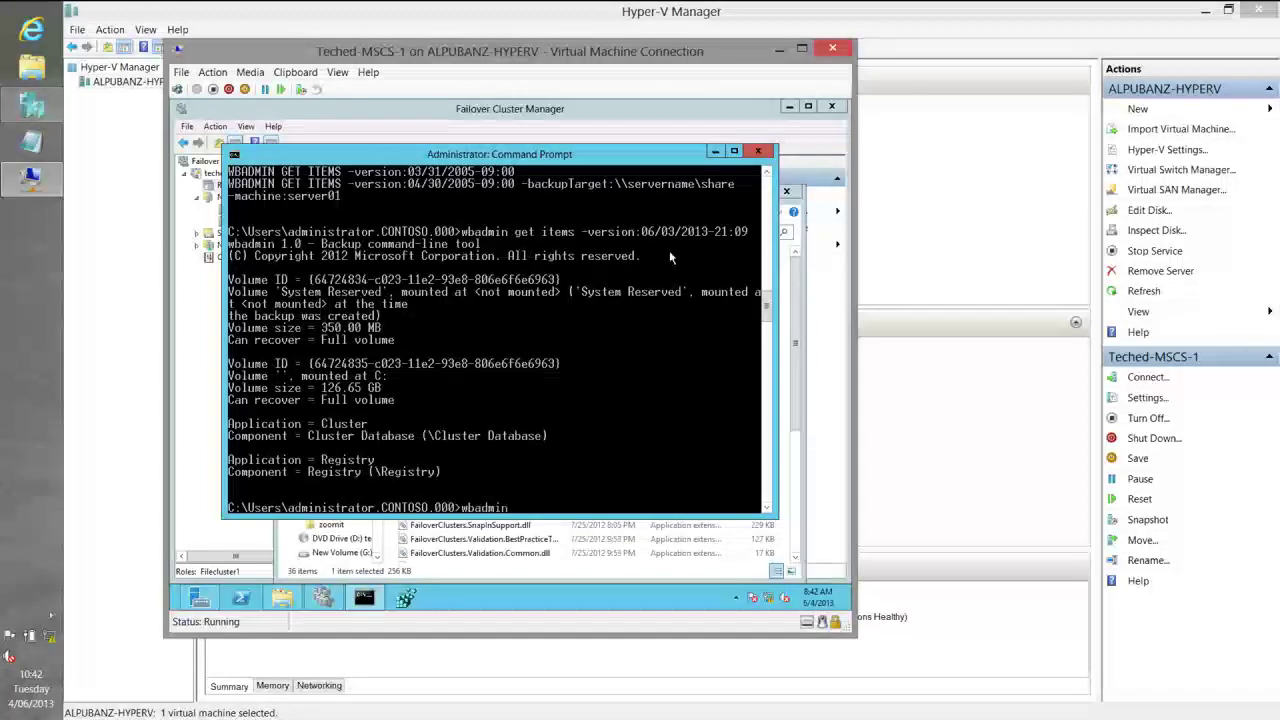
{"action": "type", "text": "start recovery -version:"}
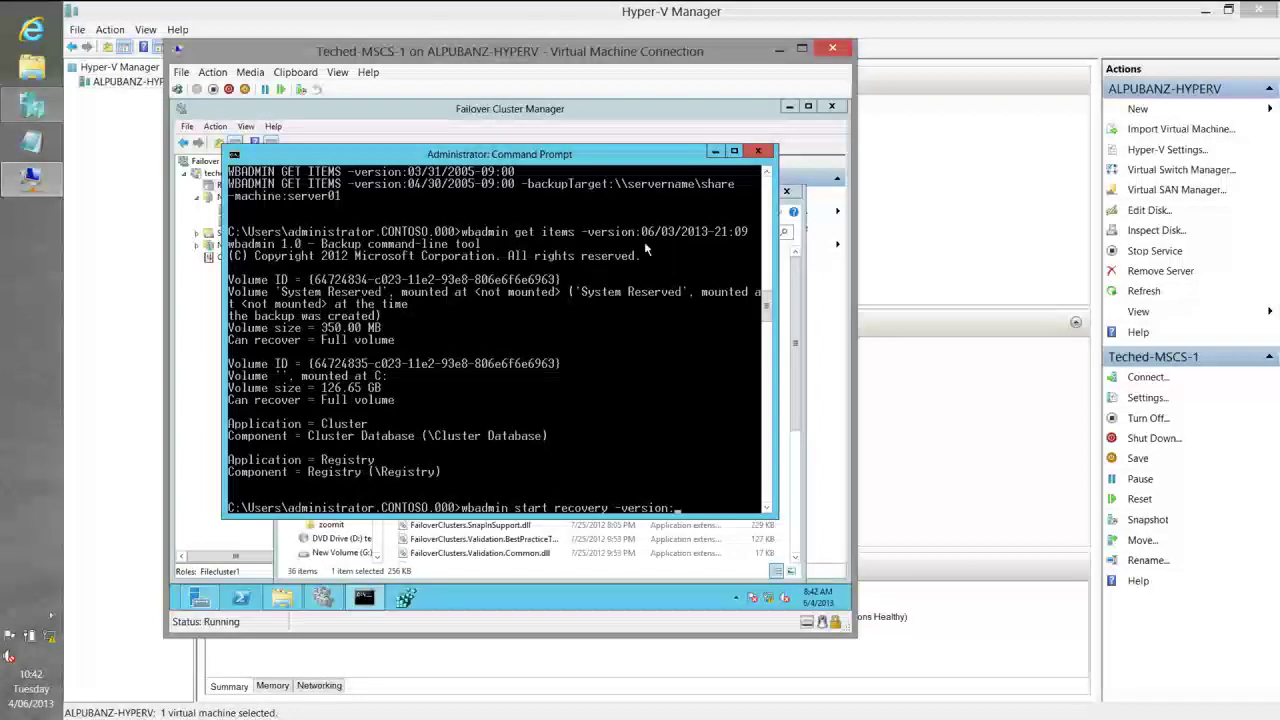
{"action": "right_click", "coordinate": [648, 334]}
{"action": "left_click", "coordinate": [674, 371]}
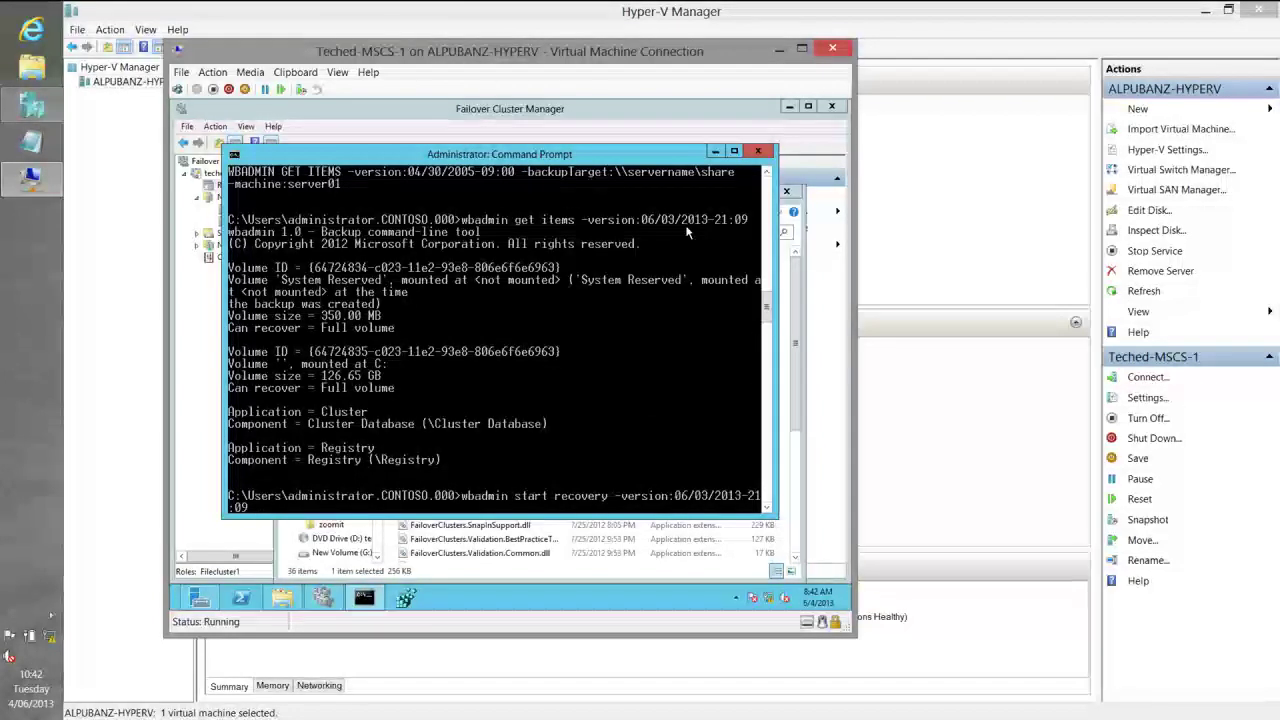
{"action": "type", "text": "-temtype"}
{"action": "key", "text": "BackSpace"}
{"action": "type", "text": "pe:app -items:cluster"}
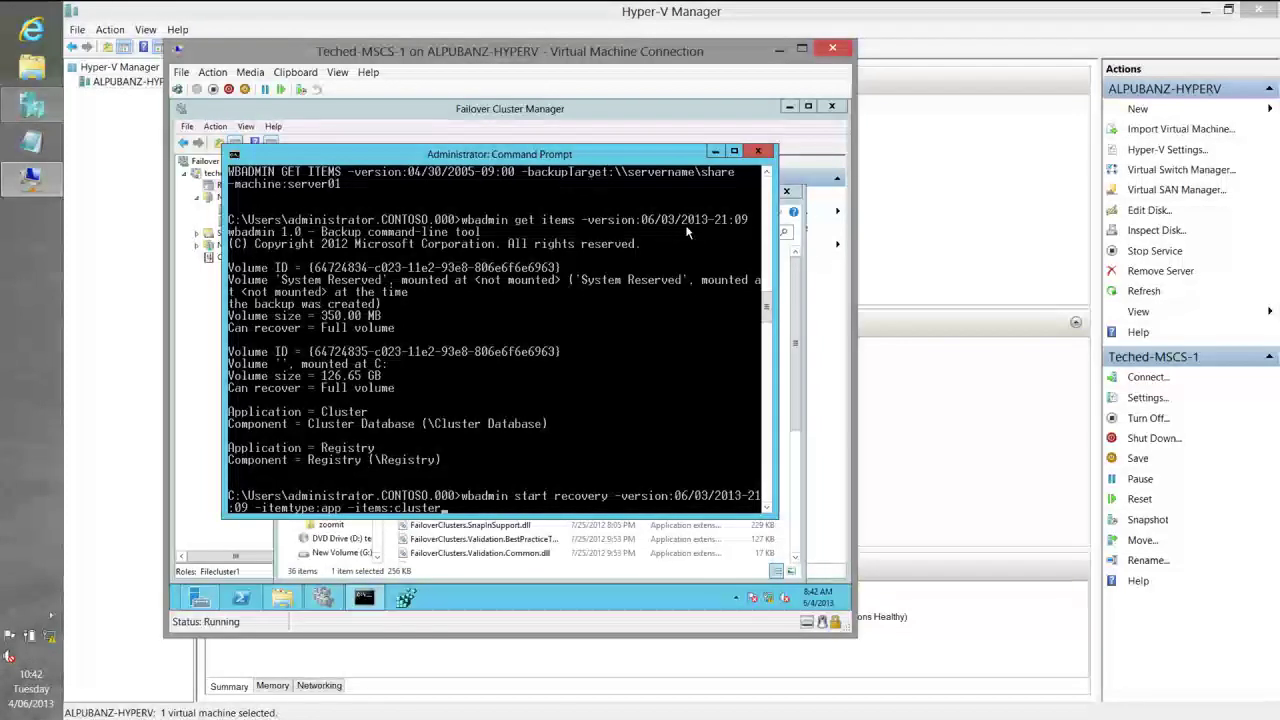
{"action": "key", "text": "Return"}
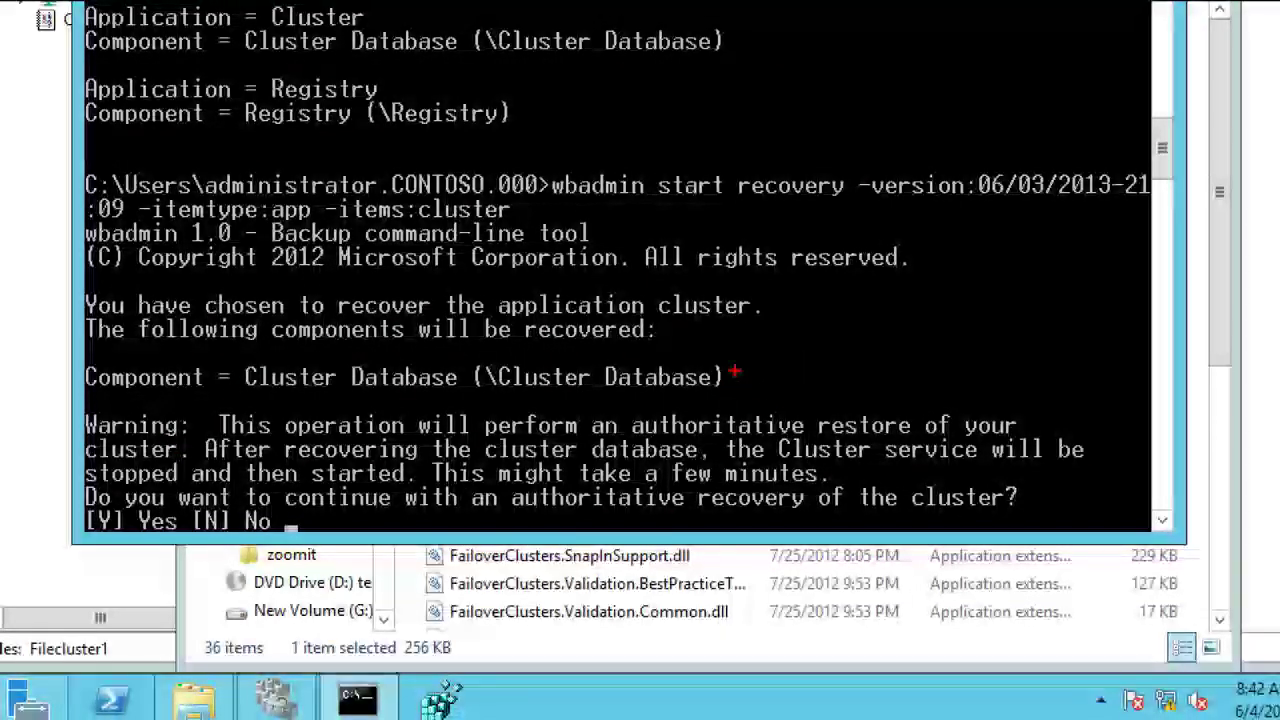
{"action": "left_click_drag", "start_coordinate": [656, 329], "coordinate": [776, 364]}
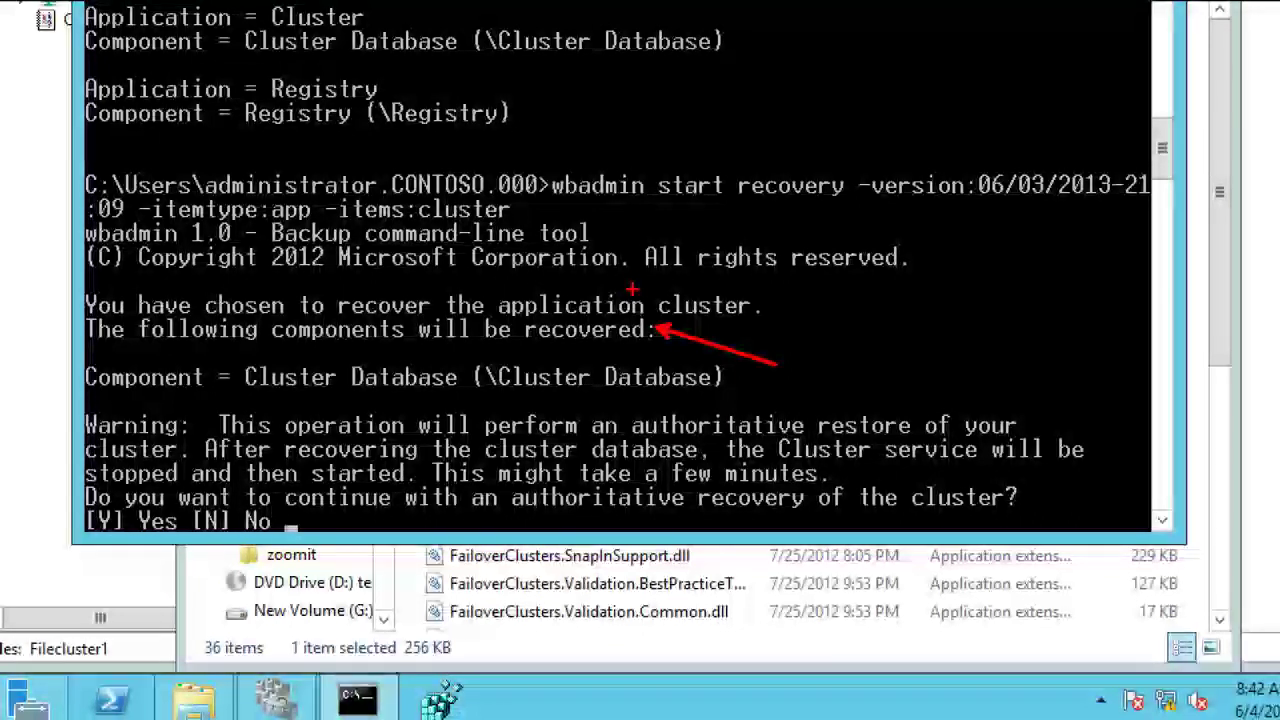
Step: Confirm the authoritative cluster restore at the wbadmin prompt
{"action": "key", "text": "Escape"}
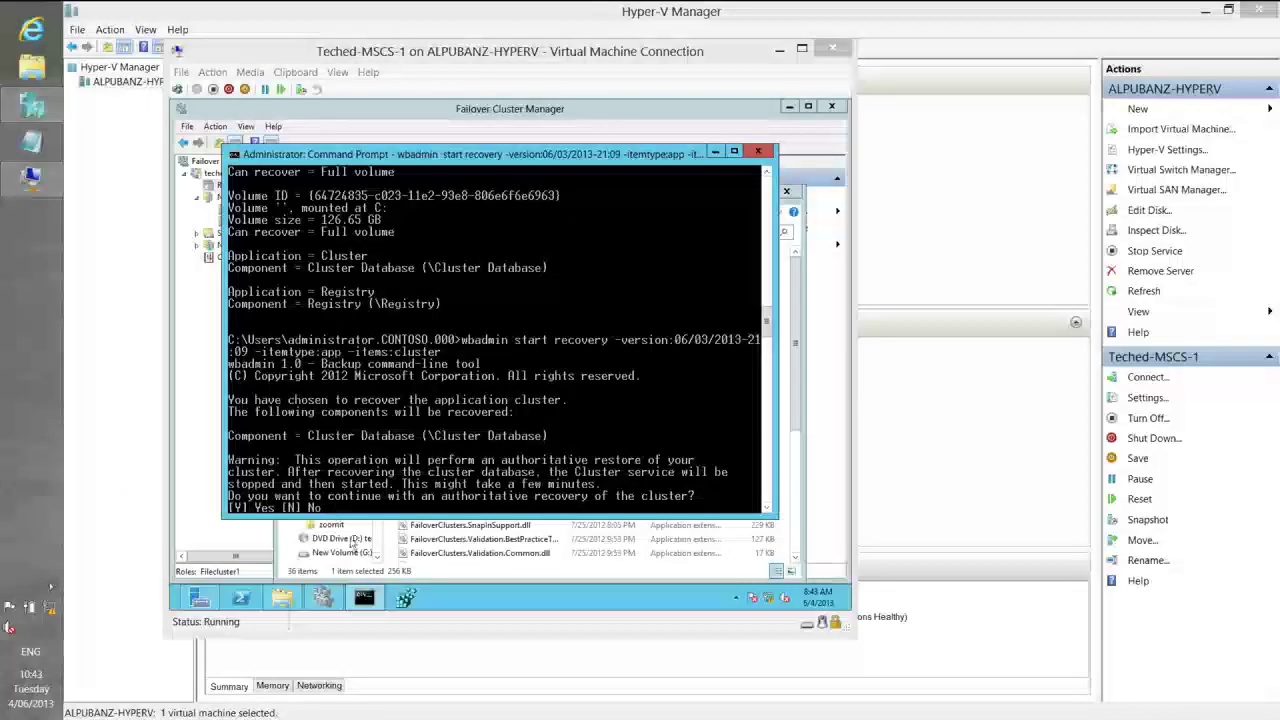
{"action": "key", "text": "Return"}
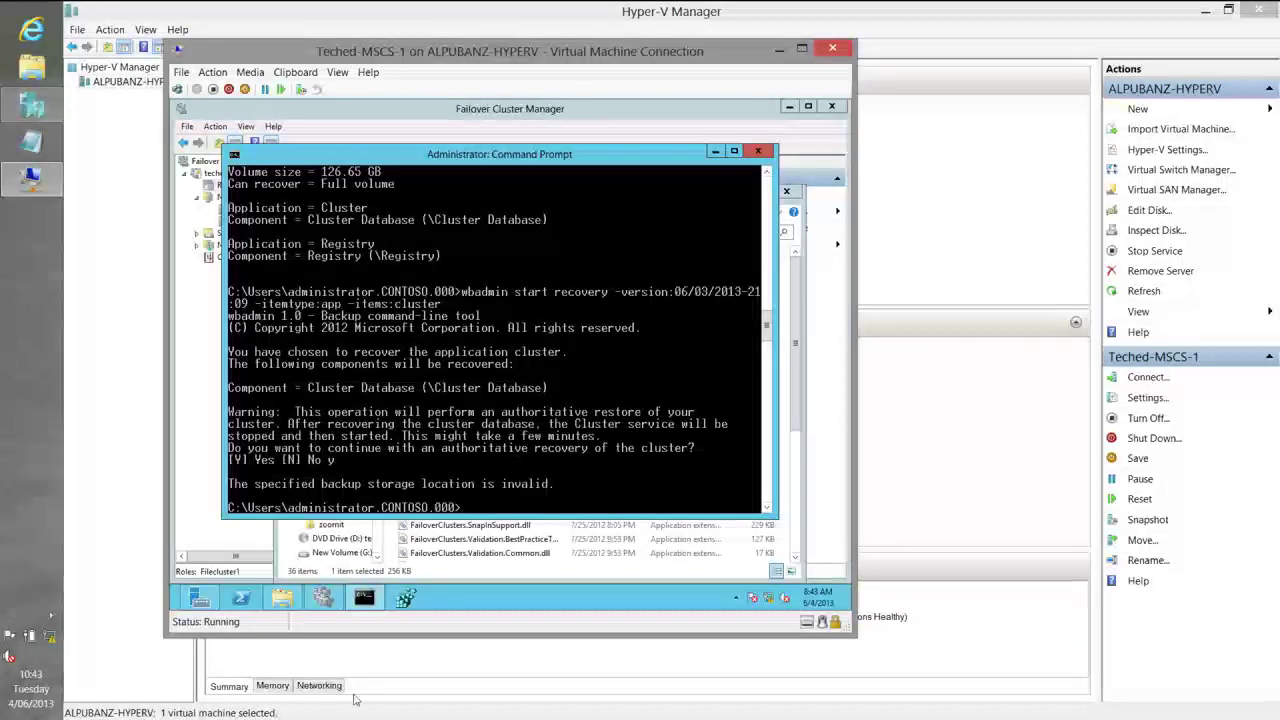
{"action": "left_click", "coordinate": [282, 597]}
Step: Inspect the Cluster folder on New Volume (G:), then bring up the VM's Start screen
{"action": "scroll", "coordinate": [375, 462], "scroll_direction": "down", "scroll_amount": 1}
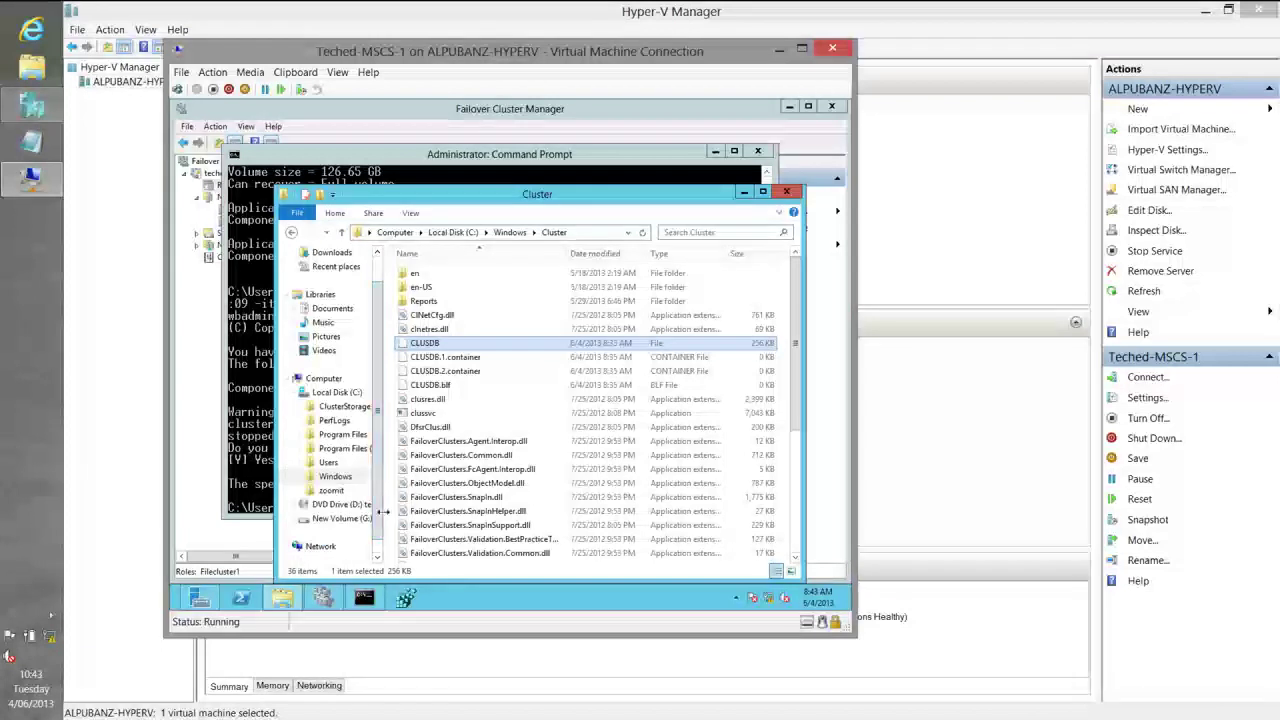
{"action": "left_click_drag", "start_coordinate": [386, 518], "coordinate": [474, 527]}
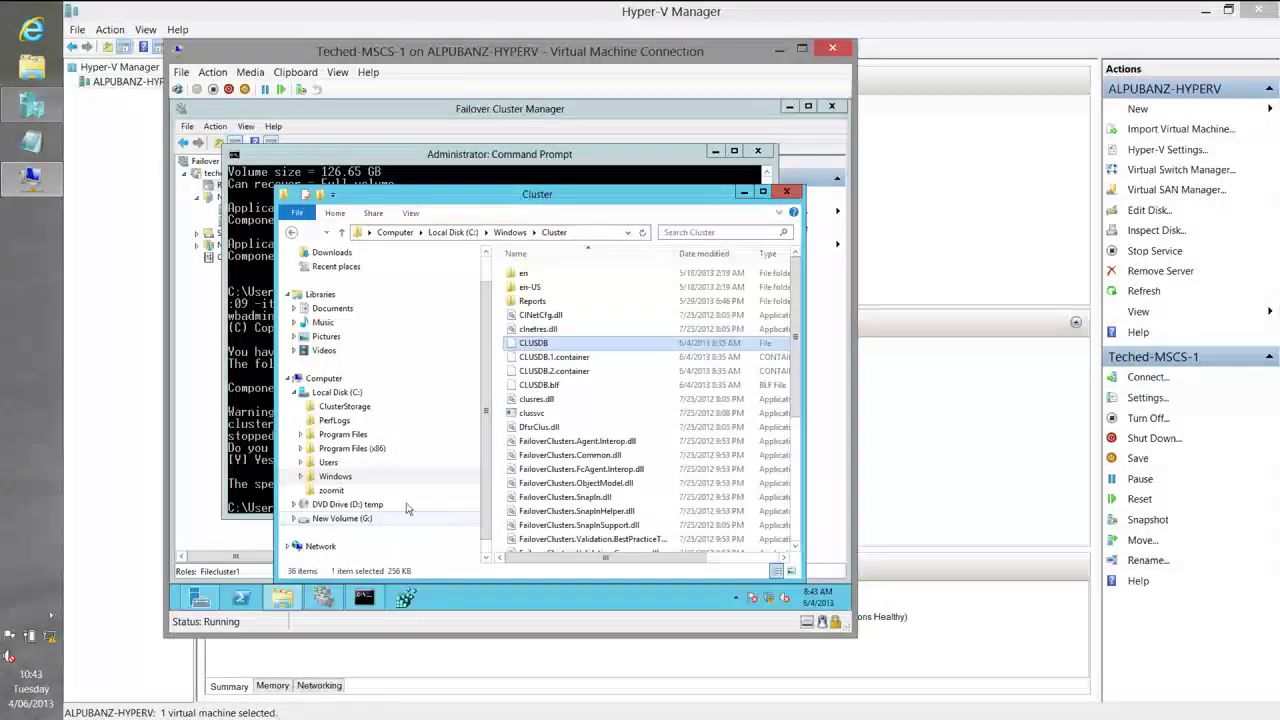
{"action": "left_click", "coordinate": [360, 519]}
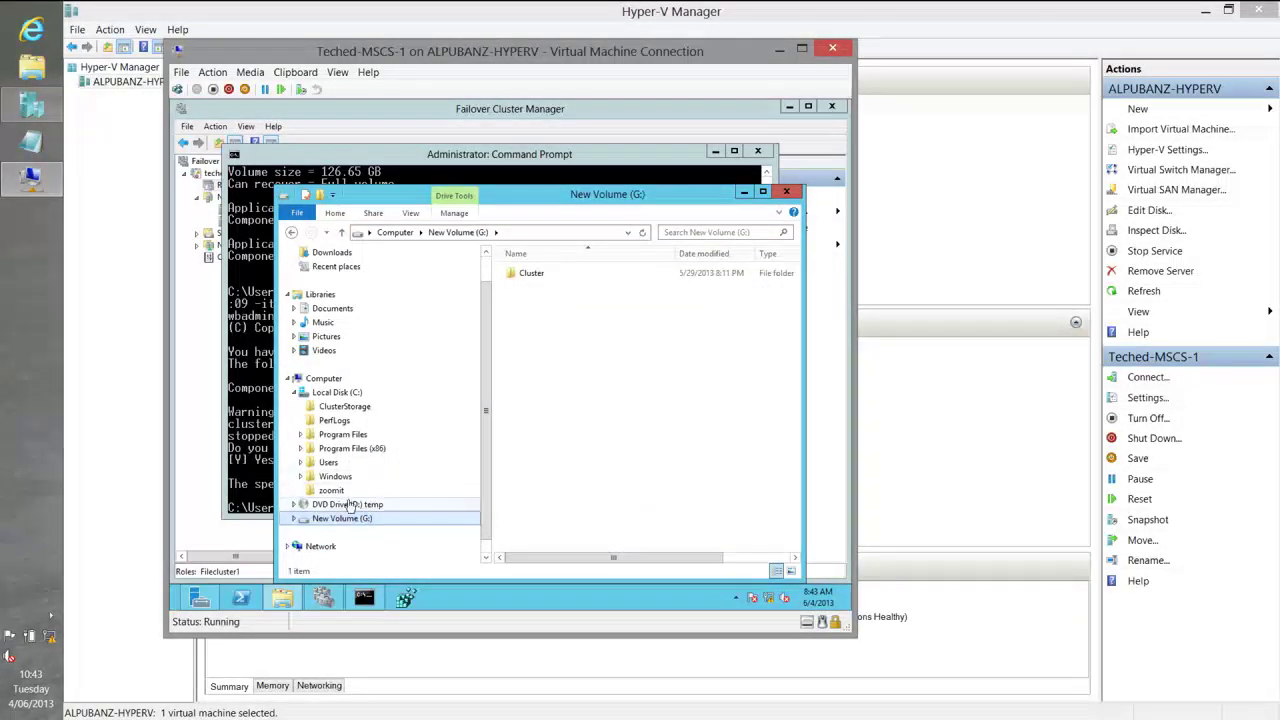
{"action": "left_click", "coordinate": [296, 519]}
{"action": "left_click", "coordinate": [322, 531]}
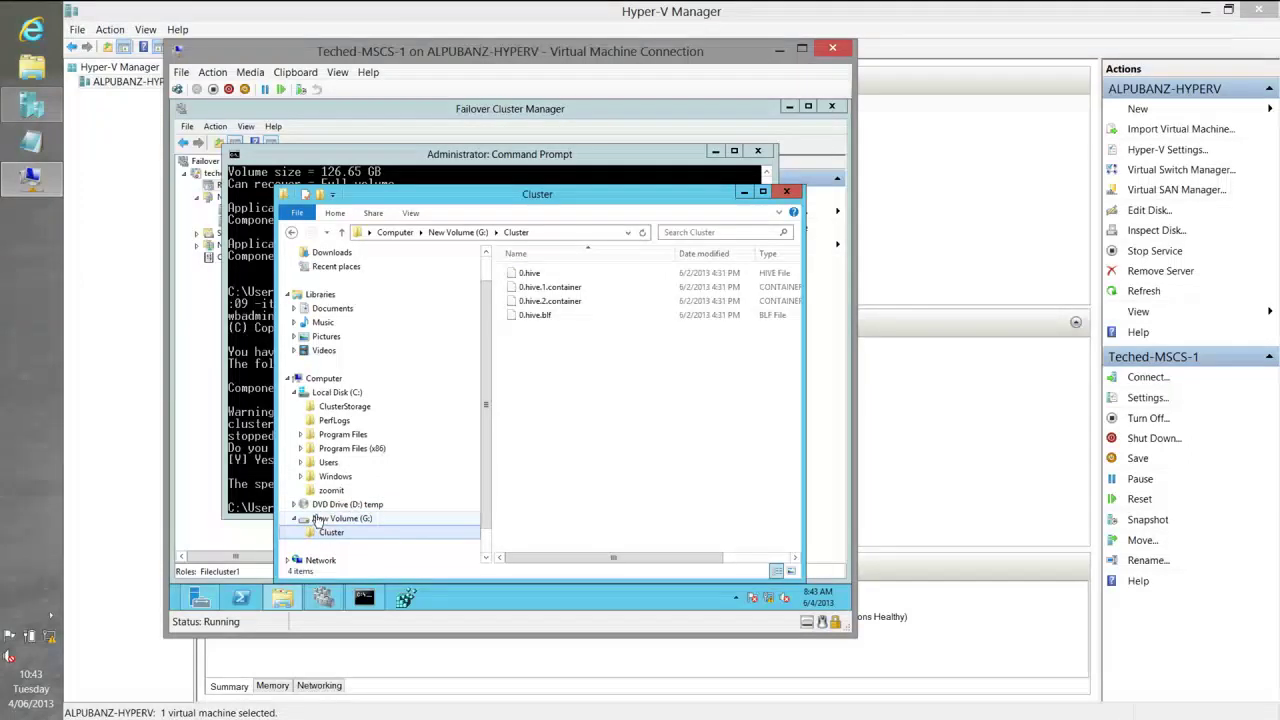
{"action": "left_click", "coordinate": [320, 519]}
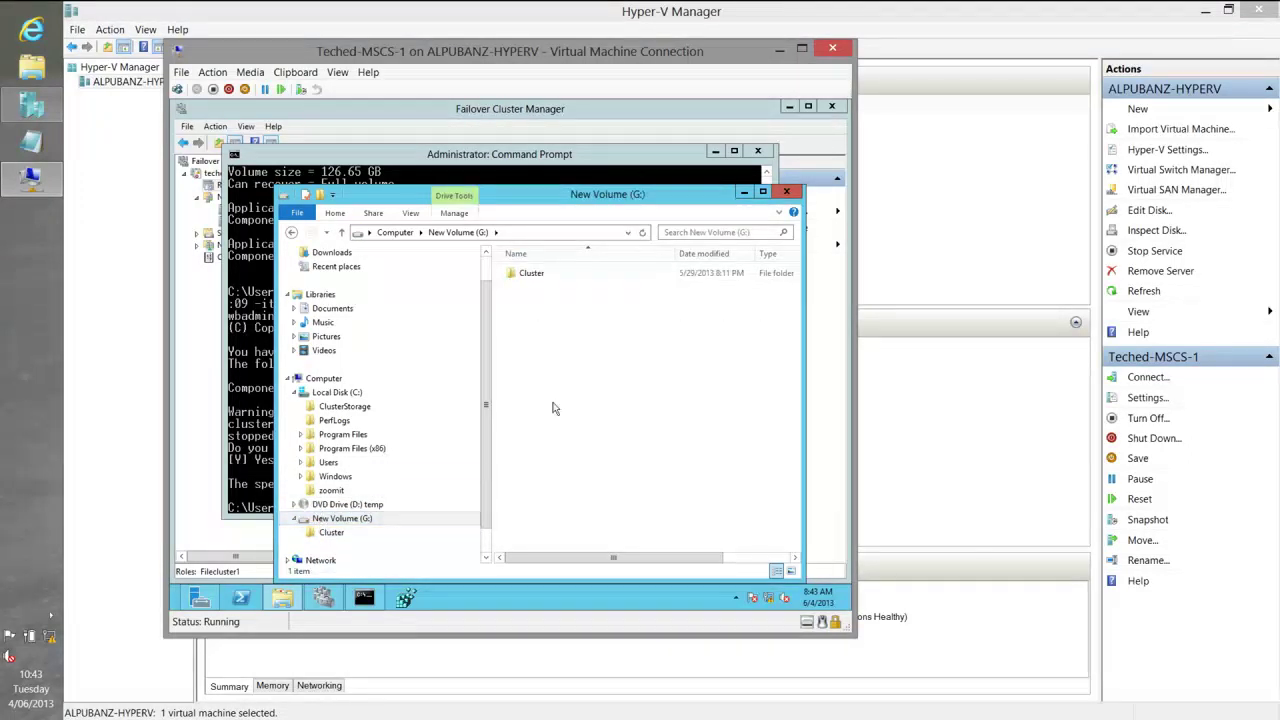
{"action": "left_click", "coordinate": [181, 605]}
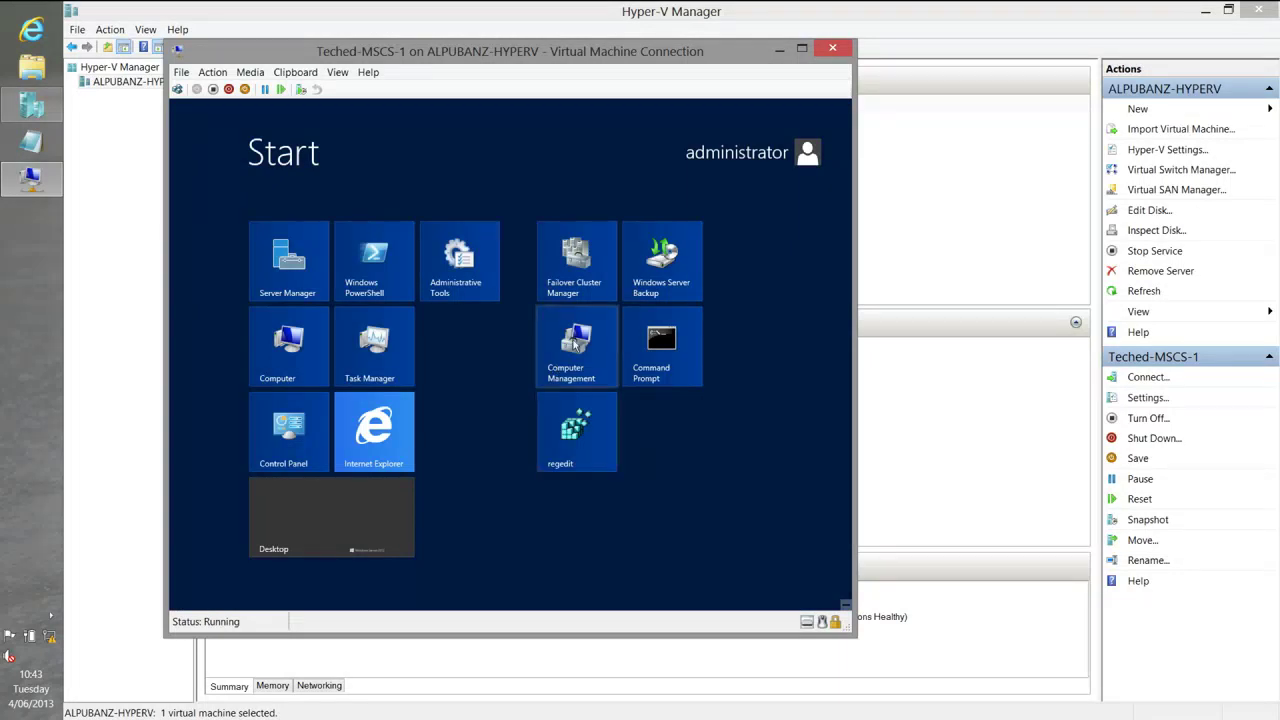
Step: Open Computer Management in the VM and view Disk Management listing New Volume (G:) and the disks
{"action": "left_click", "coordinate": [644, 377]}
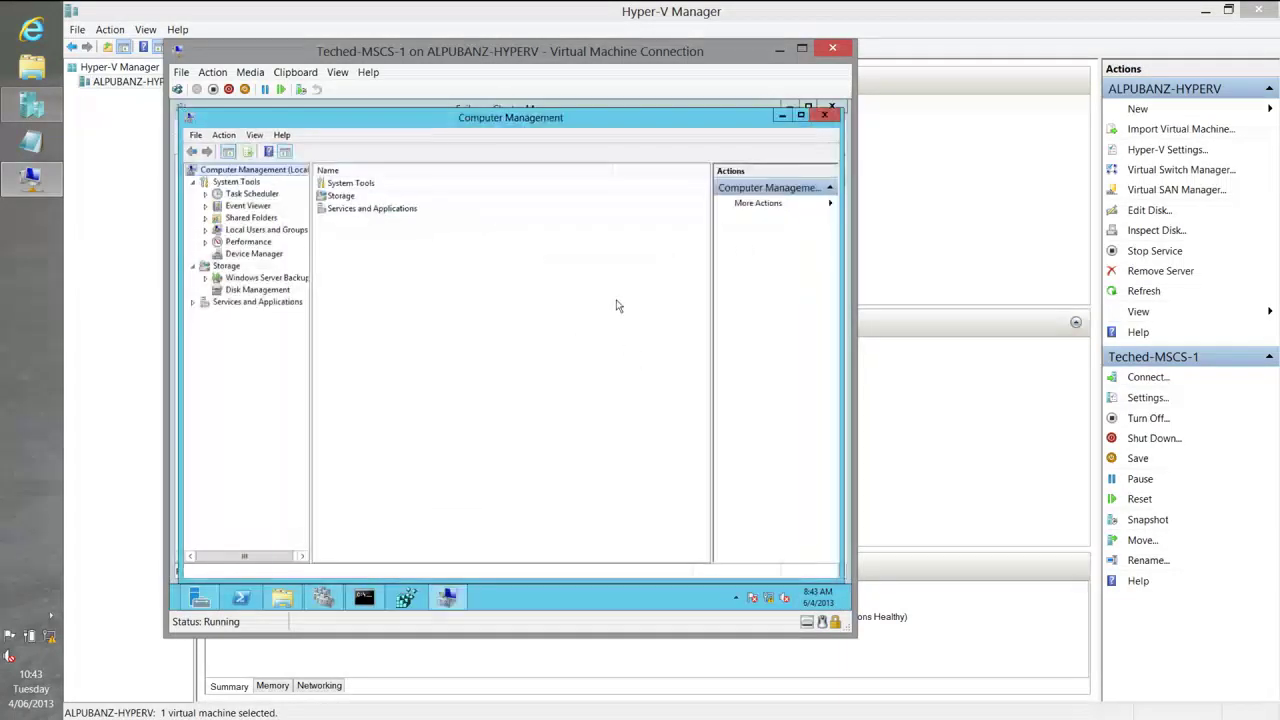
{"action": "left_click", "coordinate": [257, 290]}
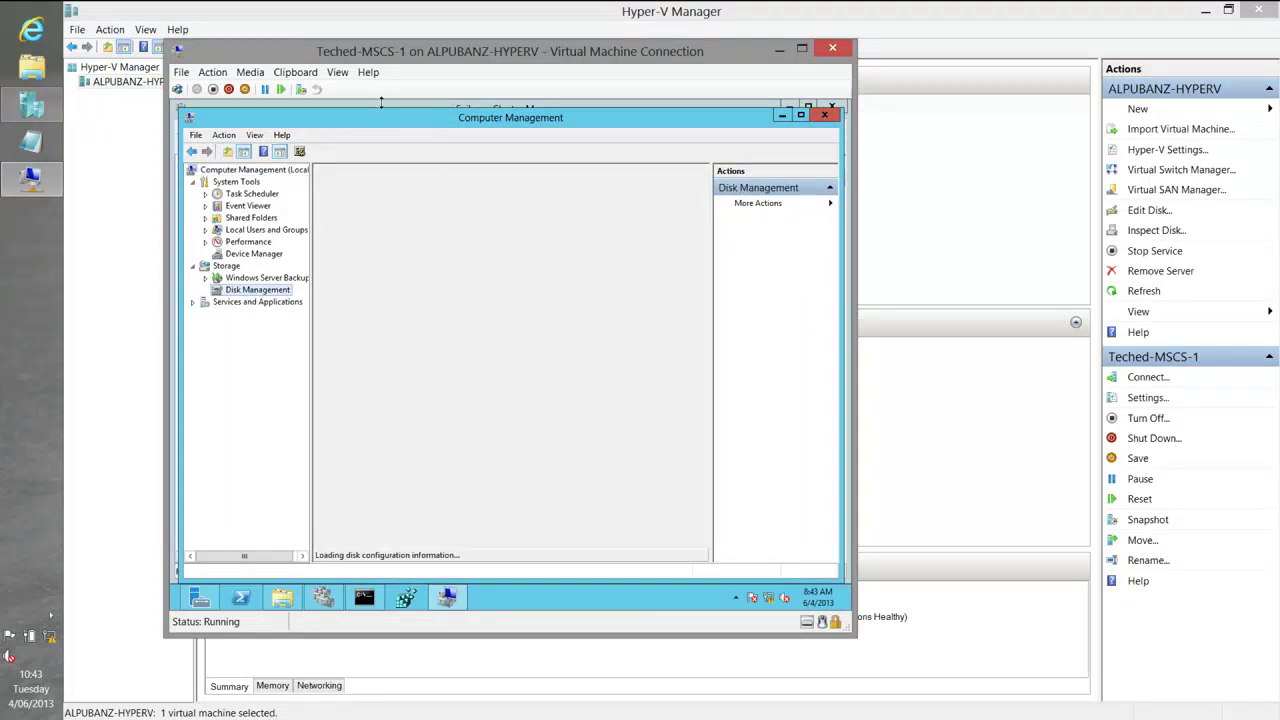
{"action": "left_click", "coordinate": [196, 300]}
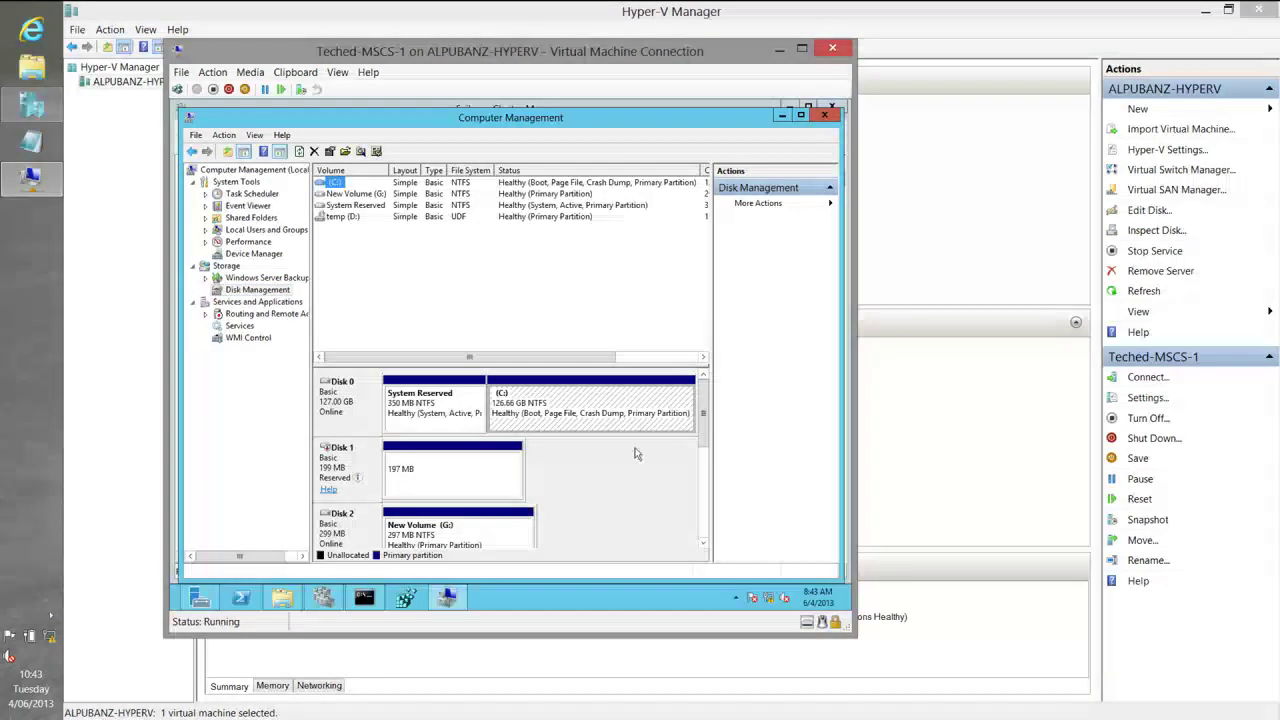
{"action": "mouse_move", "coordinate": [703, 420]}
{"action": "left_mouse_down"}
{"action": "mouse_move", "coordinate": [703, 484]}
{"action": "mouse_move", "coordinate": [692, 397]}
{"action": "left_mouse_up"}
Step: Open Teched-MSCS-1's settings and inspect its hard drives, including backup.vhdx
{"action": "left_click", "coordinate": [110, 95]}
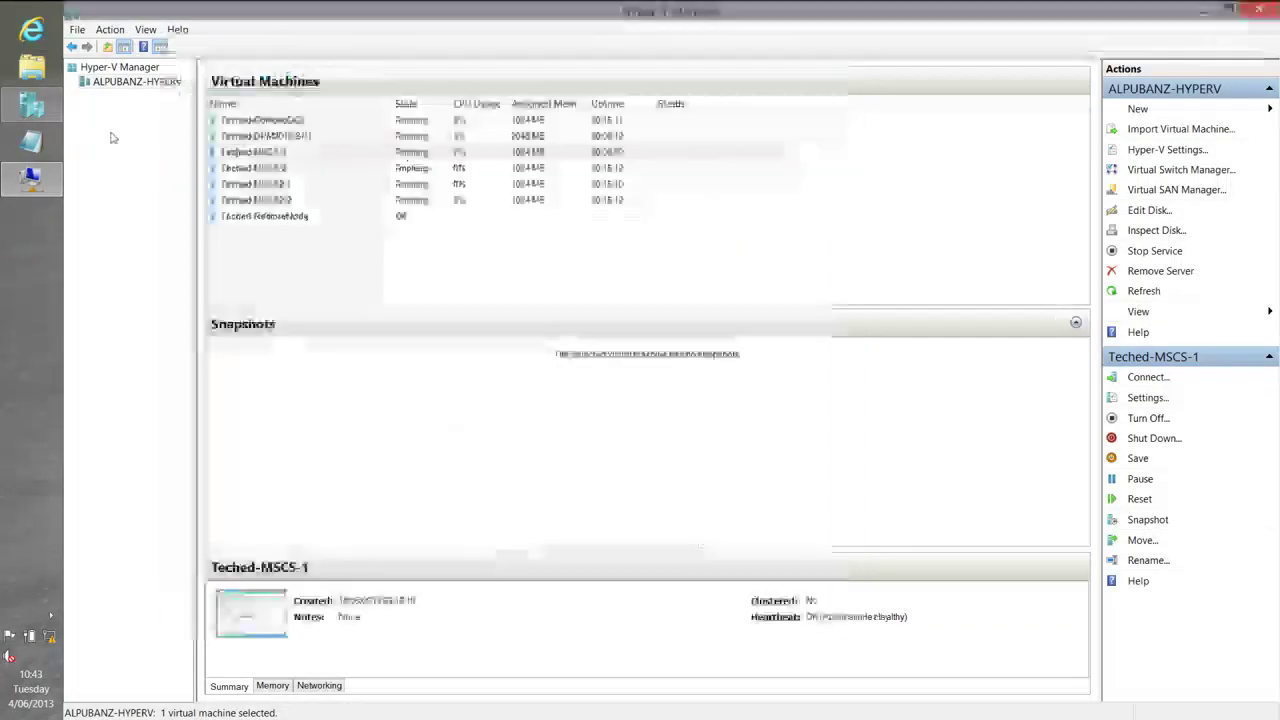
{"action": "left_click", "coordinate": [284, 155]}
{"action": "right_click", "coordinate": [284, 153]}
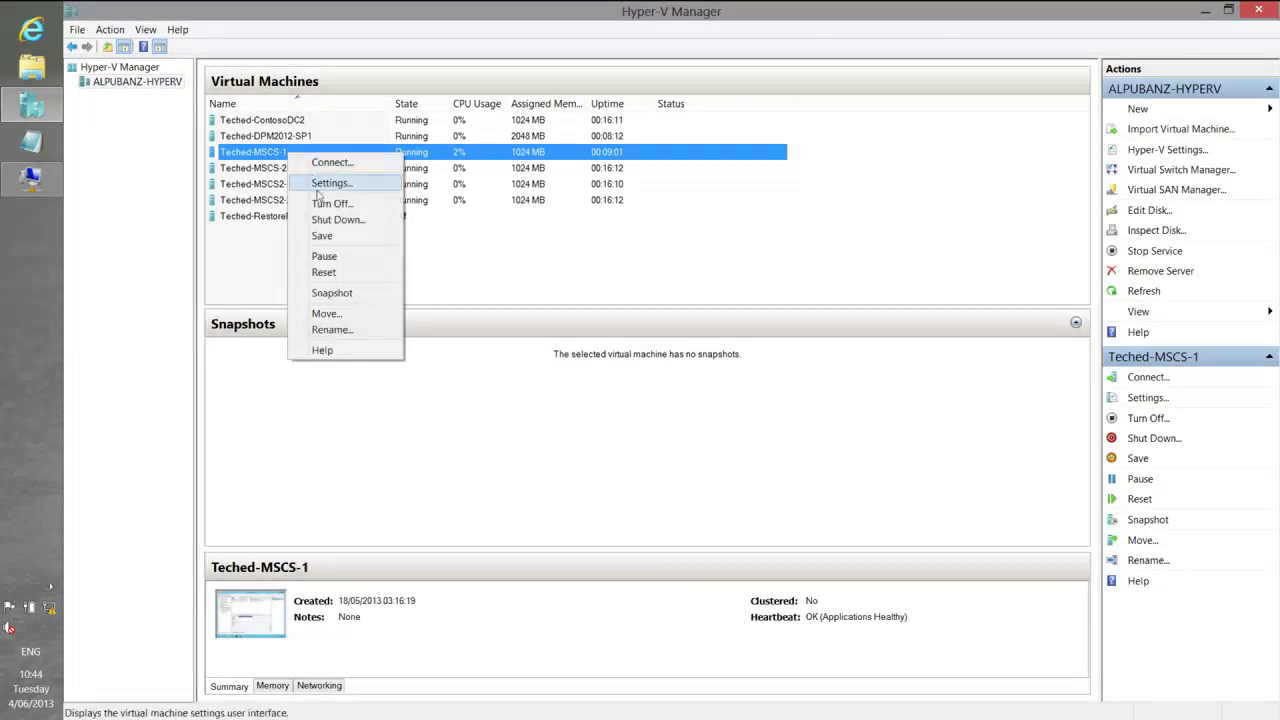
{"action": "left_click", "coordinate": [263, 218]}
{"action": "left_click", "coordinate": [251, 152]}
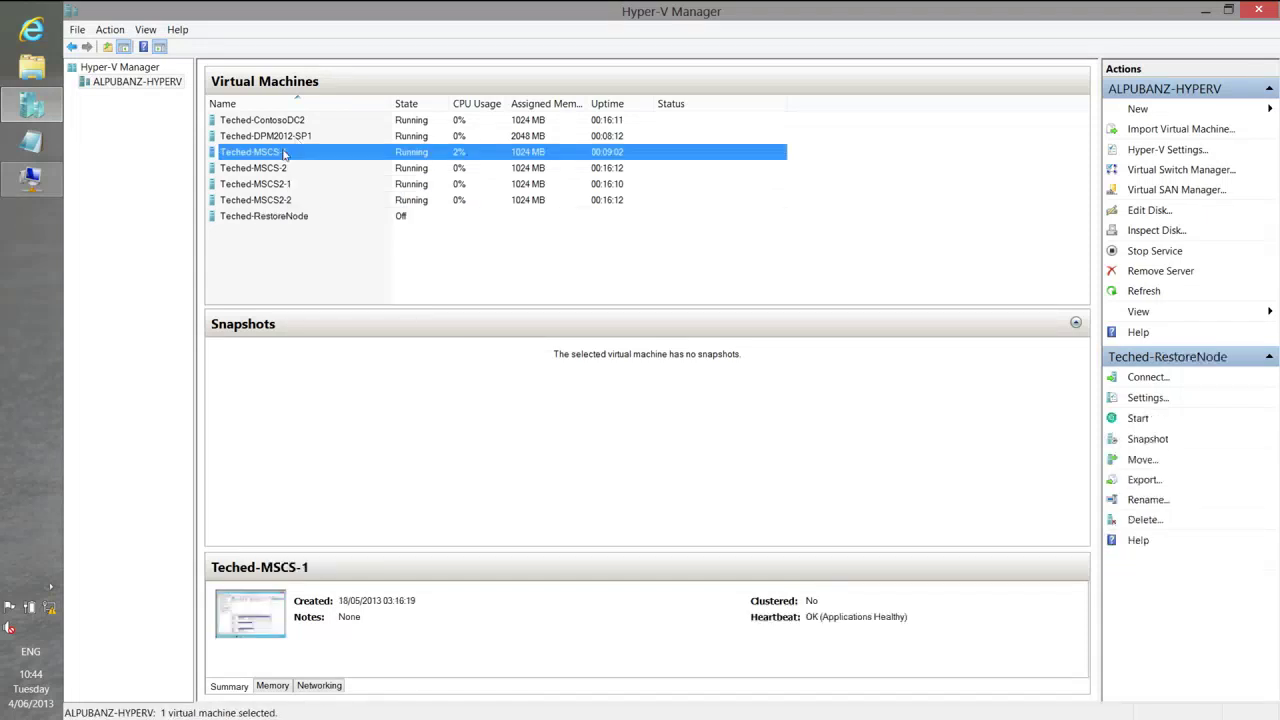
{"action": "right_click", "coordinate": [284, 152]}
{"action": "left_click", "coordinate": [325, 180]}
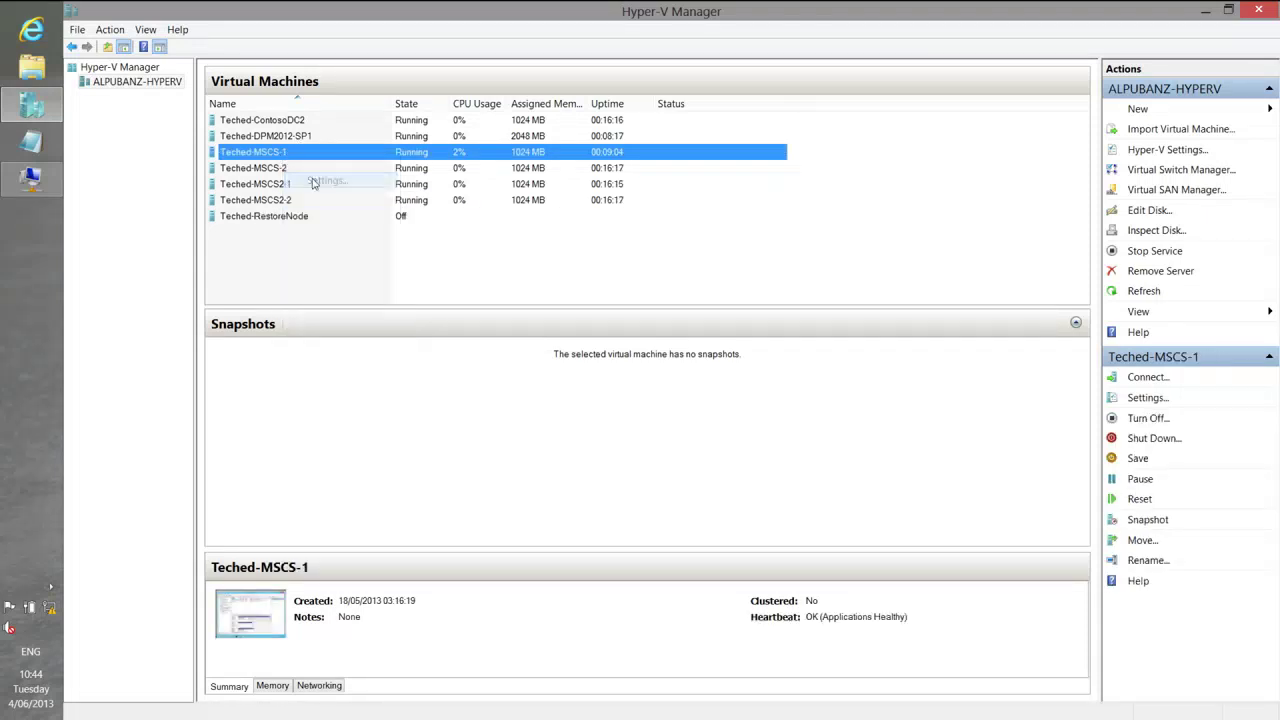
{"action": "left_click", "coordinate": [548, 318]}
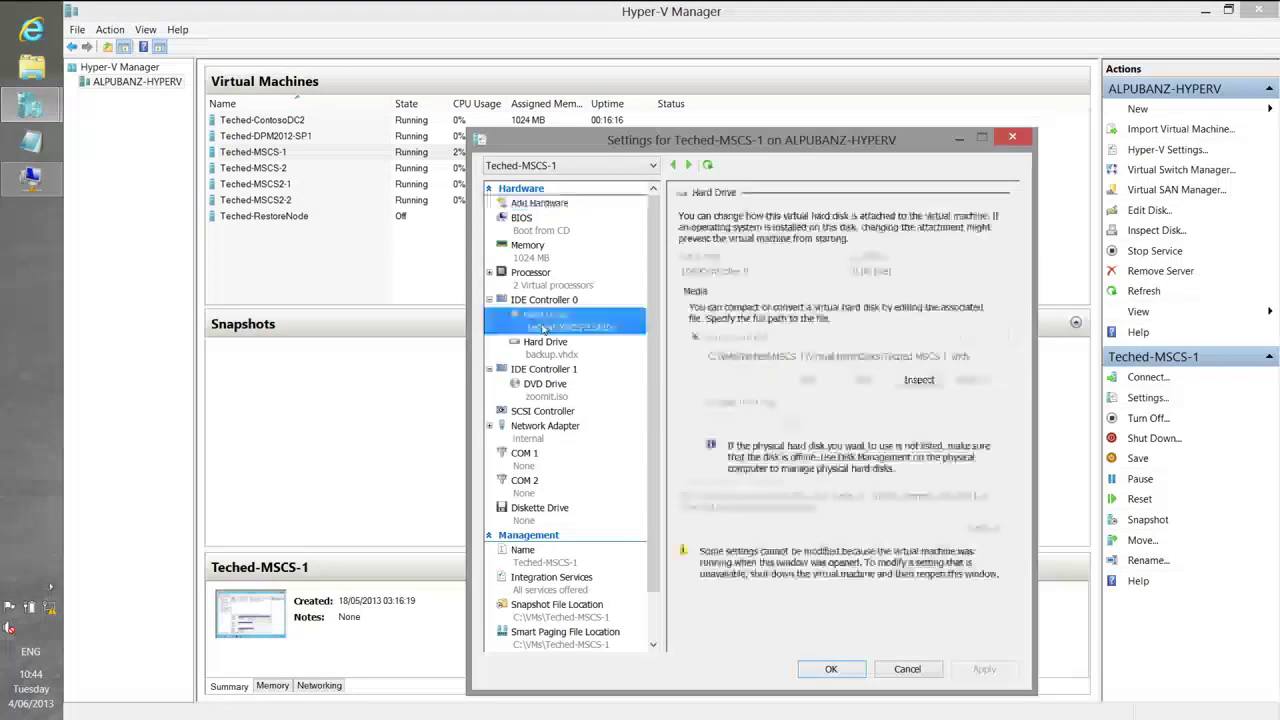
{"action": "left_click", "coordinate": [570, 355]}
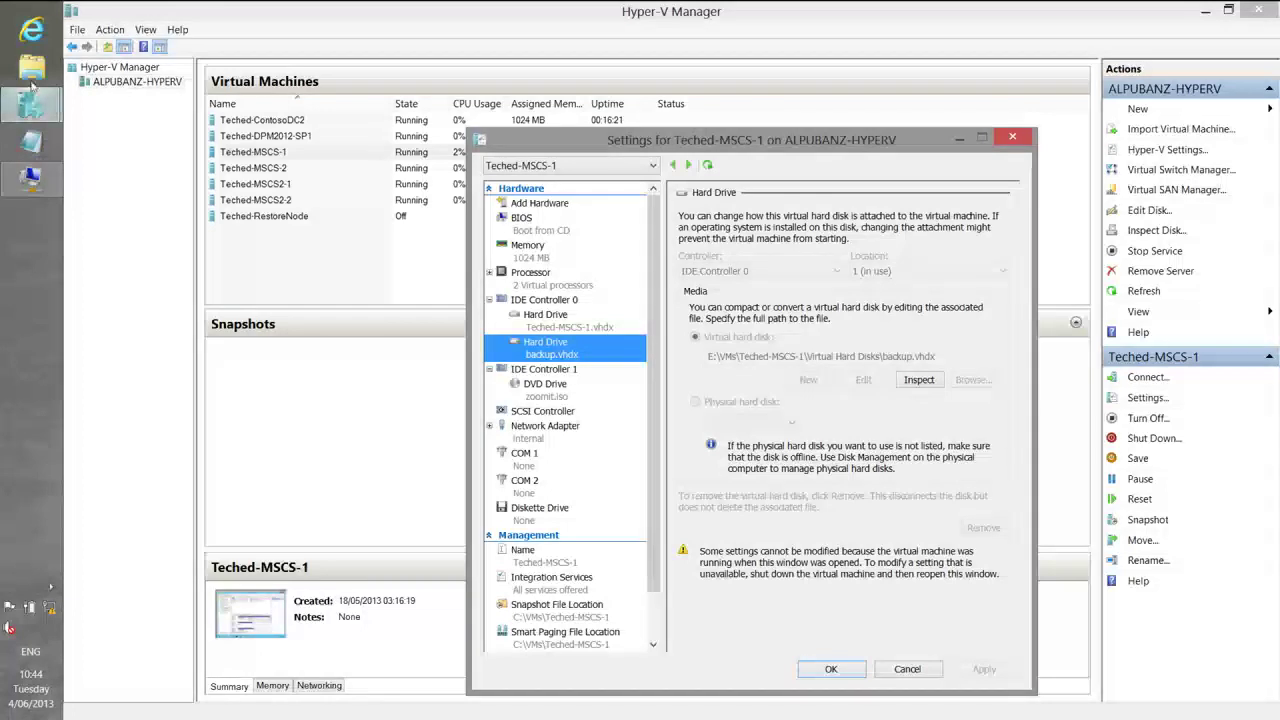
Step: Check E:\VMs\Teched-MSCS-1\Virtual Hard Disks in Explorer, then cancel the unchanged settings
{"action": "left_click", "coordinate": [31, 67]}
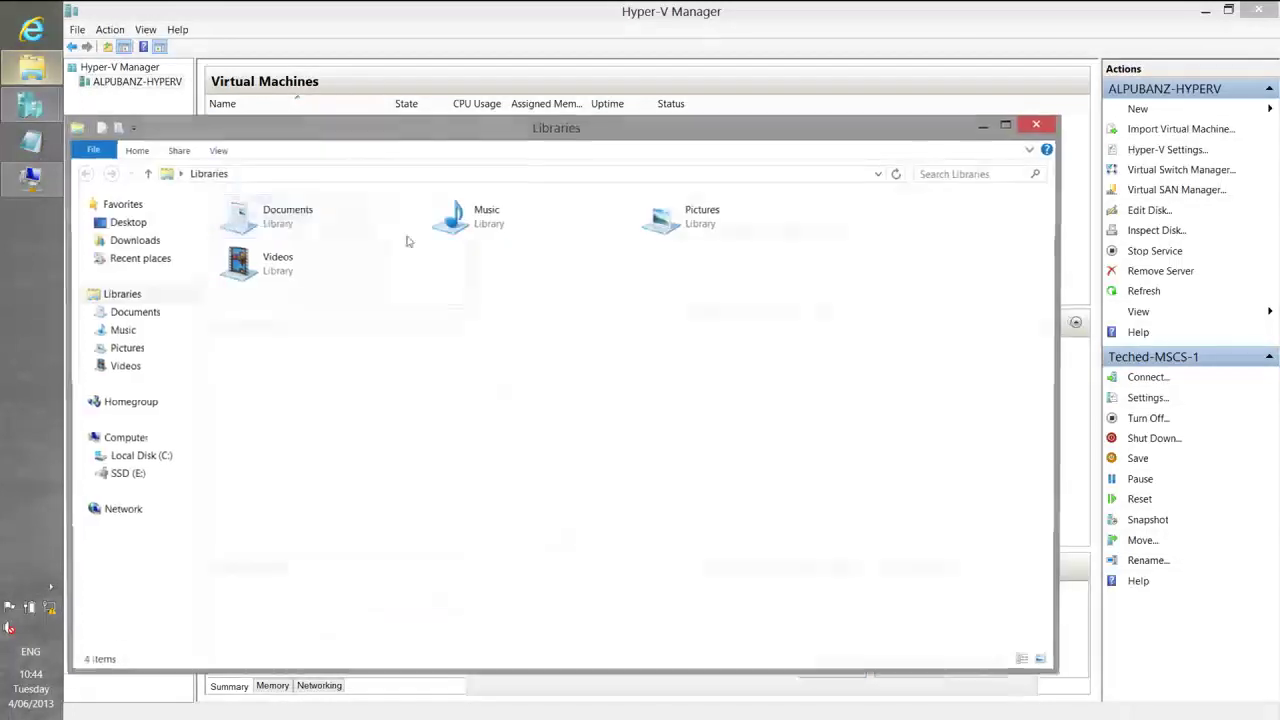
{"action": "left_click", "coordinate": [116, 474]}
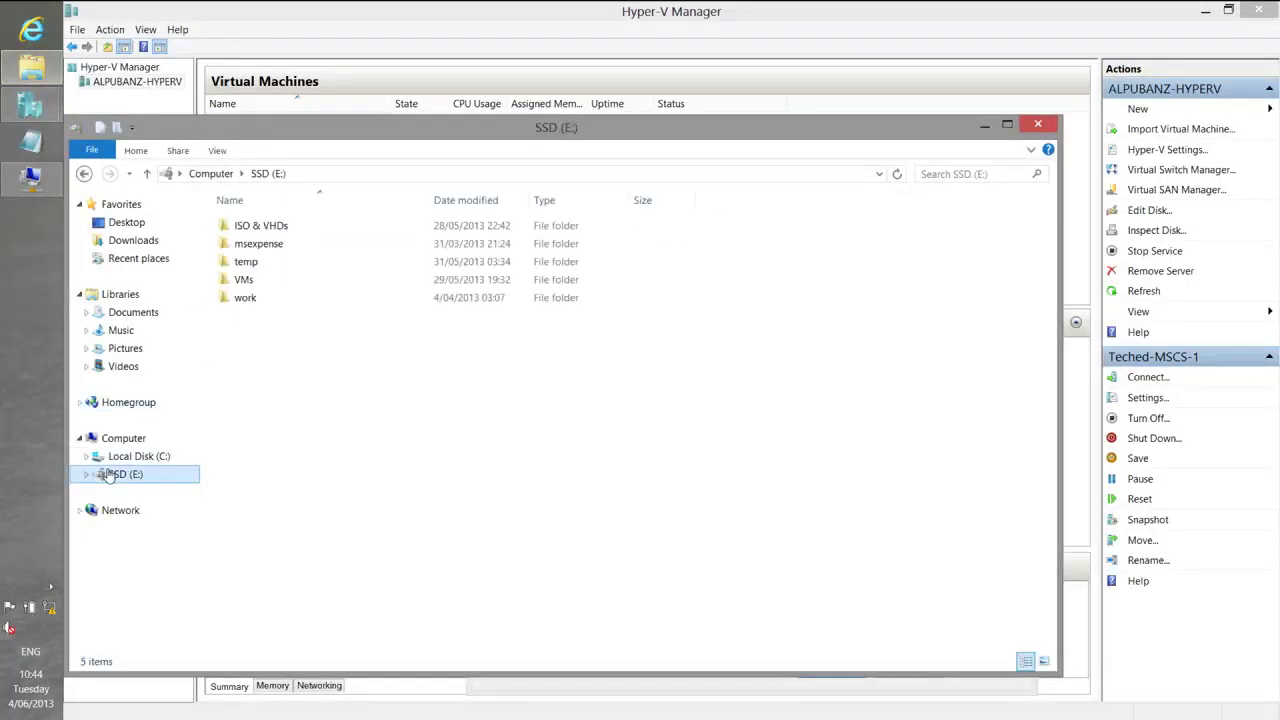
{"action": "double_click", "coordinate": [260, 283]}
{"action": "left_click_drag", "start_coordinate": [423, 129], "coordinate": [585, 211]}
{"action": "left_click", "coordinate": [493, 341]}
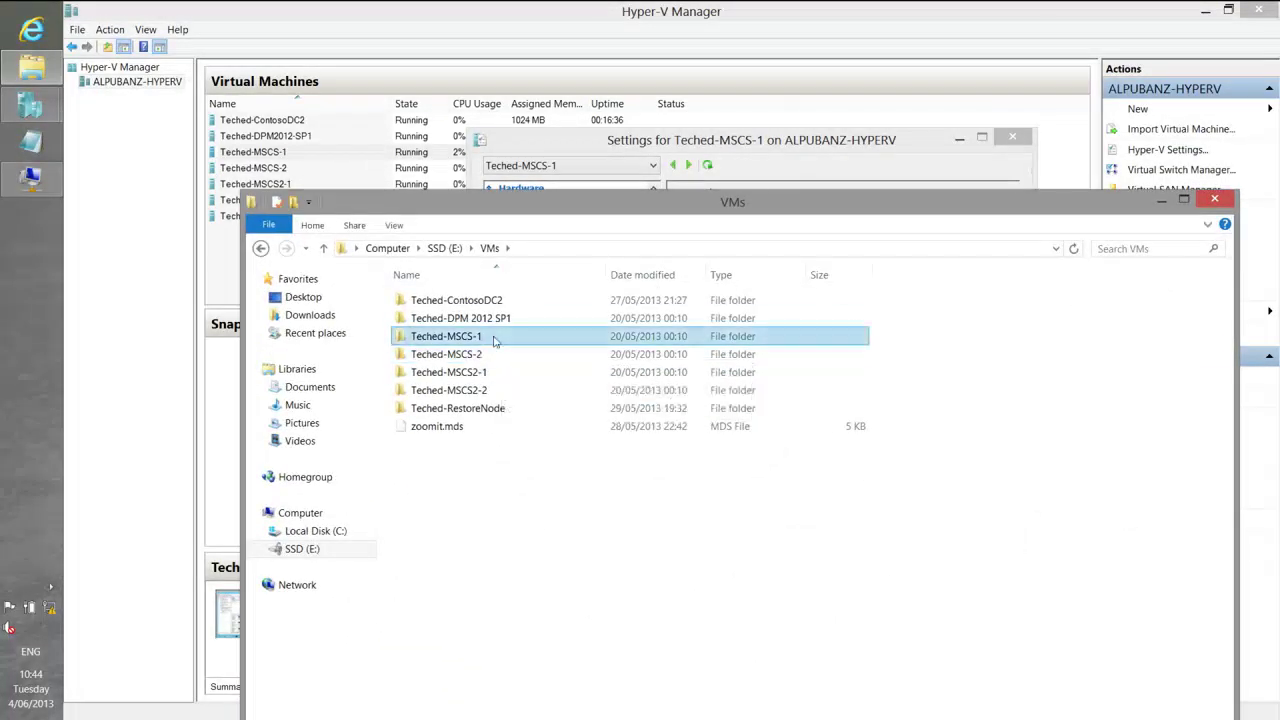
{"action": "double_click", "coordinate": [493, 341]}
{"action": "double_click", "coordinate": [493, 324]}
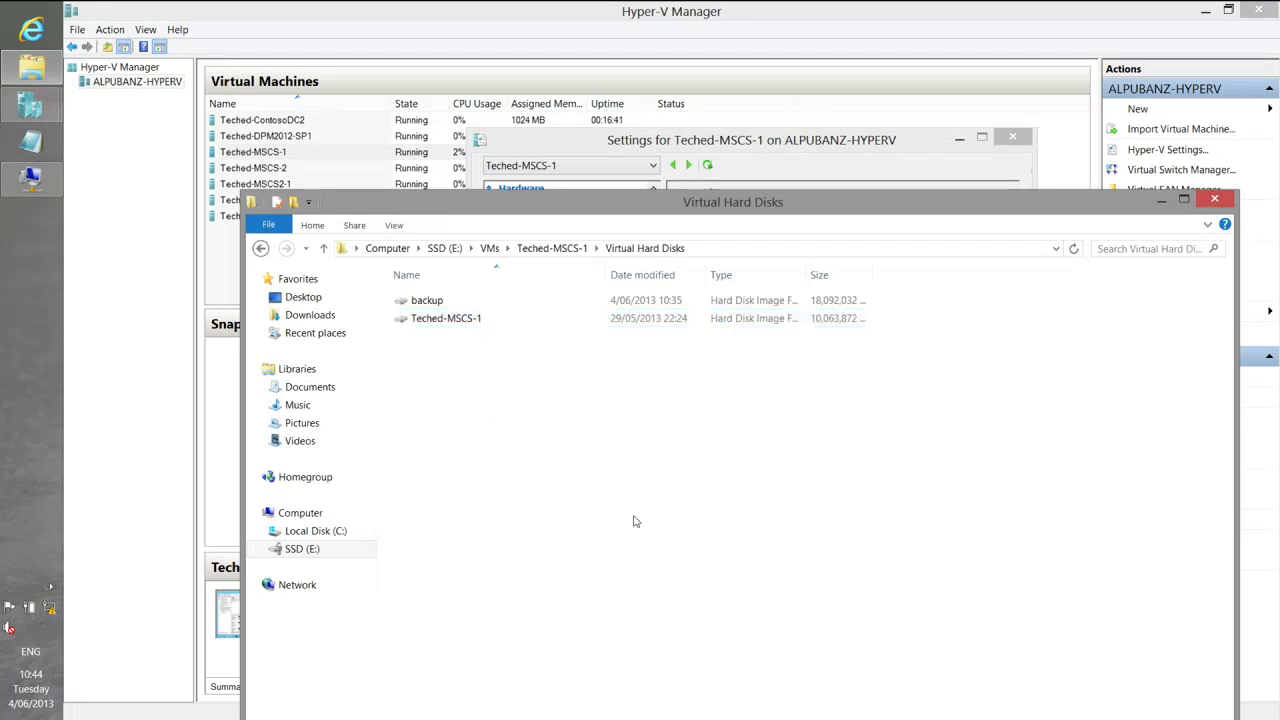
{"action": "left_click", "coordinate": [1214, 198]}
{"action": "left_click_drag", "start_coordinate": [787, 143], "coordinate": [635, 22]}
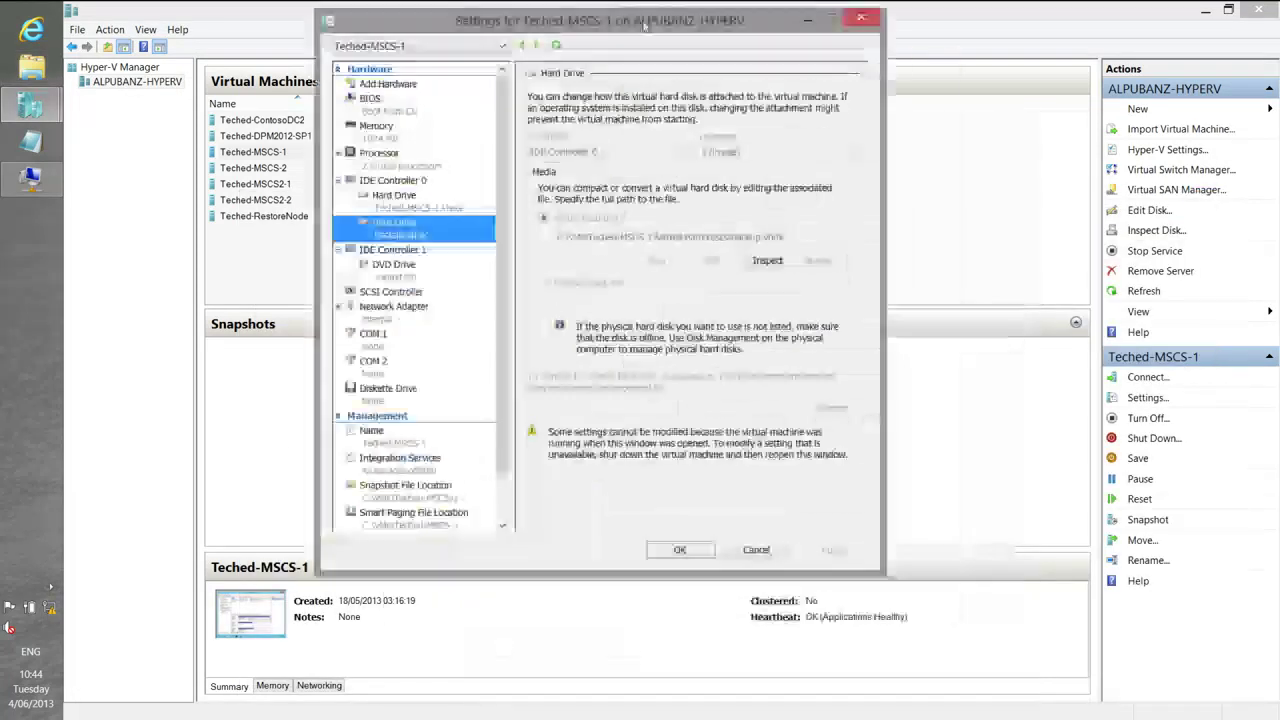
{"action": "left_click", "coordinate": [755, 549]}
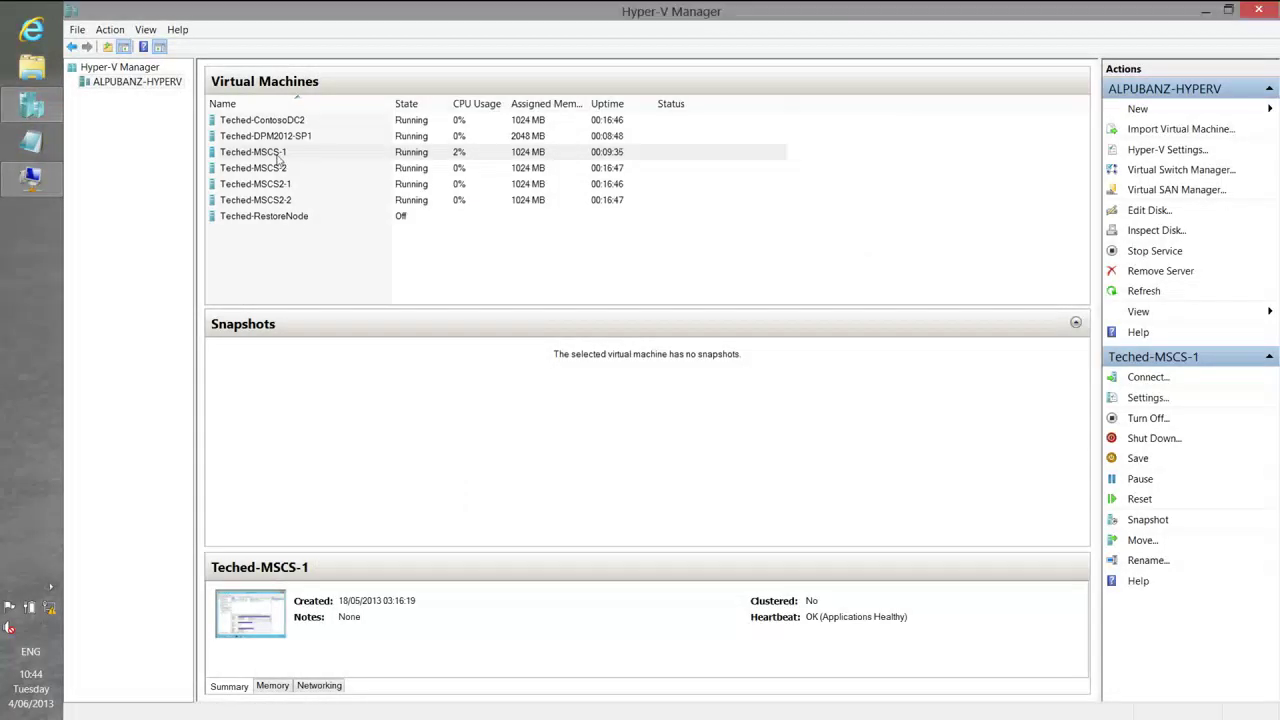
Step: Open a console connection to Teched-MSCS-1
{"action": "right_click", "coordinate": [280, 158]}
{"action": "left_click", "coordinate": [234, 156]}
{"action": "left_click", "coordinate": [224, 167]}
{"action": "left_click", "coordinate": [222, 157]}
{"action": "right_click", "coordinate": [222, 158]}
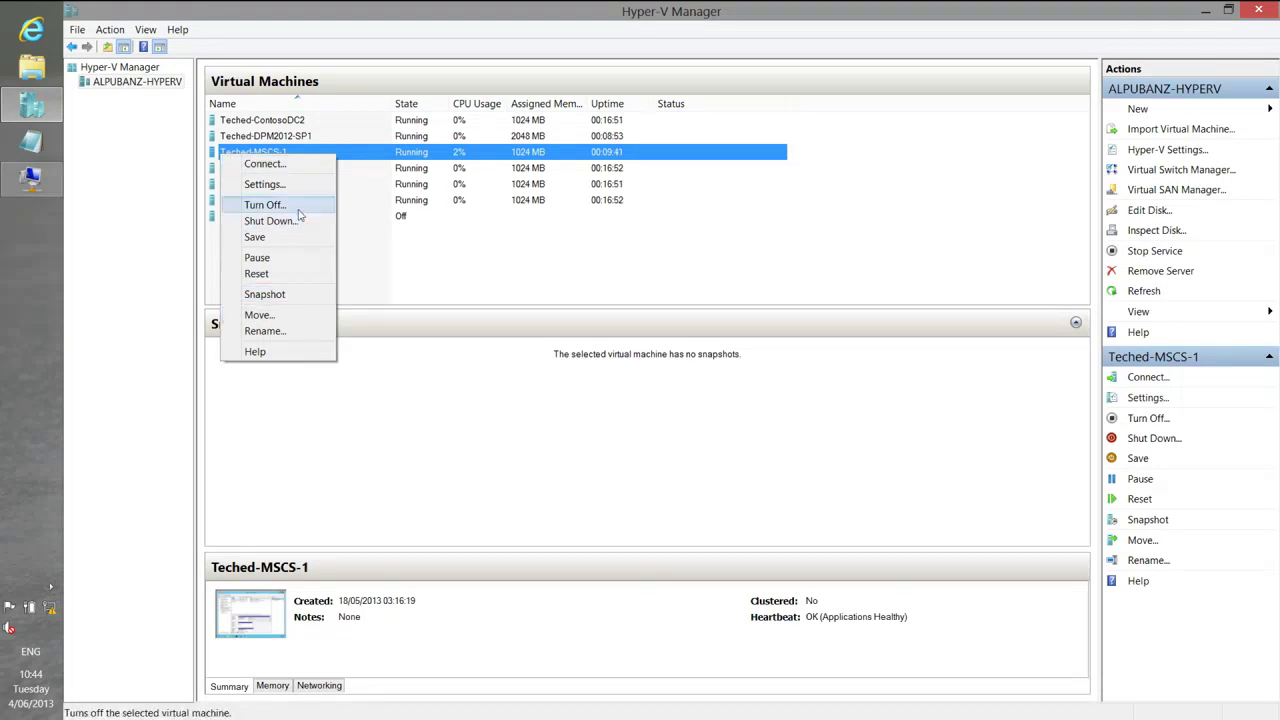
{"action": "left_click", "coordinate": [405, 160]}
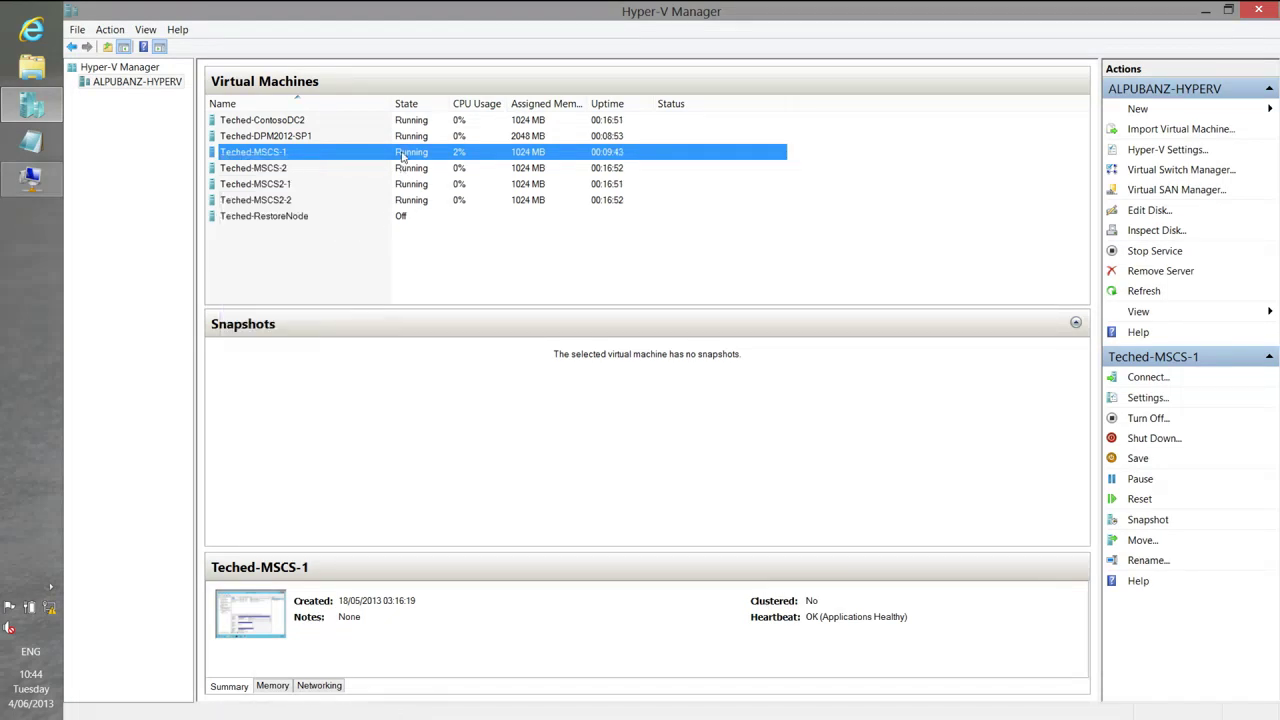
{"action": "double_click", "coordinate": [405, 160]}
Step: Restart the Teched-MSCS-1 guest from the Settings power options and confirm the reason
{"action": "mouse_move", "coordinate": [848, 101]}
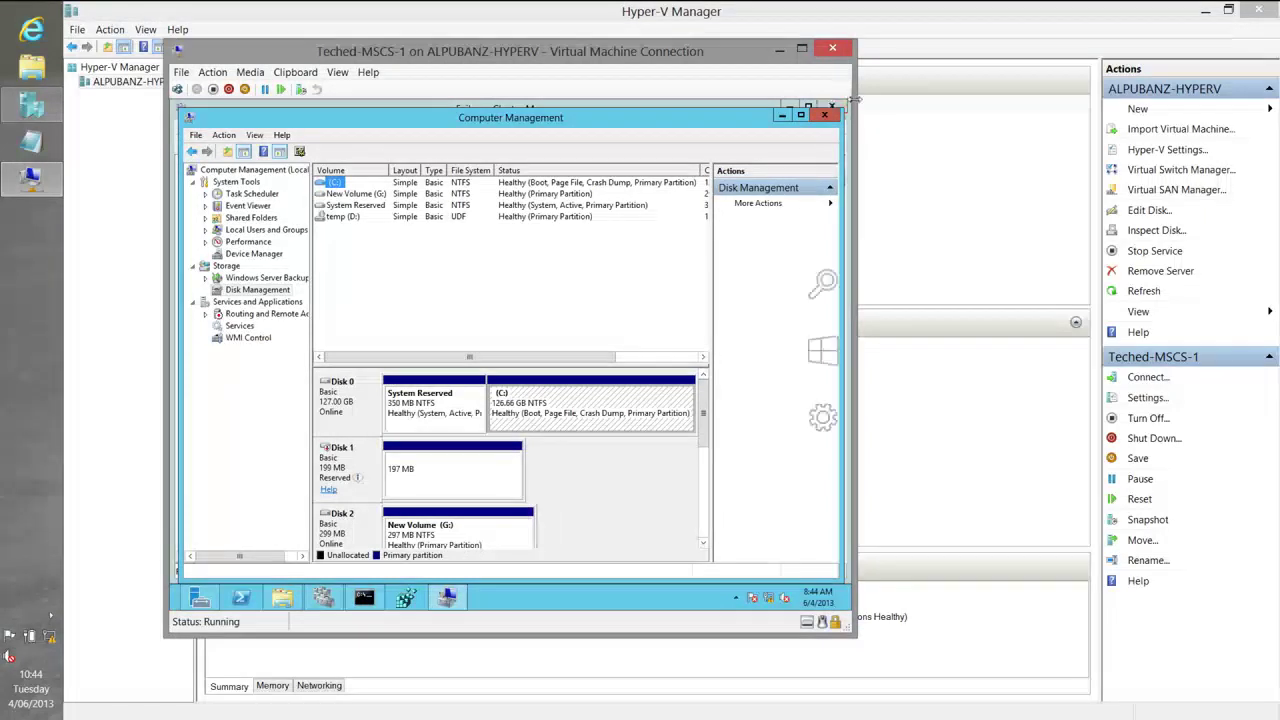
{"action": "left_click", "coordinate": [823, 425]}
{"action": "left_click", "coordinate": [738, 515]}
{"action": "left_click", "coordinate": [735, 478]}
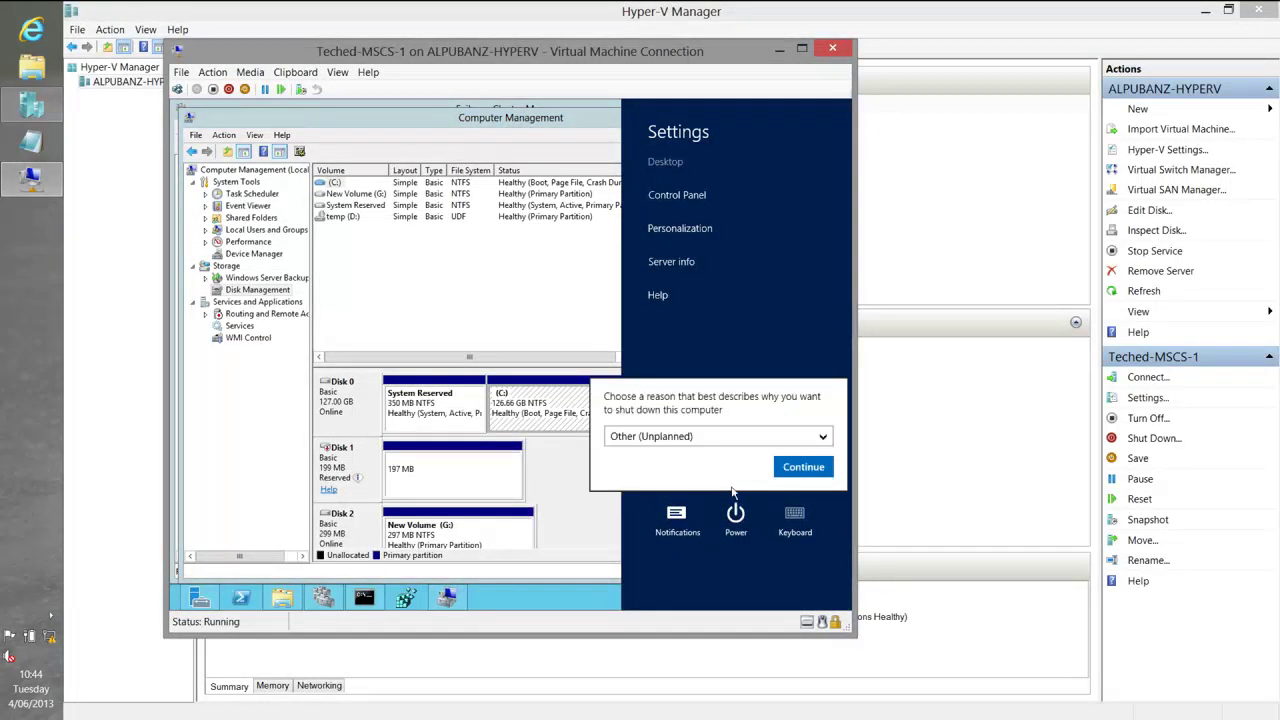
{"action": "left_click", "coordinate": [804, 467]}
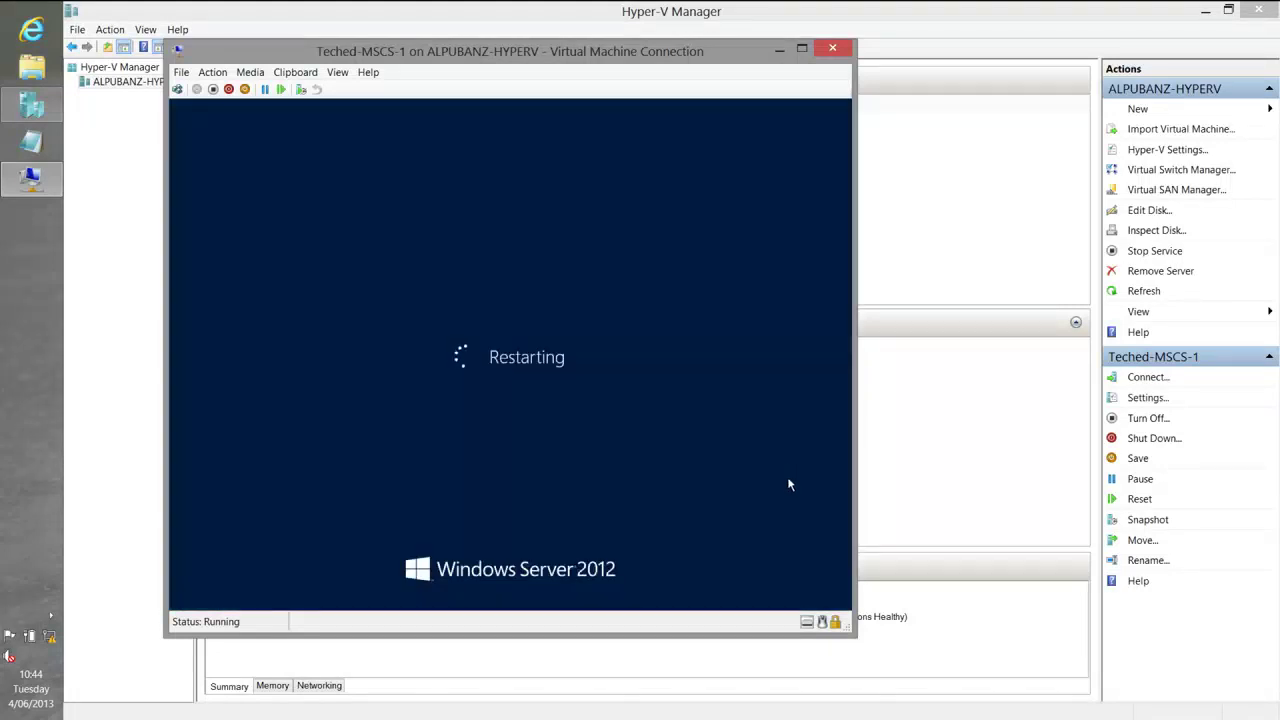
Step: Open a console connection to Teched-DPM2012-SP1
{"action": "left_click", "coordinate": [567, 7]}
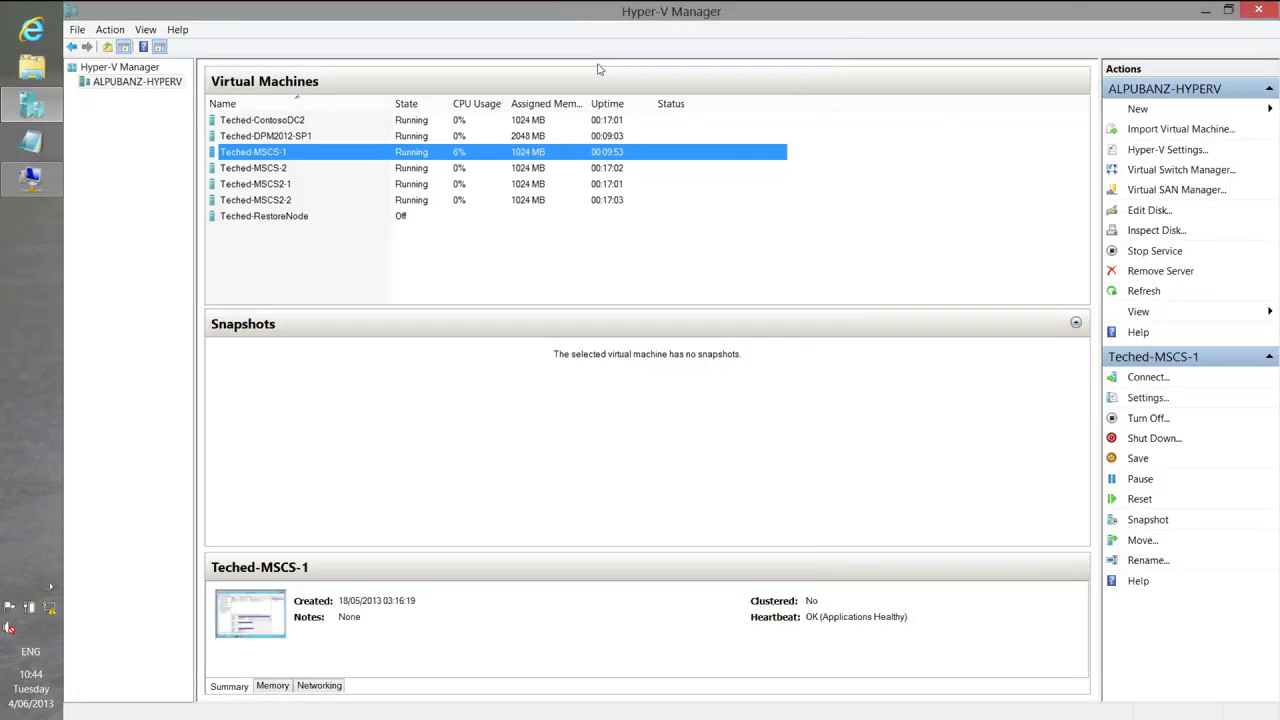
{"action": "left_click", "coordinate": [285, 136]}
{"action": "double_click", "coordinate": [285, 136]}
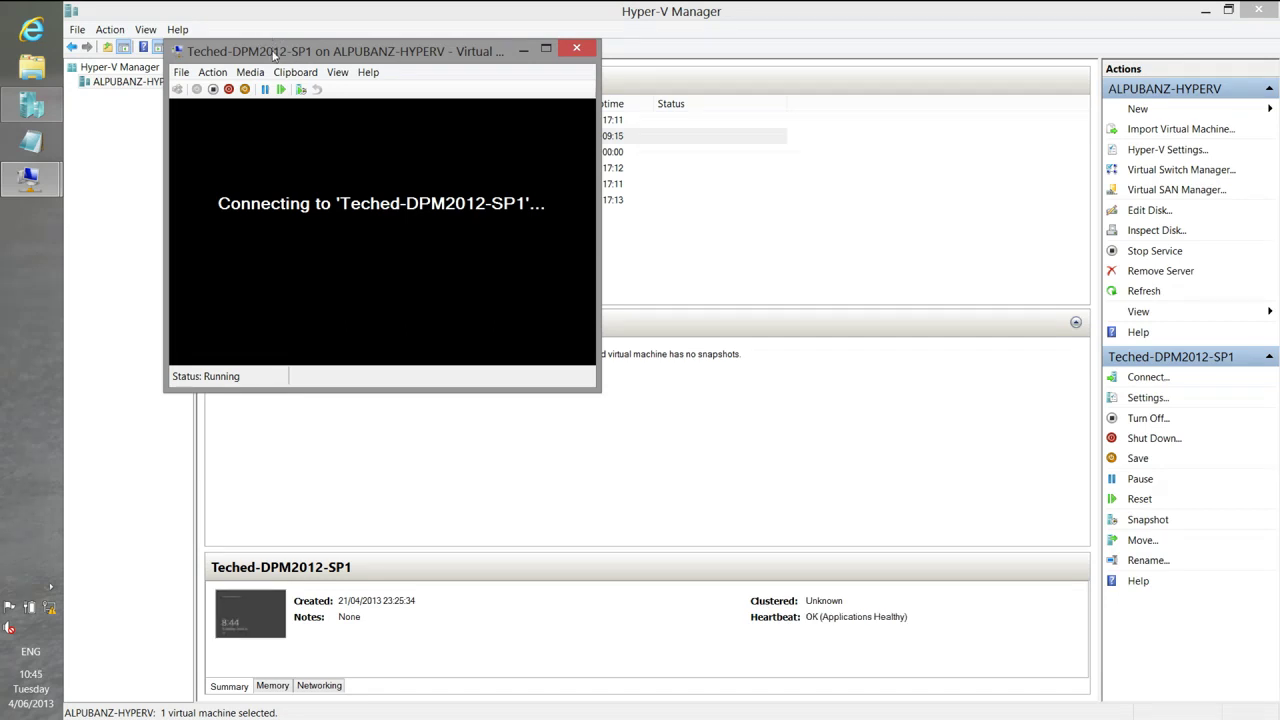
Step: Sign in to Teched-DPM2012-SP1 with the administrator password
{"action": "left_click_drag", "start_coordinate": [273, 54], "coordinate": [436, 286]}
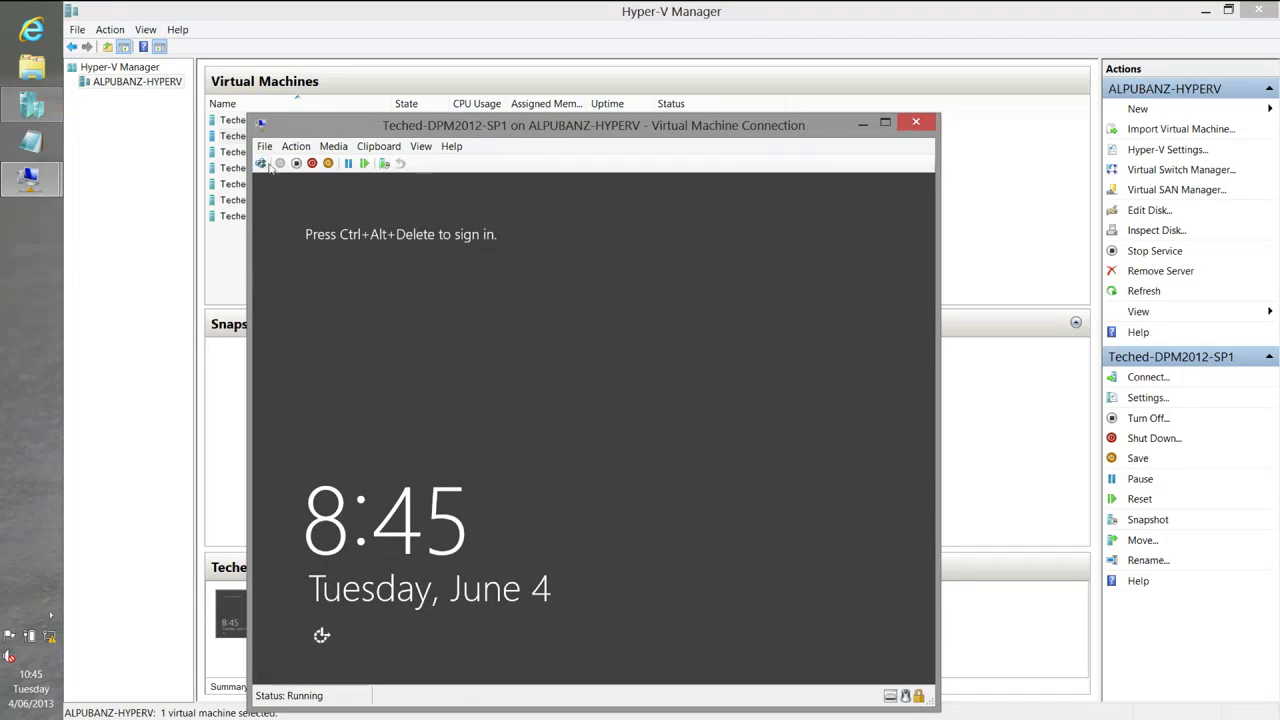
{"action": "left_click", "coordinate": [260, 163]}
{"action": "type", "text": "********"}
{"action": "key", "text": "Return"}
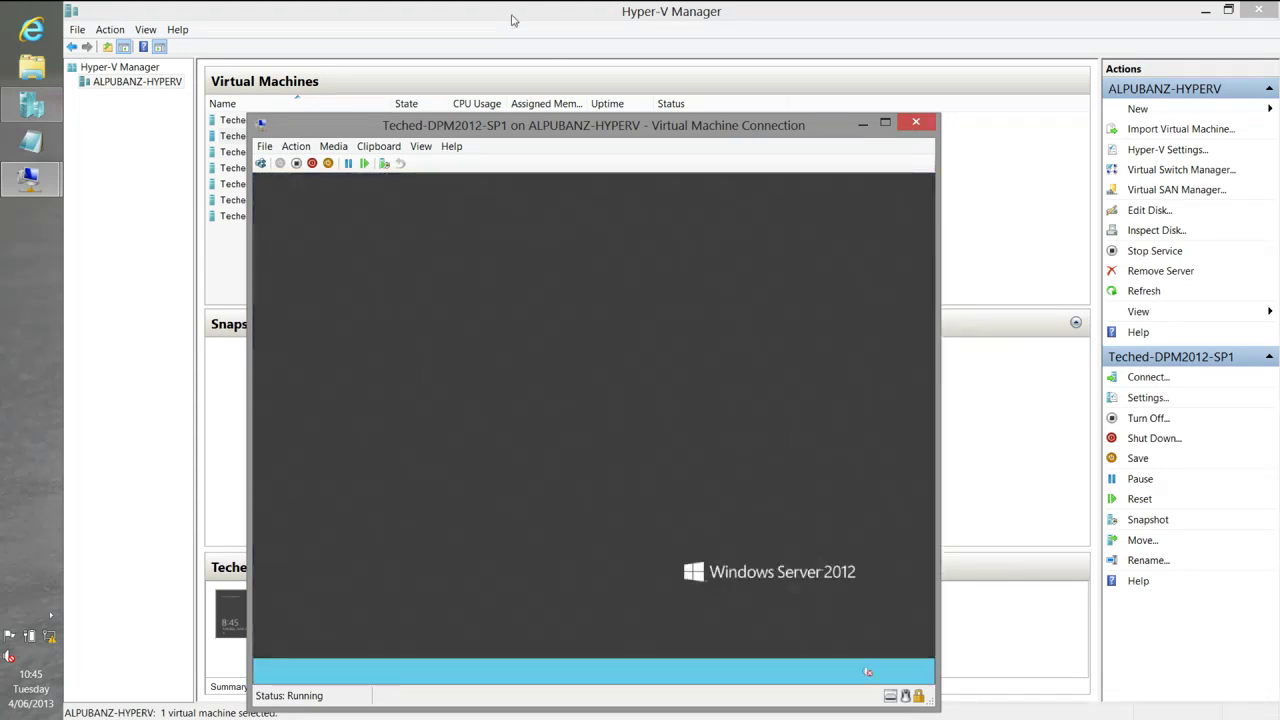
Step: Dismiss the Shutdown Event Tracker with comment 'f', hide Server Manager, and launch the DPM Administrator Console
{"action": "left_click", "coordinate": [588, 450]}
{"action": "type", "text": "f"}
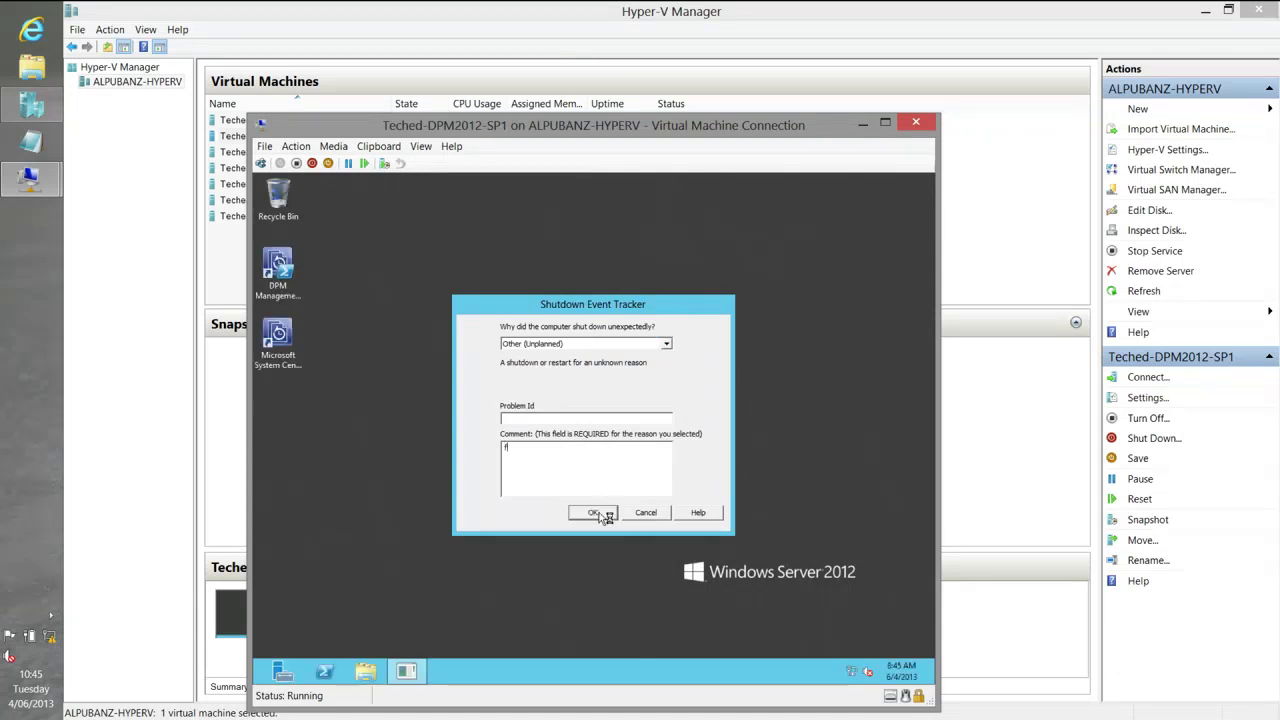
{"action": "left_click", "coordinate": [600, 513]}
{"action": "left_click_drag", "start_coordinate": [423, 127], "coordinate": [423, 80]}
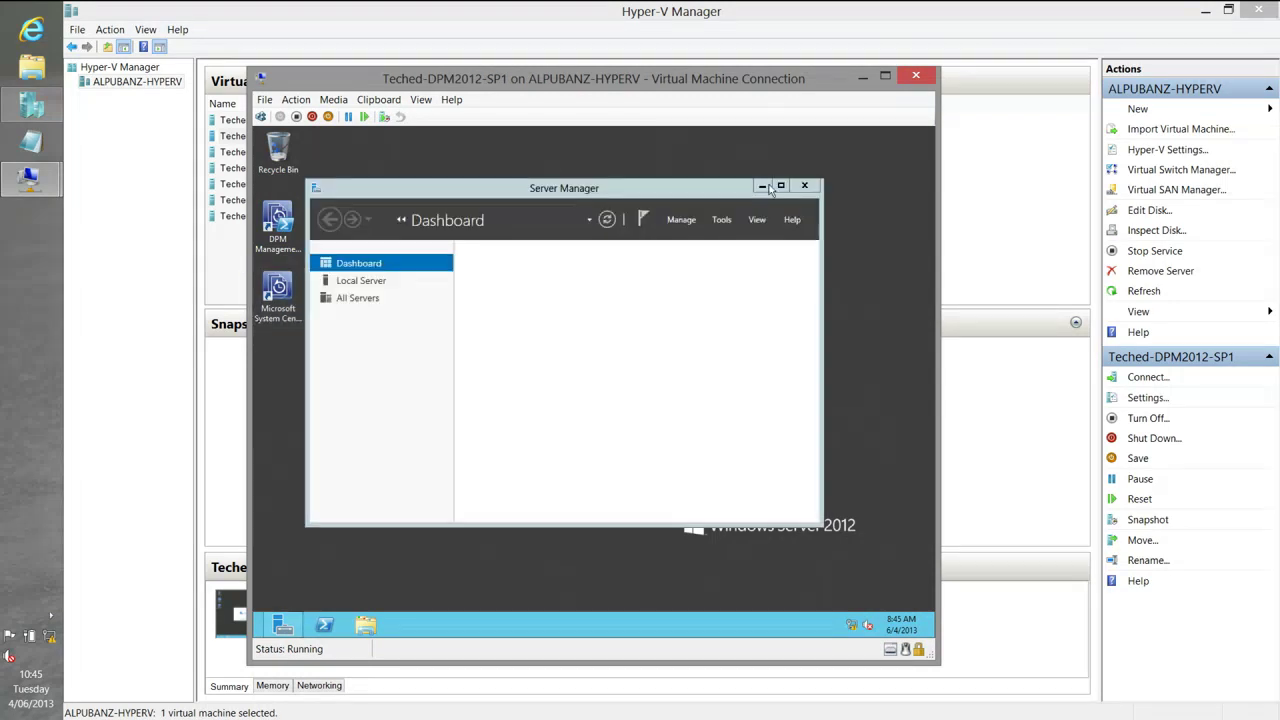
{"action": "key", "text": "super+d"}
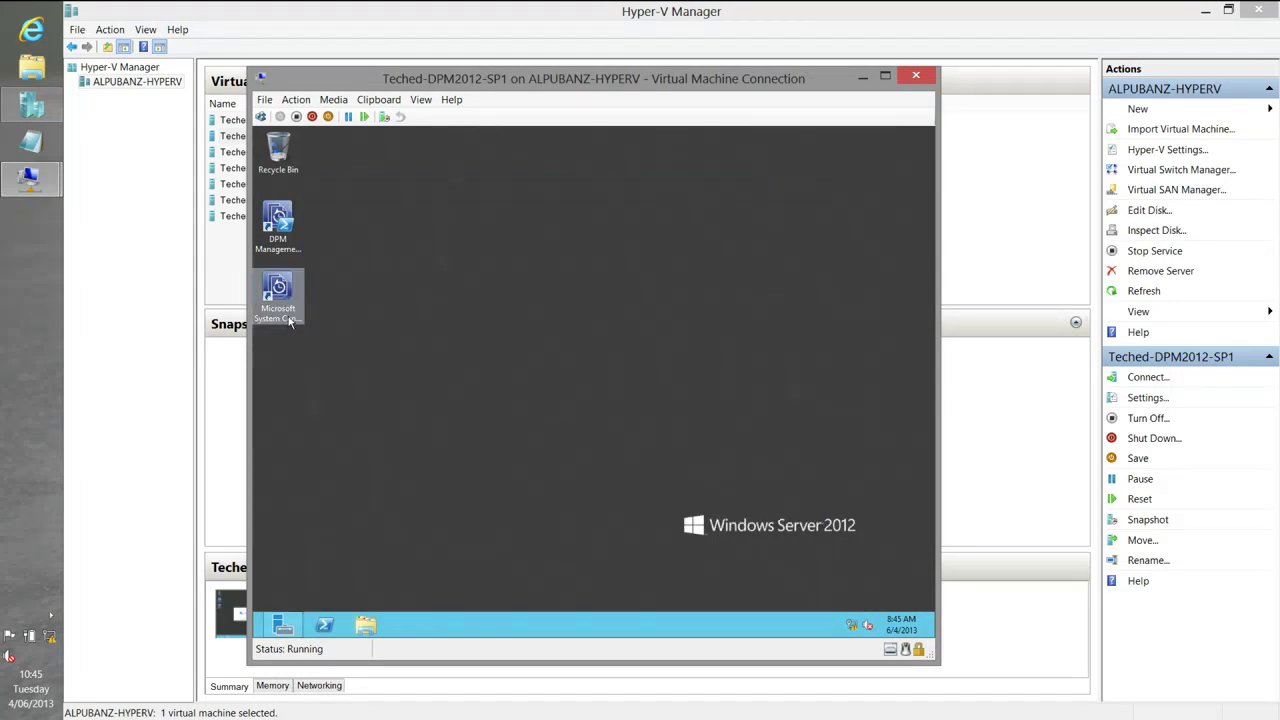
{"action": "left_click", "coordinate": [289, 319]}
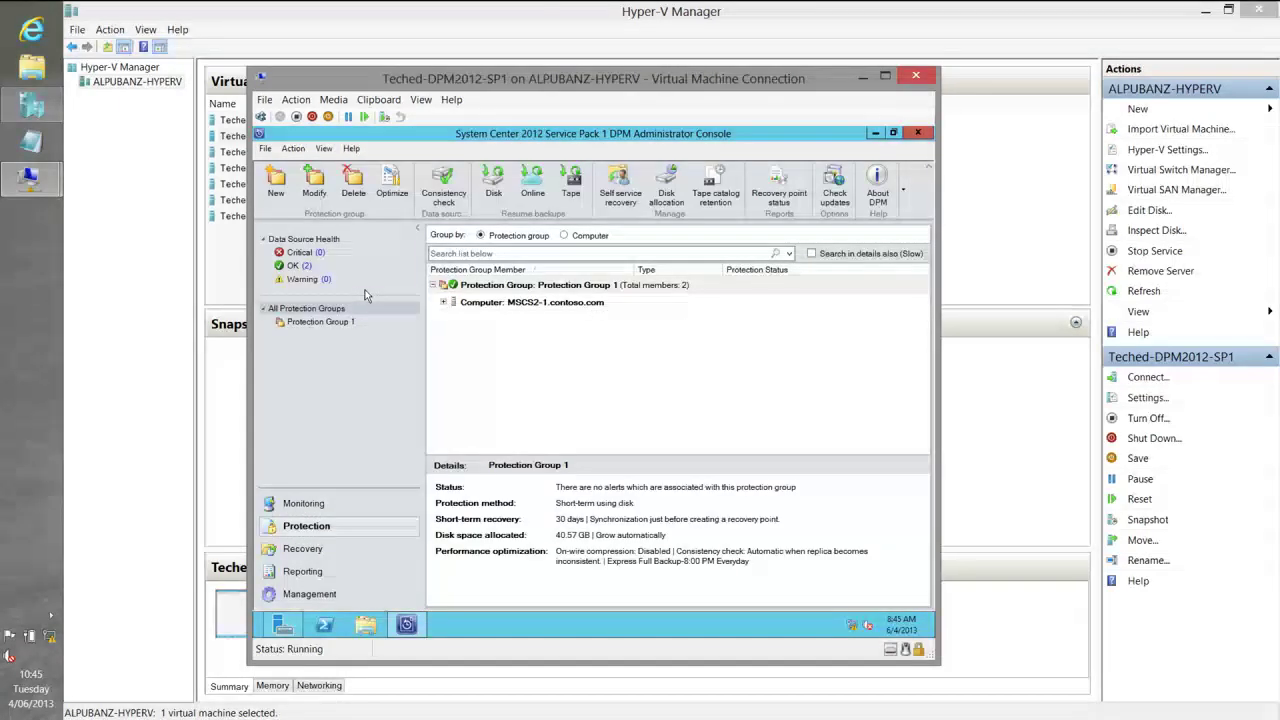
Step: Expand MSCS2-1.contoso.com's protected items, view Bare Metal Recovery, and switch to the Recovery workspace
{"action": "left_click", "coordinate": [514, 333]}
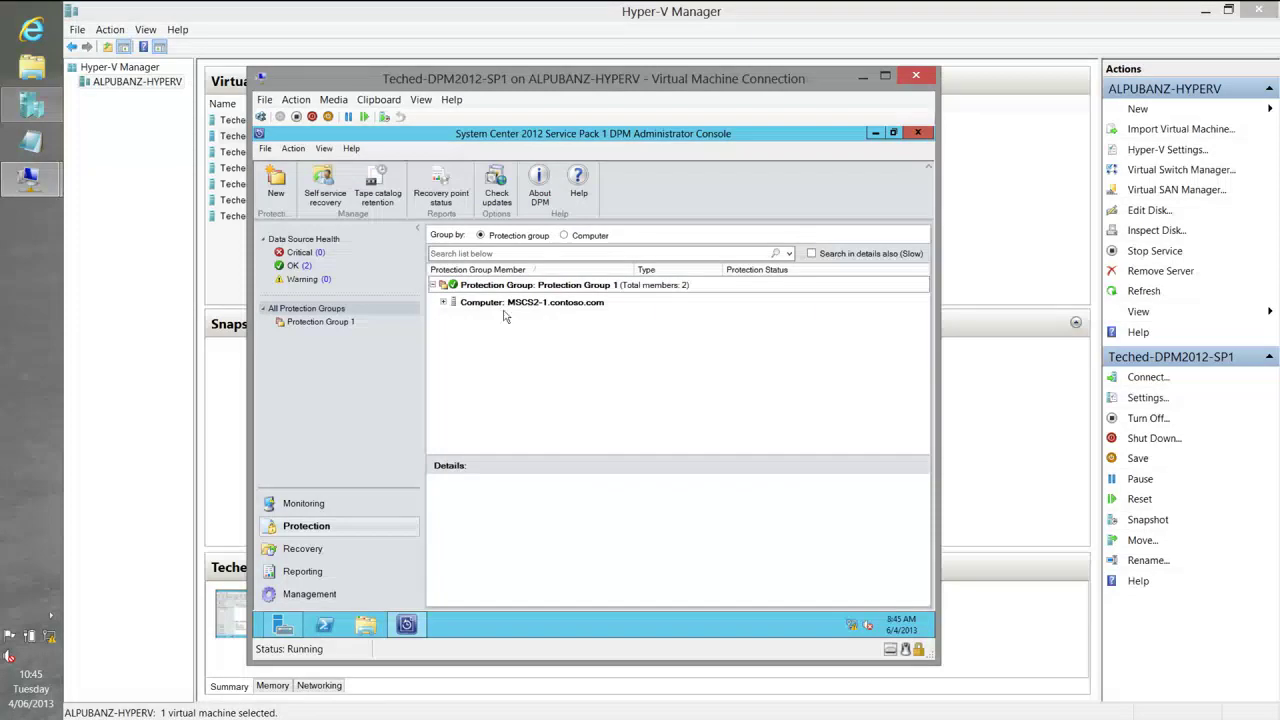
{"action": "left_click", "coordinate": [447, 303]}
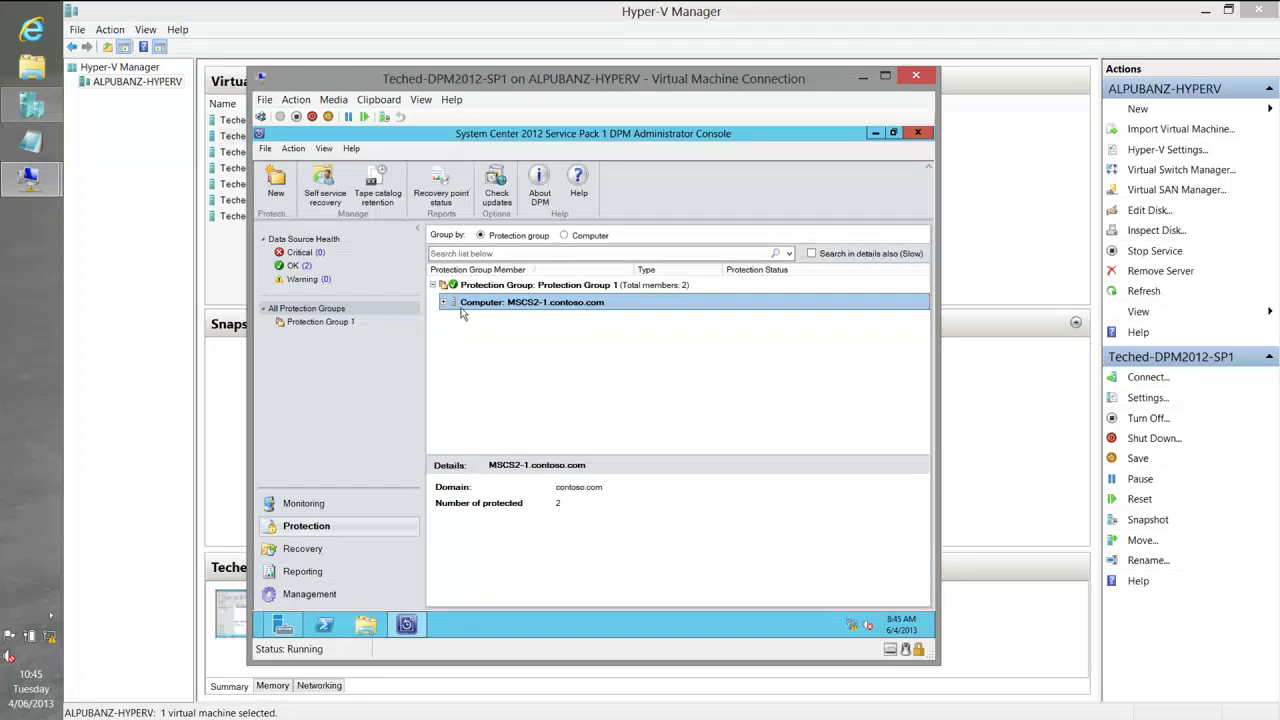
{"action": "left_click", "coordinate": [444, 302]}
{"action": "left_click", "coordinate": [526, 321]}
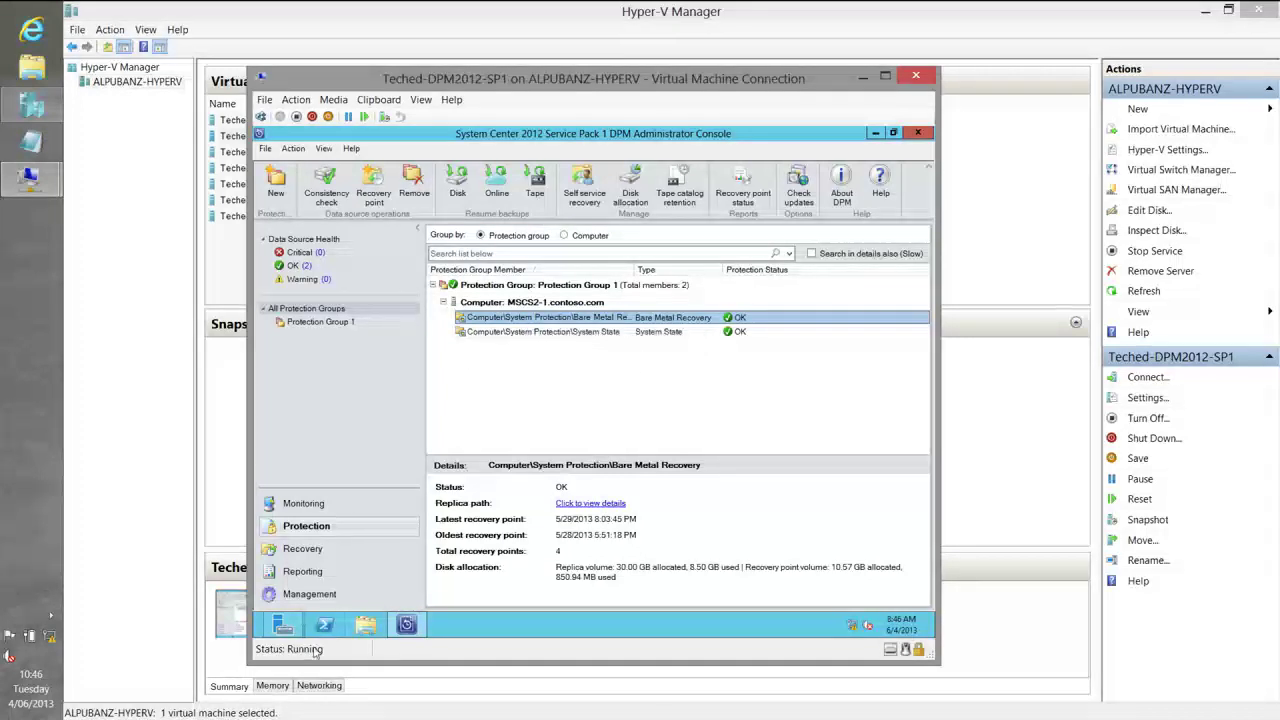
{"action": "left_click", "coordinate": [333, 556]}
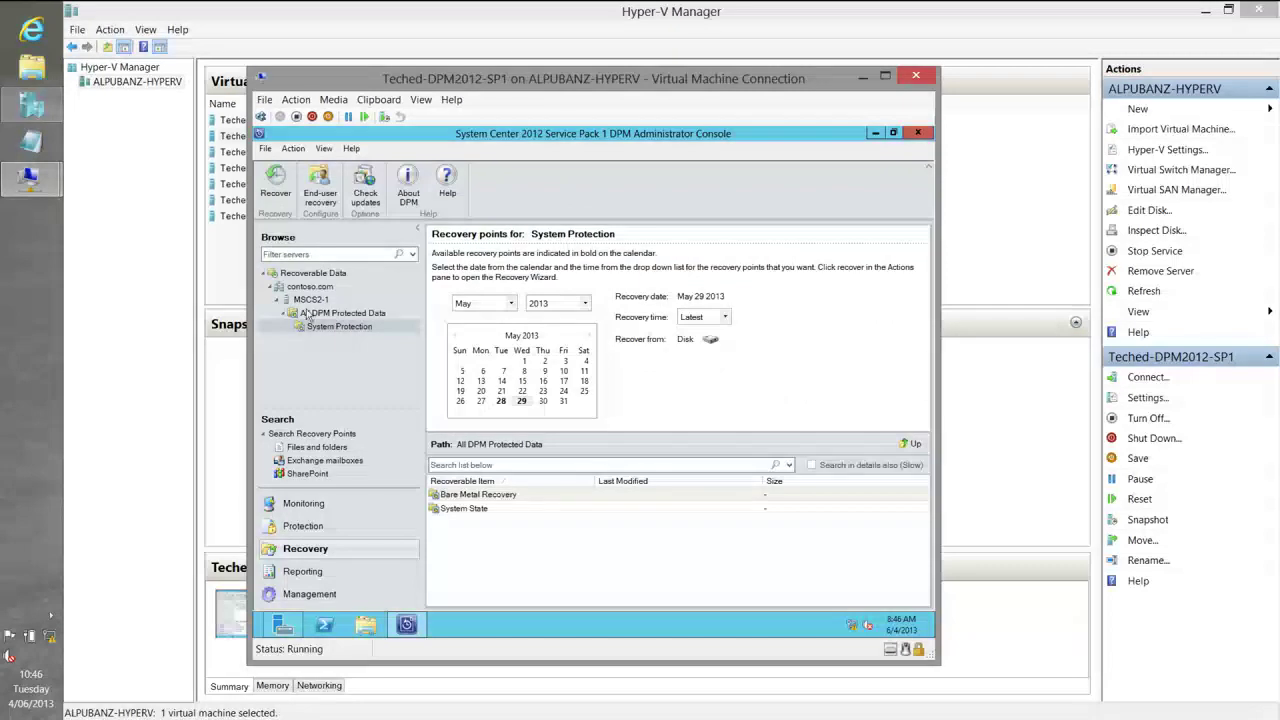
Step: Start recovering the latest Bare Metal Recovery point, choosing to copy it to a network folder
{"action": "left_click", "coordinate": [712, 317]}
{"action": "left_click", "coordinate": [756, 336]}
{"action": "left_click", "coordinate": [486, 495]}
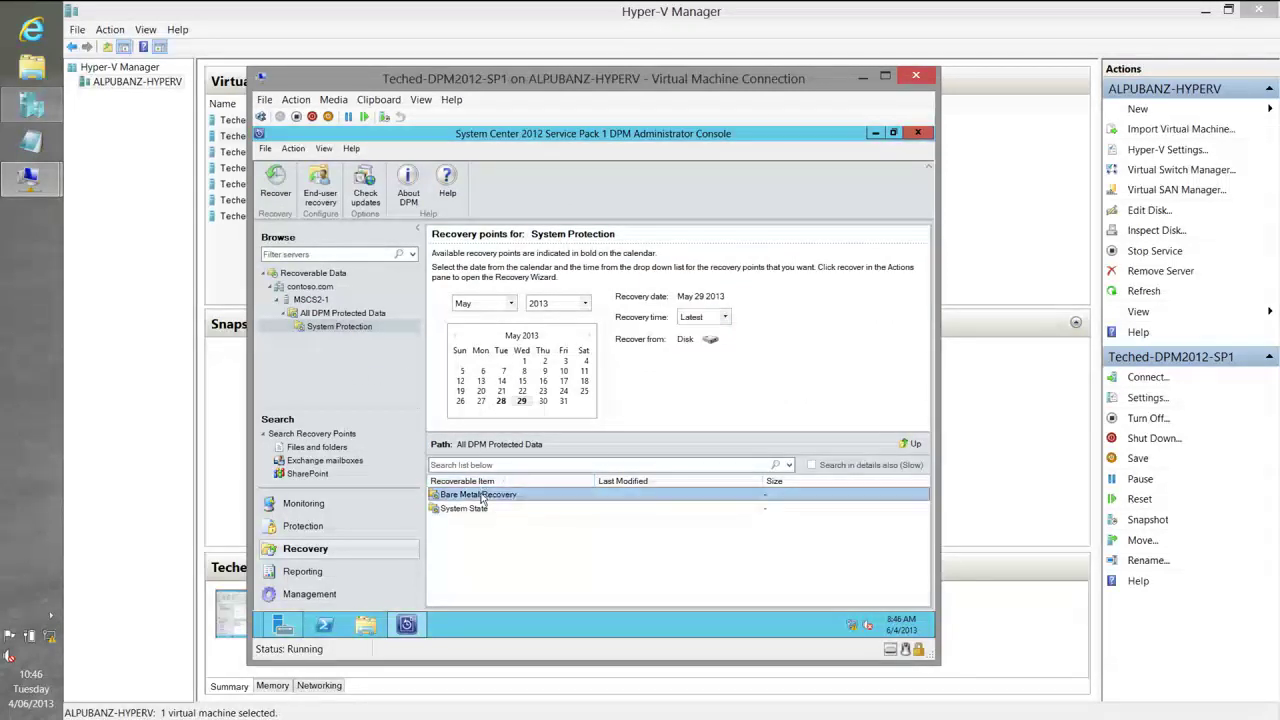
{"action": "left_click", "coordinate": [272, 182]}
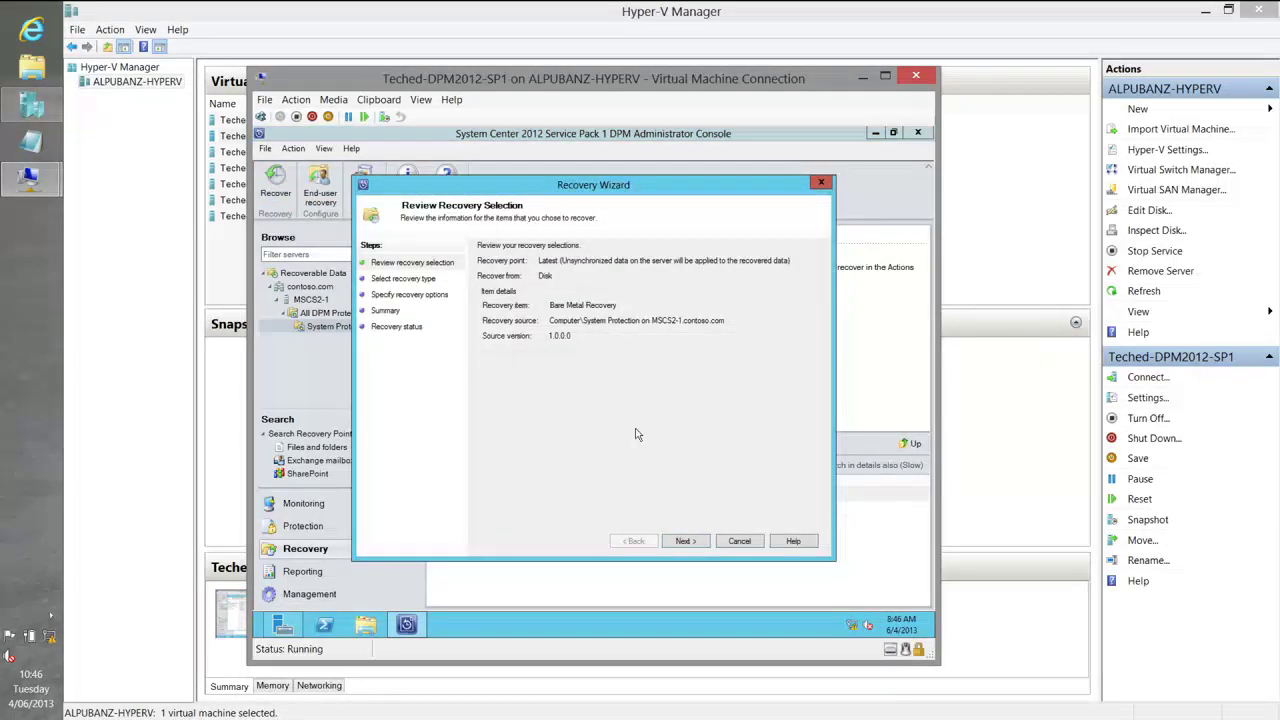
{"action": "left_click", "coordinate": [703, 546]}
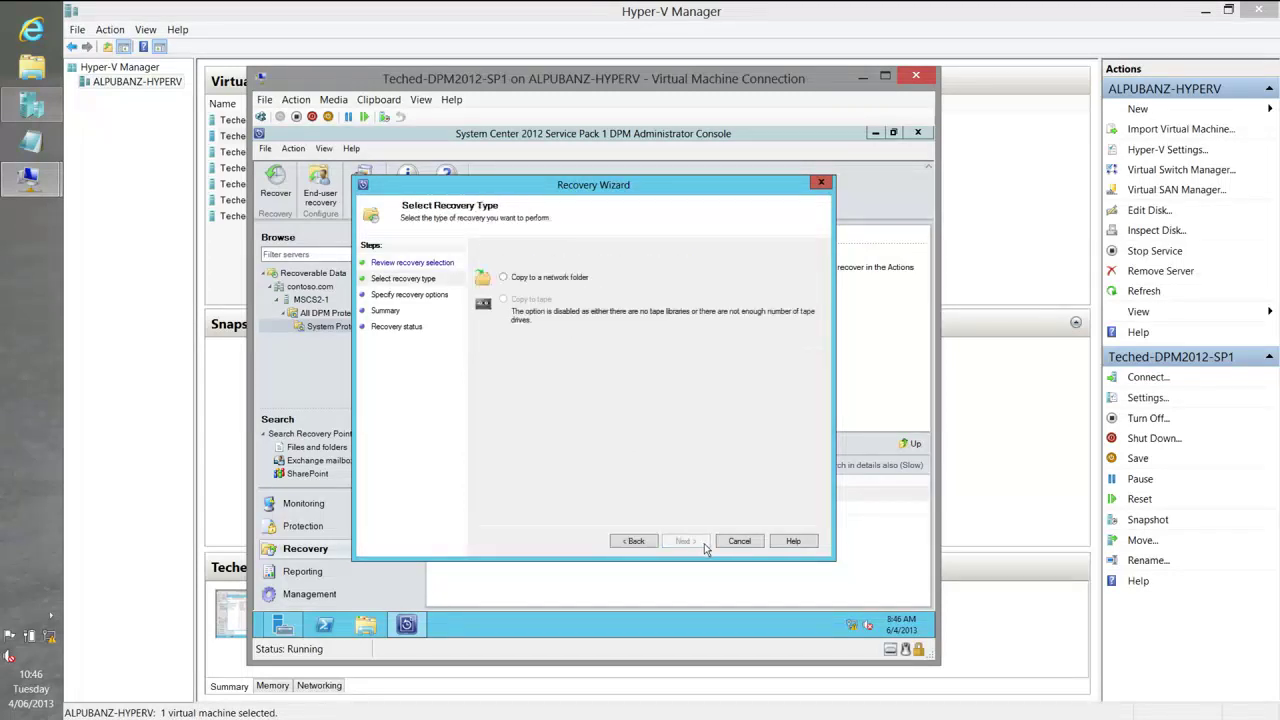
{"action": "left_click", "coordinate": [538, 279]}
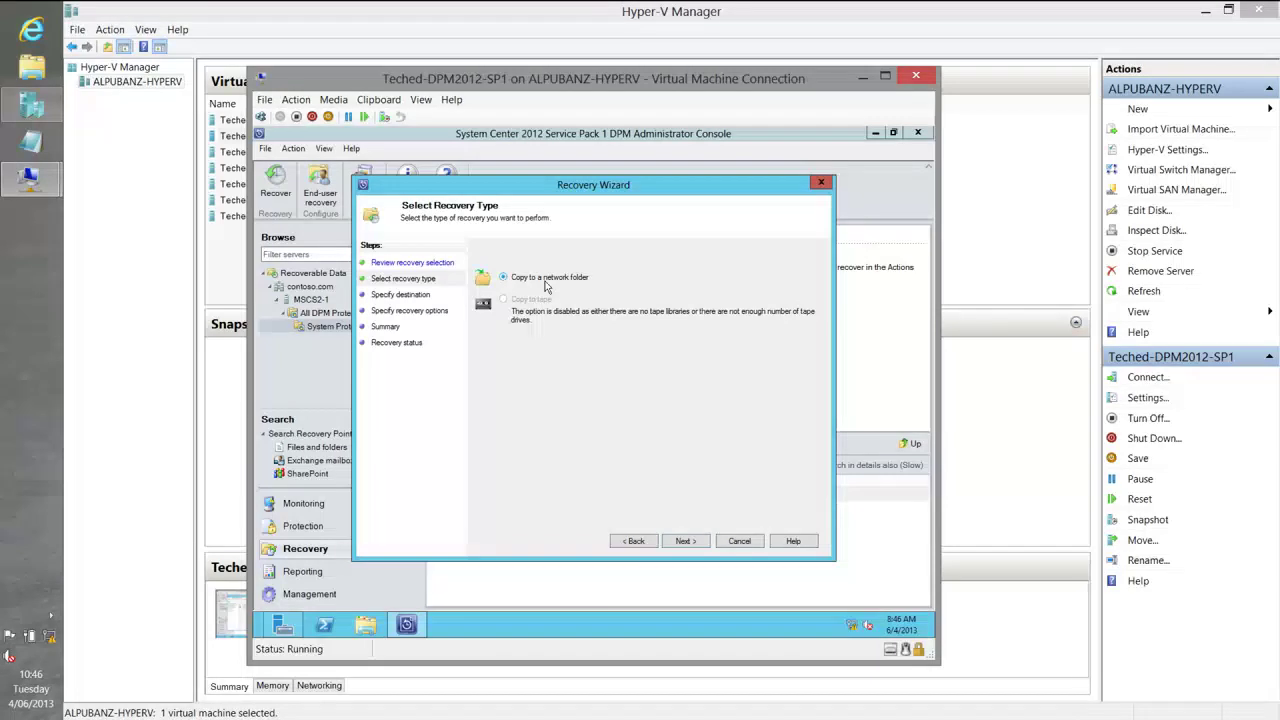
{"action": "left_click", "coordinate": [683, 543]}
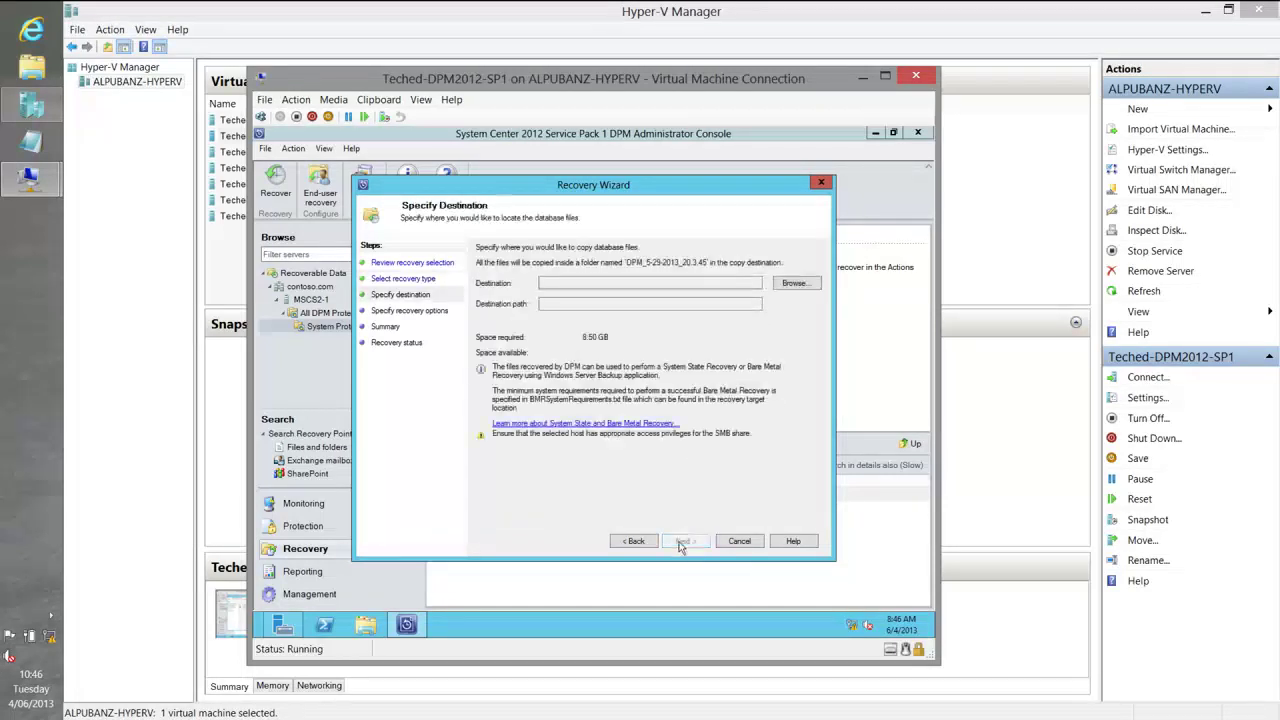
Step: Pick the restore share under DPM-2012SP1 Shares as the D:\restore destination
{"action": "left_click", "coordinate": [795, 284]}
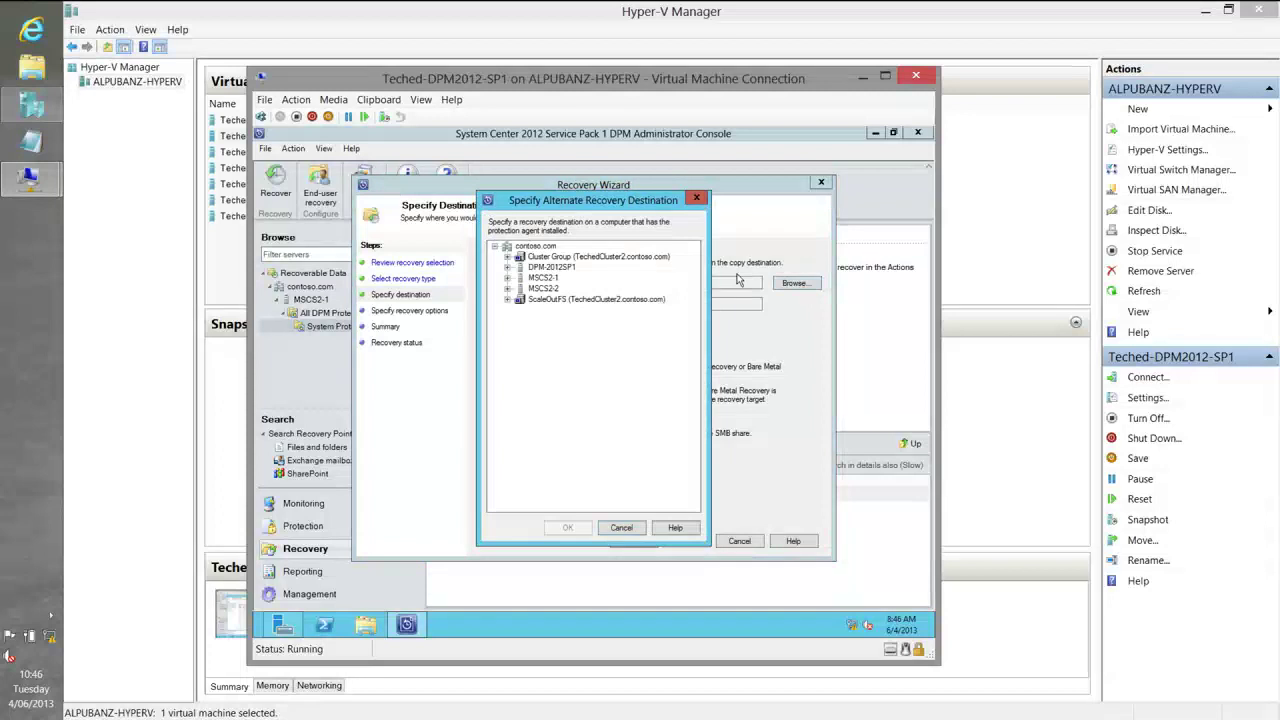
{"action": "left_click", "coordinate": [507, 268]}
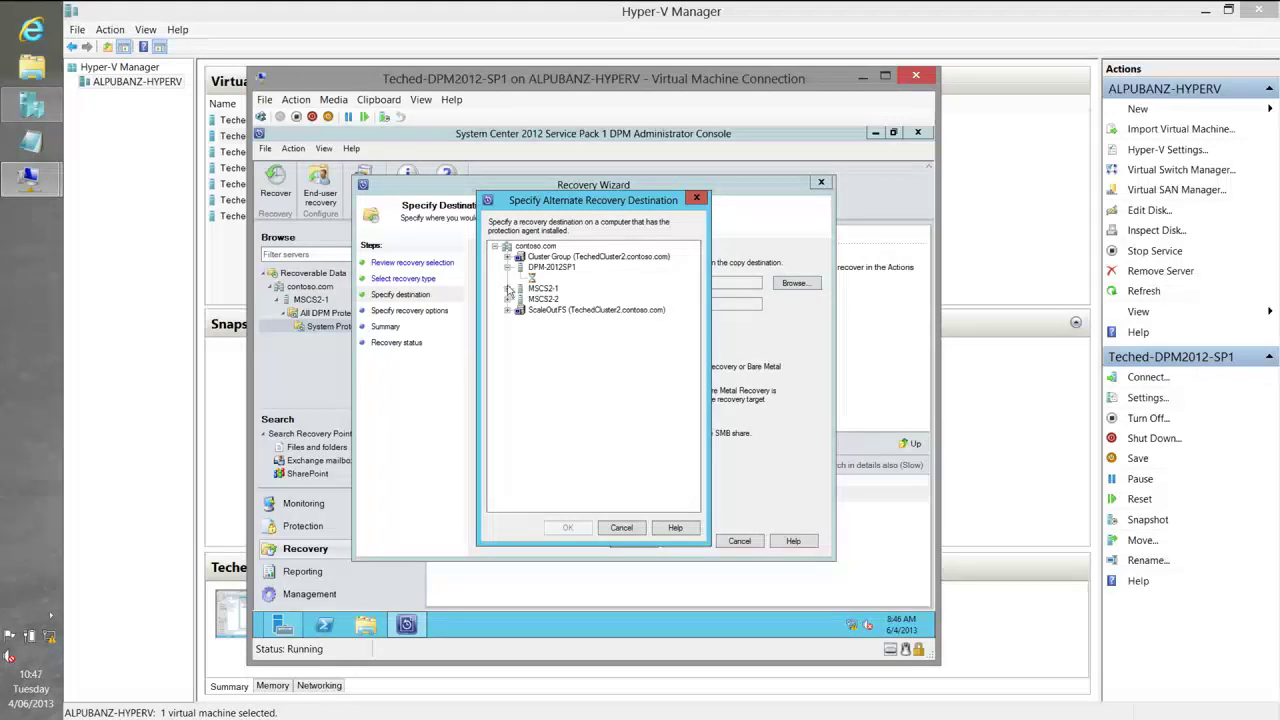
{"action": "left_click", "coordinate": [507, 288]}
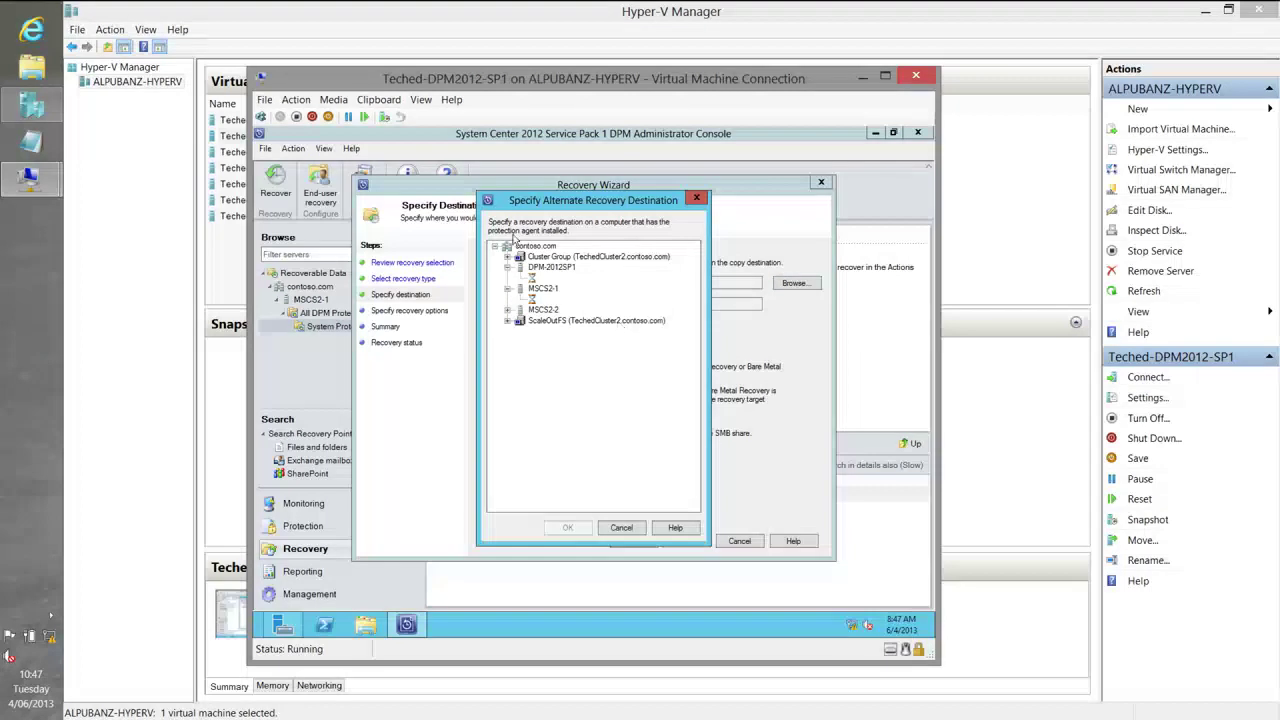
{"action": "left_click_drag", "start_coordinate": [584, 205], "coordinate": [540, 205]}
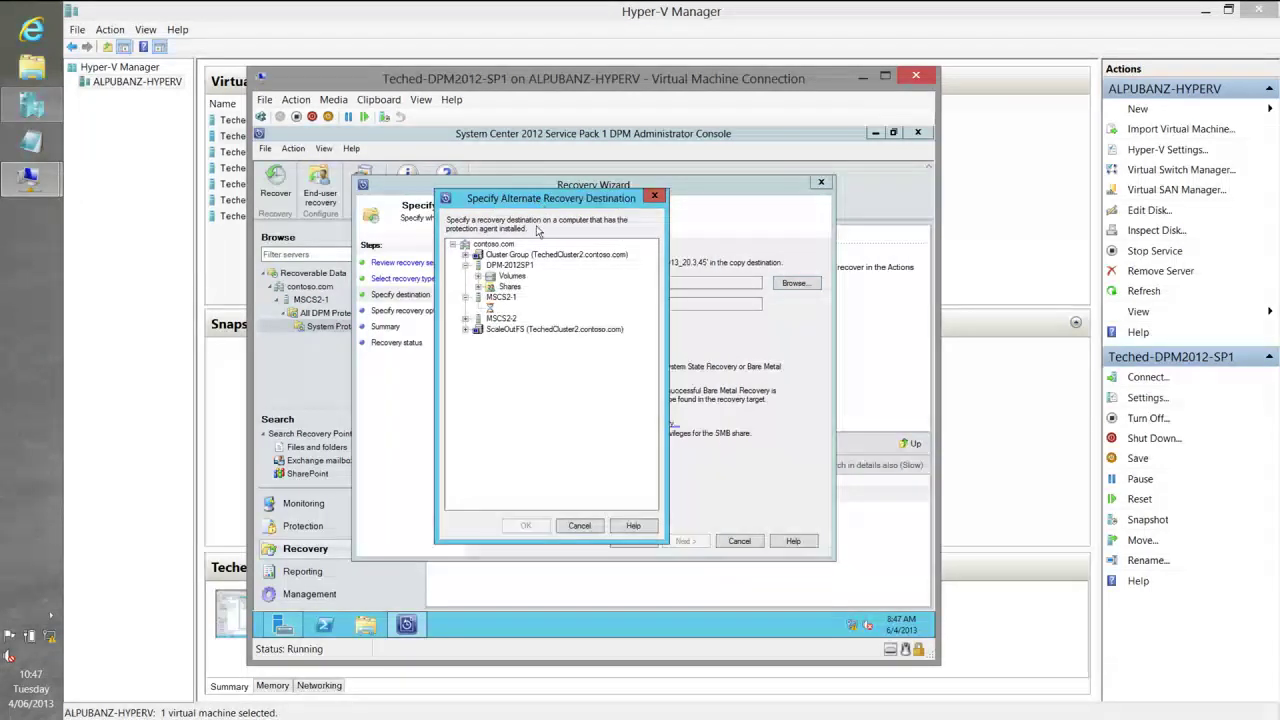
{"action": "left_click", "coordinate": [480, 287]}
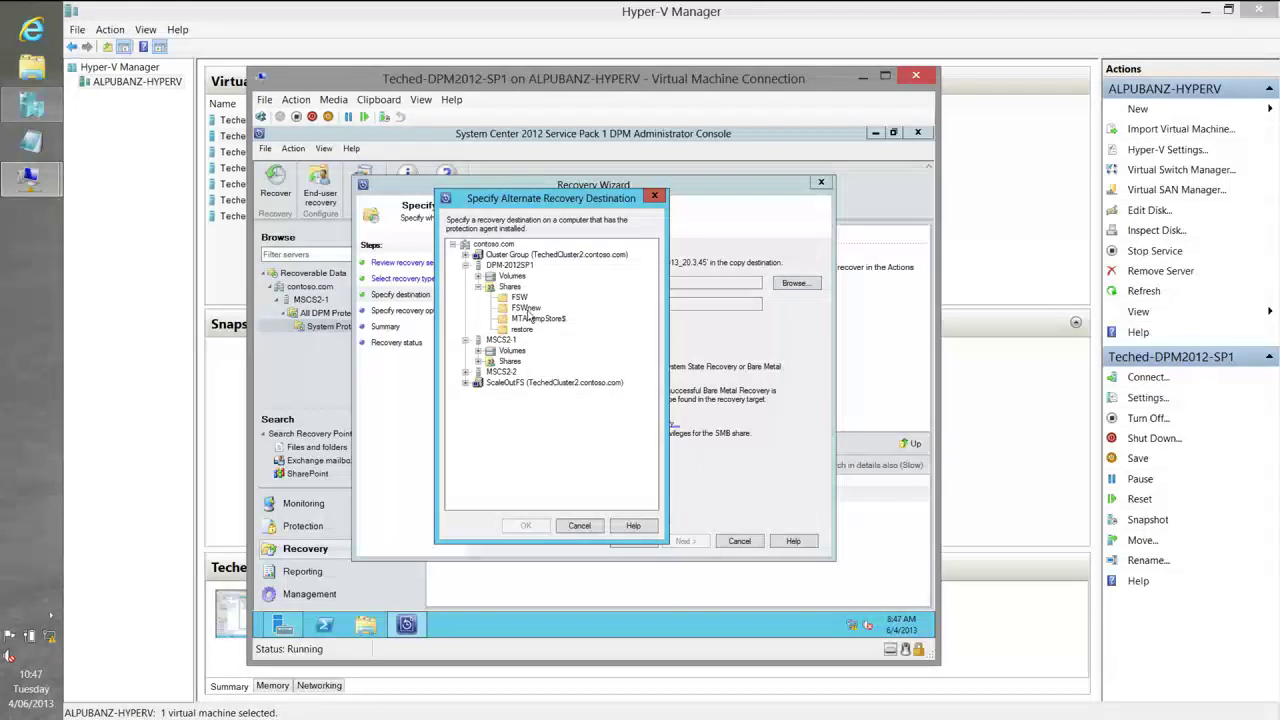
{"action": "left_click", "coordinate": [522, 330]}
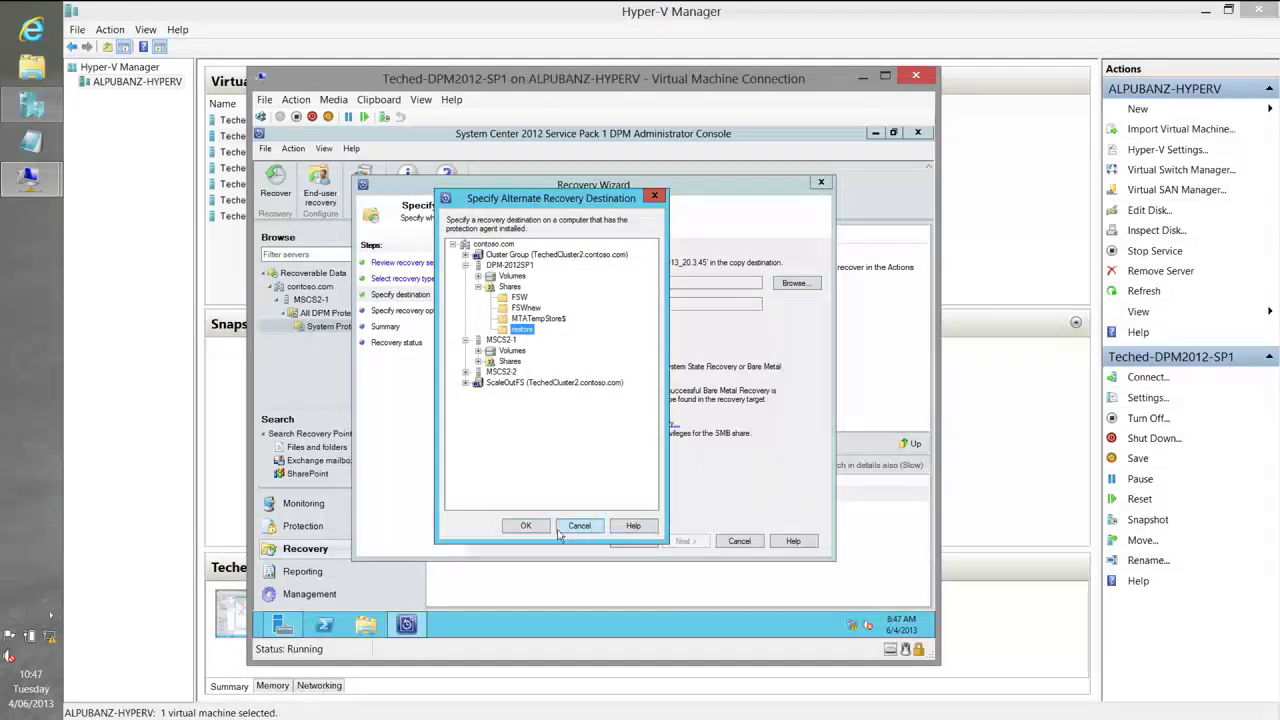
{"action": "left_click", "coordinate": [527, 527]}
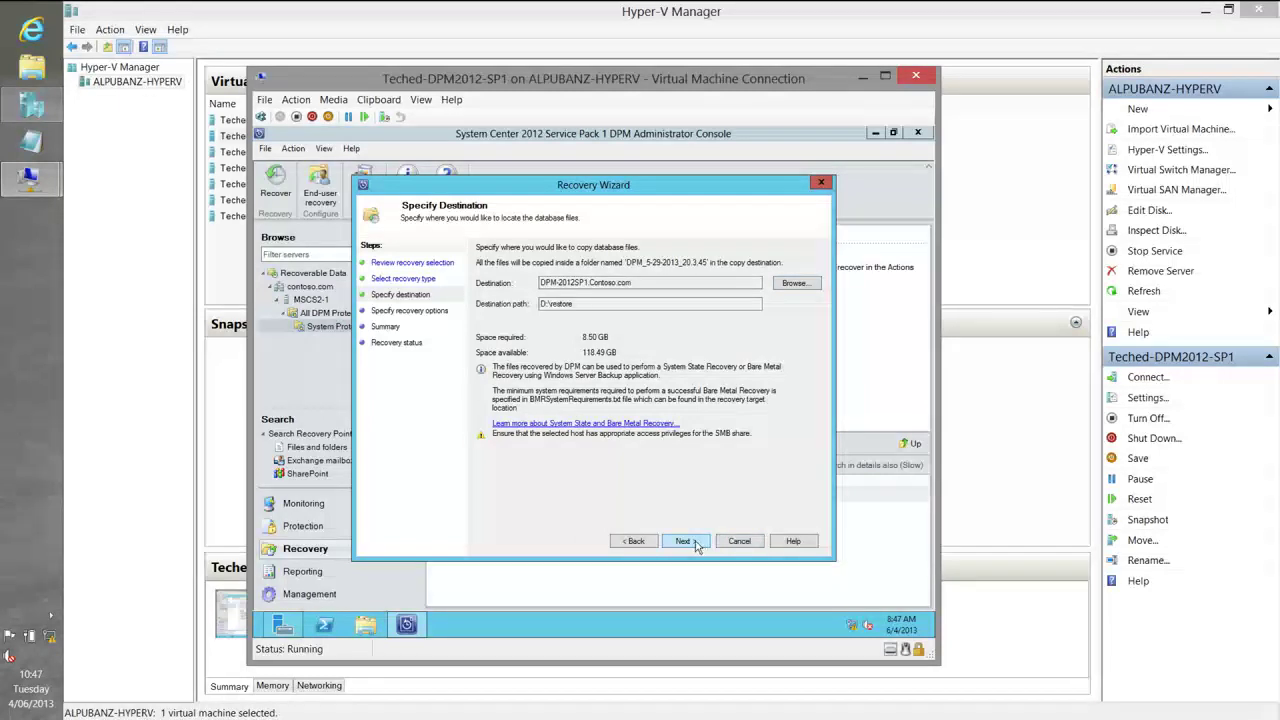
Step: Advance the DPM Recovery Wizard to its summary, cancel it, and reselect Teched-MSCS-1 in the VM list
{"action": "left_click", "coordinate": [697, 544]}
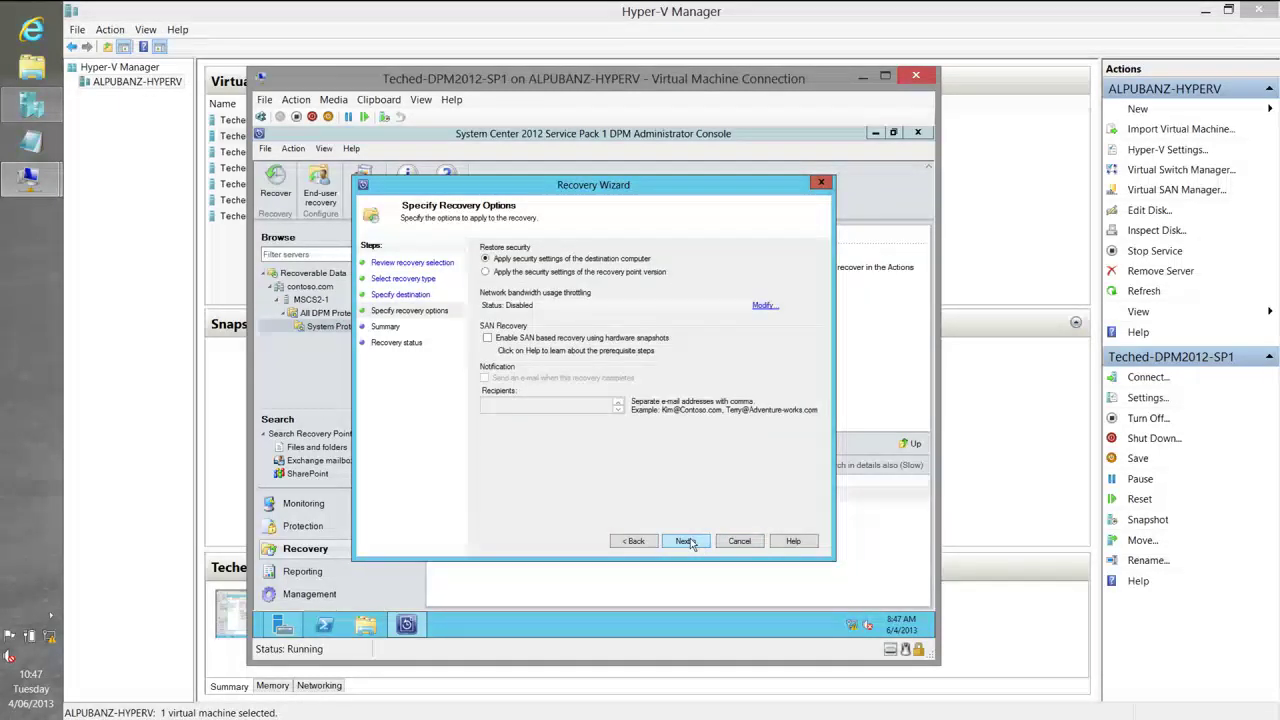
{"action": "left_click", "coordinate": [685, 541]}
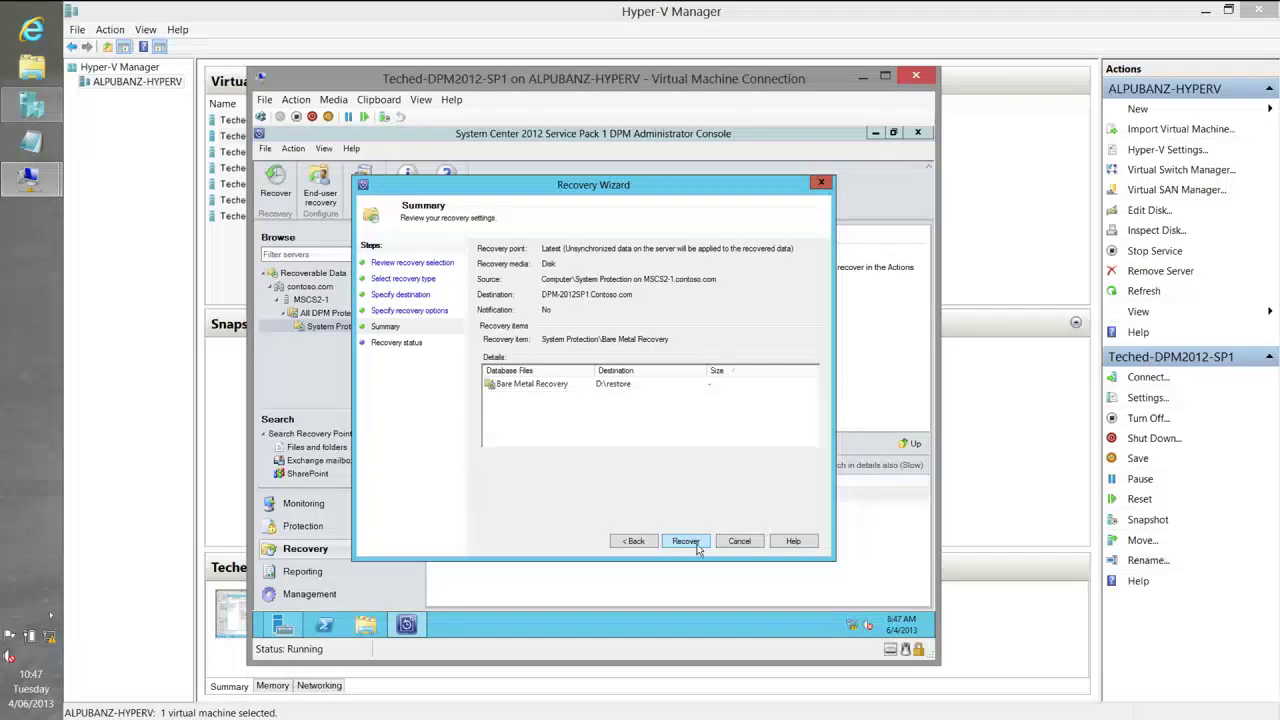
{"action": "left_click", "coordinate": [29, 435]}
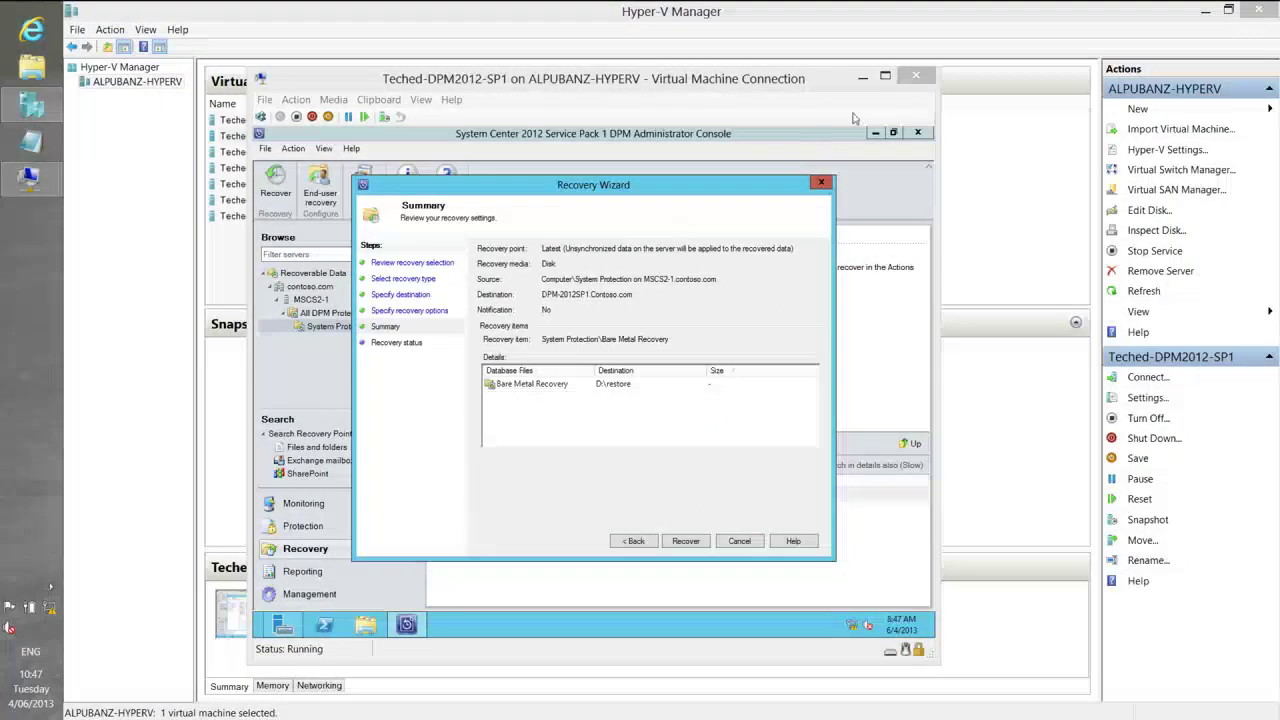
{"action": "left_click", "coordinate": [756, 545]}
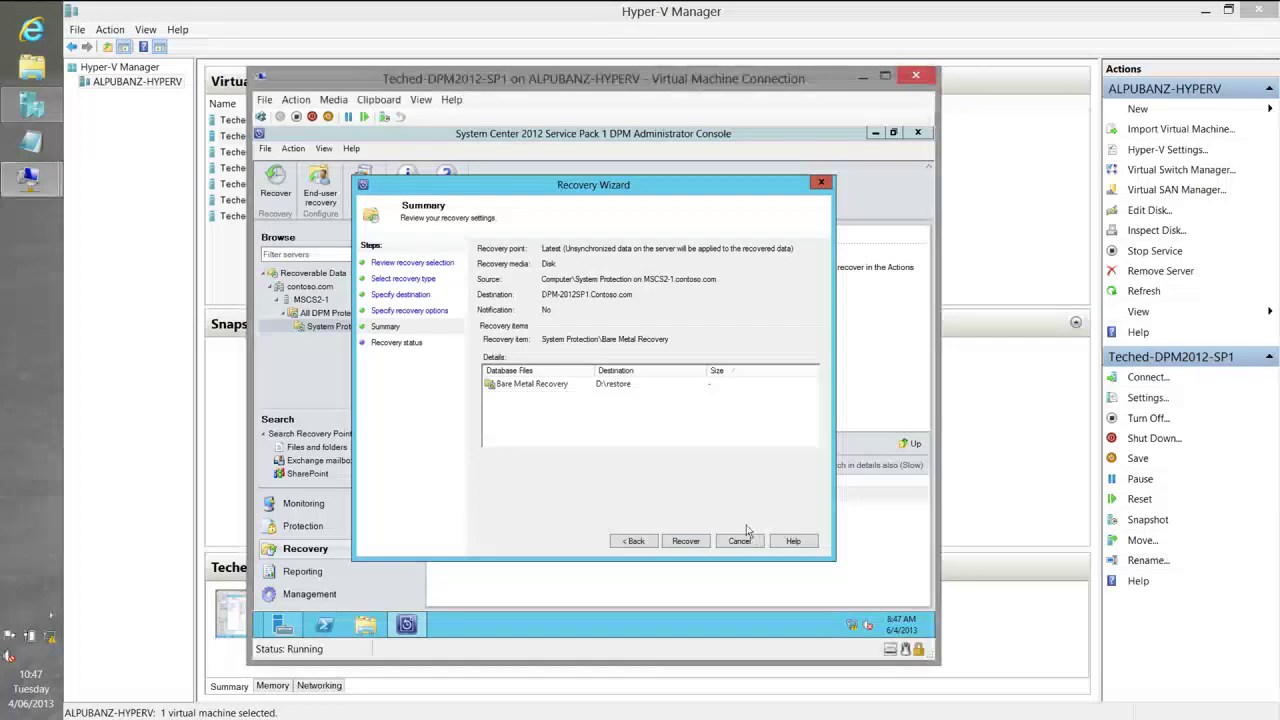
{"action": "left_click", "coordinate": [740, 541]}
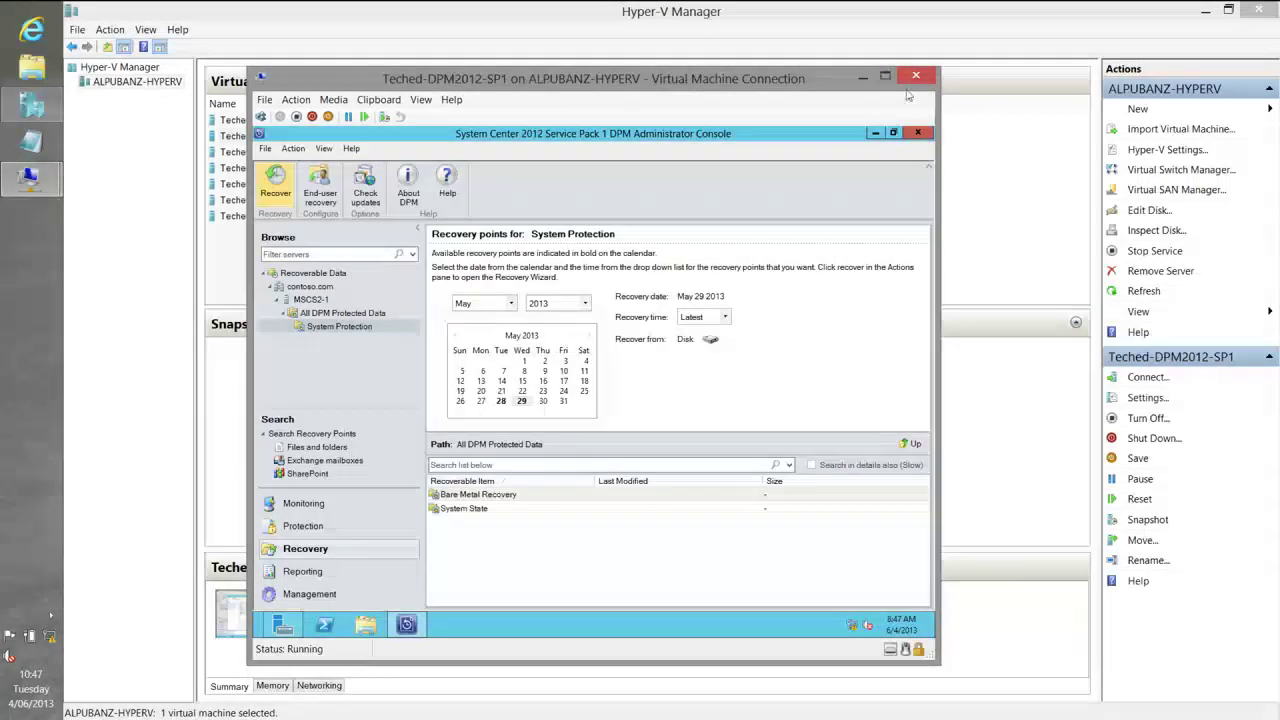
{"action": "left_click", "coordinate": [863, 76]}
{"action": "left_click", "coordinate": [287, 155]}
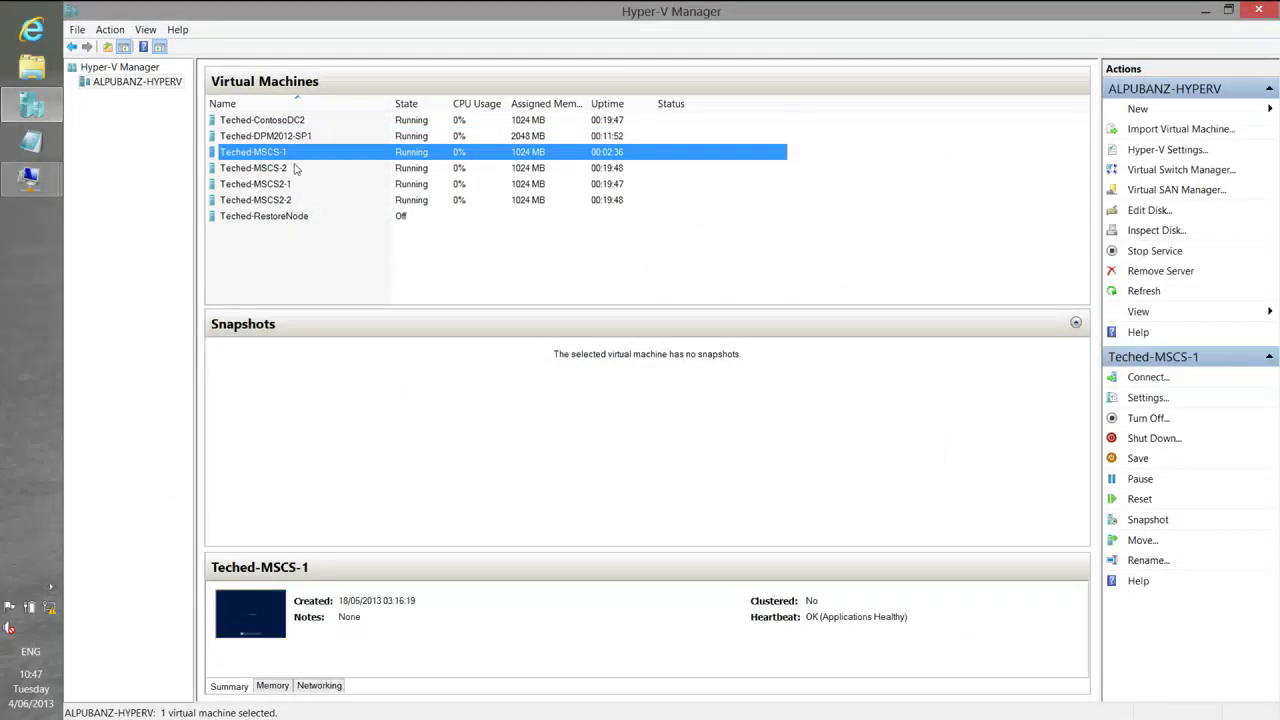
Step: Connect to Teched-MSCS2-1 and sign in with the administrator password
{"action": "left_click", "coordinate": [296, 185]}
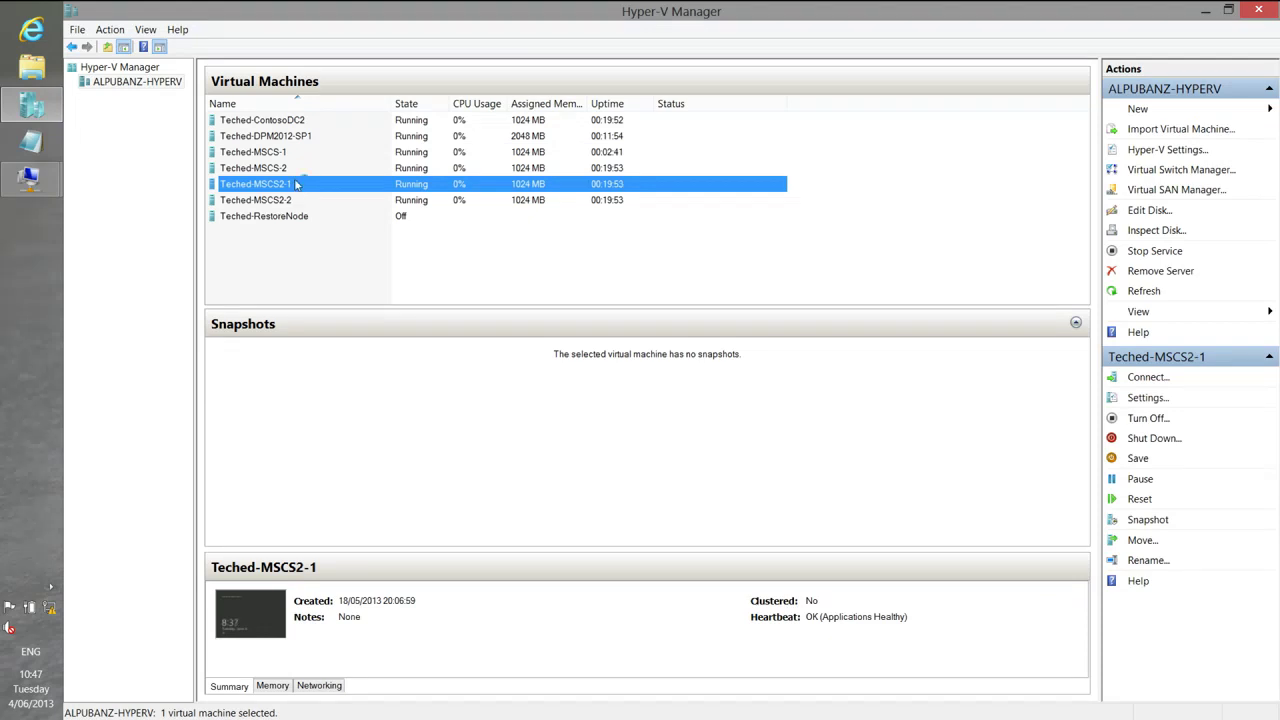
{"action": "double_click", "coordinate": [296, 185]}
{"action": "left_click_drag", "start_coordinate": [350, 57], "coordinate": [540, 160]}
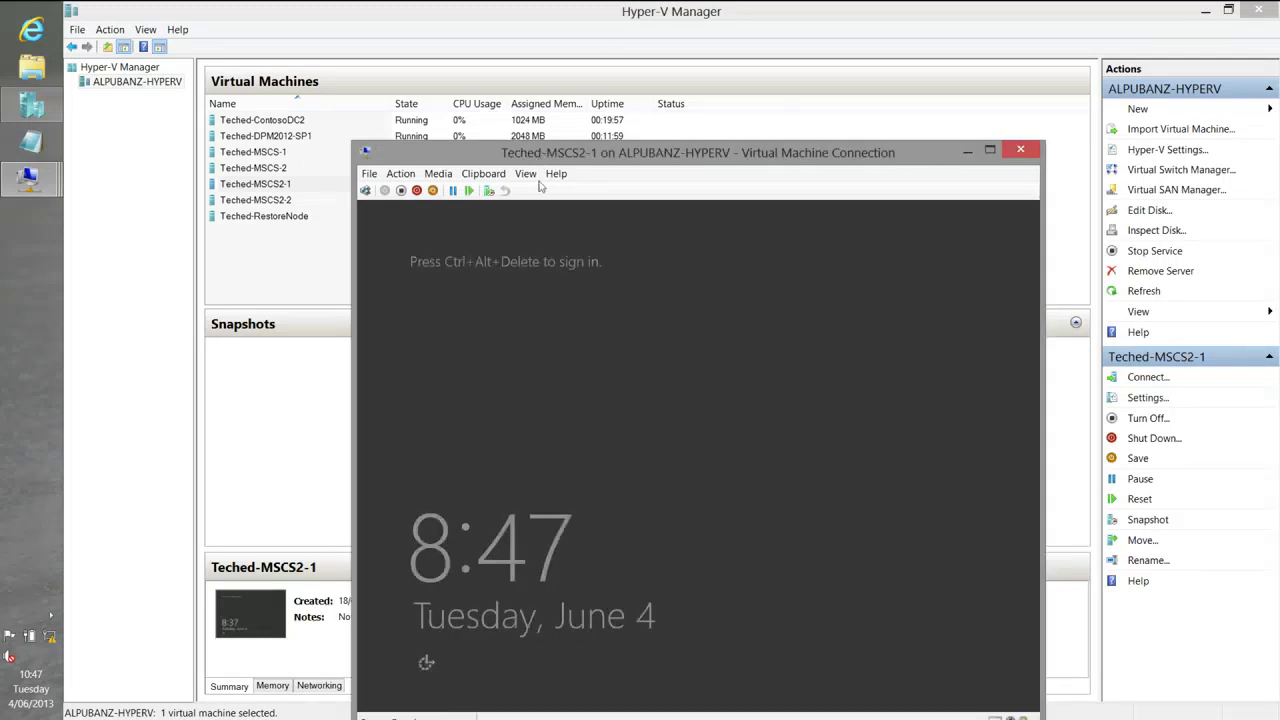
{"action": "left_click", "coordinate": [468, 191]}
{"action": "key", "text": "Return"}
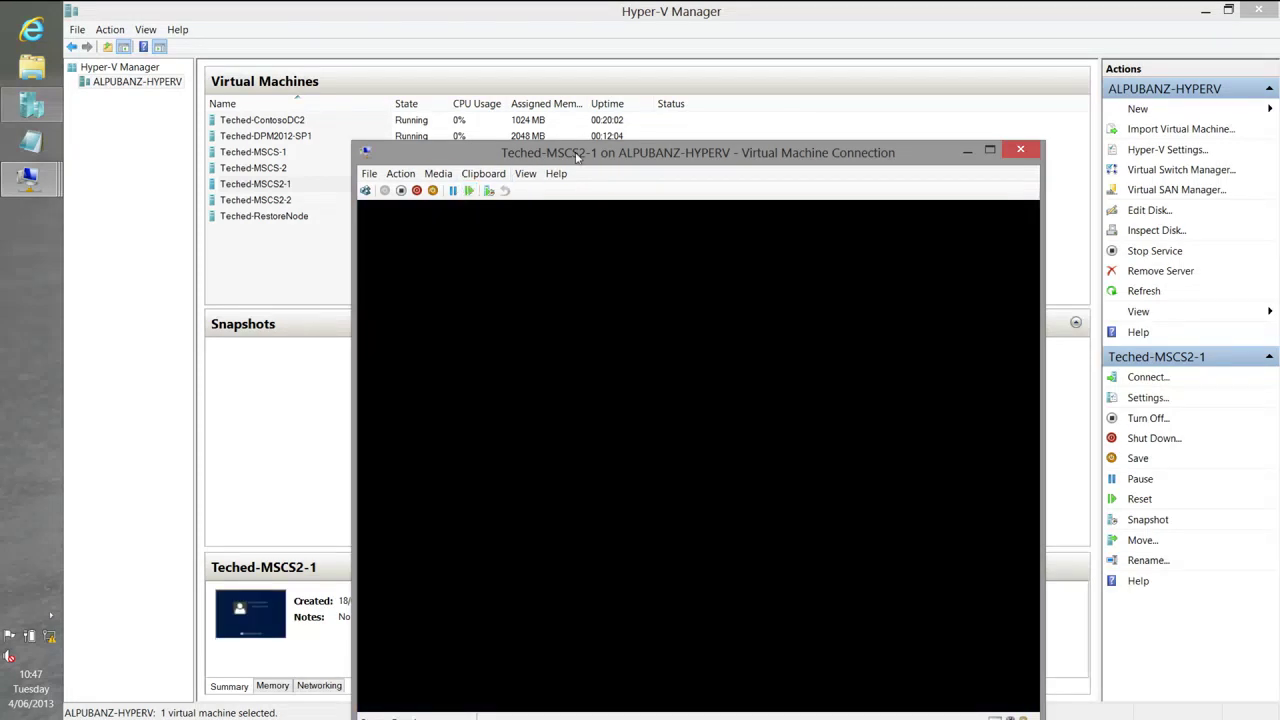
Step: Dismiss the Shutdown Event Tracker with comment 'a' and minimize the guest's Server Manager
{"action": "left_click_drag", "start_coordinate": [577, 157], "coordinate": [522, 88]}
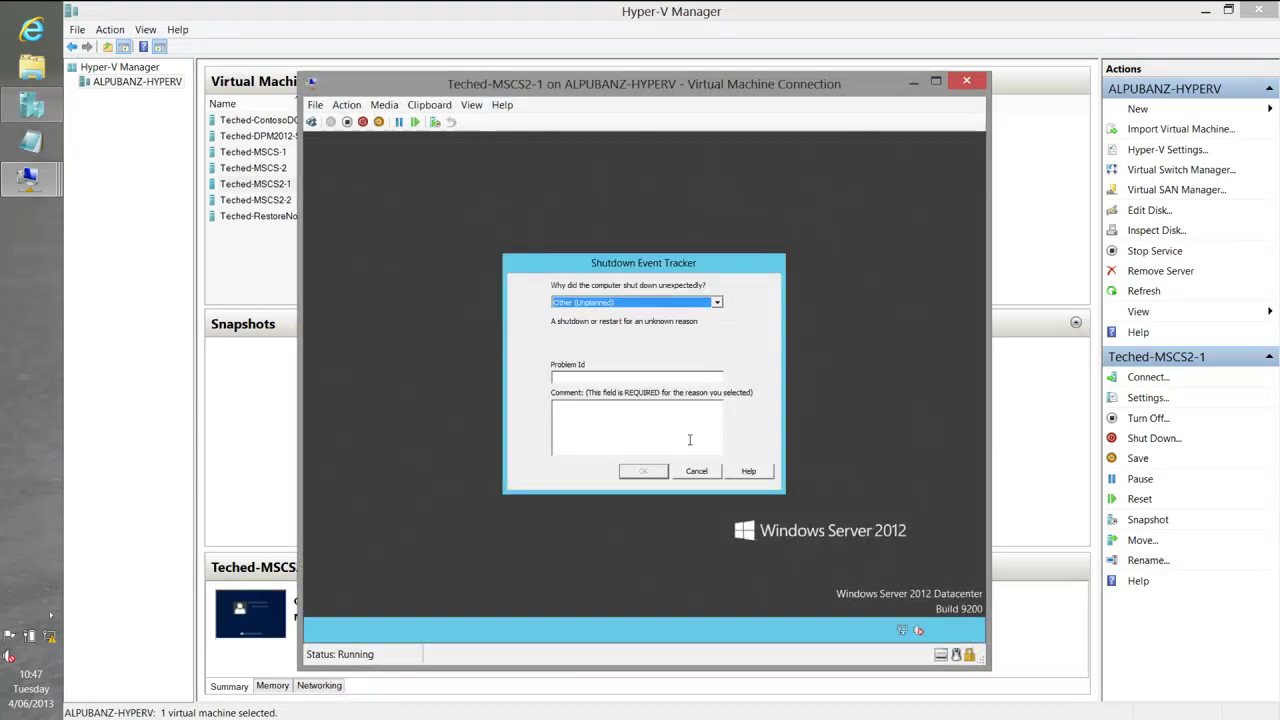
{"action": "left_click", "coordinate": [690, 440]}
{"action": "type", "text": "a"}
{"action": "left_click", "coordinate": [645, 471]}
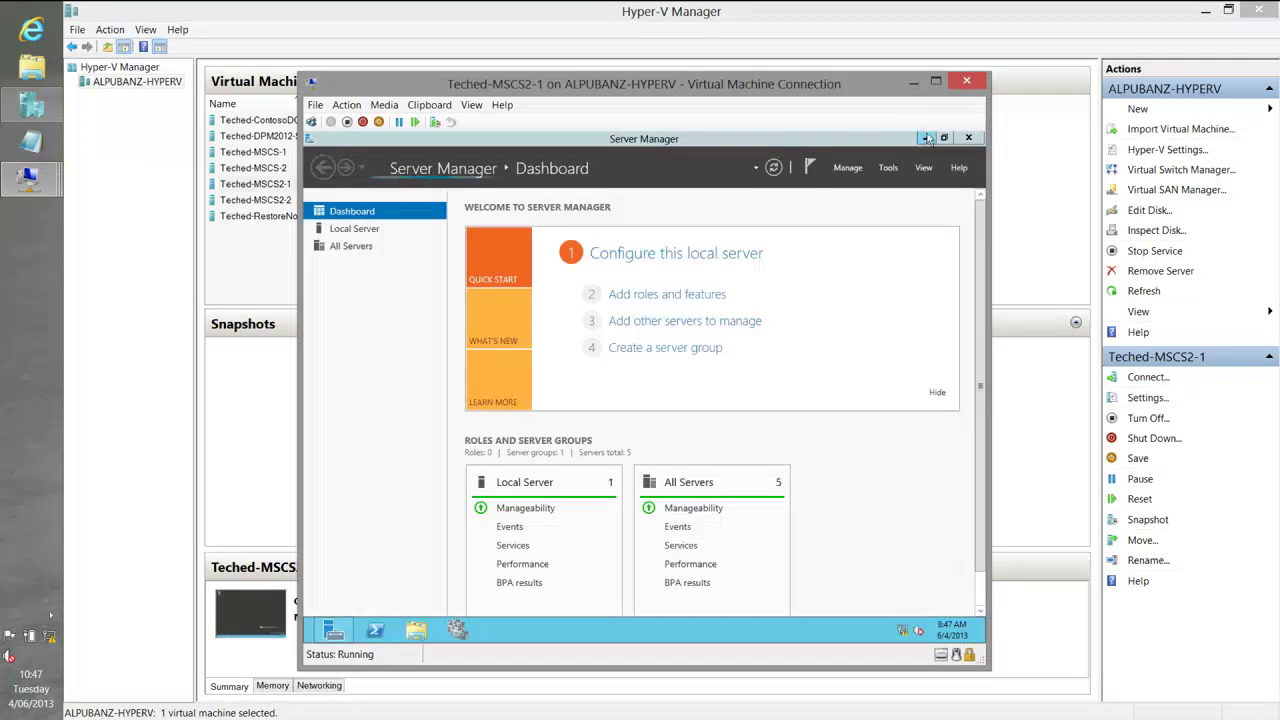
{"action": "left_click", "coordinate": [926, 138]}
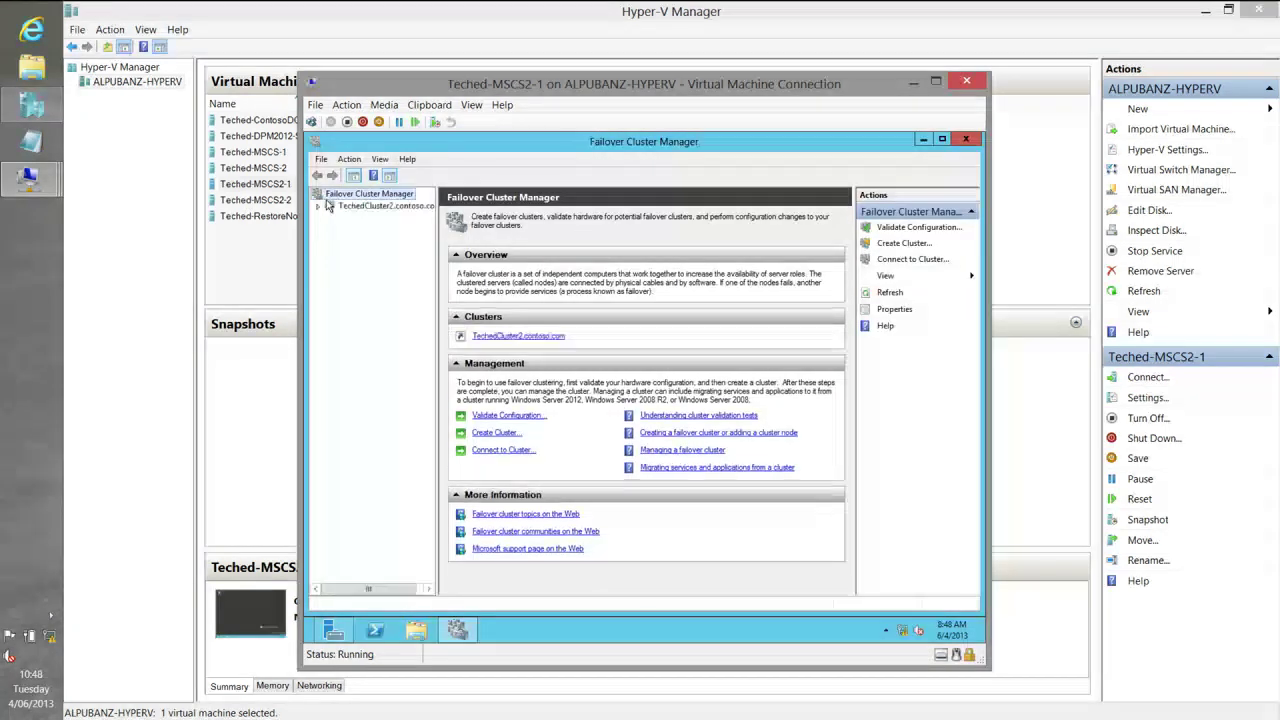
Step: Compare TechedCluster2's nodes, finding ScaleOutFS running on mscs2-2 and no roles on mscs2-1
{"action": "left_click", "coordinate": [317, 206]}
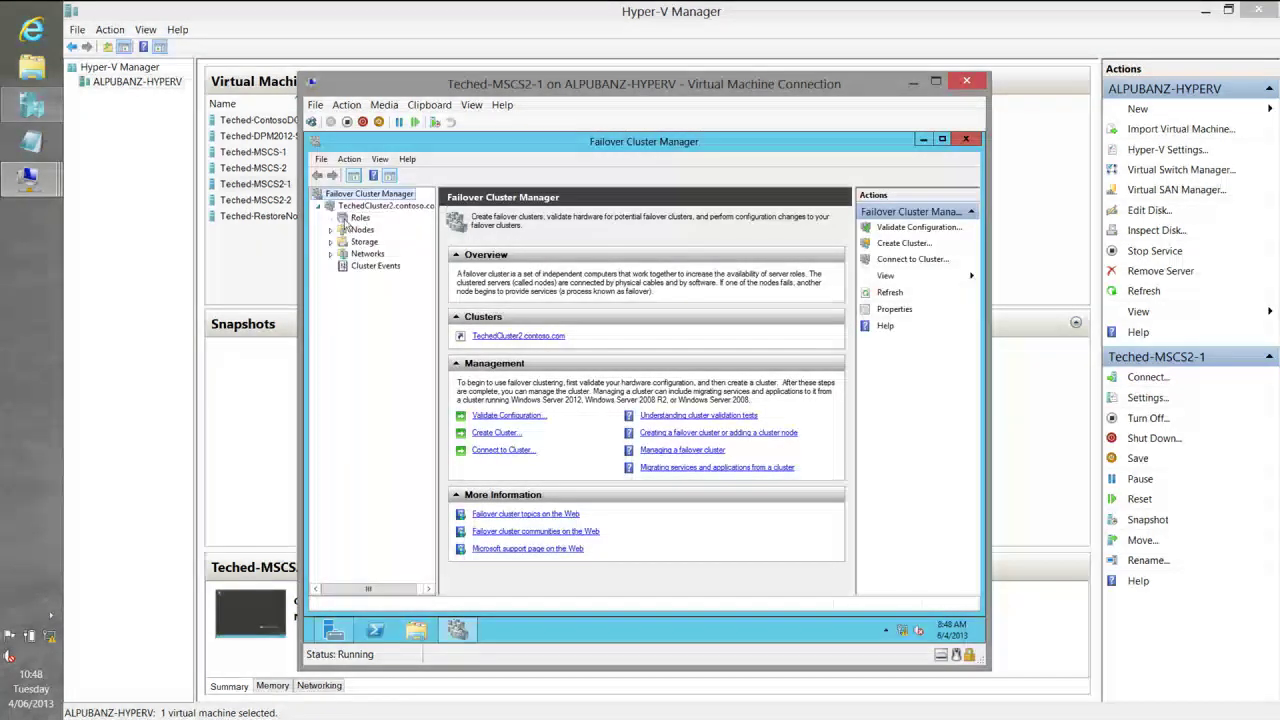
{"action": "left_click", "coordinate": [342, 218]}
{"action": "double_click", "coordinate": [350, 232]}
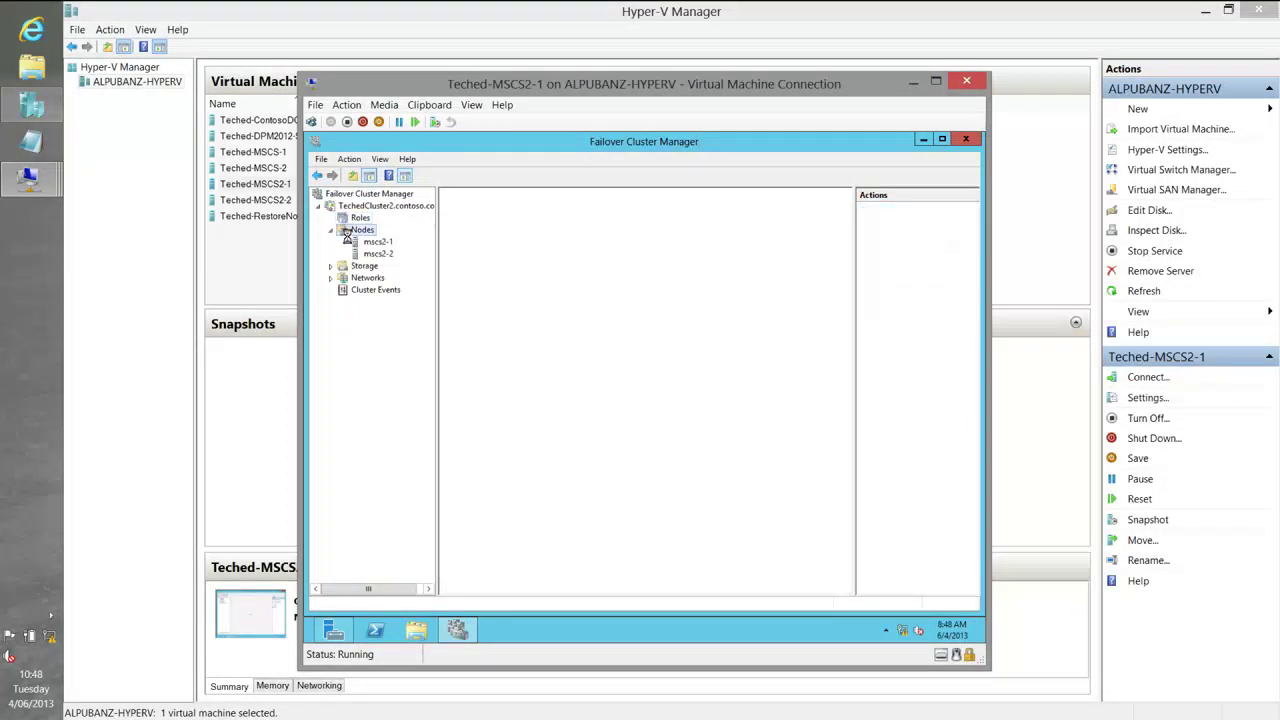
{"action": "left_click", "coordinate": [366, 243]}
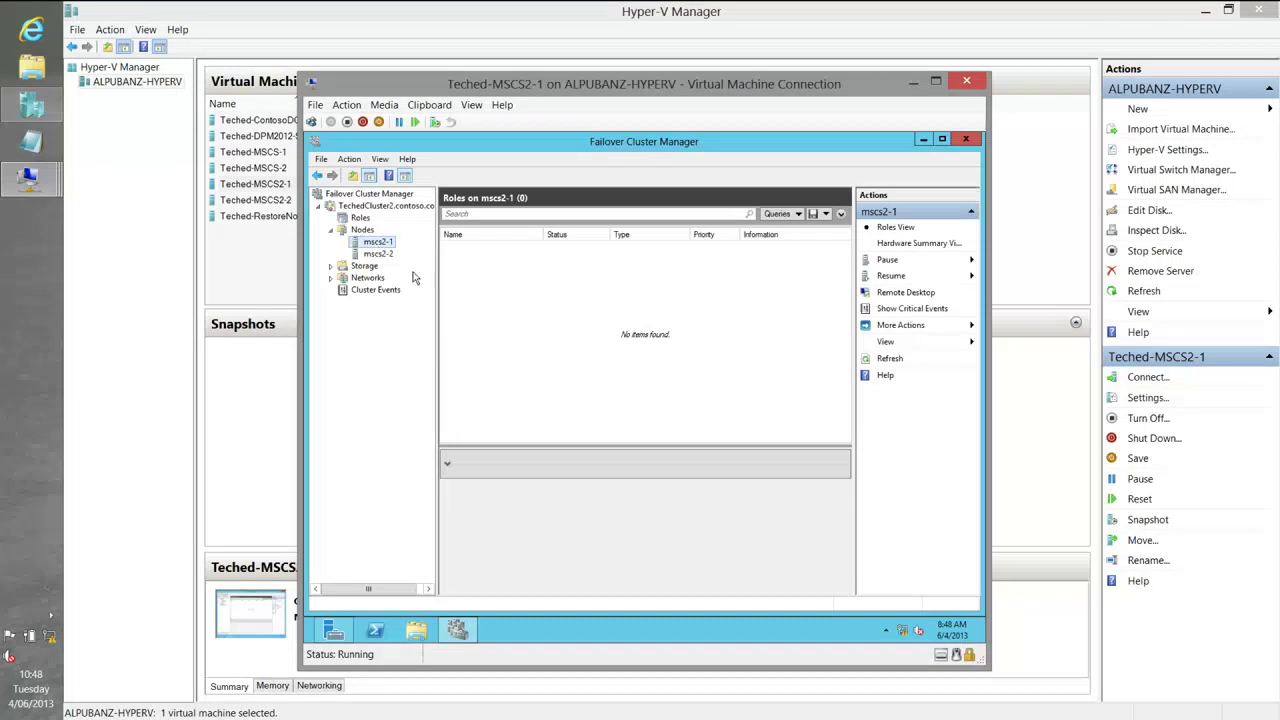
{"action": "left_click", "coordinate": [379, 256]}
{"action": "left_click", "coordinate": [377, 243]}
{"action": "left_click", "coordinate": [380, 254]}
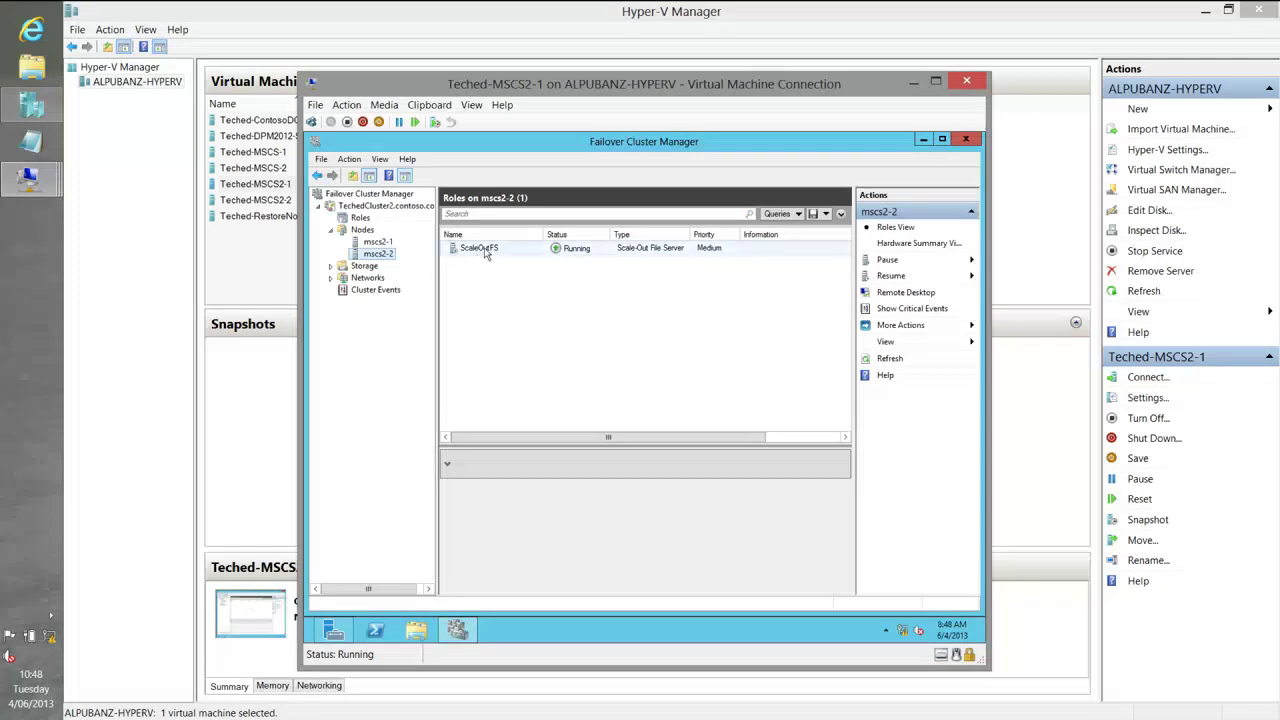
{"action": "left_click", "coordinate": [480, 248]}
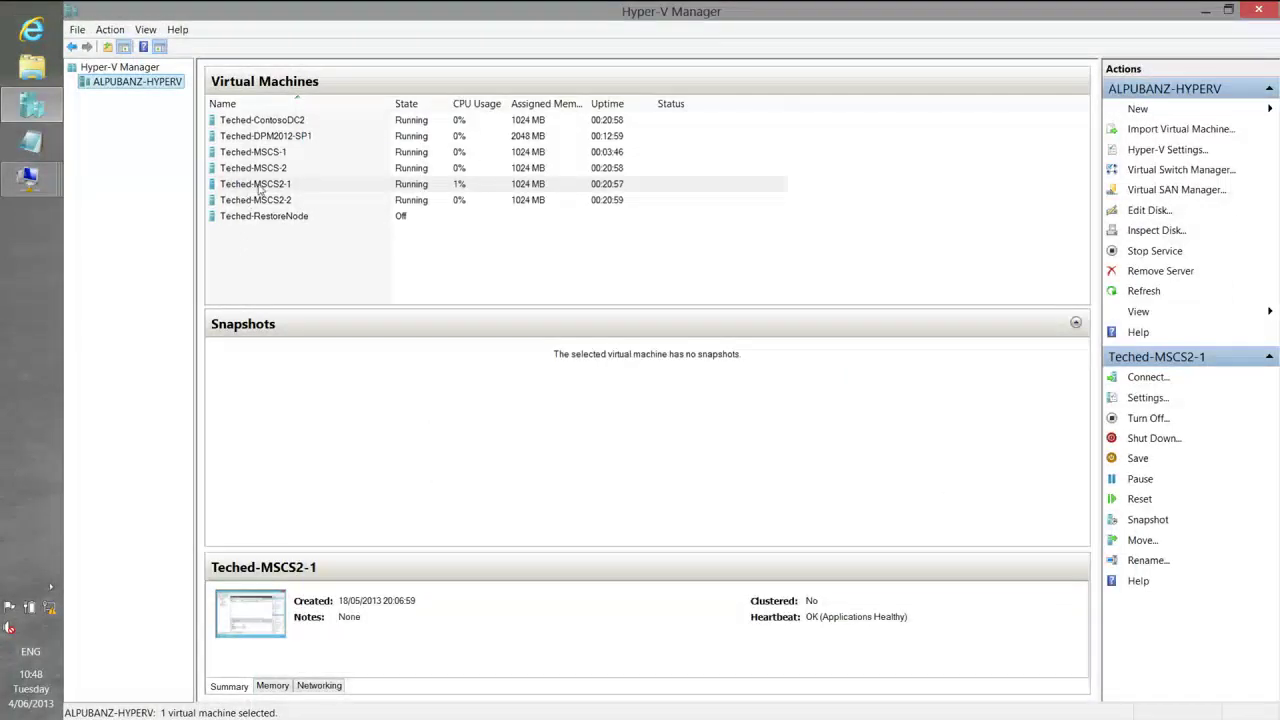
Step: Turn off Teched-MSCS2-1 and Teched-MSCS2-2 together, then select Teched-RestoreNode
{"action": "left_click", "coordinate": [259, 187]}
{"action": "left_click", "coordinate": [262, 200], "text": "ctrl"}
{"action": "right_click", "coordinate": [270, 201]}
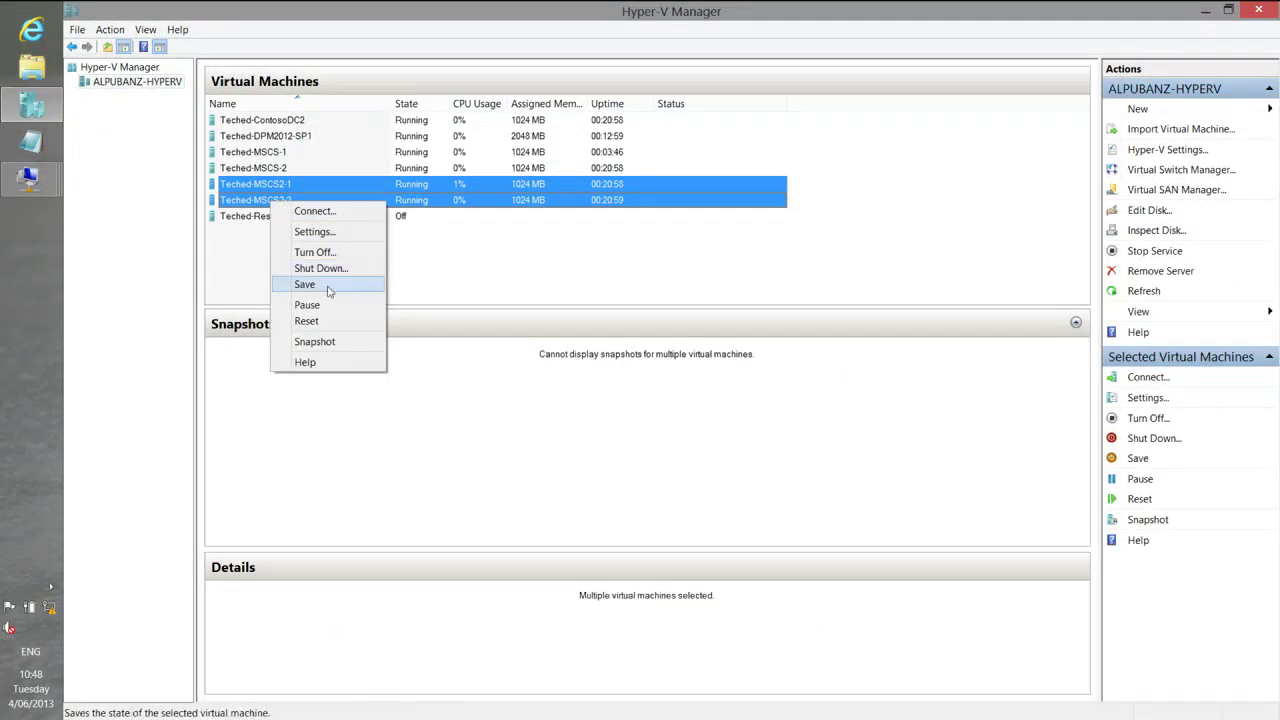
{"action": "left_click", "coordinate": [318, 254]}
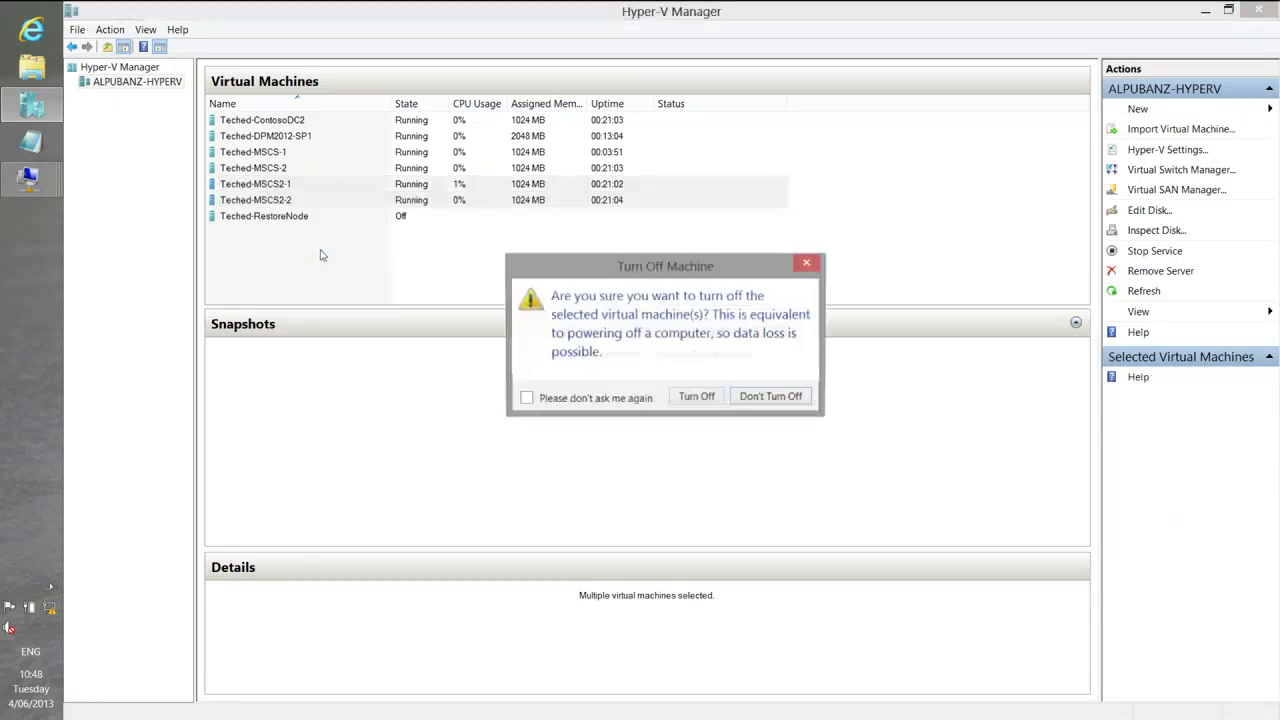
{"action": "left_click", "coordinate": [697, 398]}
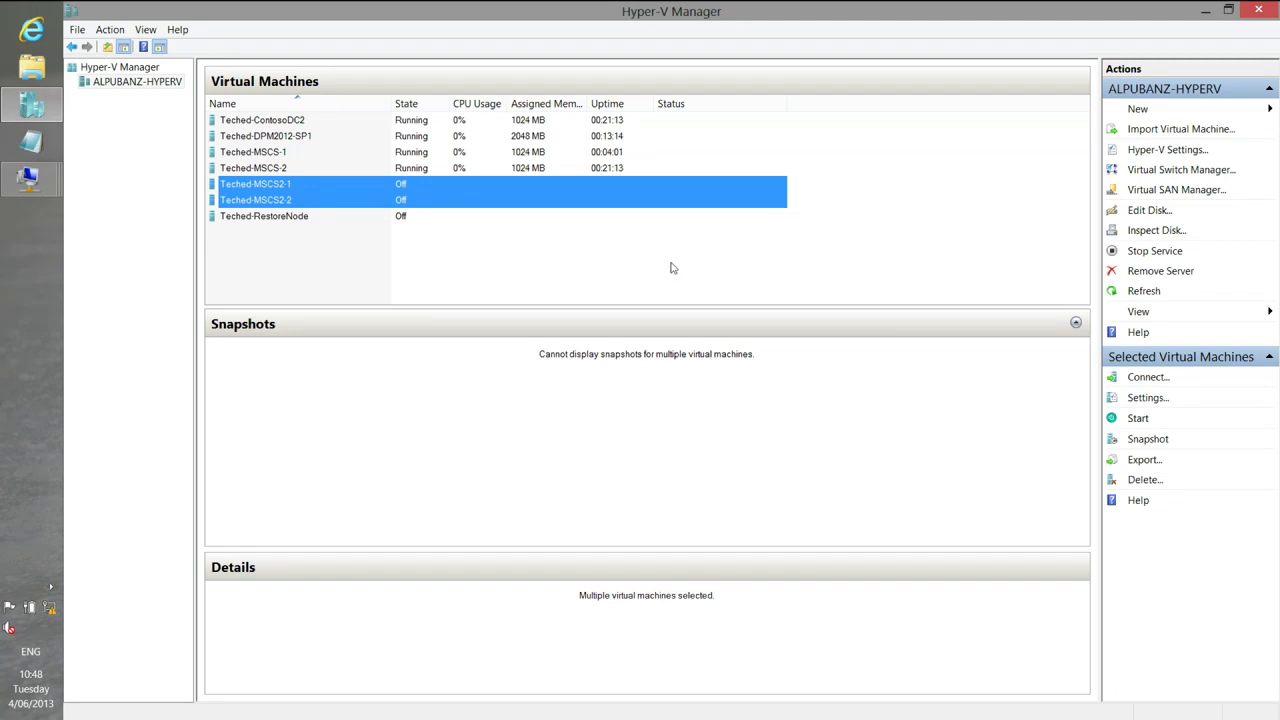
{"action": "left_click", "coordinate": [458, 272]}
{"action": "left_click", "coordinate": [300, 218]}
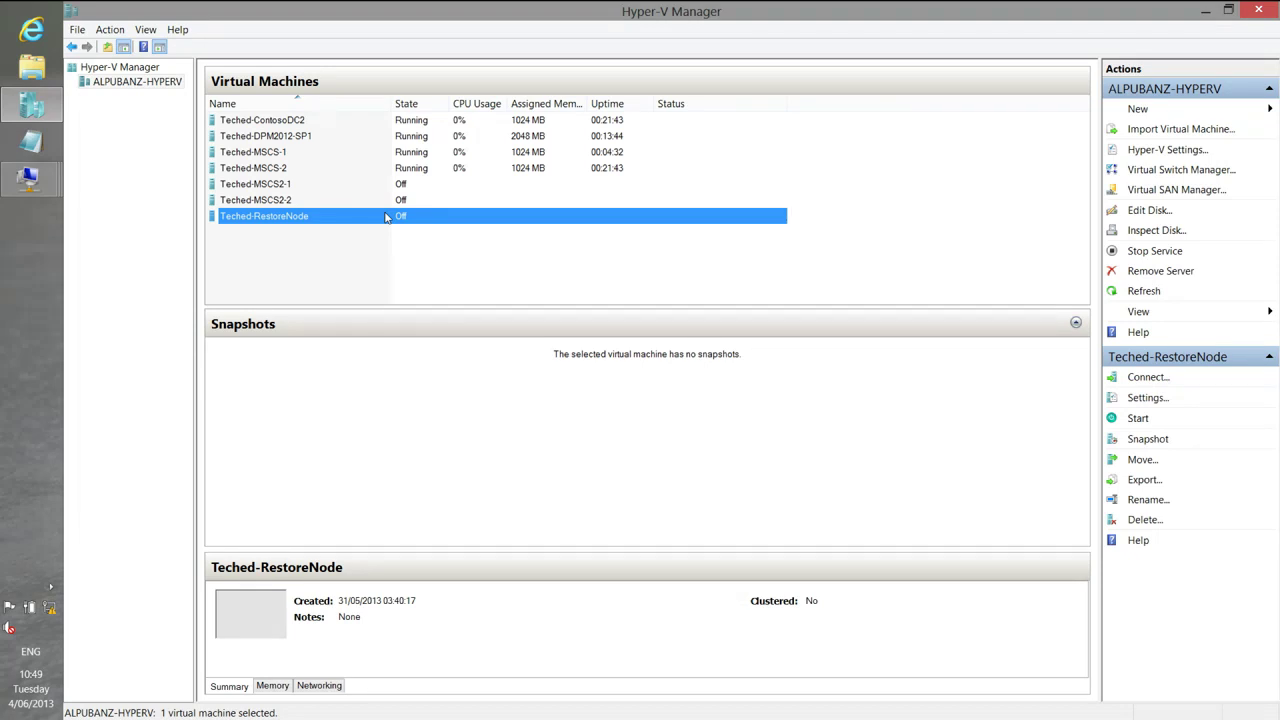
Step: Show Teched-RestoreNode's IDE hard drive path to restore.vhdx, then open the host's Local Disk (C:)
{"action": "right_click", "coordinate": [386, 218]}
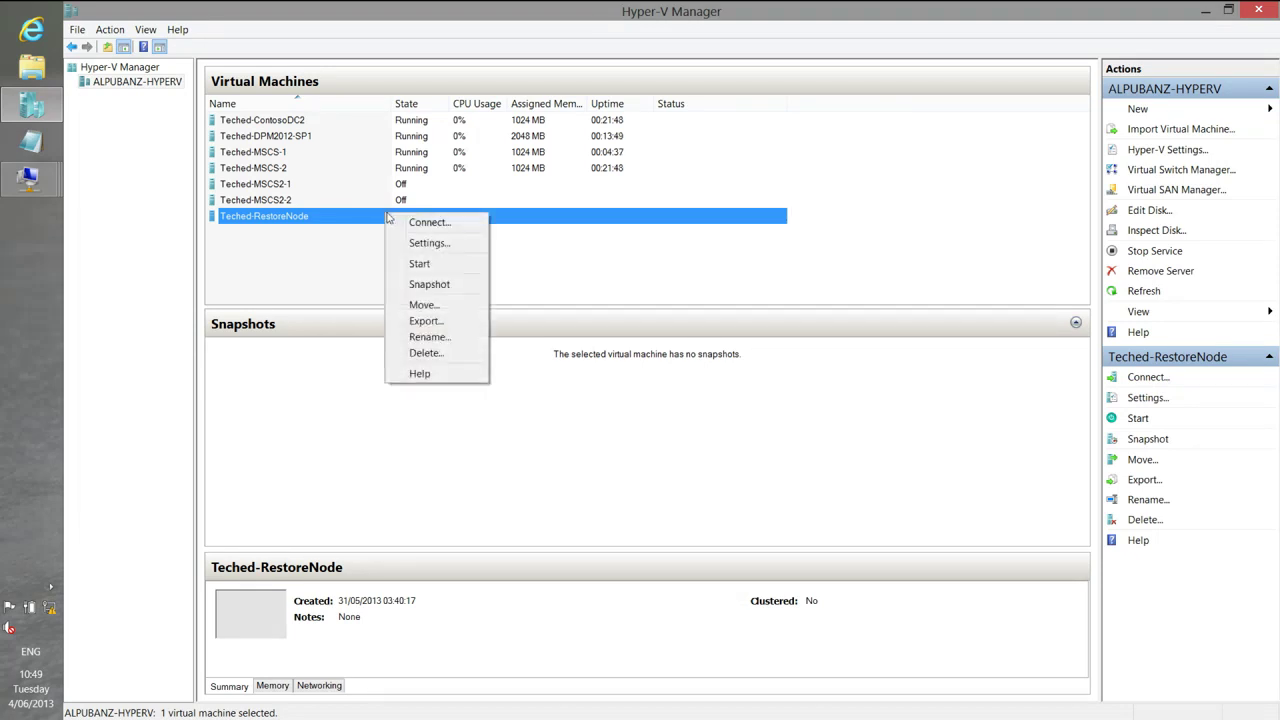
{"action": "left_click", "coordinate": [400, 243]}
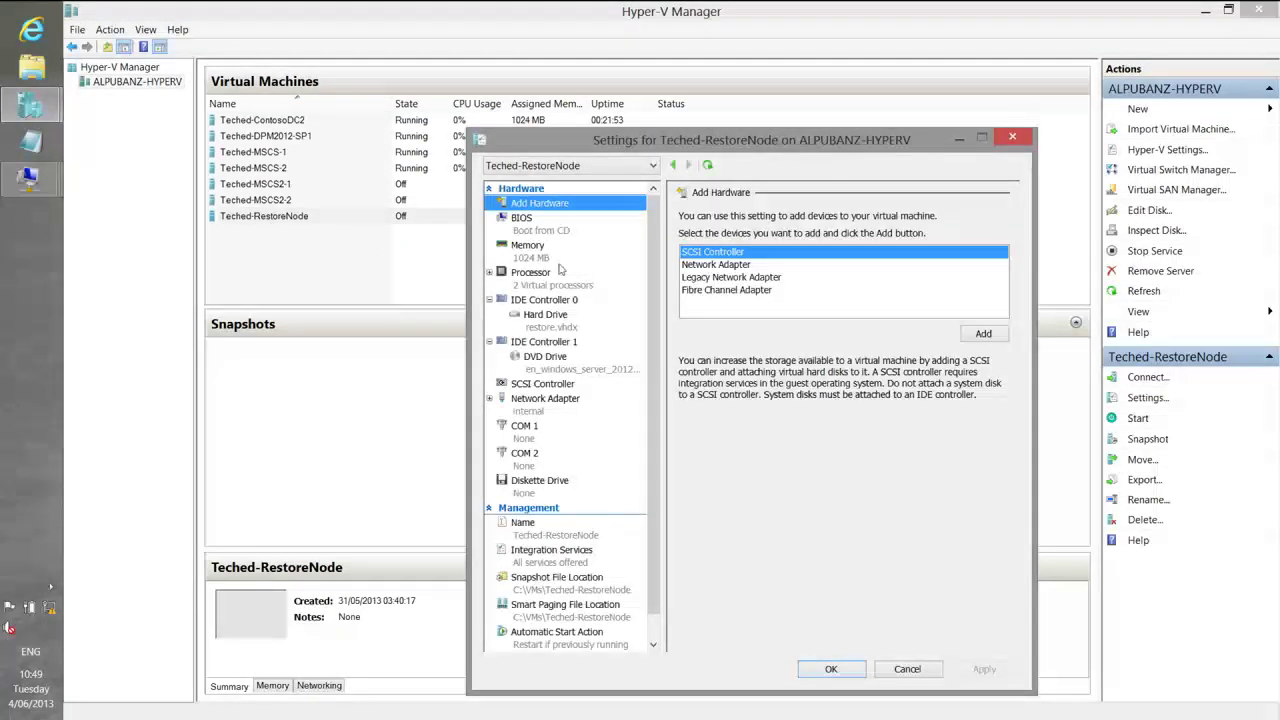
{"action": "left_click", "coordinate": [560, 322]}
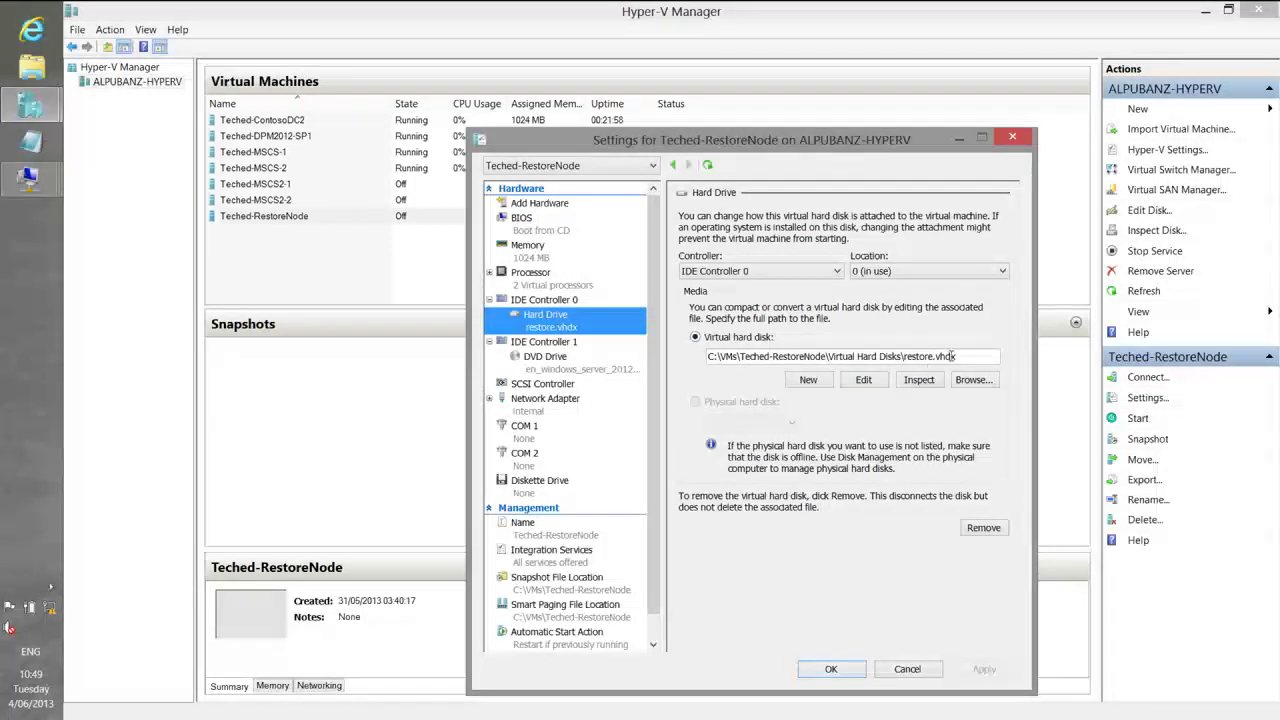
{"action": "left_click_drag", "start_coordinate": [952, 356], "coordinate": [517, 330]}
{"action": "left_click", "coordinate": [46, 70]}
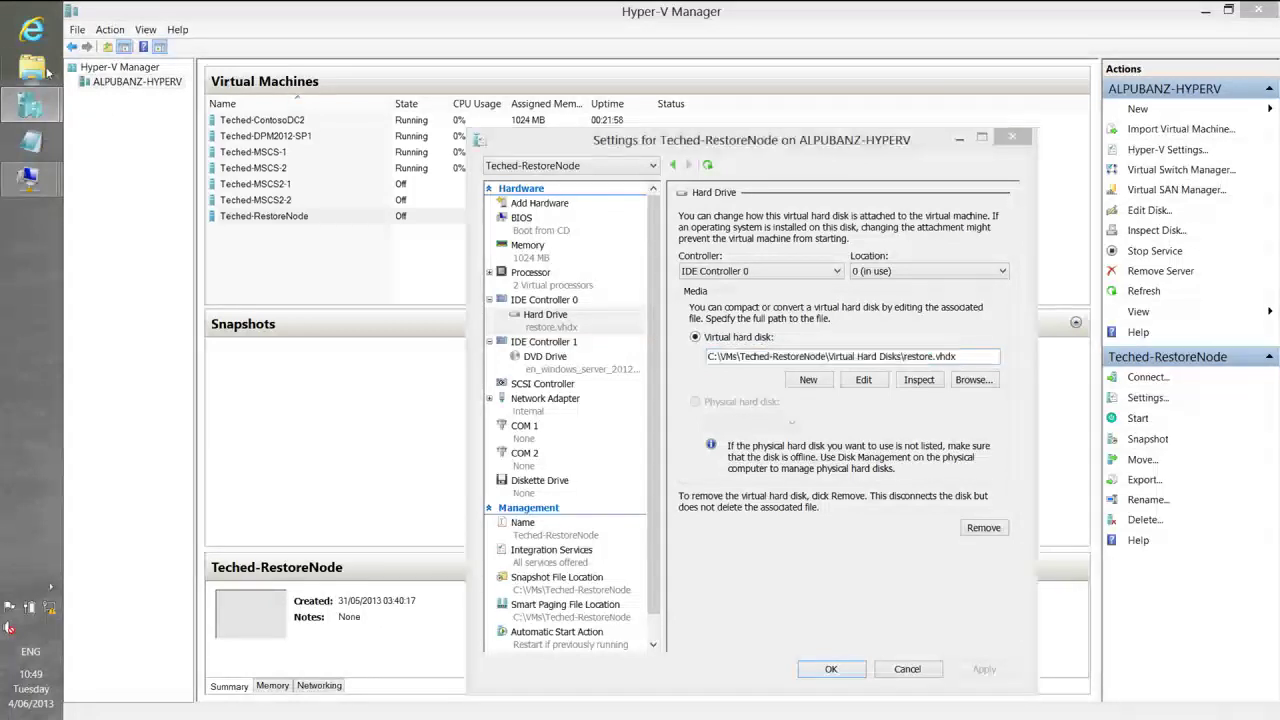
{"action": "left_click", "coordinate": [315, 500]}
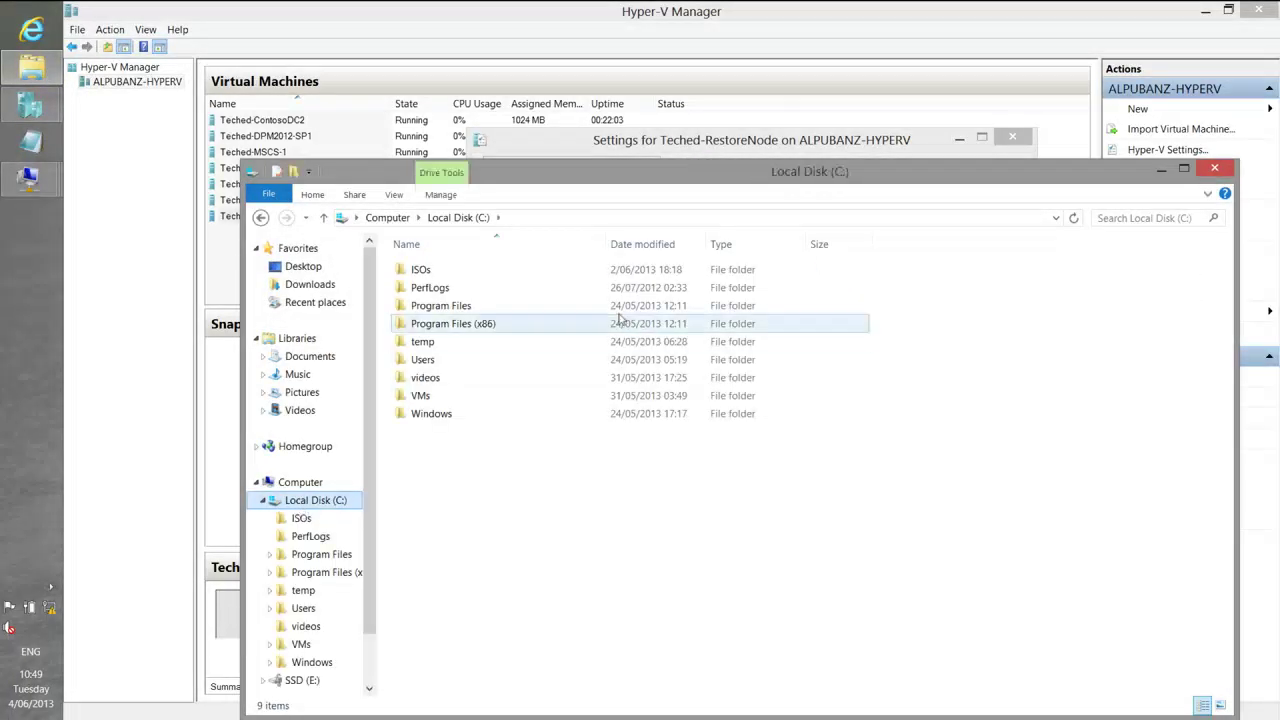
Step: Browse to C:\VMs\Teched-RestoreNode\Virtual Hard Disks and check restore.vhdx is only 4,096 KB
{"action": "double_click", "coordinate": [461, 396]}
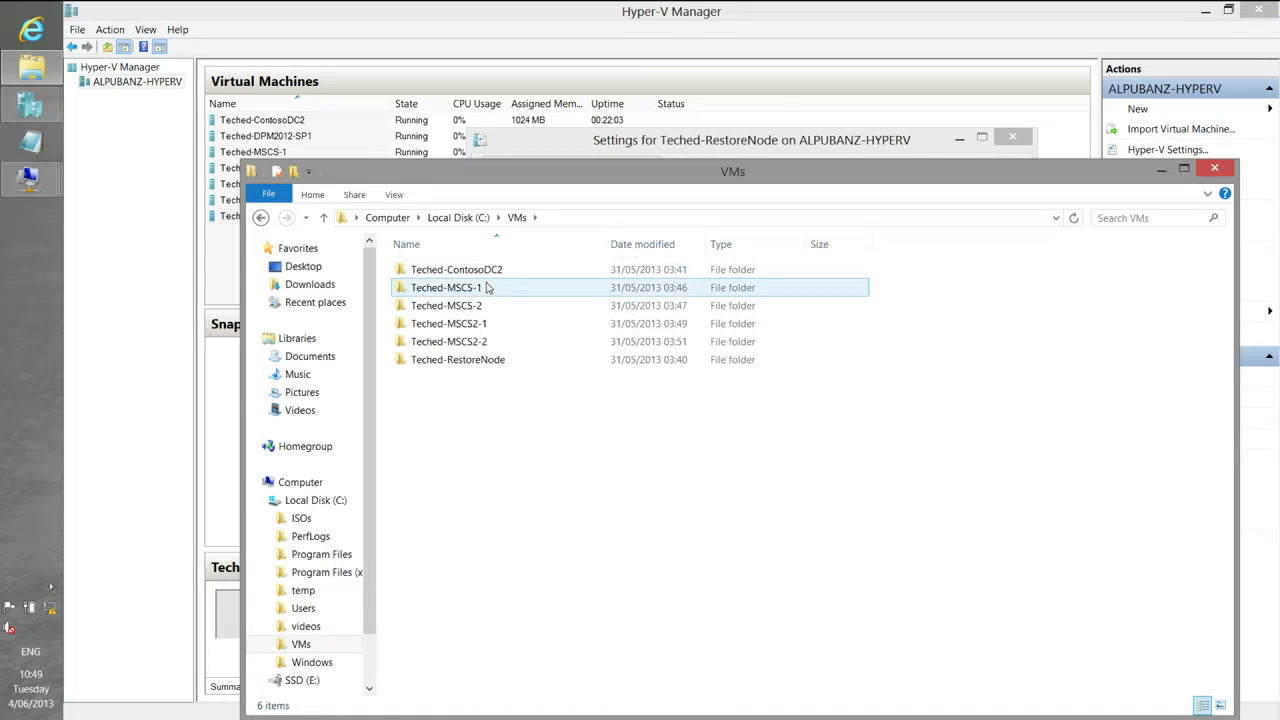
{"action": "double_click", "coordinate": [485, 359]}
{"action": "double_click", "coordinate": [479, 274]}
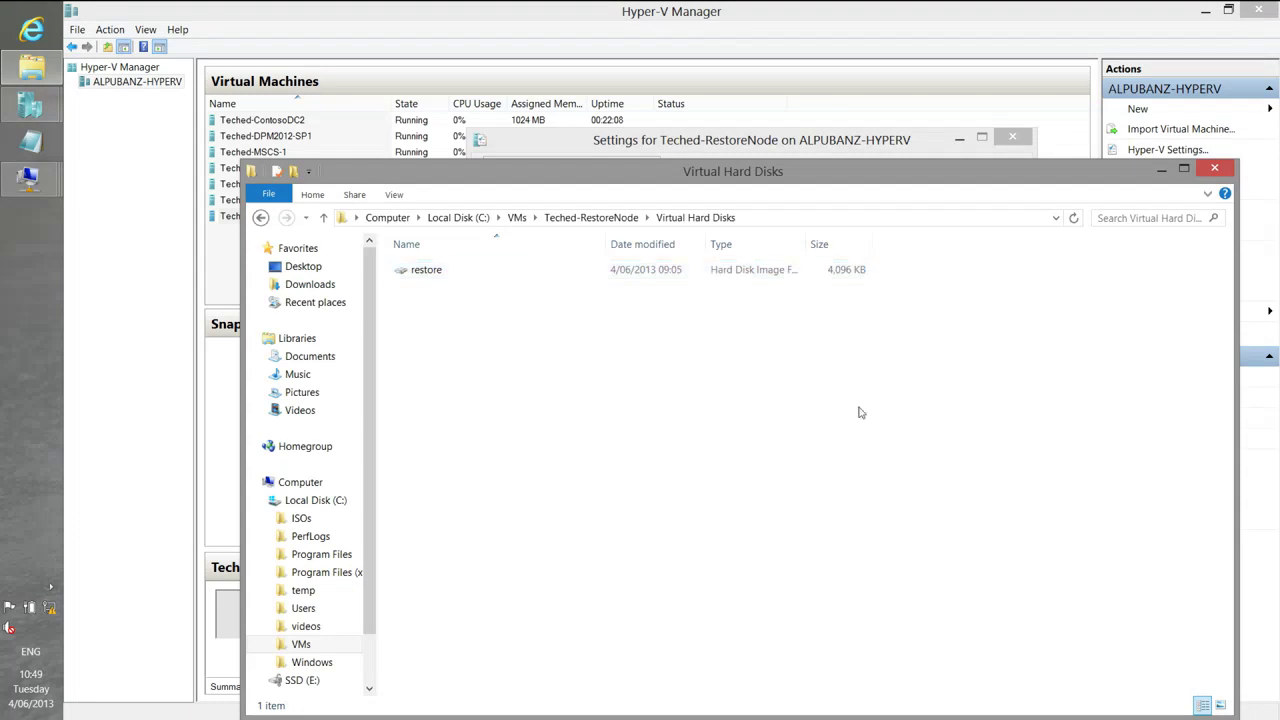
{"action": "key", "text": "super"}
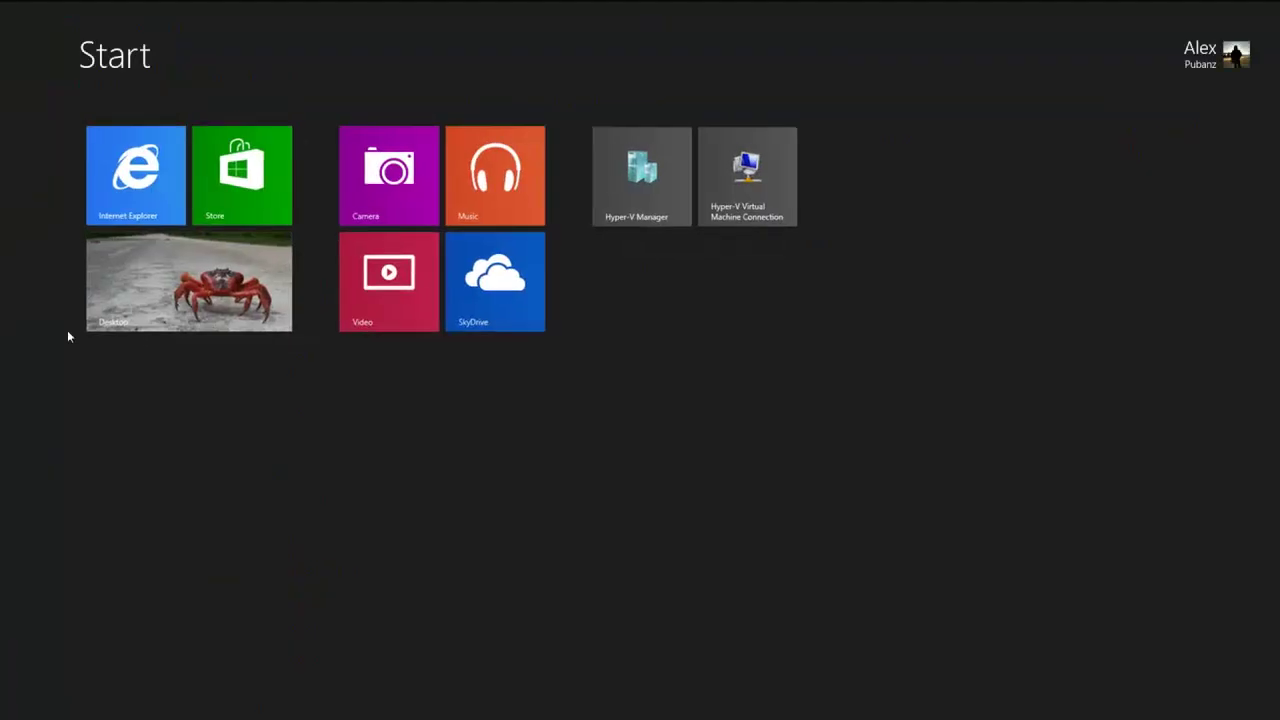
{"action": "left_click", "coordinate": [158, 320]}
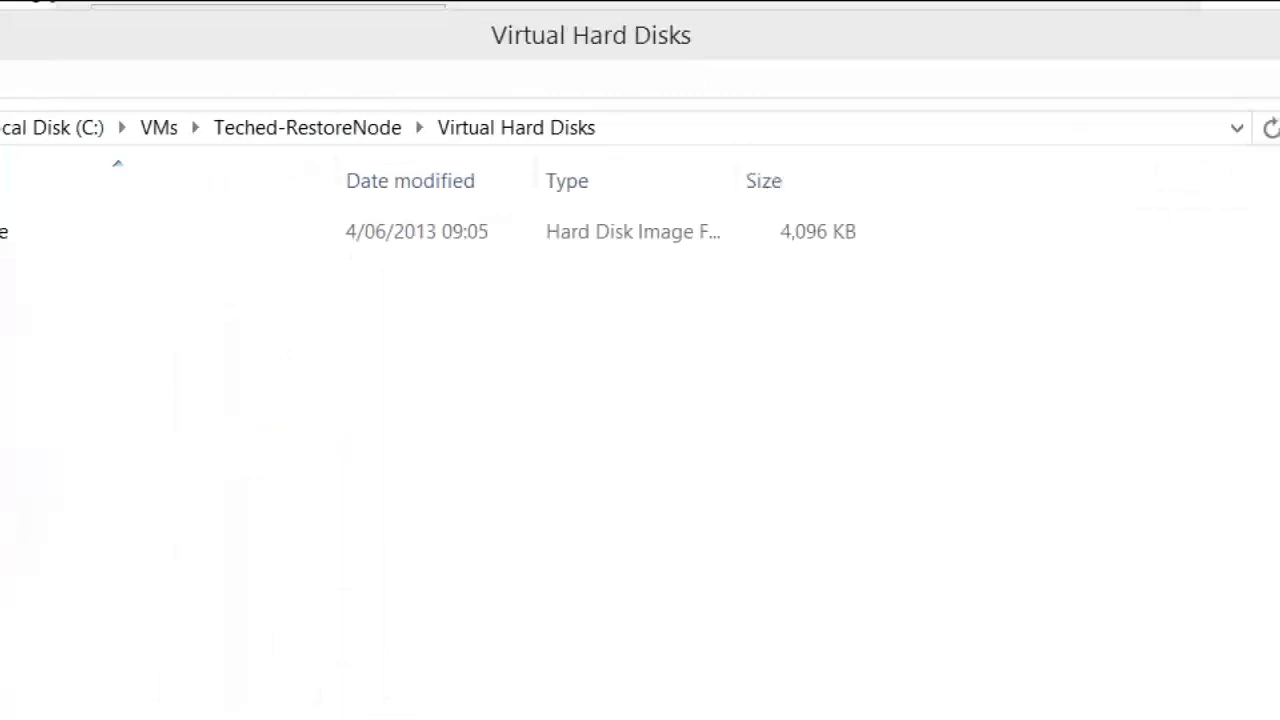
{"action": "left_click_drag", "start_coordinate": [843, 245], "coordinate": [903, 302]}
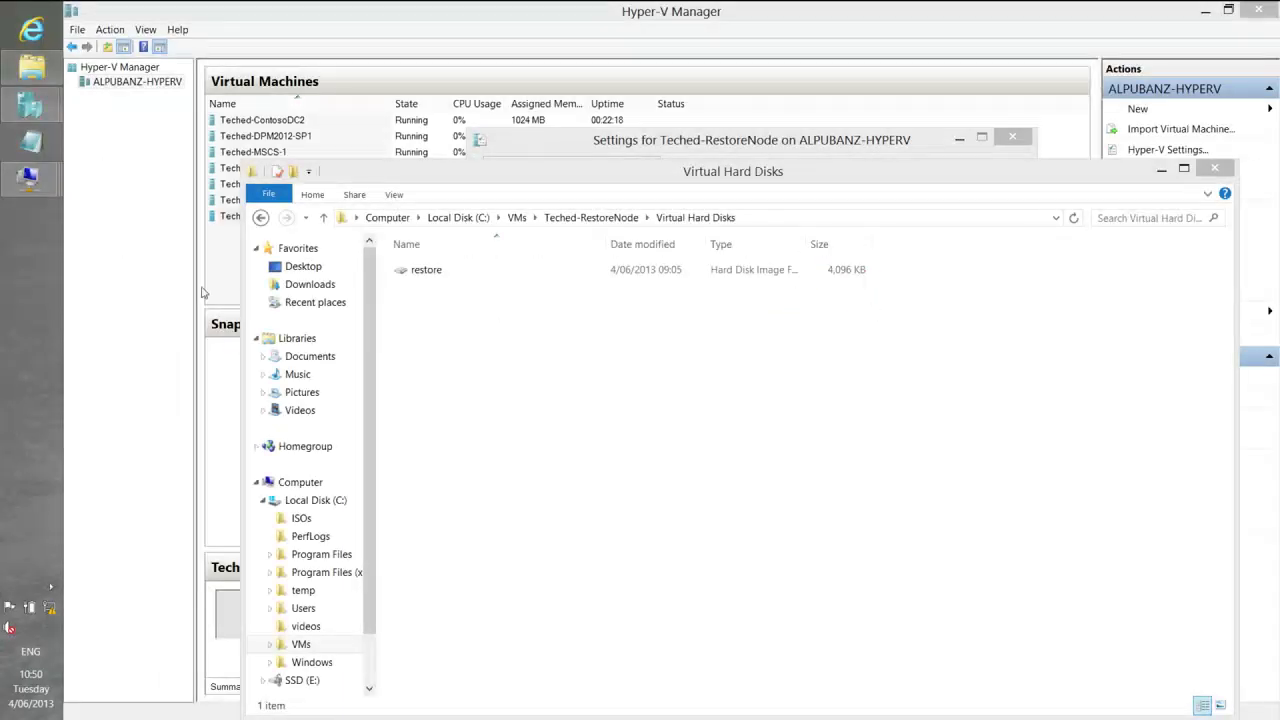
Step: Check Teched-RestoreNode's DVD drive holds the Windows Server 2012 ISO, then start the VM
{"action": "left_click", "coordinate": [132, 272]}
{"action": "right_click", "coordinate": [312, 224]}
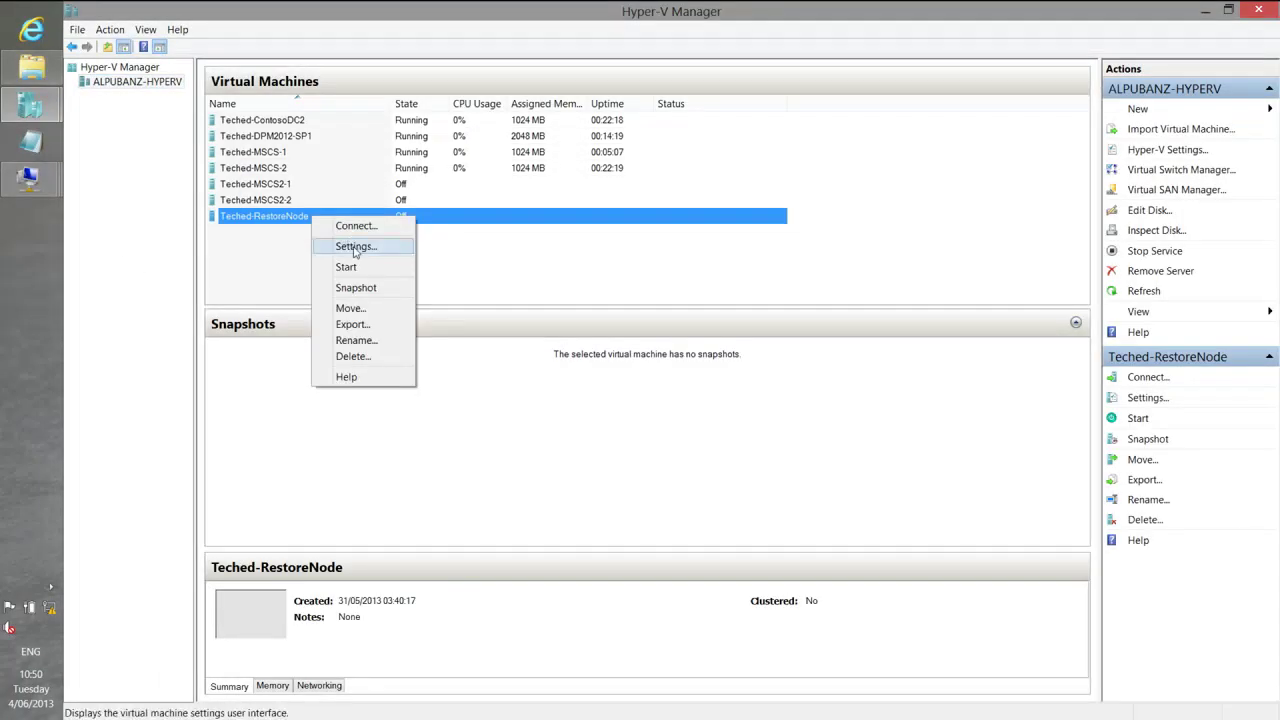
{"action": "left_click", "coordinate": [357, 247]}
{"action": "left_click", "coordinate": [546, 368]}
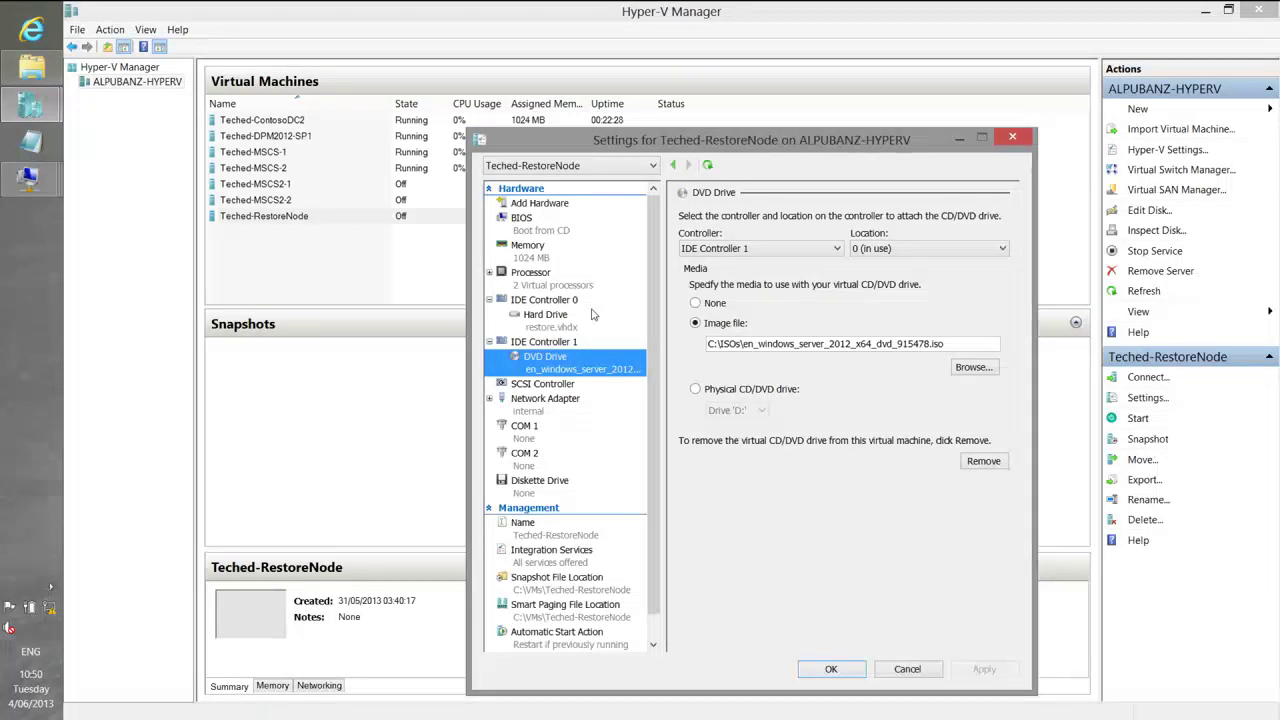
{"action": "key", "text": "Escape"}
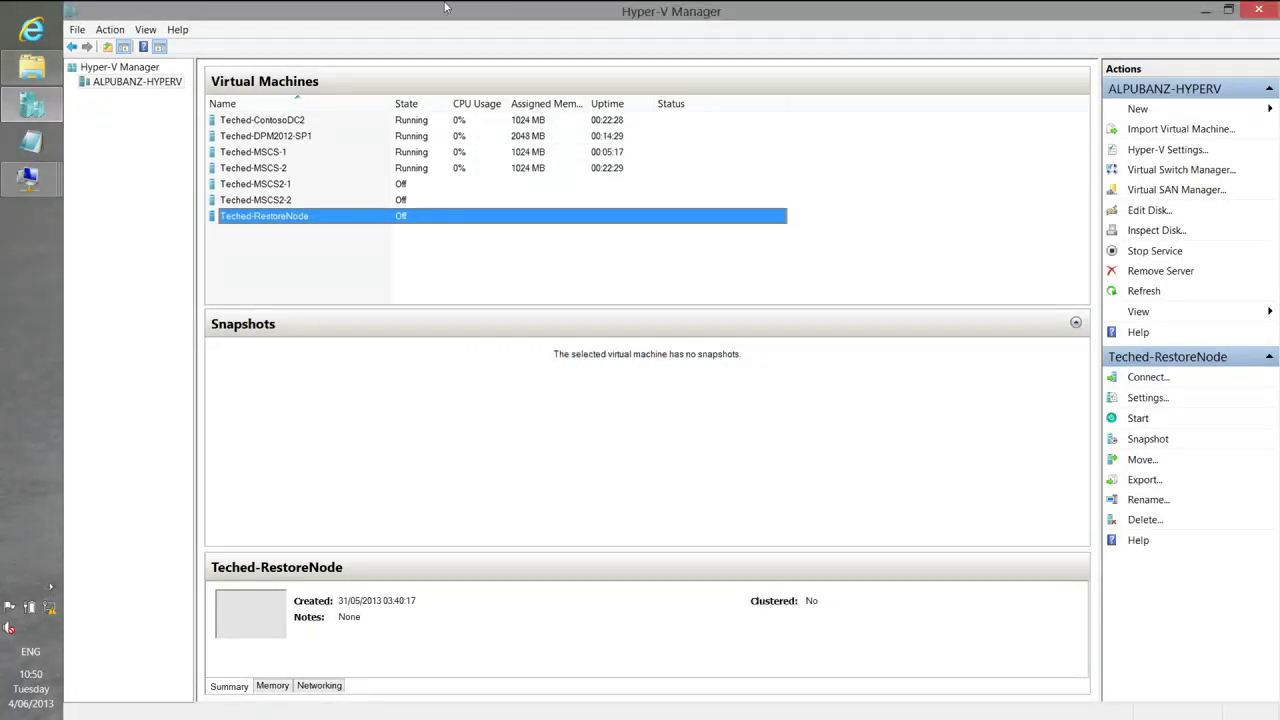
{"action": "right_click", "coordinate": [377, 215]}
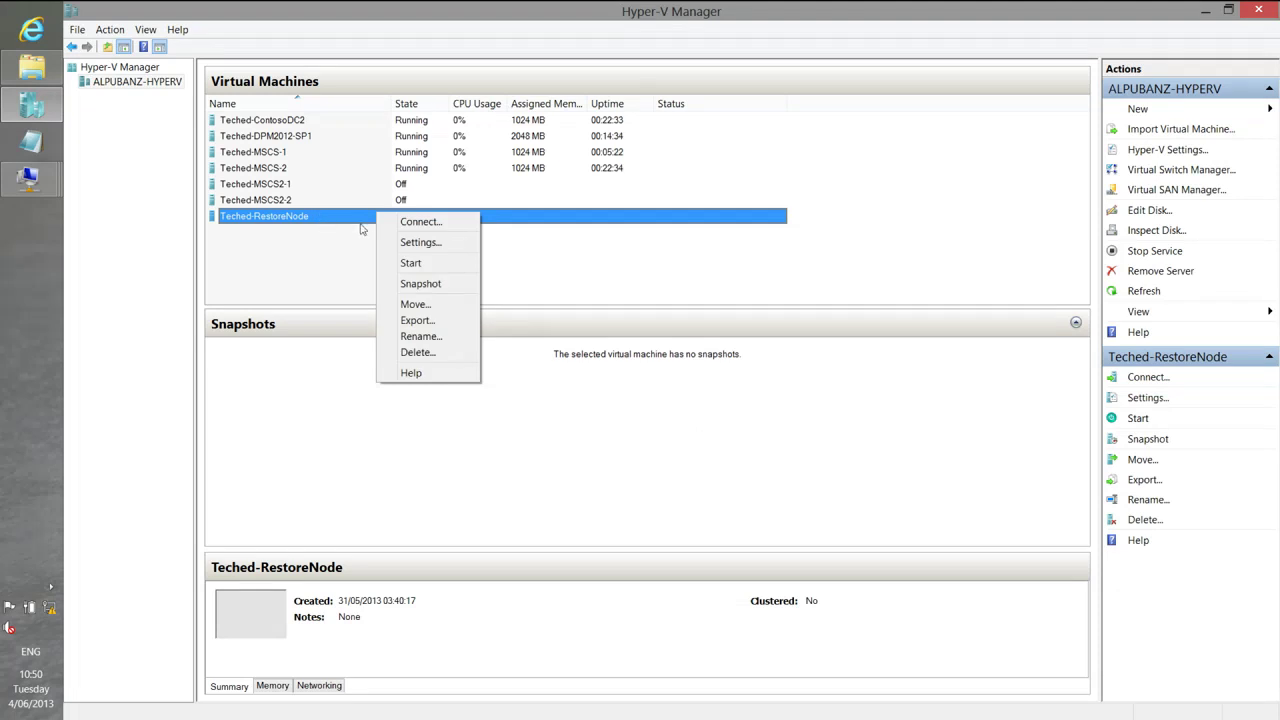
{"action": "left_click", "coordinate": [411, 263]}
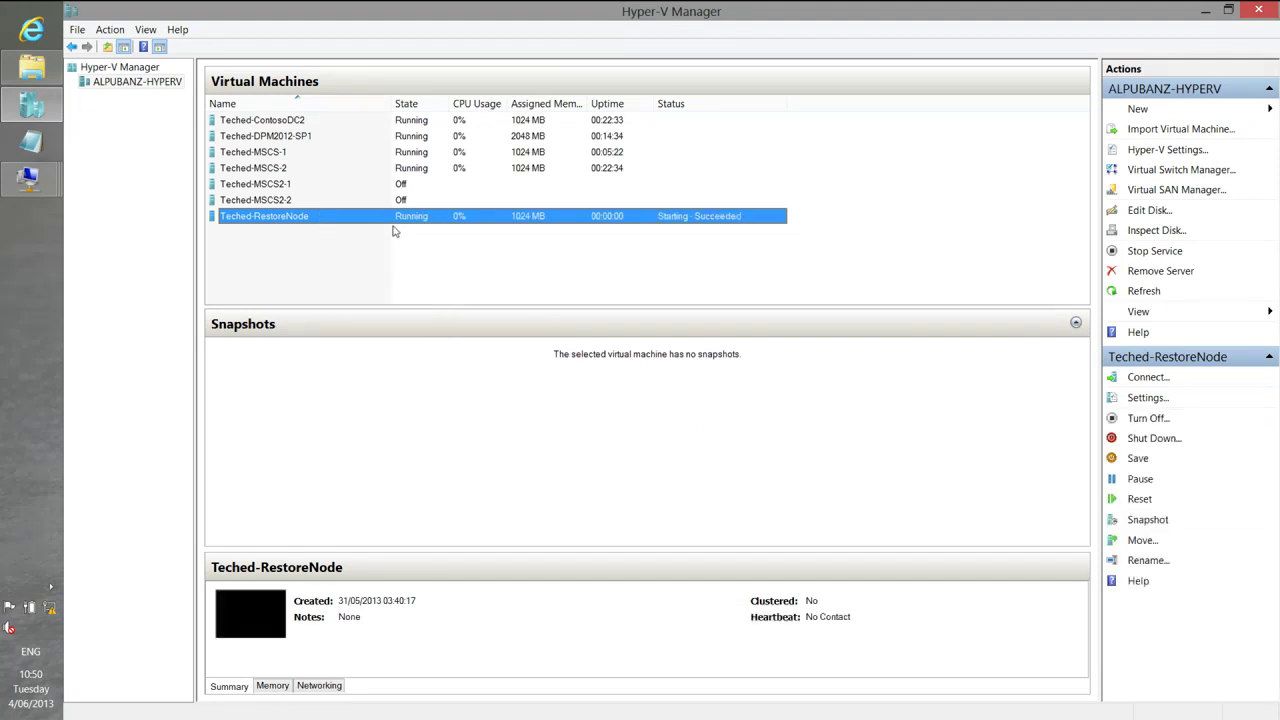
Step: Connect to Teched-RestoreNode's console and reposition the window to show the Setup language screen
{"action": "double_click", "coordinate": [388, 218]}
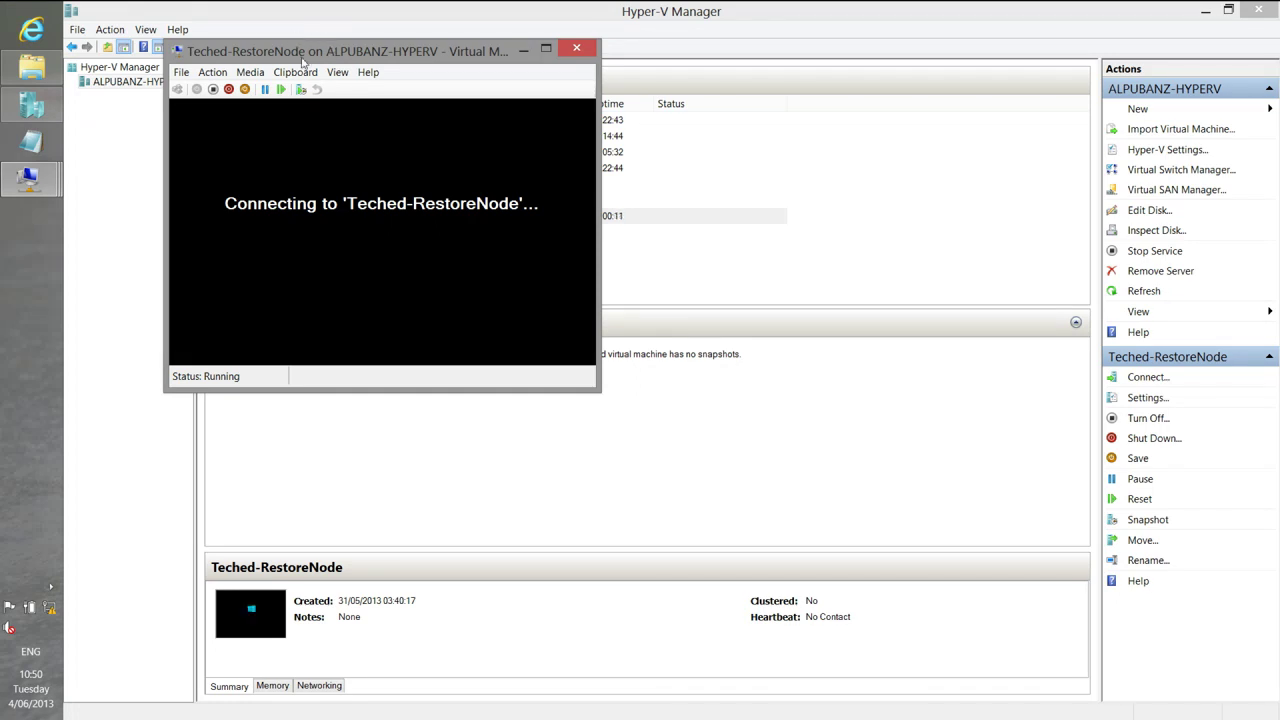
{"action": "left_click_drag", "start_coordinate": [303, 62], "coordinate": [516, 193]}
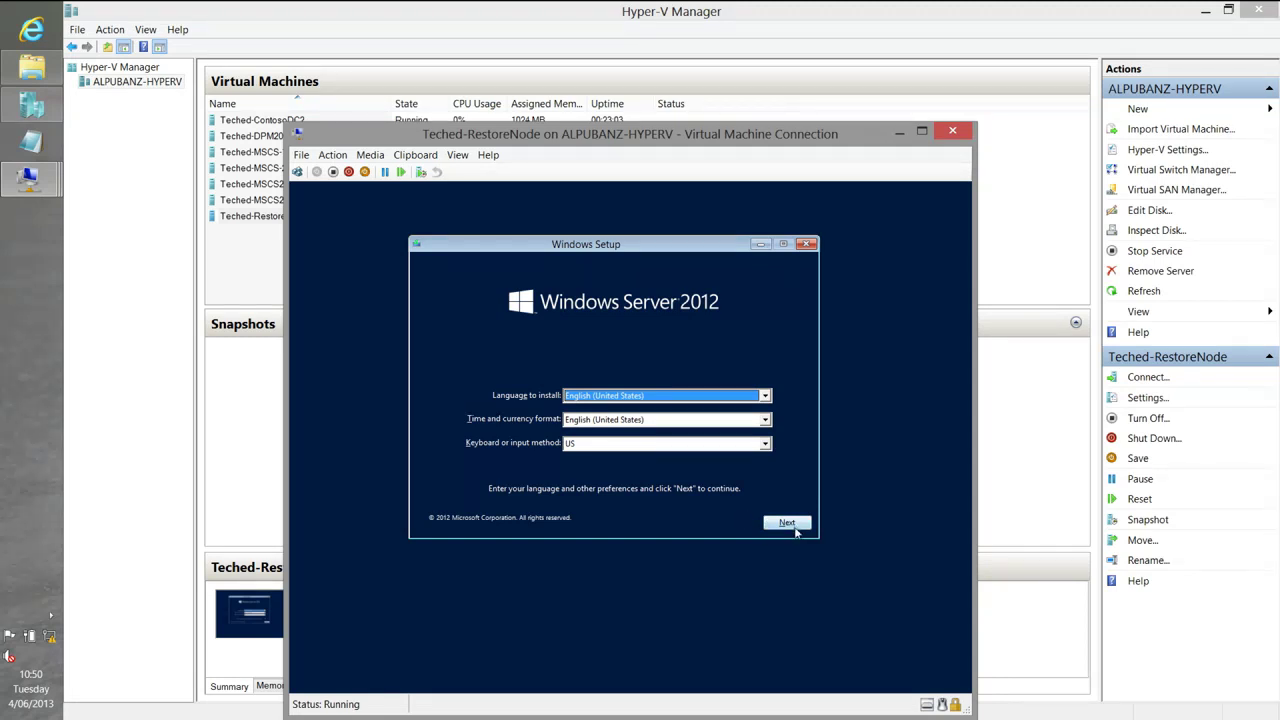
Step: Go from Windows Setup to Repair your computer > Troubleshoot > System Image Recovery
{"action": "left_click", "coordinate": [788, 523]}
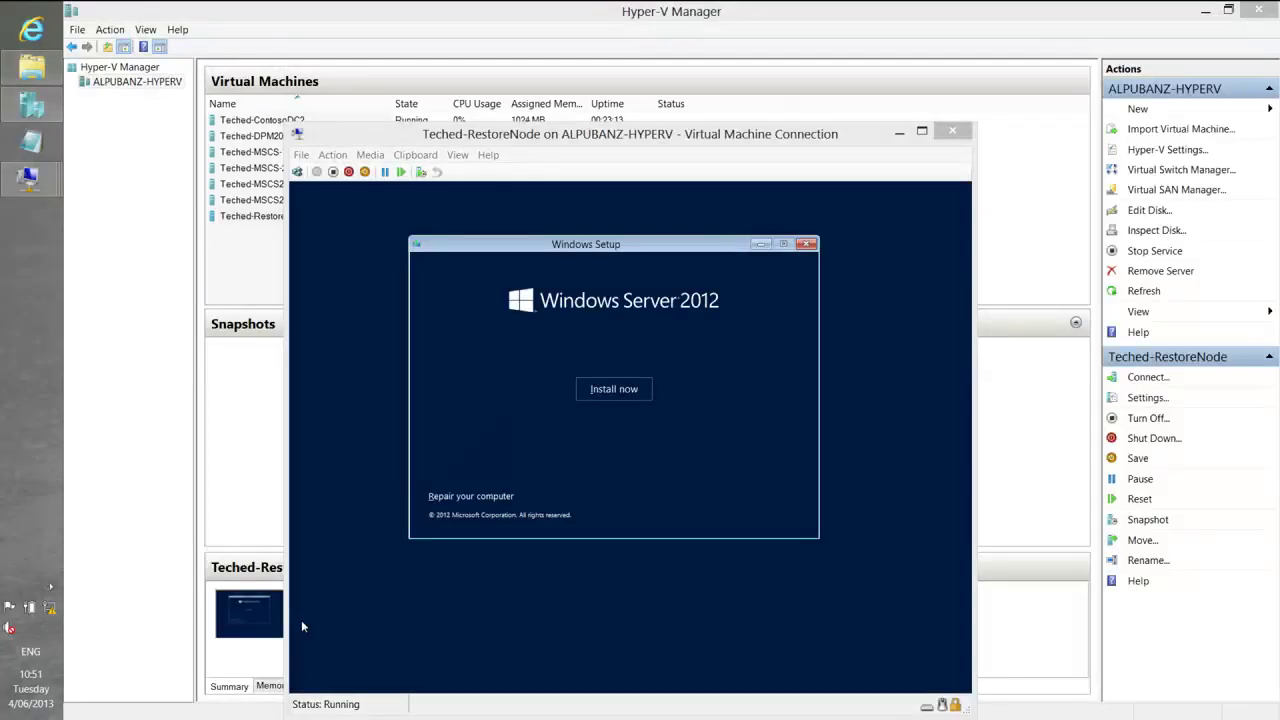
{"action": "left_click", "coordinate": [470, 506]}
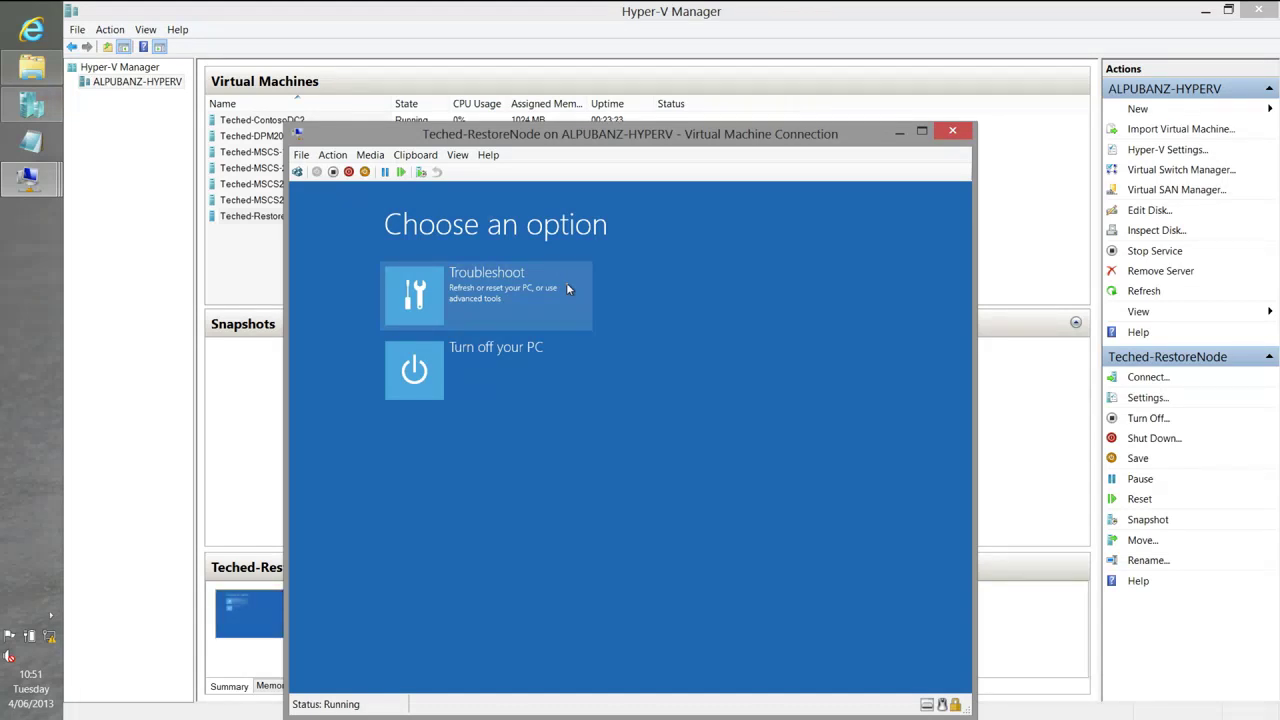
{"action": "left_click", "coordinate": [566, 287]}
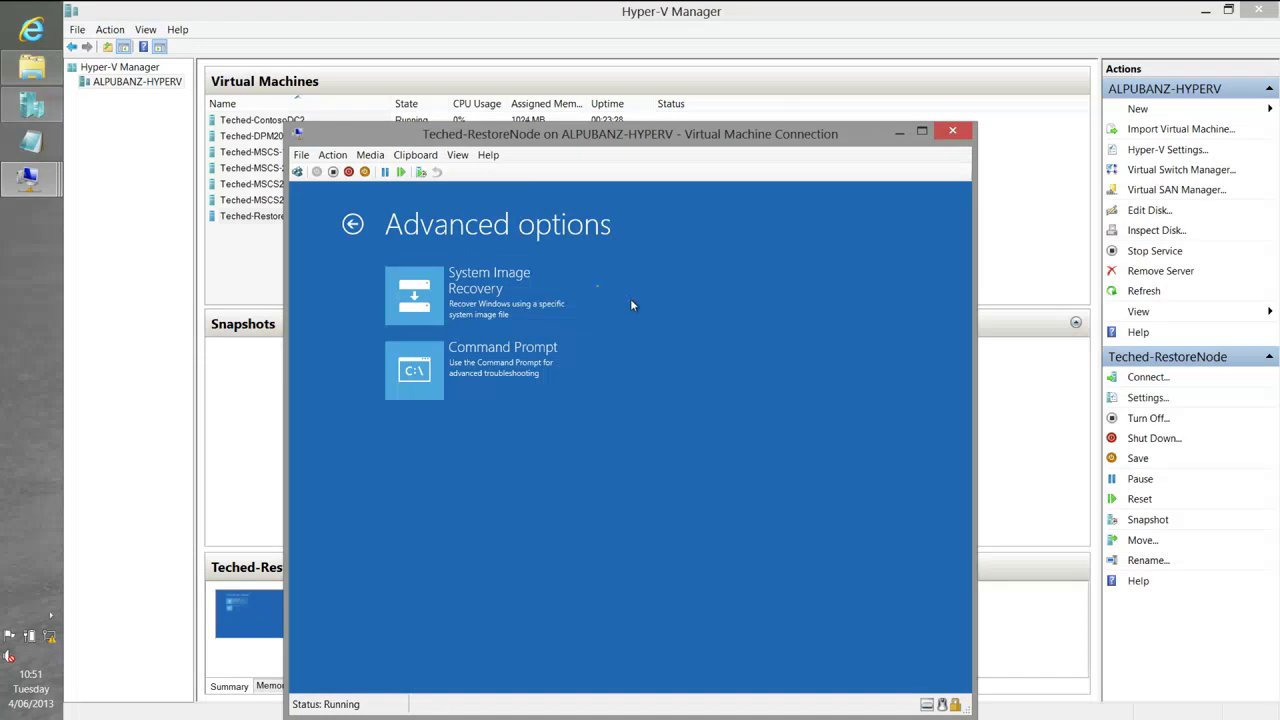
{"action": "left_click", "coordinate": [537, 297]}
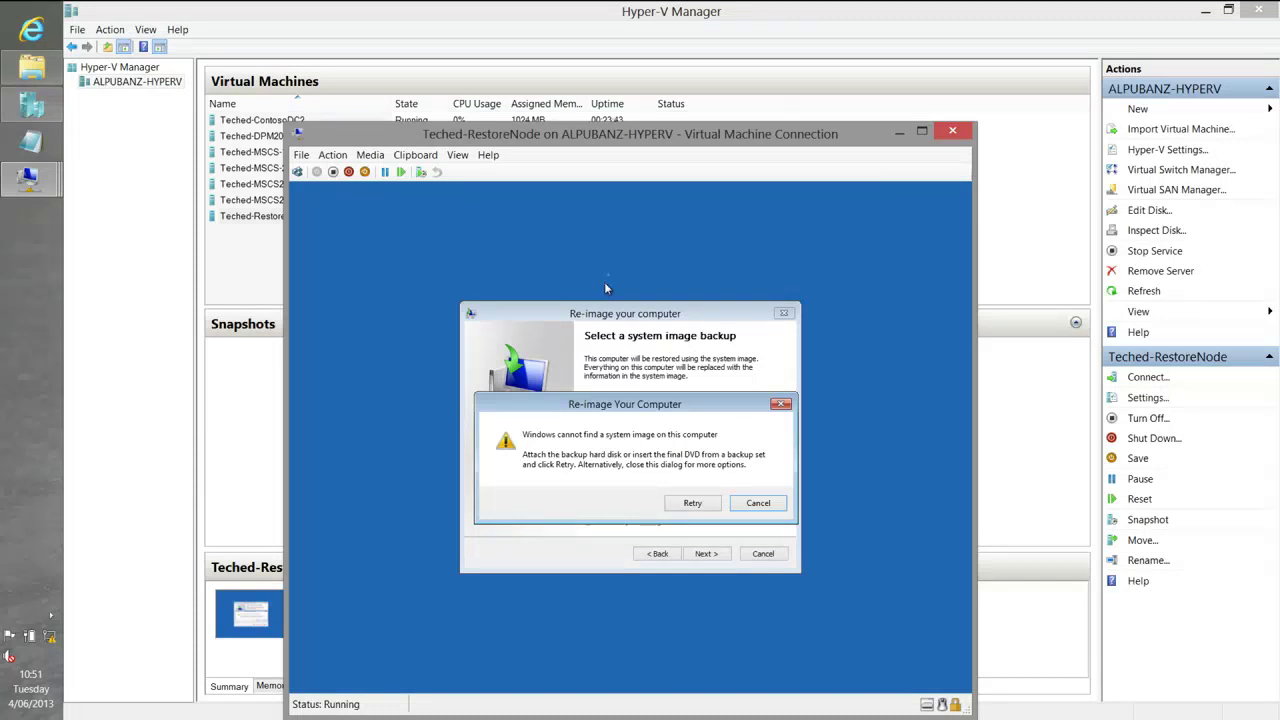
Step: Dismiss the missing-image warning and open the Advanced options on the backup location page
{"action": "left_click", "coordinate": [770, 507]}
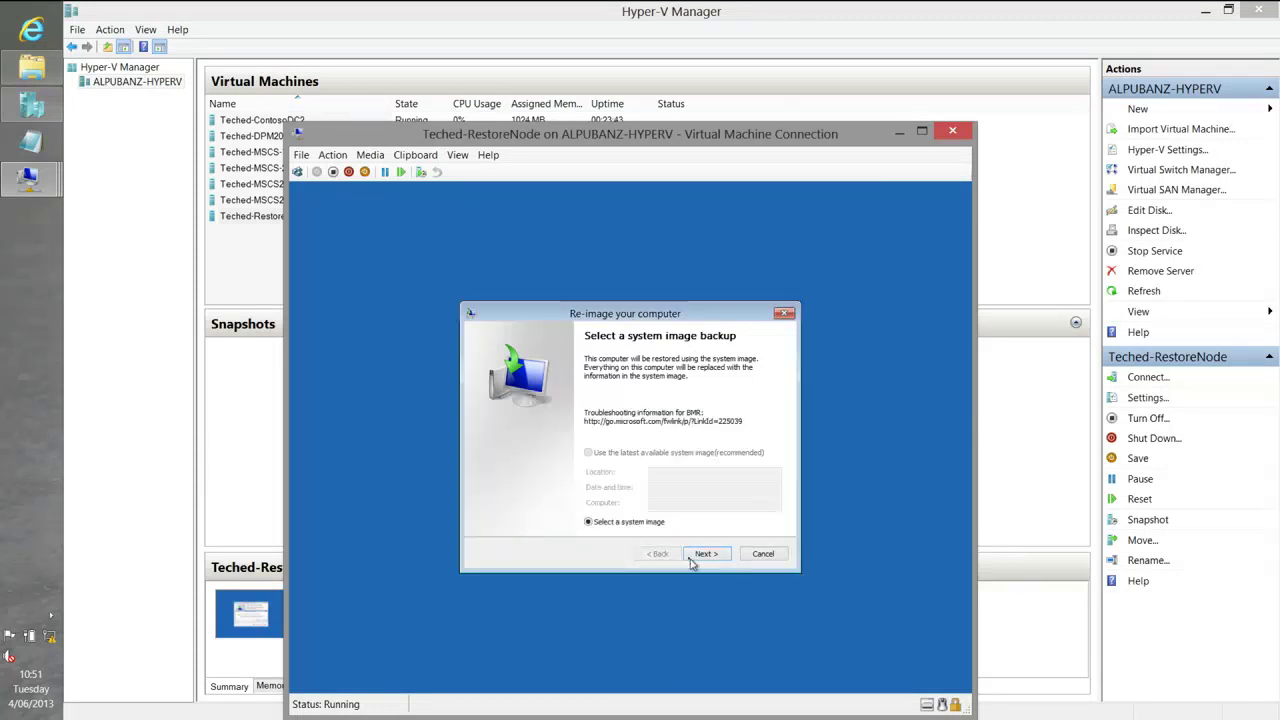
{"action": "left_click", "coordinate": [703, 556]}
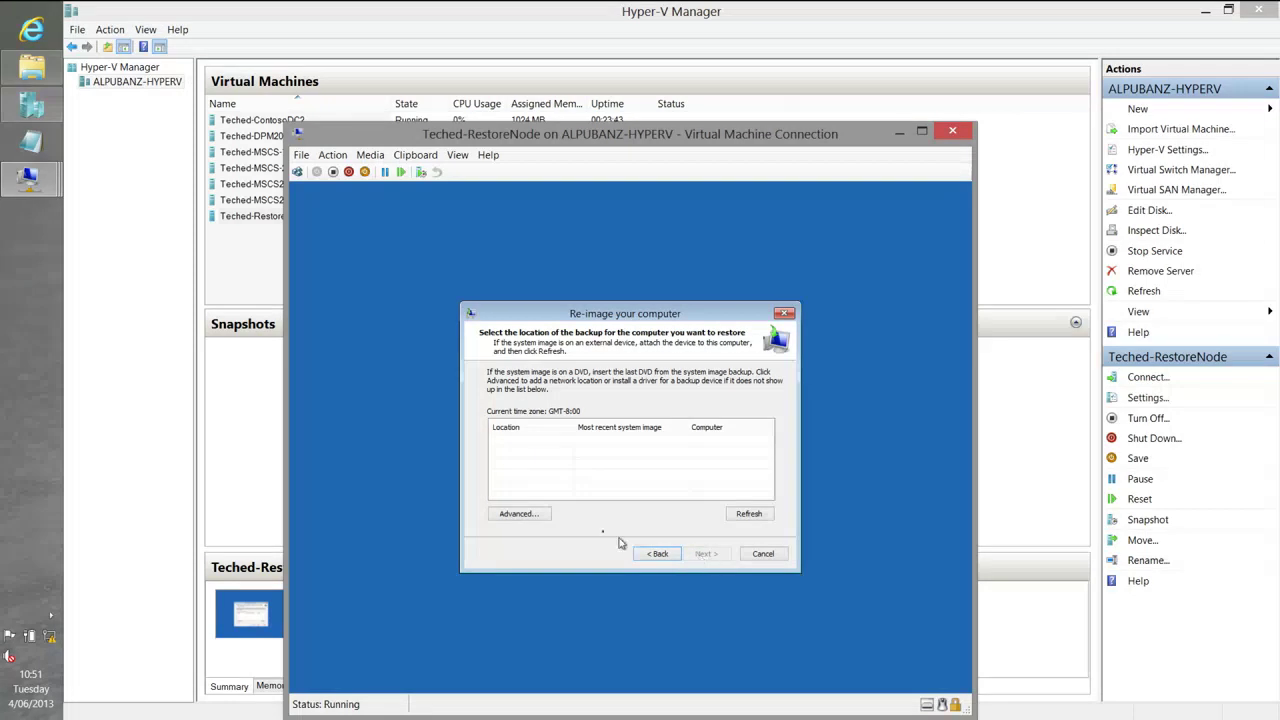
{"action": "left_click", "coordinate": [535, 516]}
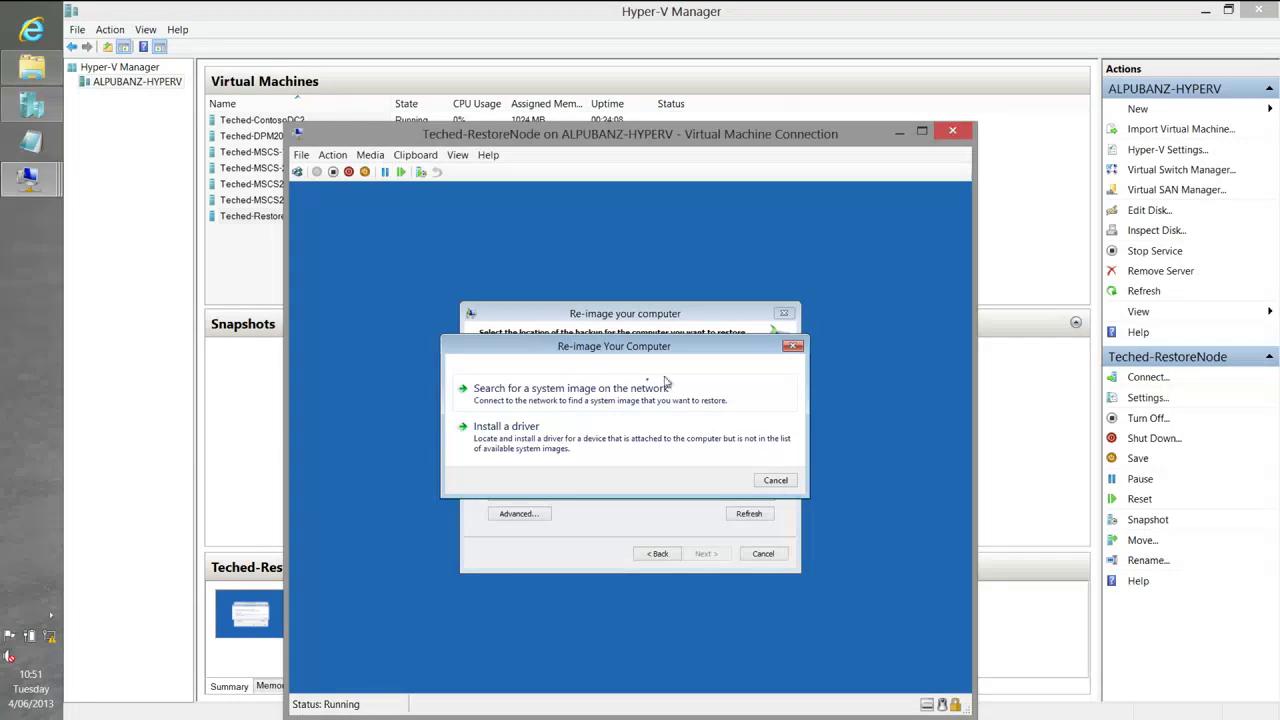
Step: Search the \\dpm-2012sp1\restore network share for a system image, supplying domain credentials
{"action": "left_click", "coordinate": [624, 398]}
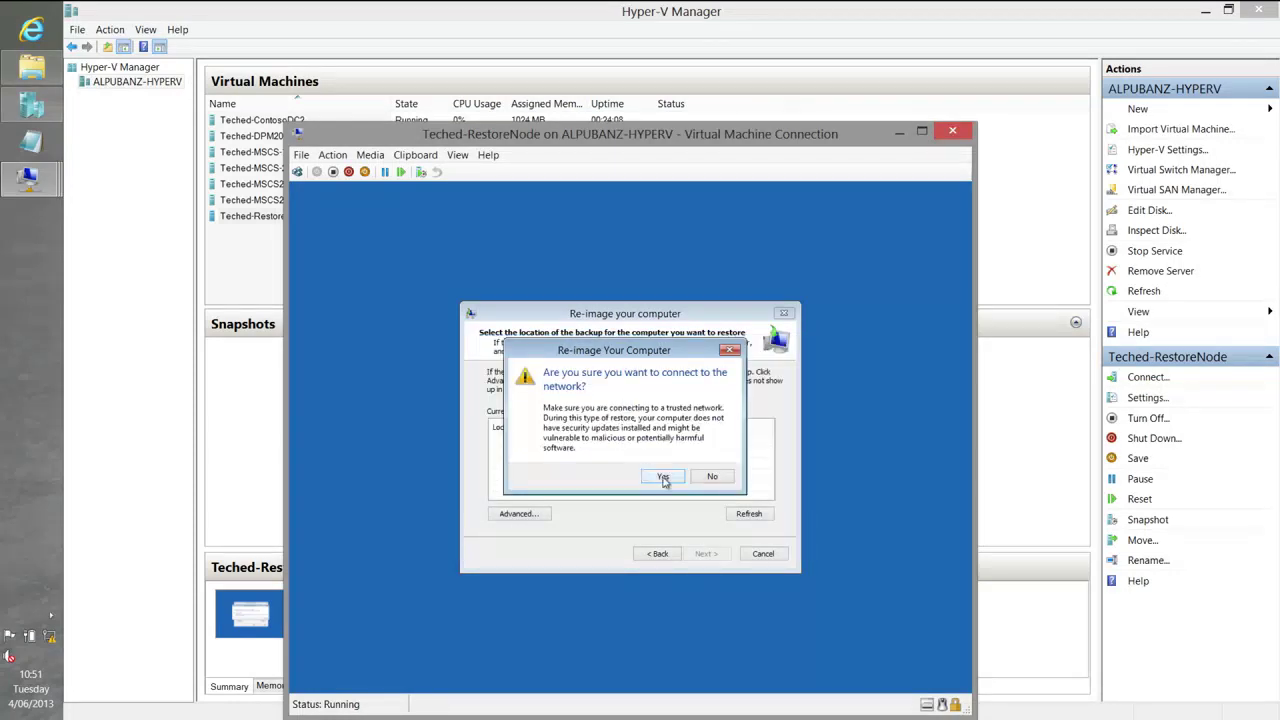
{"action": "left_click", "coordinate": [664, 478]}
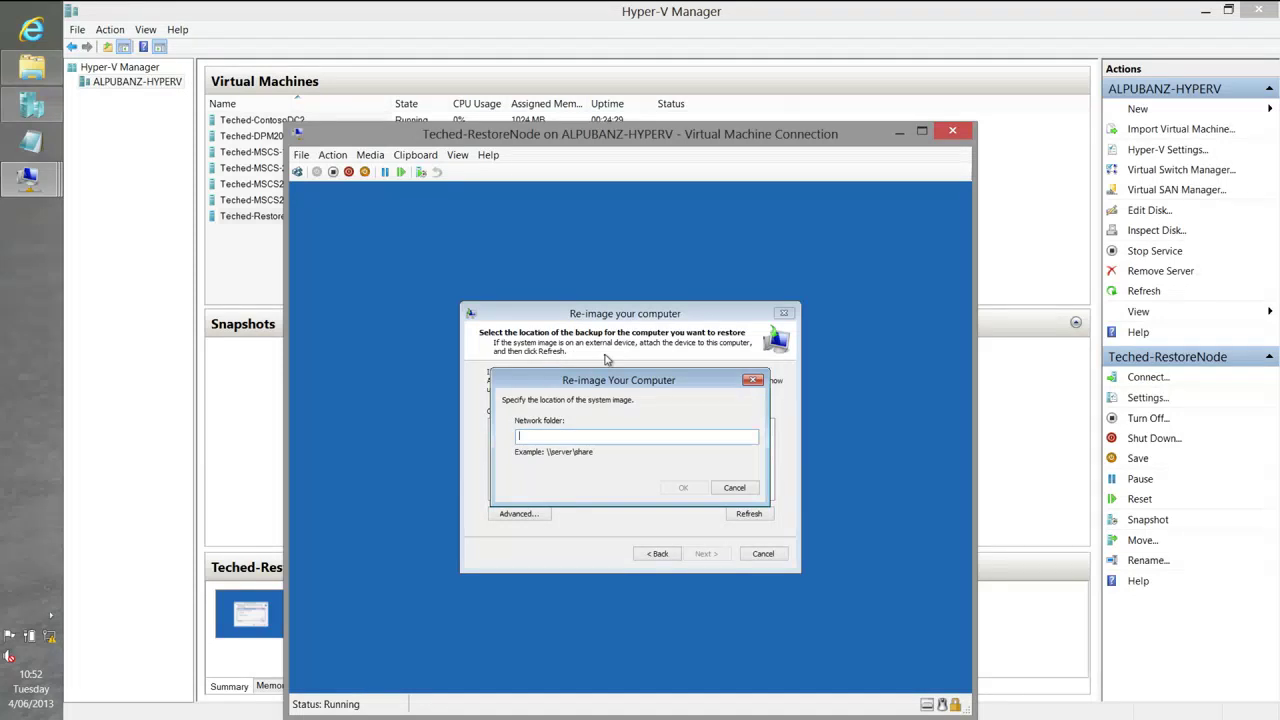
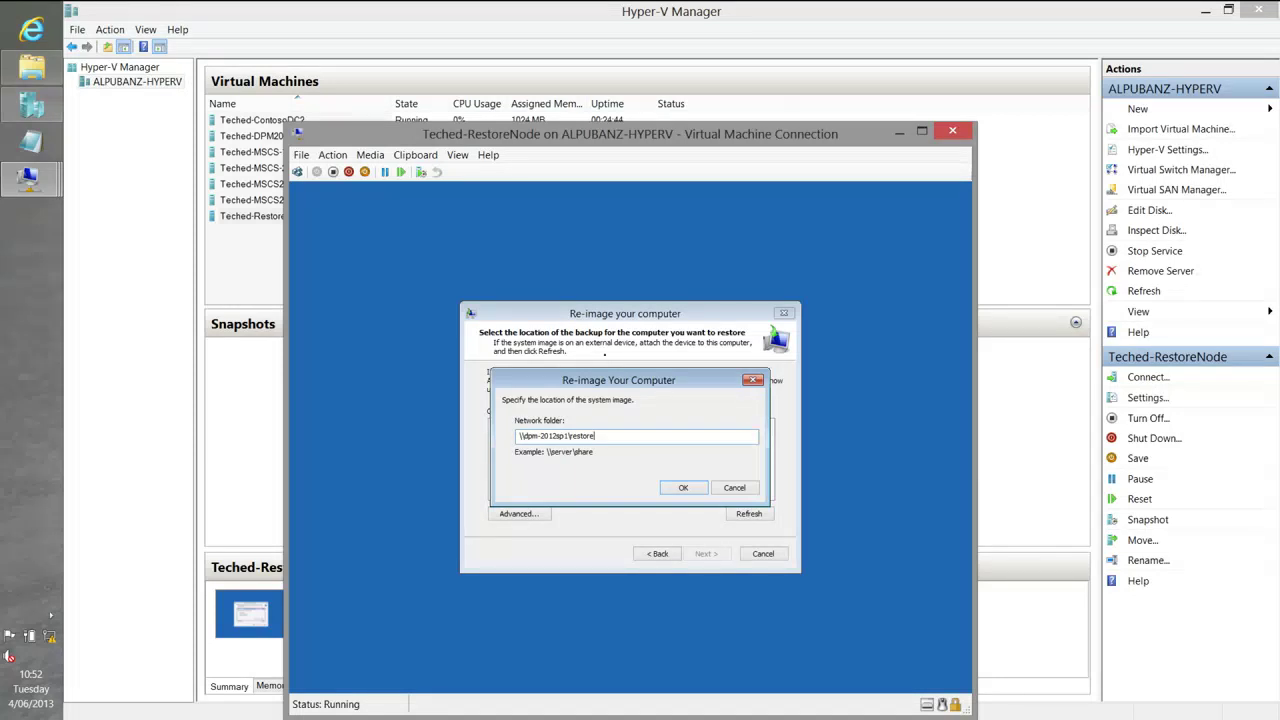
{"action": "key", "text": "Return"}
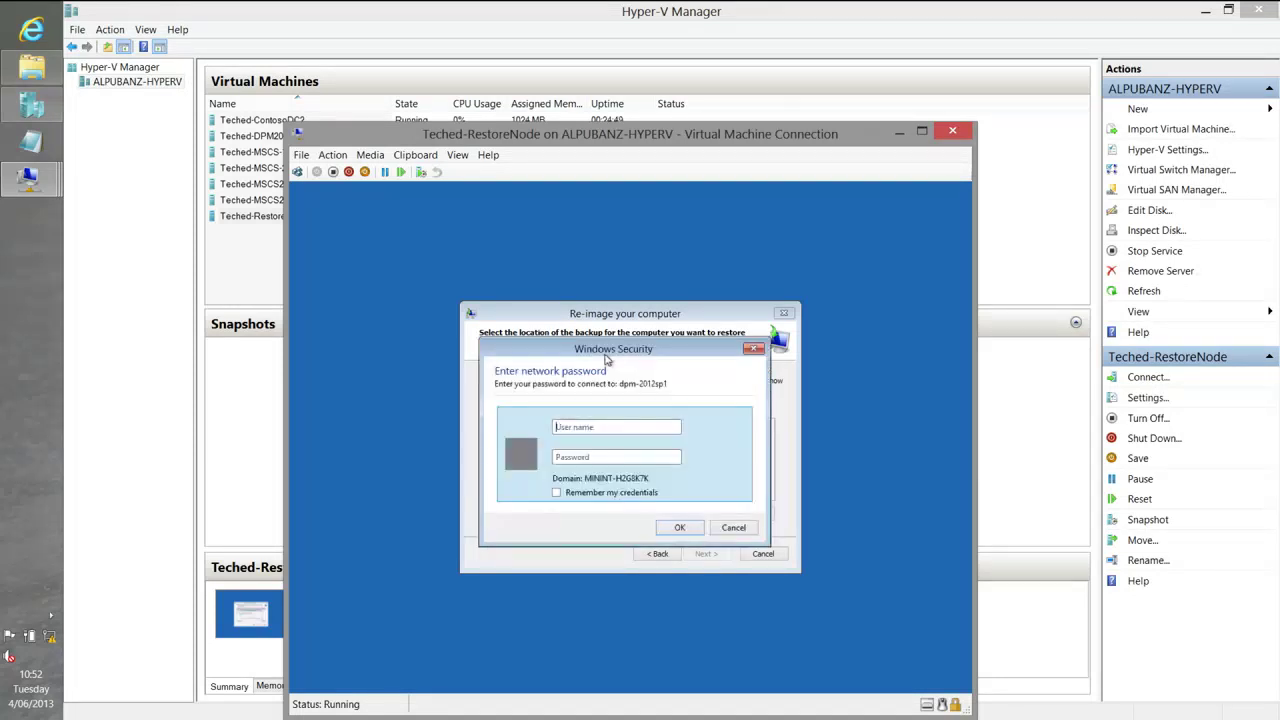
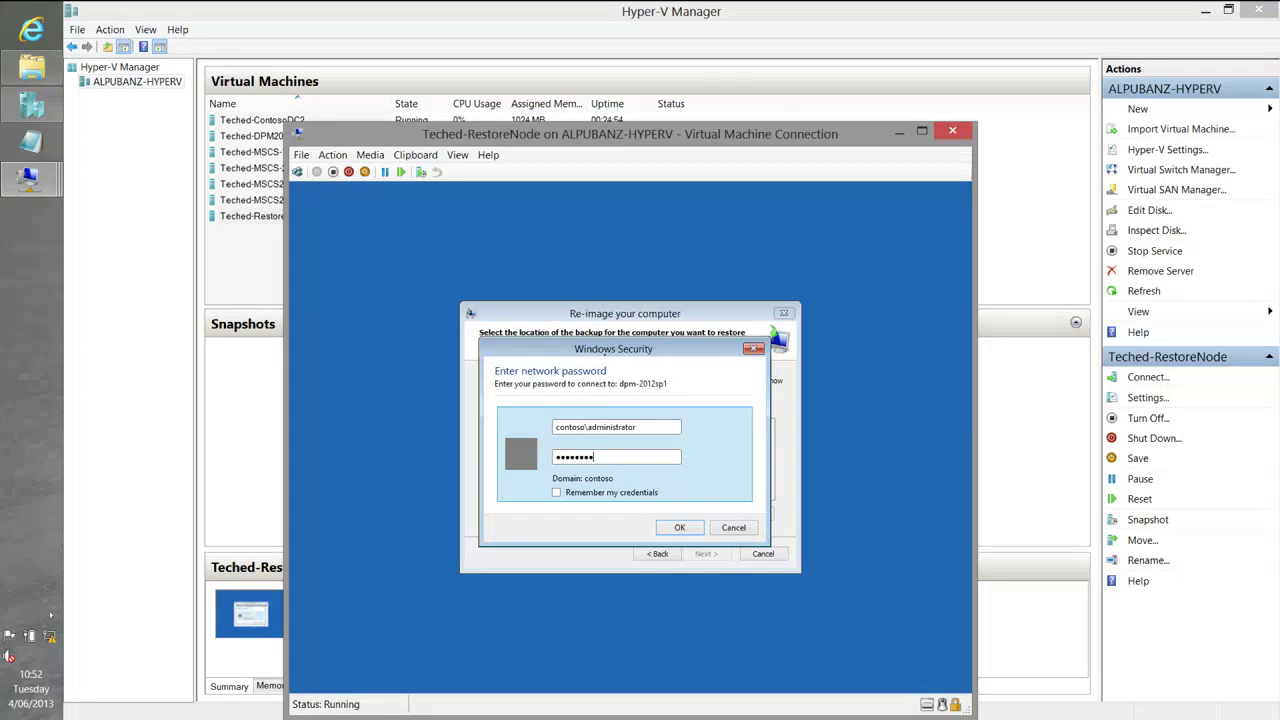
{"action": "key", "text": "Return"}
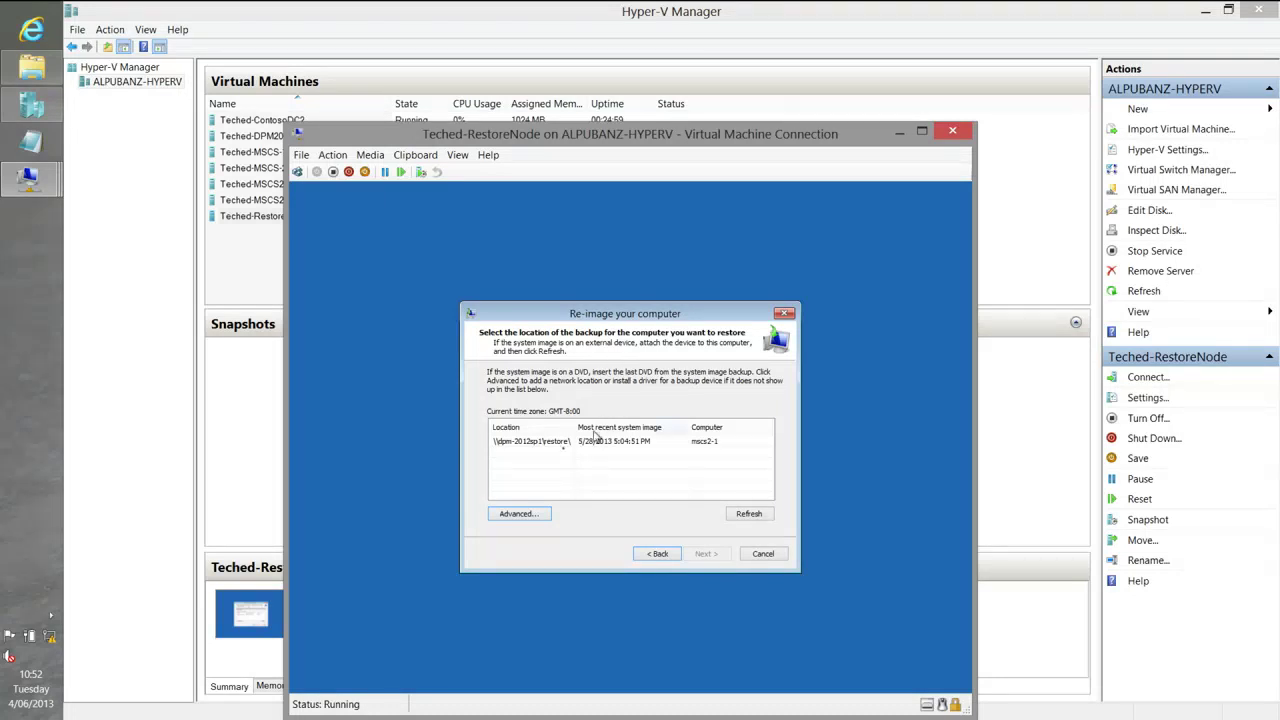
Step: Select the mscs2-1 backup, open File Explorer, then connect to Teched-DPM2012-SP1 from Hyper-V Manager
{"action": "left_click", "coordinate": [524, 441]}
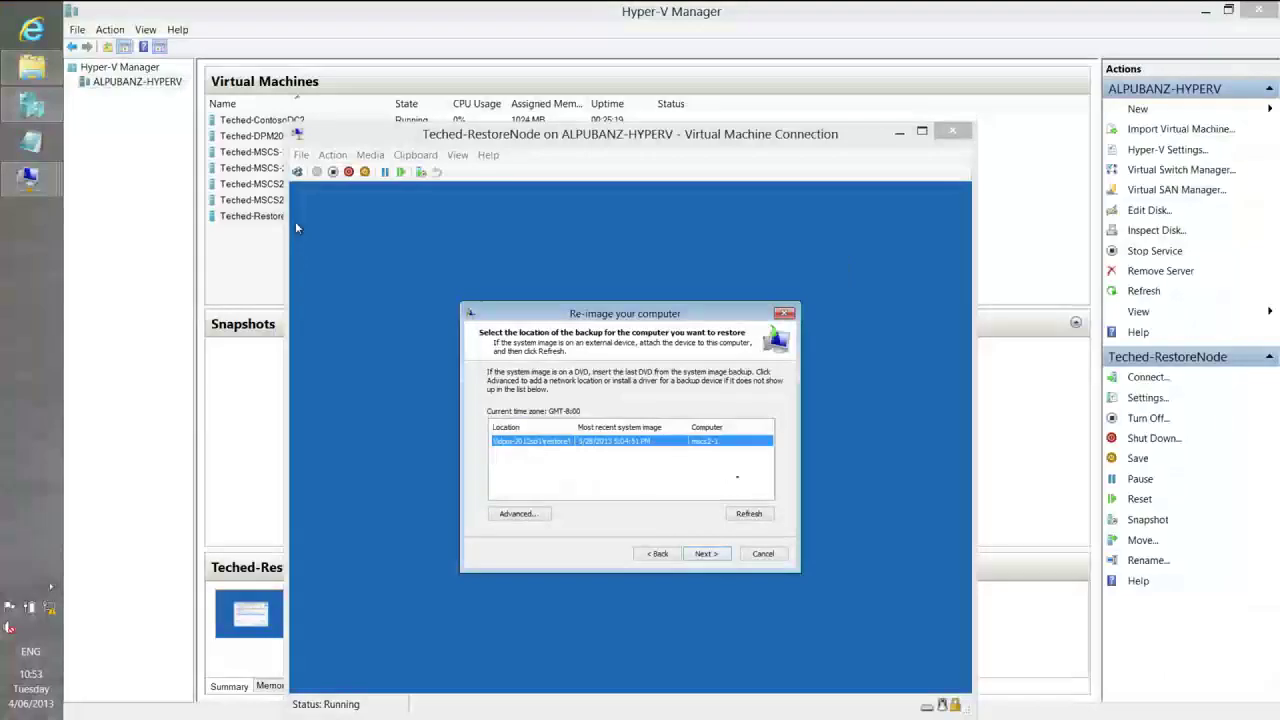
{"action": "left_click", "coordinate": [35, 78]}
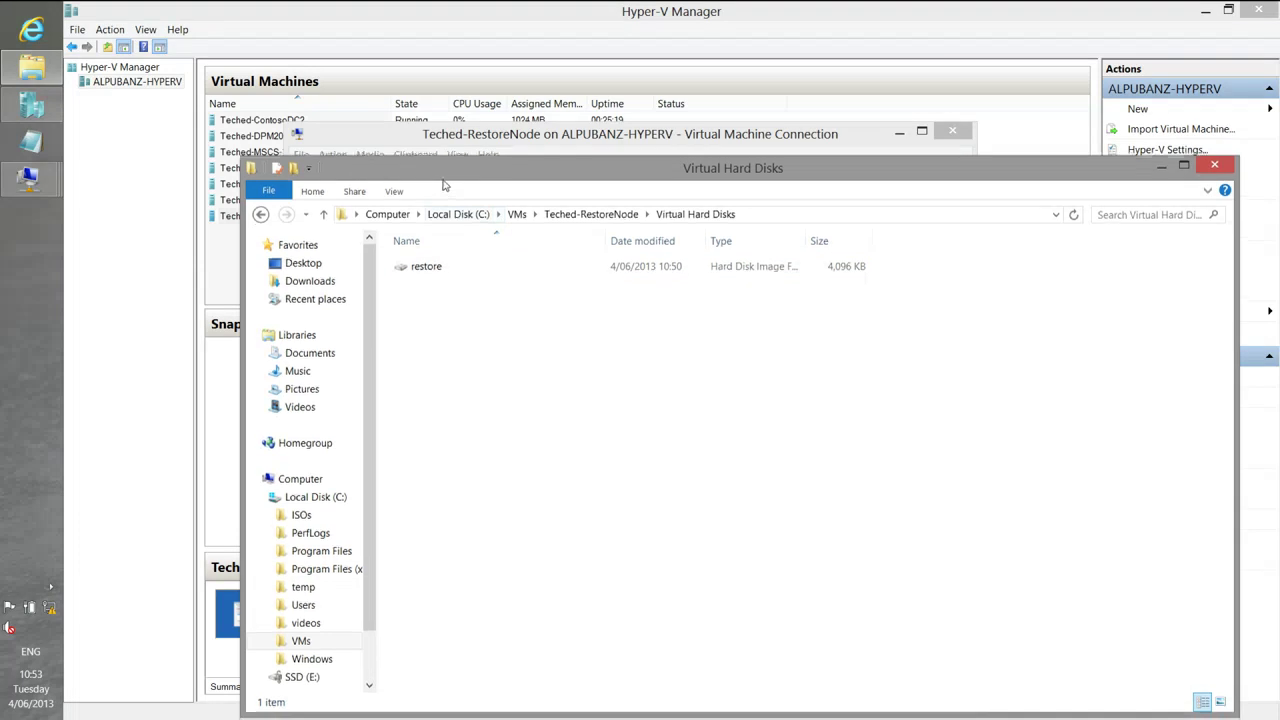
{"action": "left_click_drag", "start_coordinate": [447, 176], "coordinate": [433, 123]}
{"action": "left_click", "coordinate": [31, 104]}
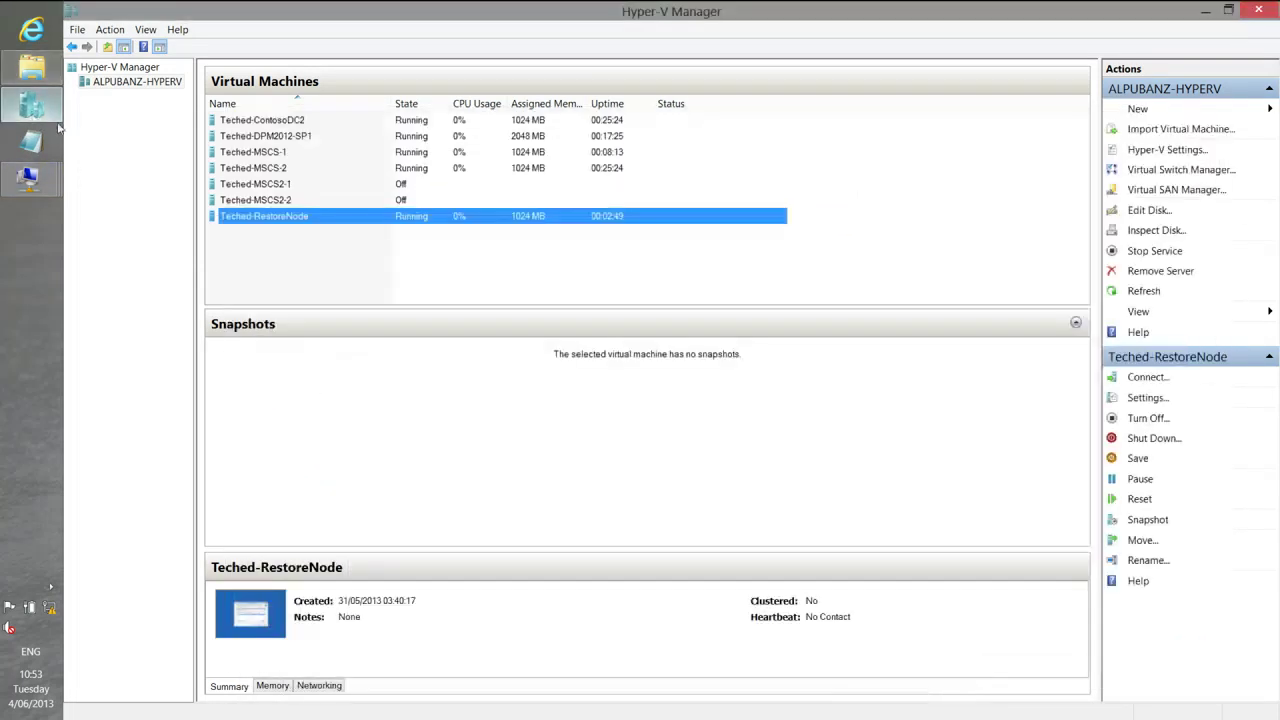
{"action": "double_click", "coordinate": [263, 135]}
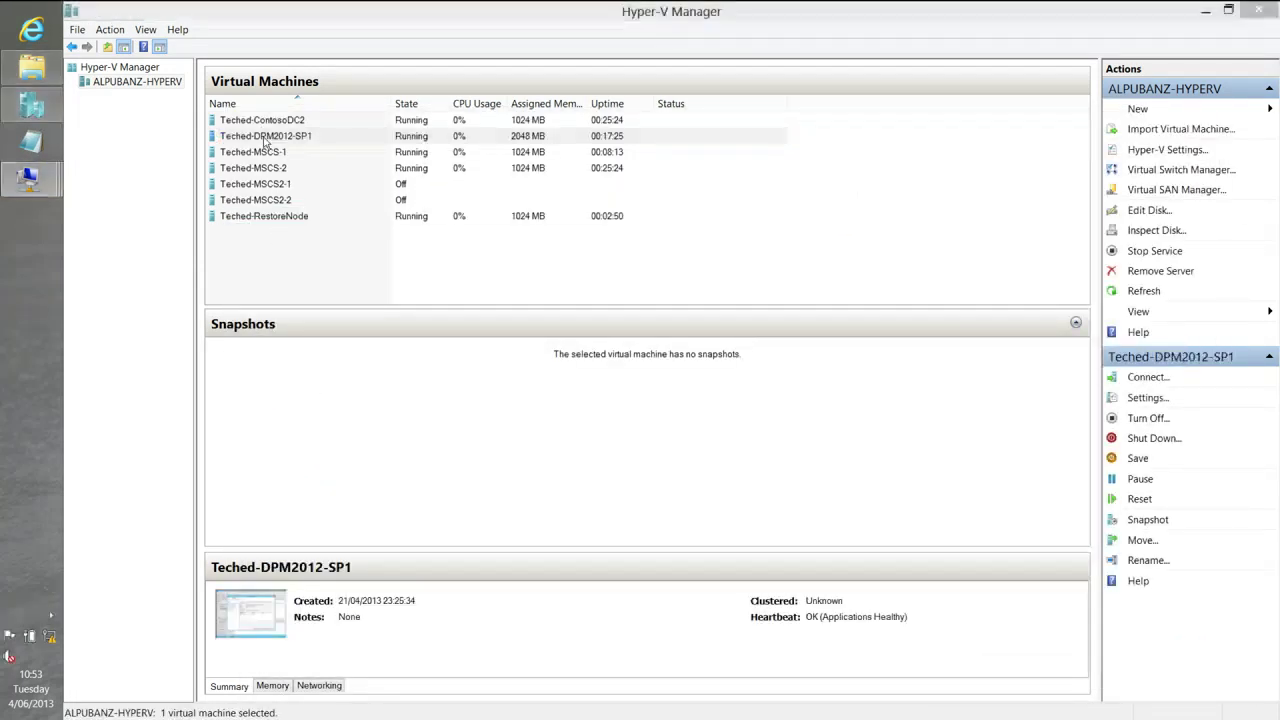
{"action": "left_click", "coordinate": [368, 628]}
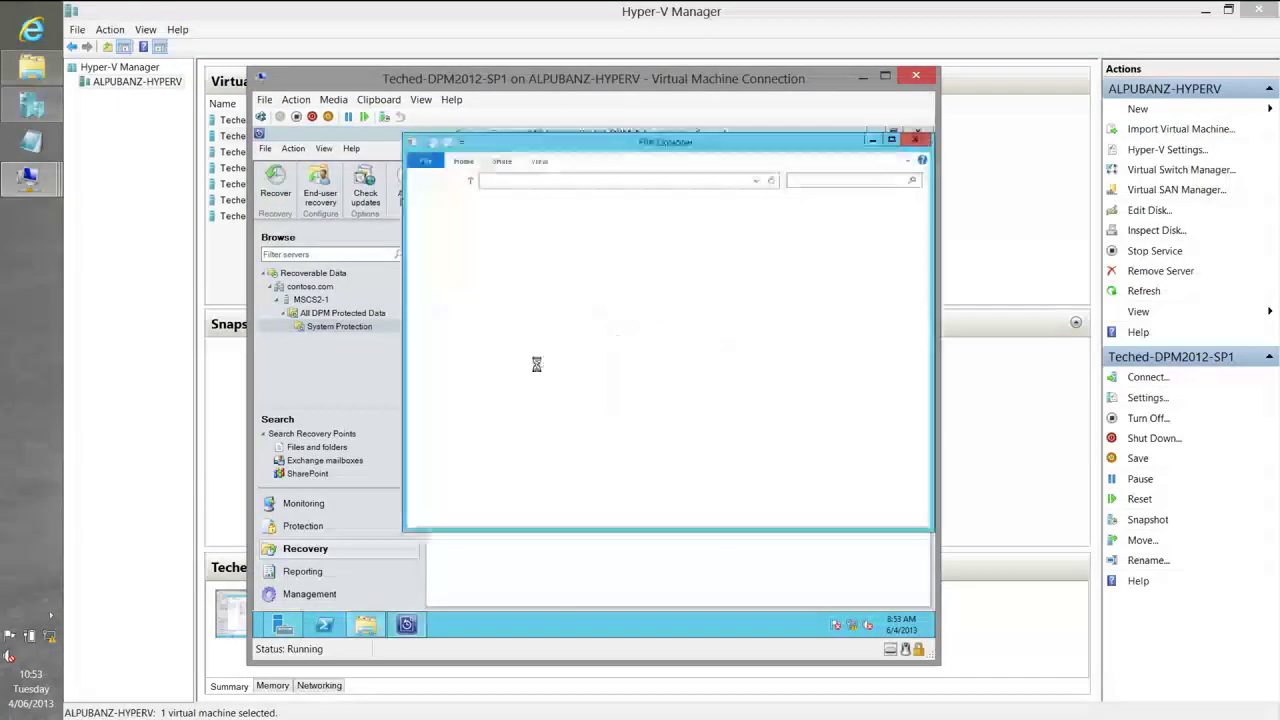
{"action": "left_click", "coordinate": [477, 390]}
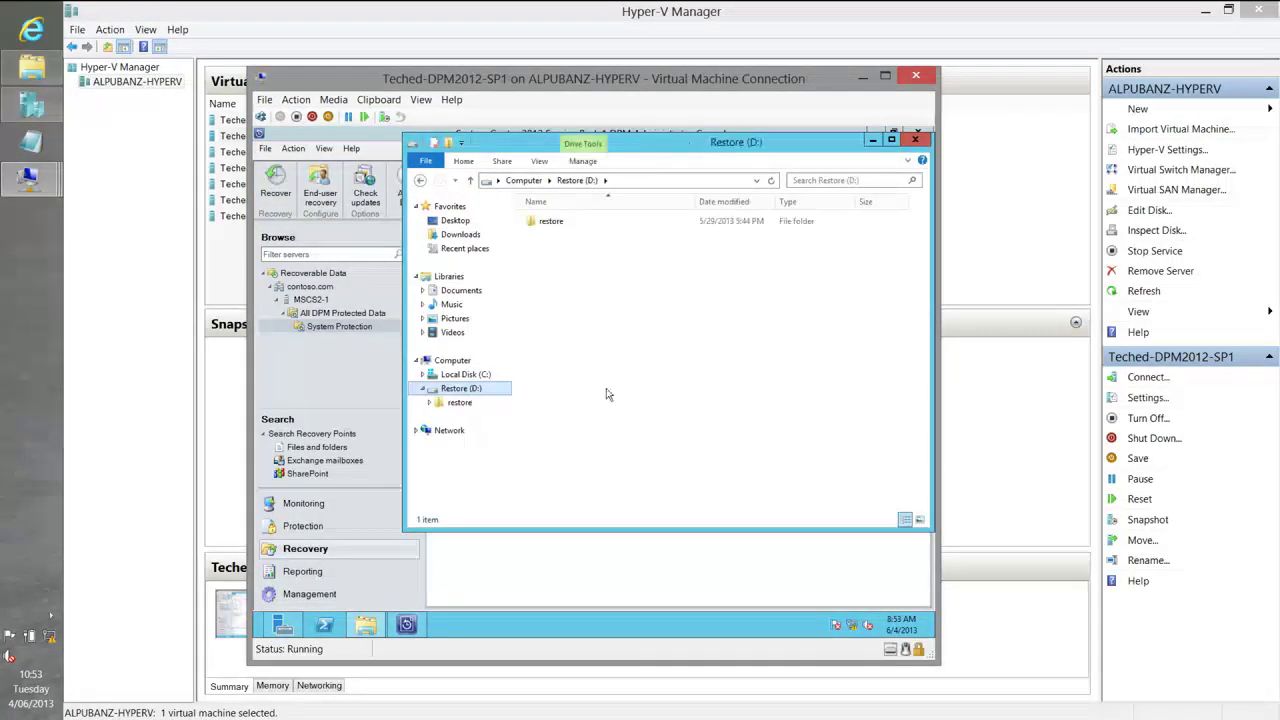
{"action": "double_click", "coordinate": [545, 221]}
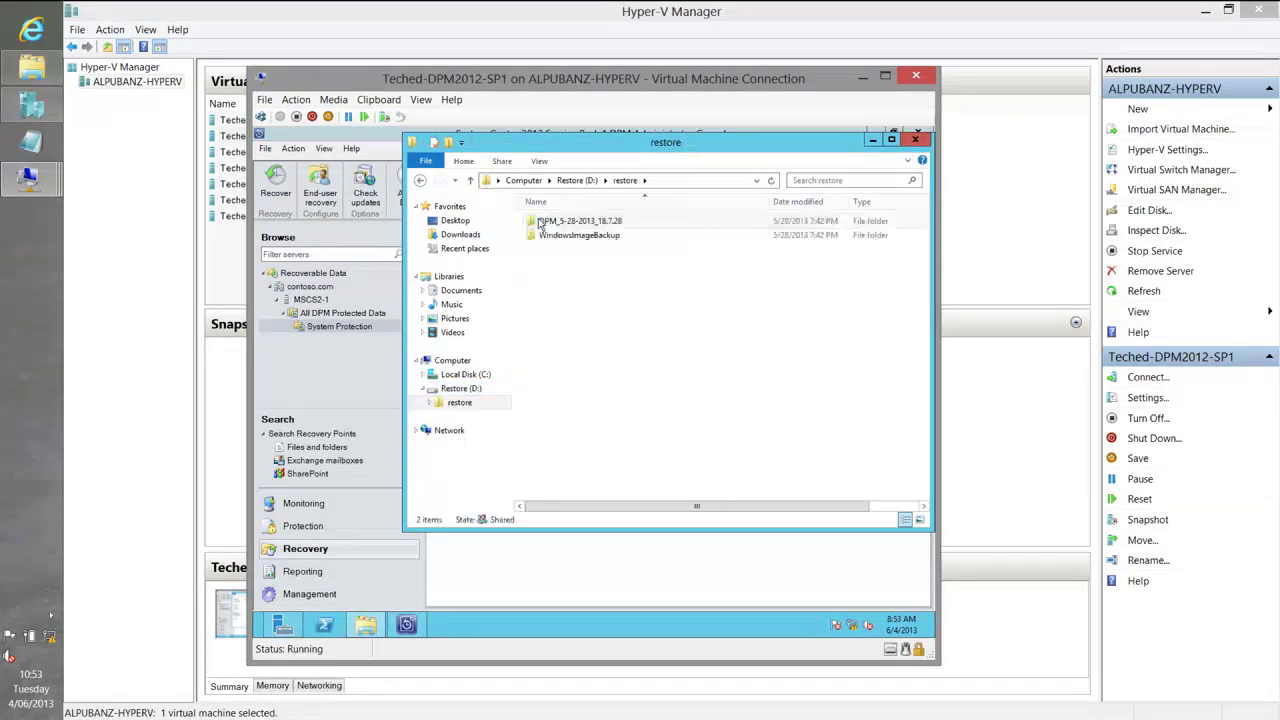
{"action": "left_click", "coordinate": [15, 372]}
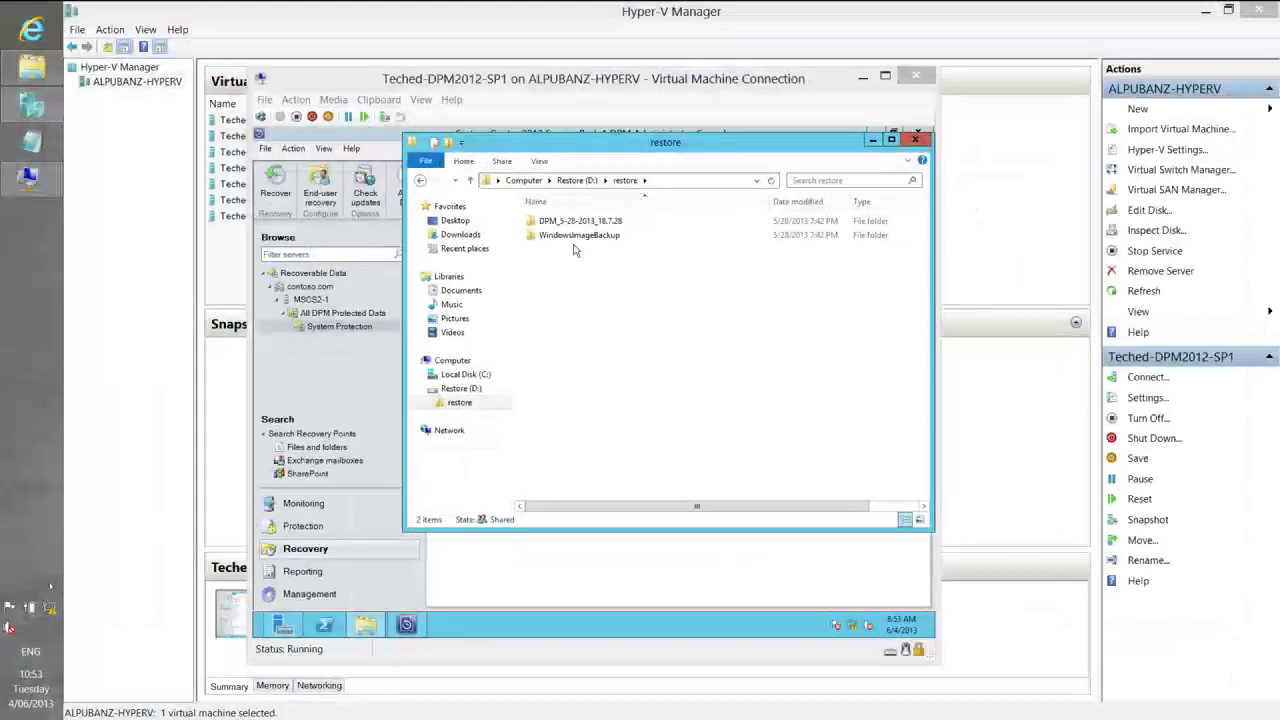
{"action": "double_click", "coordinate": [572, 221]}
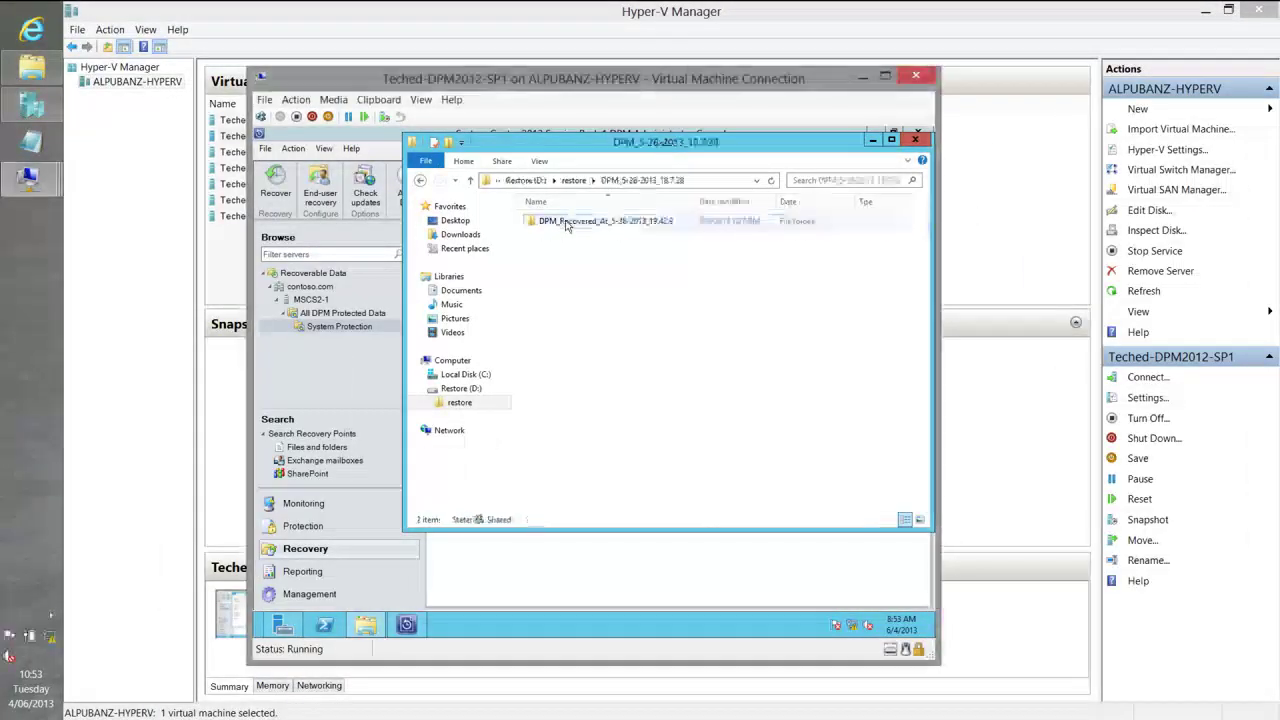
{"action": "double_click", "coordinate": [590, 221]}
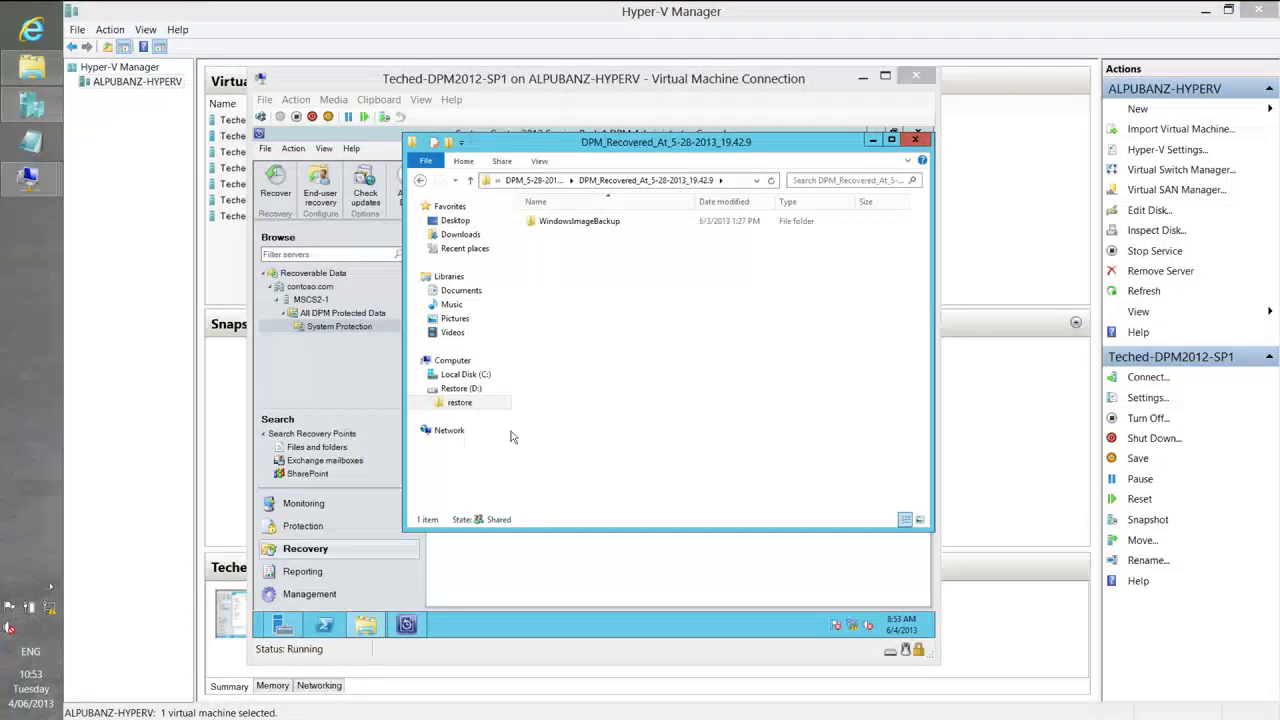
{"action": "right_click", "coordinate": [545, 228]}
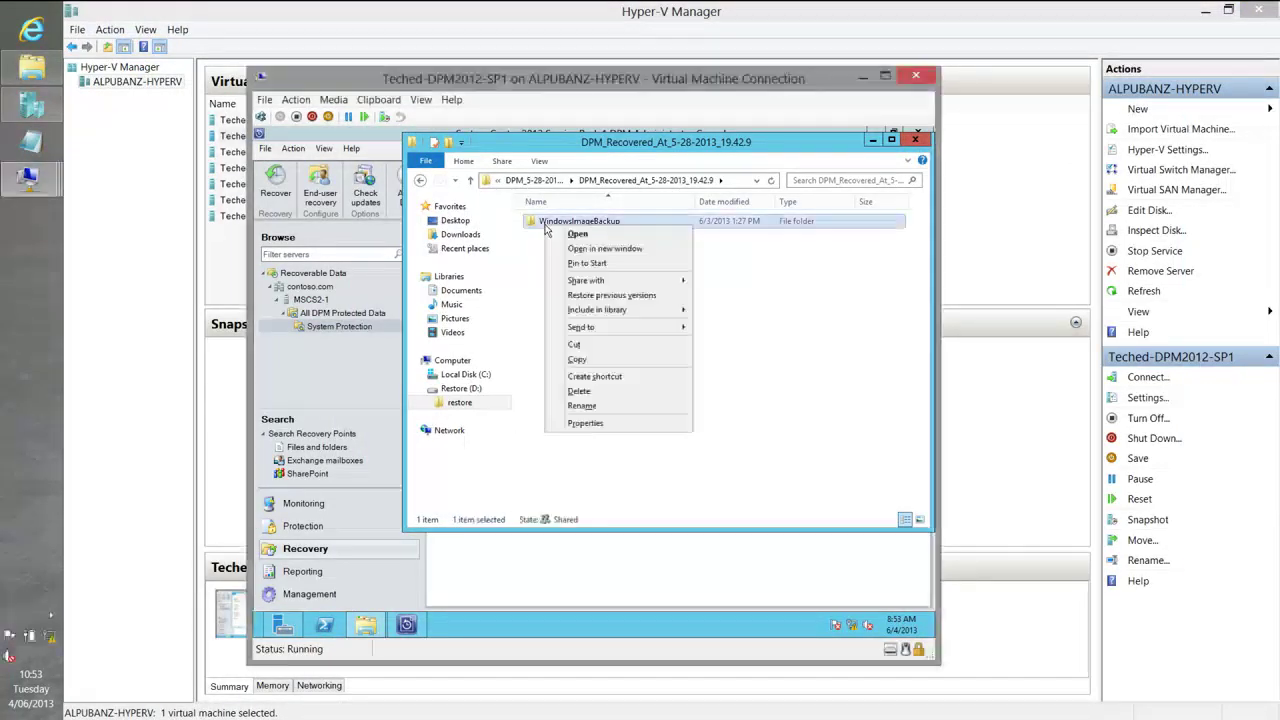
{"action": "left_click", "coordinate": [800, 288]}
{"action": "left_click", "coordinate": [420, 180]}
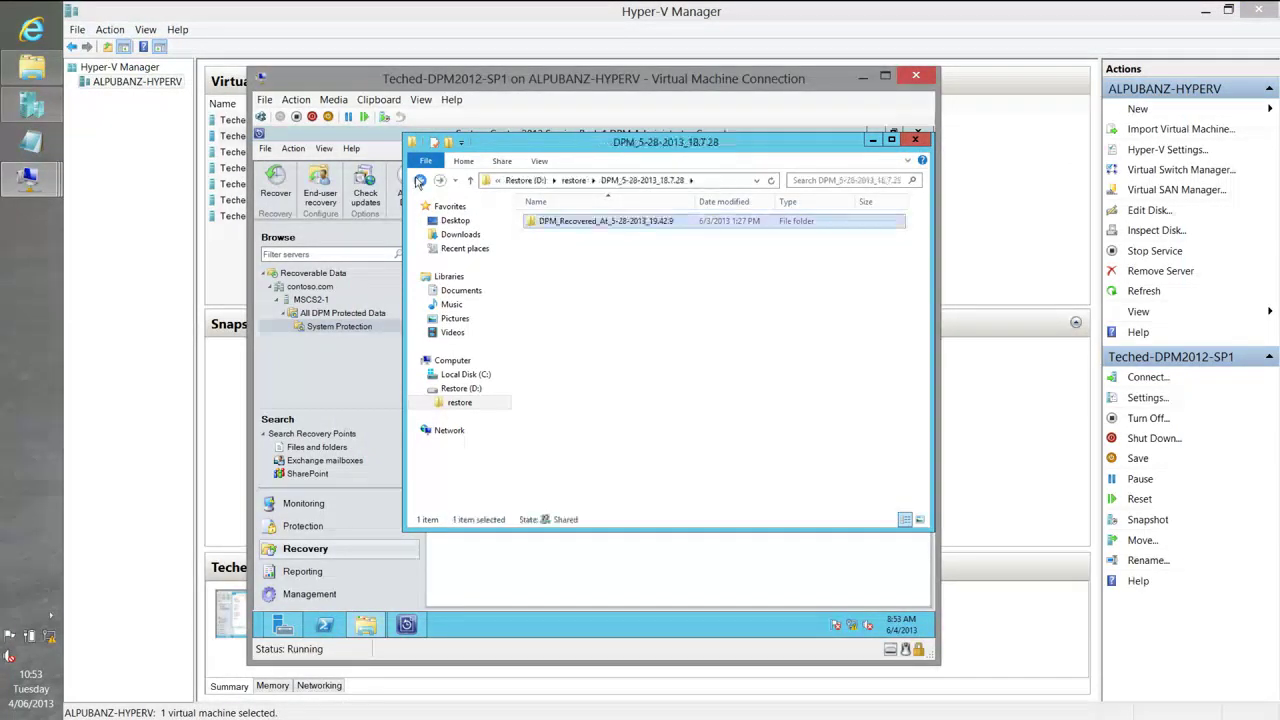
{"action": "left_click", "coordinate": [420, 180]}
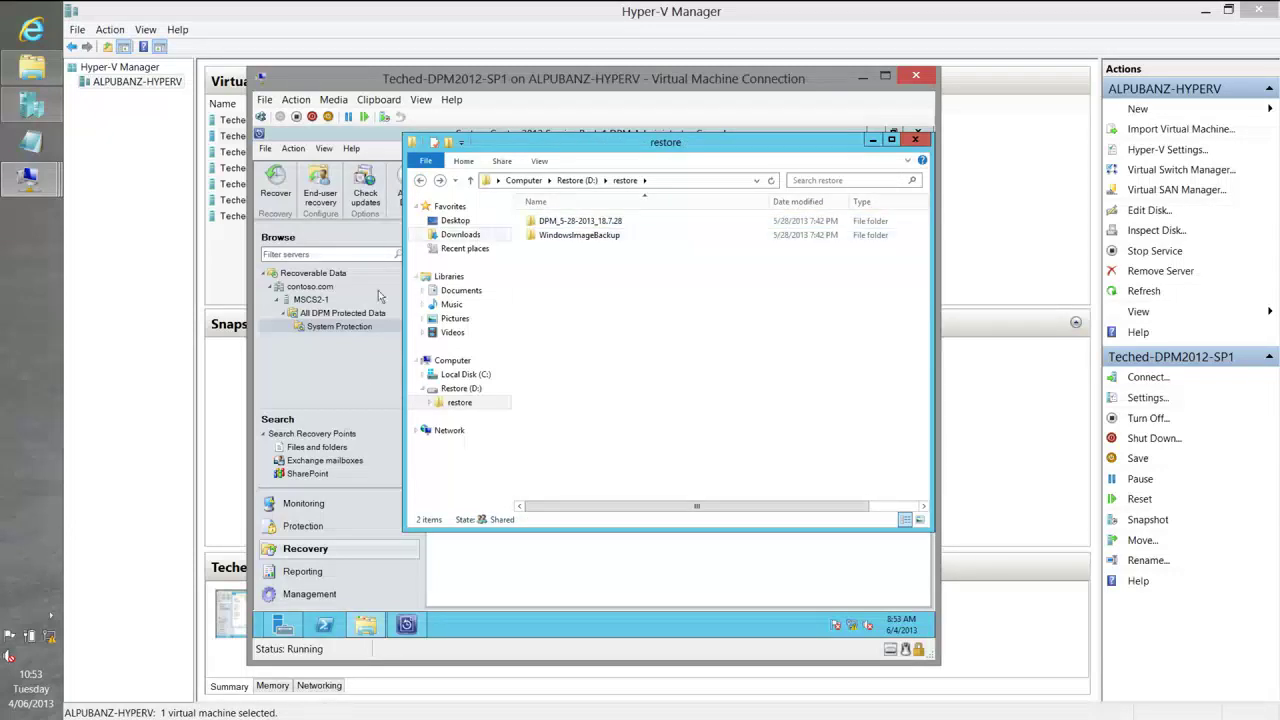
{"action": "mouse_move", "coordinate": [30, 178]}
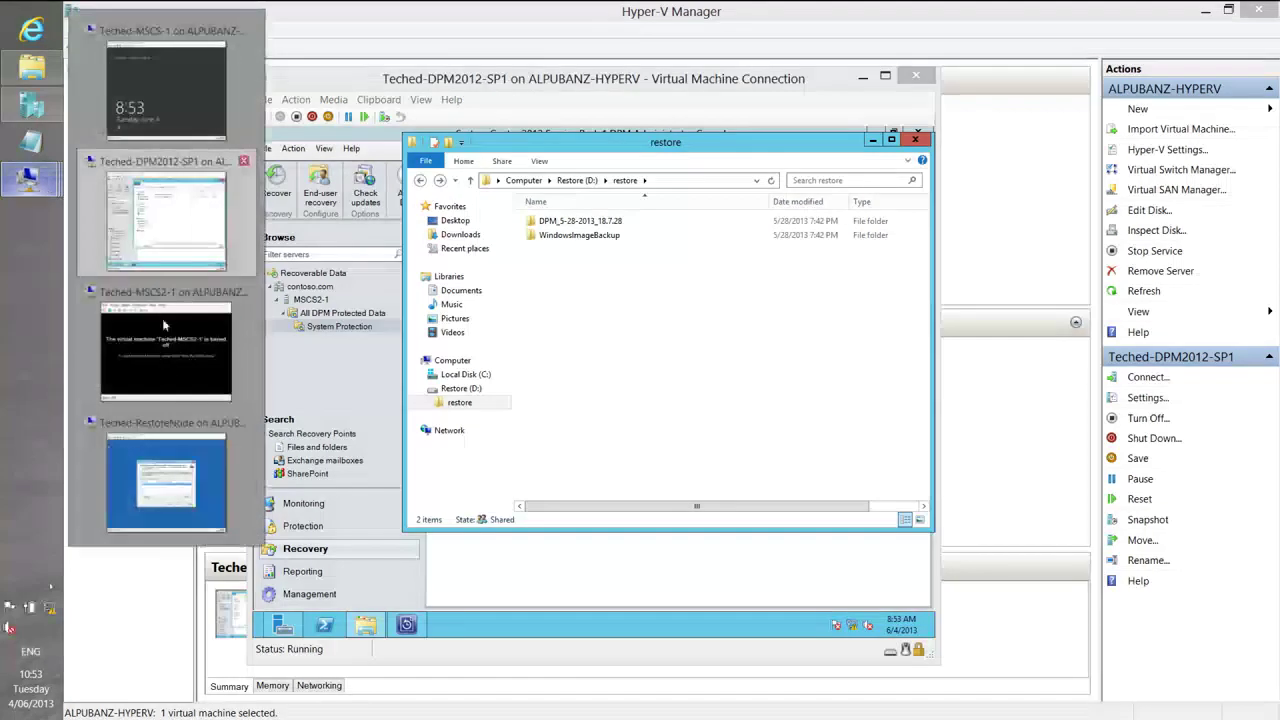
Step: Select the mscs2-1 system image backup and continue to the additional restore options
{"action": "left_click", "coordinate": [166, 482]}
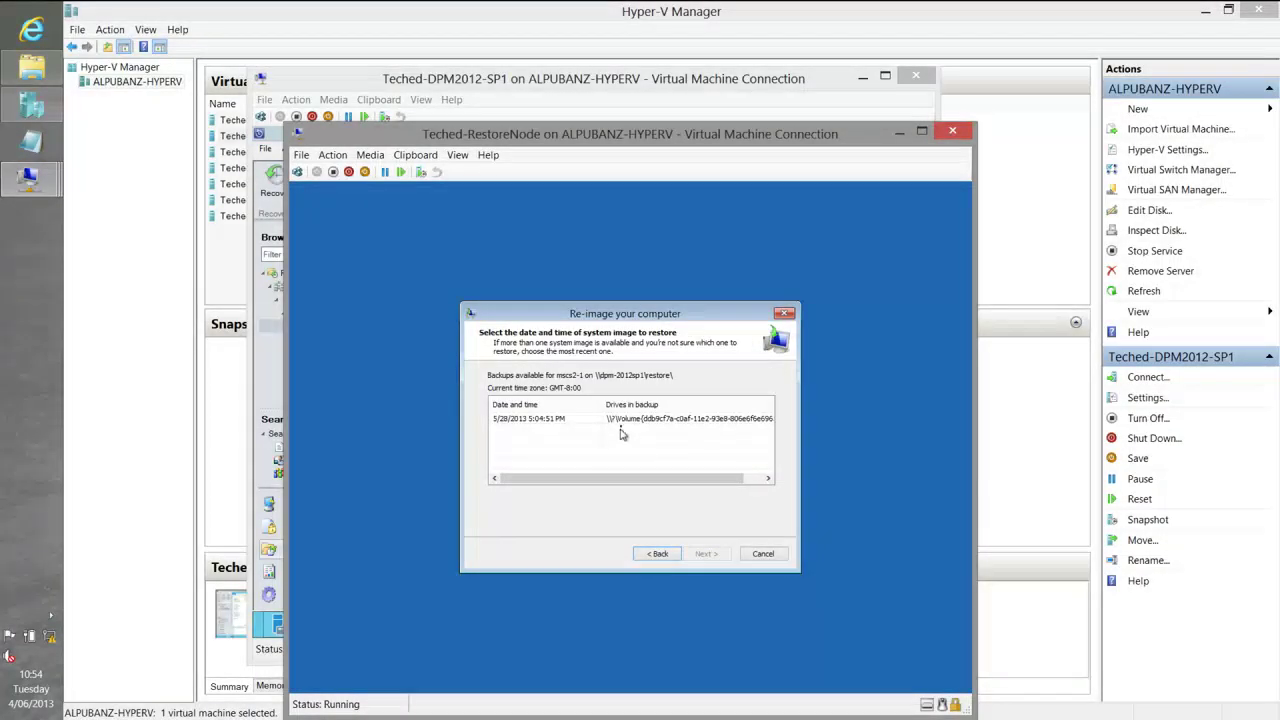
{"action": "left_click", "coordinate": [620, 430]}
{"action": "left_click", "coordinate": [706, 554]}
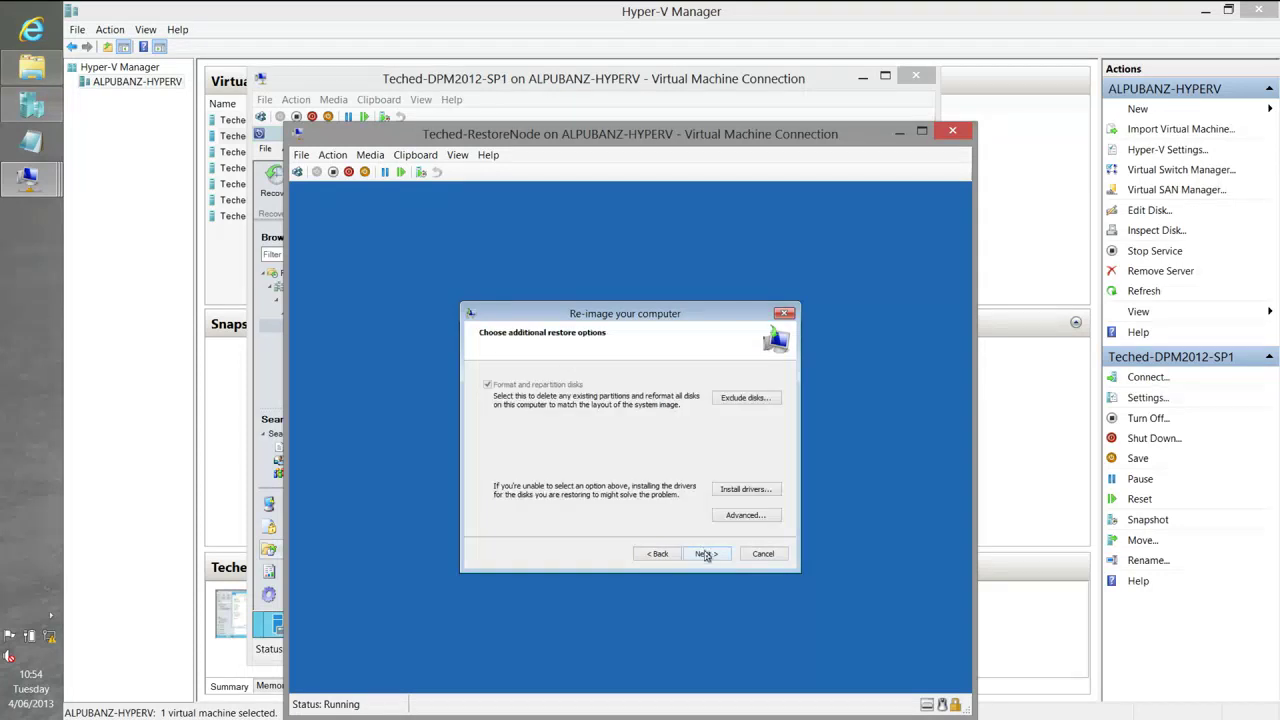
{"action": "left_click_drag", "start_coordinate": [555, 134], "coordinate": [530, 72]}
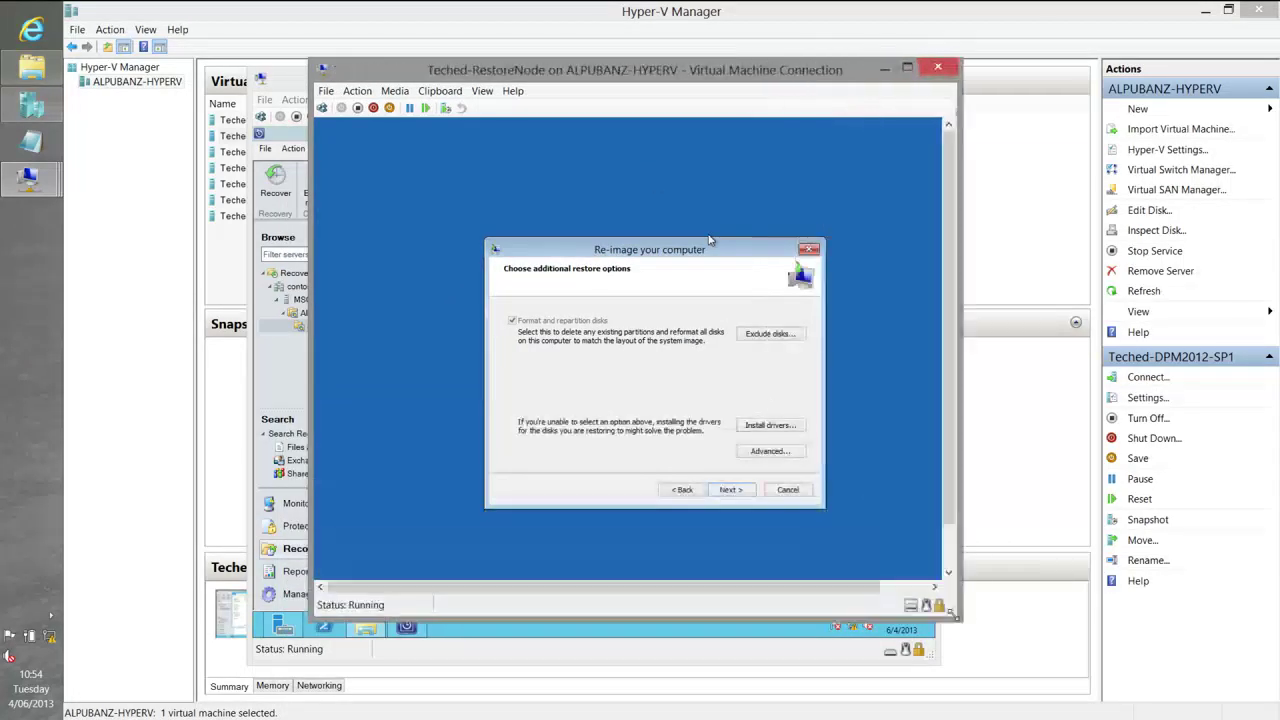
Step: Keep all disks included and finish the wizard, reaching the format-disks warning
{"action": "left_click", "coordinate": [766, 336]}
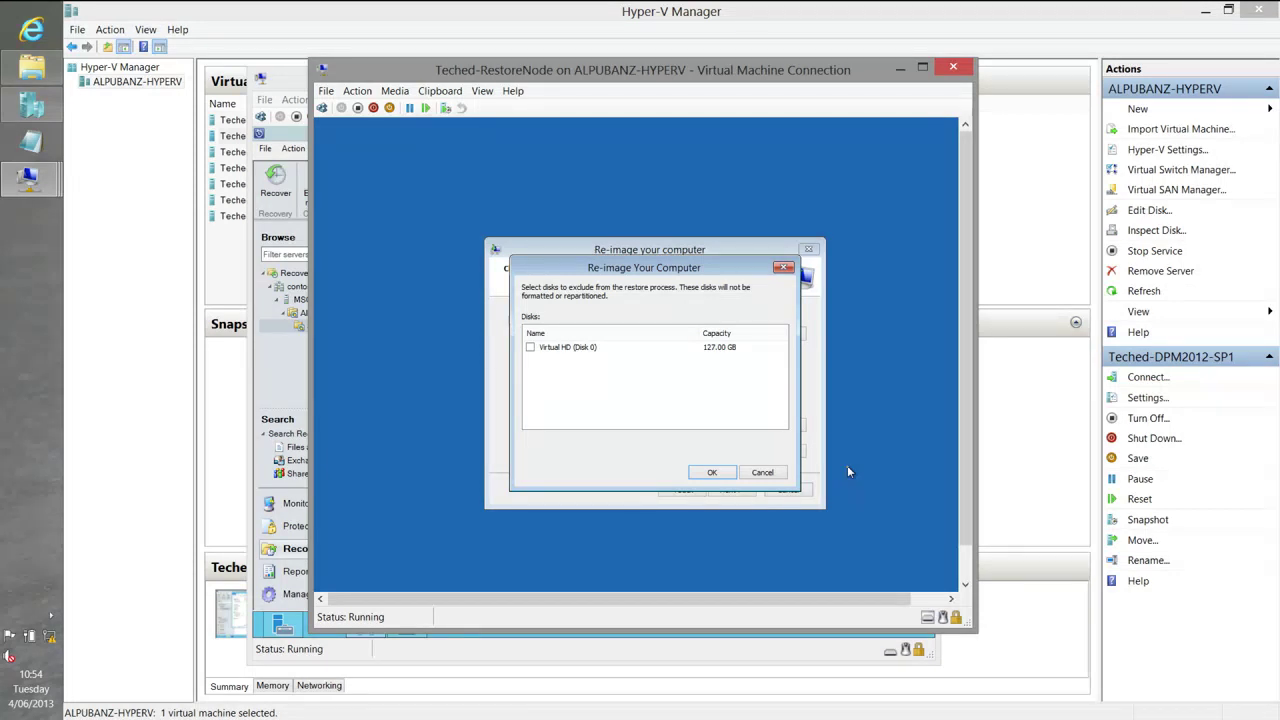
{"action": "left_click", "coordinate": [751, 477]}
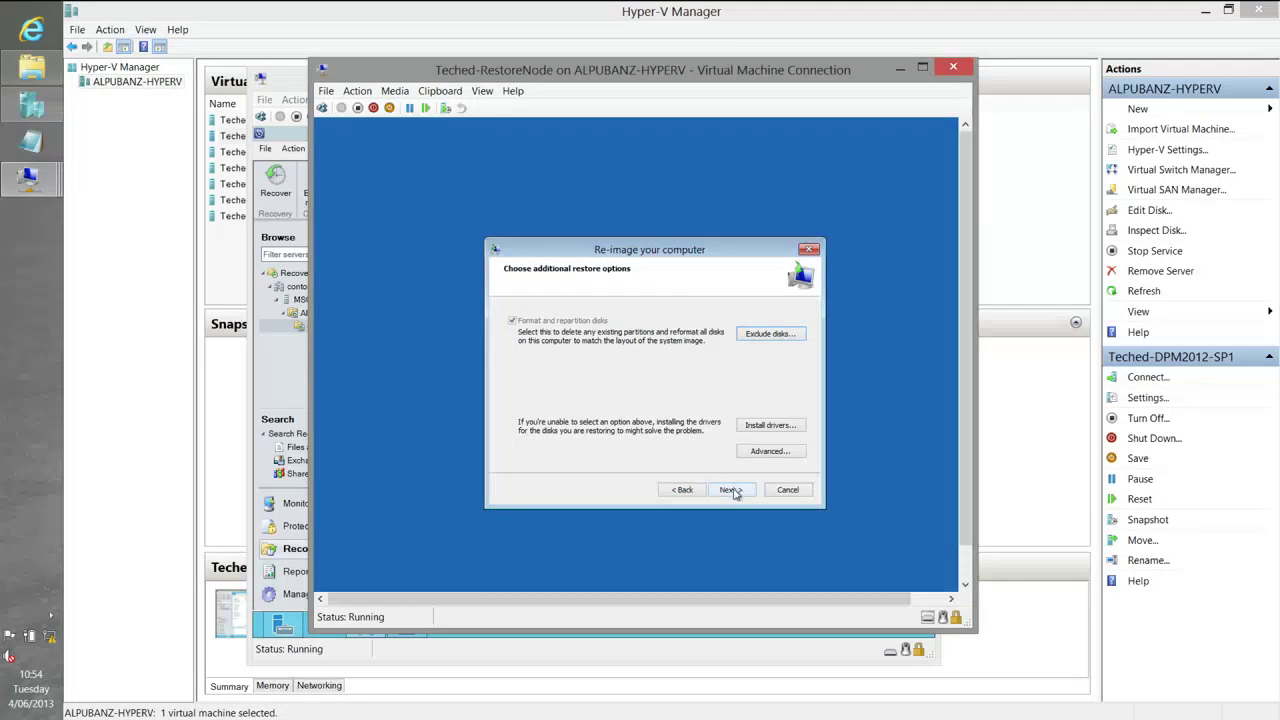
{"action": "left_click", "coordinate": [732, 490]}
{"action": "left_click", "coordinate": [738, 491]}
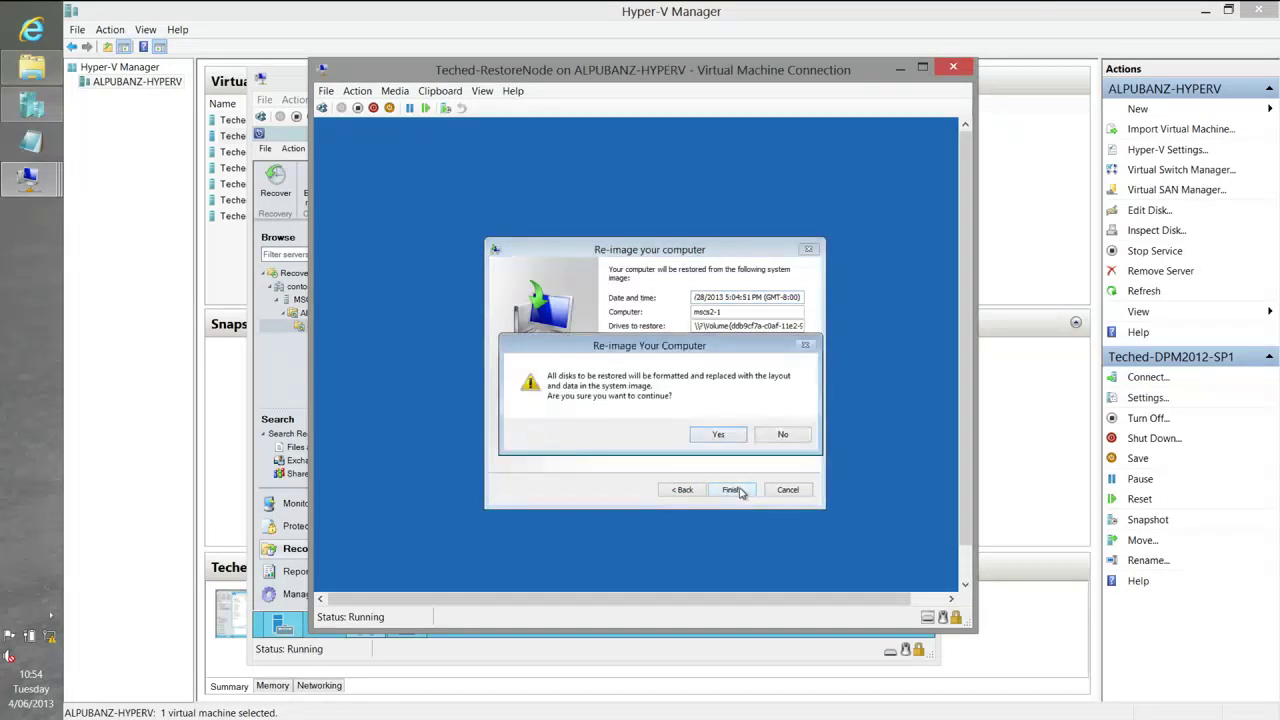
Step: Confirm the Re-image warning to start the restore, then return to Hyper-V Manager's VM list
{"action": "left_click", "coordinate": [38, 413]}
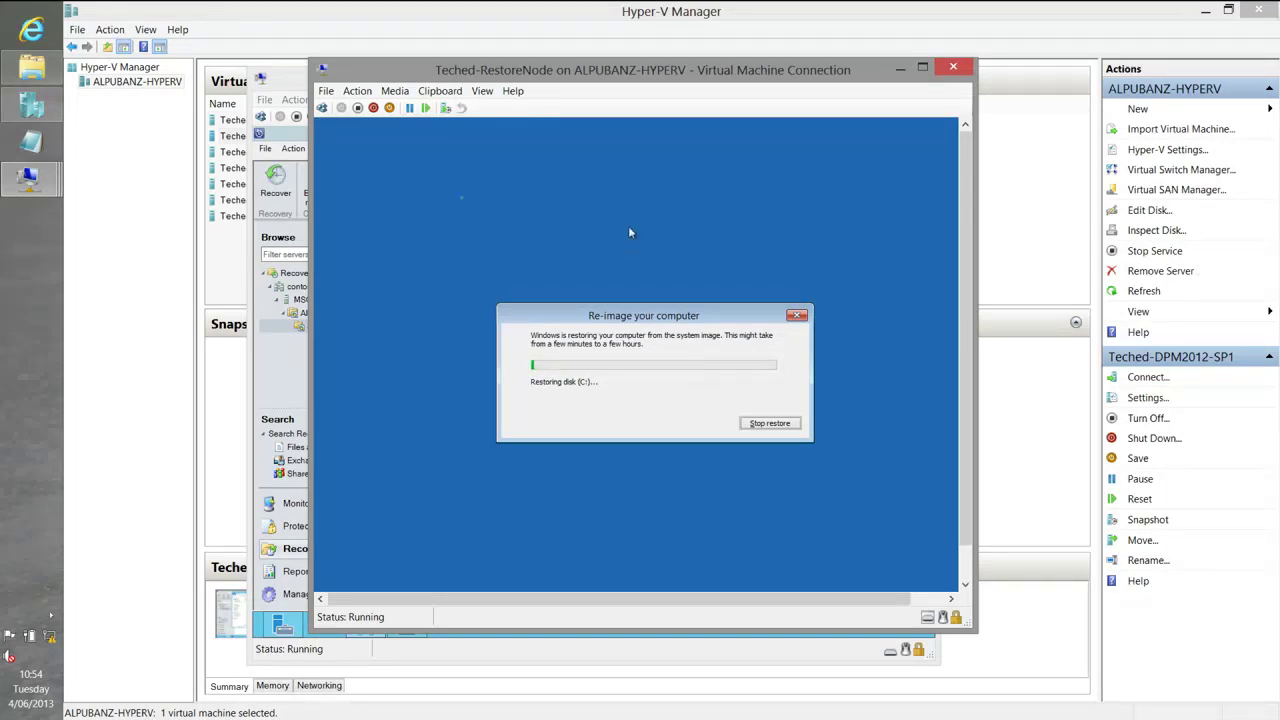
{"action": "left_click", "coordinate": [293, 85]}
{"action": "left_click", "coordinate": [343, 12]}
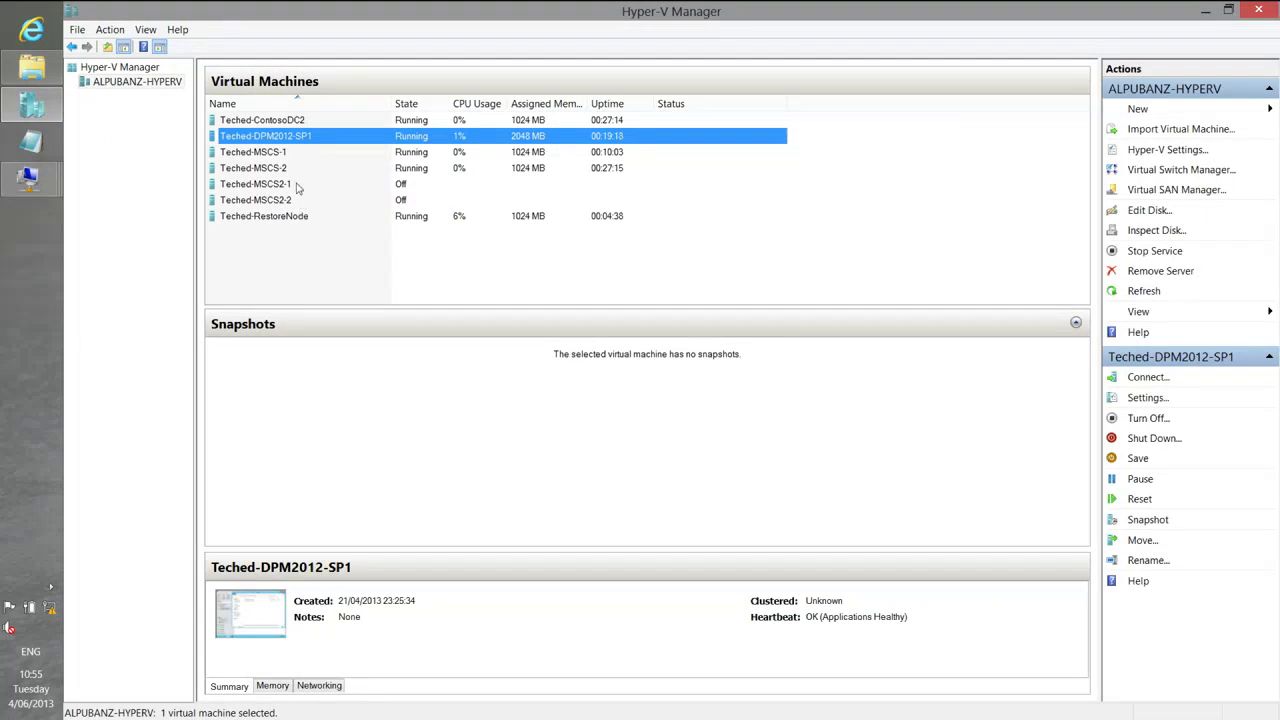
Step: Sign in to Teched-MSCS-1 as administrator and view the WindowsImageBackup folder on Backup (E:)
{"action": "double_click", "coordinate": [280, 152]}
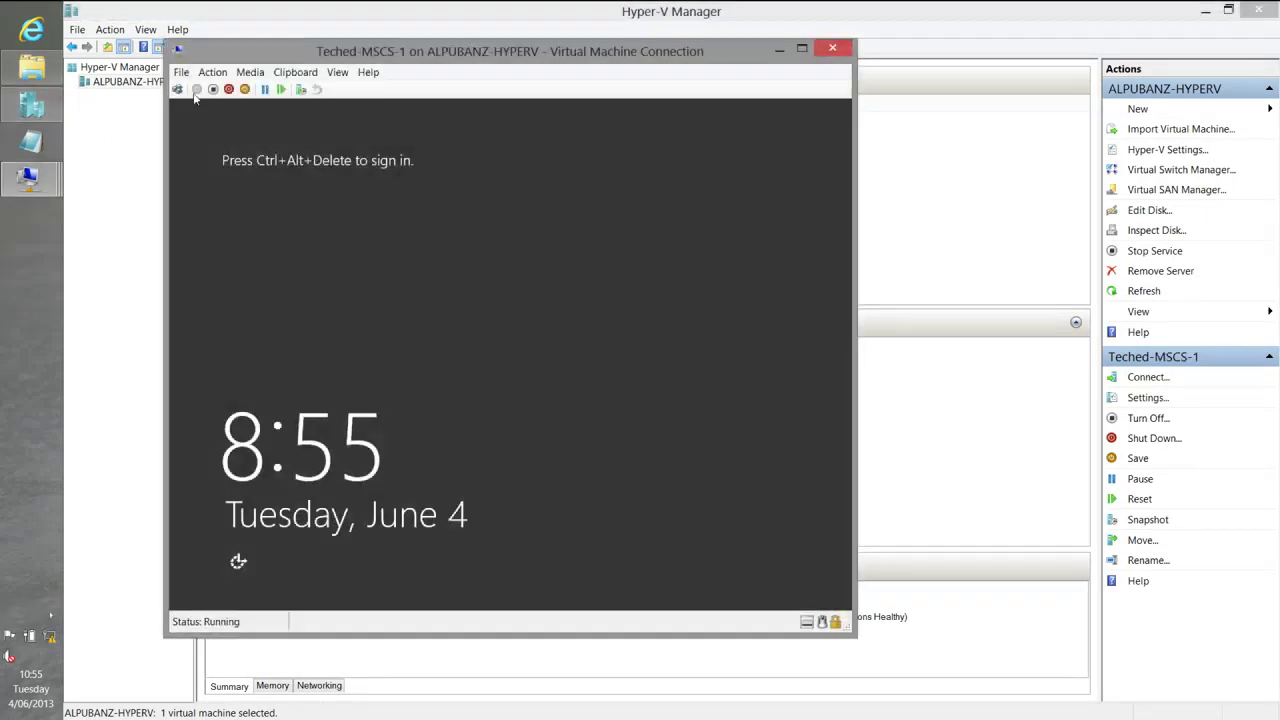
{"action": "key", "text": "ctrl+alt+End"}
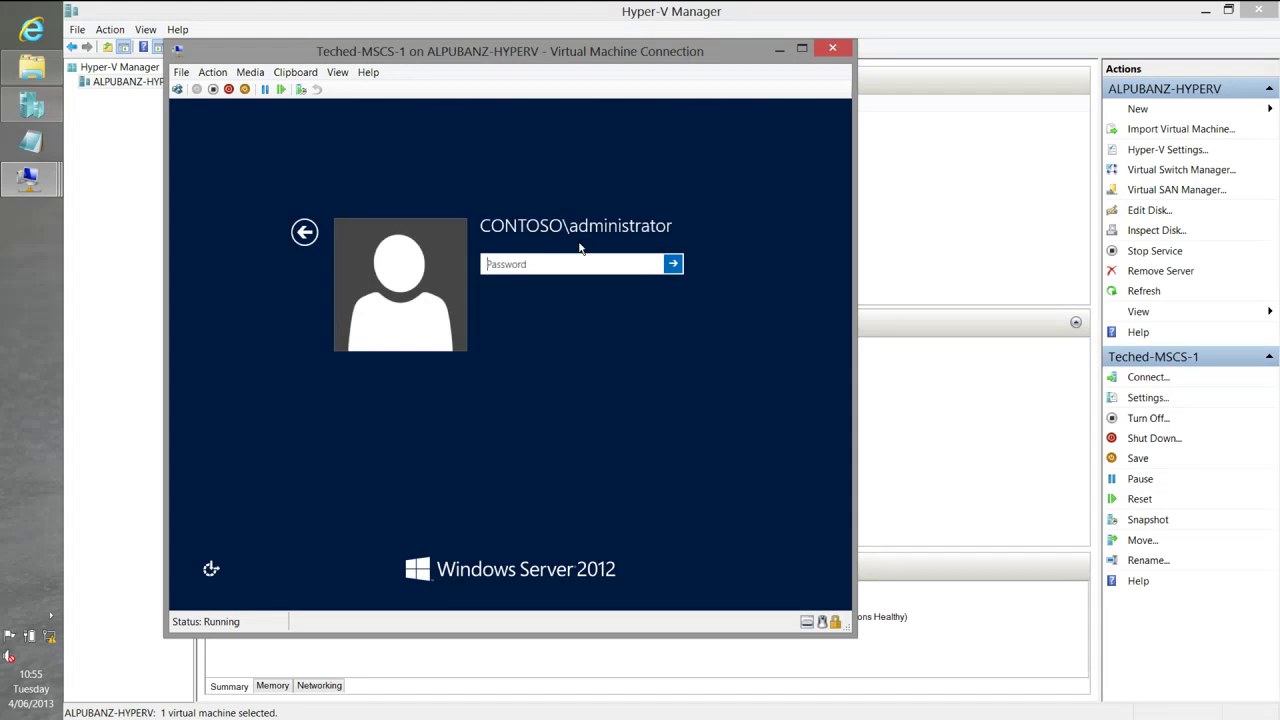
{"action": "key", "text": "Return"}
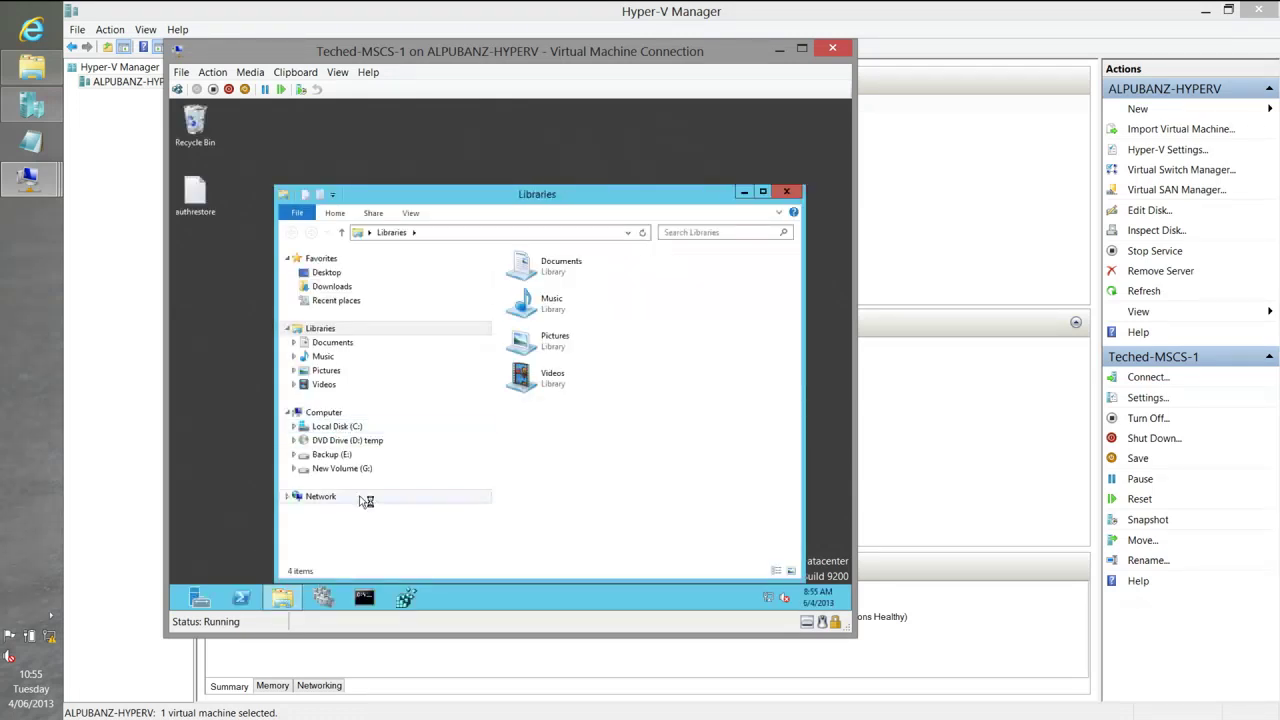
{"action": "left_click", "coordinate": [337, 458]}
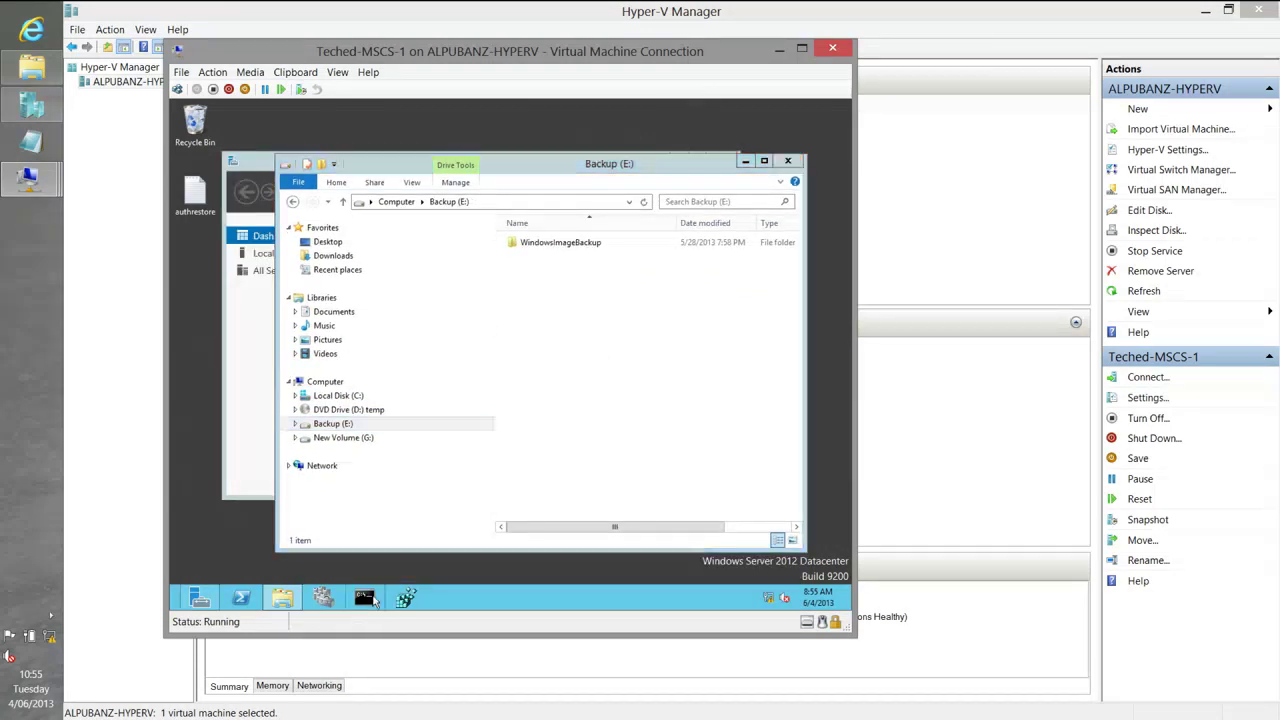
Step: Run 'wbadmin get versions' in an admin Command Prompt and enlarge the window to see all backups
{"action": "left_click", "coordinate": [366, 598]}
{"action": "type", "text": "w"}
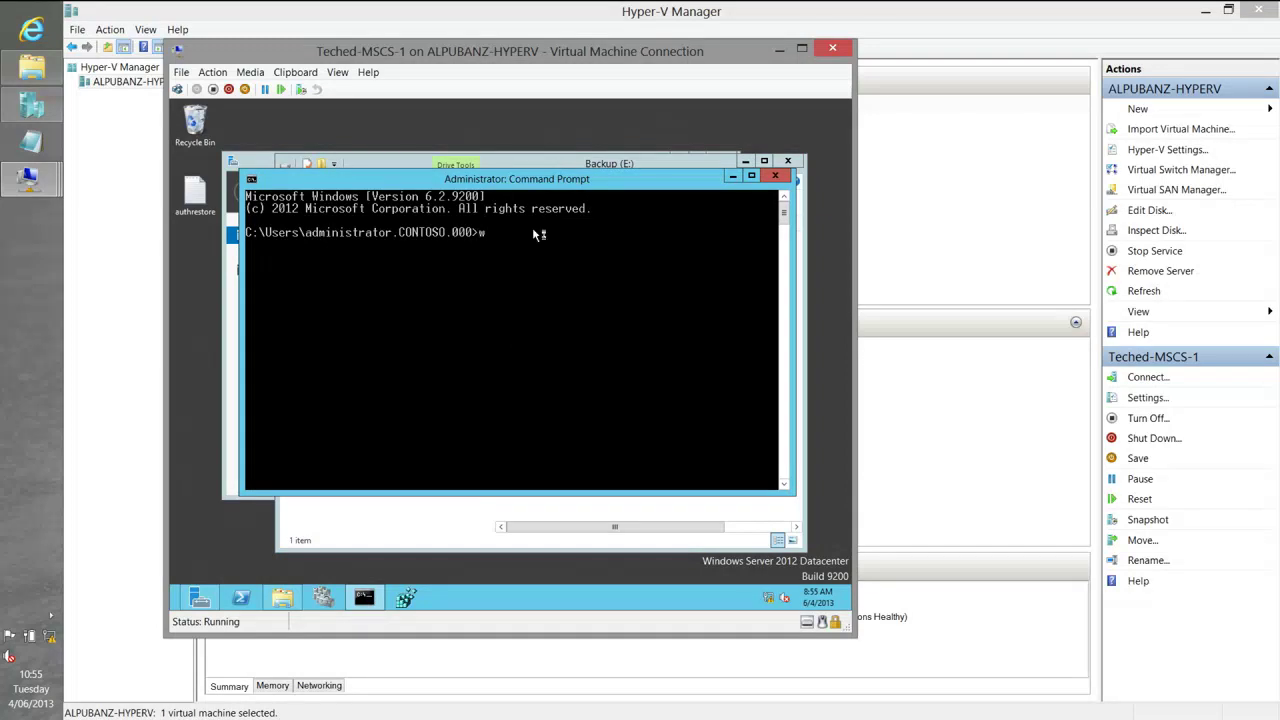
{"action": "type", "text": "badmin get vesions"}
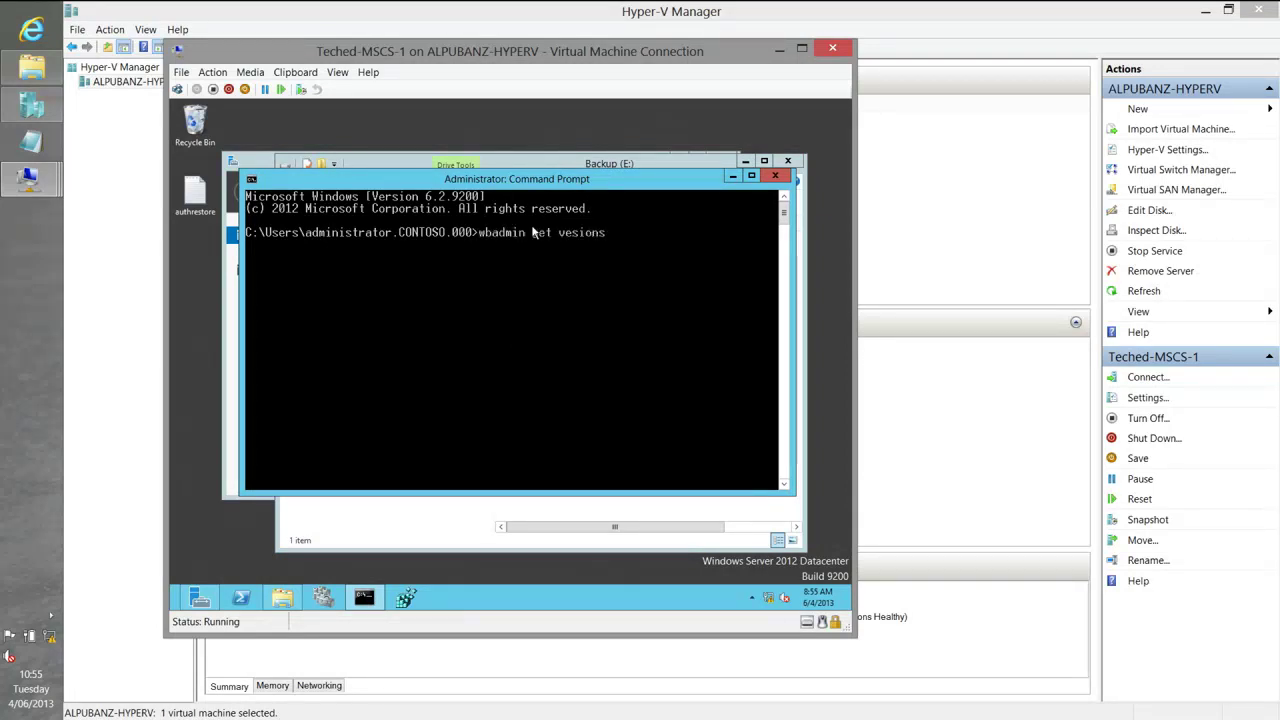
{"action": "key", "text": "Return"}
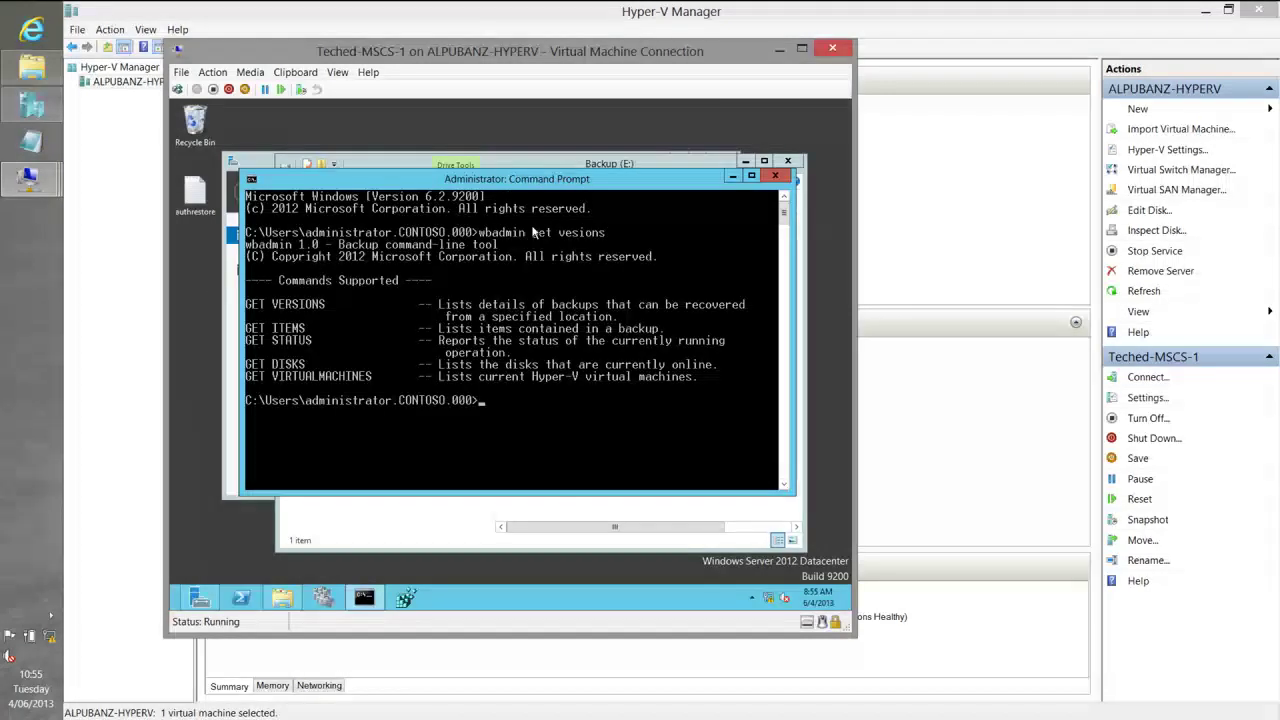
{"action": "mouse_move", "coordinate": [1262, 8]}
{"action": "key", "text": "Up"}
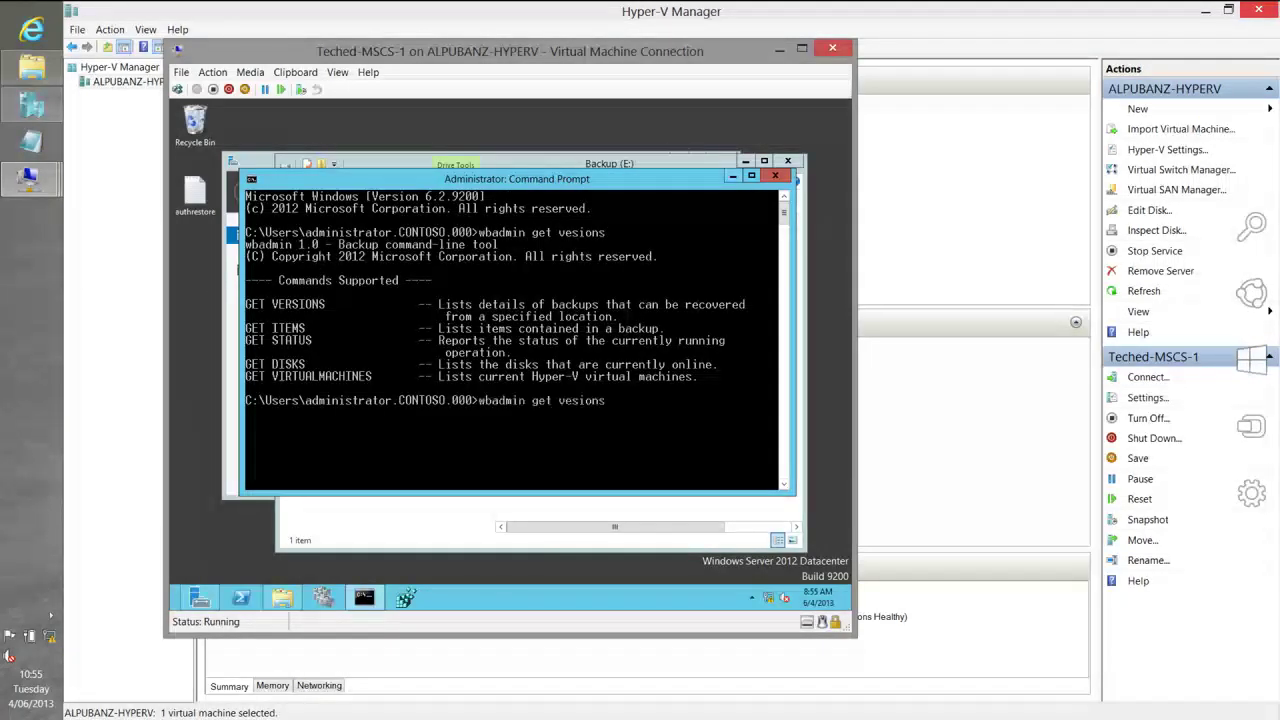
{"action": "key", "text": "BackSpace"}
{"action": "key", "text": "BackSpace"}
{"action": "key", "text": "BackSpace"}
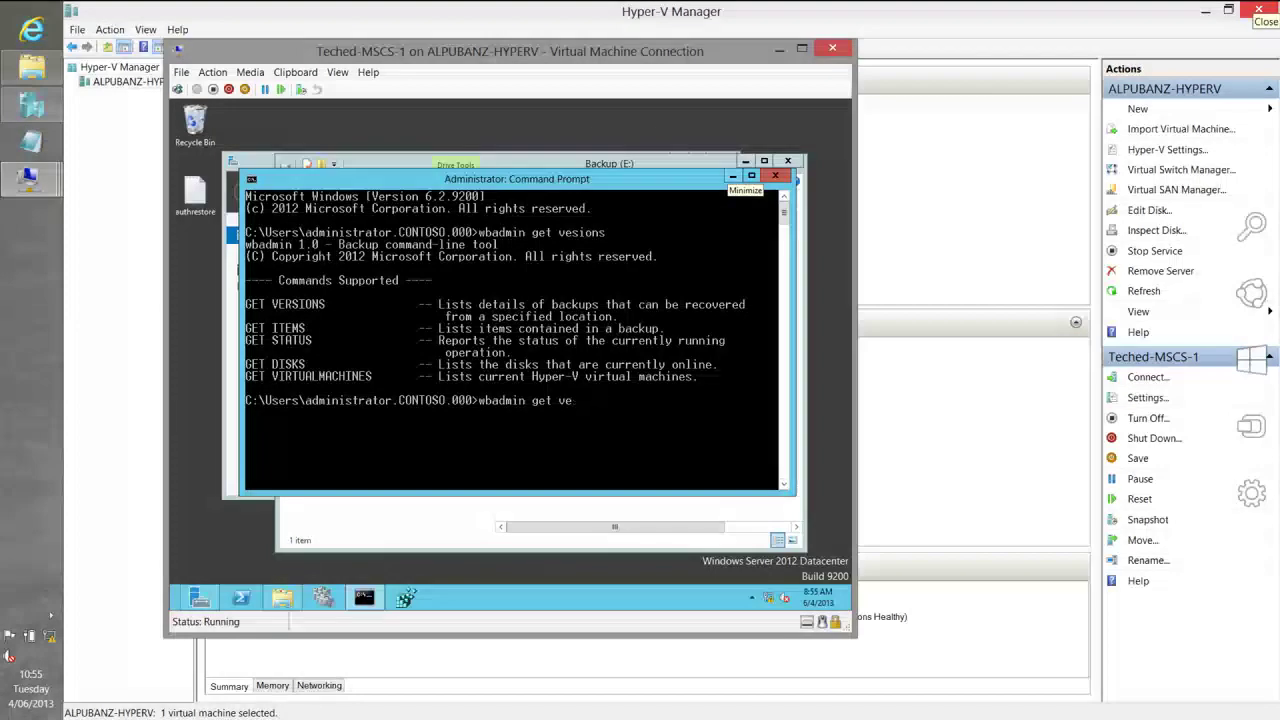
{"action": "type", "text": "rsions"}
{"action": "key", "text": "Return"}
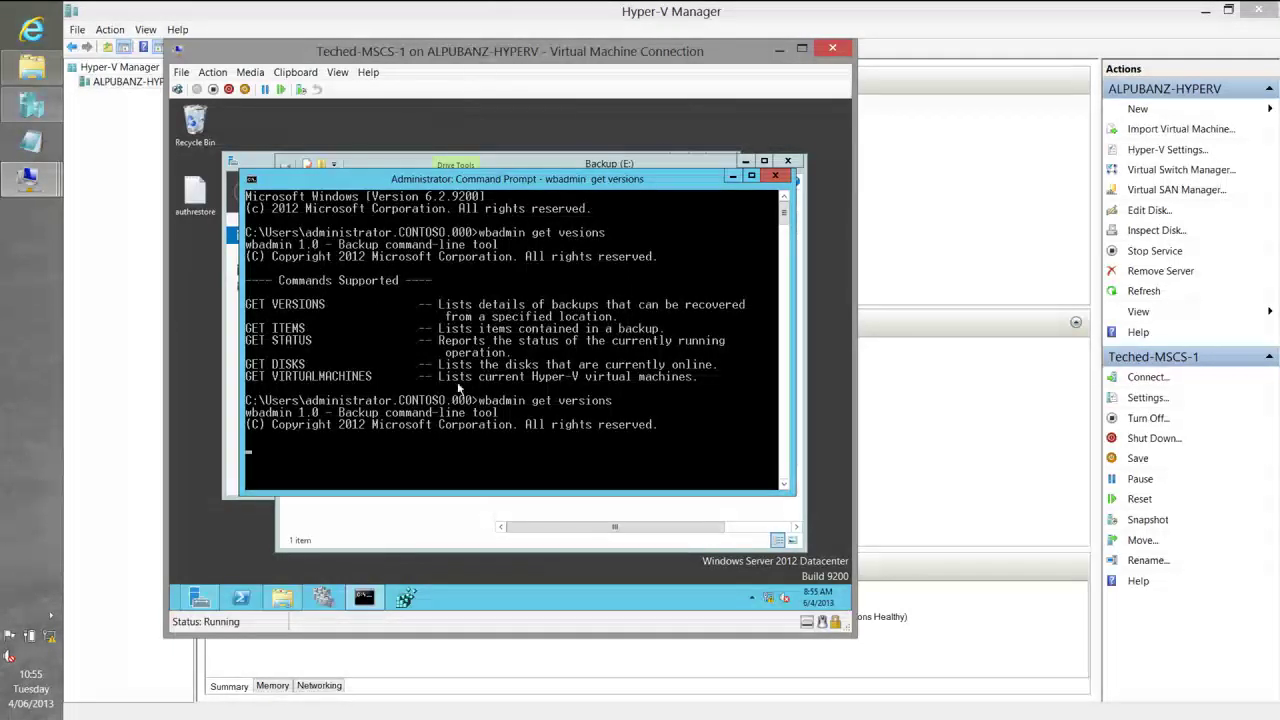
{"action": "left_click_drag", "start_coordinate": [520, 494], "coordinate": [520, 552]}
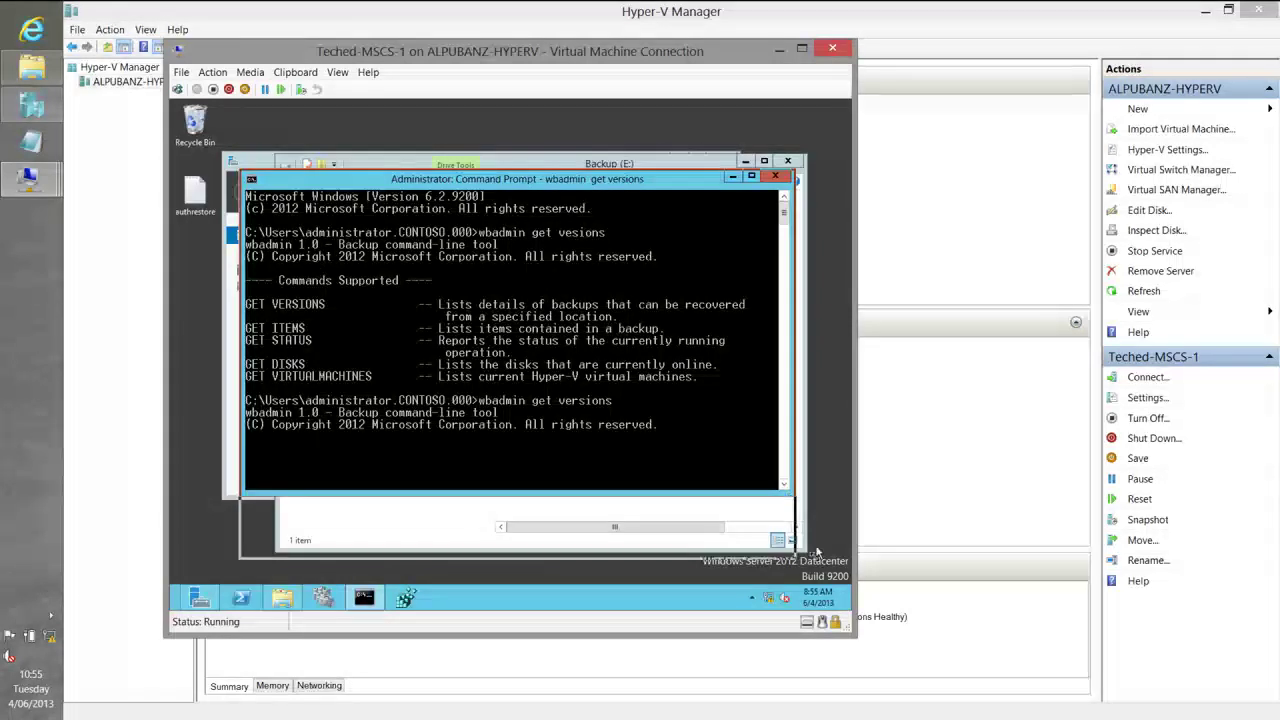
{"action": "left_click_drag", "start_coordinate": [584, 173], "coordinate": [584, 146]}
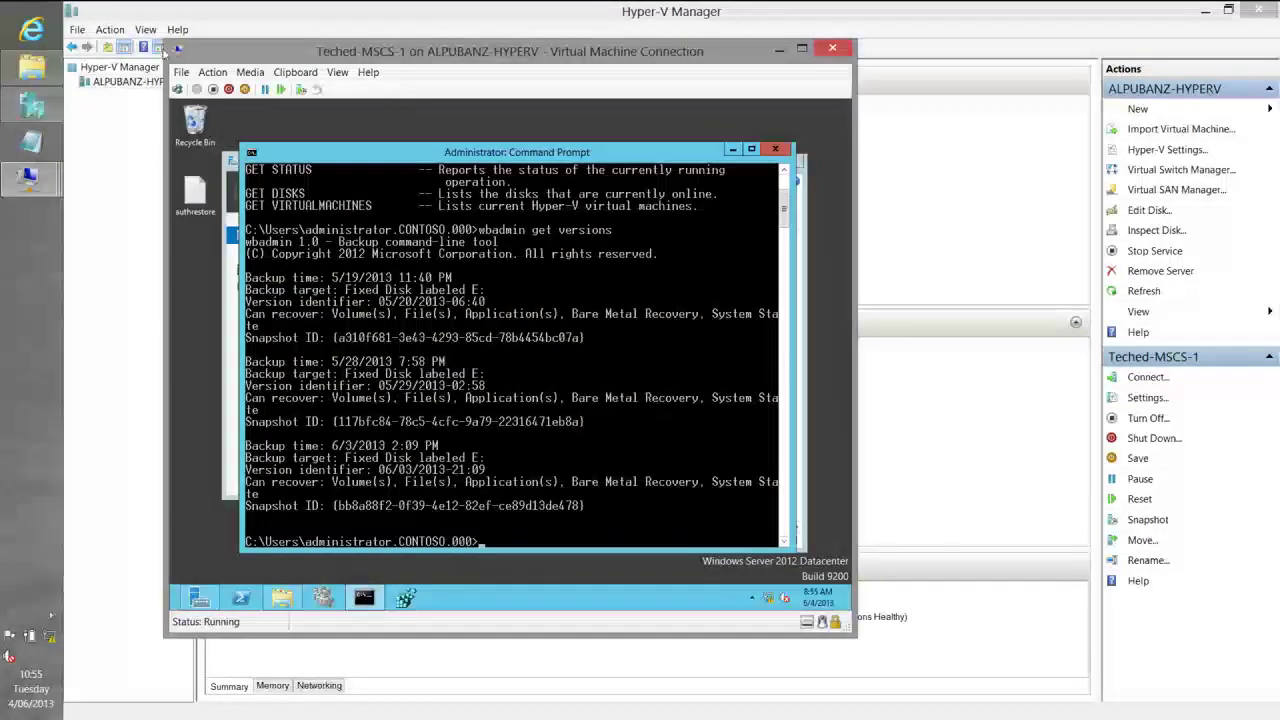
Step: Copy the newest backup version identifier 06/03/2013-21:09 from the console output
{"action": "left_click", "coordinate": [251, 152]}
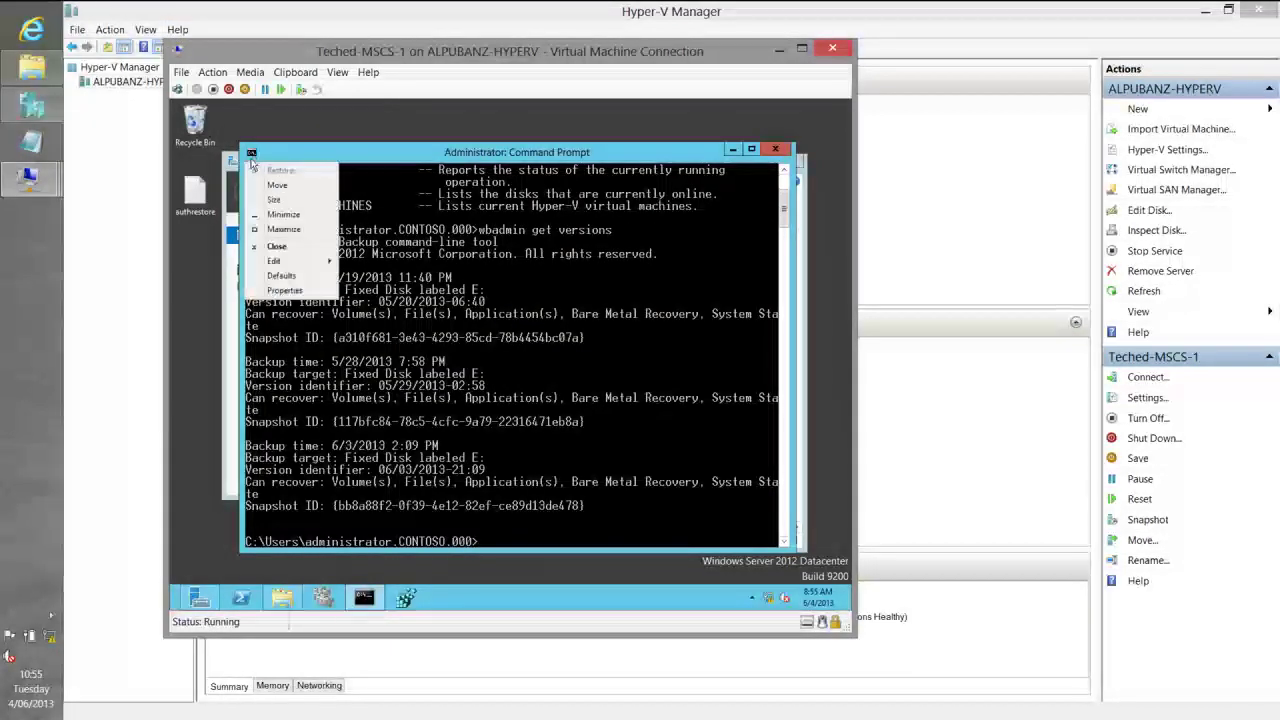
{"action": "left_click", "coordinate": [355, 262]}
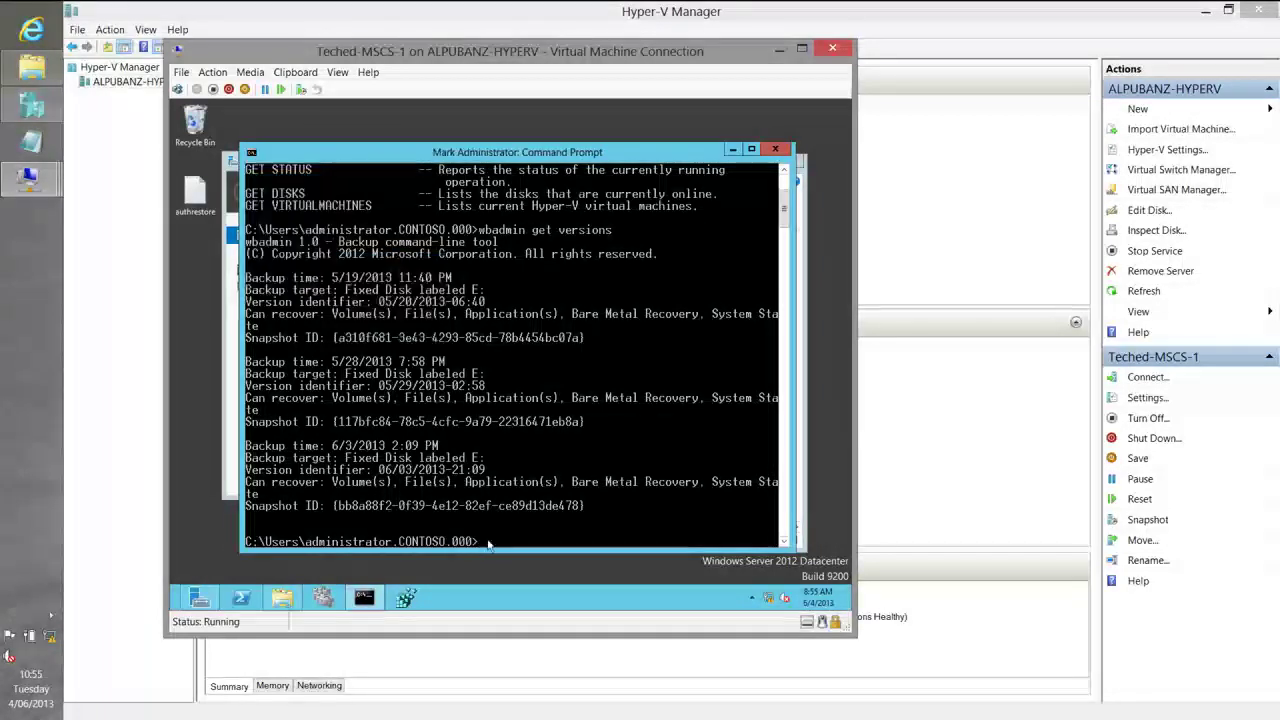
{"action": "left_click_drag", "start_coordinate": [345, 458], "coordinate": [481, 466]}
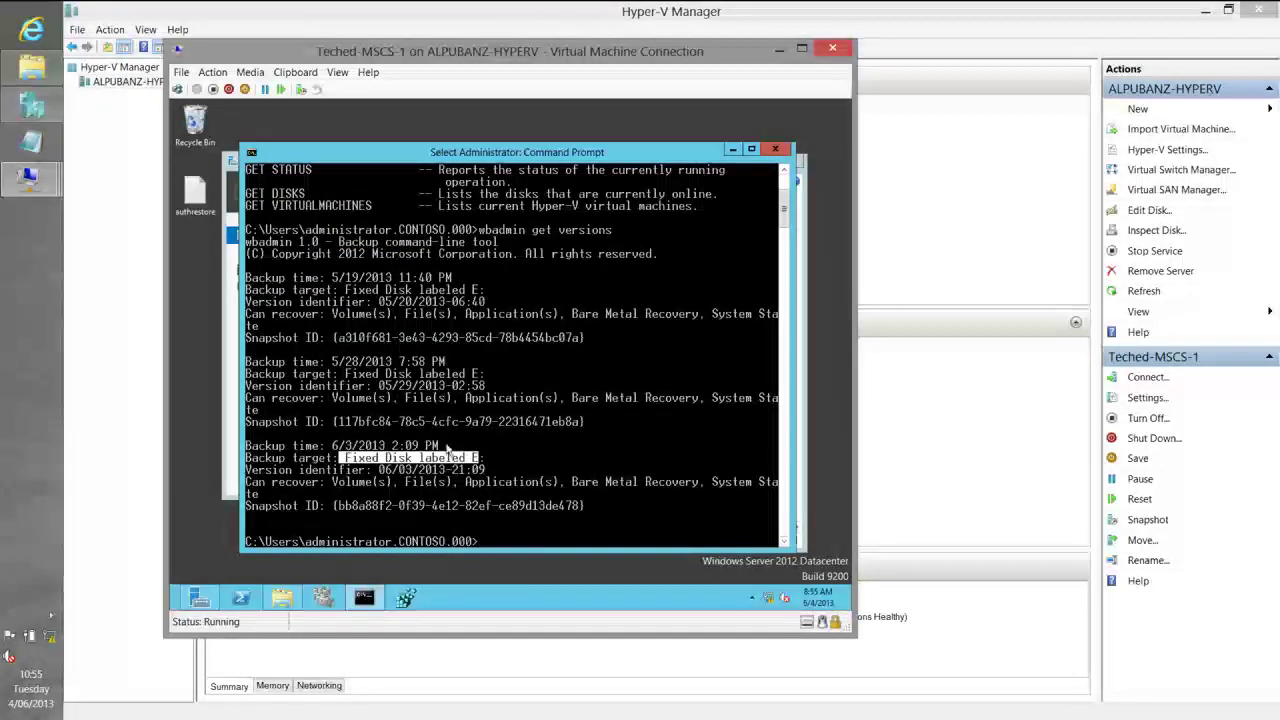
{"action": "left_click", "coordinate": [383, 470]}
{"action": "left_click_drag", "start_coordinate": [388, 477], "coordinate": [486, 471]}
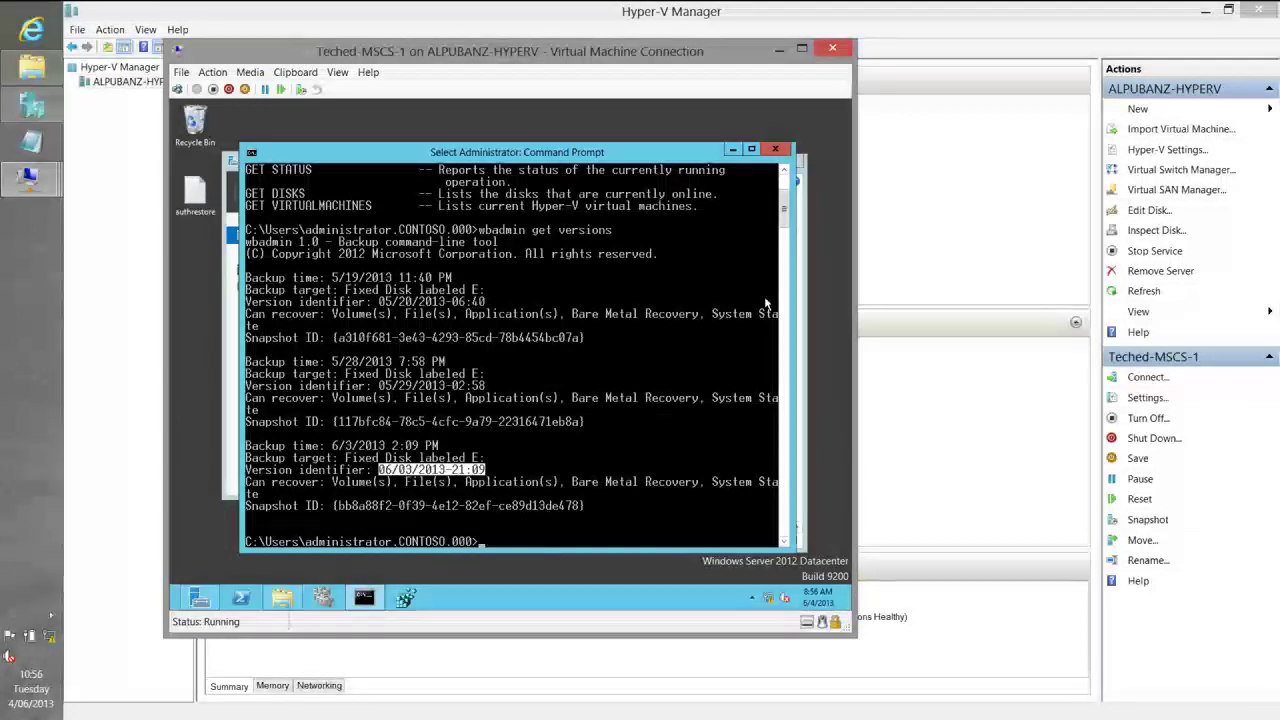
{"action": "key", "text": "Return"}
Step: Run 'wbadmin start recovery -version:06/03/2013-21:09 -itemtype:app -items:cluster'
{"action": "type", "text": "wbadmin start reciv"}
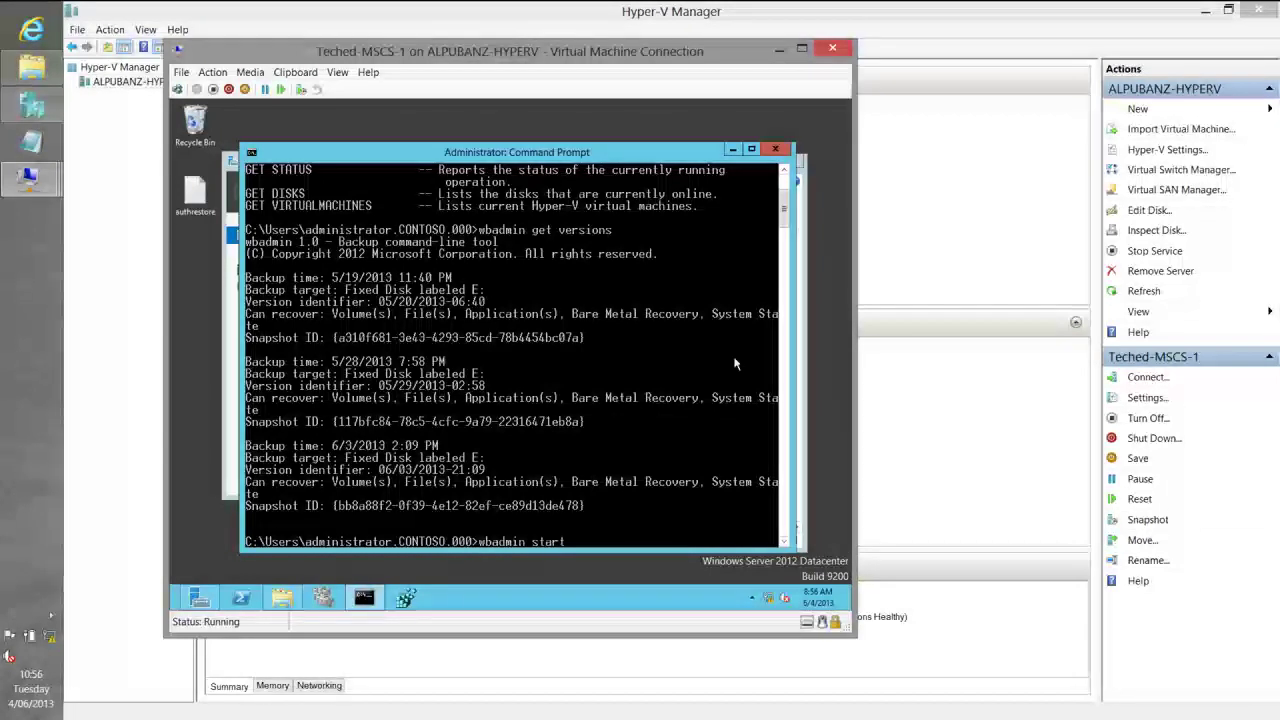
{"action": "key", "text": "BackSpace"}
{"action": "type", "text": "overy -version:"}
{"action": "right_click", "coordinate": [566, 339]}
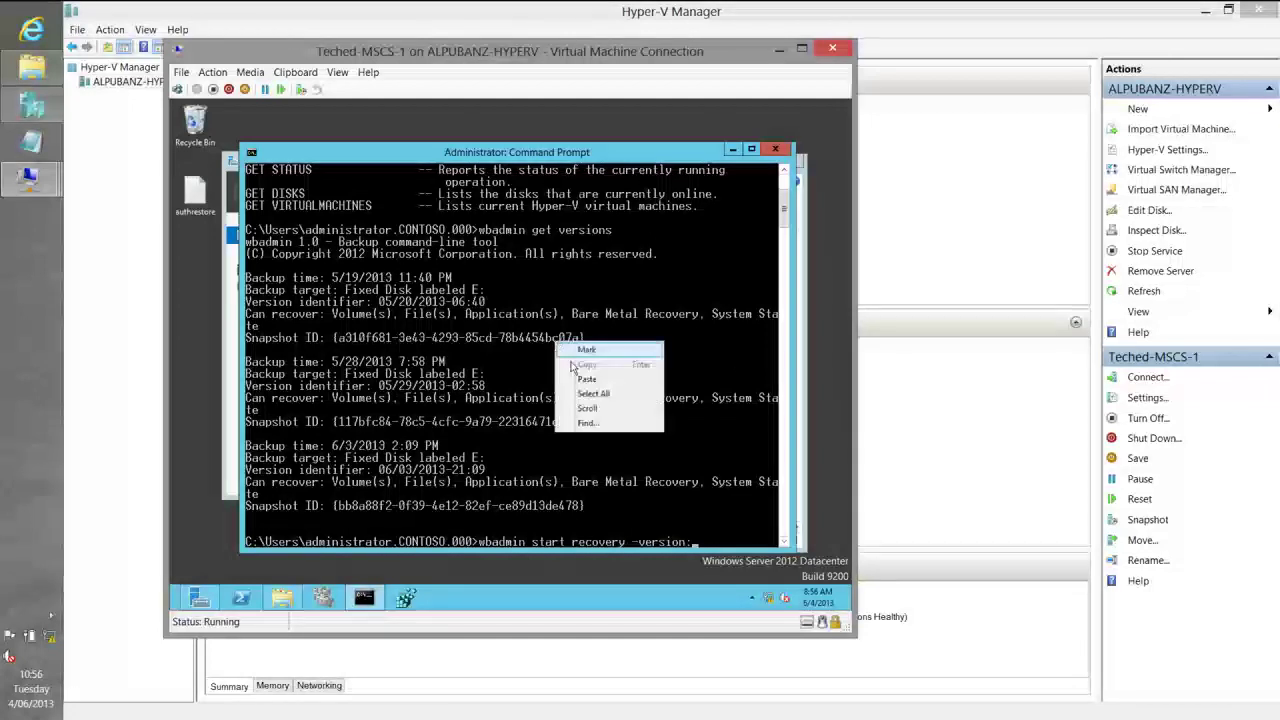
{"action": "left_click", "coordinate": [582, 379]}
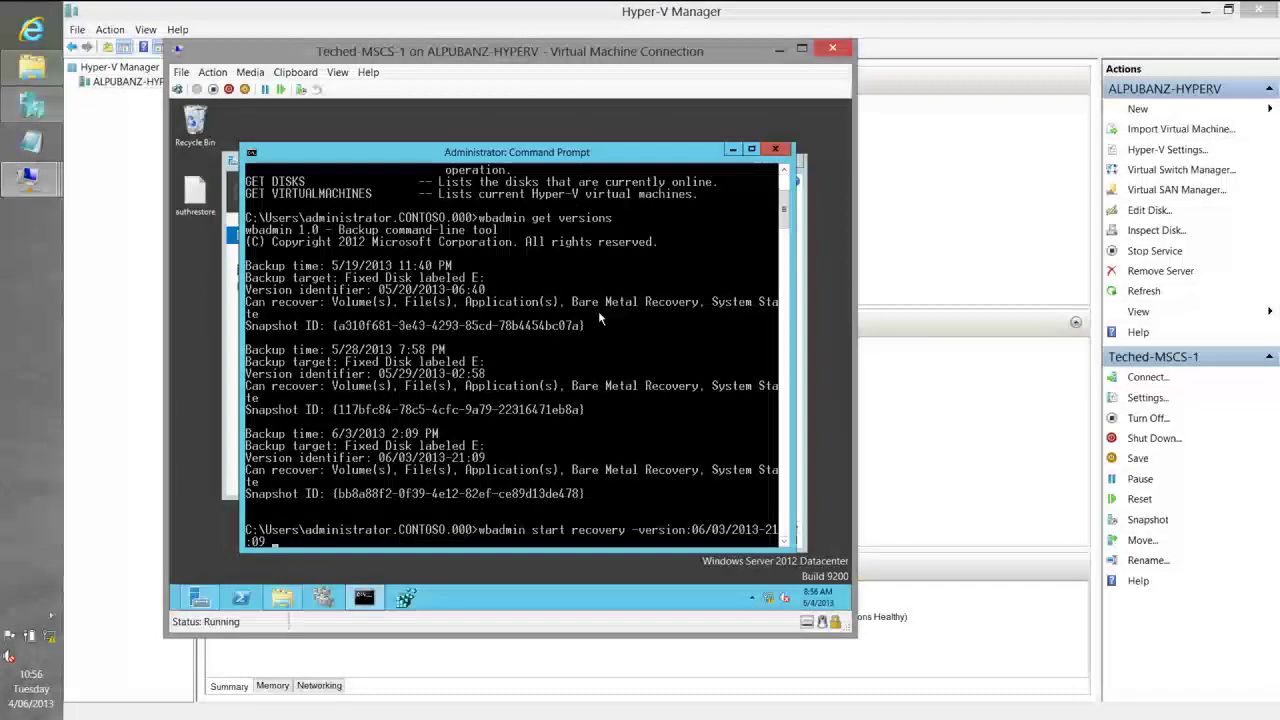
{"action": "type", "text": "-itemtype:app -items:cluster"}
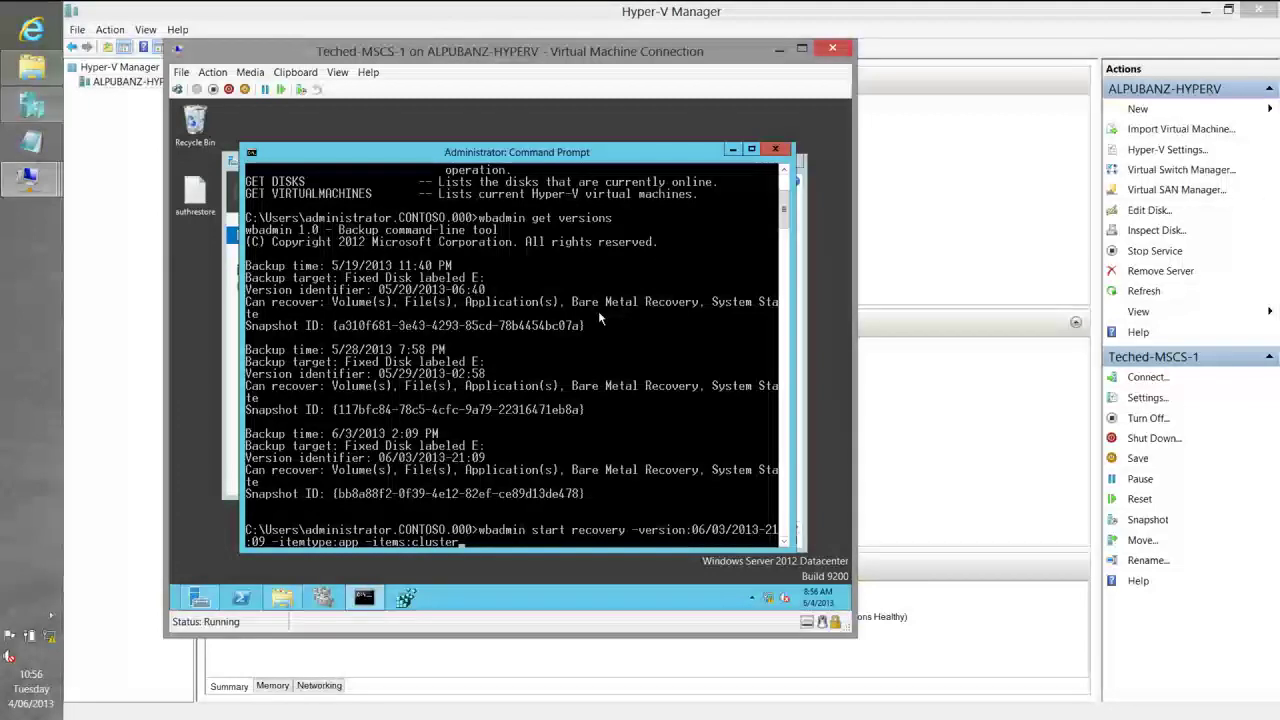
{"action": "key", "text": "Return"}
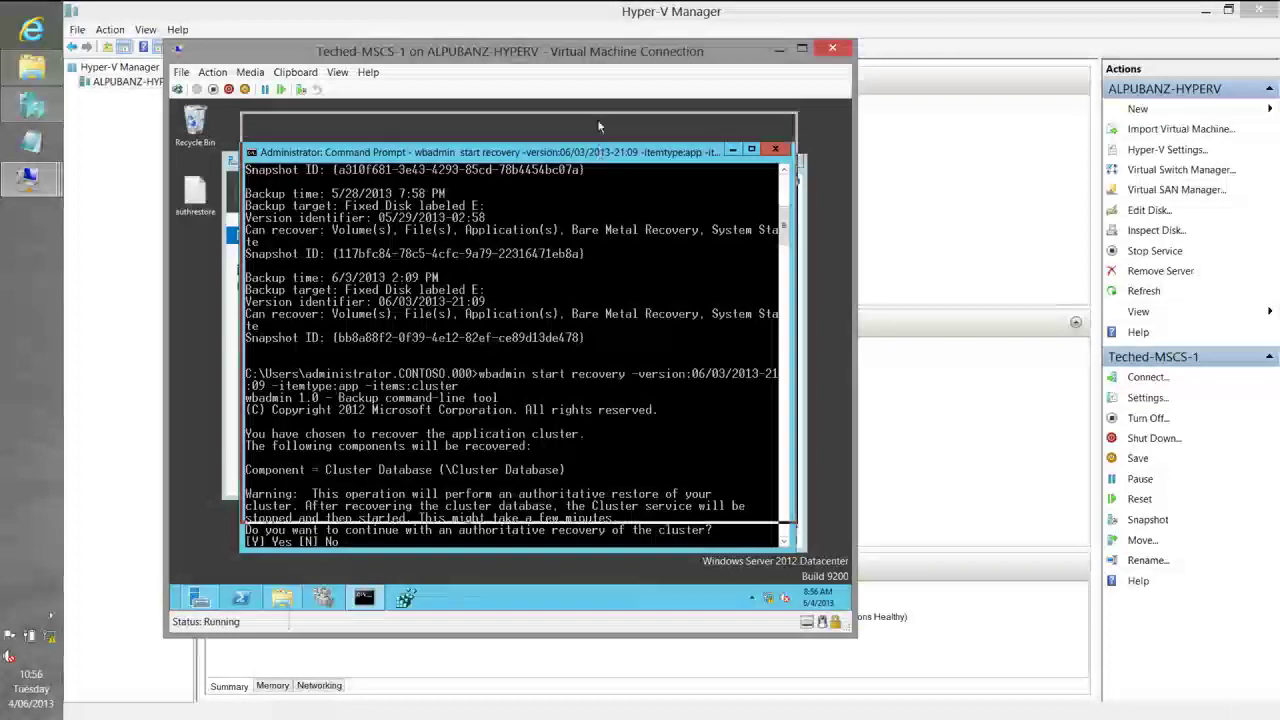
Step: Answer y to the authoritative restore prompt and keep the console visible while the Cluster Database recovers
{"action": "left_click_drag", "start_coordinate": [597, 147], "coordinate": [658, 130]}
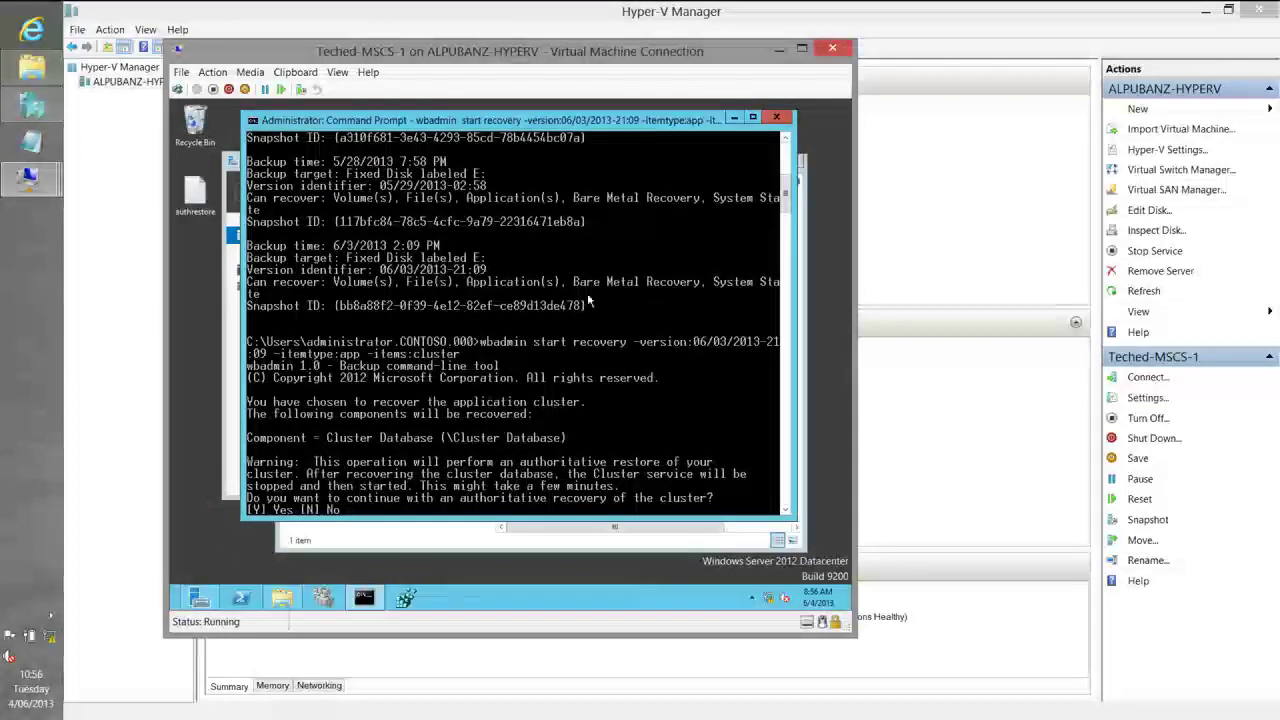
{"action": "type", "text": "y"}
{"action": "key", "text": "Return"}
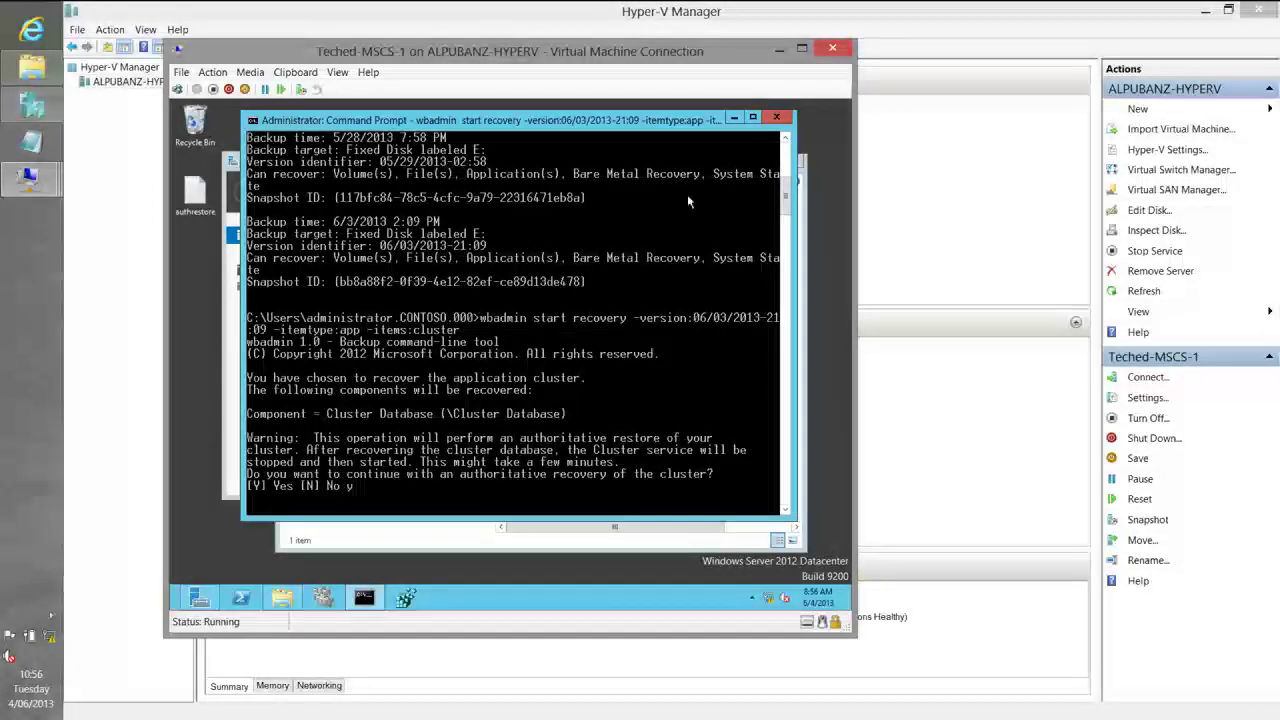
{"action": "left_click", "coordinate": [28, 335]}
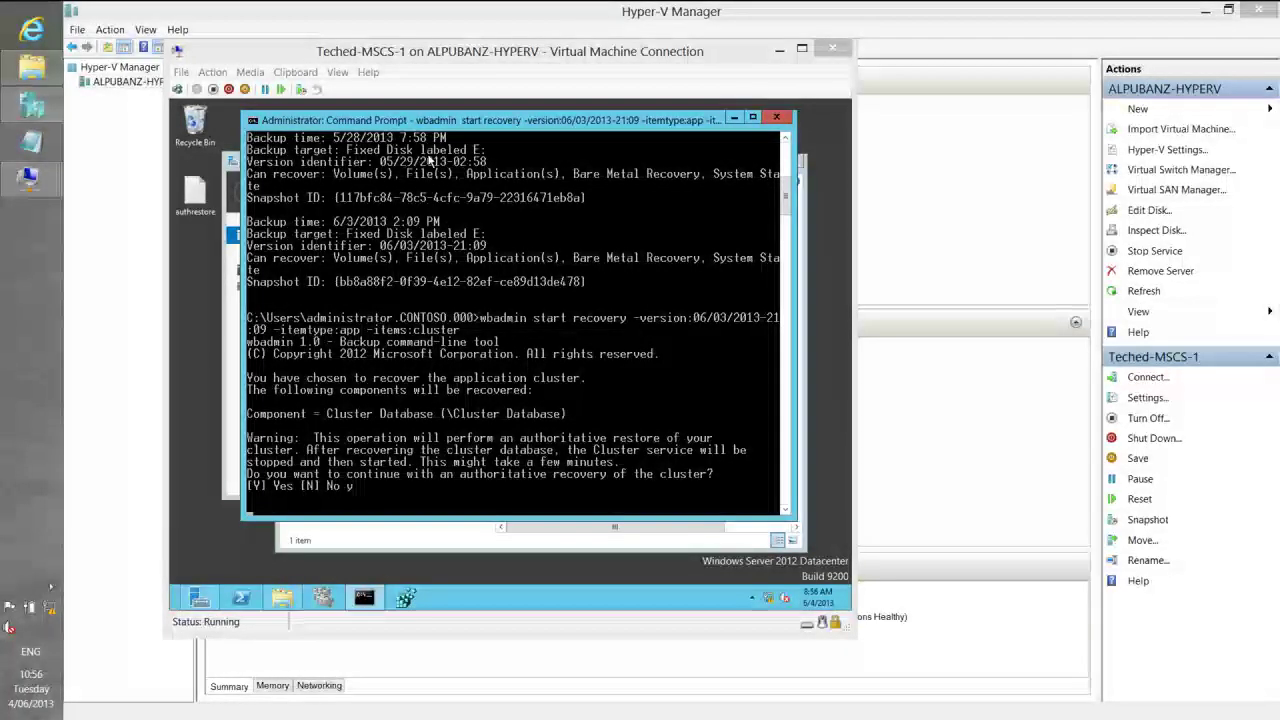
{"action": "key", "text": "Return"}
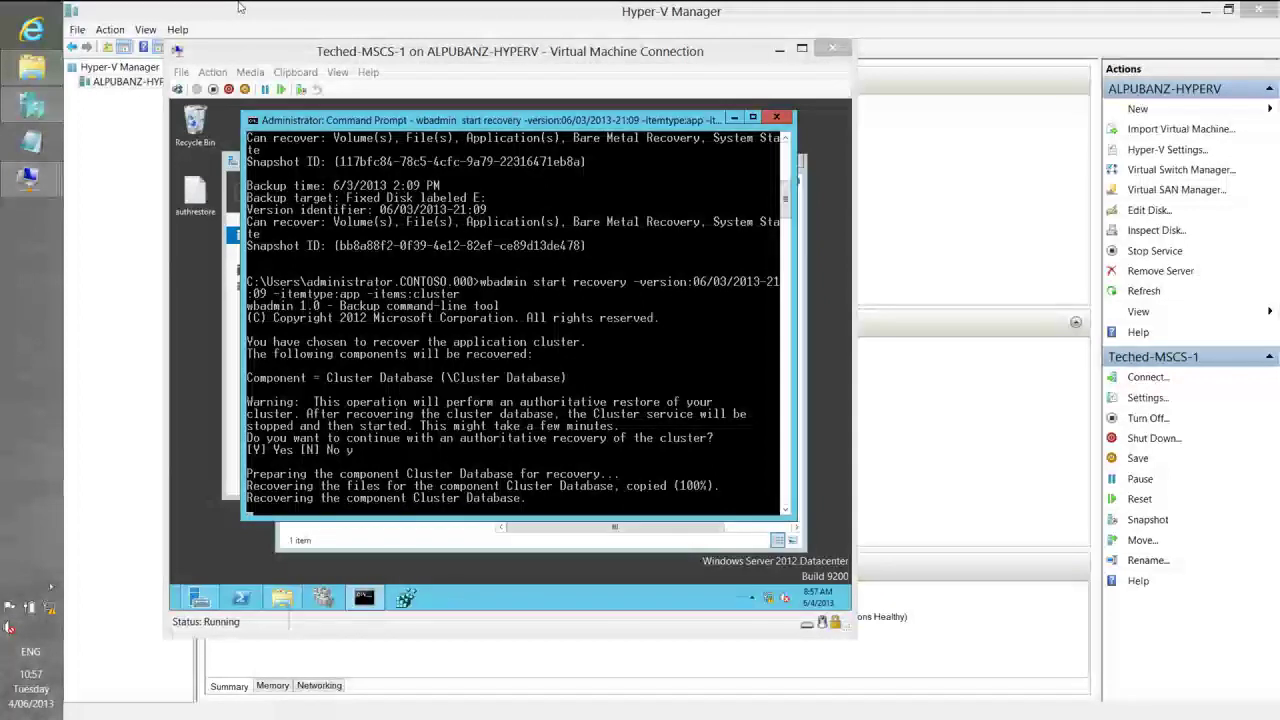
{"action": "left_click_drag", "start_coordinate": [375, 120], "coordinate": [723, 125]}
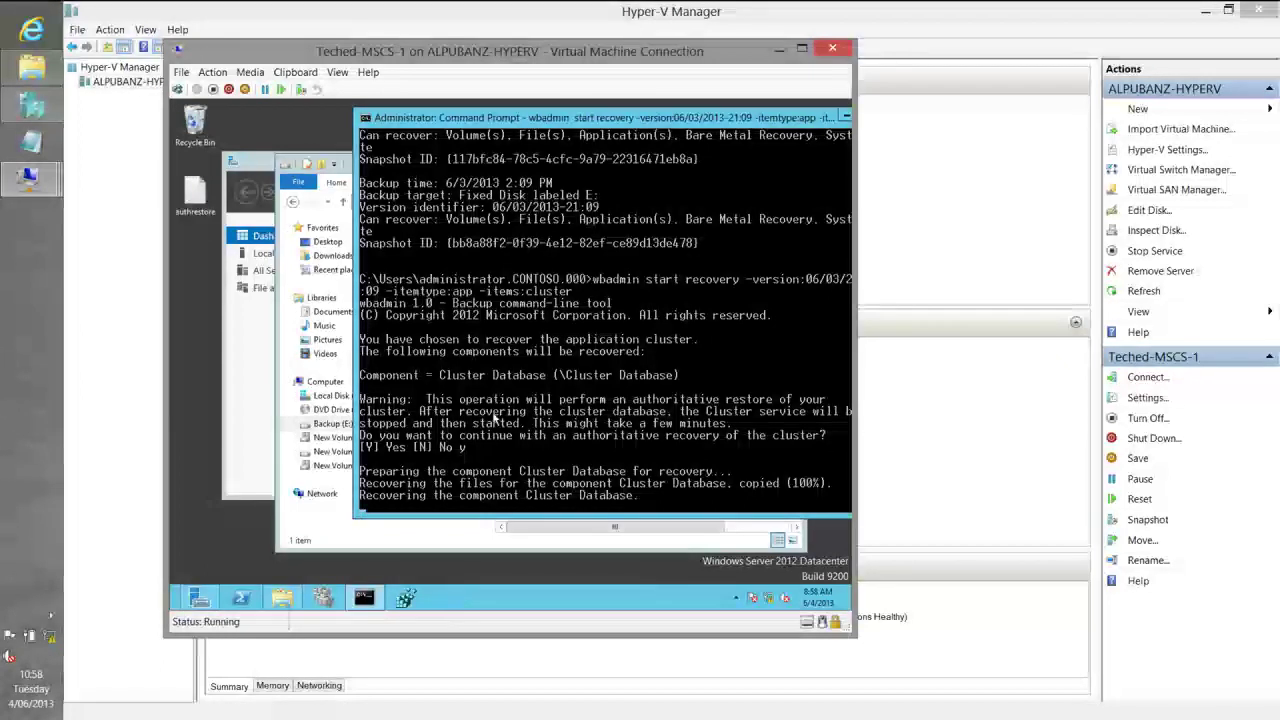
{"action": "left_click_drag", "start_coordinate": [418, 124], "coordinate": [331, 116]}
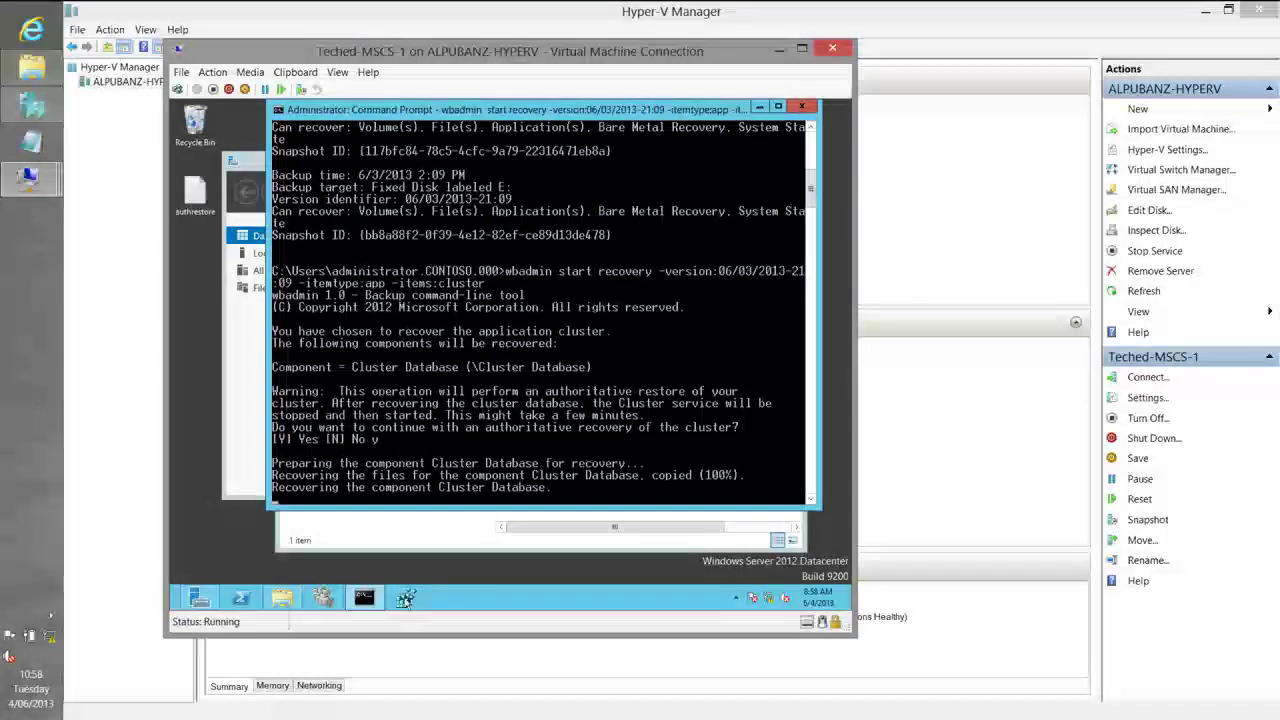
Step: Review PaxosTag and ClusterName under HKLM\Cluster in a maximized Registry Editor, then minimize it
{"action": "left_click", "coordinate": [405, 597]}
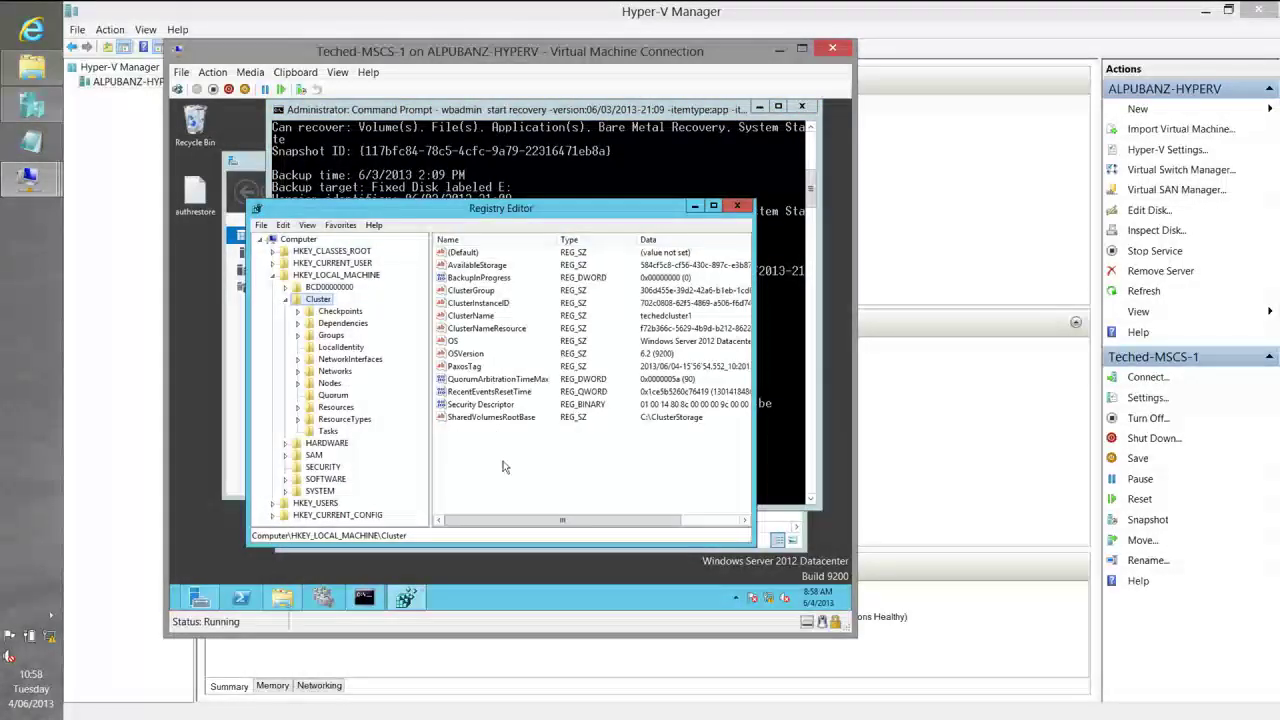
{"action": "double_click", "coordinate": [635, 209]}
{"action": "left_click", "coordinate": [31, 349]}
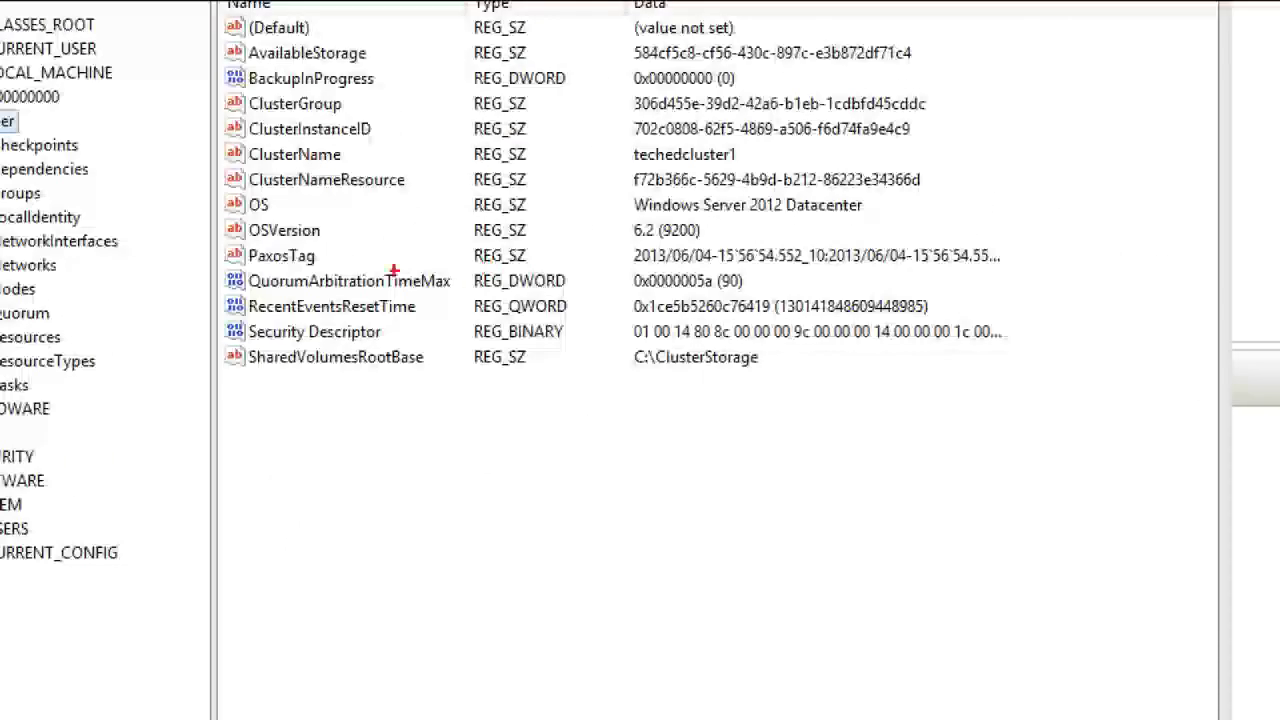
{"action": "left_click_drag", "start_coordinate": [766, 262], "coordinate": [826, 306]}
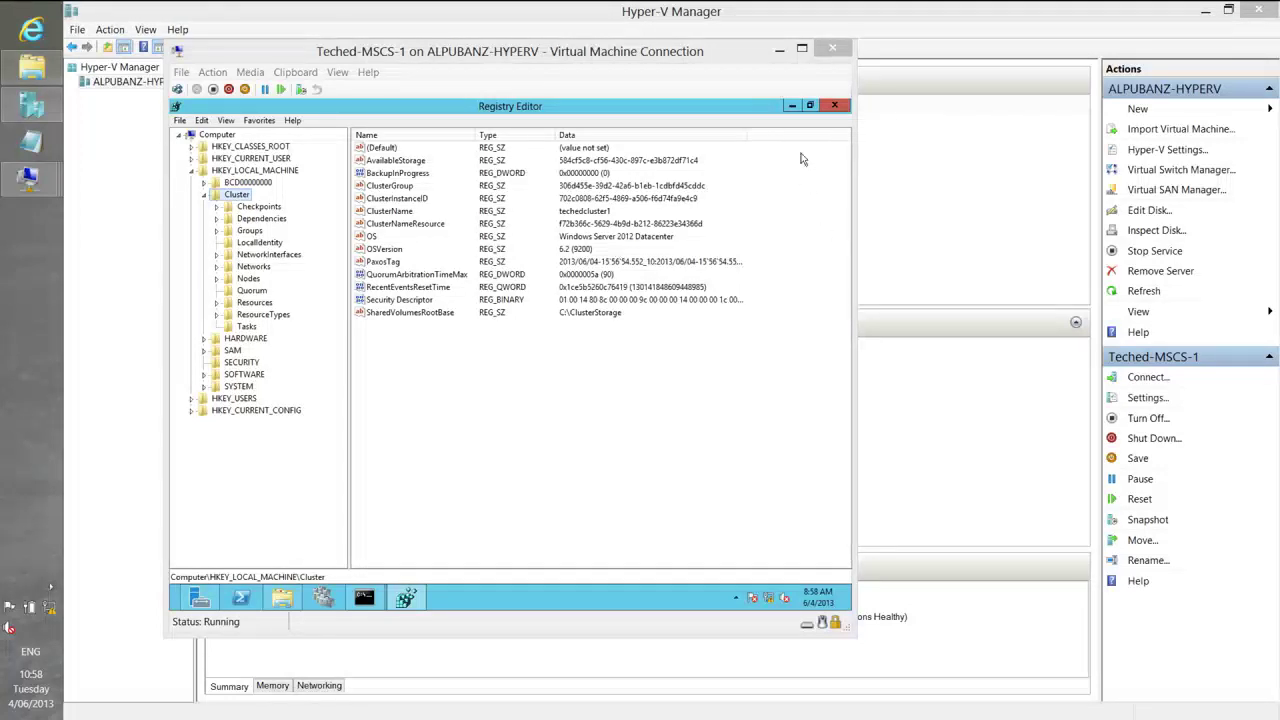
{"action": "left_click", "coordinate": [791, 106]}
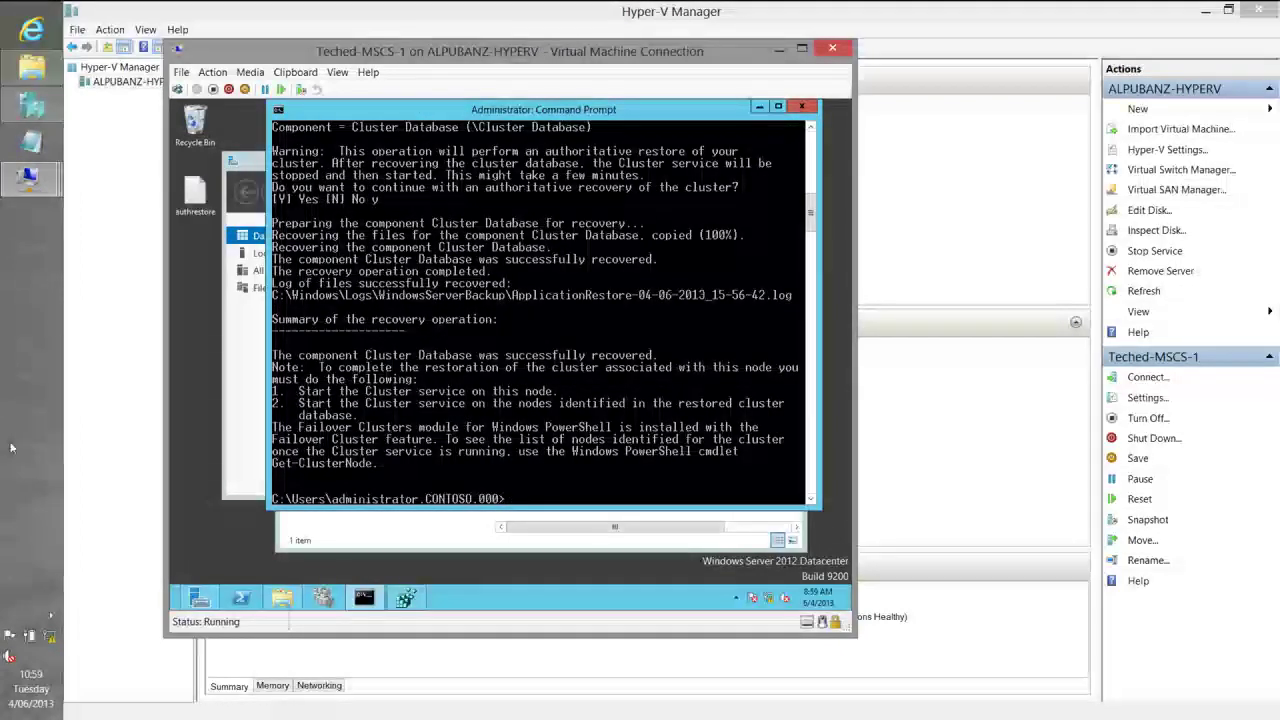
{"action": "key", "text": "super+plus"}
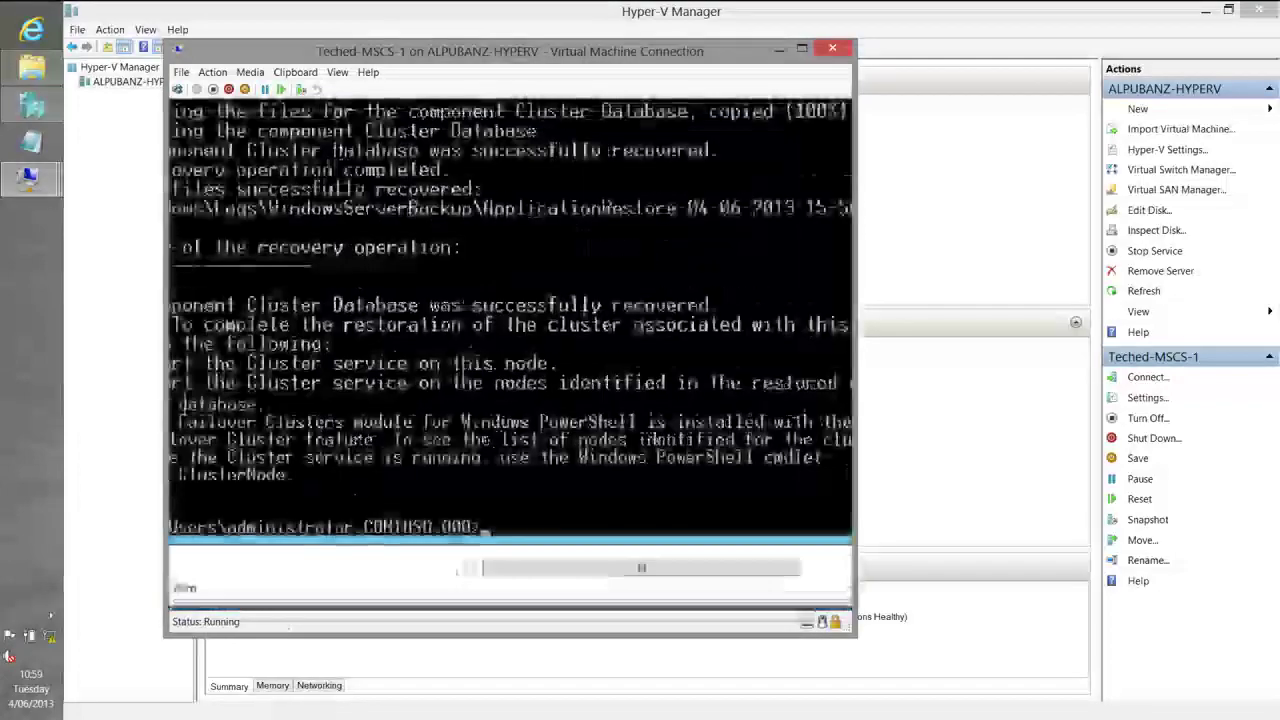
{"action": "key", "text": "super+minus"}
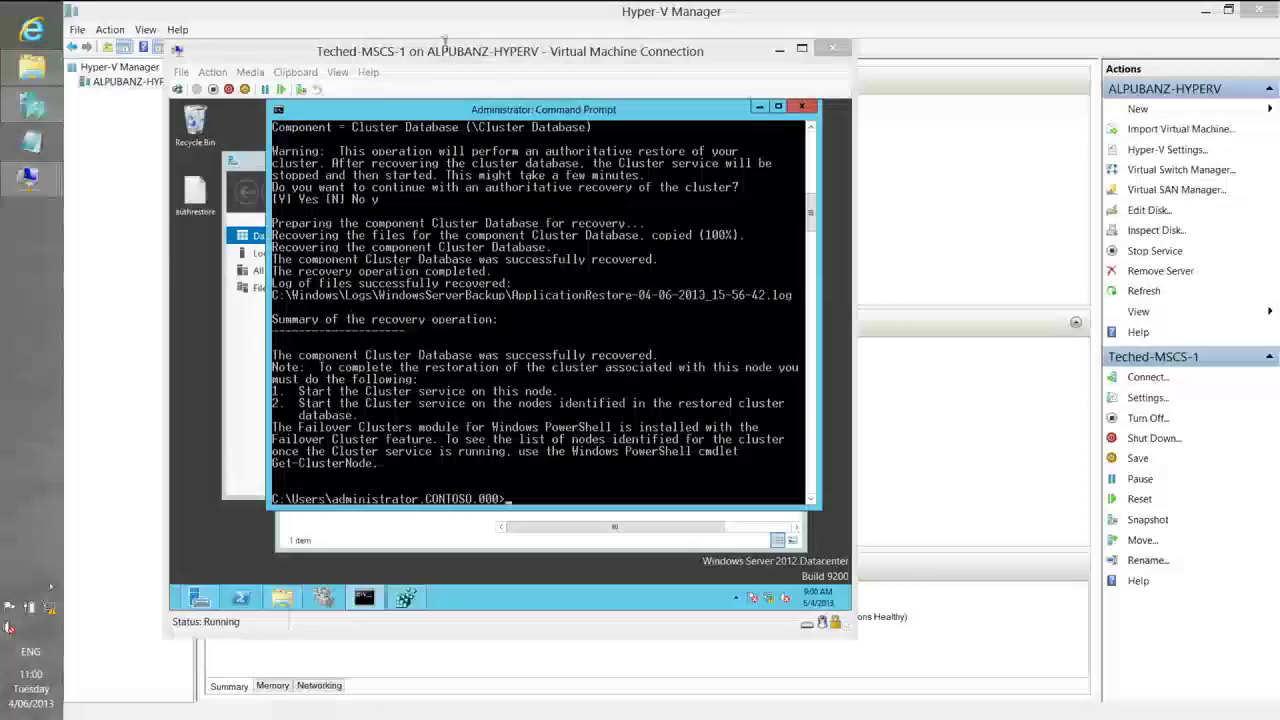
Step: Expand techedcluster1's Nodes in Failover Cluster Manager and inspect the Filecluster1 role on mscs-1
{"action": "left_click", "coordinate": [338, 600]}
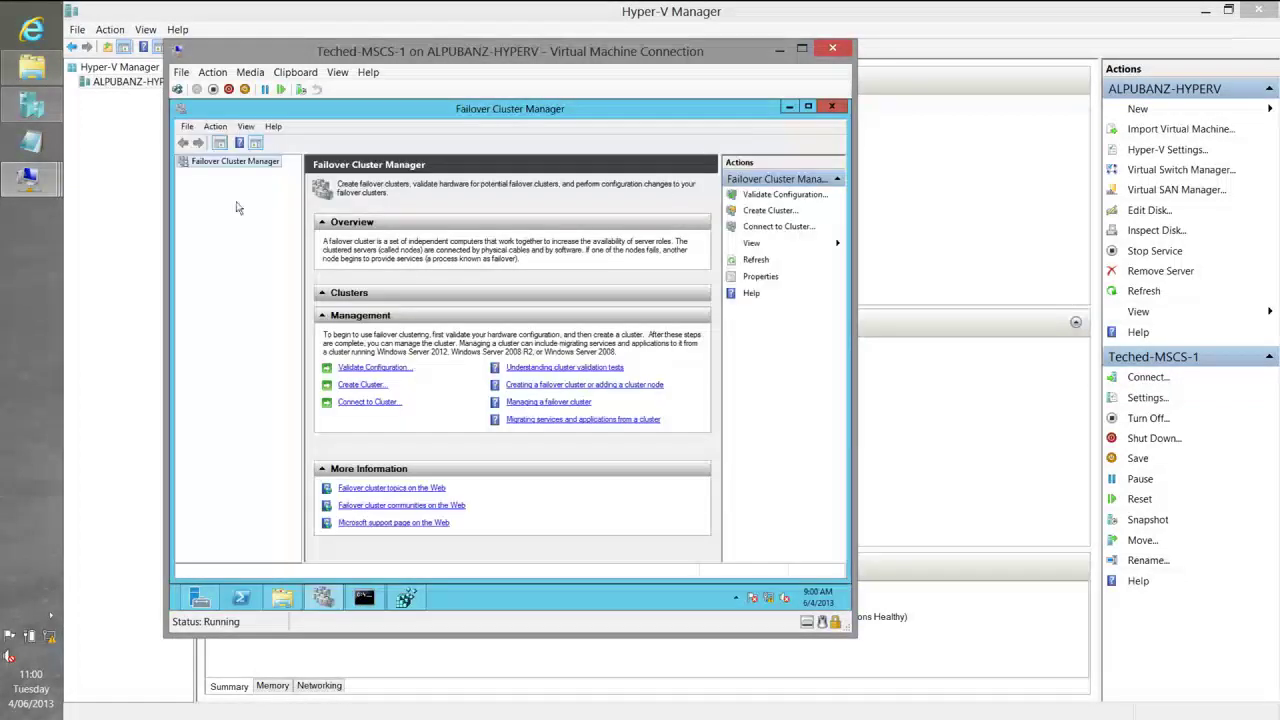
{"action": "left_click", "coordinate": [185, 175]}
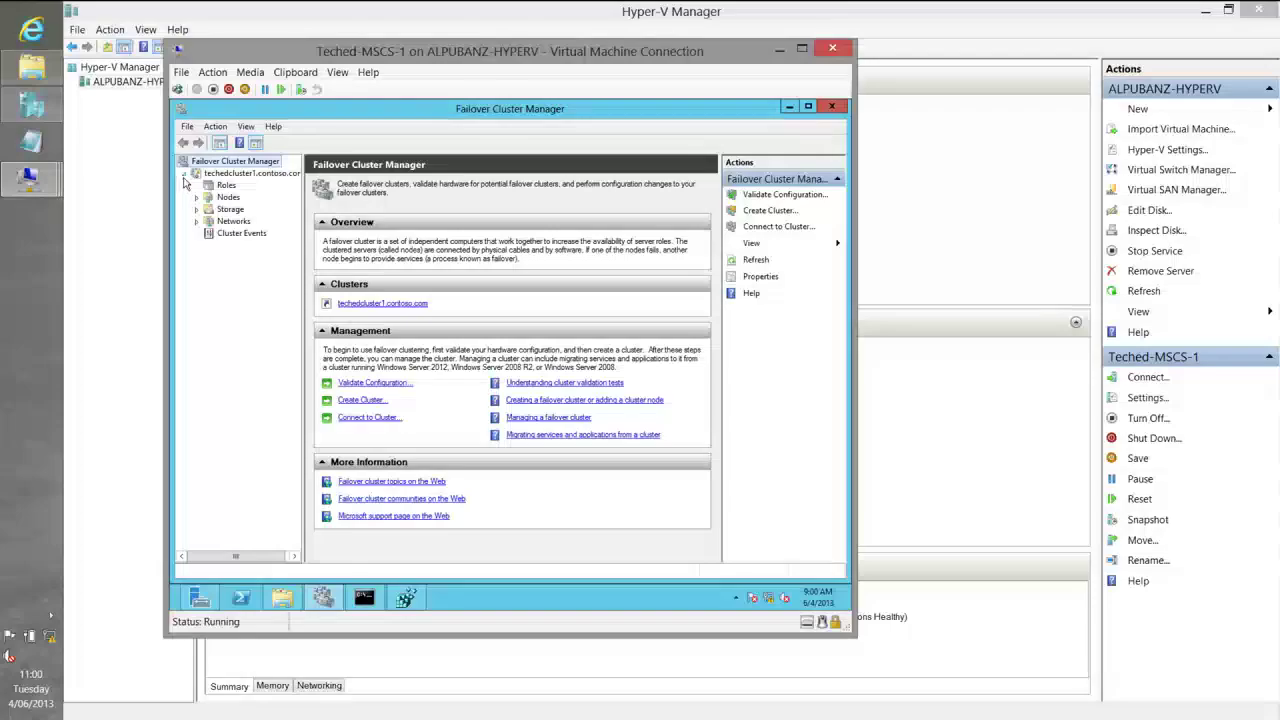
{"action": "left_click", "coordinate": [197, 197]}
{"action": "left_click", "coordinate": [216, 198]}
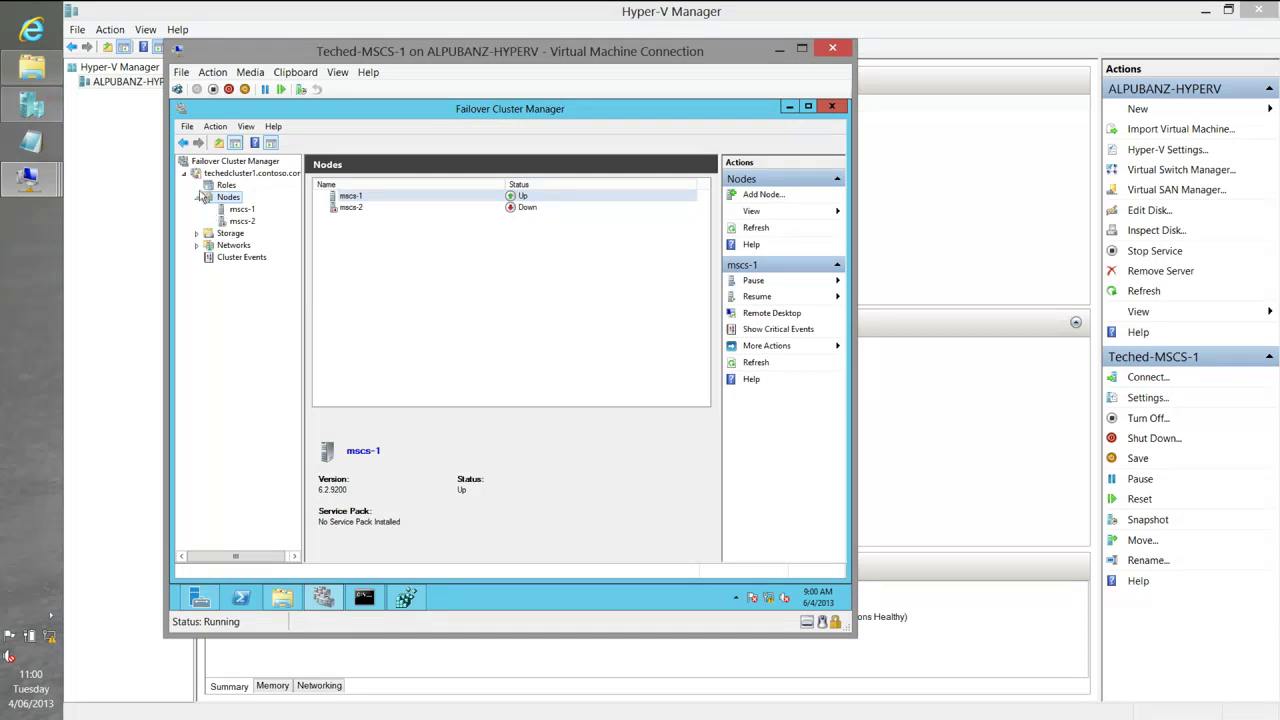
{"action": "left_click", "coordinate": [226, 211]}
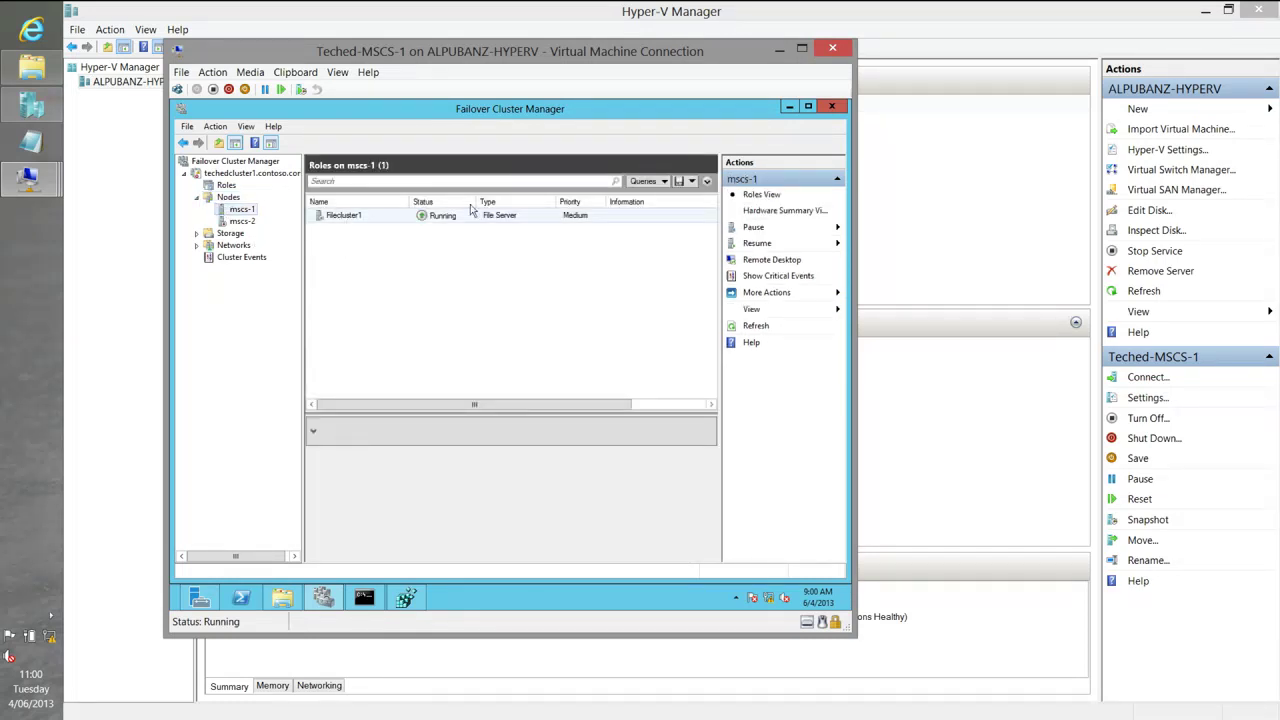
{"action": "left_click", "coordinate": [470, 212]}
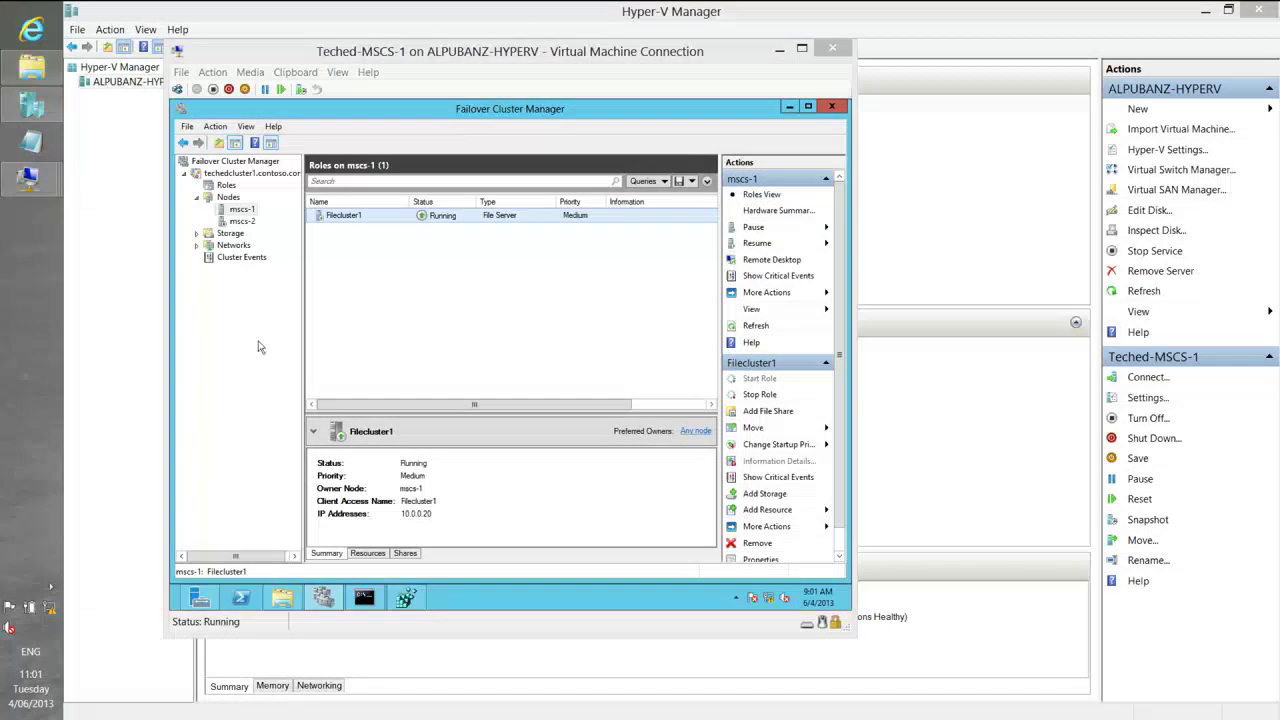
Step: Start the cluster service on mscs-2, recheck mscs-1's roles, and minimize the VM connection
{"action": "left_click", "coordinate": [241, 223]}
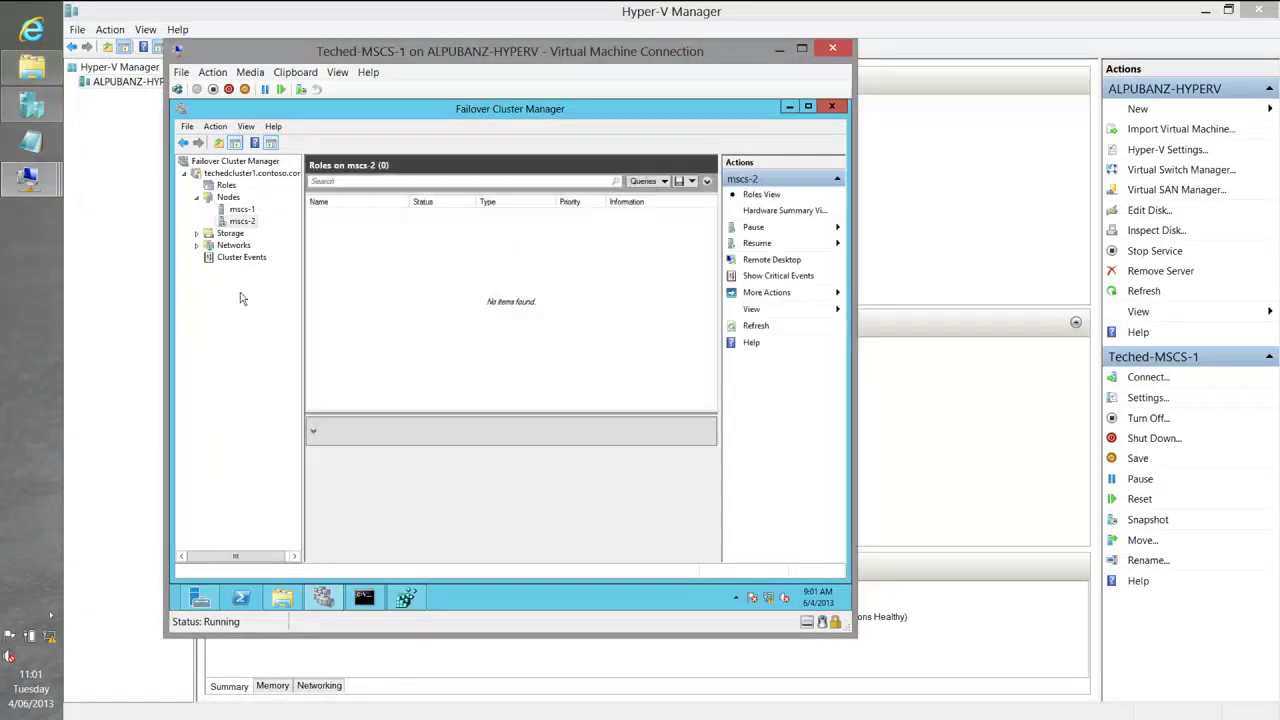
{"action": "right_click", "coordinate": [241, 227]}
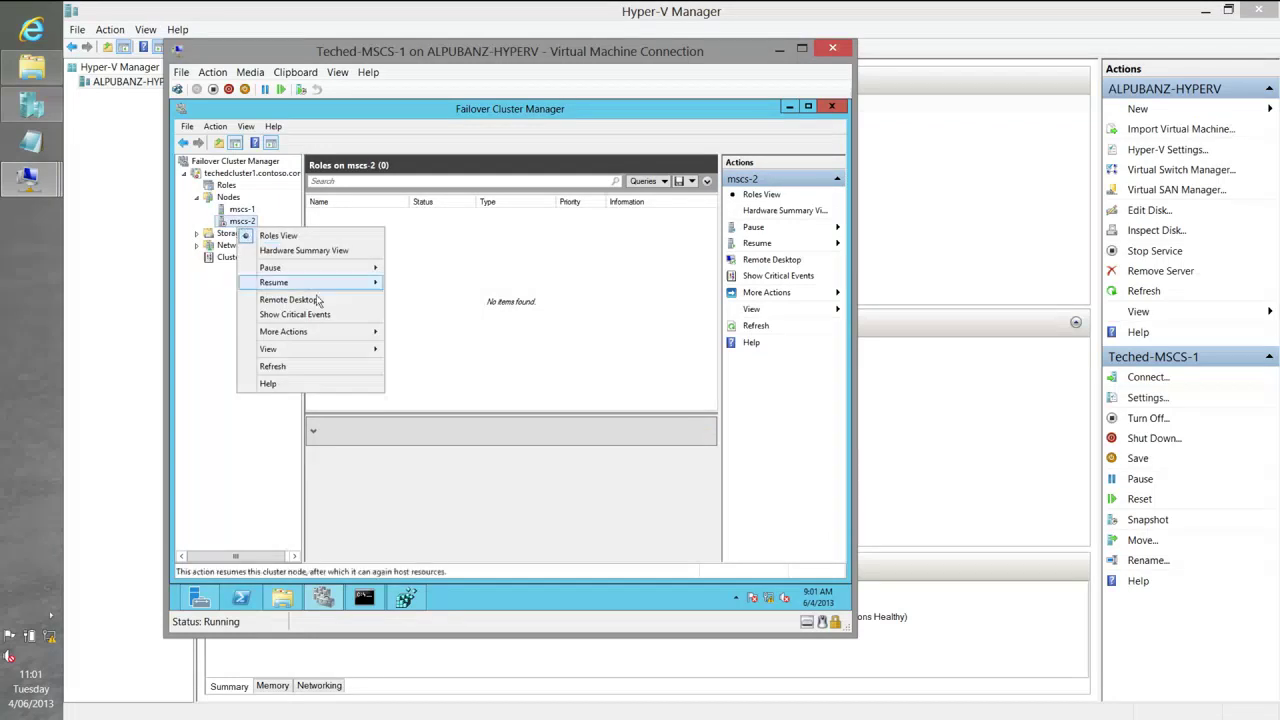
{"action": "mouse_move", "coordinate": [340, 332]}
{"action": "left_click", "coordinate": [440, 336]}
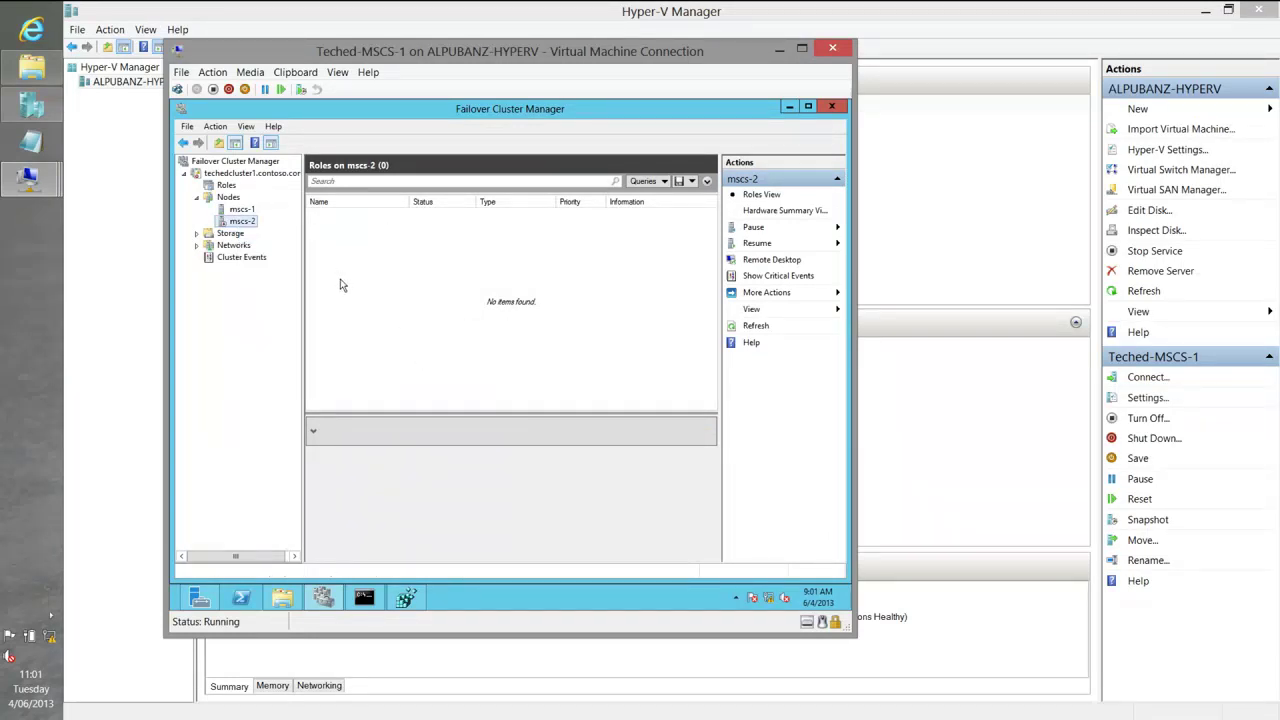
{"action": "left_click", "coordinate": [242, 209]}
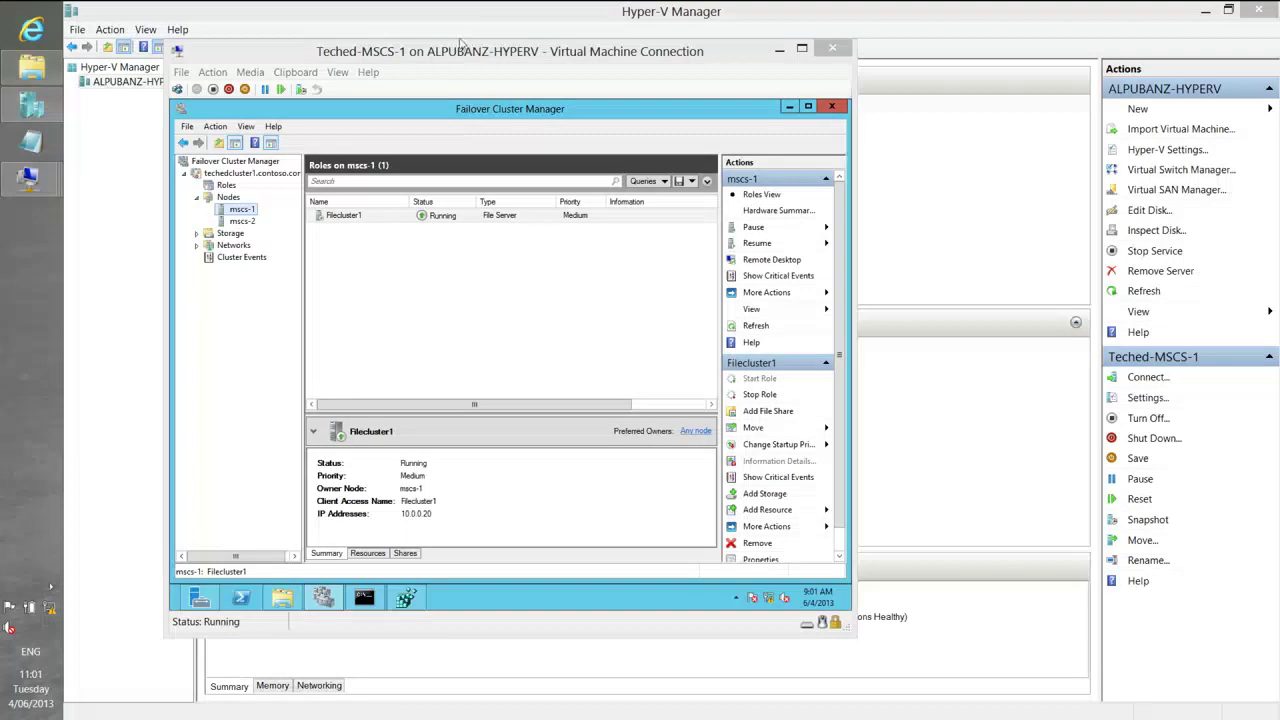
{"action": "left_click", "coordinate": [780, 48]}
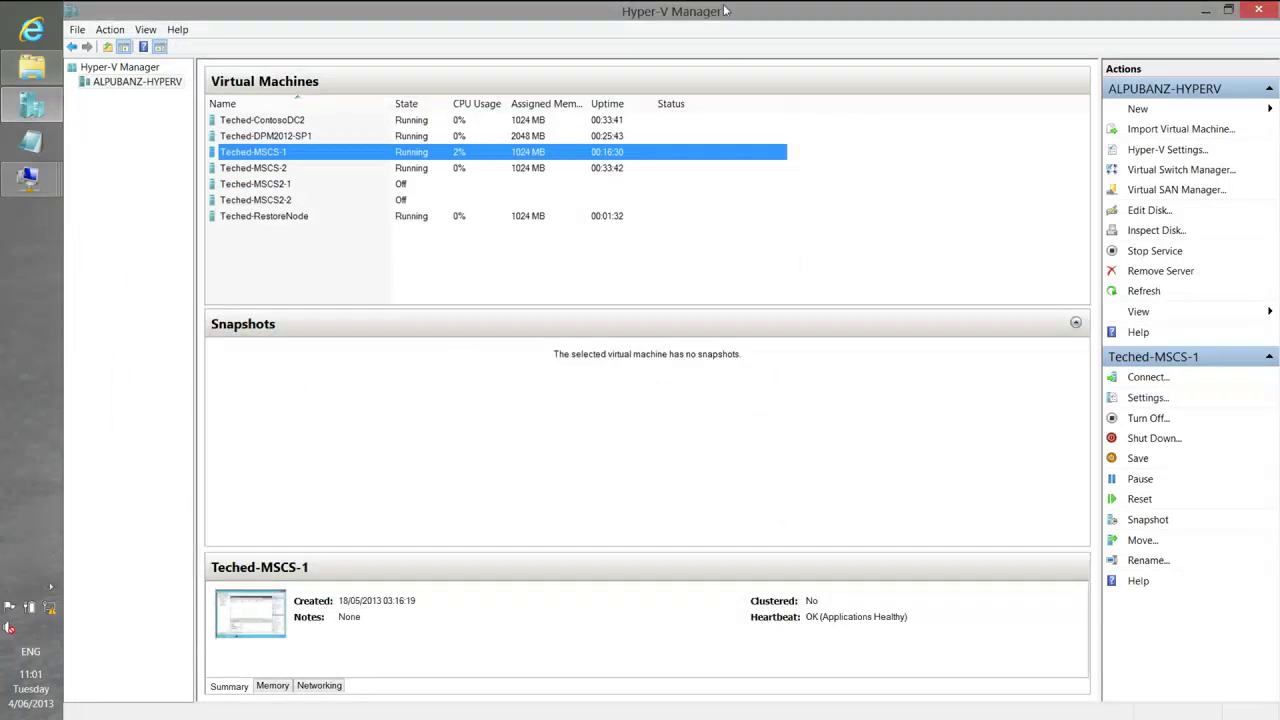
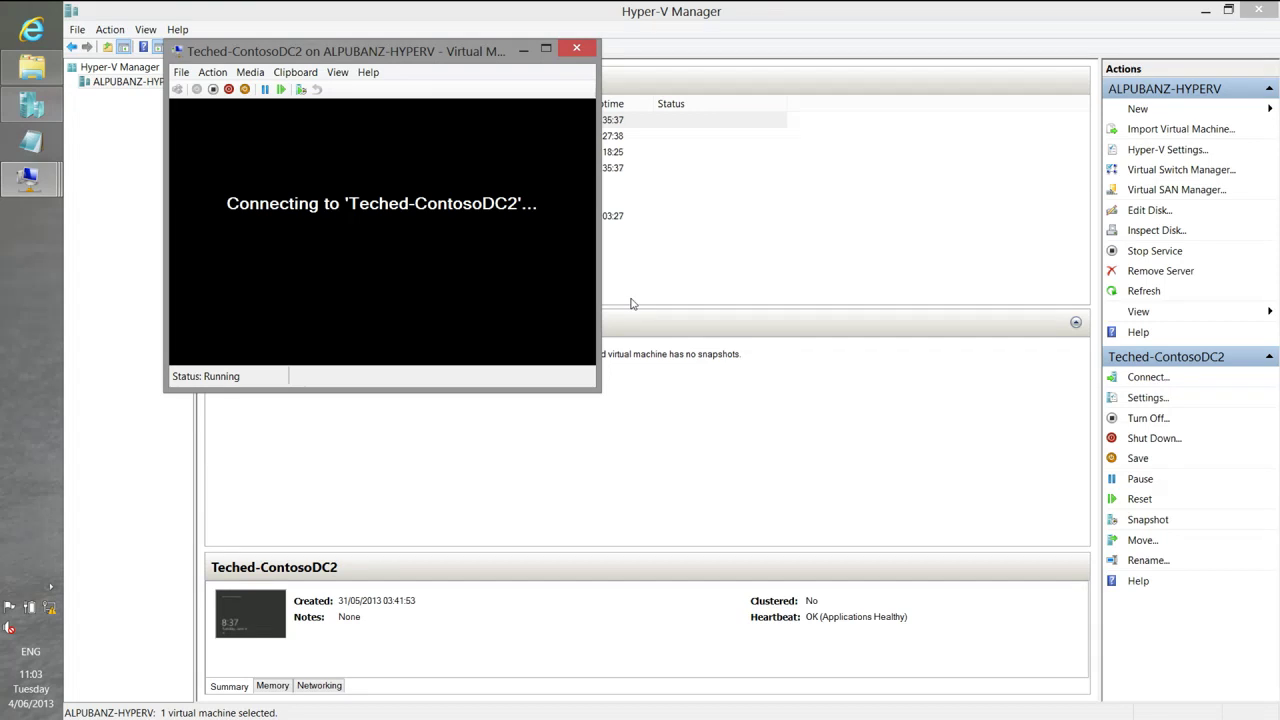
Step: Sign in to the Teched-ContosoDC2 VM as administrator with Ctrl+Alt+Delete and the password
{"action": "left_click_drag", "start_coordinate": [462, 52], "coordinate": [558, 175]}
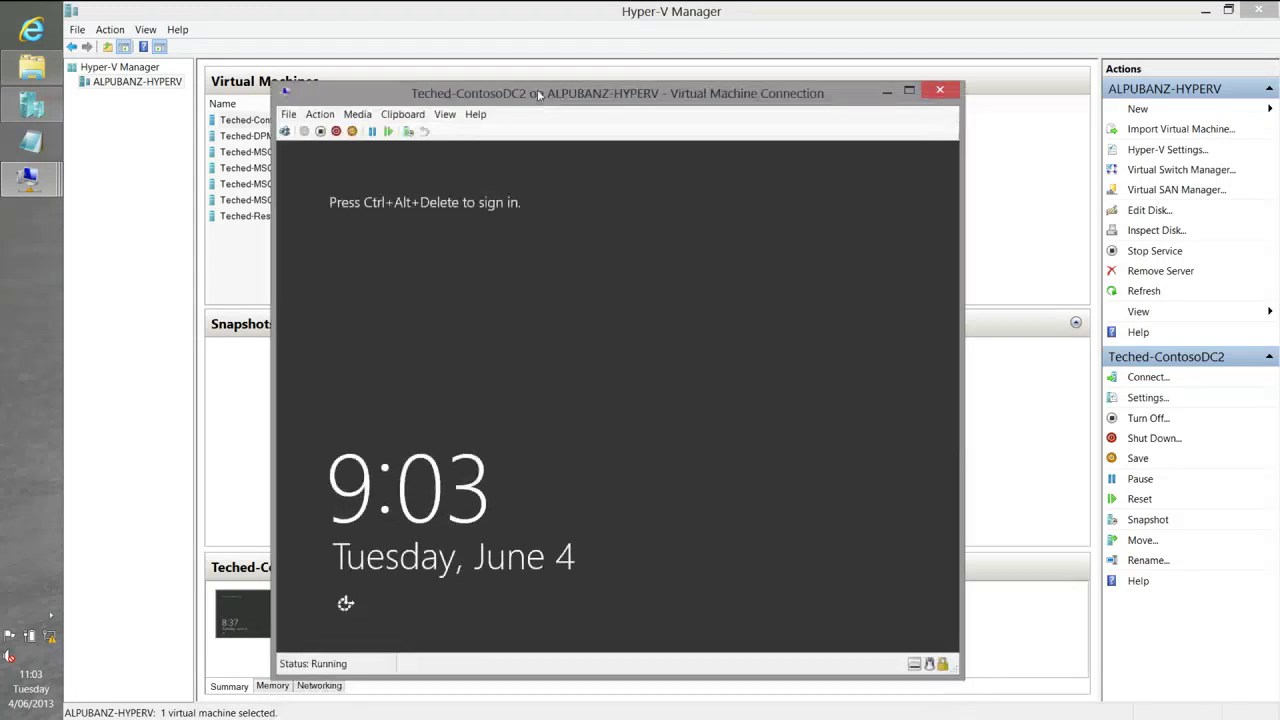
{"action": "left_click", "coordinate": [285, 131]}
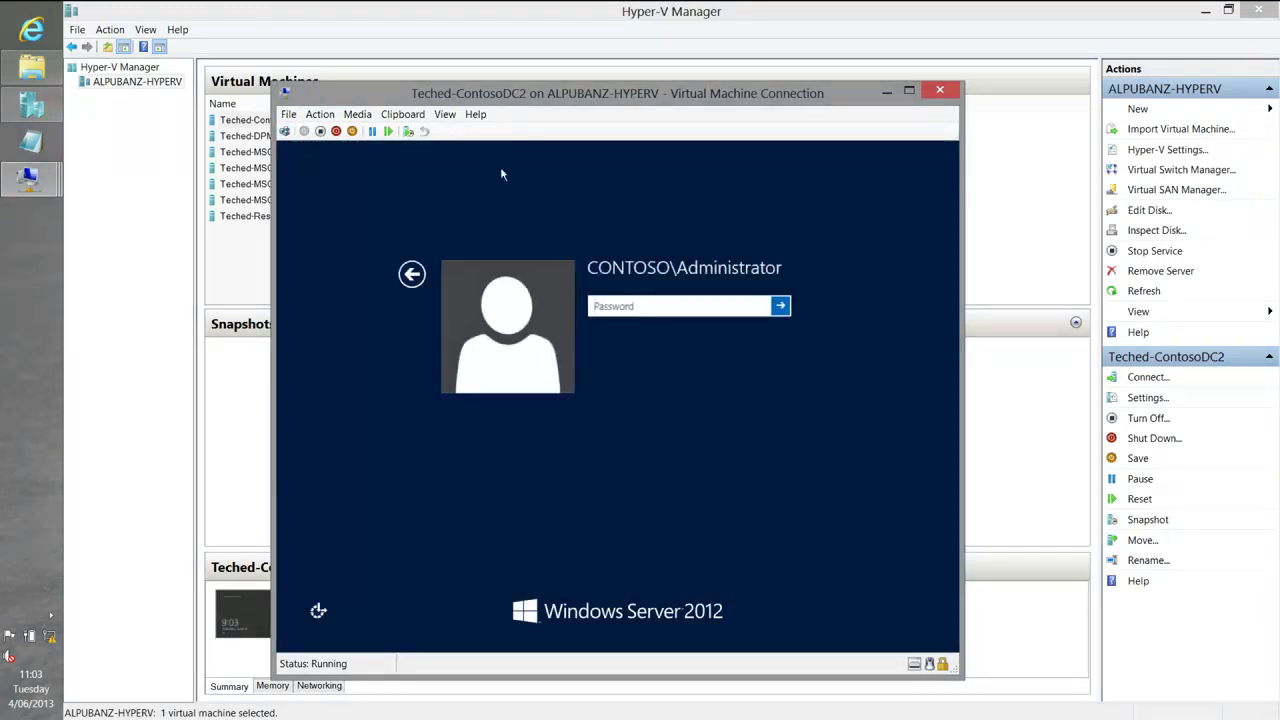
{"action": "type", "text": "*******"}
{"action": "key", "text": "Return"}
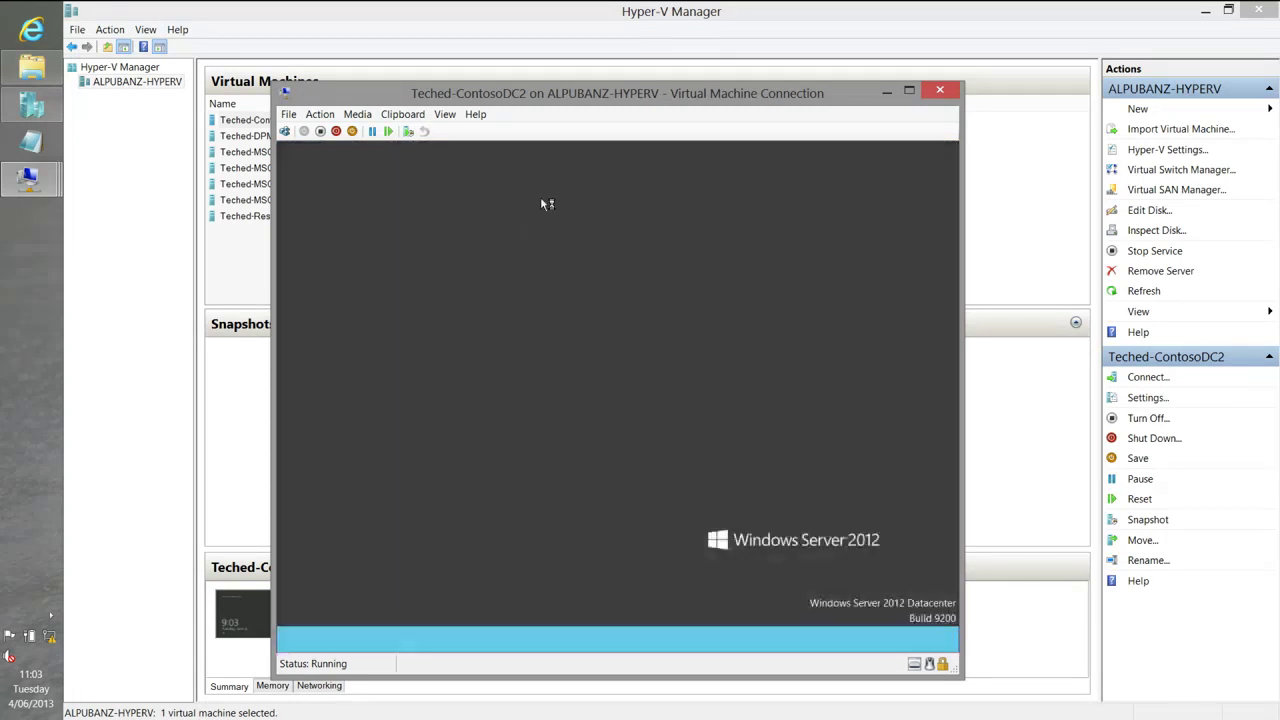
Step: Enter a brief comment and dismiss the Shutdown Event Tracker
{"action": "left_click", "coordinate": [610, 435]}
{"action": "type", "text": "r"}
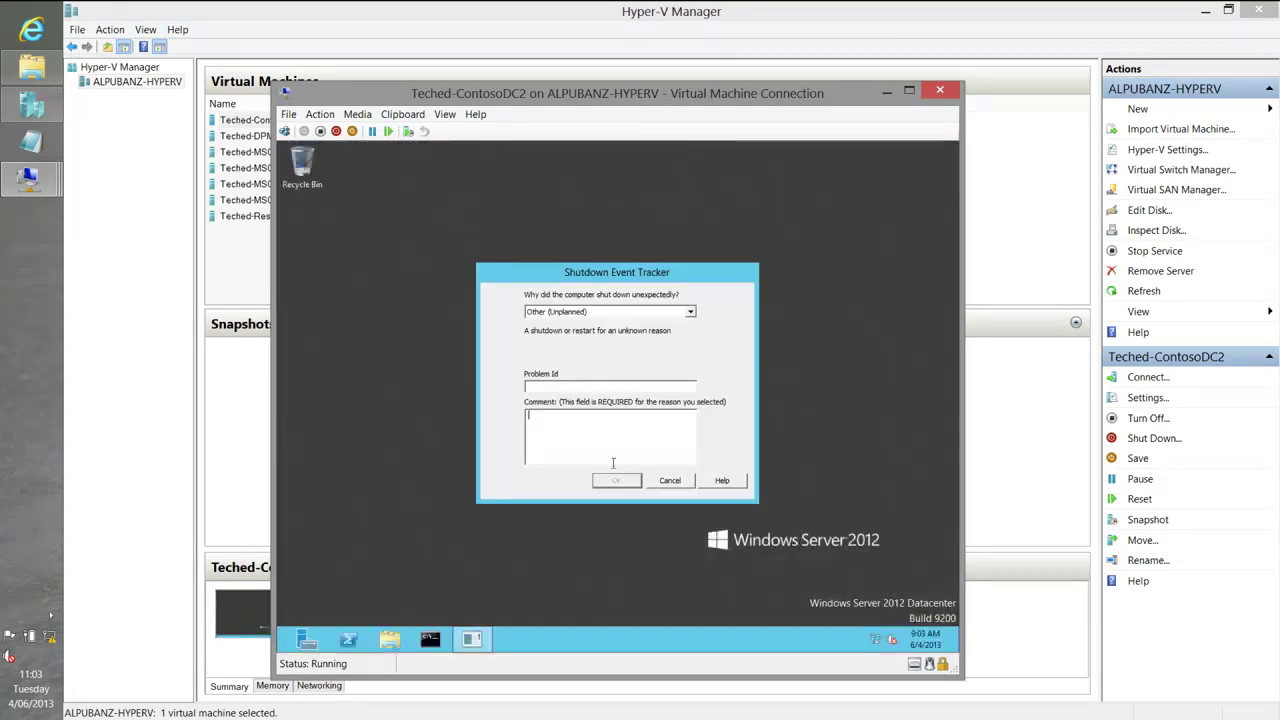
{"action": "left_click", "coordinate": [620, 482]}
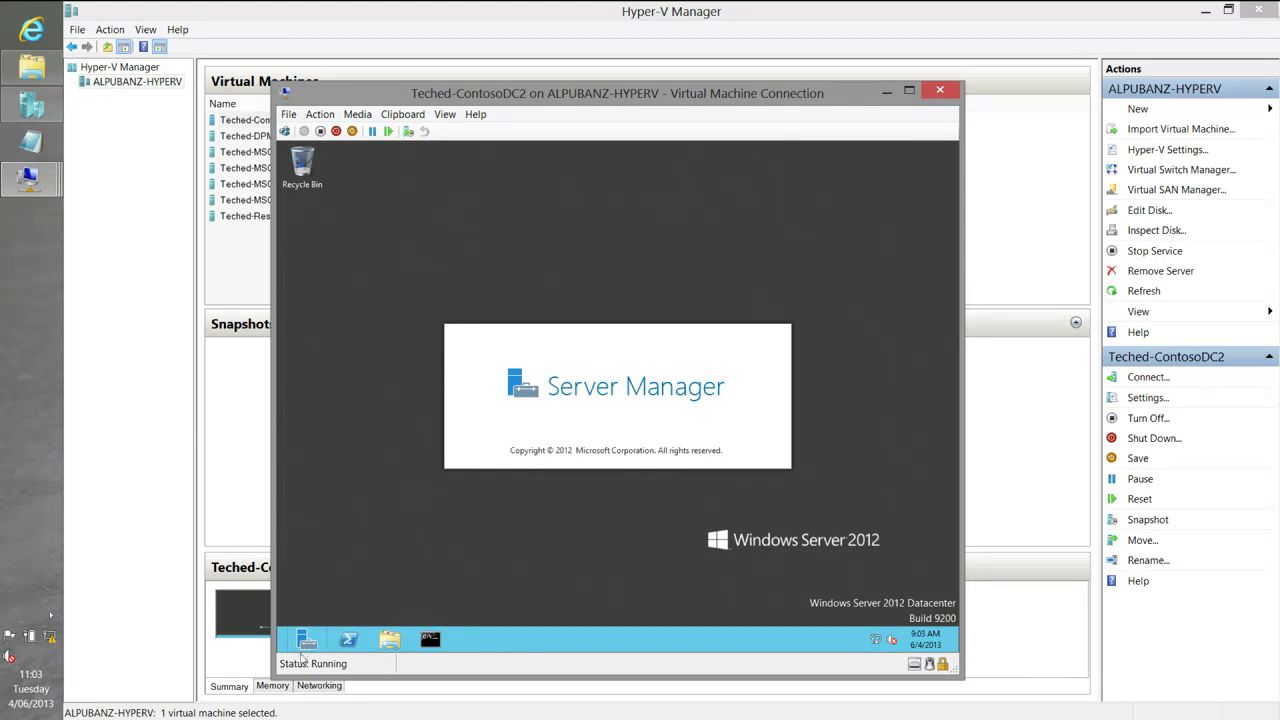
Step: Bring up the VM's Start screen listing the server tools
{"action": "mouse_move", "coordinate": [290, 648]}
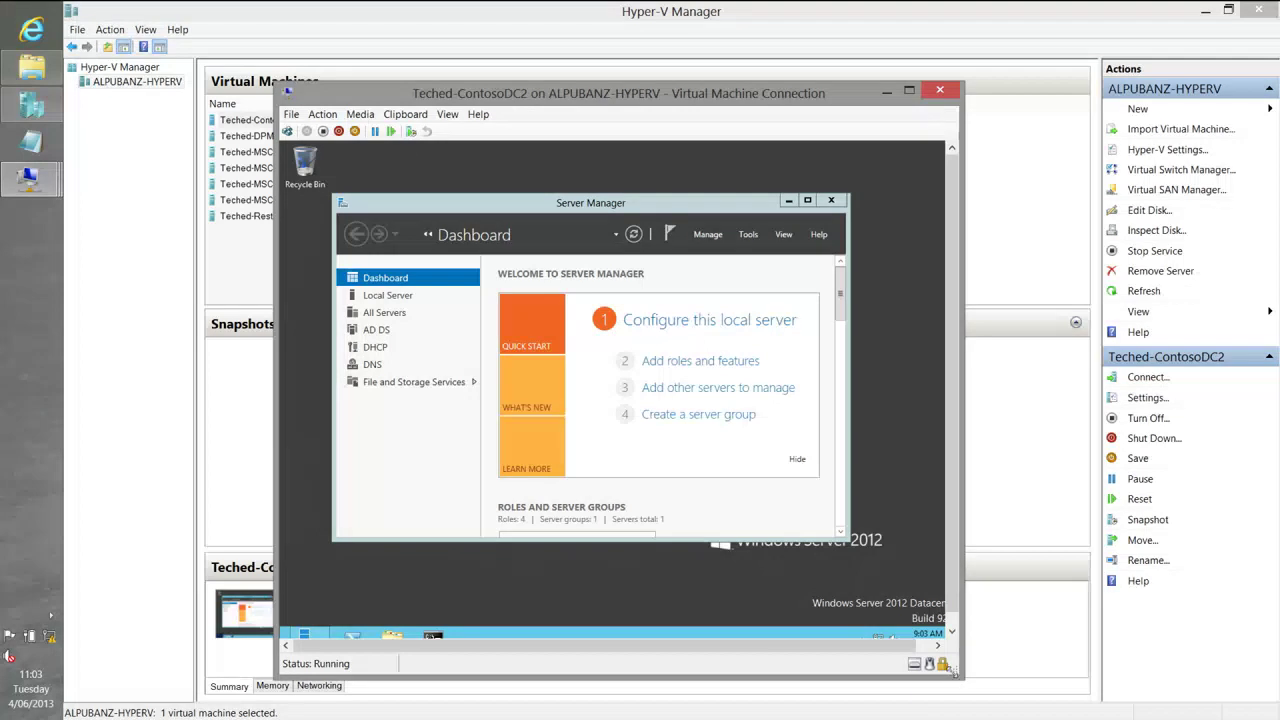
{"action": "left_click_drag", "start_coordinate": [958, 680], "coordinate": [963, 680]}
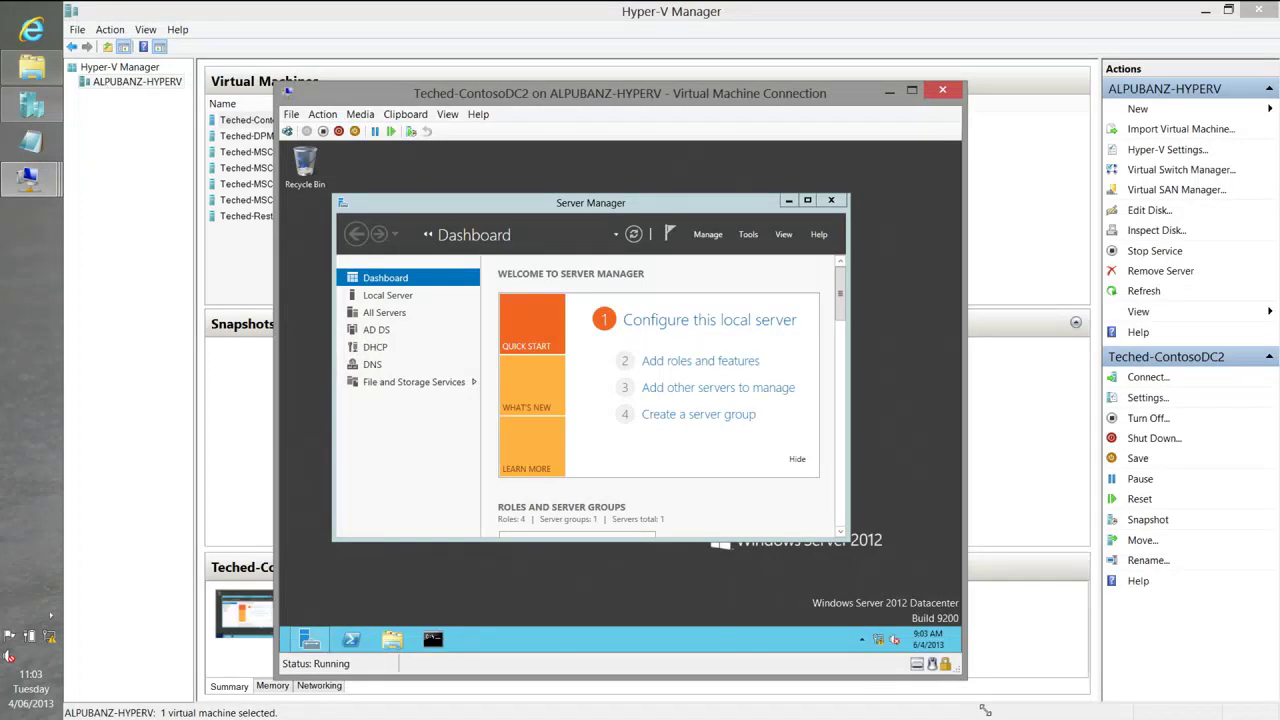
{"action": "left_click", "coordinate": [289, 651]}
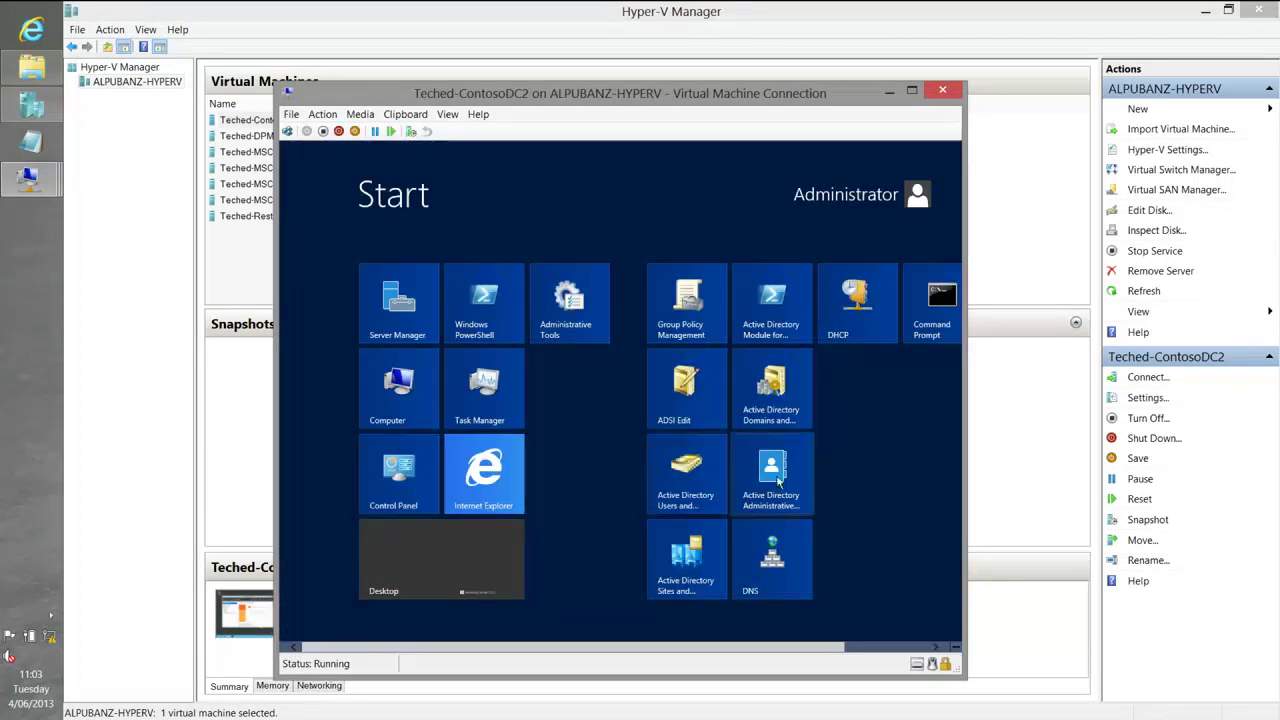
Step: Open Active Directory Administrative Center, show contoso's Computers container, and widen the Name column
{"action": "left_click", "coordinate": [790, 472]}
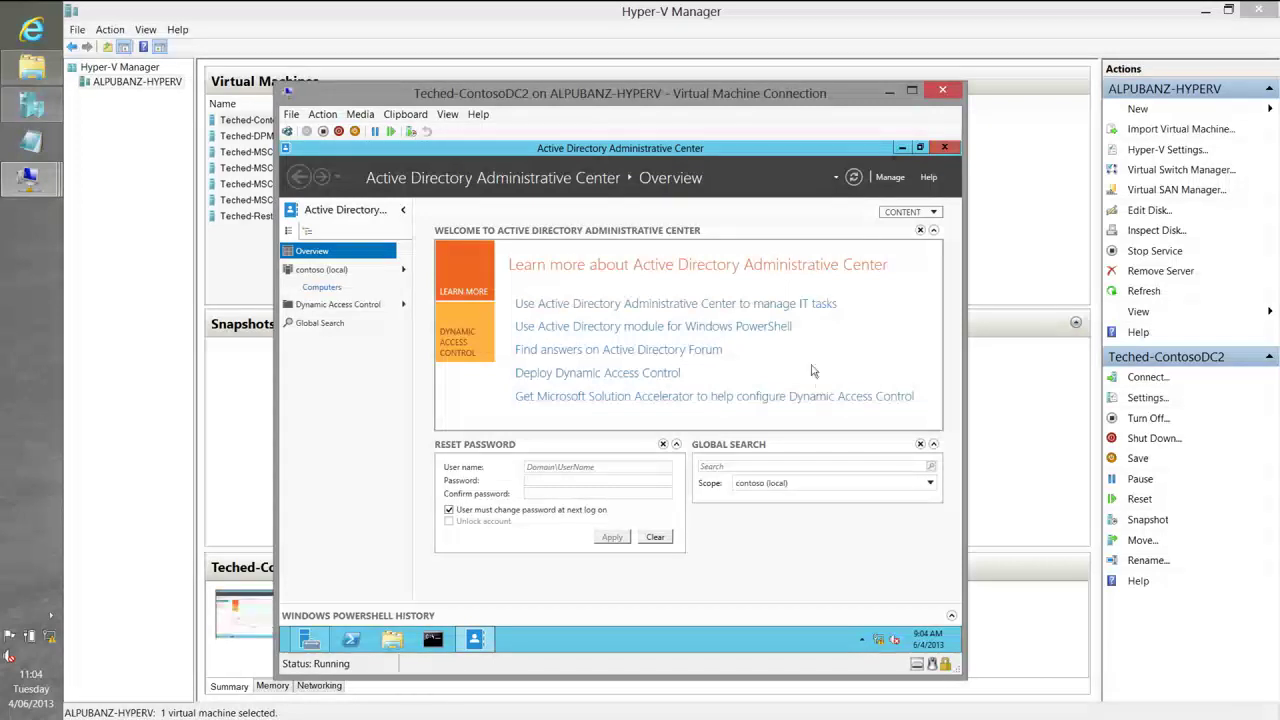
{"action": "left_click", "coordinate": [337, 287]}
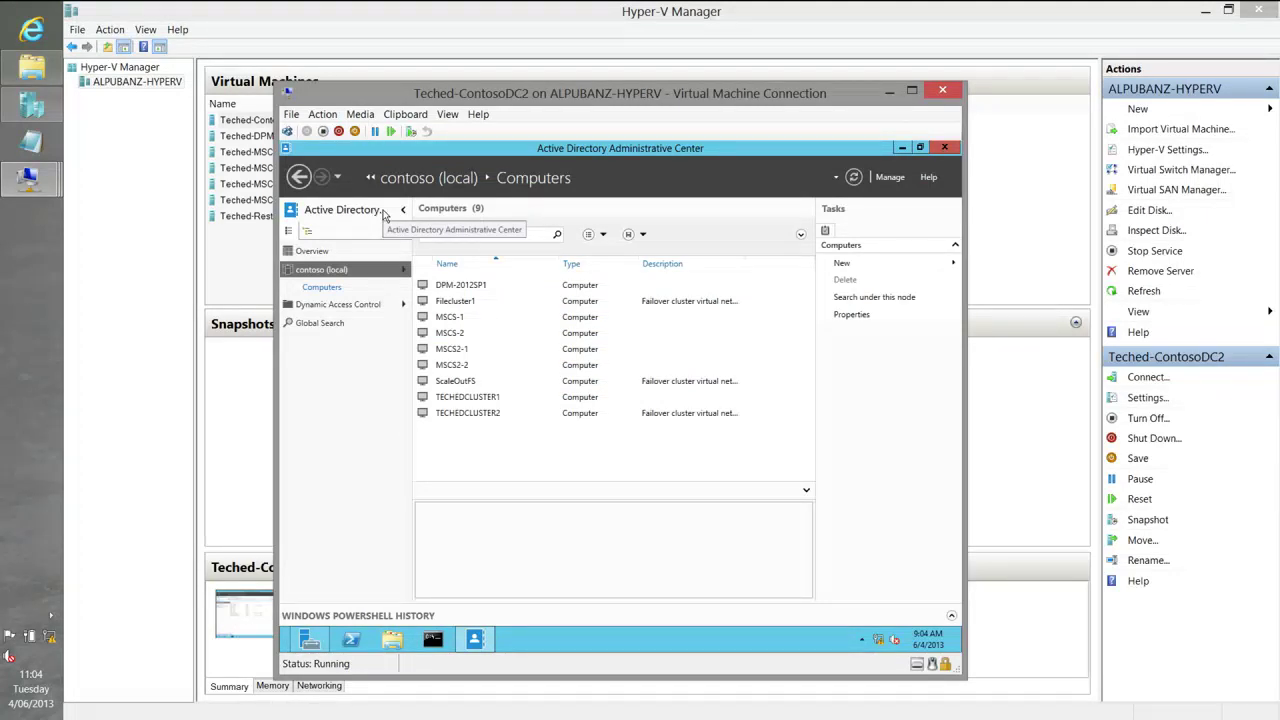
{"action": "left_click_drag", "start_coordinate": [559, 258], "coordinate": [652, 262]}
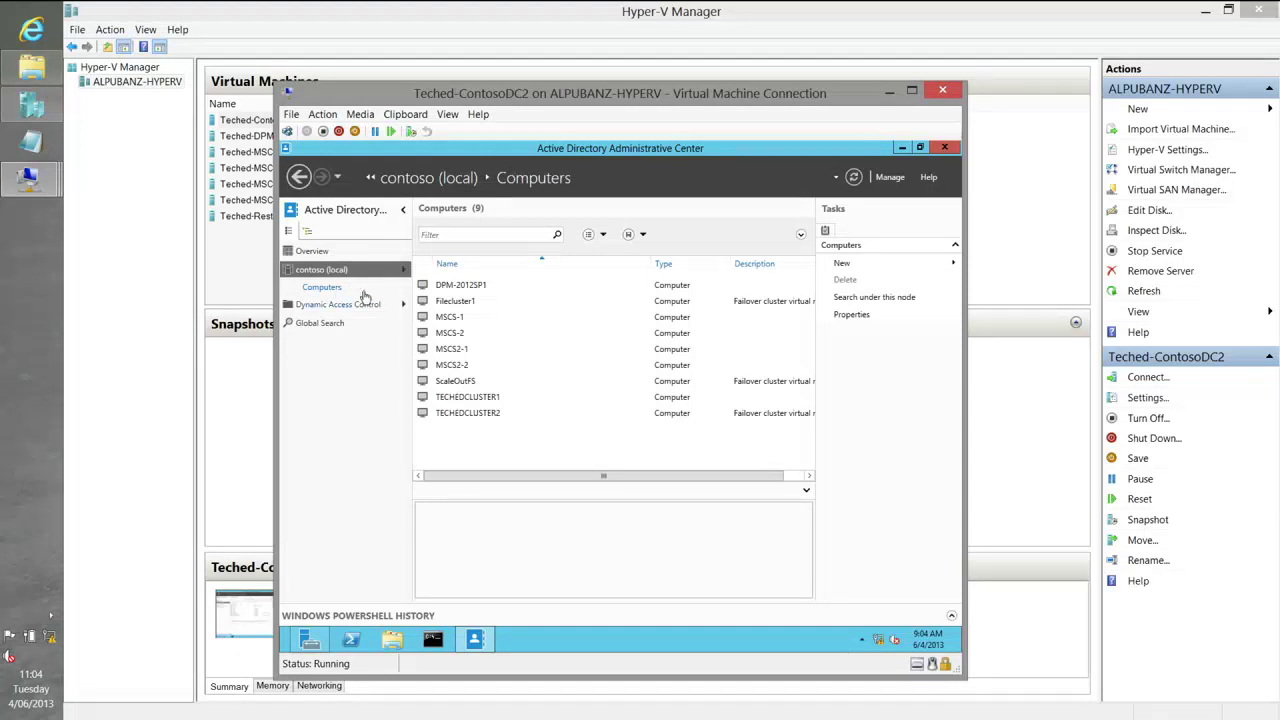
{"action": "mouse_move", "coordinate": [325, 278]}
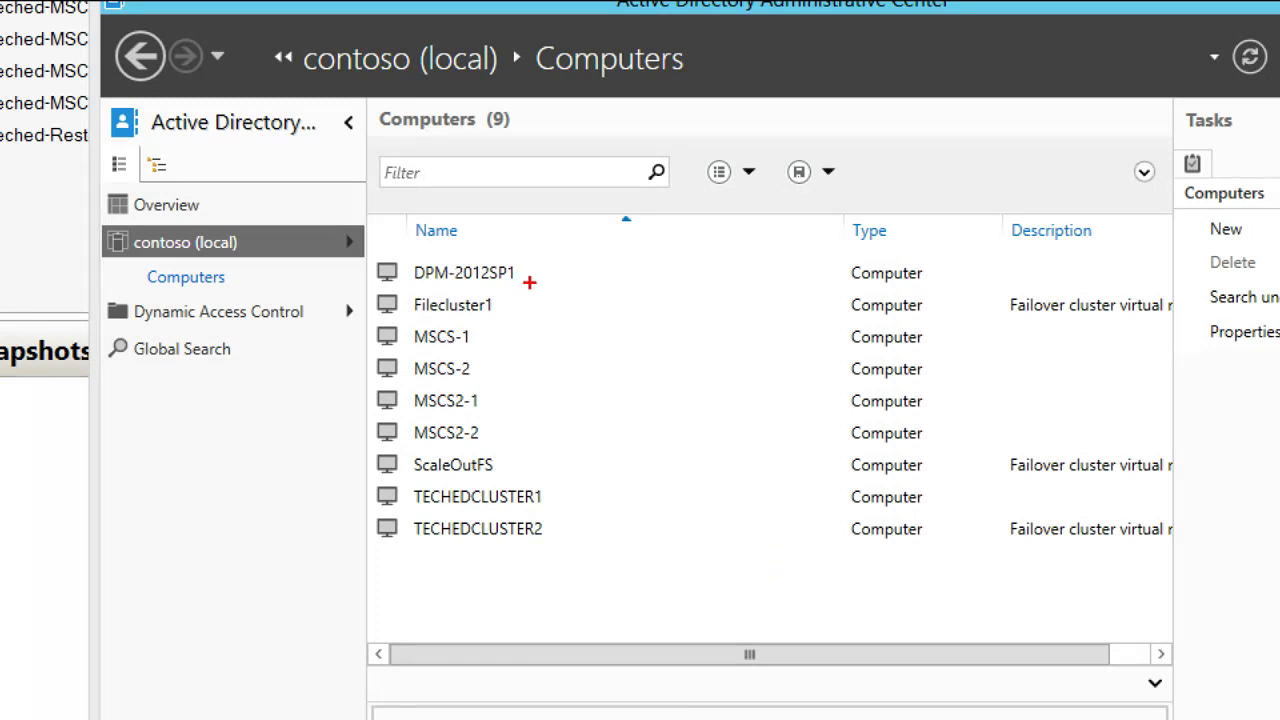
{"action": "left_click", "coordinate": [478, 350]}
{"action": "left_click", "coordinate": [485, 382]}
{"action": "left_click", "coordinate": [502, 404]}
{"action": "left_click", "coordinate": [511, 428]}
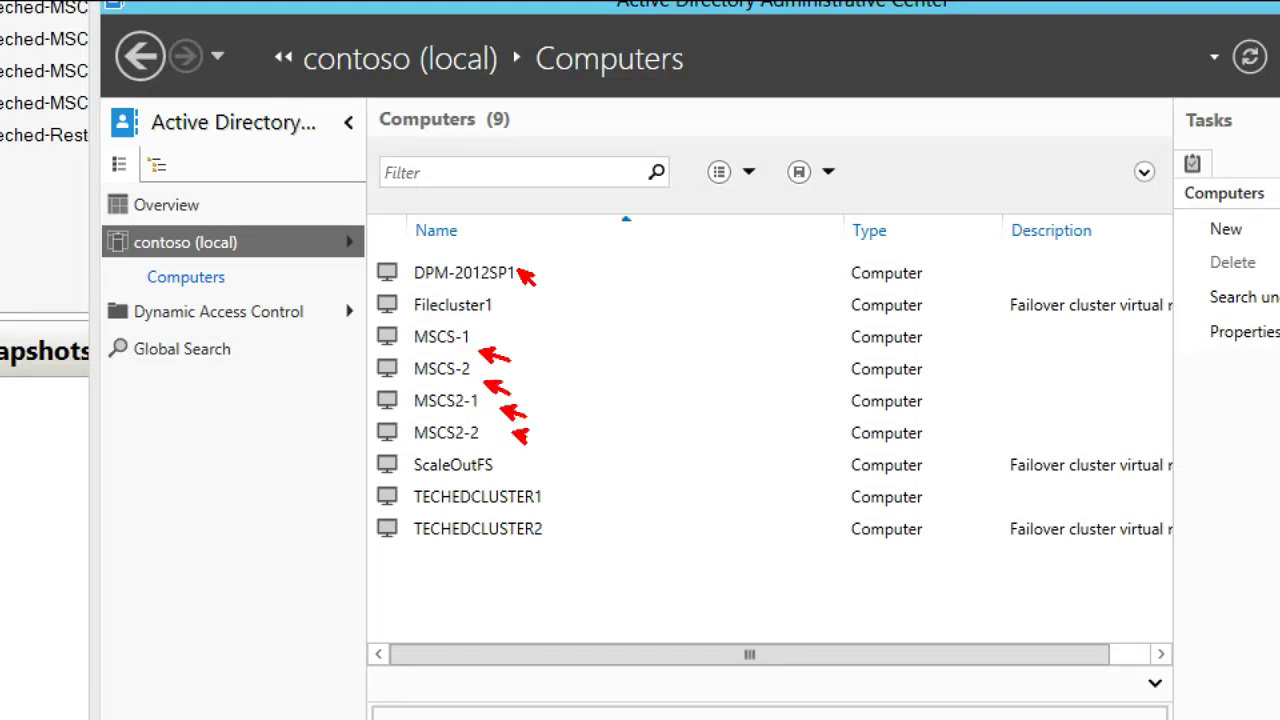
{"action": "key", "text": "Escape"}
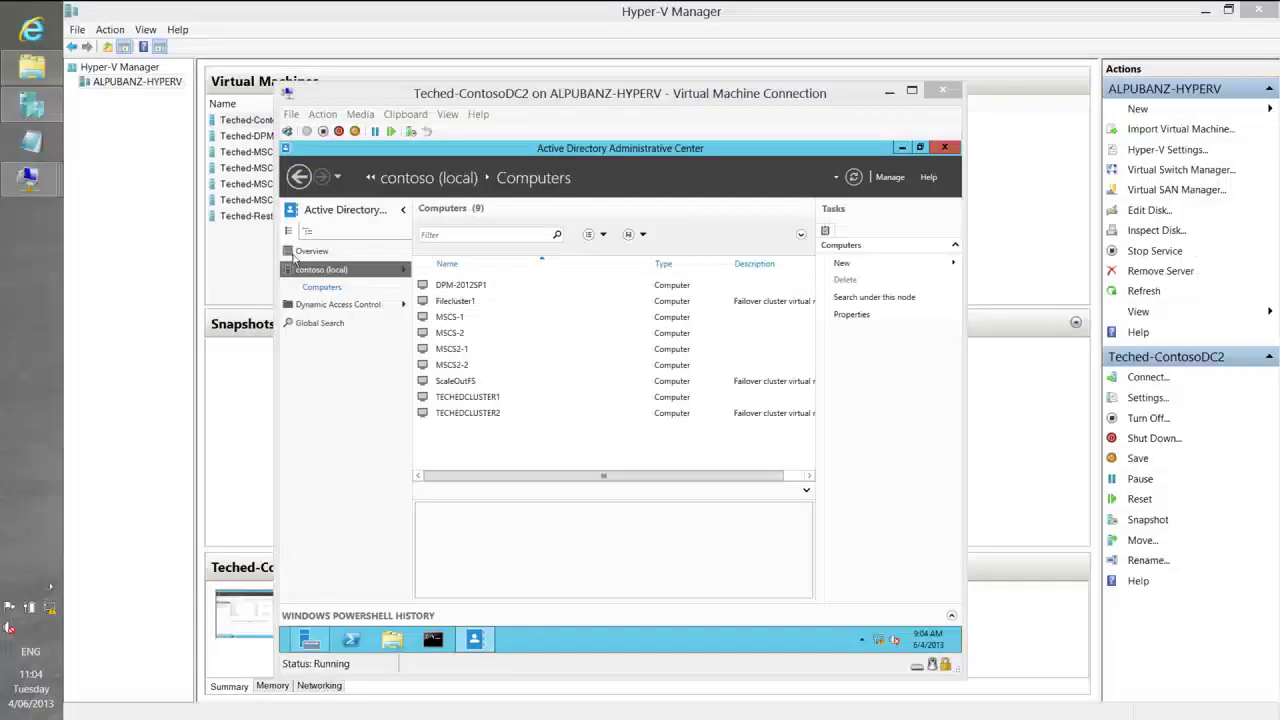
{"action": "key", "text": "ctrl+1"}
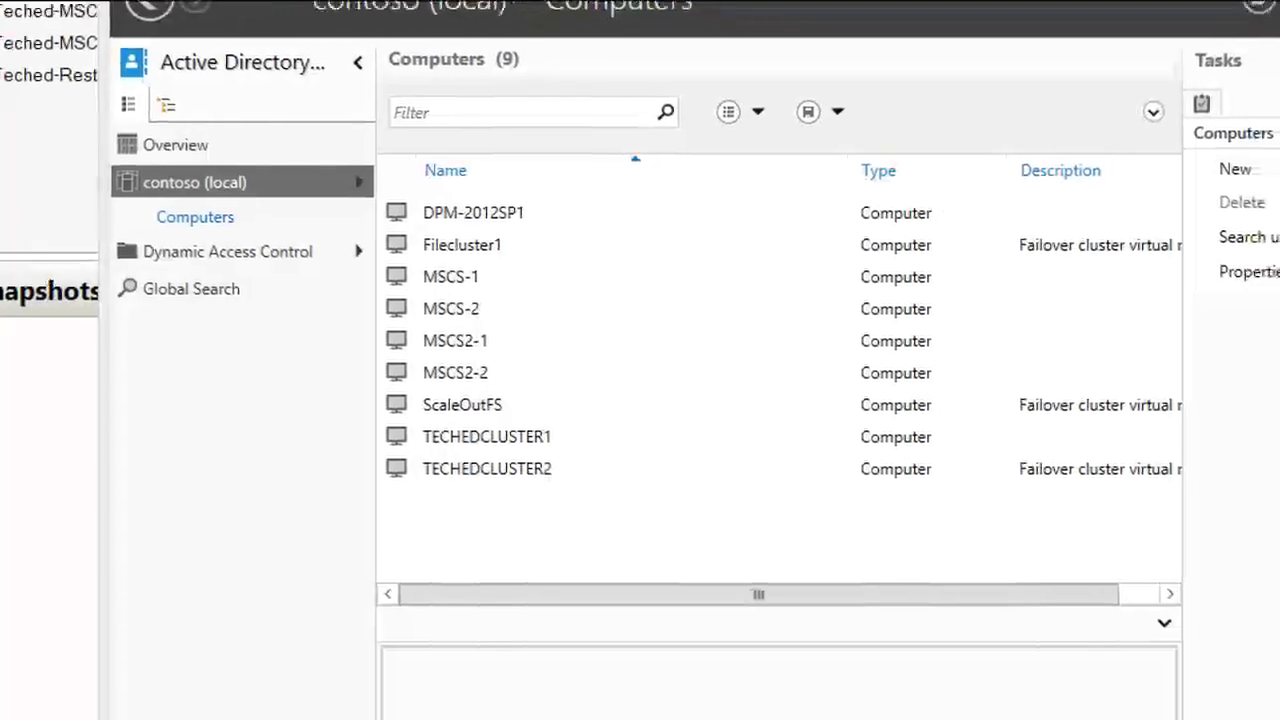
{"action": "left_click_drag", "start_coordinate": [566, 440], "coordinate": [620, 461]}
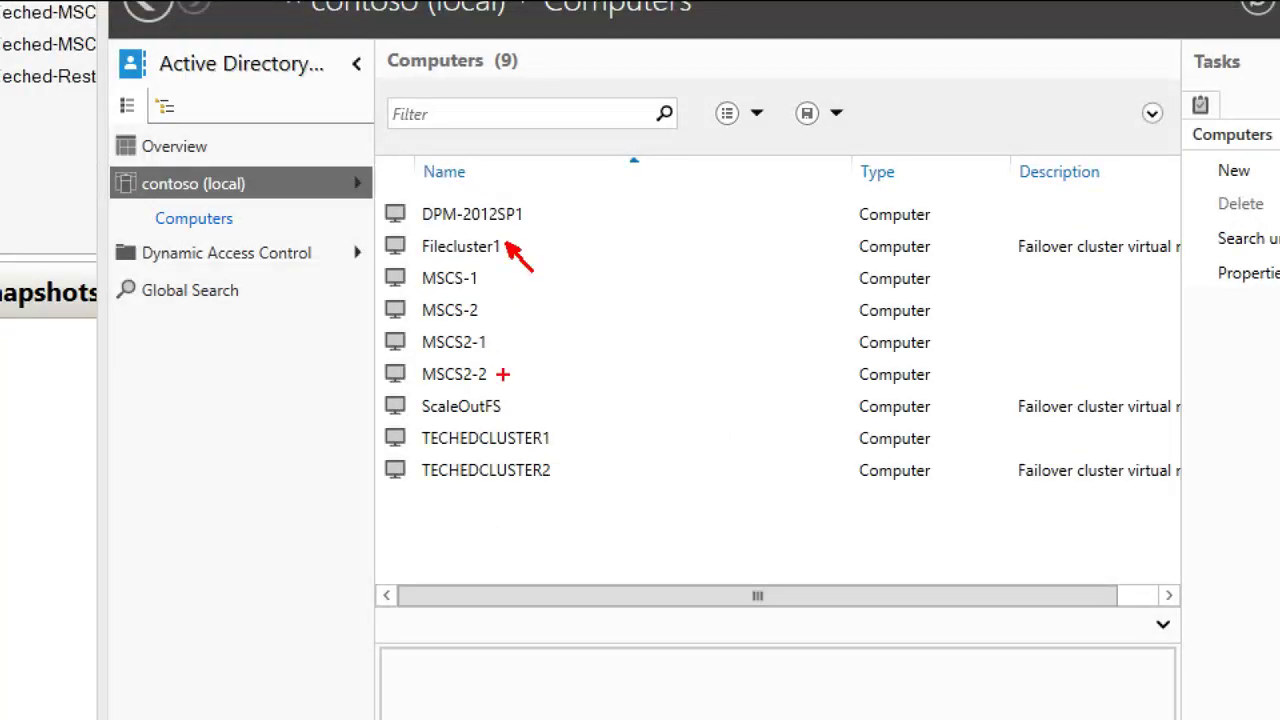
{"action": "left_click_drag", "start_coordinate": [505, 408], "coordinate": [634, 395]}
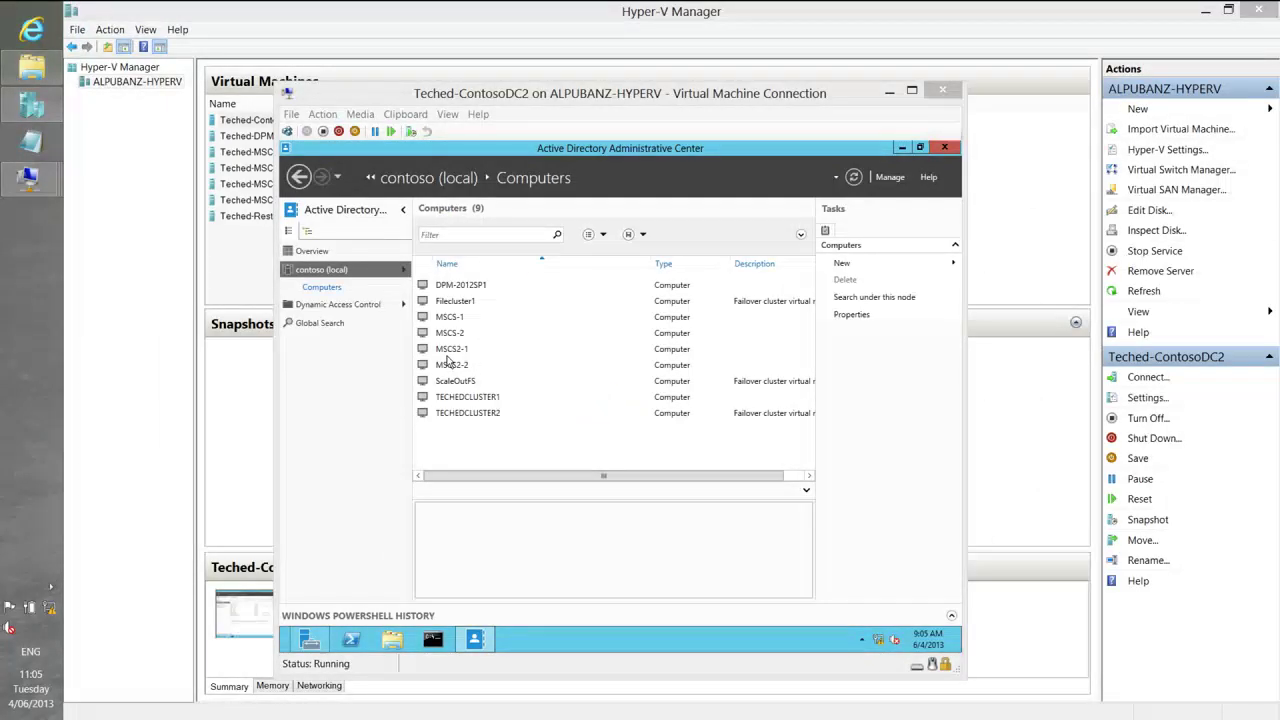
Step: Delete the TECHEDCLUSTER1 computer object and confirm the deletion, leaving eight computers
{"action": "left_click", "coordinate": [488, 396]}
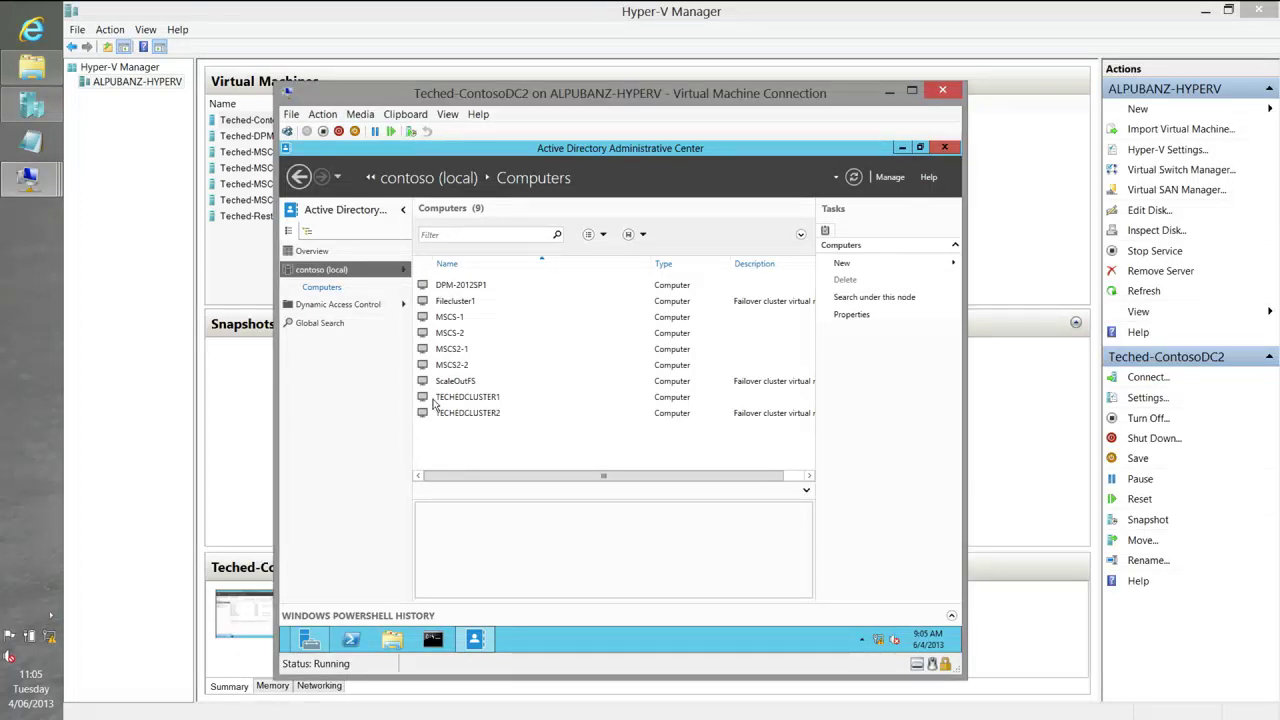
{"action": "left_click", "coordinate": [433, 402]}
{"action": "right_click", "coordinate": [434, 404]}
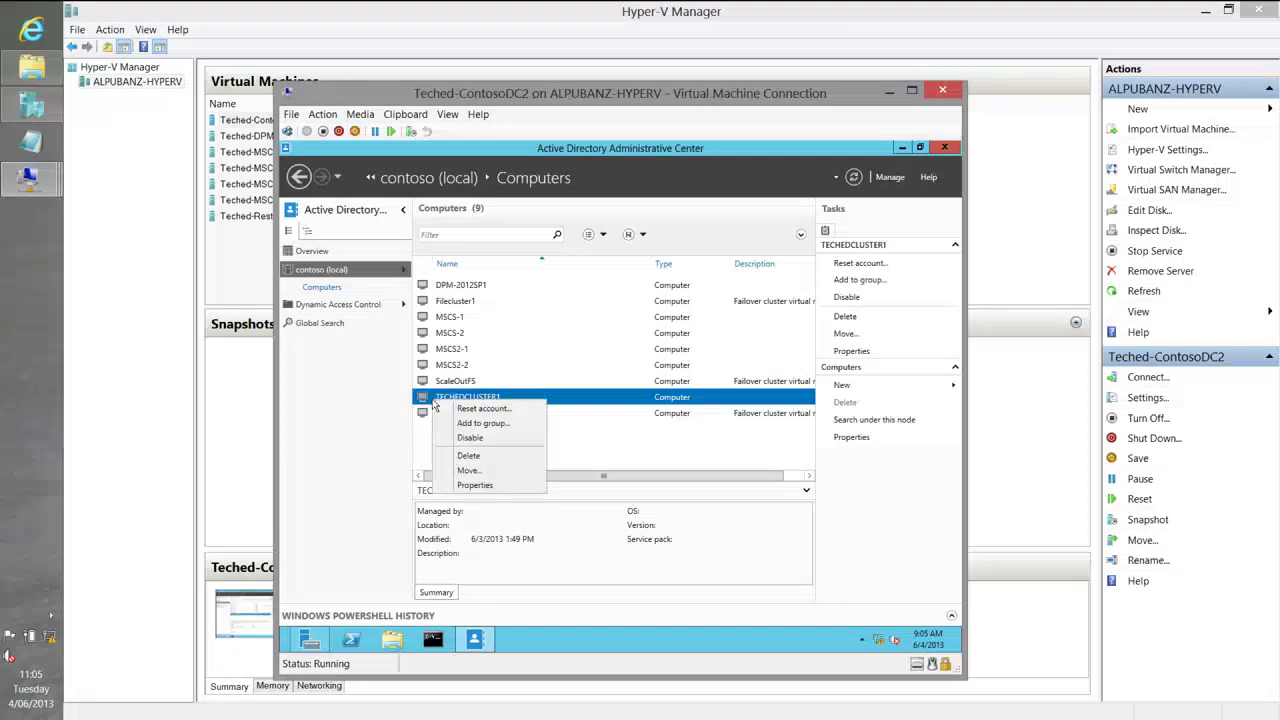
{"action": "left_click", "coordinate": [470, 456]}
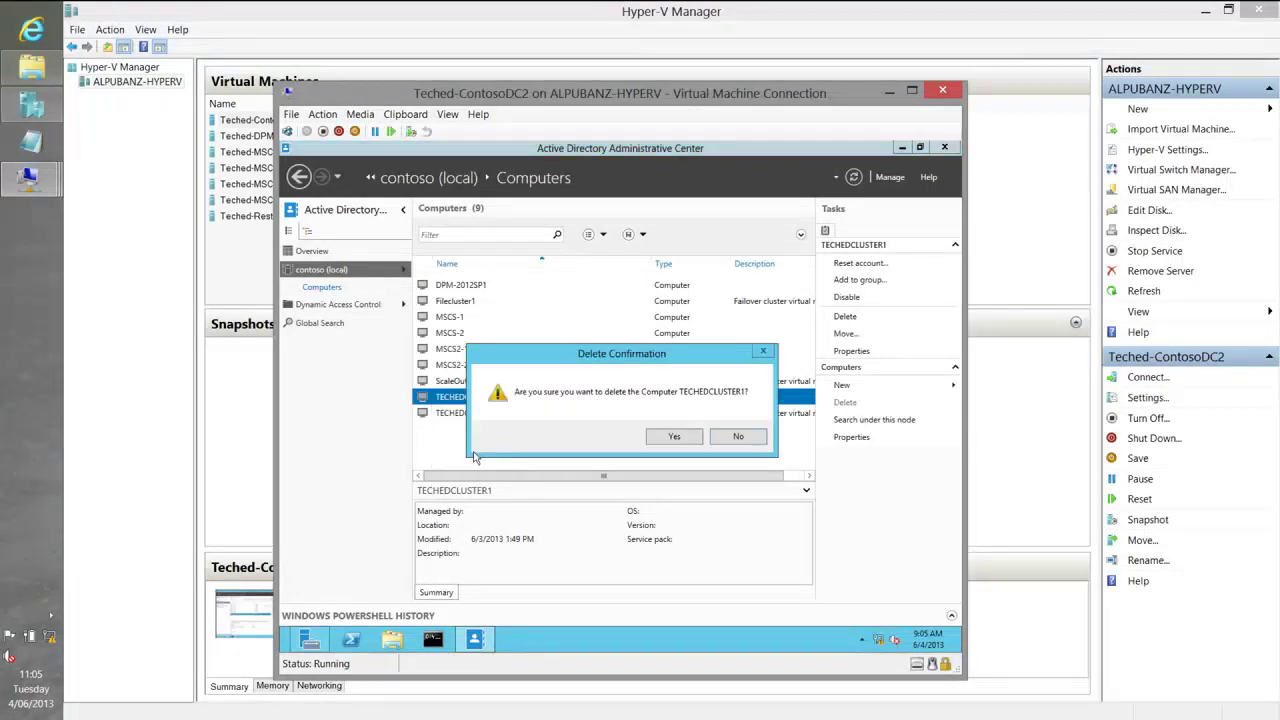
{"action": "left_click", "coordinate": [676, 437]}
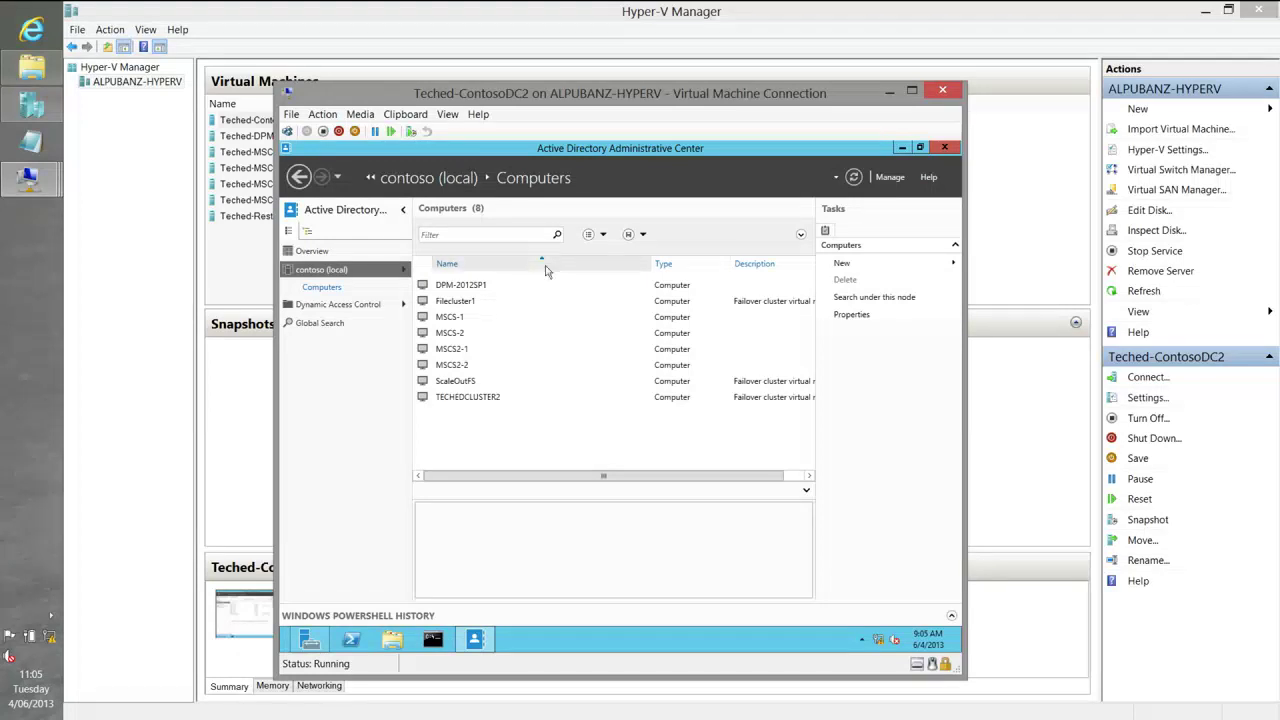
{"action": "left_click", "coordinate": [225, 240]}
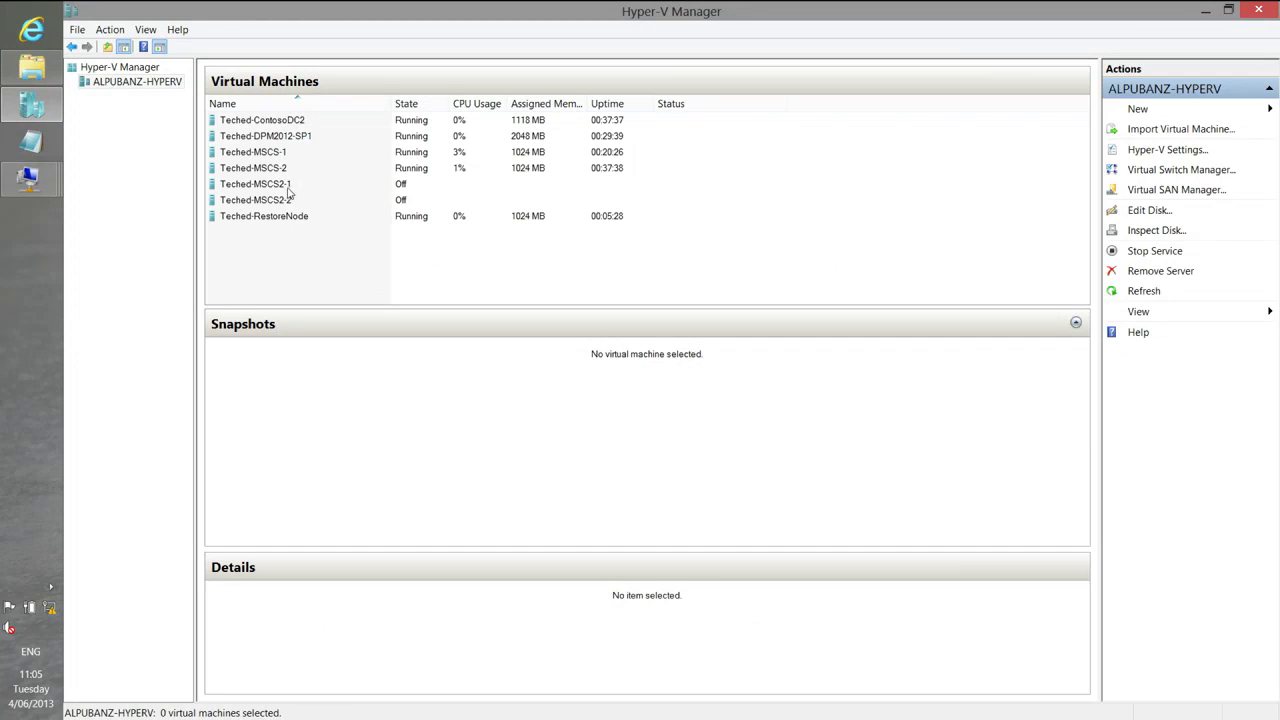
Step: Connect to Teched-MSCS-1 and expand Name: techedcluster1 under techedcluster1's Cluster Core Resources
{"action": "double_click", "coordinate": [286, 152]}
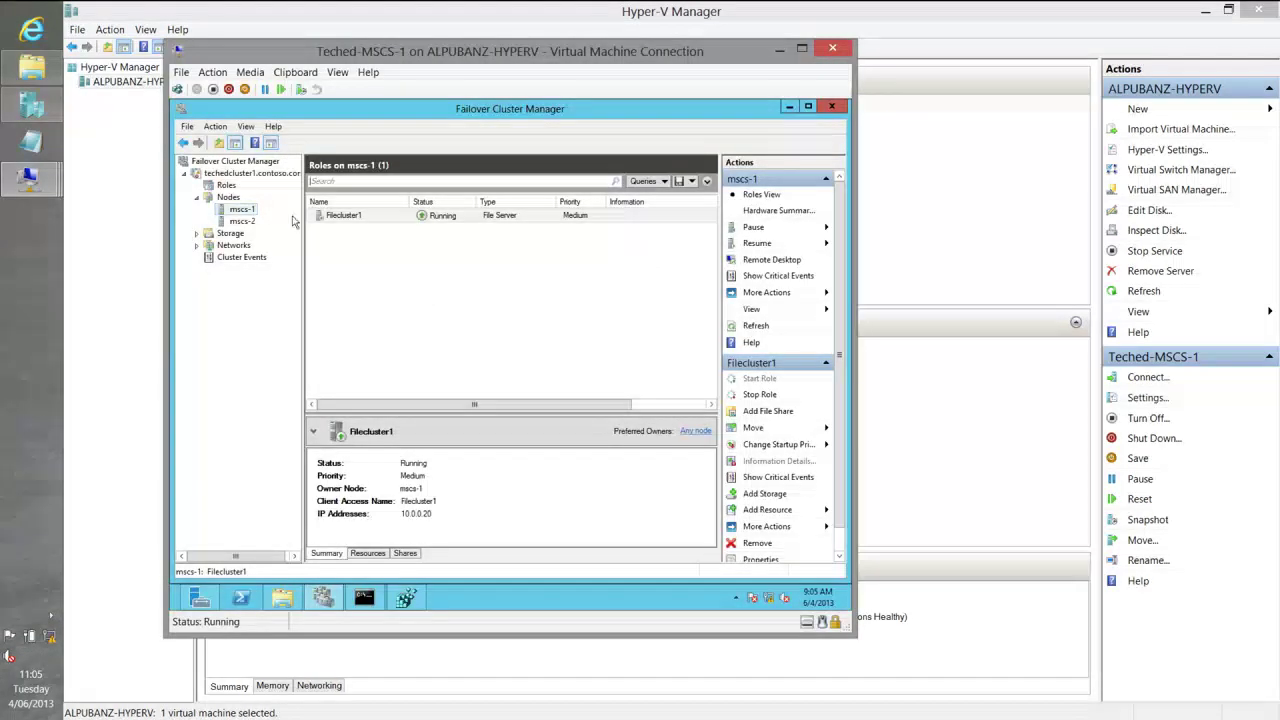
{"action": "left_click", "coordinate": [248, 174]}
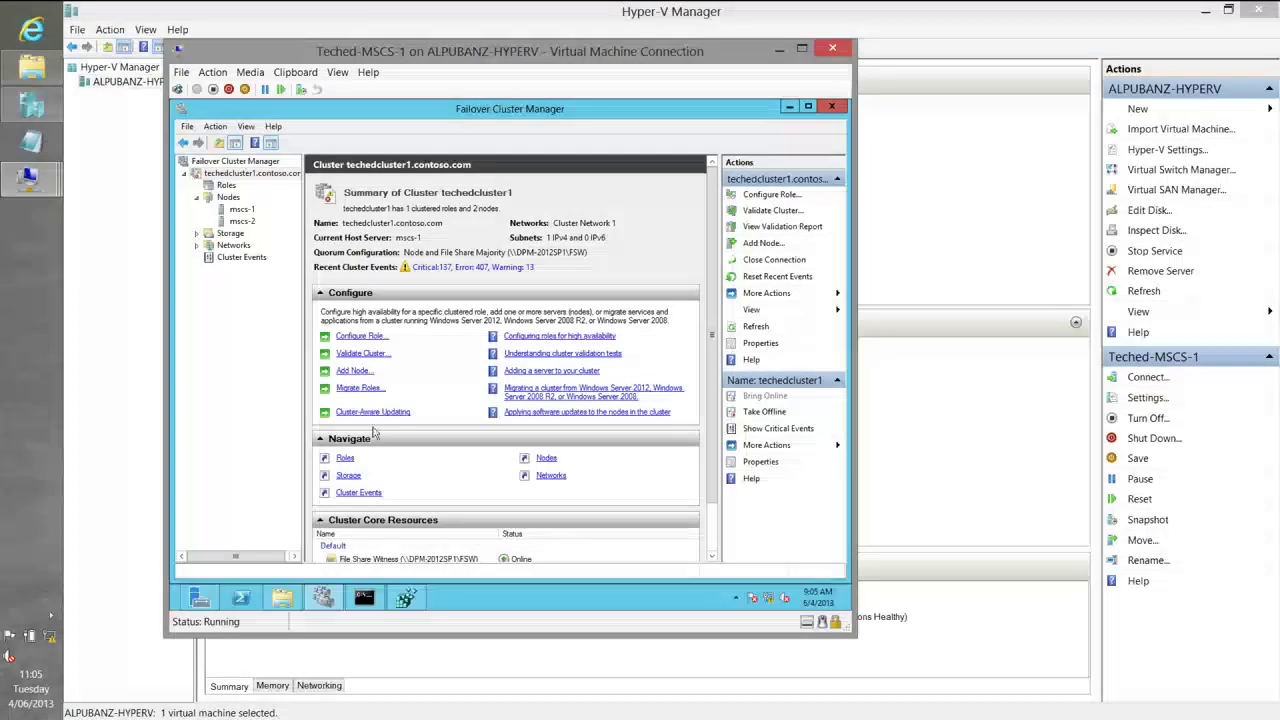
{"action": "left_click", "coordinate": [321, 440]}
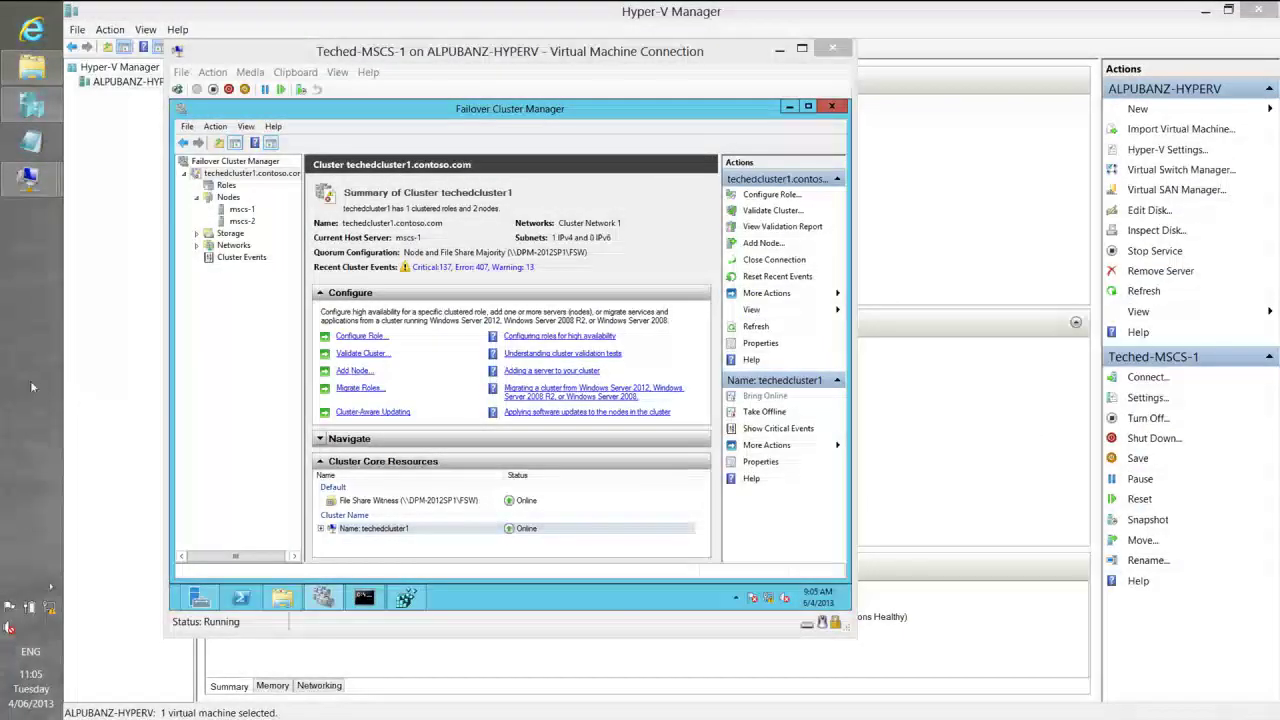
{"action": "left_click", "coordinate": [321, 528]}
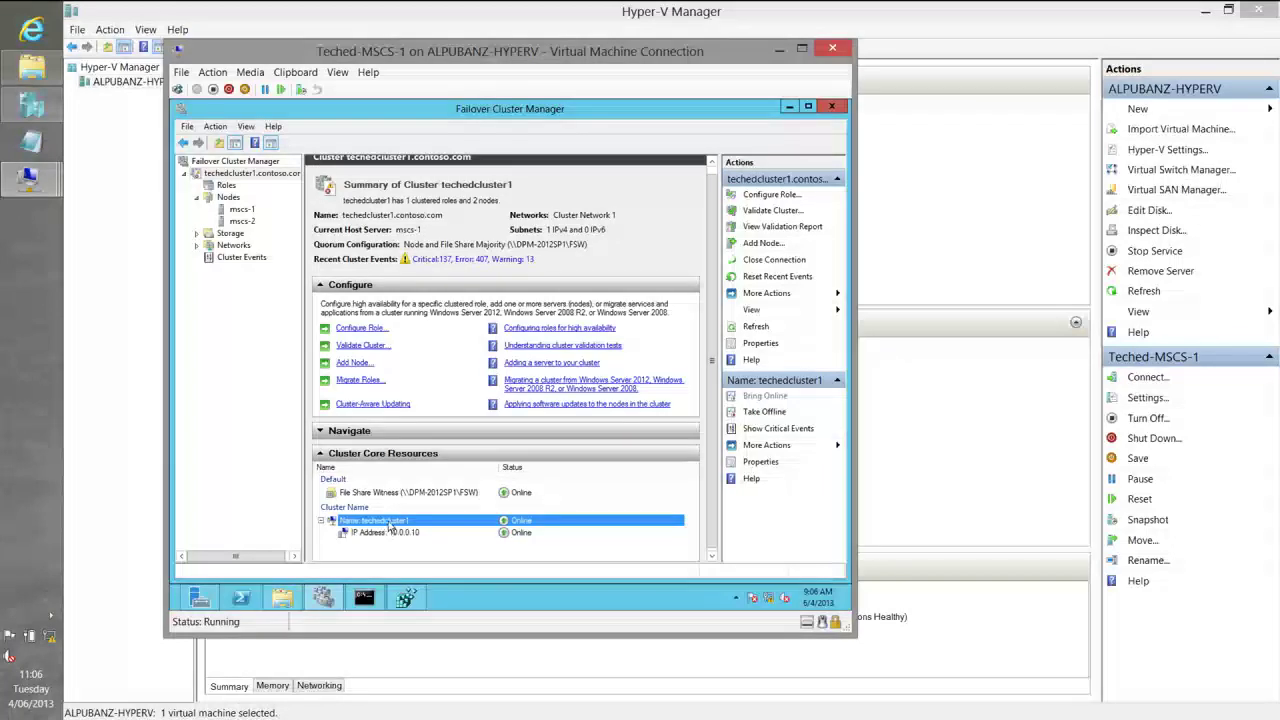
Step: Take the Name: techedcluster1 resource offline, confirm, then bring it back online
{"action": "right_click", "coordinate": [390, 526]}
{"action": "left_click", "coordinate": [428, 440]}
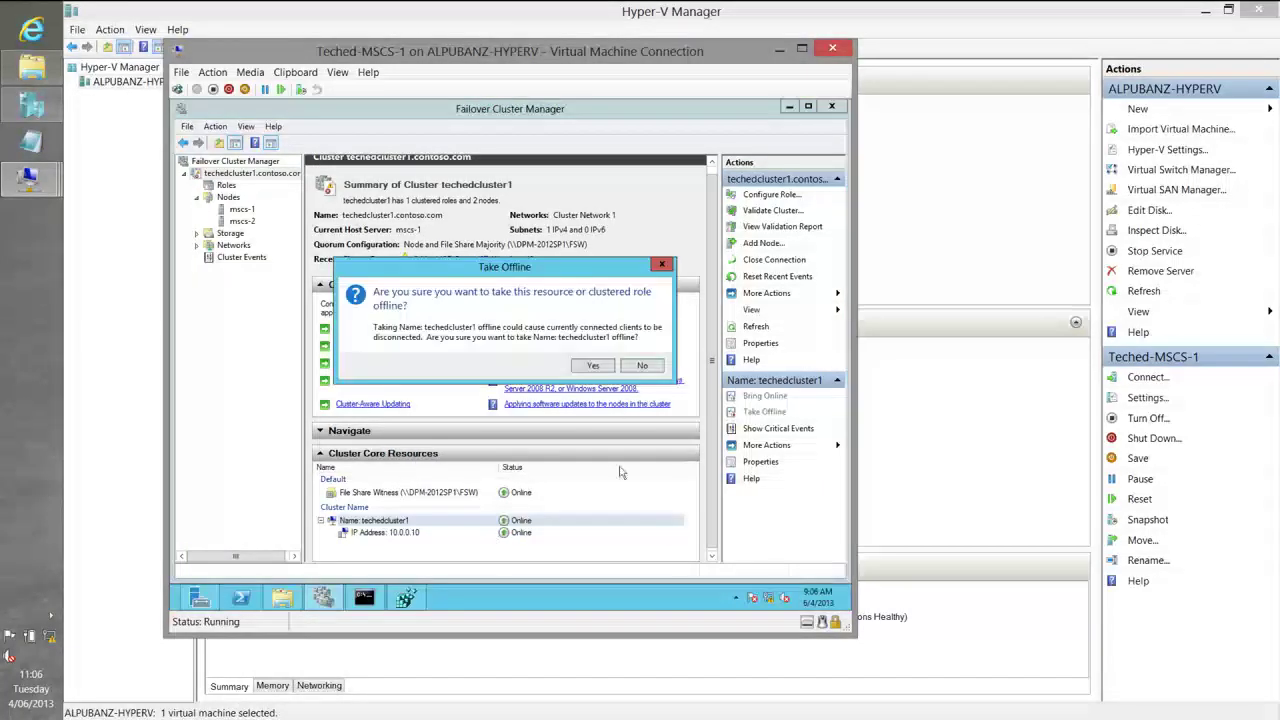
{"action": "left_click", "coordinate": [592, 366]}
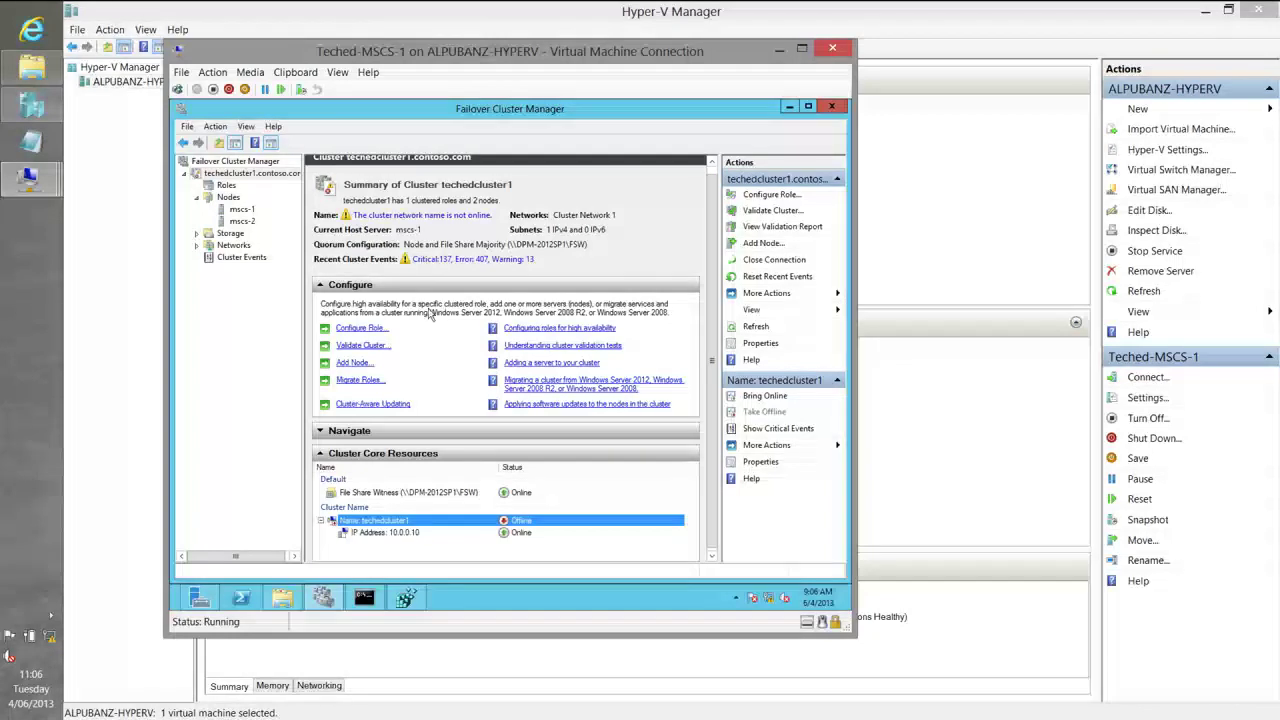
{"action": "right_click", "coordinate": [485, 522]}
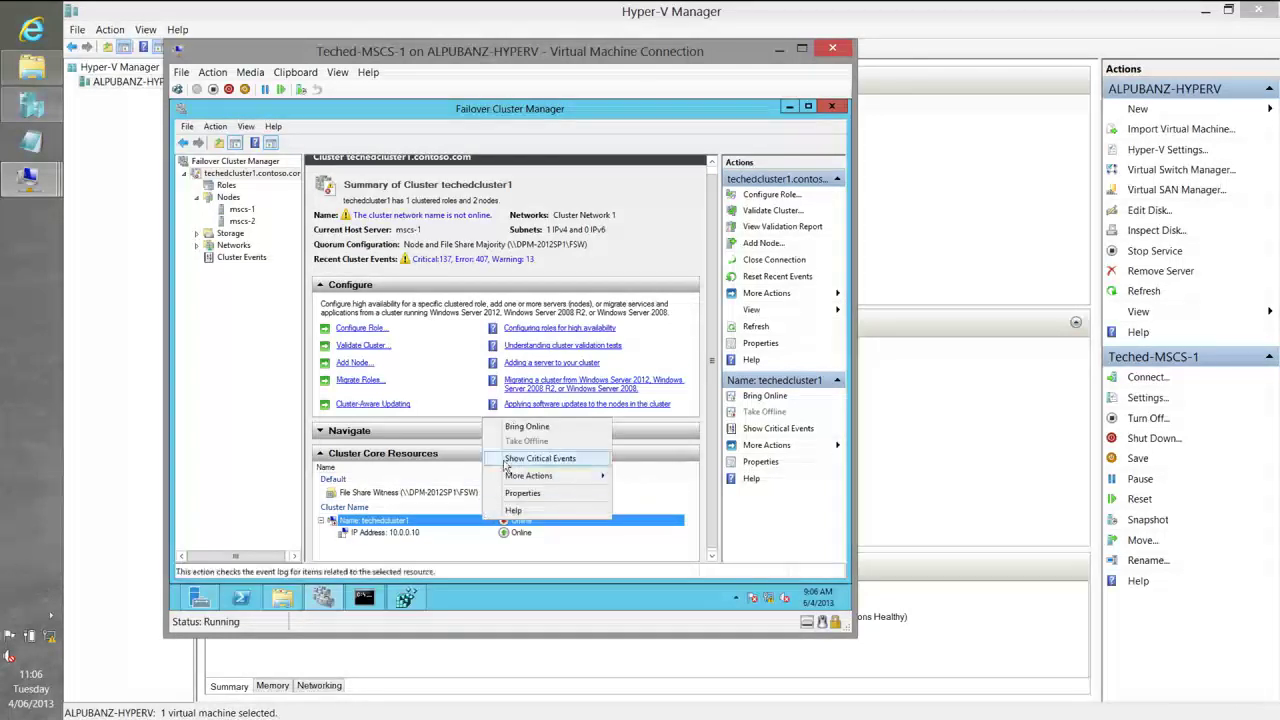
{"action": "left_click", "coordinate": [531, 426]}
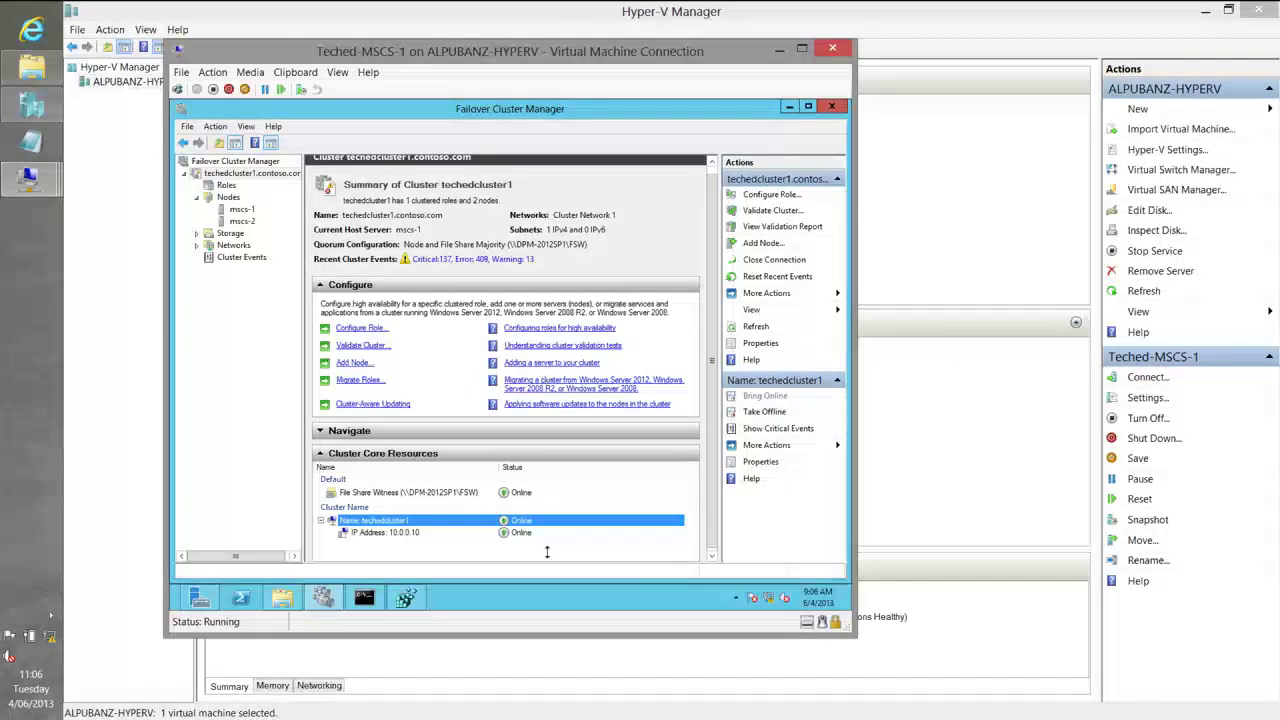
Step: Show critical events for the techedcluster1 name and enlarge Event Details to read error 1207
{"action": "right_click", "coordinate": [512, 522]}
{"action": "left_click", "coordinate": [583, 459]}
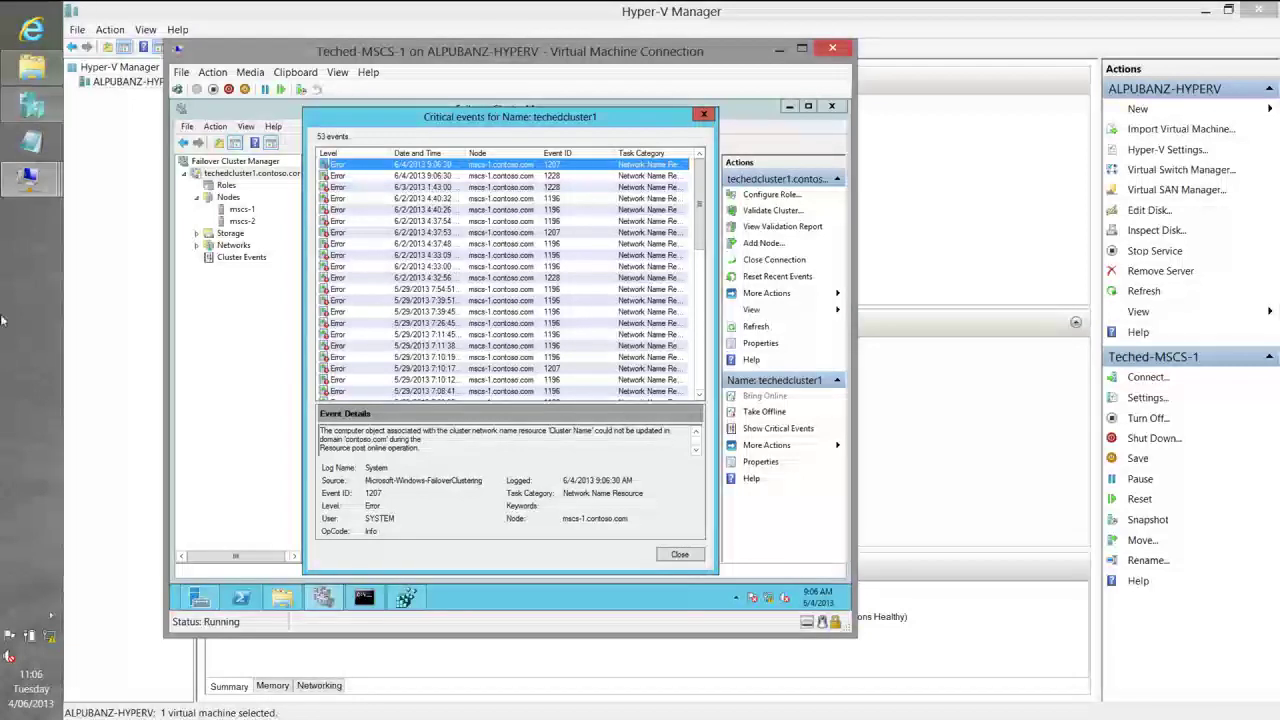
{"action": "left_click", "coordinate": [438, 418]}
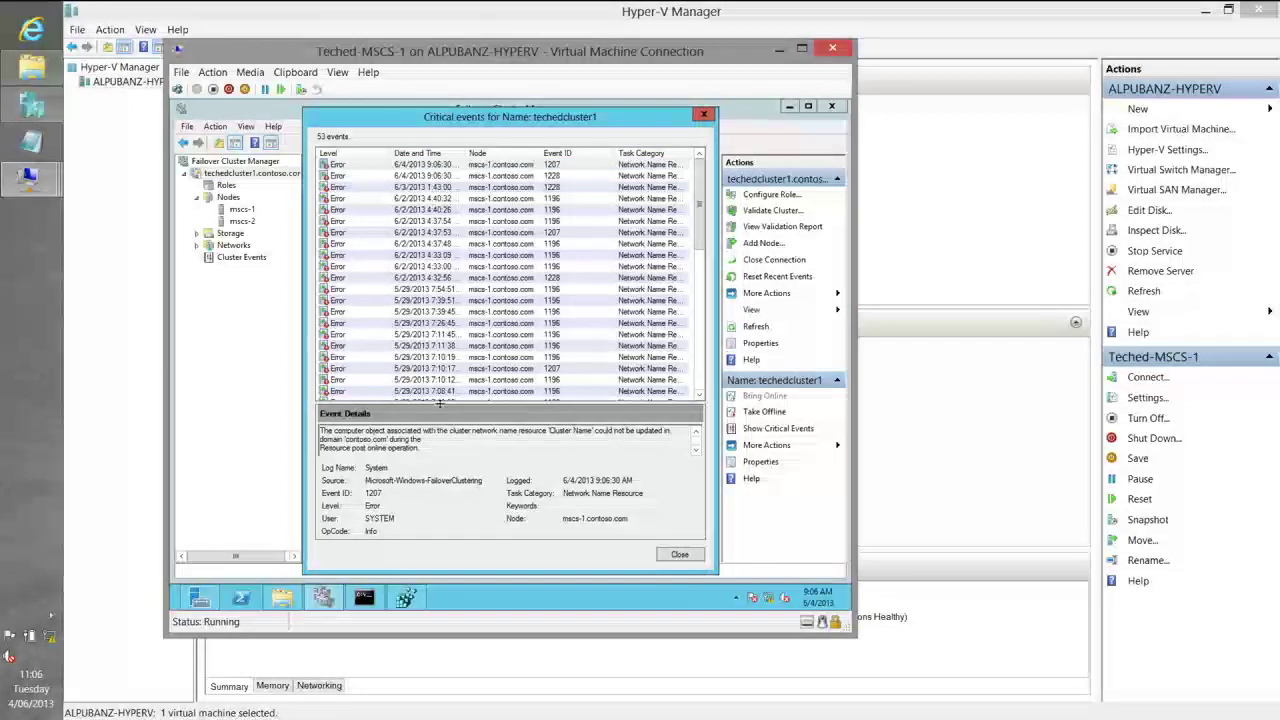
{"action": "left_click_drag", "start_coordinate": [438, 402], "coordinate": [441, 326]}
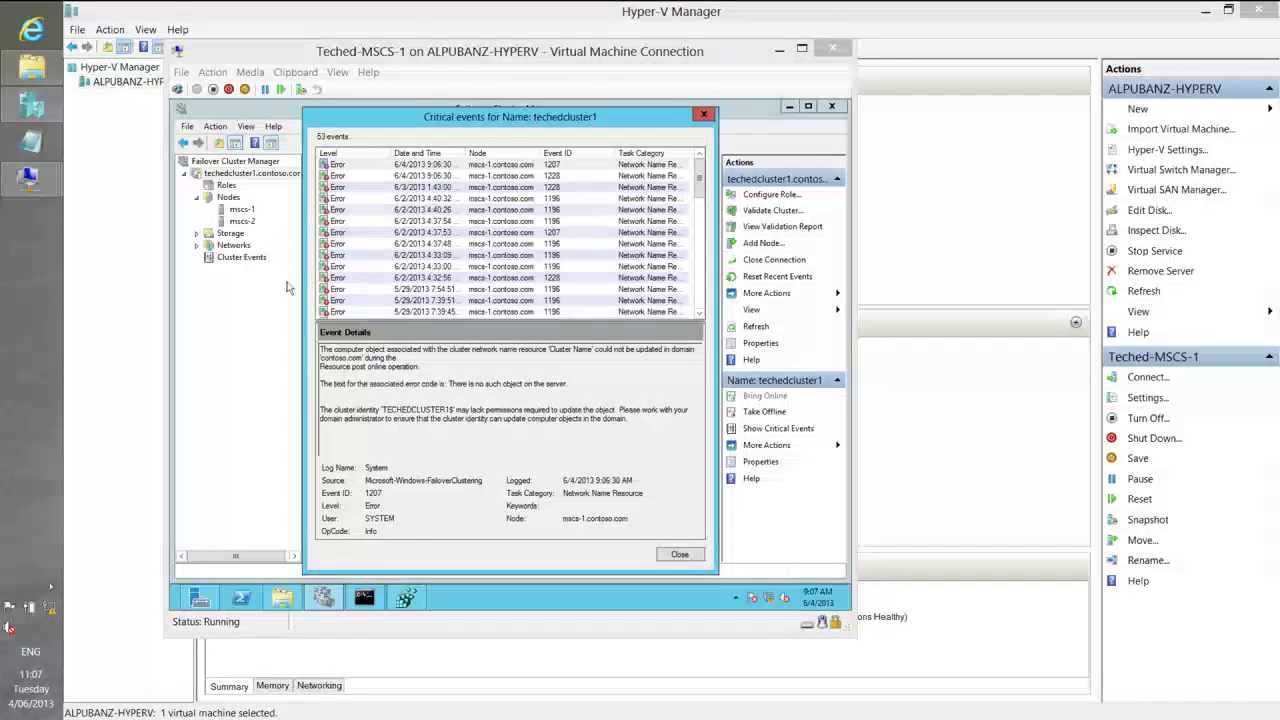
Step: Close the Critical events dialog and switch to the administrator Command Prompt
{"action": "left_click", "coordinate": [679, 554]}
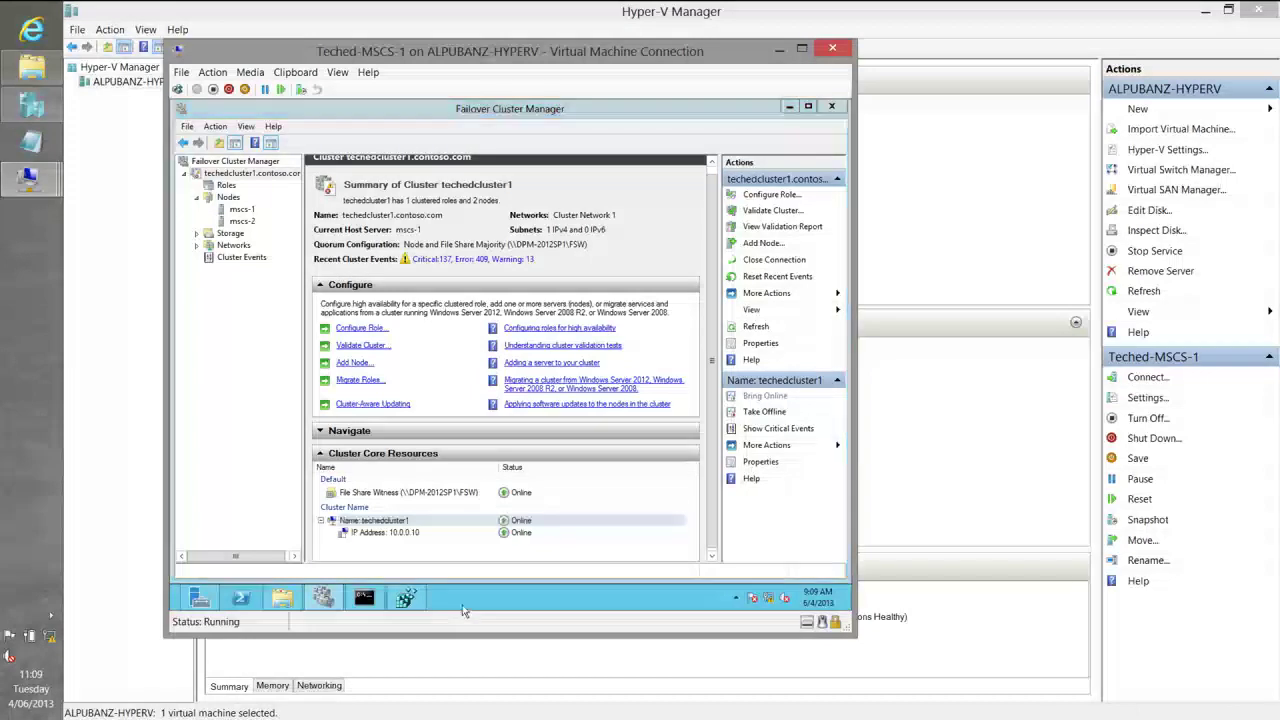
{"action": "left_click", "coordinate": [364, 597]}
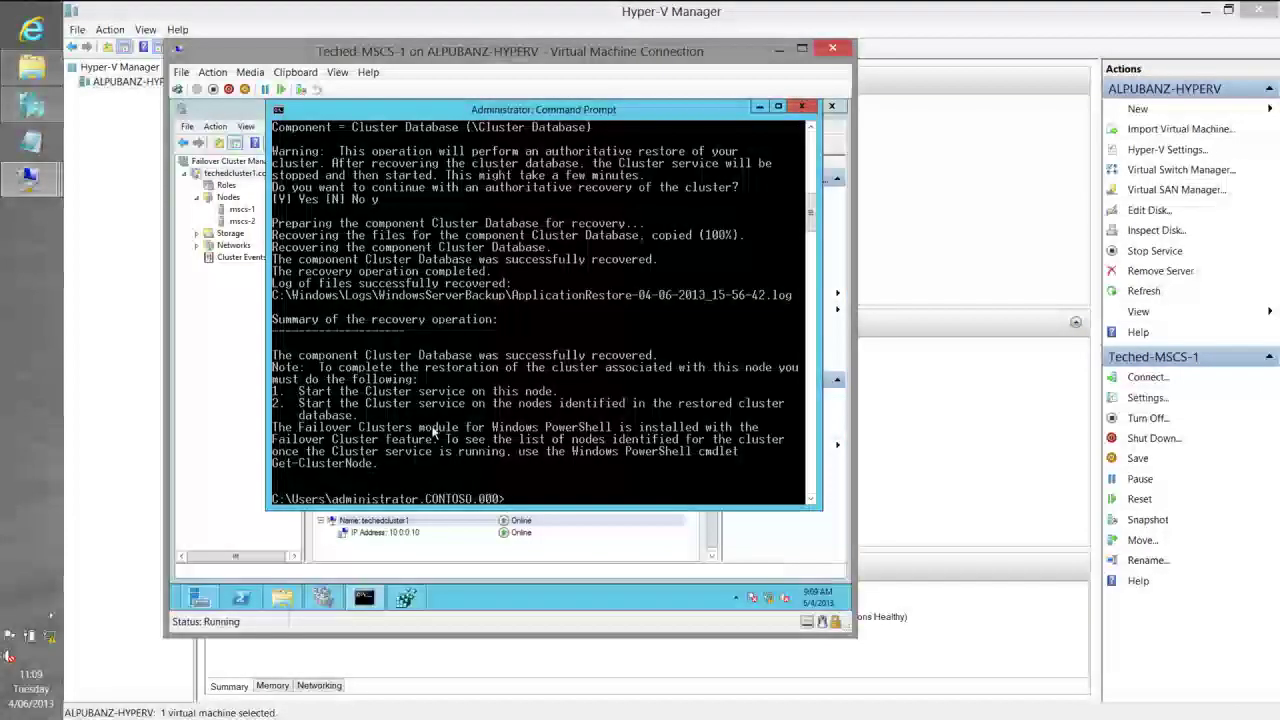
Step: At C:\ on the cluster node, try adrestore, list the directory, then return to Hyper-V Manager
{"action": "type", "text": "cd\\"}
{"action": "key", "text": "Return"}
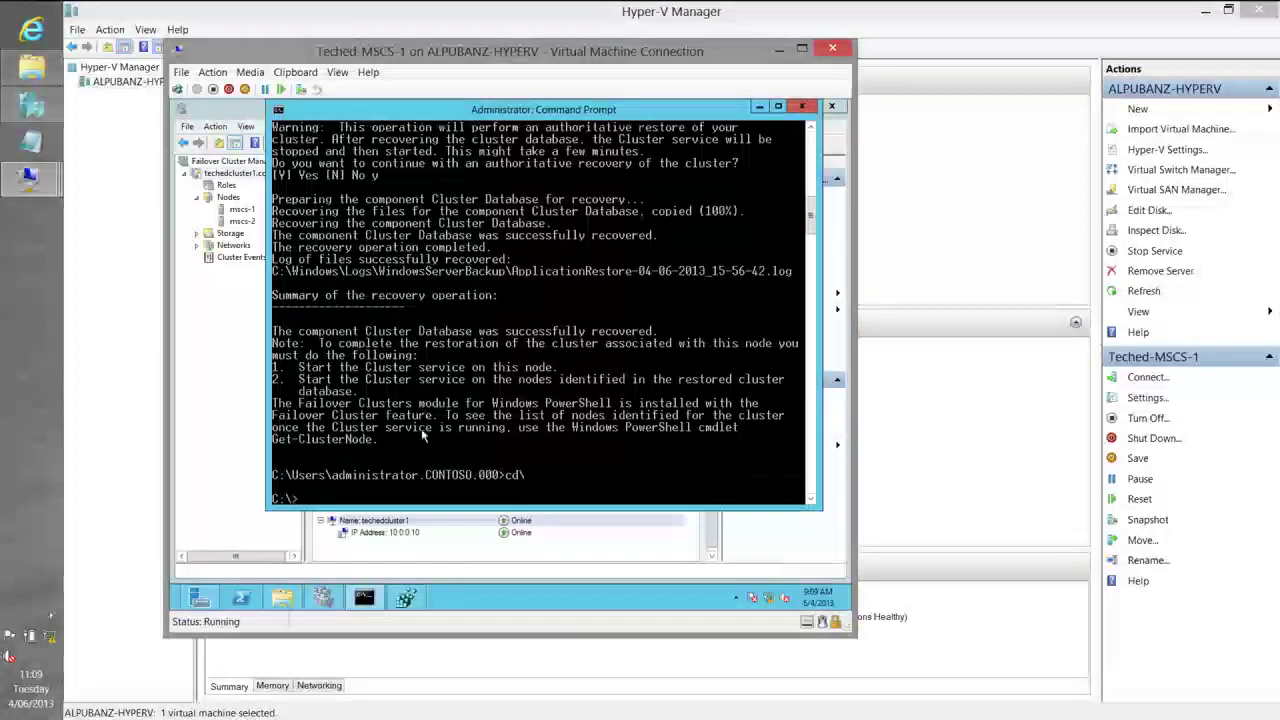
{"action": "type", "text": "adre"}
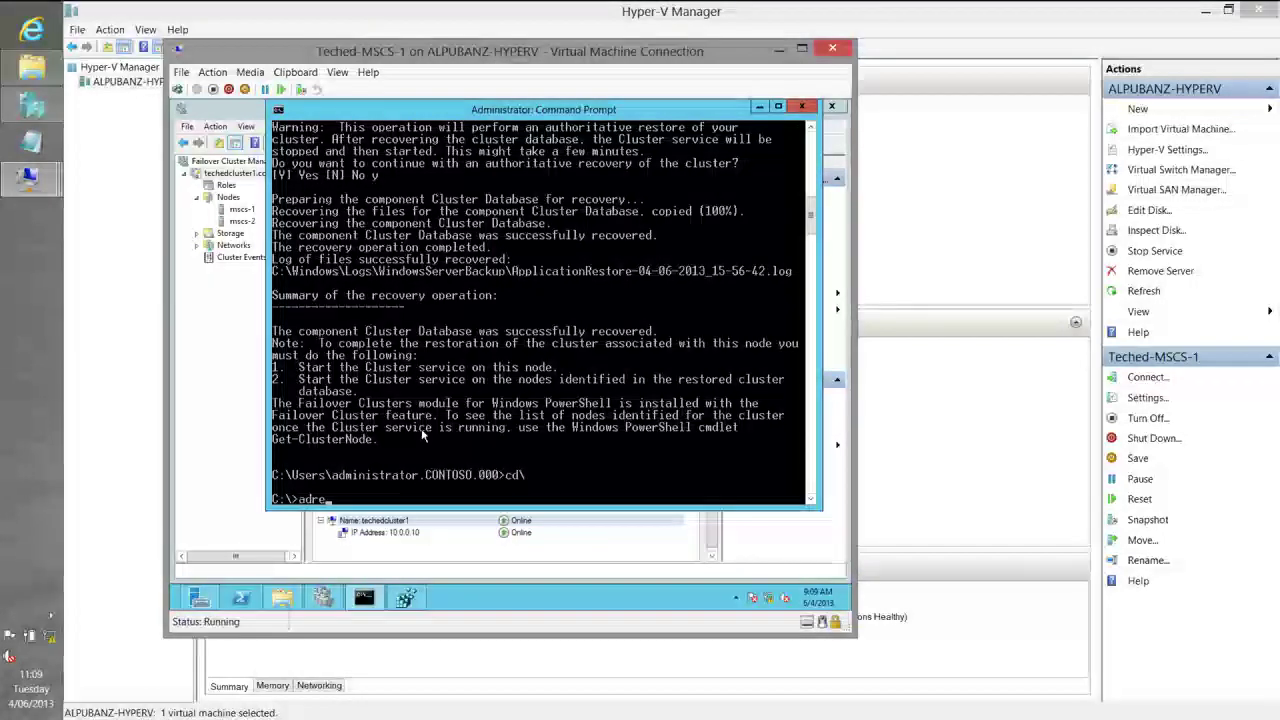
{"action": "type", "text": "store"}
{"action": "key", "text": "Return"}
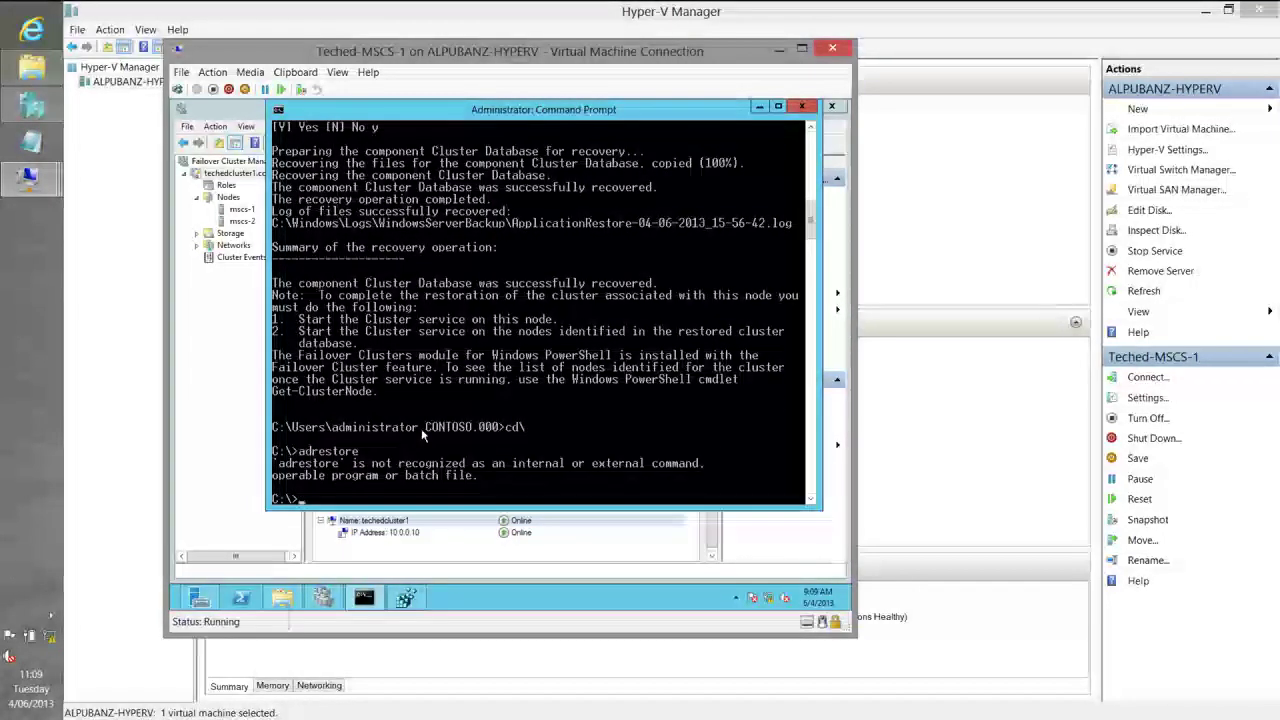
{"action": "type", "text": "dir"}
{"action": "key", "text": "Return"}
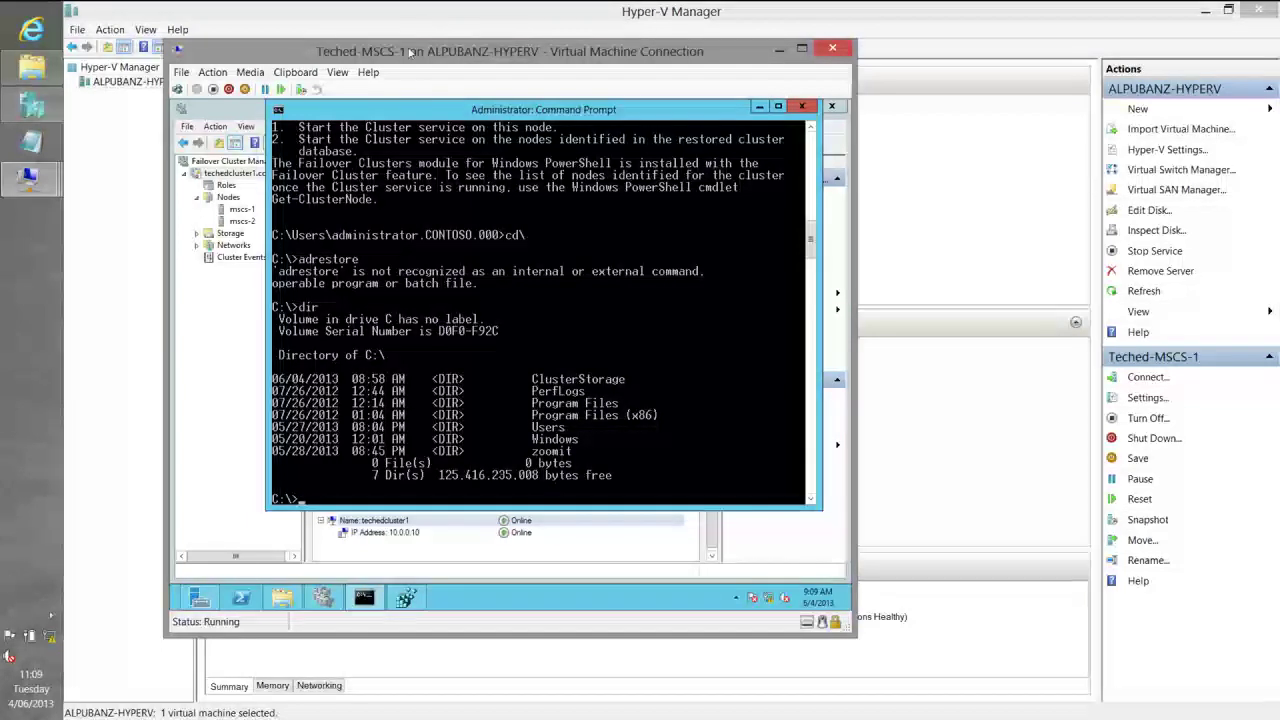
{"action": "key", "text": "alt+Tab"}
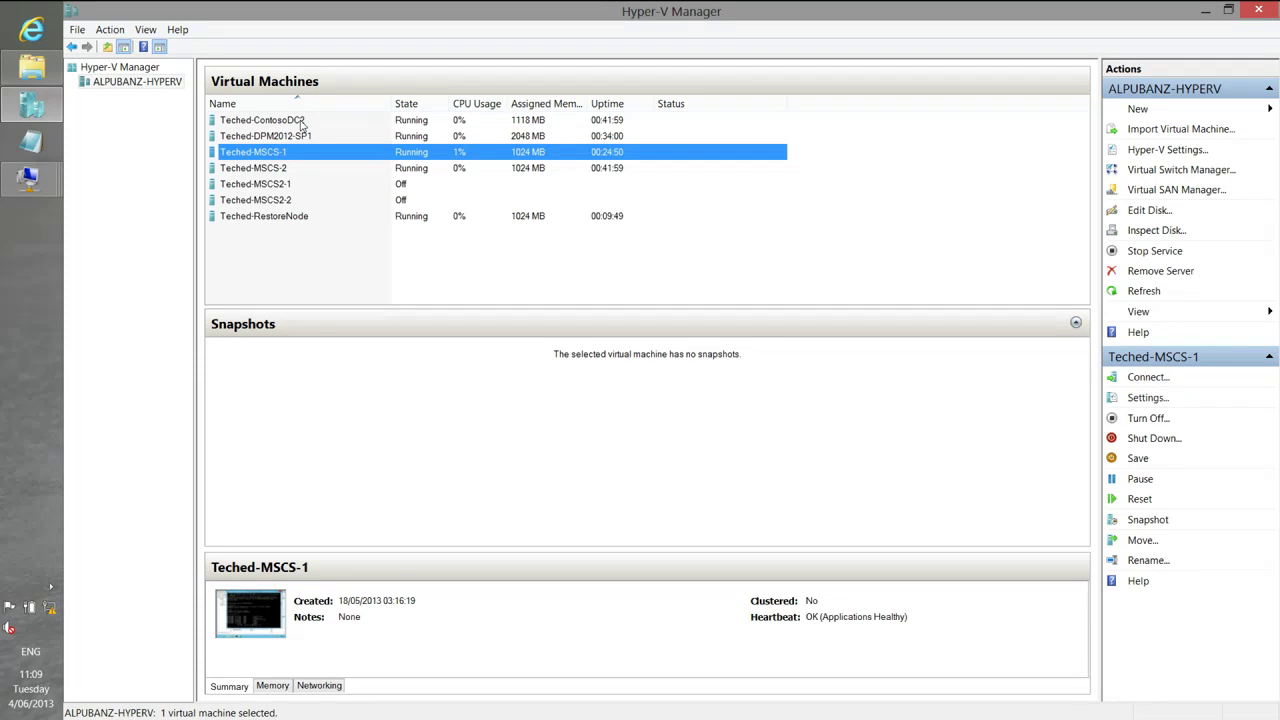
Step: Open a Command Prompt on Teched-ContosoDC2 and list the root of C:
{"action": "double_click", "coordinate": [301, 121]}
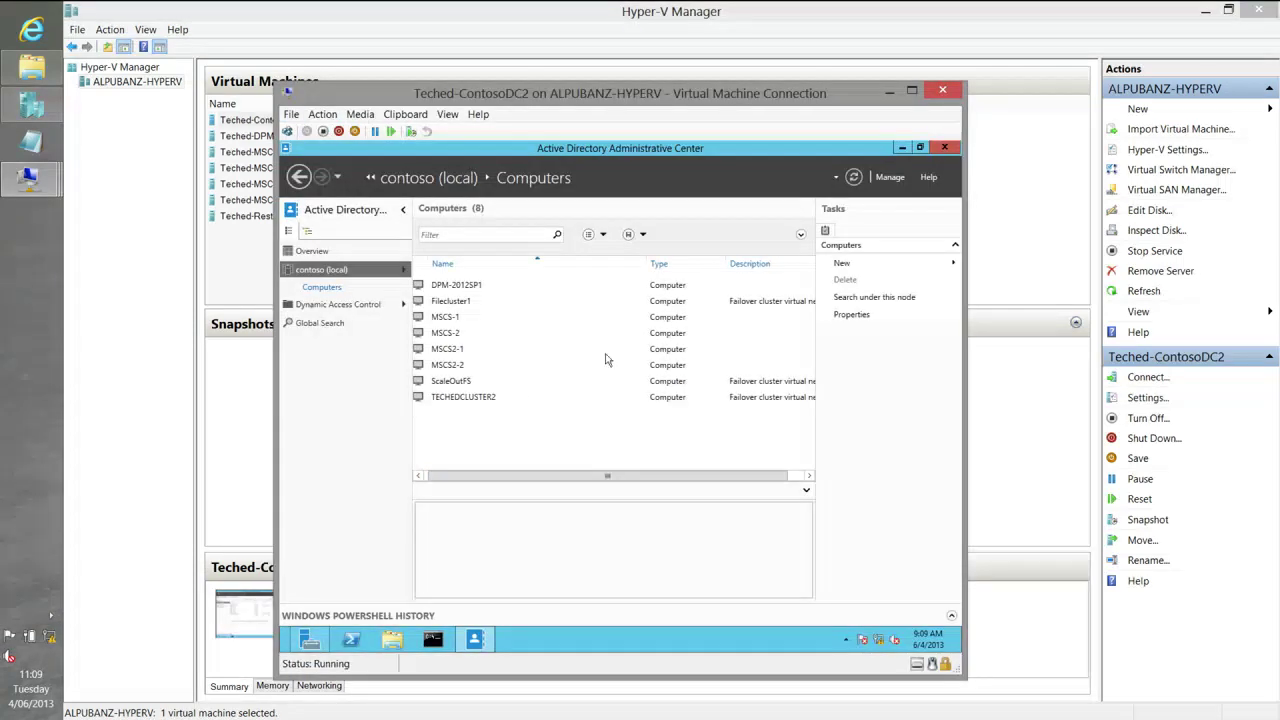
{"action": "left_click", "coordinate": [447, 626]}
{"action": "type", "text": "adres"}
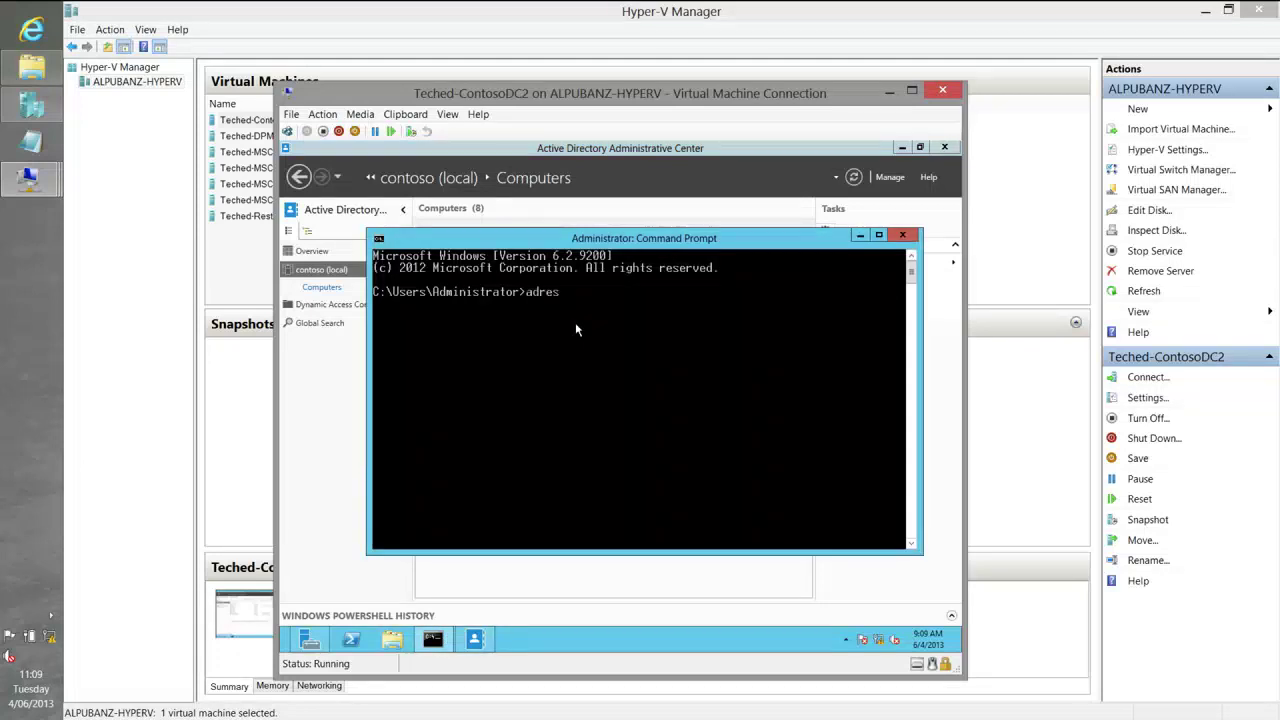
{"action": "type", "text": "yore"}
{"action": "key", "text": "Return"}
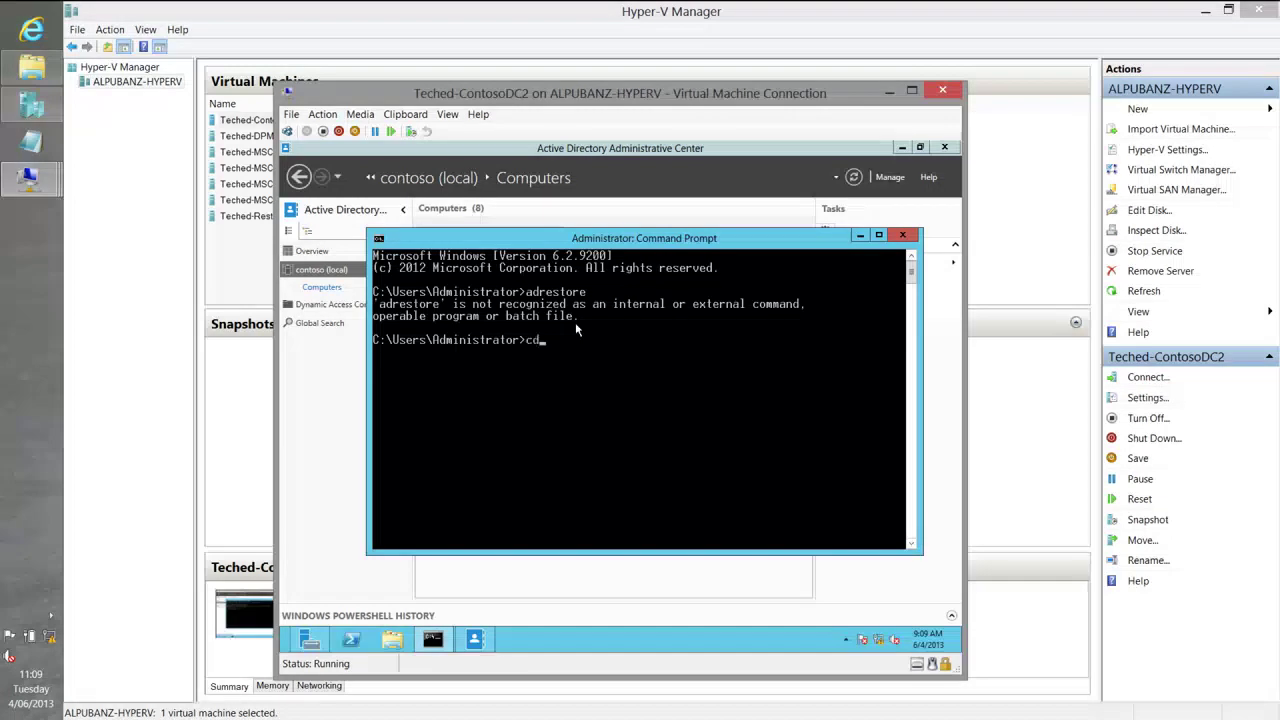
{"action": "type", "text": "\\"}
{"action": "key", "text": "Return"}
{"action": "type", "text": "dir"}
{"action": "key", "text": "Return"}
Step: In C:\adrestore, list the folder and run adrestore to show the 3 deleted objects
{"action": "type", "text": "cd adrestore"}
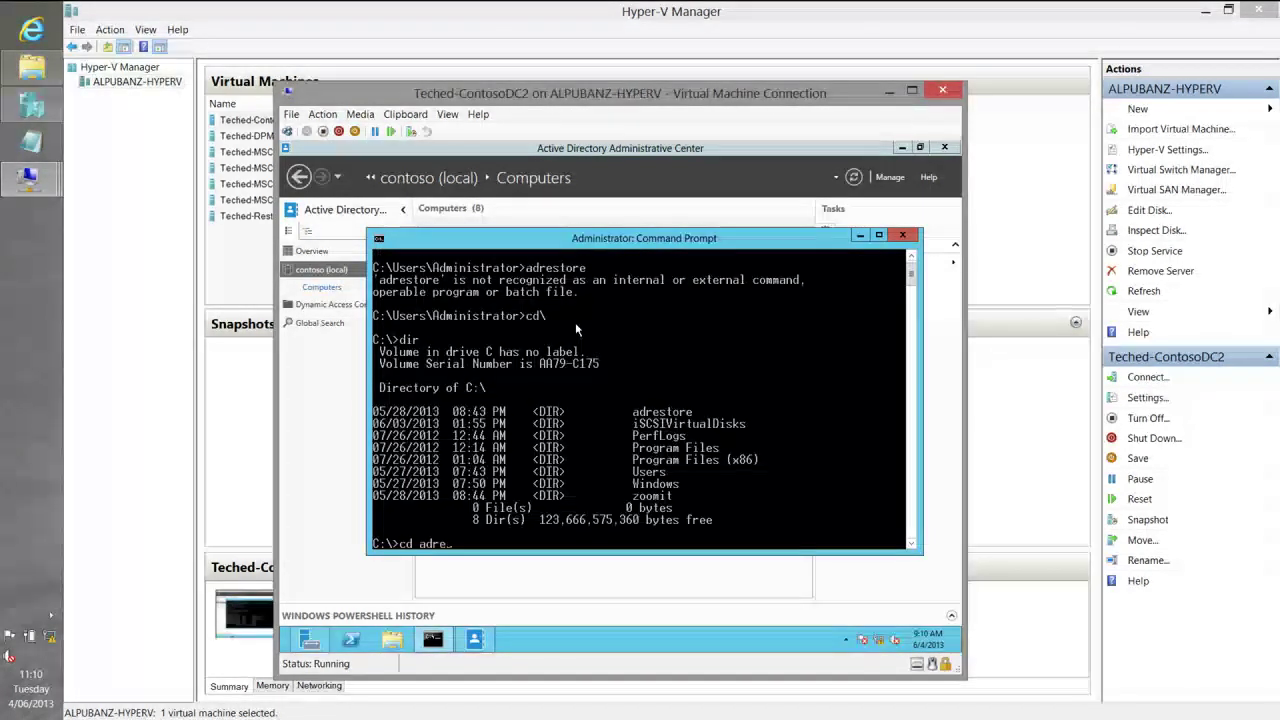
{"action": "key", "text": "Return"}
{"action": "type", "text": "dir"}
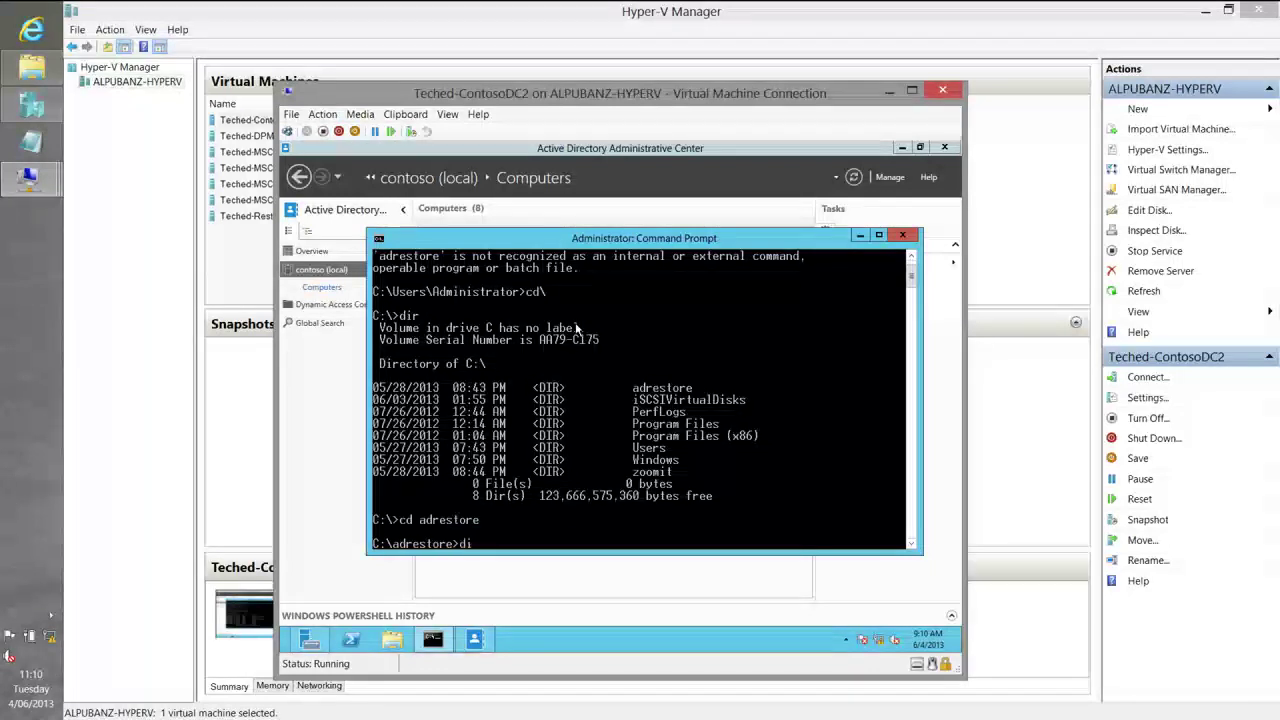
{"action": "key", "text": "Return"}
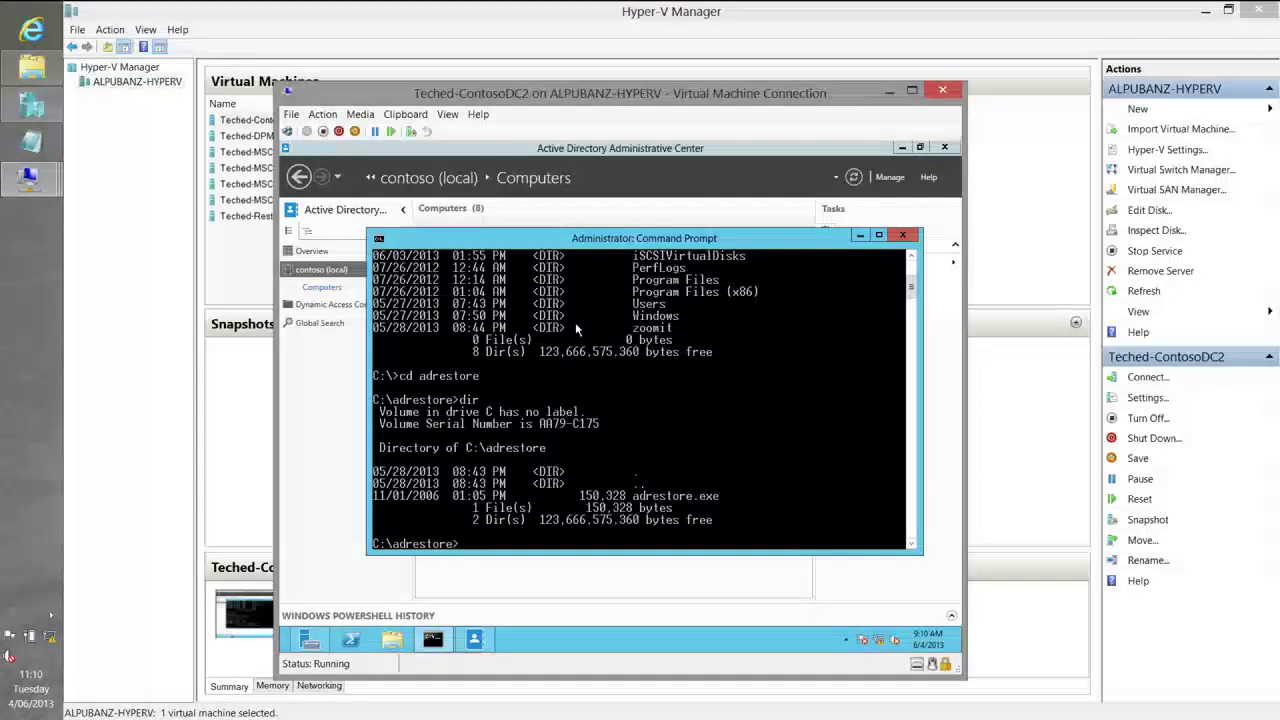
{"action": "type", "text": "adrestore"}
{"action": "key", "text": "Return"}
Step: Recall the adrestore command and highlight entries in its deleted-objects output
{"action": "key", "text": "Up"}
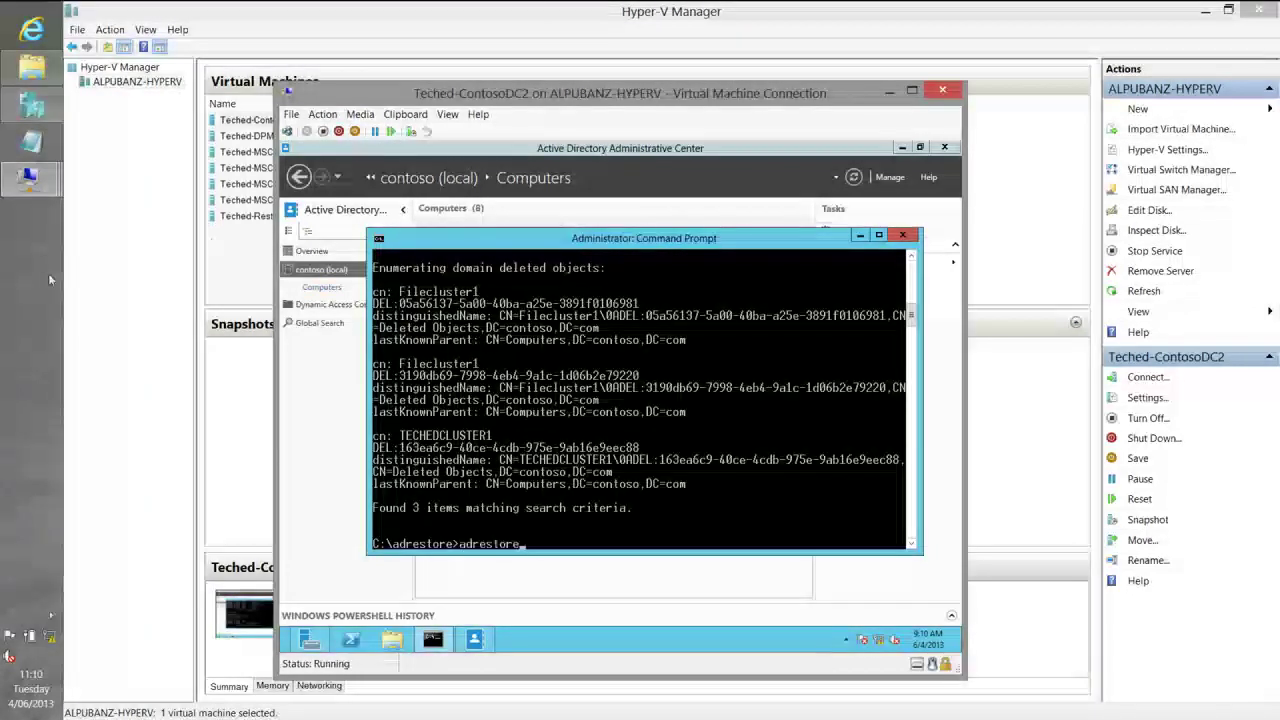
{"action": "left_click", "coordinate": [24, 298]}
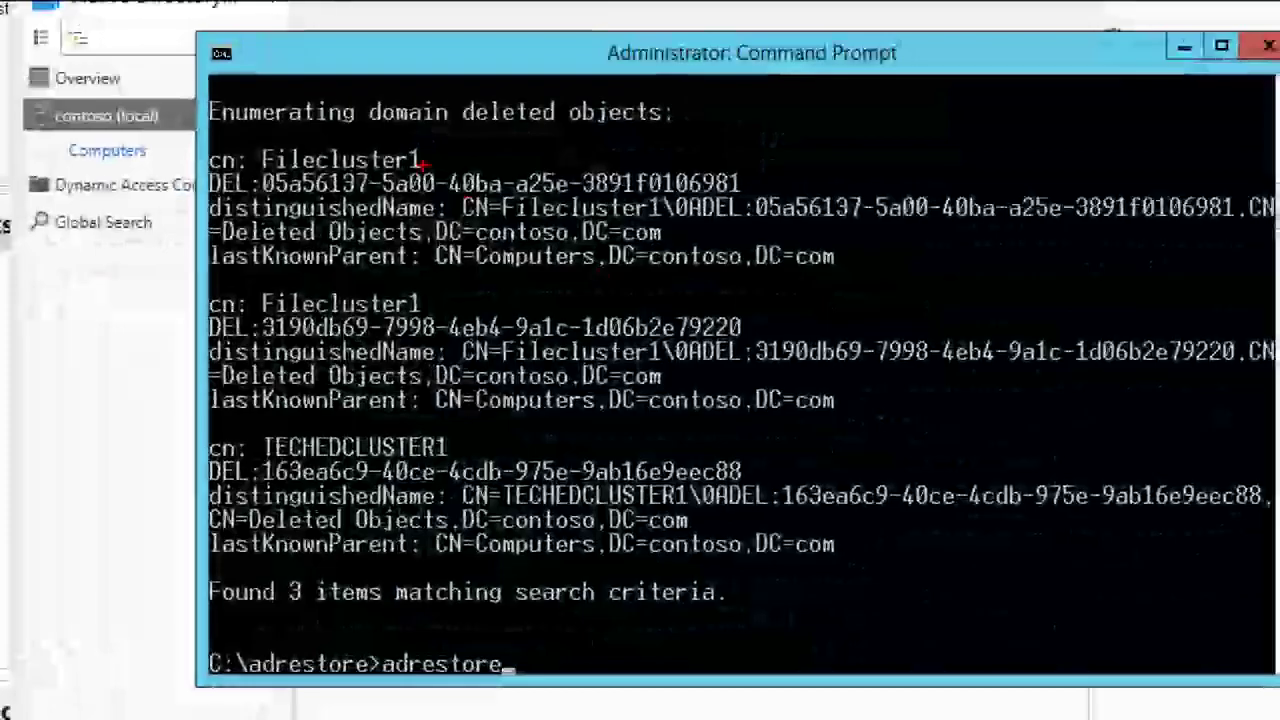
{"action": "left_click_drag", "start_coordinate": [412, 160], "coordinate": [478, 198]}
{"action": "left_click_drag", "start_coordinate": [412, 305], "coordinate": [525, 378]}
{"action": "left_click_drag", "start_coordinate": [403, 433], "coordinate": [480, 480]}
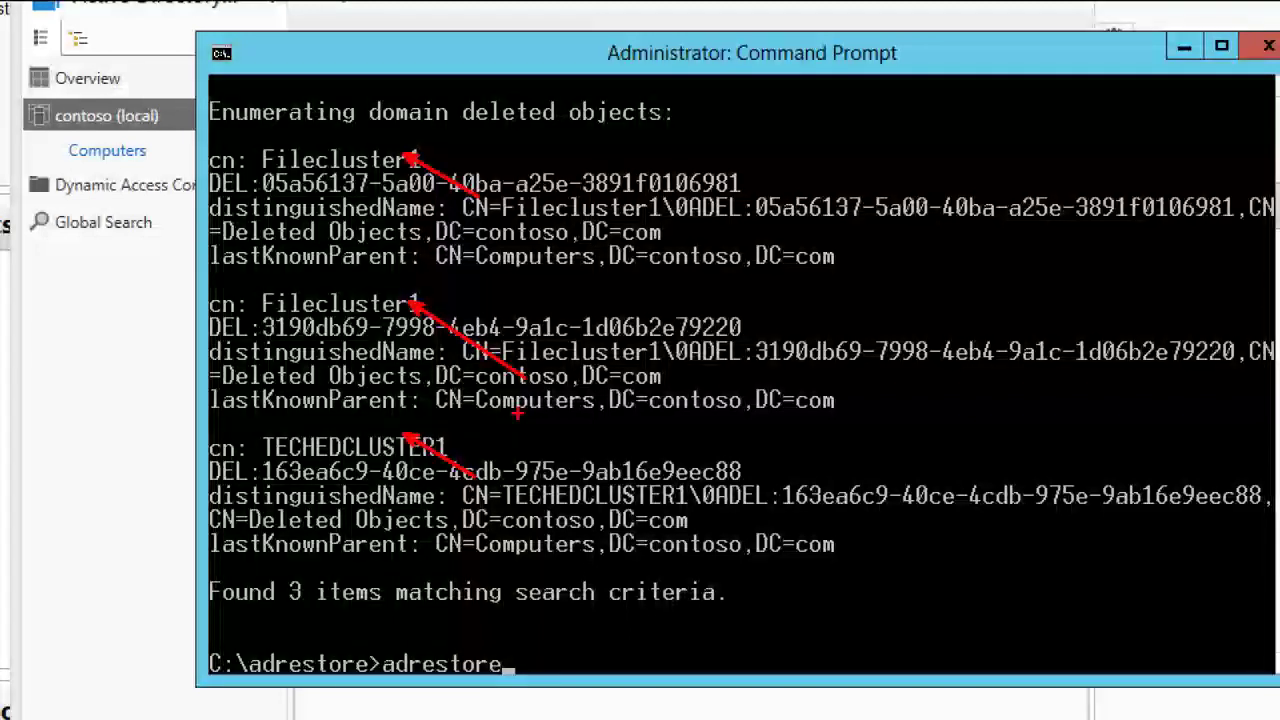
{"action": "key", "text": "Escape"}
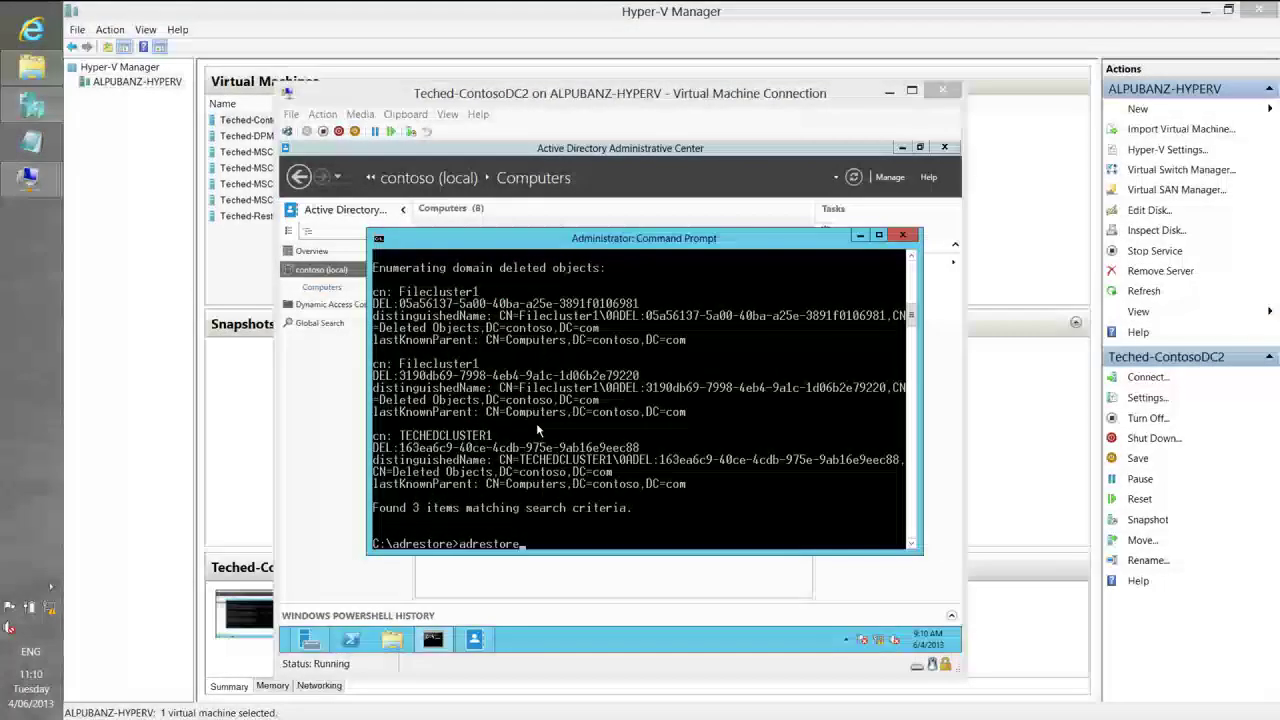
{"action": "left_click", "coordinate": [537, 428]}
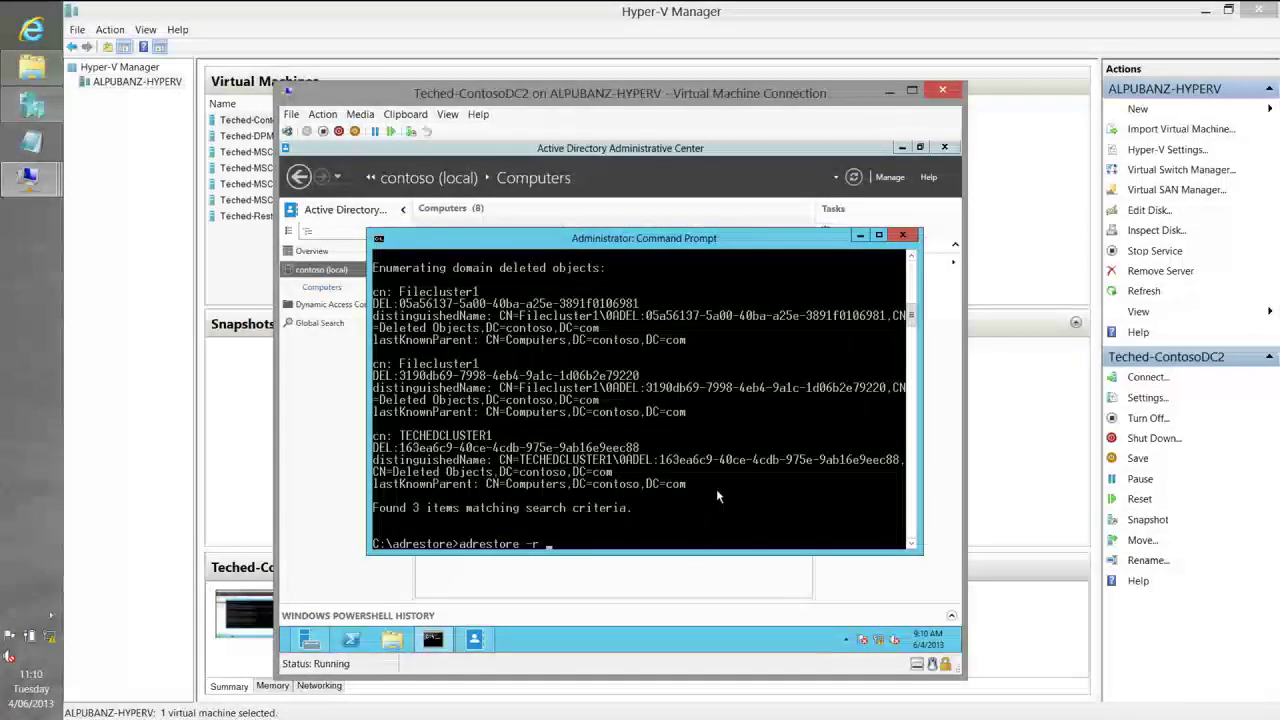
Step: Run adrestore -r teched and highlight TECHEDCLUSTER1's name, identifier and last known parent
{"action": "type", "text": "teched"}
{"action": "key", "text": "Return"}
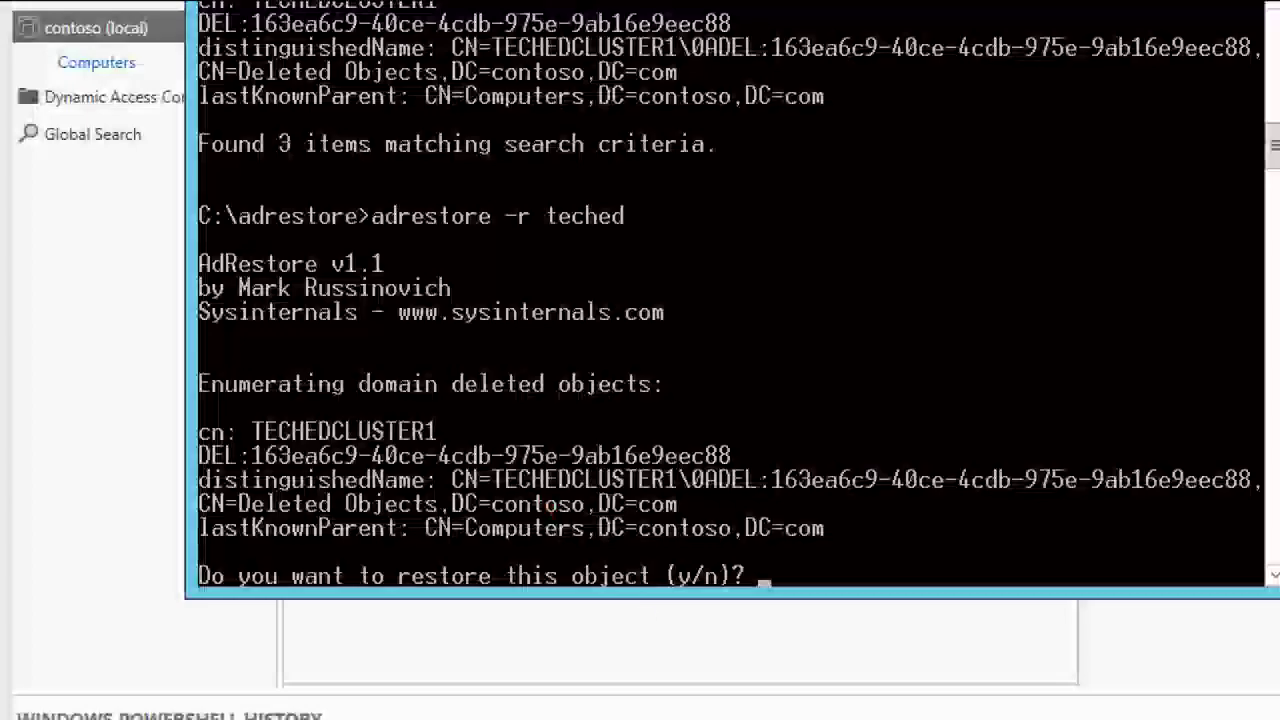
{"action": "left_click_drag", "start_coordinate": [454, 436], "coordinate": [545, 456]}
{"action": "left_click_drag", "start_coordinate": [745, 452], "coordinate": [796, 452]}
{"action": "left_click_drag", "start_coordinate": [810, 538], "coordinate": [852, 548]}
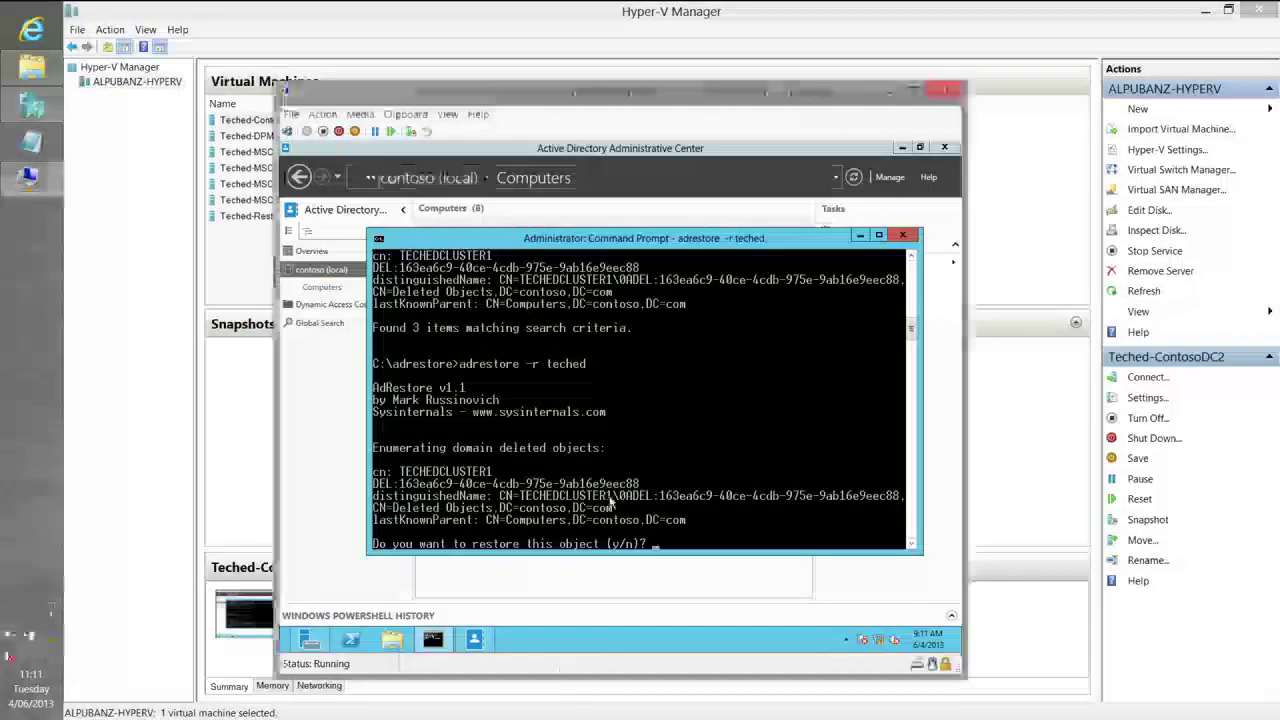
Step: Answer y to restore the TECHEDCLUSTER1 object, then bring the AD Computers list back
{"action": "type", "text": "y"}
{"action": "key", "text": "Return"}
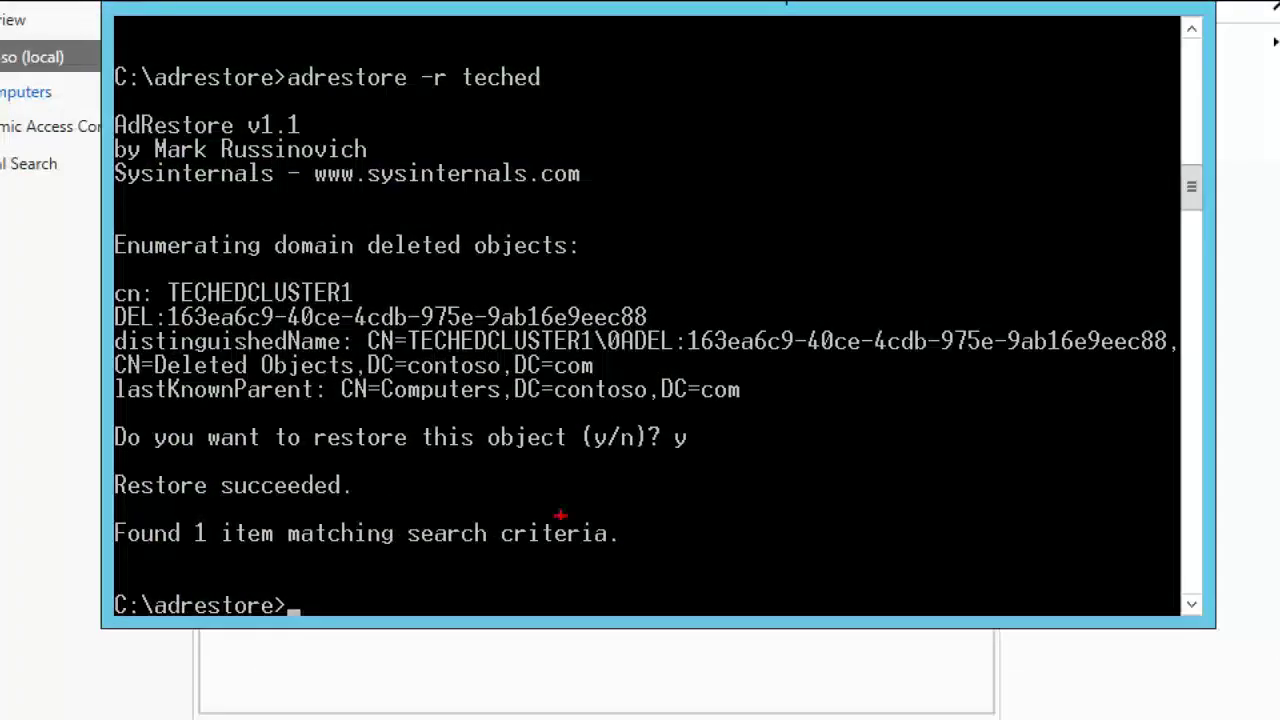
{"action": "left_click_drag", "start_coordinate": [523, 540], "coordinate": [586, 577]}
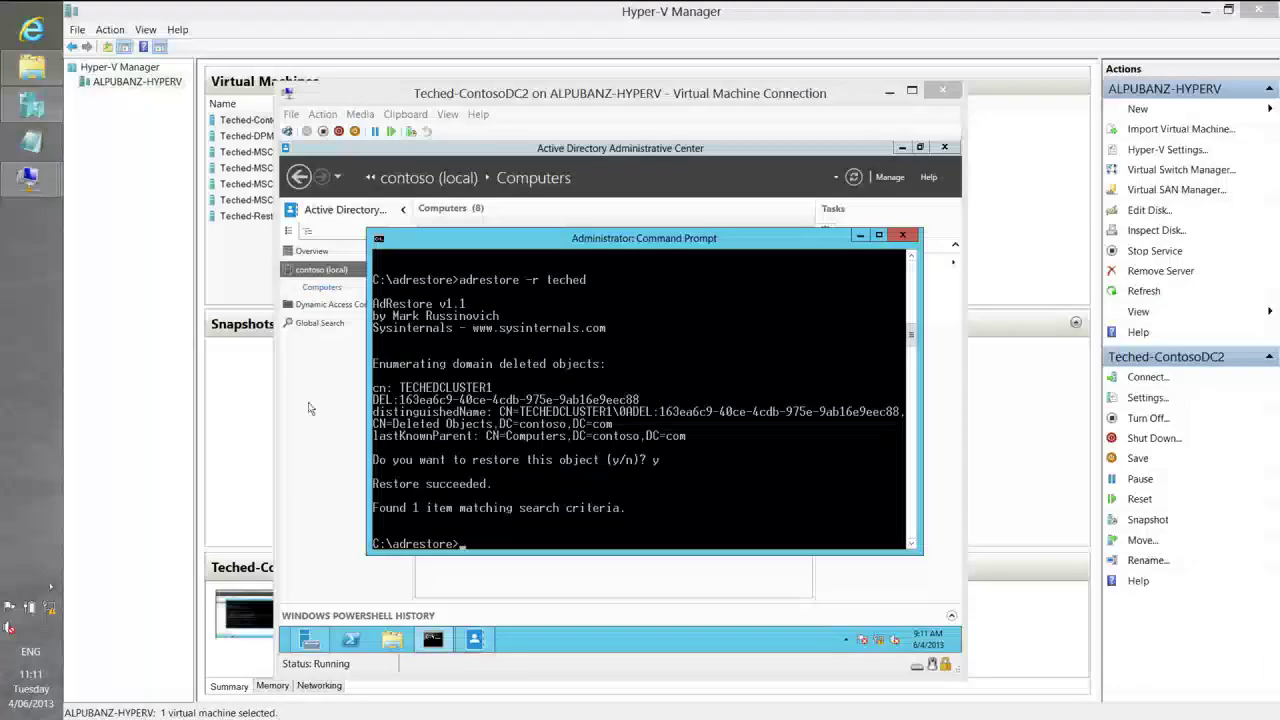
{"action": "left_click", "coordinate": [329, 432]}
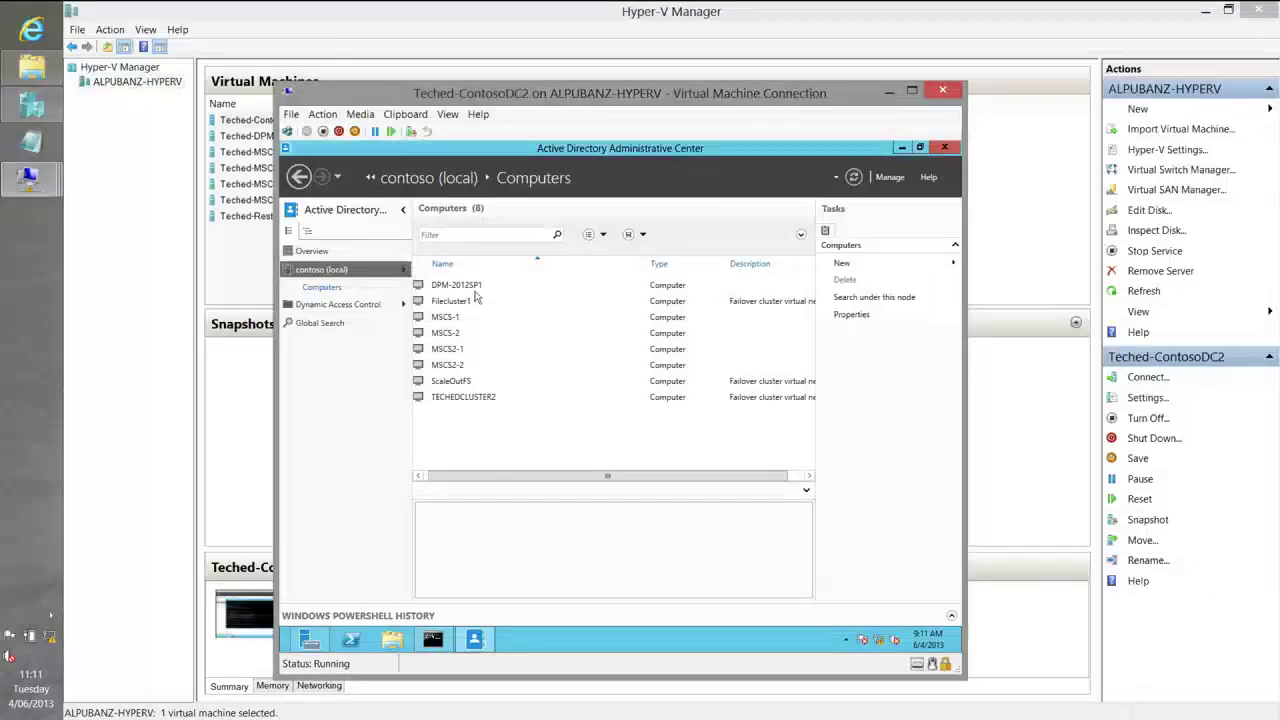
Step: Refresh the Computers list and enable the restored TECHEDCLUSTER1 computer account
{"action": "left_click", "coordinate": [853, 177]}
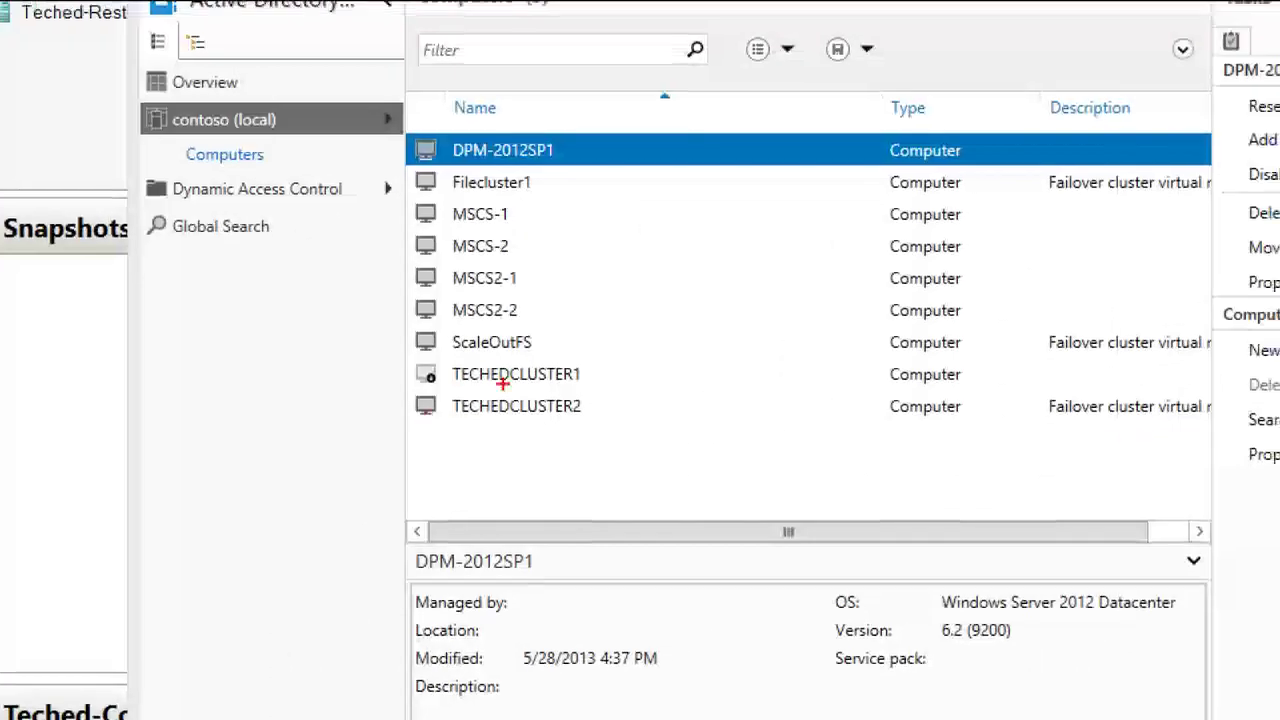
{"action": "left_click_drag", "start_coordinate": [444, 372], "coordinate": [366, 433]}
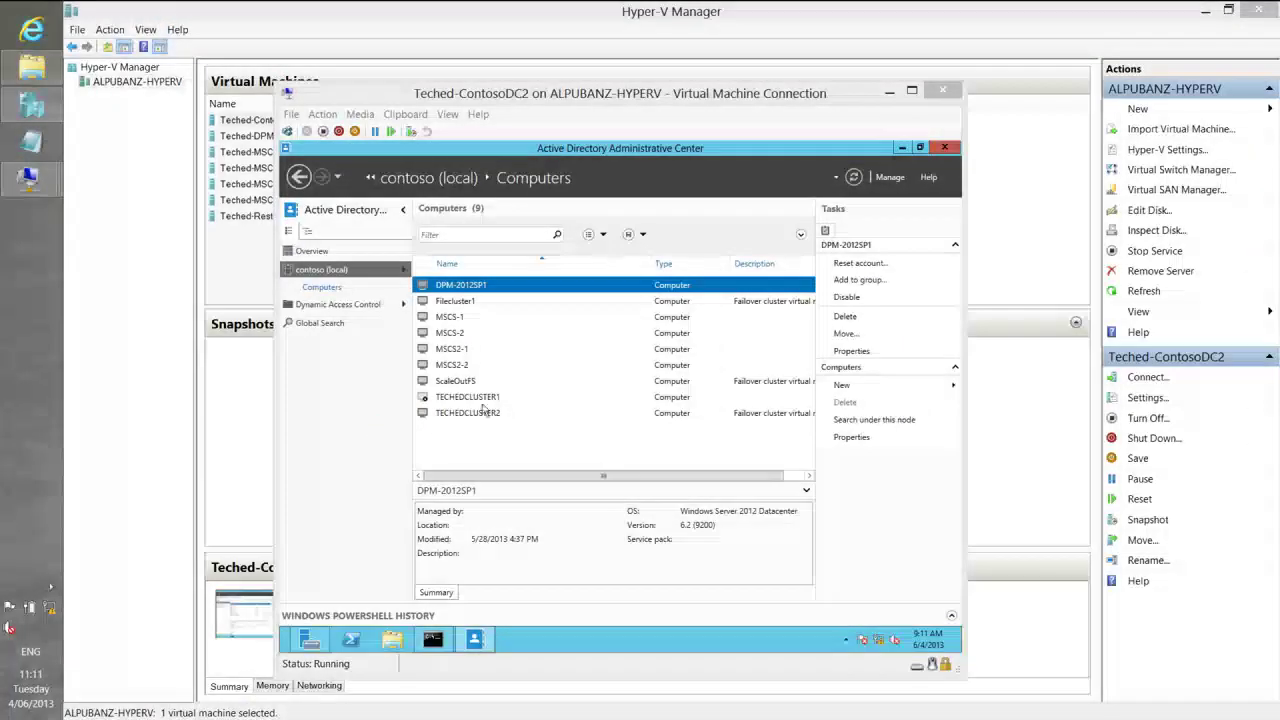
{"action": "right_click", "coordinate": [560, 380]}
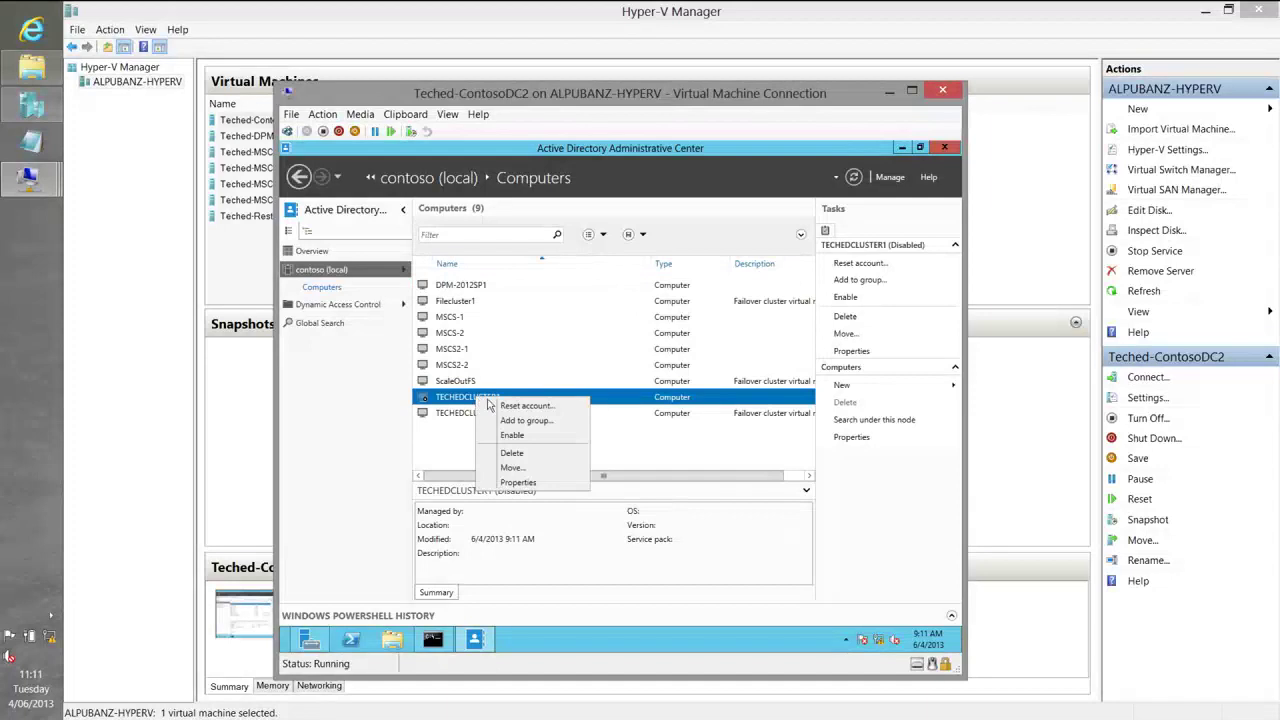
{"action": "left_click", "coordinate": [524, 437]}
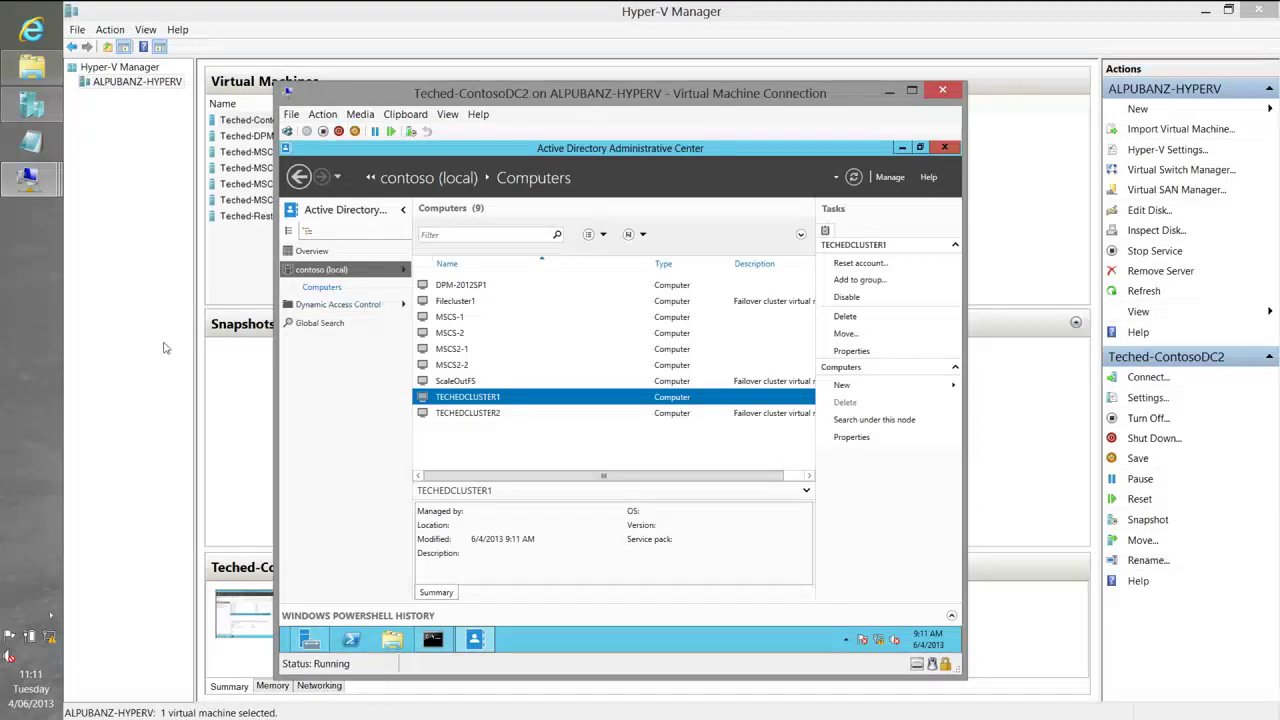
{"action": "mouse_move", "coordinate": [27, 197]}
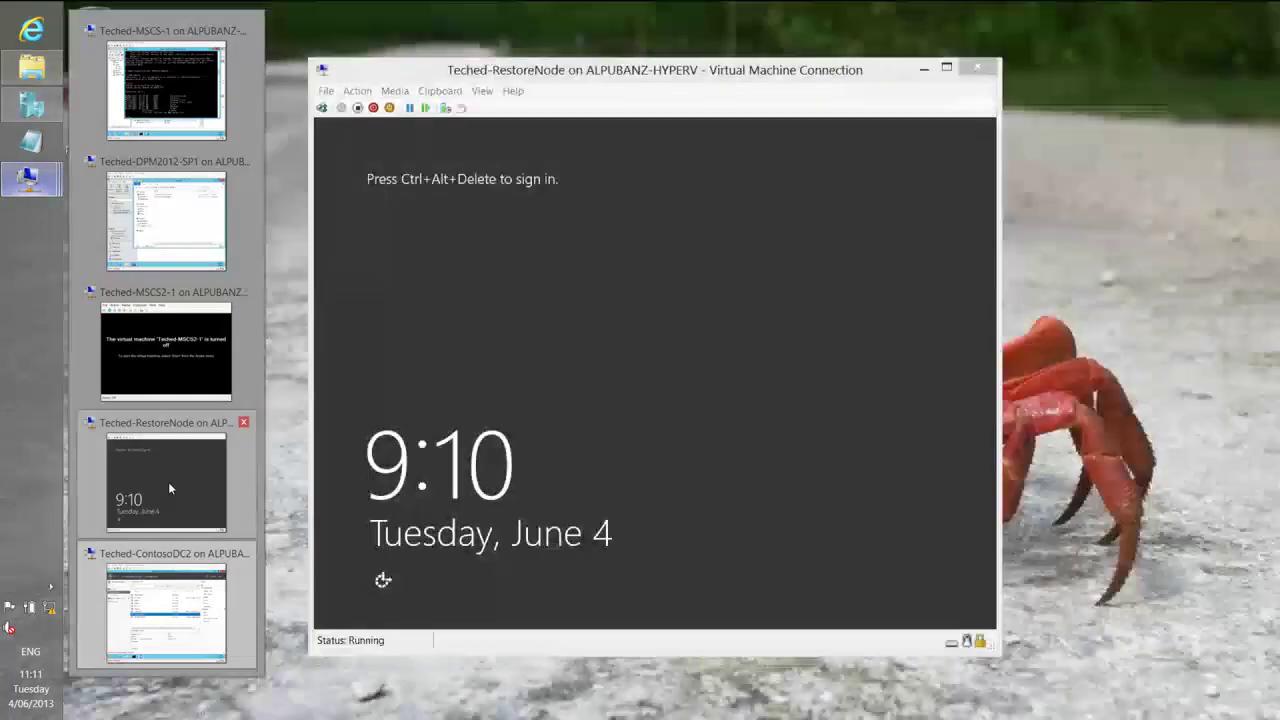
Step: On MSCS-1, take the techedcluster1 cluster name resource offline
{"action": "mouse_move", "coordinate": [206, 366]}
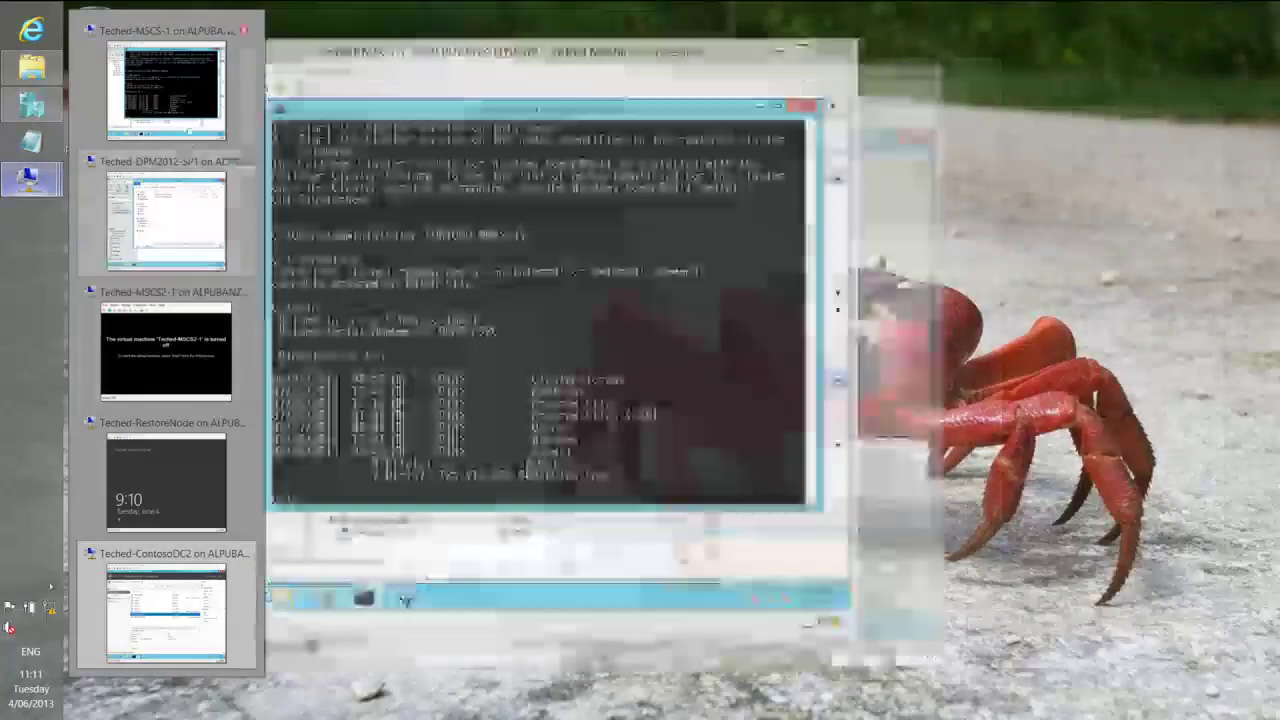
{"action": "left_click", "coordinate": [166, 90]}
{"action": "left_click", "coordinate": [226, 339]}
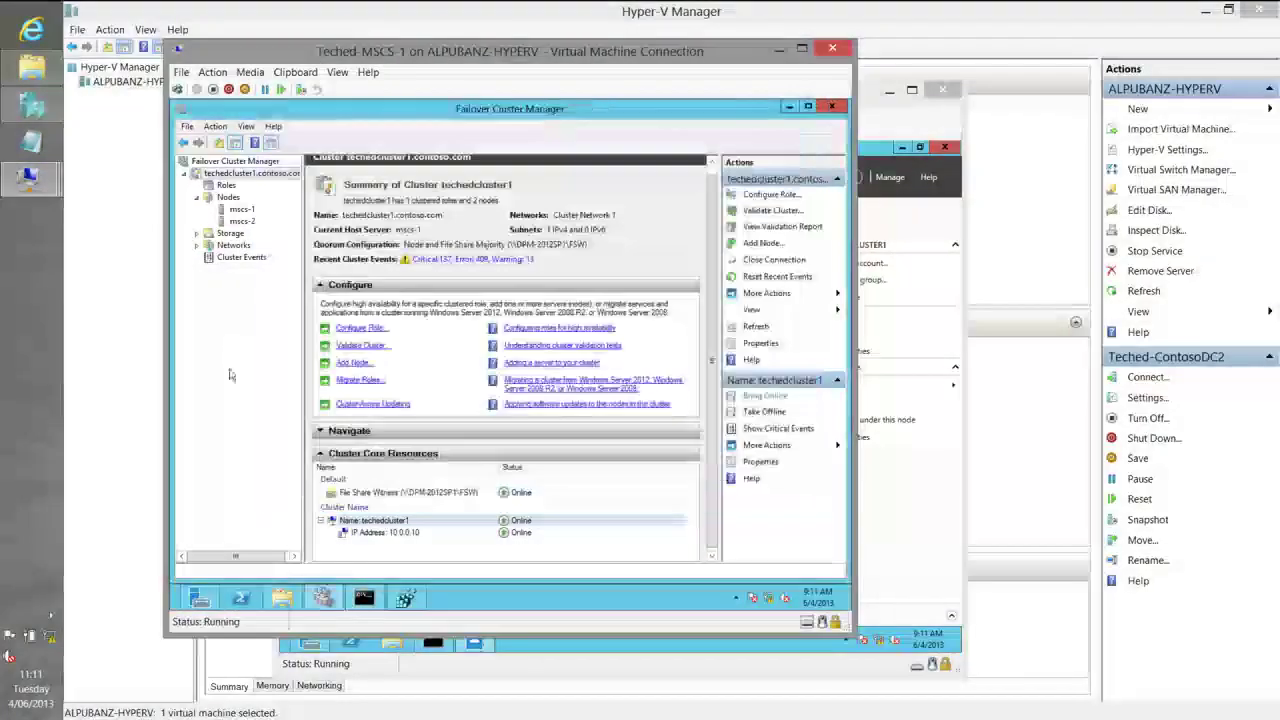
{"action": "right_click", "coordinate": [390, 522]}
{"action": "left_click", "coordinate": [425, 439]}
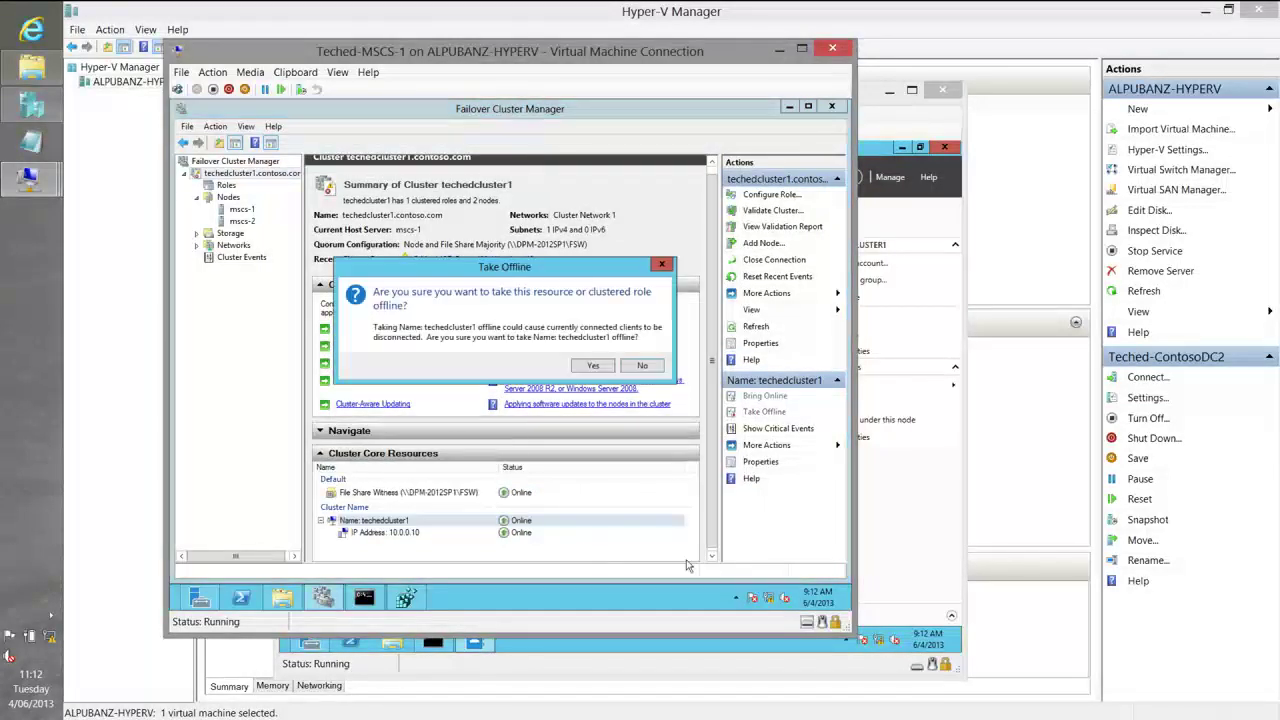
{"action": "left_click", "coordinate": [590, 366]}
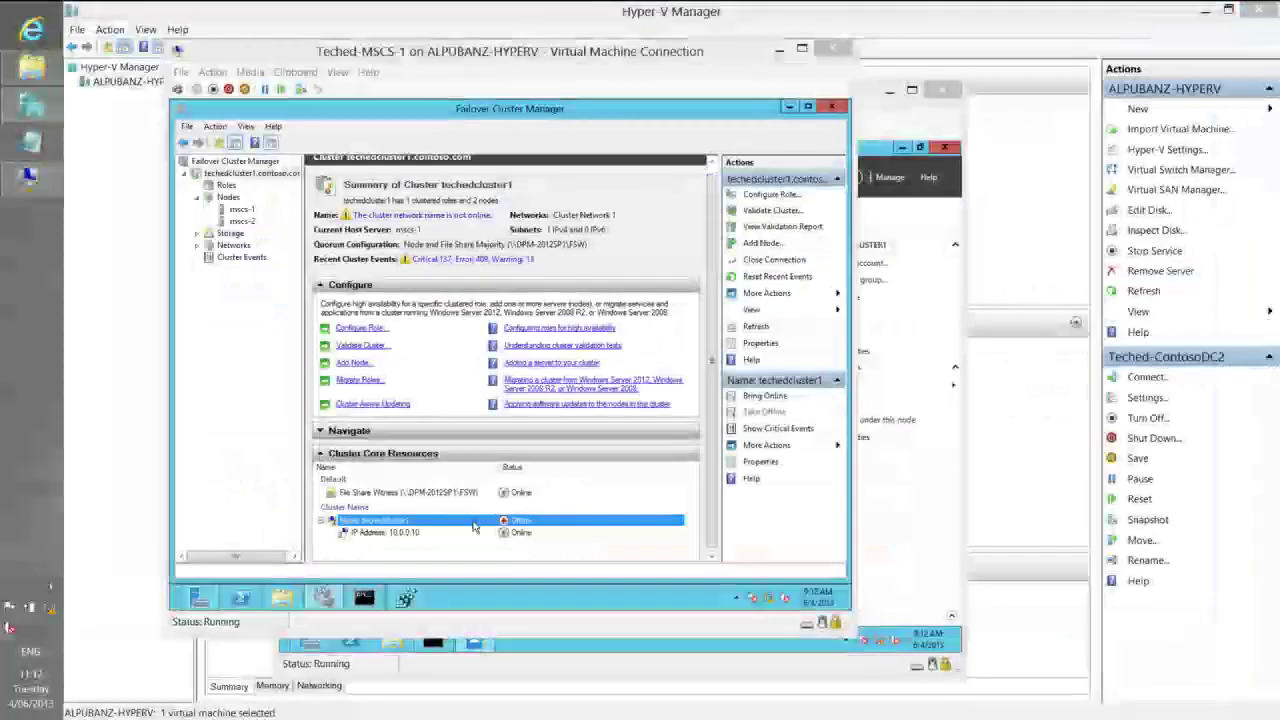
Step: Run More Actions > Repair on the offline techedcluster1 name resource
{"action": "right_click", "coordinate": [474, 527]}
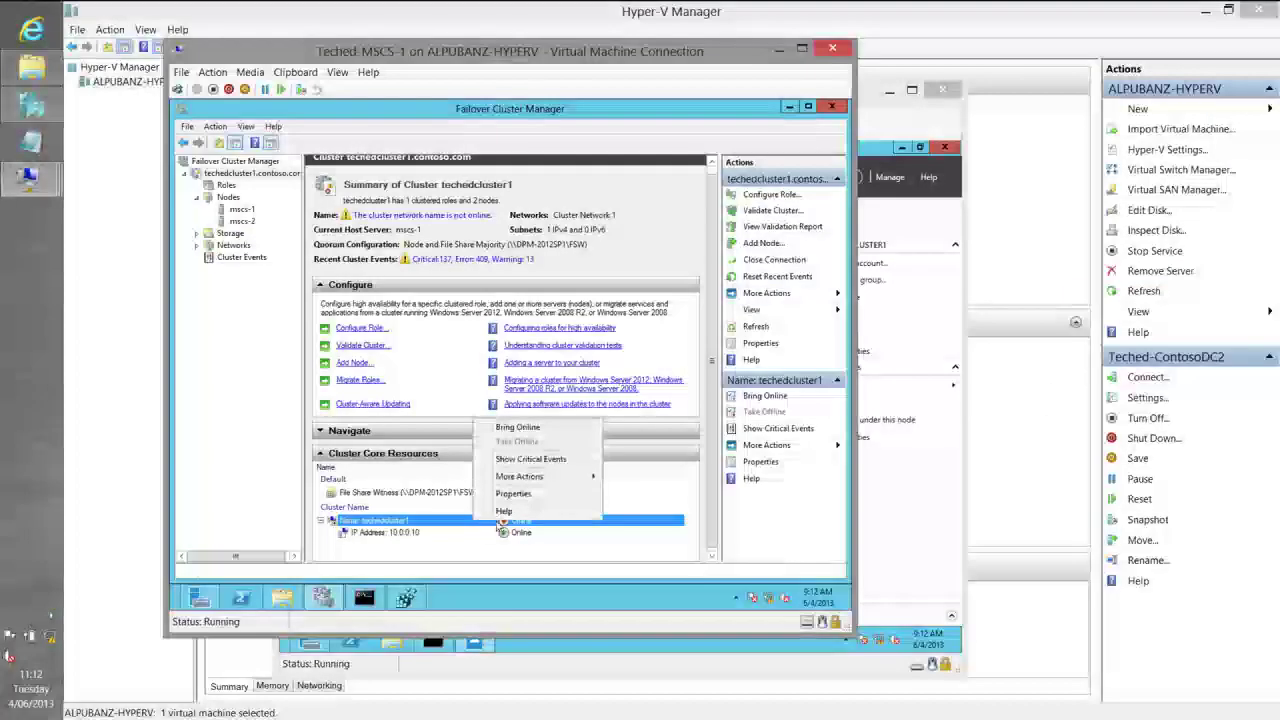
{"action": "mouse_move", "coordinate": [531, 478]}
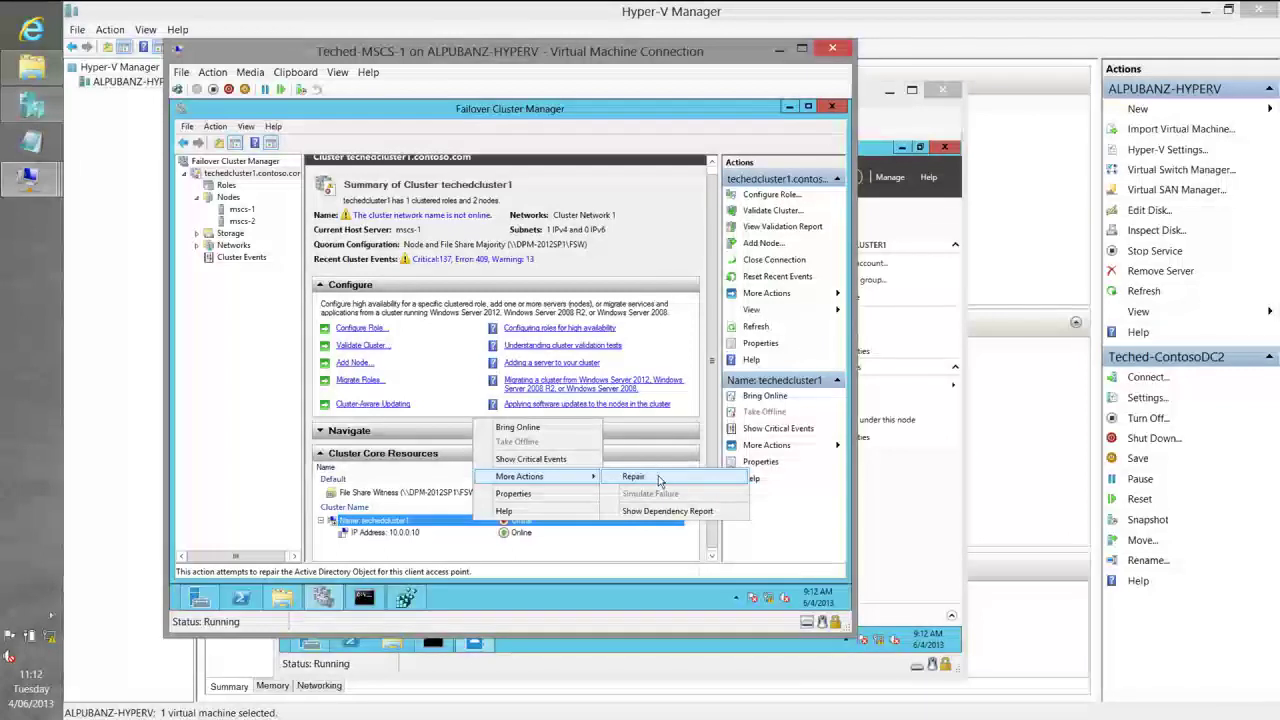
{"action": "left_click", "coordinate": [659, 482]}
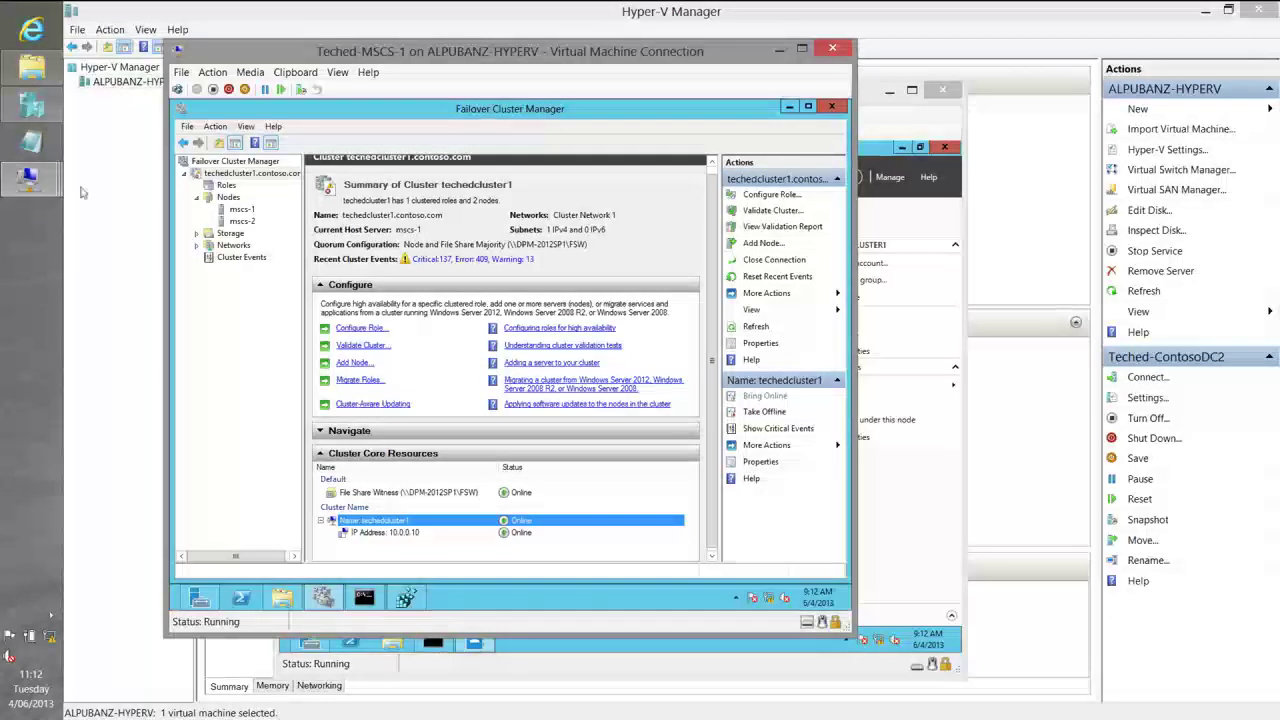
Step: Check the MSCS-1 command prompt and domain controller console, then return to Failover Cluster Manager on MSCS-1
{"action": "mouse_move", "coordinate": [30, 178]}
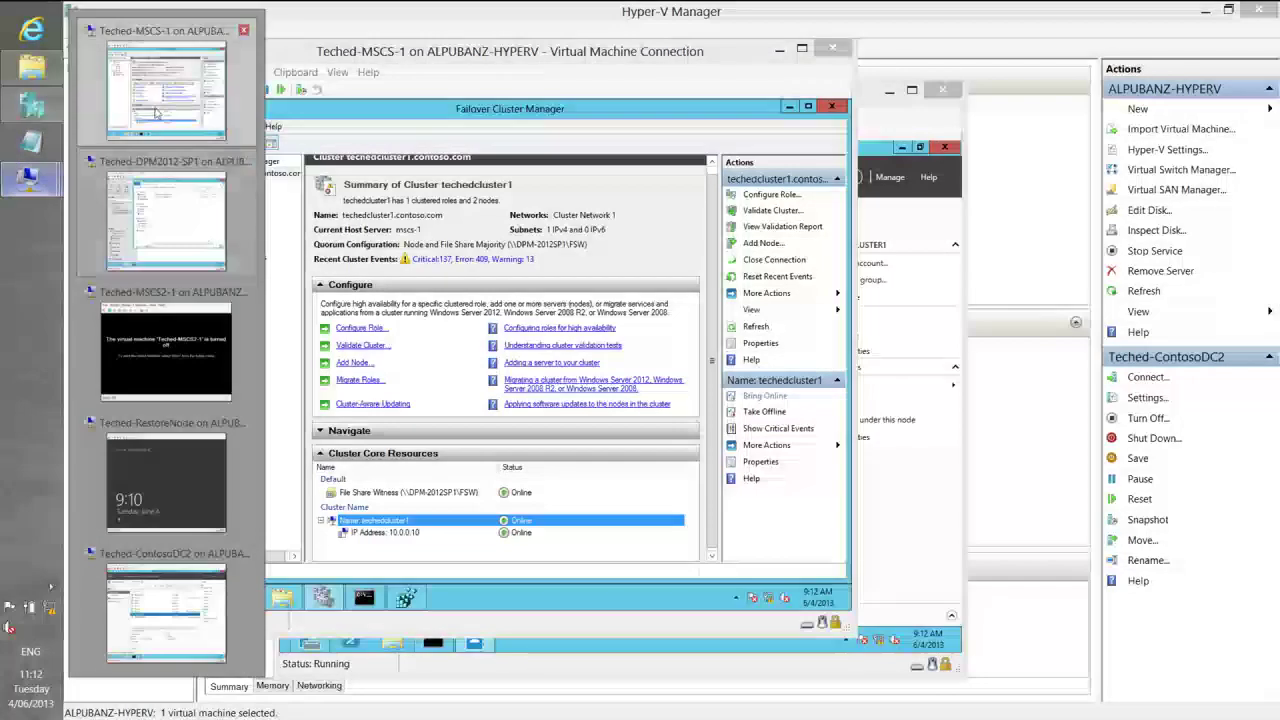
{"action": "left_click", "coordinate": [166, 90]}
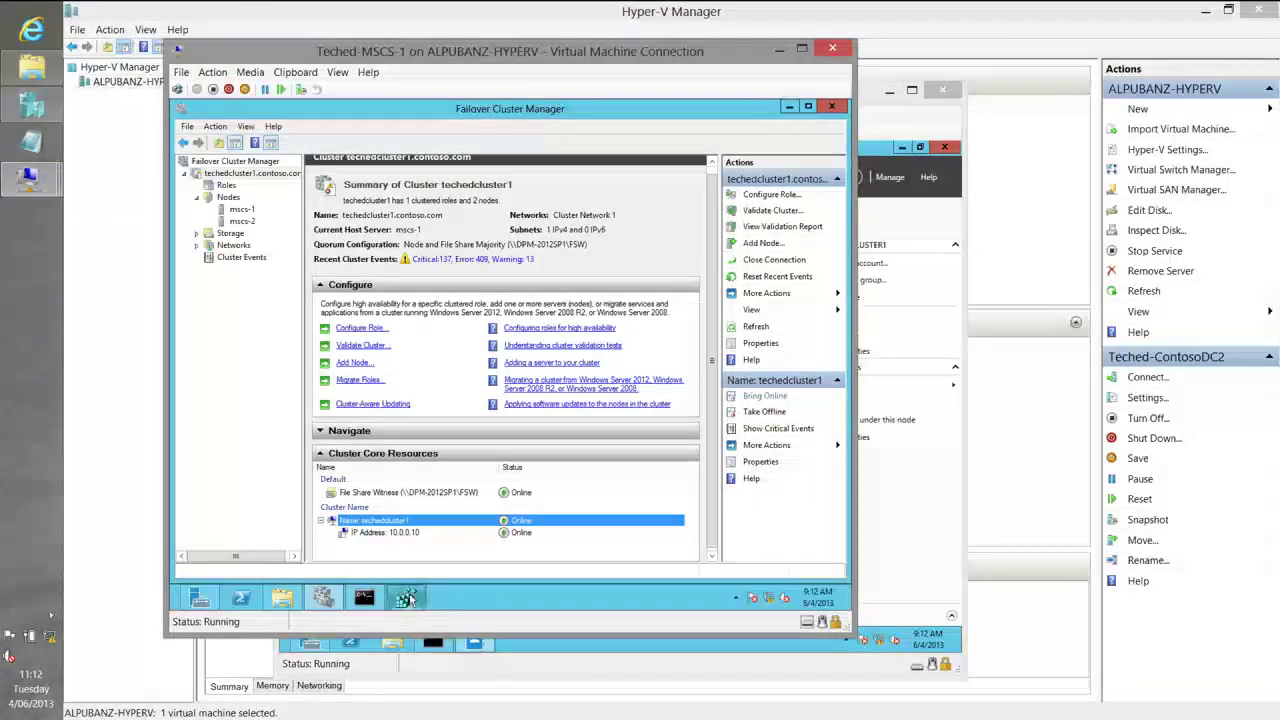
{"action": "left_click", "coordinate": [370, 598]}
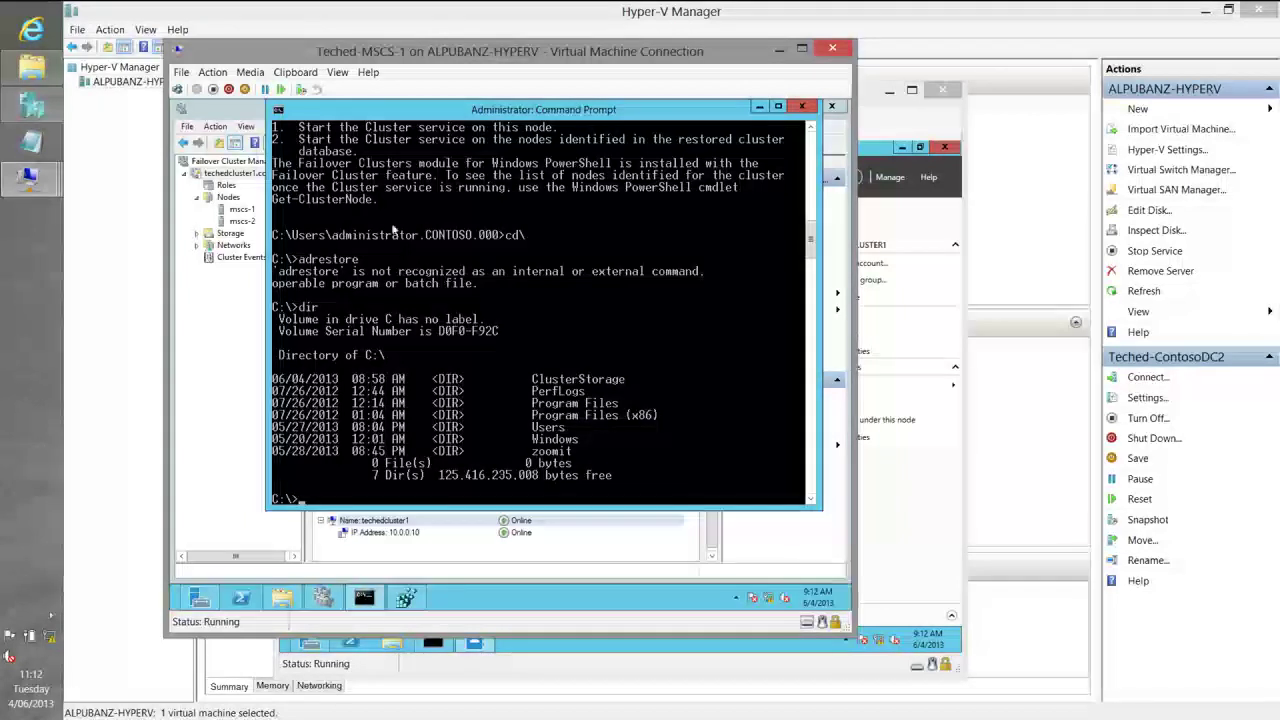
{"action": "key", "text": "ctrl+alt+Break"}
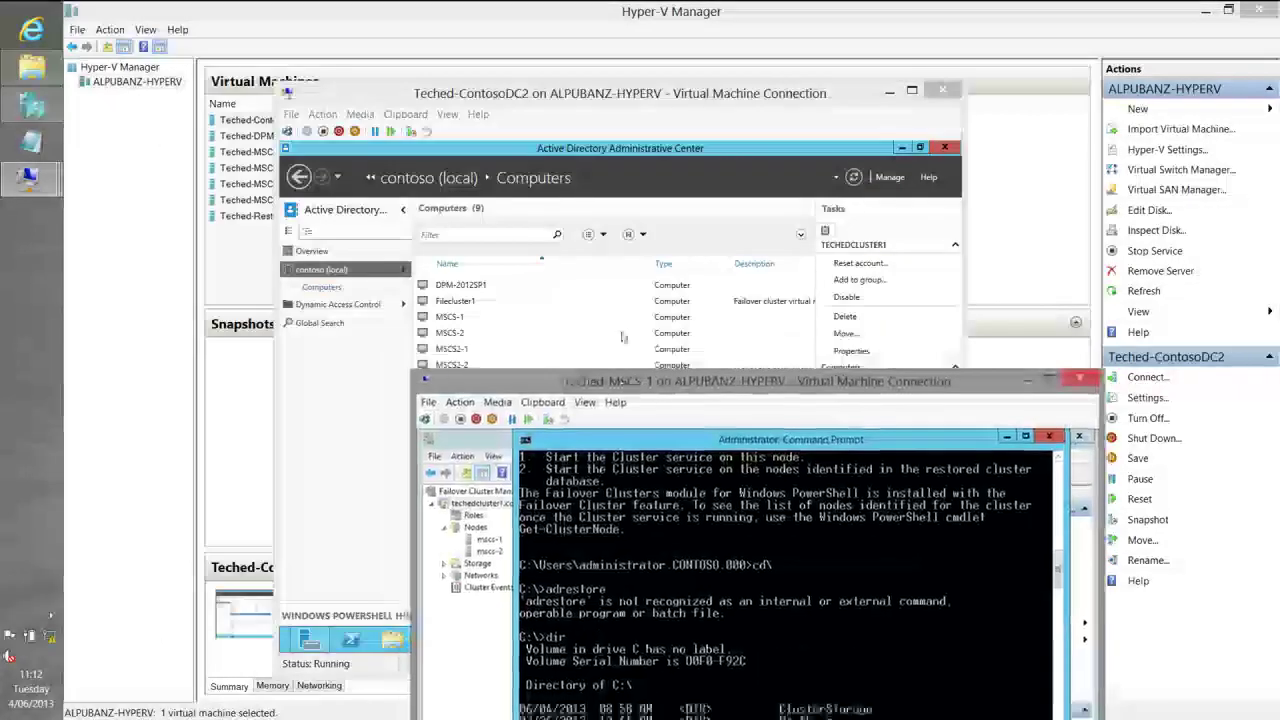
{"action": "left_click", "coordinate": [286, 293]}
{"action": "left_click", "coordinate": [432, 639]}
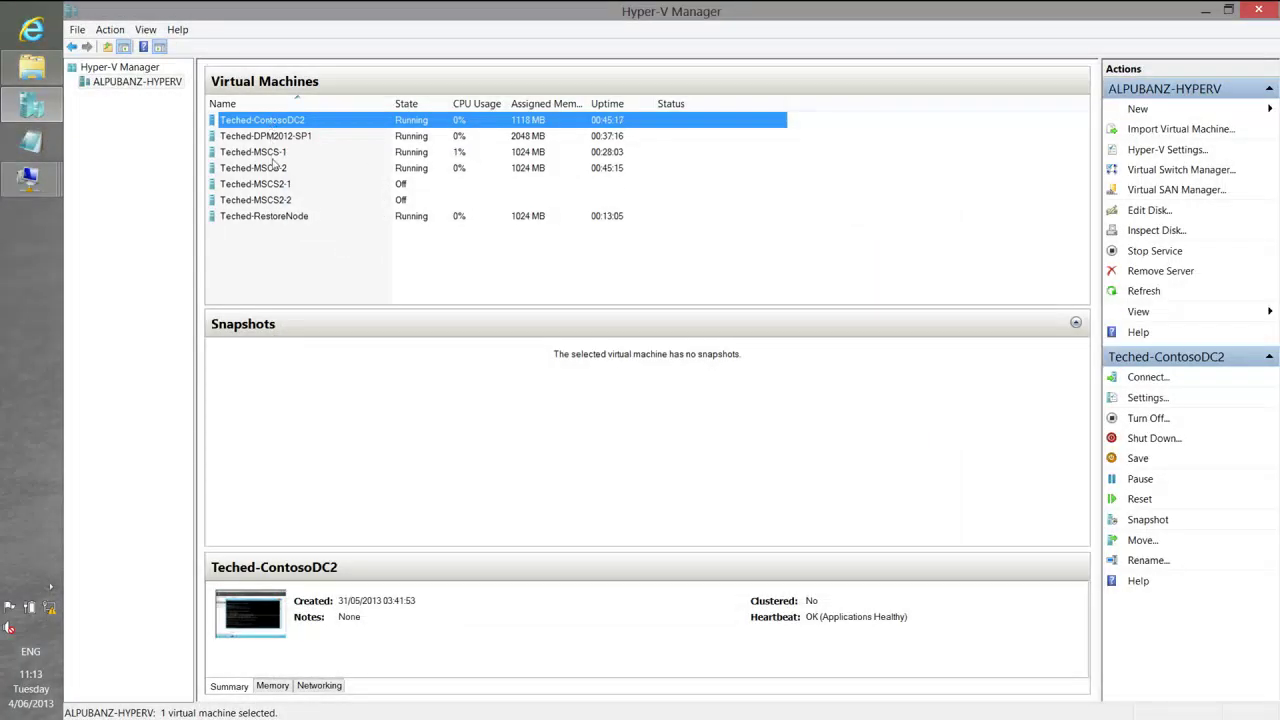
{"action": "double_click", "coordinate": [268, 156]}
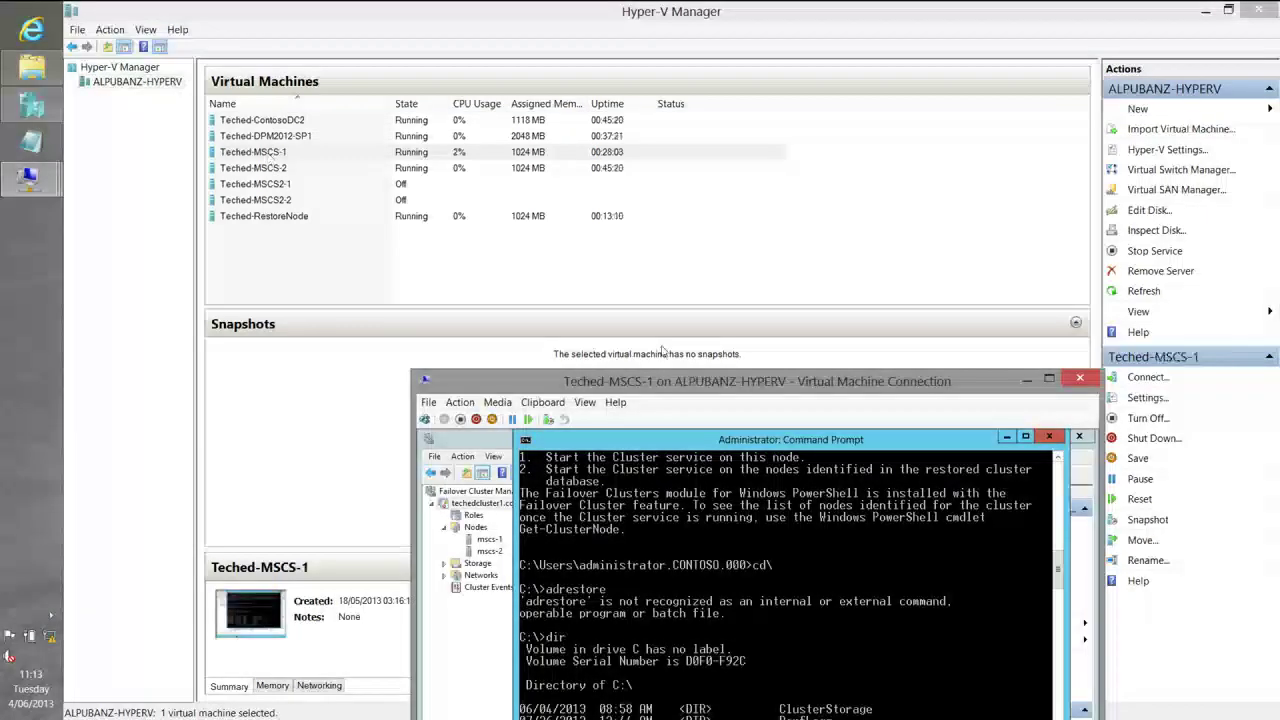
{"action": "left_click_drag", "start_coordinate": [679, 398], "coordinate": [549, 136]}
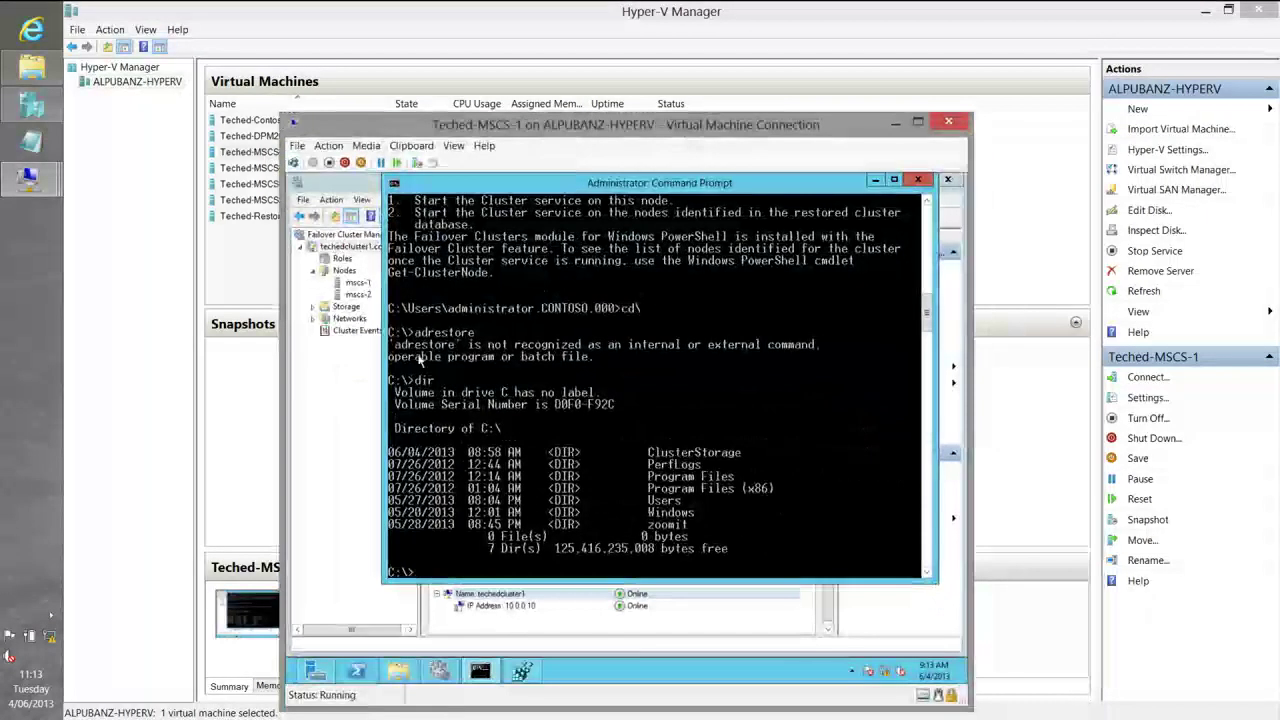
{"action": "left_click", "coordinate": [342, 408]}
Step: Review techedcluster1's critical events, including the DNS registration failure, then close them and minimize MSCS-1
{"action": "right_click", "coordinate": [540, 594]}
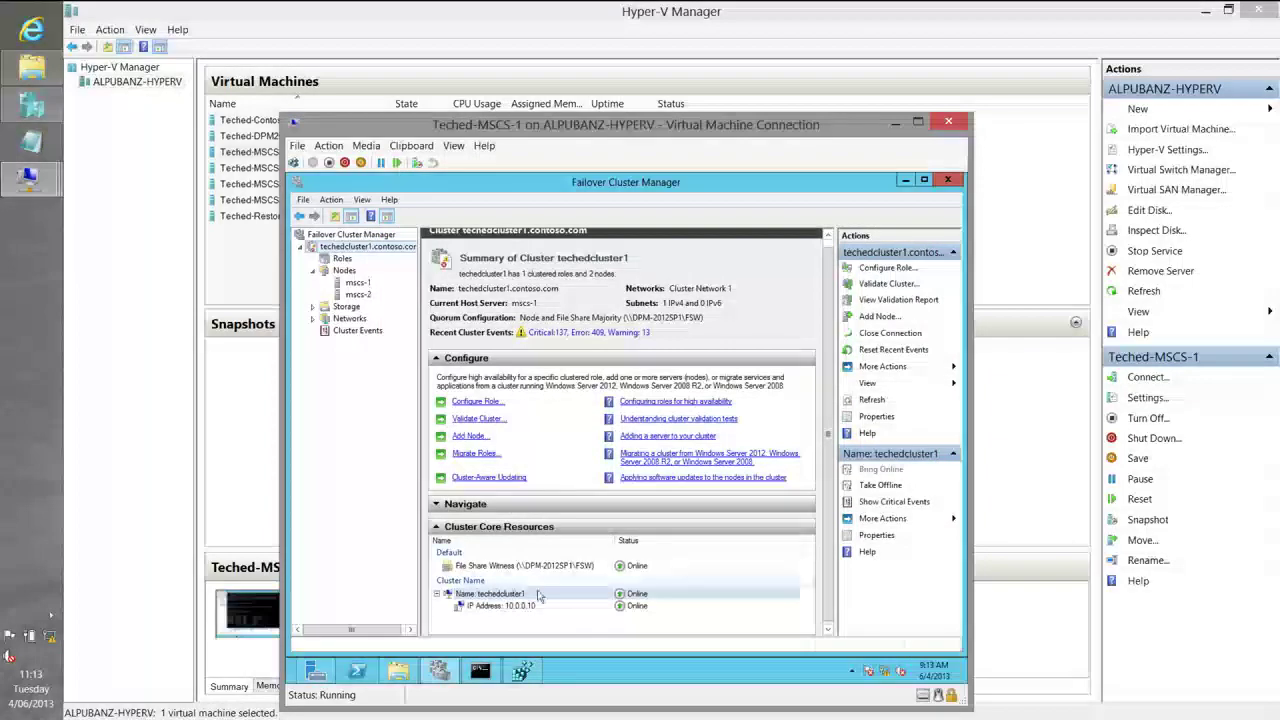
{"action": "left_click", "coordinate": [596, 534]}
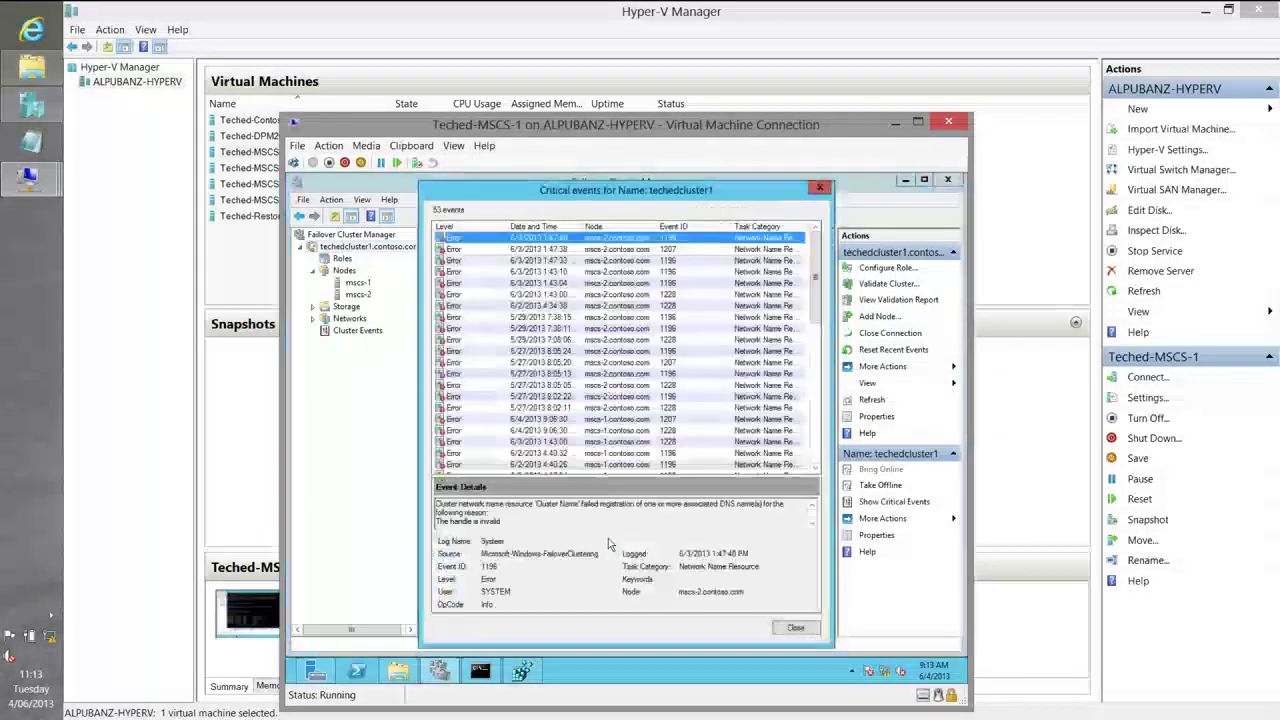
{"action": "left_click", "coordinate": [622, 250]}
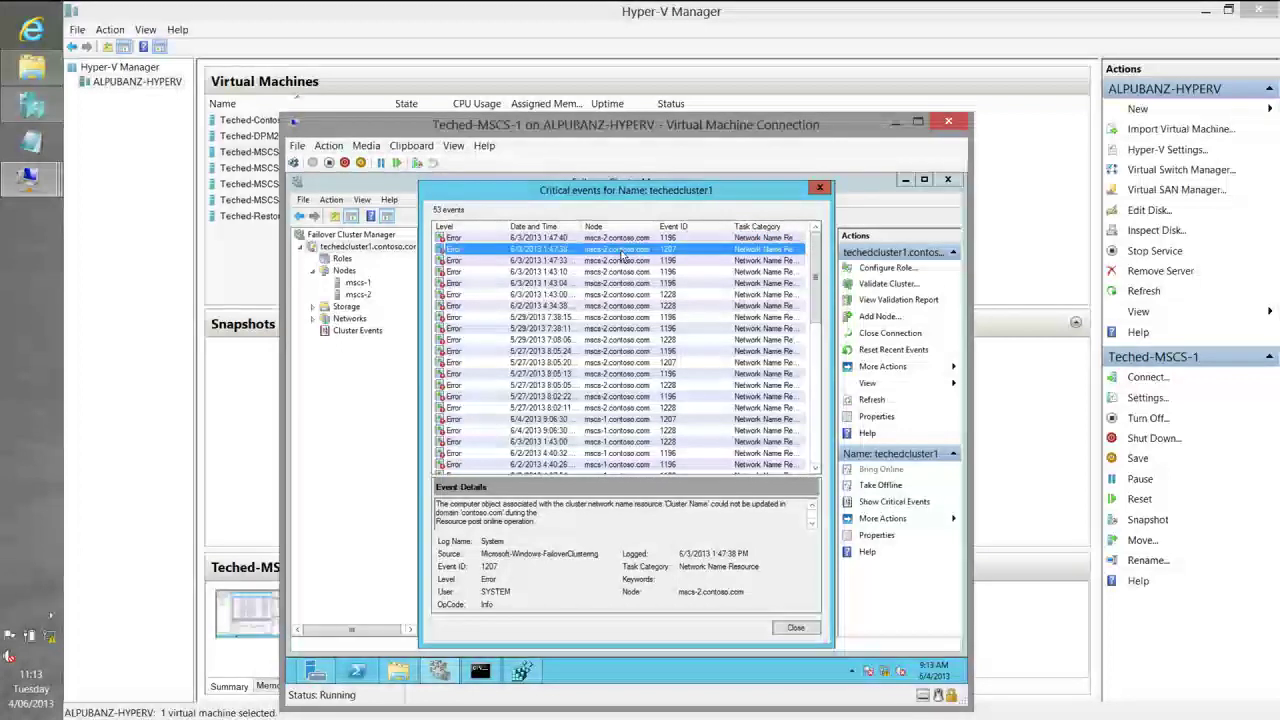
{"action": "left_click", "coordinate": [607, 239]}
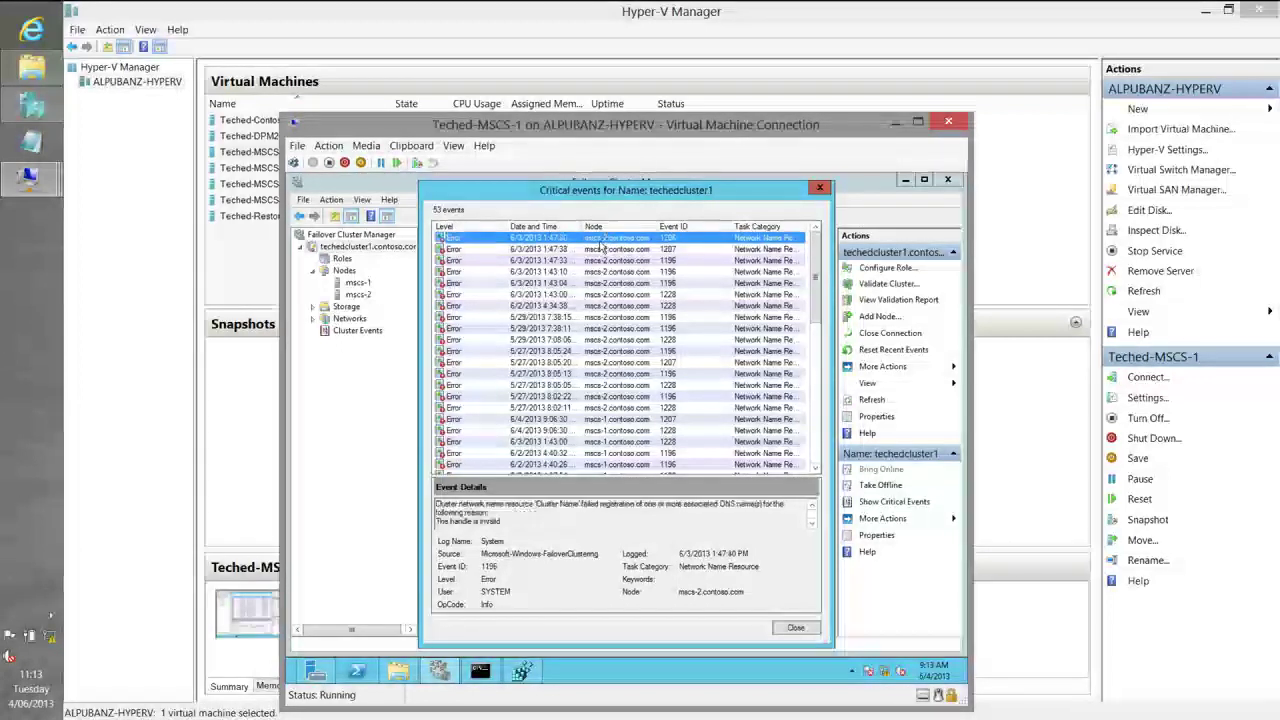
{"action": "left_click", "coordinate": [820, 188]}
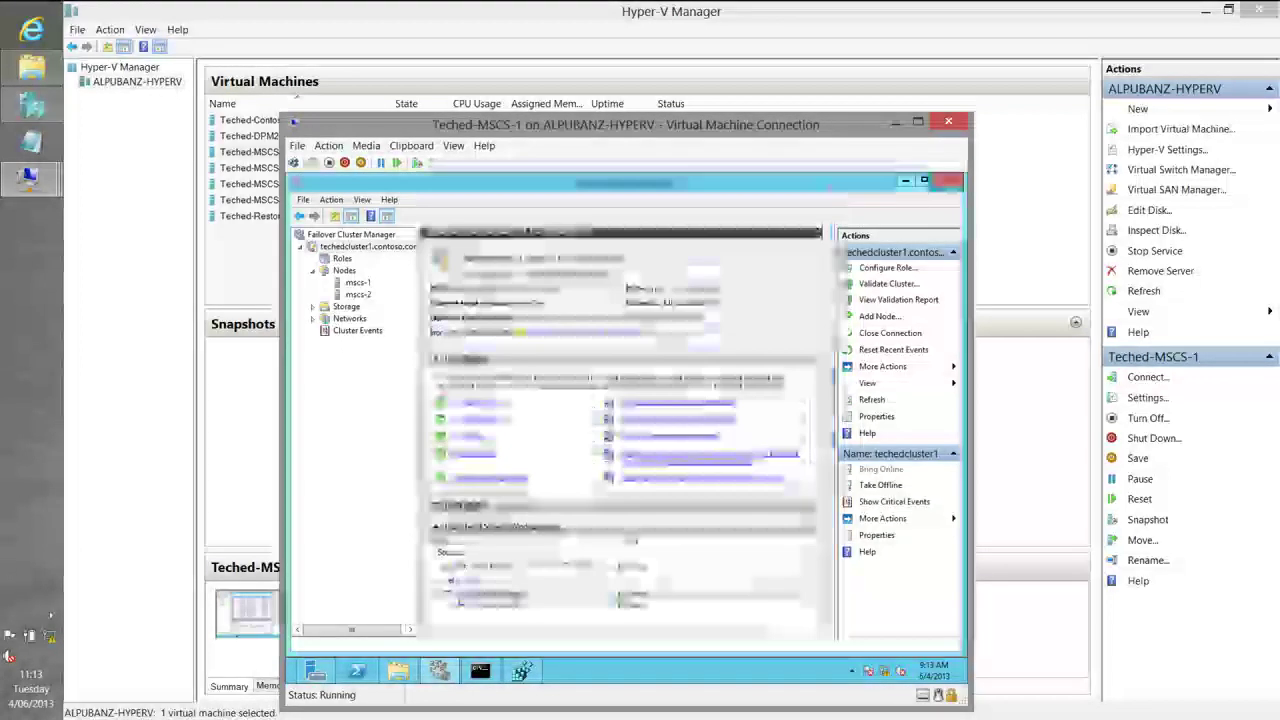
{"action": "left_click", "coordinate": [903, 119]}
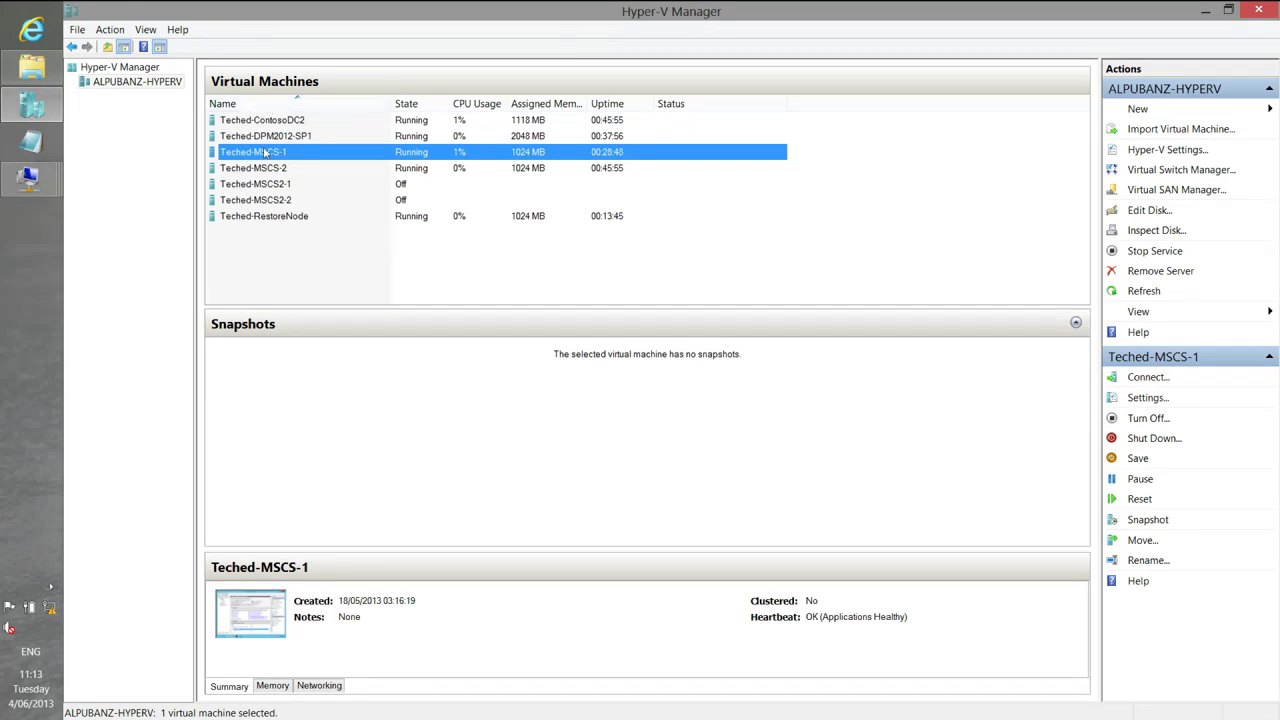
Step: On ContosoDC2, delete the Filecluster1 computer object from contoso's Computers container
{"action": "double_click", "coordinate": [295, 124]}
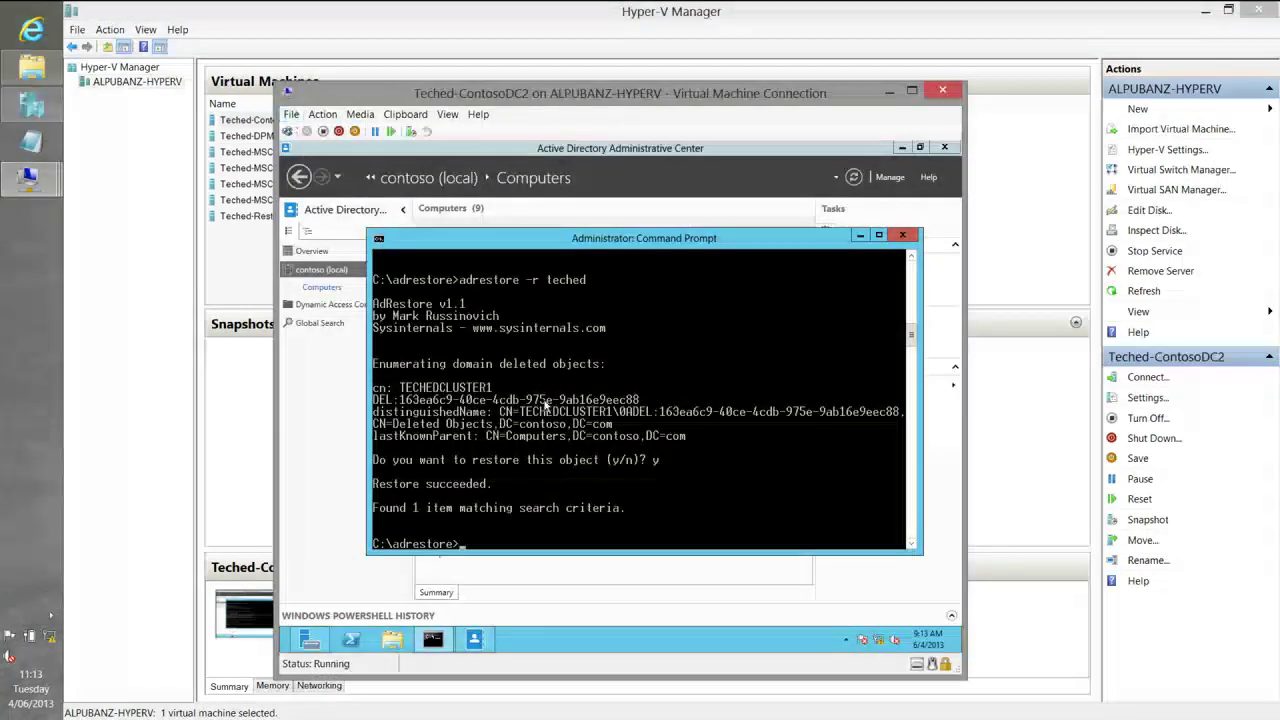
{"action": "left_click", "coordinate": [350, 408]}
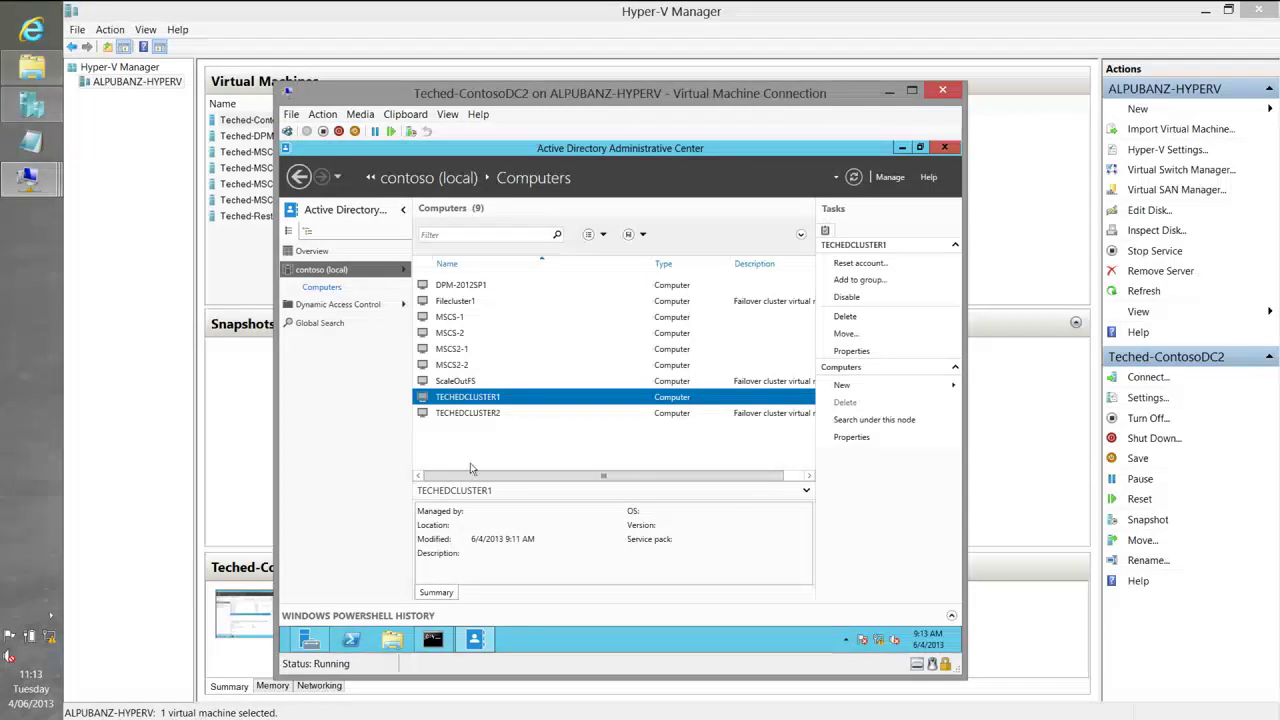
{"action": "left_click", "coordinate": [476, 304]}
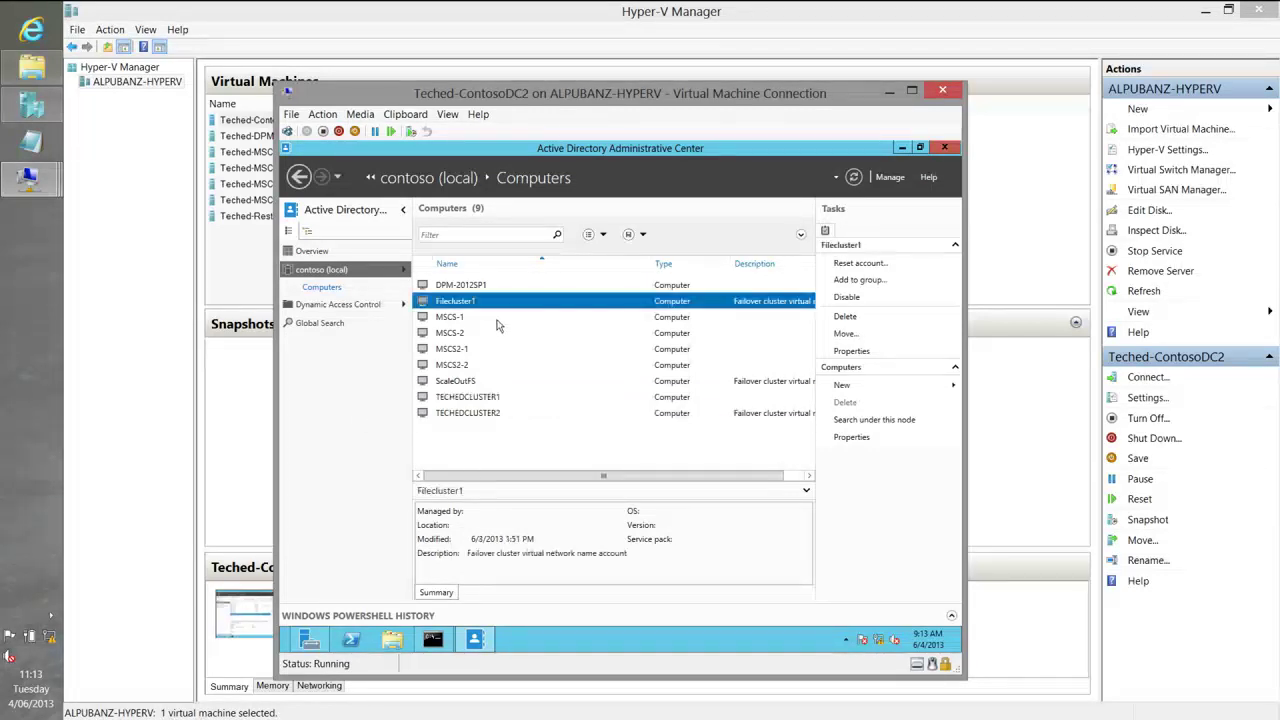
{"action": "right_click", "coordinate": [479, 304]}
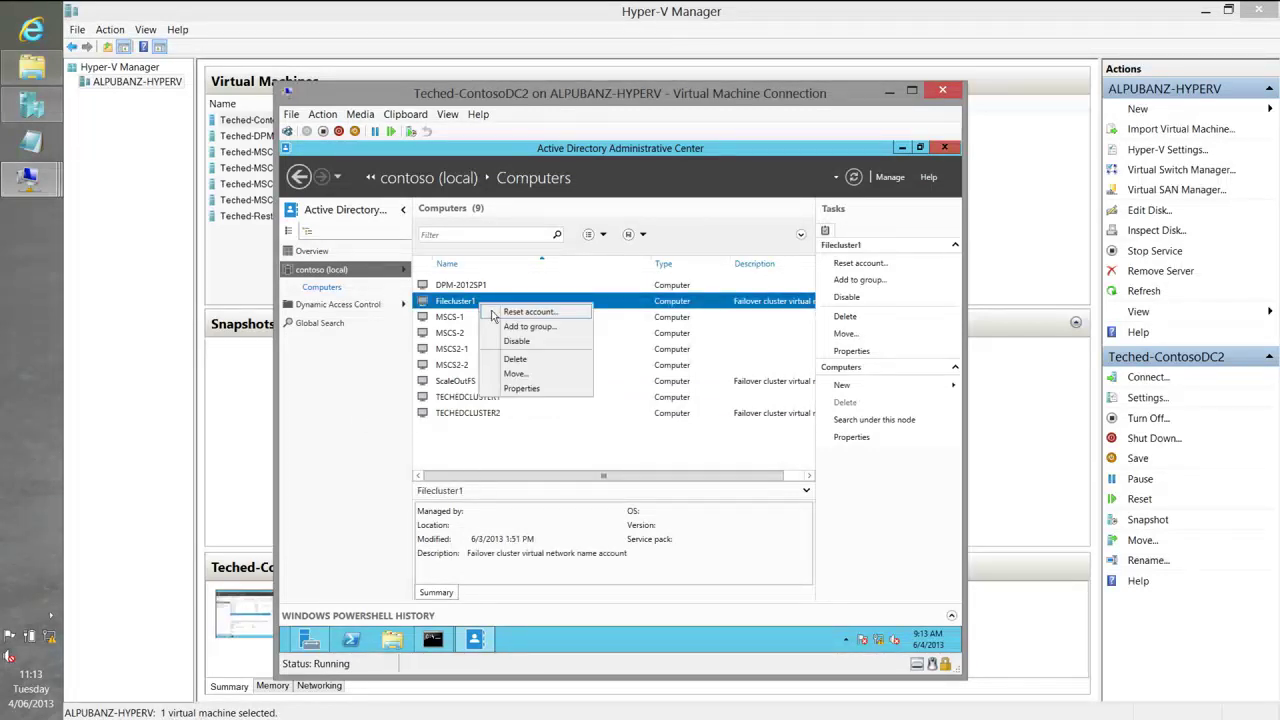
{"action": "left_click", "coordinate": [531, 366]}
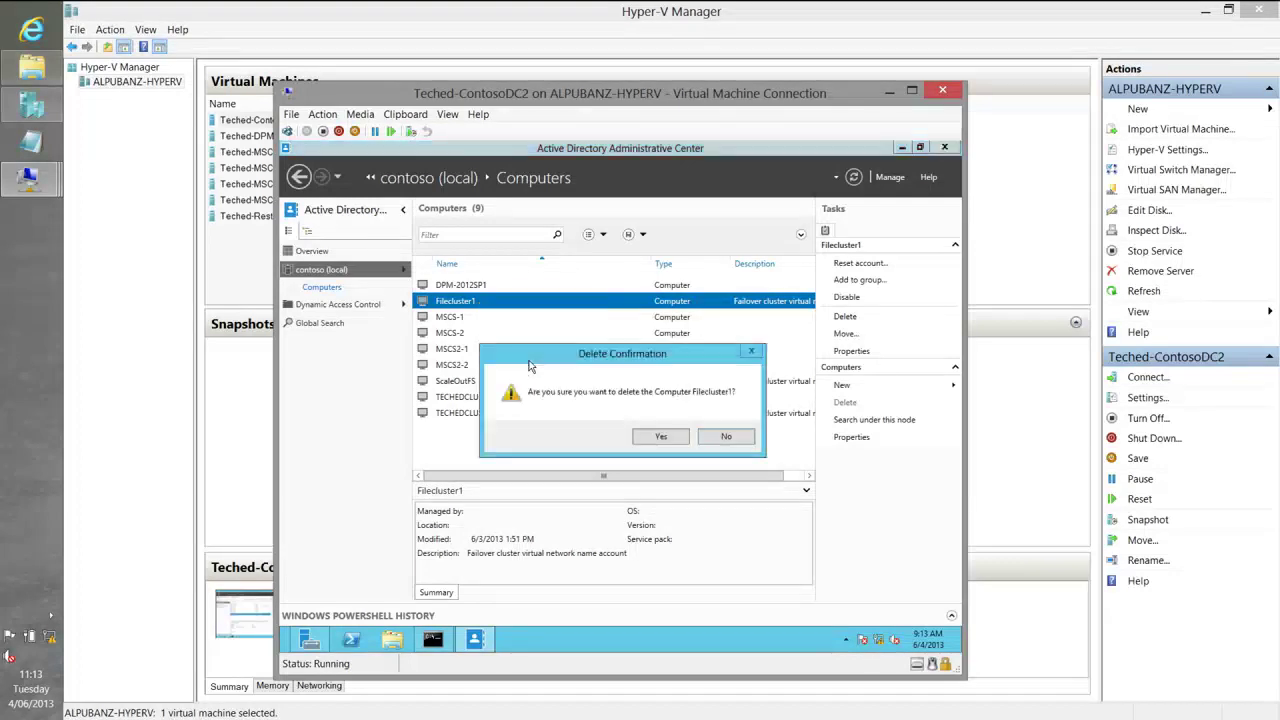
{"action": "left_click", "coordinate": [656, 437]}
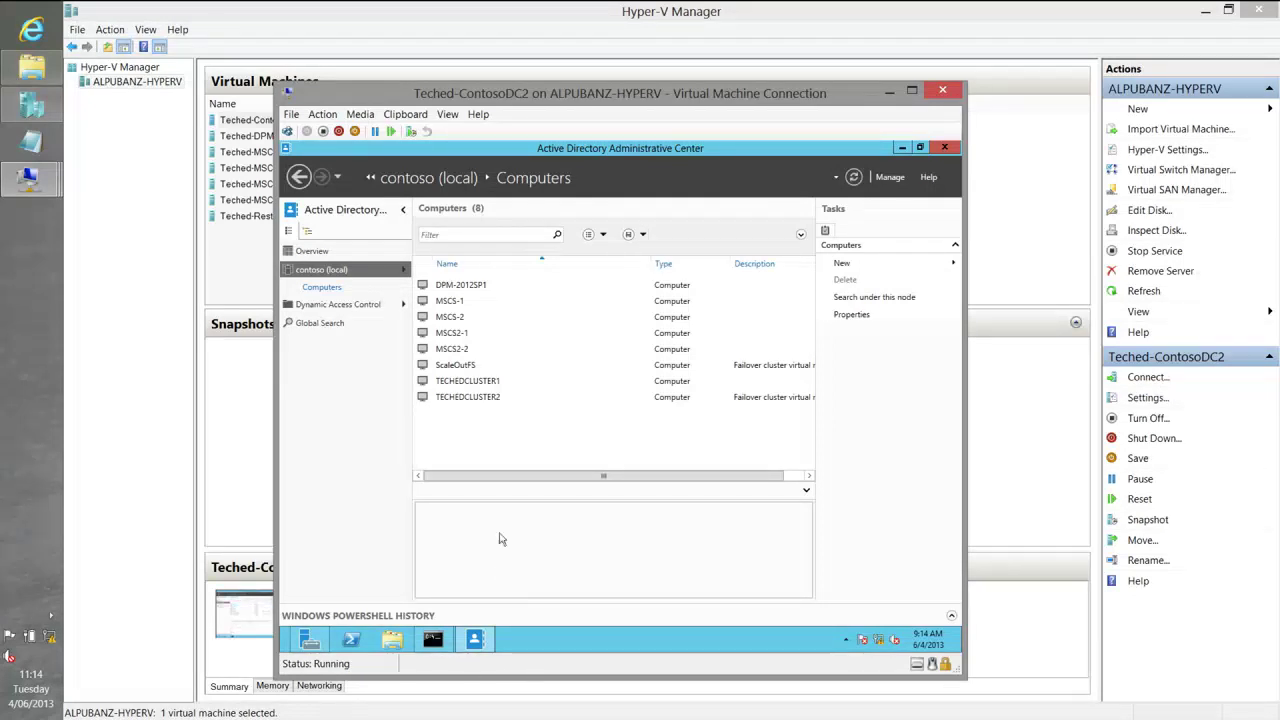
{"action": "left_click", "coordinate": [36, 176]}
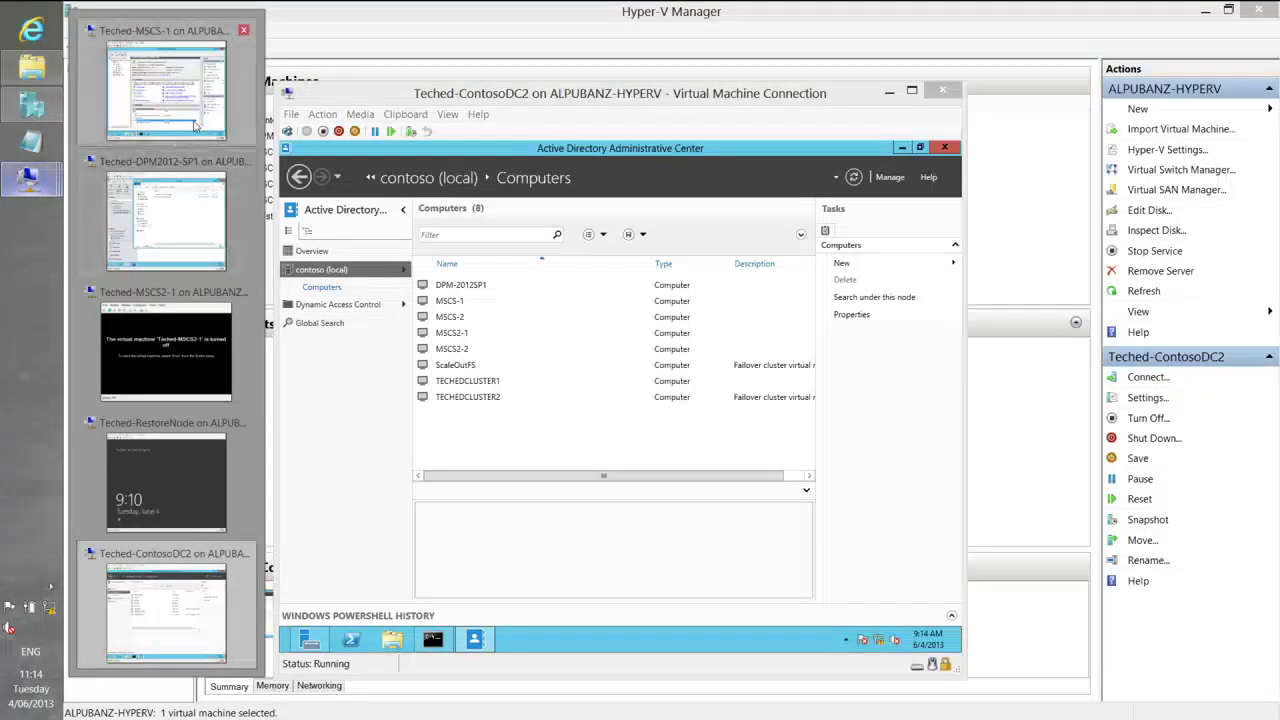
Step: On MSCS-1, show the Filecluster1 role's resources and expand its name resource
{"action": "left_click", "coordinate": [196, 125]}
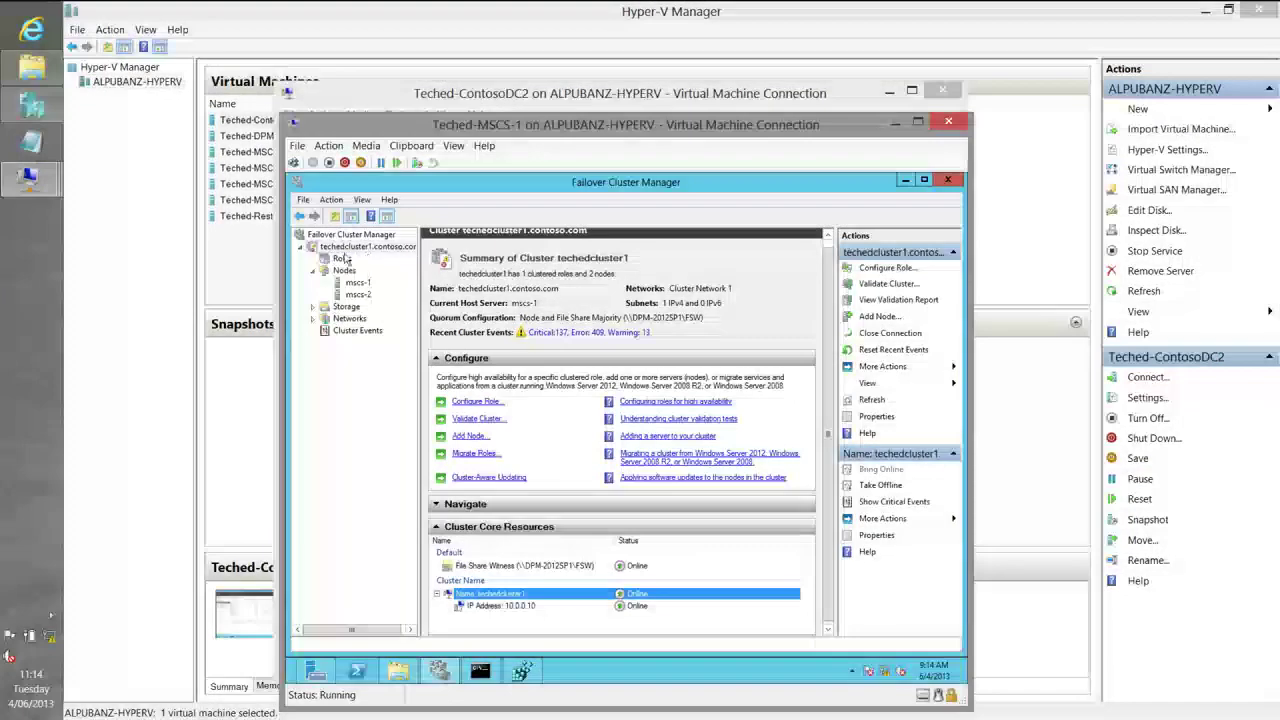
{"action": "left_click", "coordinate": [343, 259]}
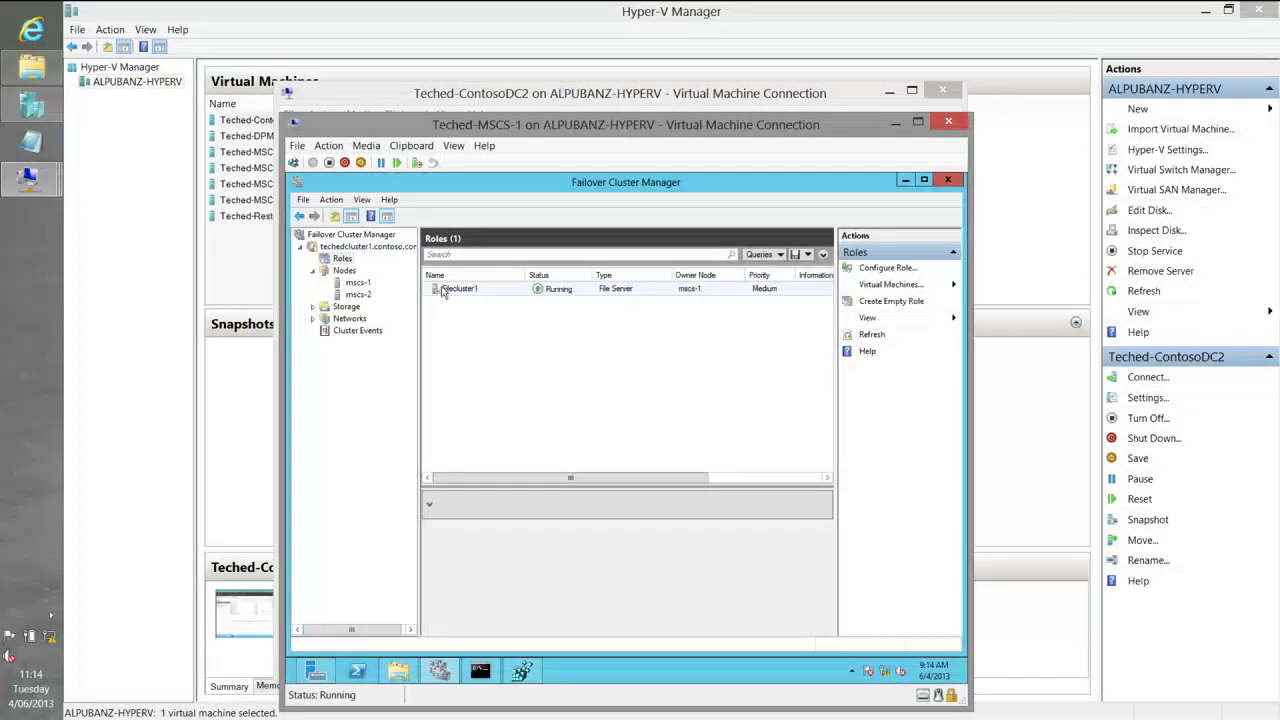
{"action": "right_click", "coordinate": [443, 291]}
{"action": "key", "text": "Escape"}
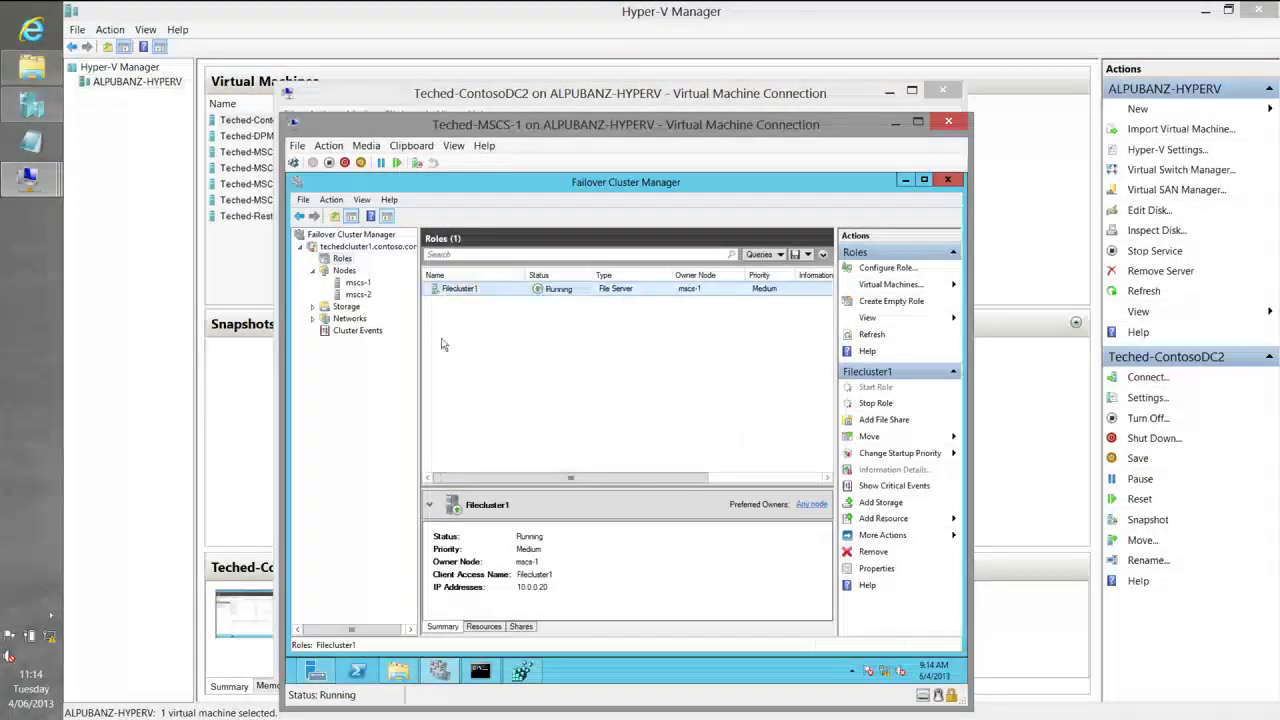
{"action": "left_click", "coordinate": [348, 284]}
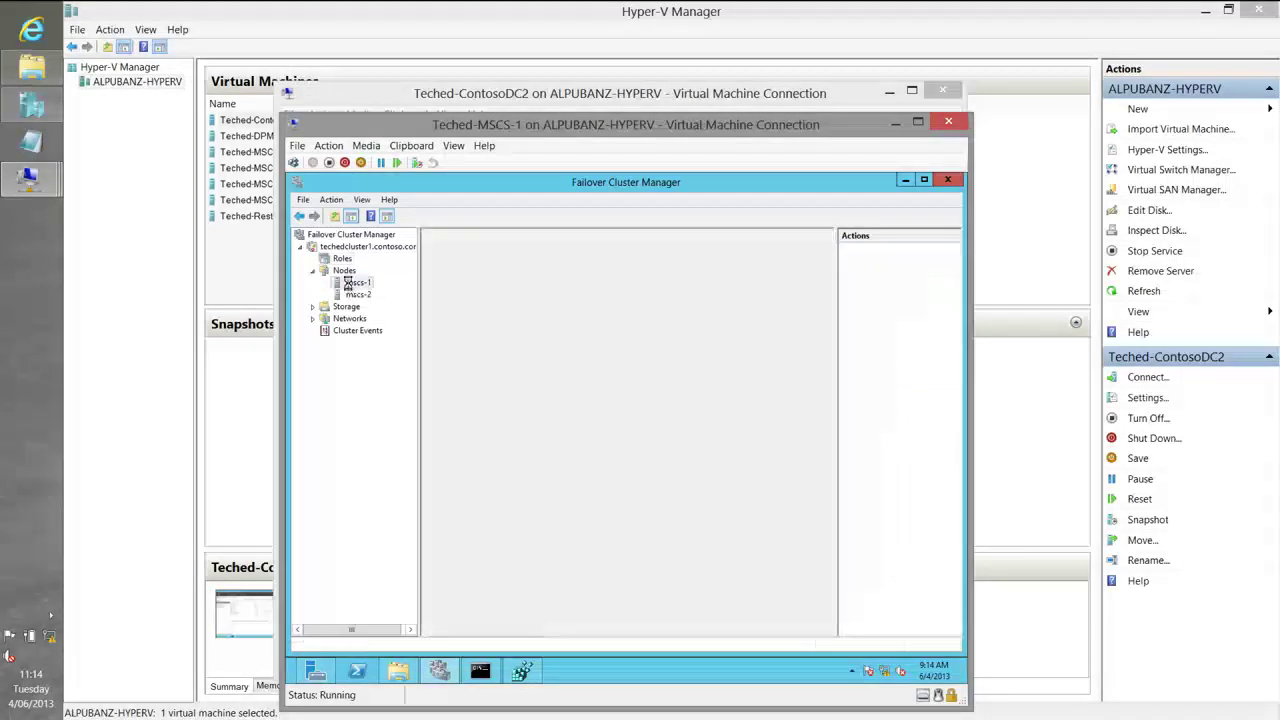
{"action": "left_click", "coordinate": [484, 627]}
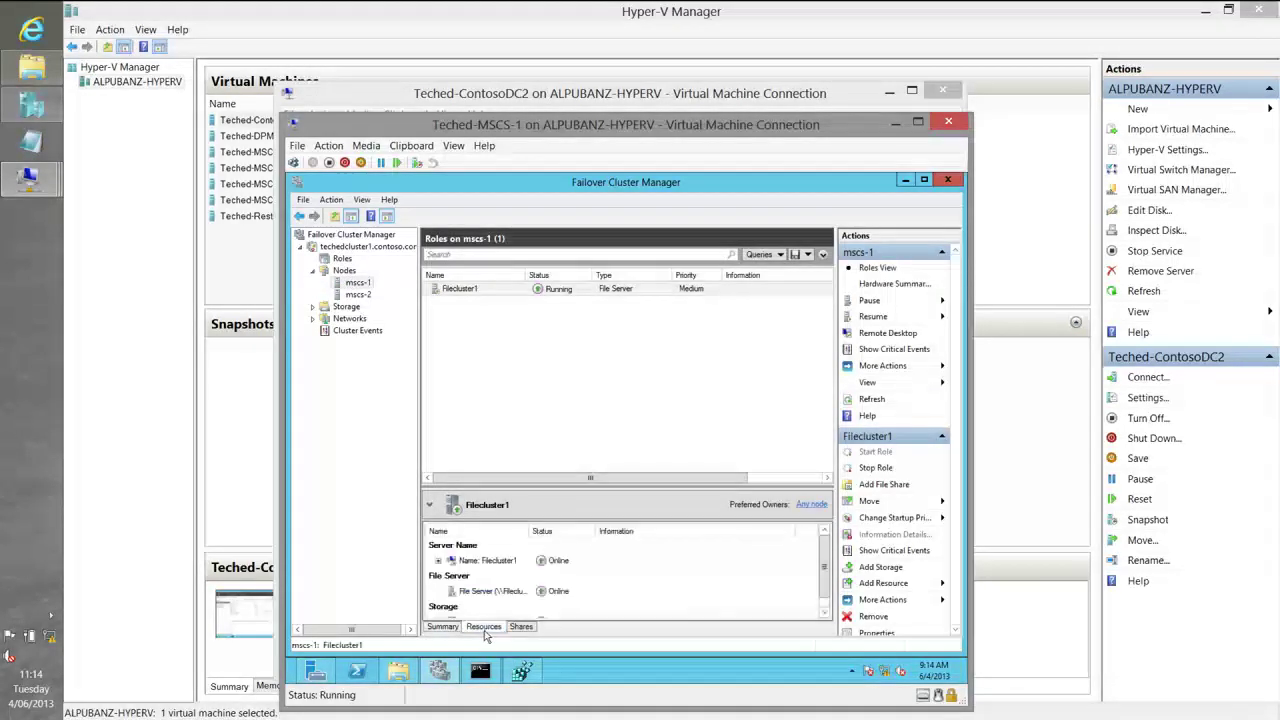
{"action": "left_click", "coordinate": [437, 561]}
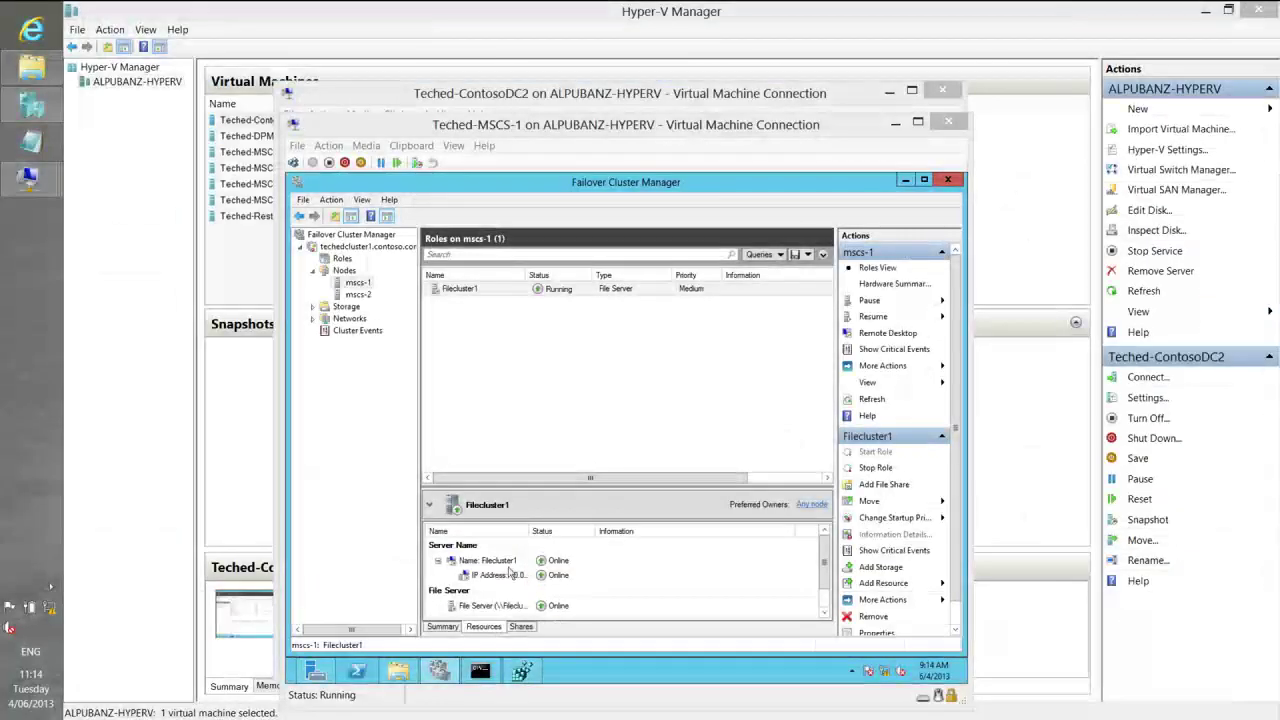
Step: Take the Filecluster1 name resource offline and repair it
{"action": "right_click", "coordinate": [421, 525]}
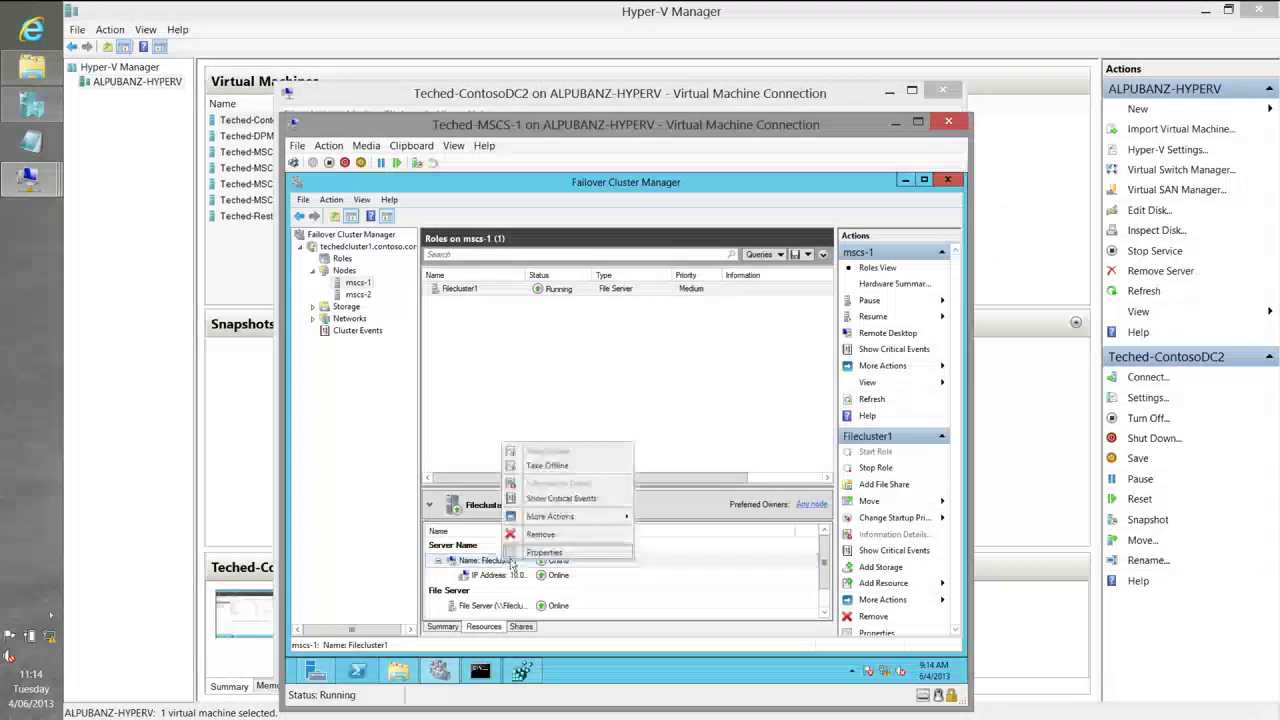
{"action": "left_click", "coordinate": [541, 467]}
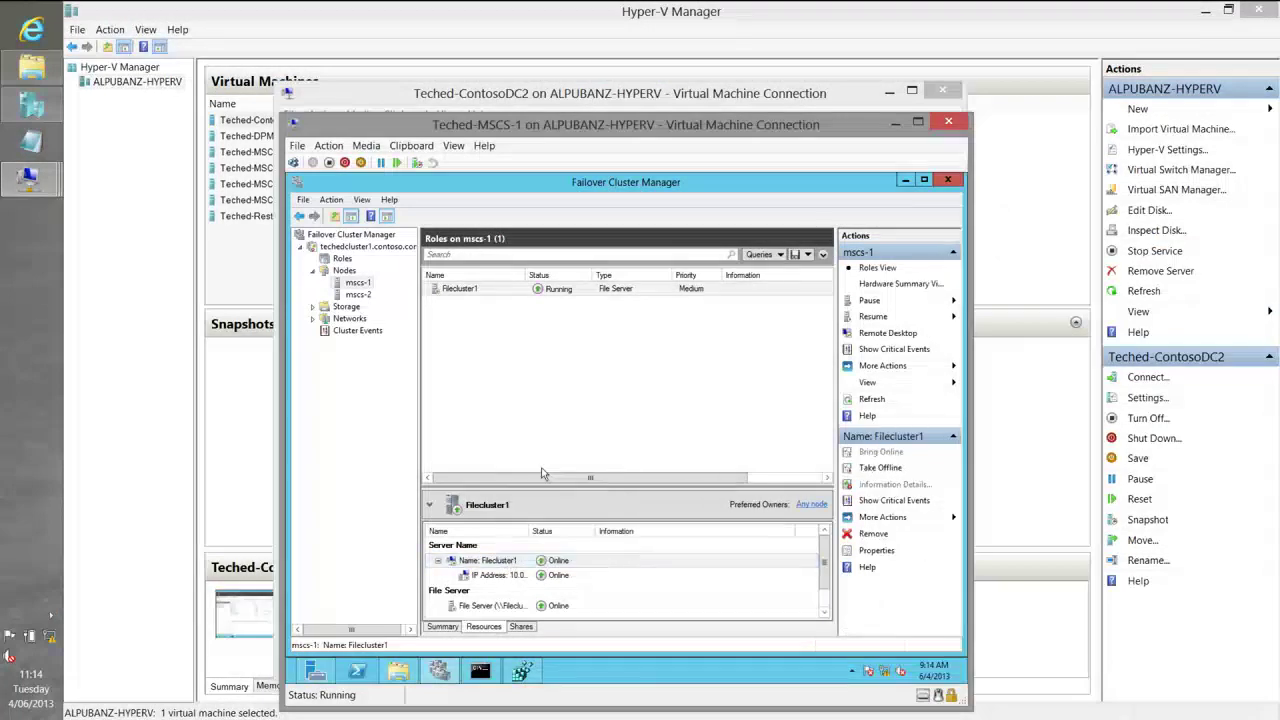
{"action": "right_click", "coordinate": [510, 566]}
{"action": "mouse_move", "coordinate": [543, 520]}
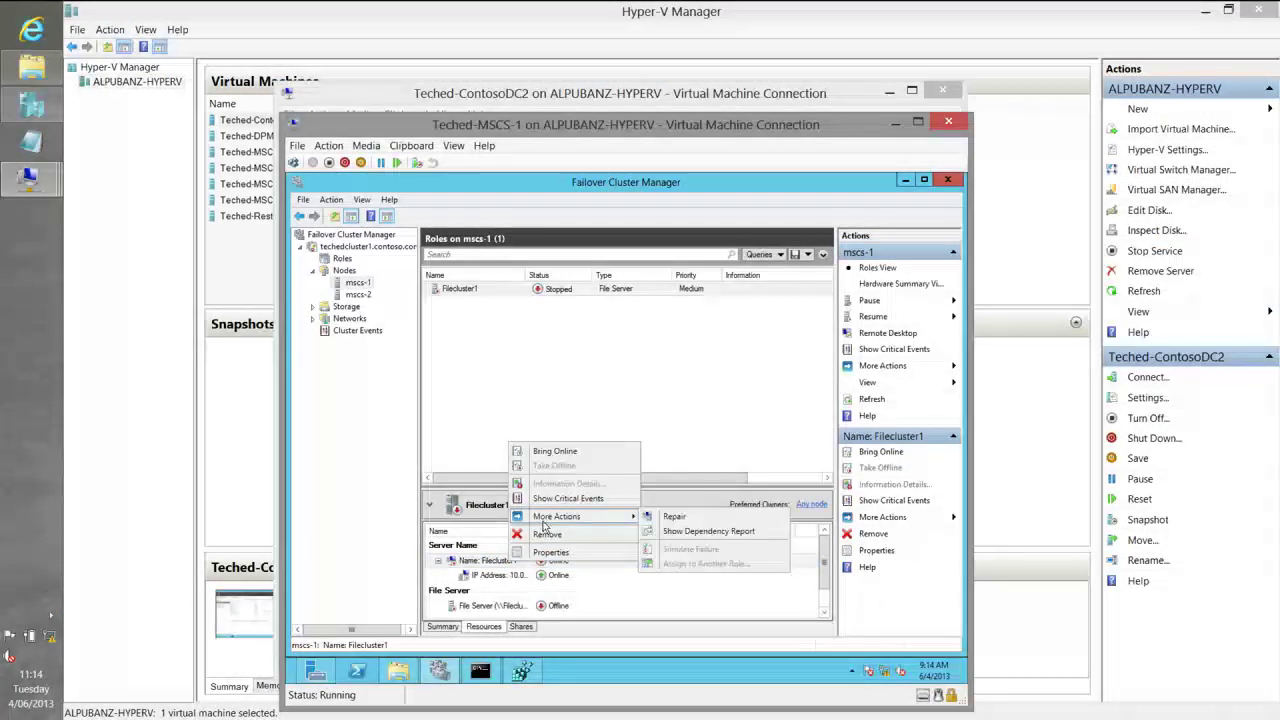
{"action": "left_click", "coordinate": [674, 519]}
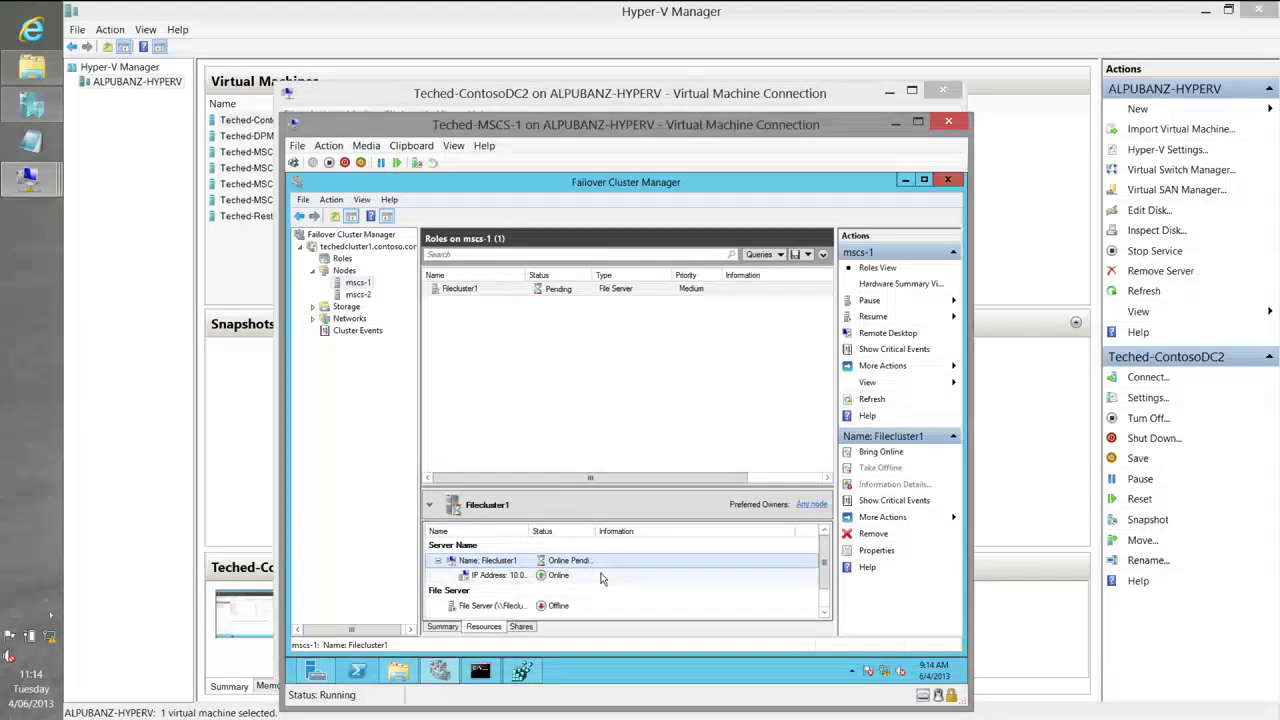
Step: Bring the File Server resource back online
{"action": "left_click", "coordinate": [500, 606]}
{"action": "right_click", "coordinate": [498, 606]}
{"action": "left_click", "coordinate": [543, 496]}
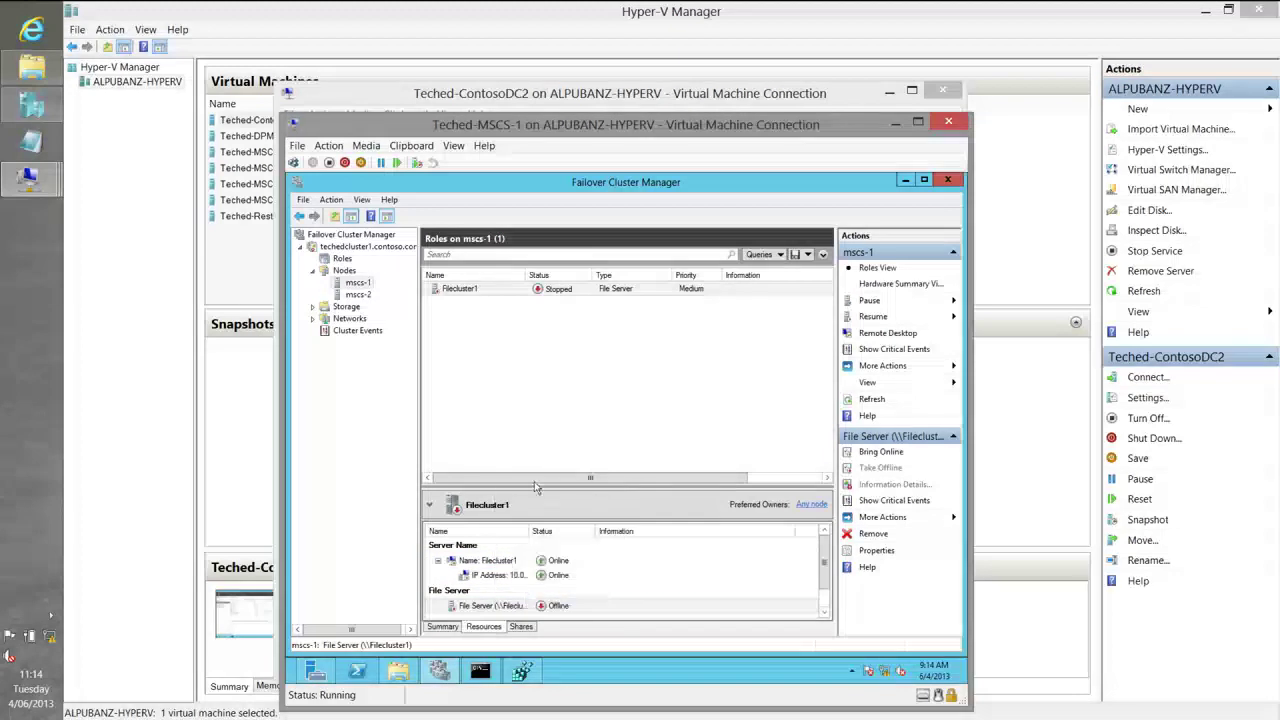
{"action": "left_click", "coordinate": [172, 342]}
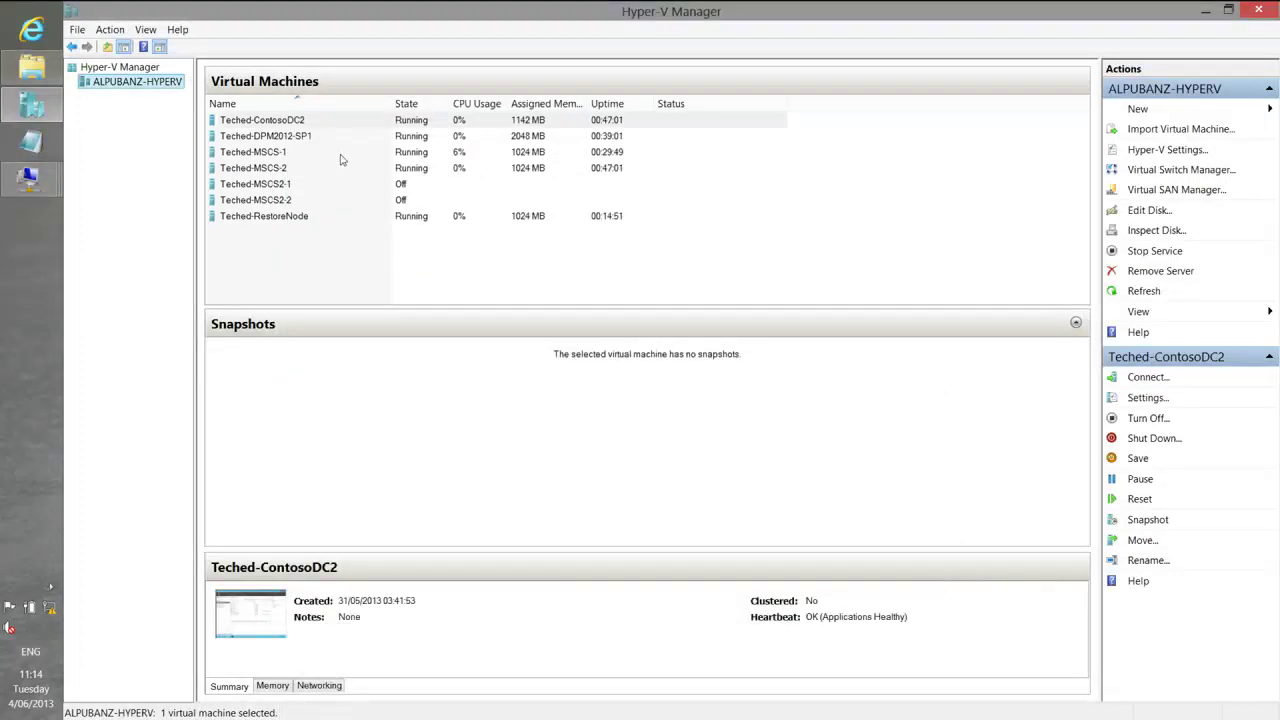
Step: Reopen the ContosoDC2 console and refresh Computers to show the re-created Filecluster1
{"action": "double_click", "coordinate": [330, 121]}
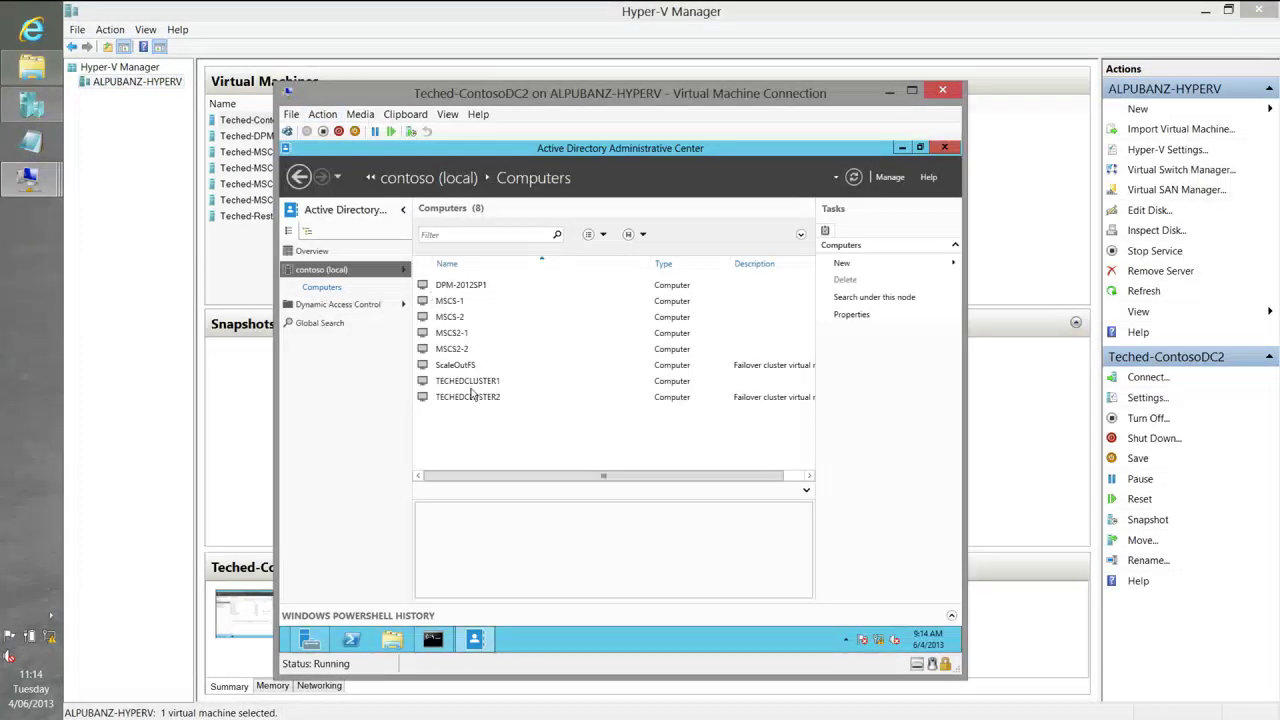
{"action": "left_click", "coordinate": [853, 177]}
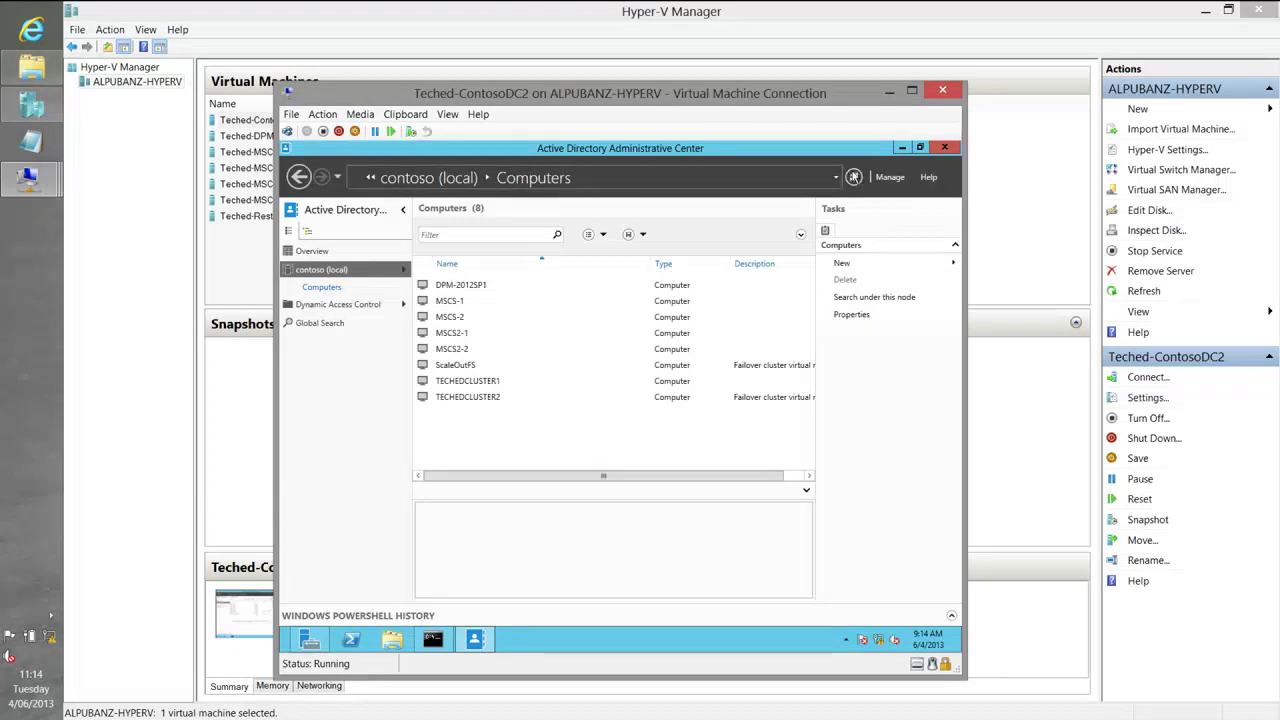
{"action": "left_click", "coordinate": [24, 374]}
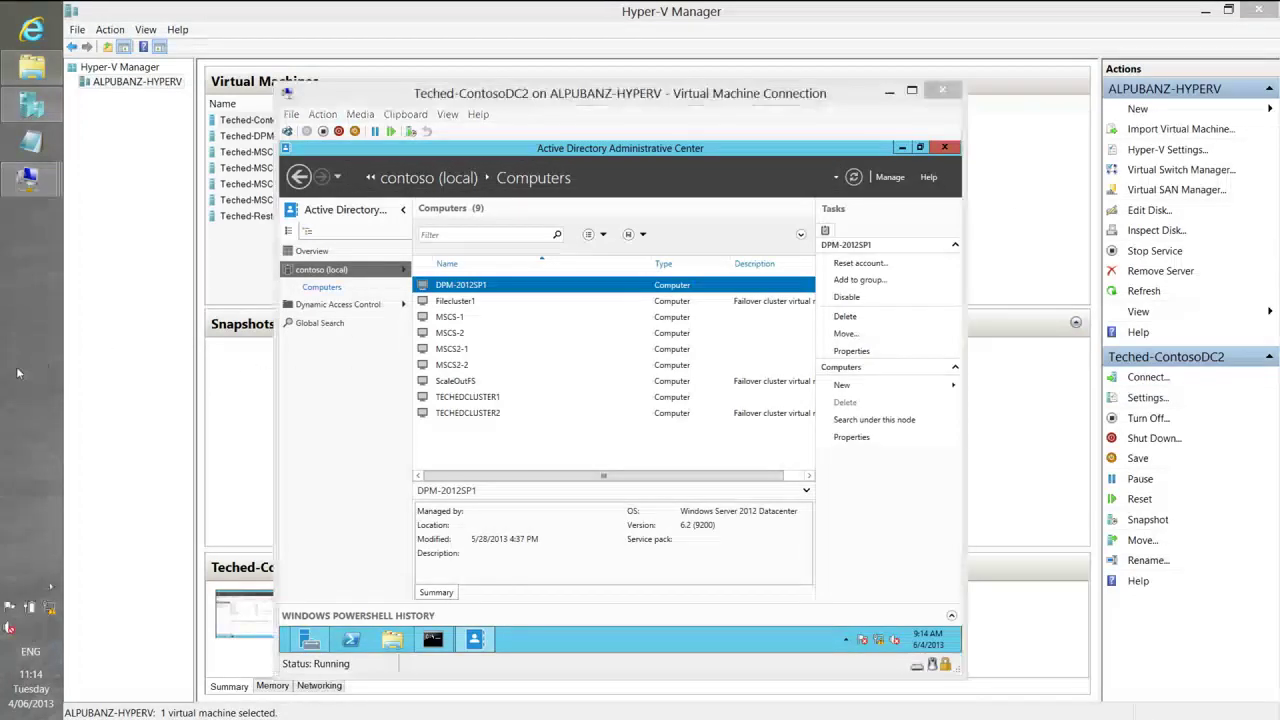
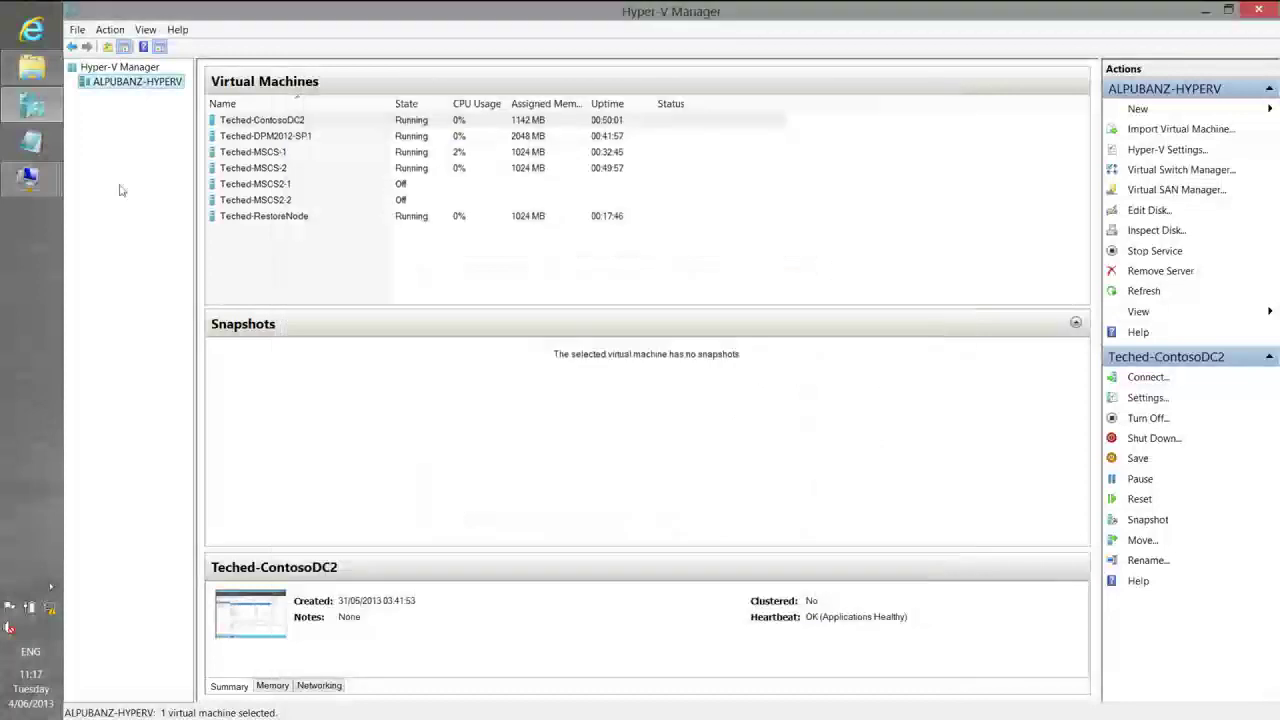
Step: Connect to the Teched-ContosoDC2 VM, minimize Active Directory Administrative Center, and bring up its Server Manager
{"action": "double_click", "coordinate": [296, 124]}
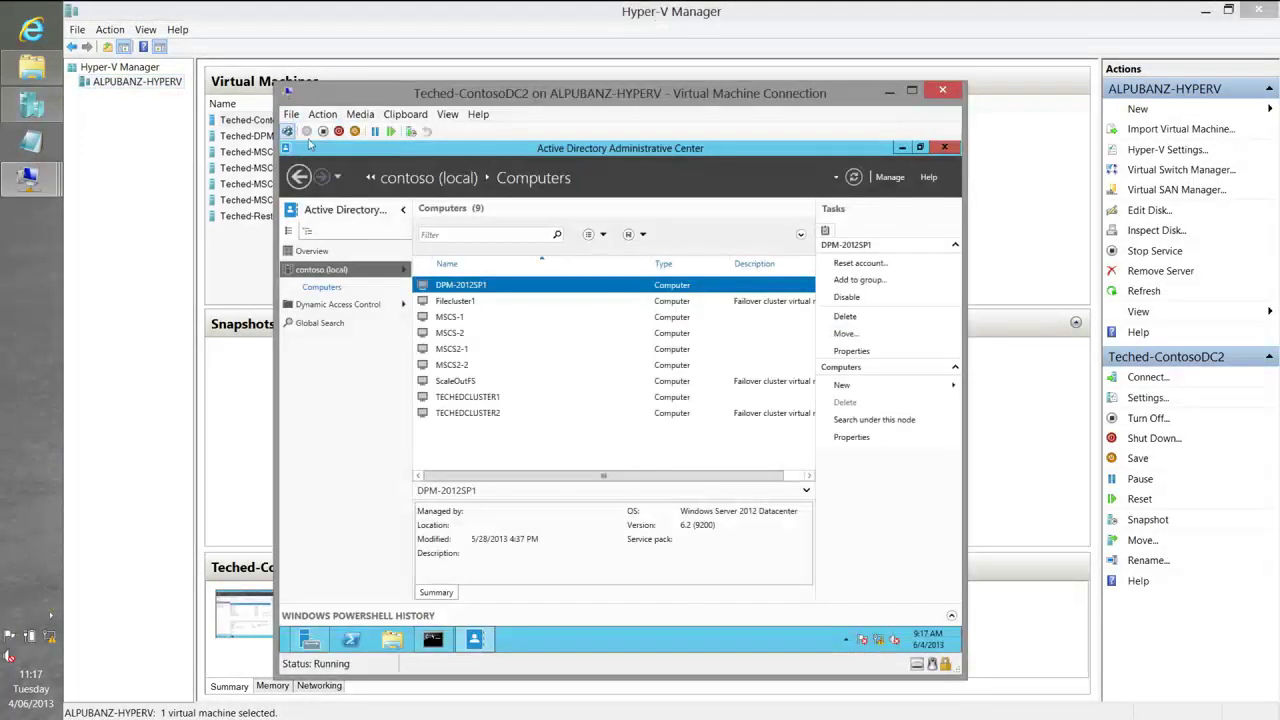
{"action": "left_click", "coordinate": [899, 150]}
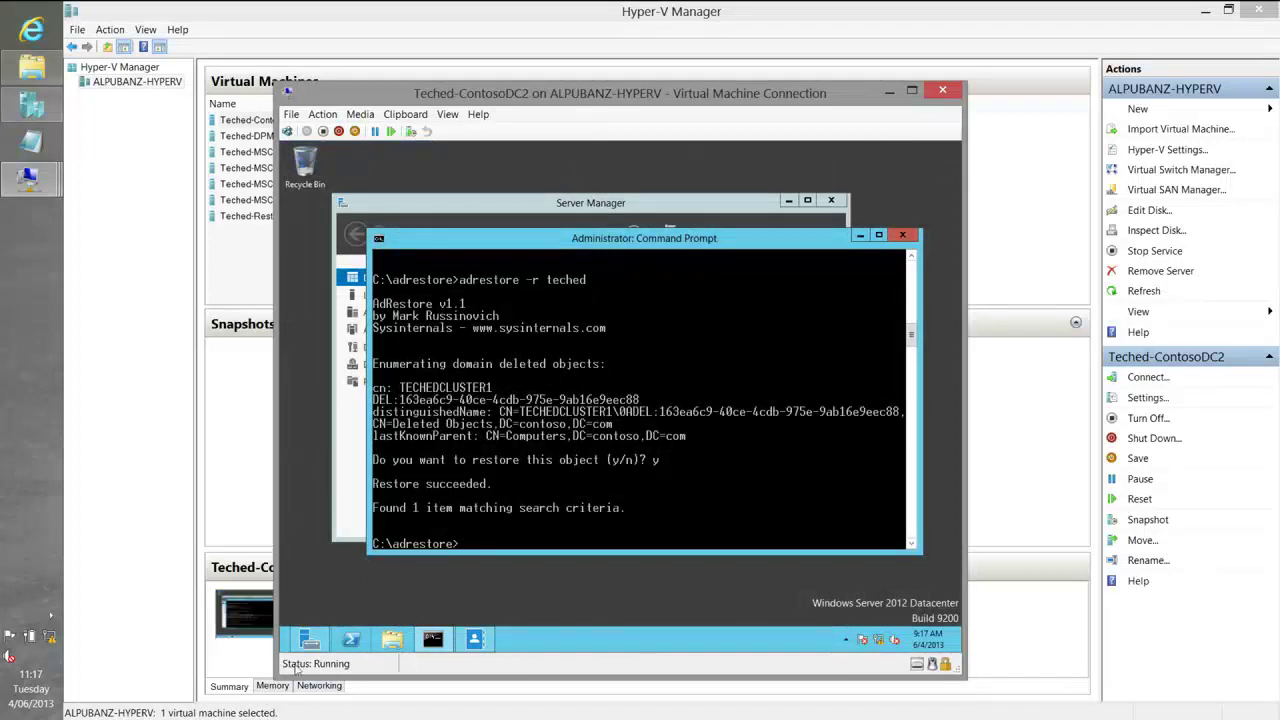
{"action": "left_click", "coordinate": [318, 634]}
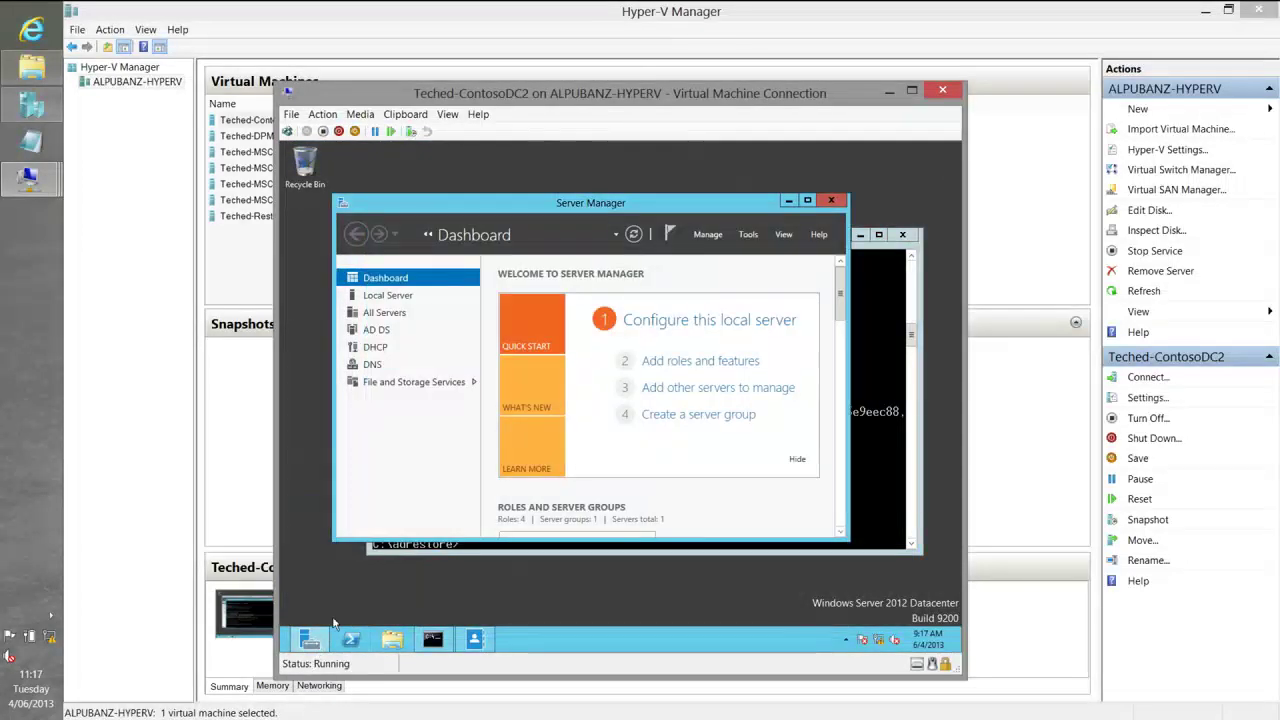
{"action": "left_click", "coordinate": [406, 381]}
Step: Maximize Server Manager and show the iSCSI virtual disks page under File and Storage Services
{"action": "double_click", "coordinate": [551, 208]}
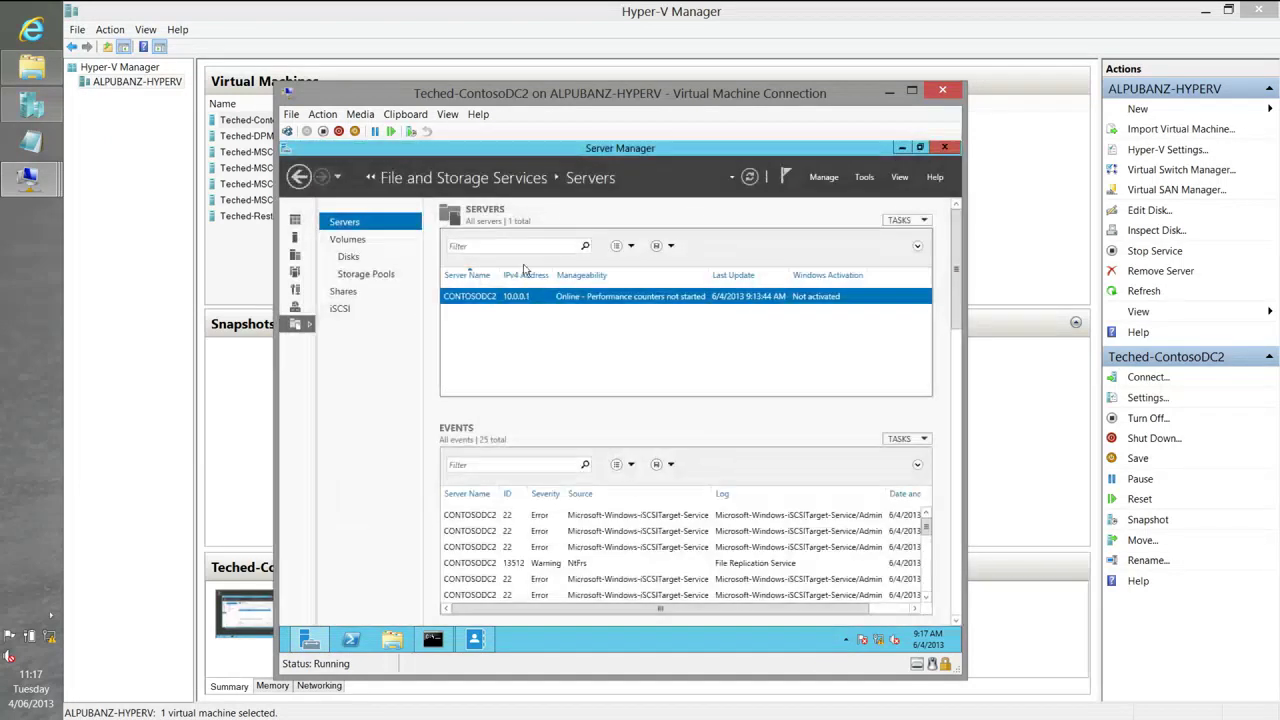
{"action": "left_click_drag", "start_coordinate": [421, 296], "coordinate": [506, 300]}
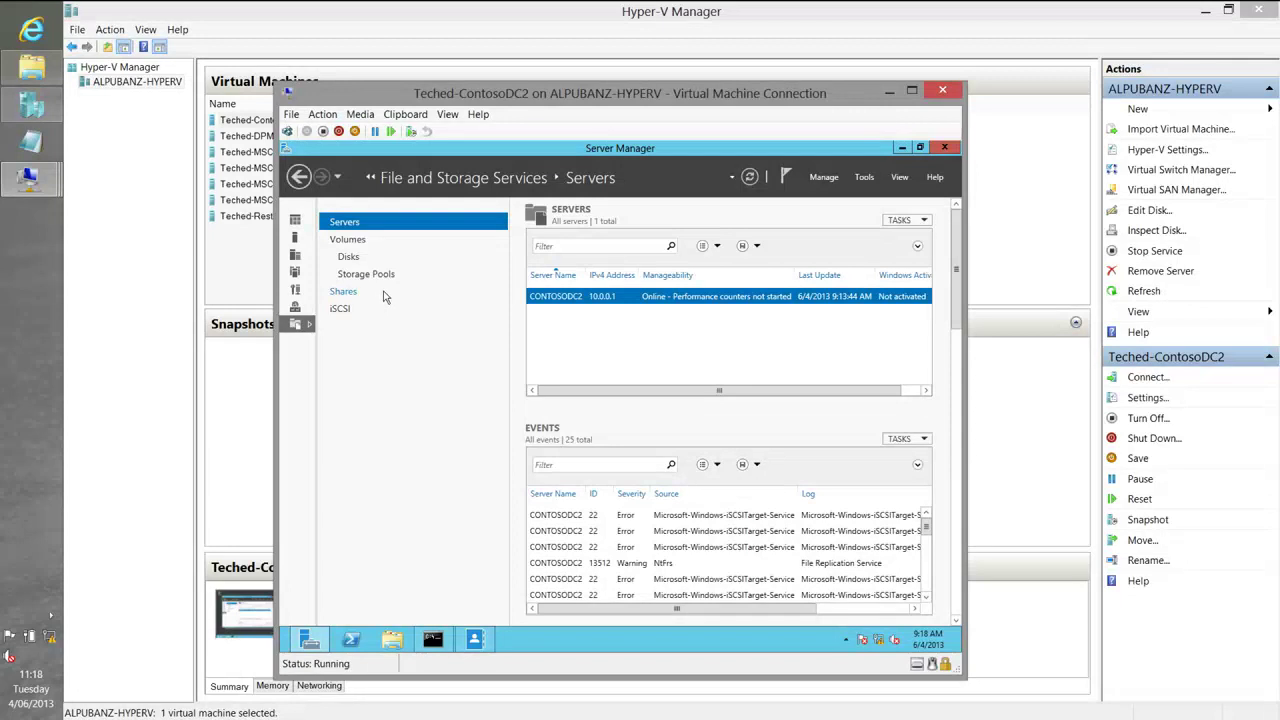
{"action": "left_click", "coordinate": [340, 309]}
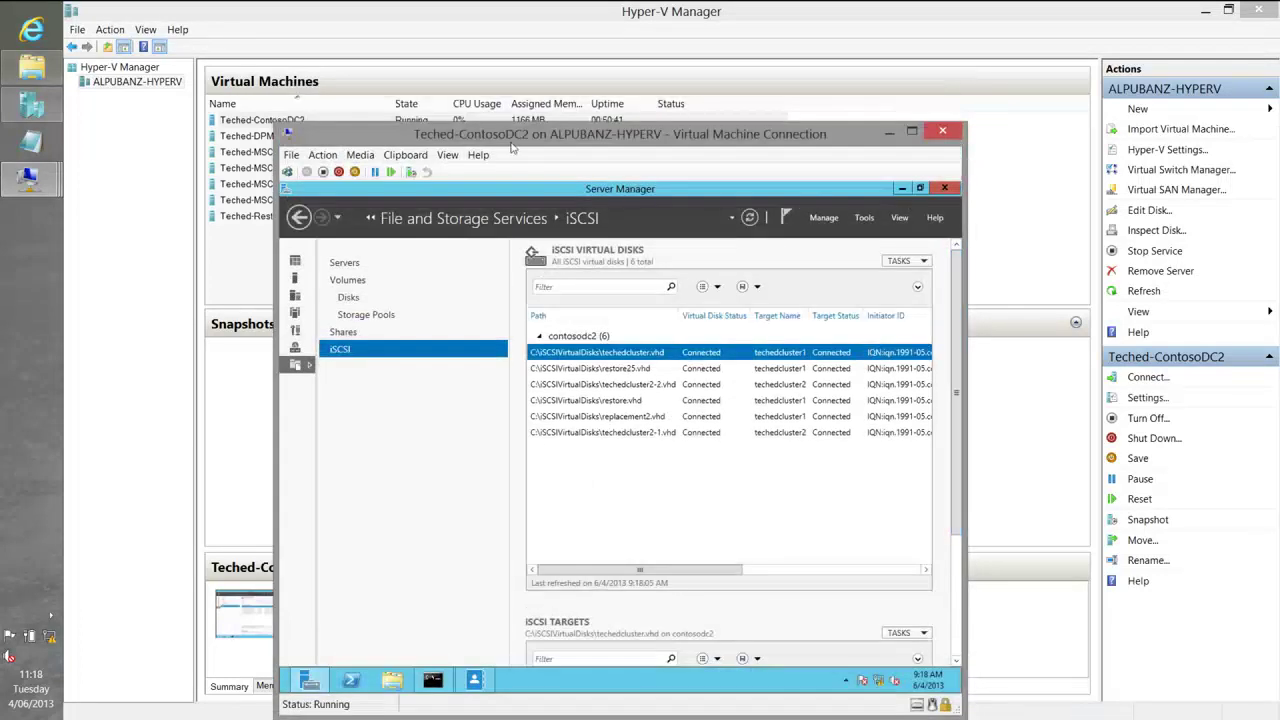
{"action": "left_click_drag", "start_coordinate": [504, 100], "coordinate": [412, 66]}
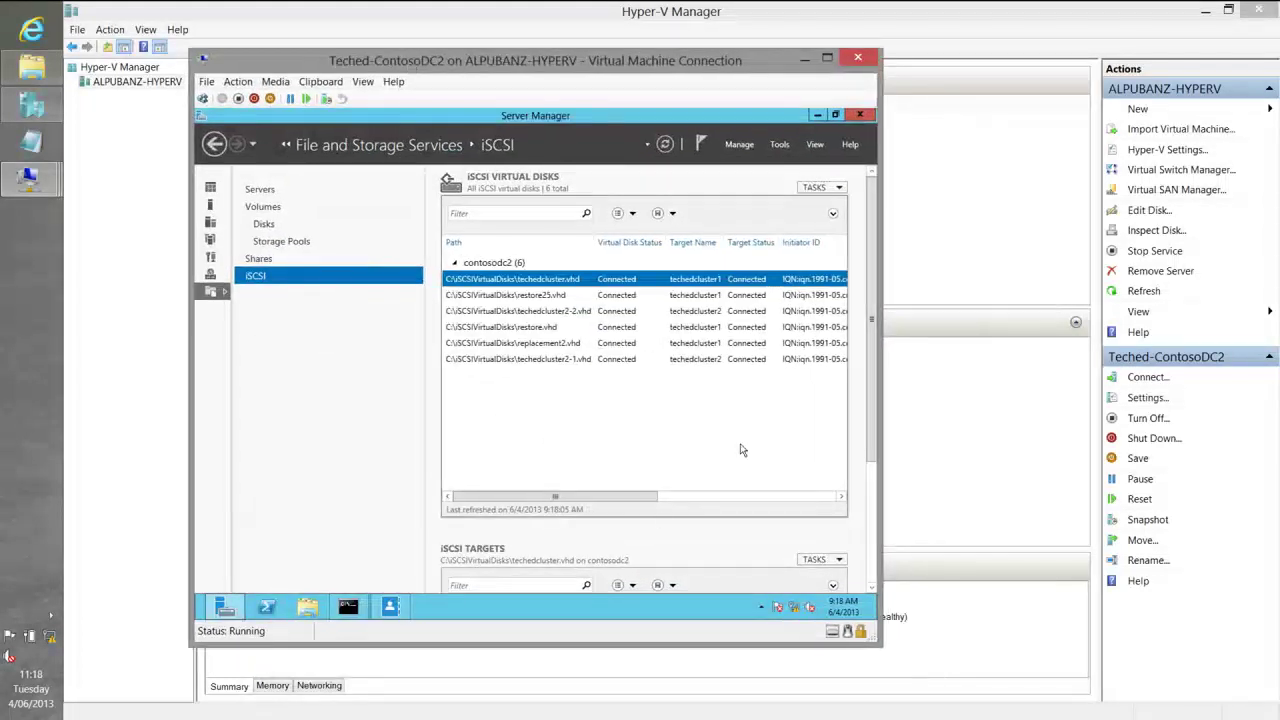
{"action": "left_click_drag", "start_coordinate": [591, 497], "coordinate": [718, 497]}
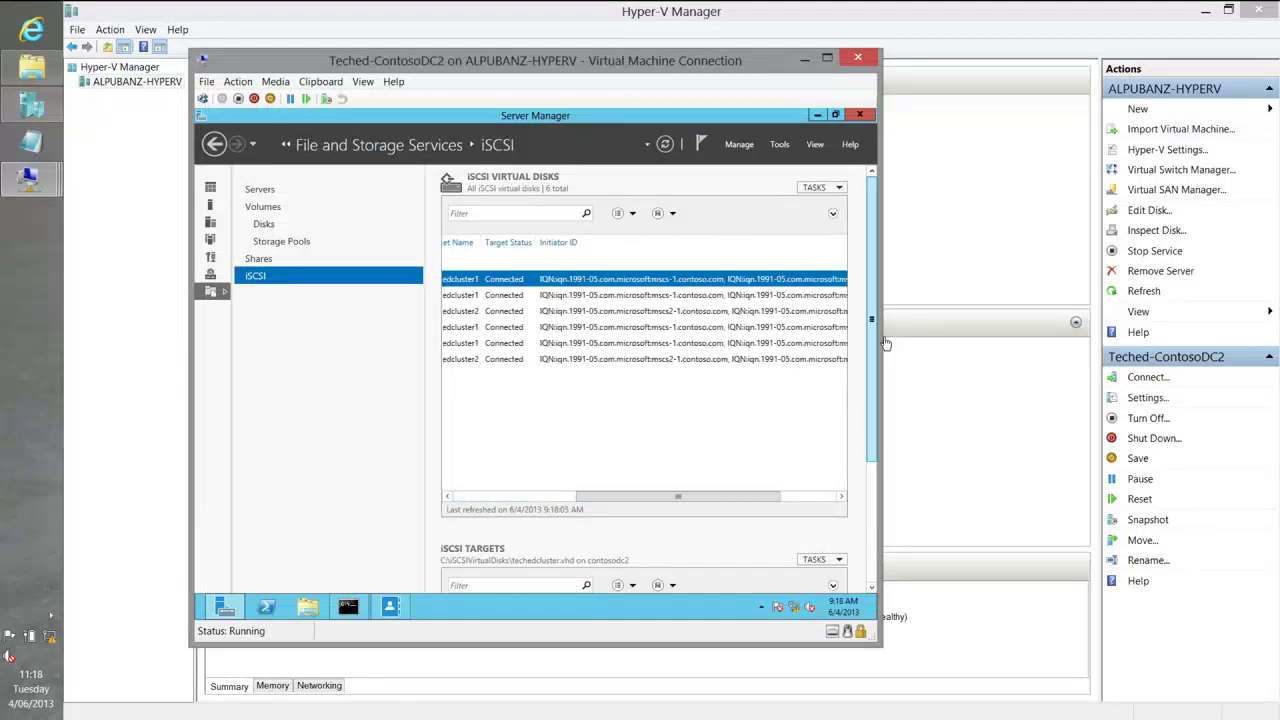
{"action": "left_click_drag", "start_coordinate": [873, 348], "coordinate": [908, 496]}
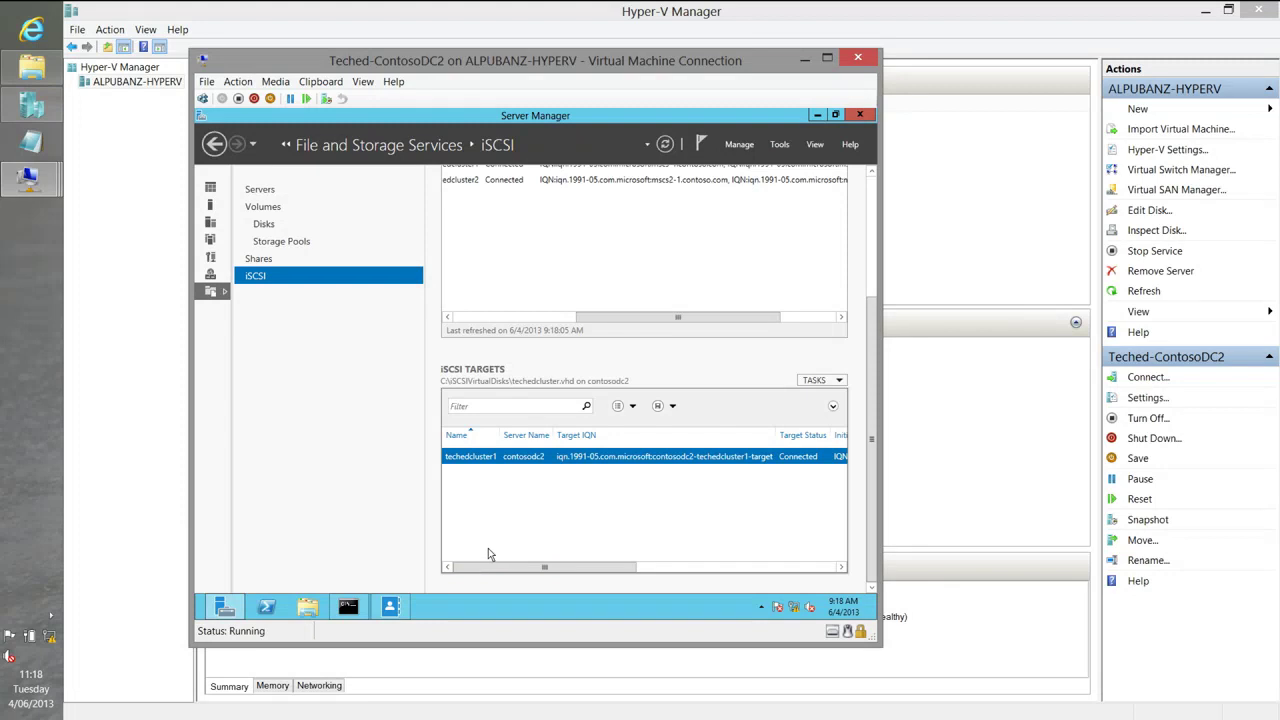
{"action": "left_click_drag", "start_coordinate": [866, 439], "coordinate": [872, 280]}
{"action": "left_click_drag", "start_coordinate": [598, 503], "coordinate": [473, 474]}
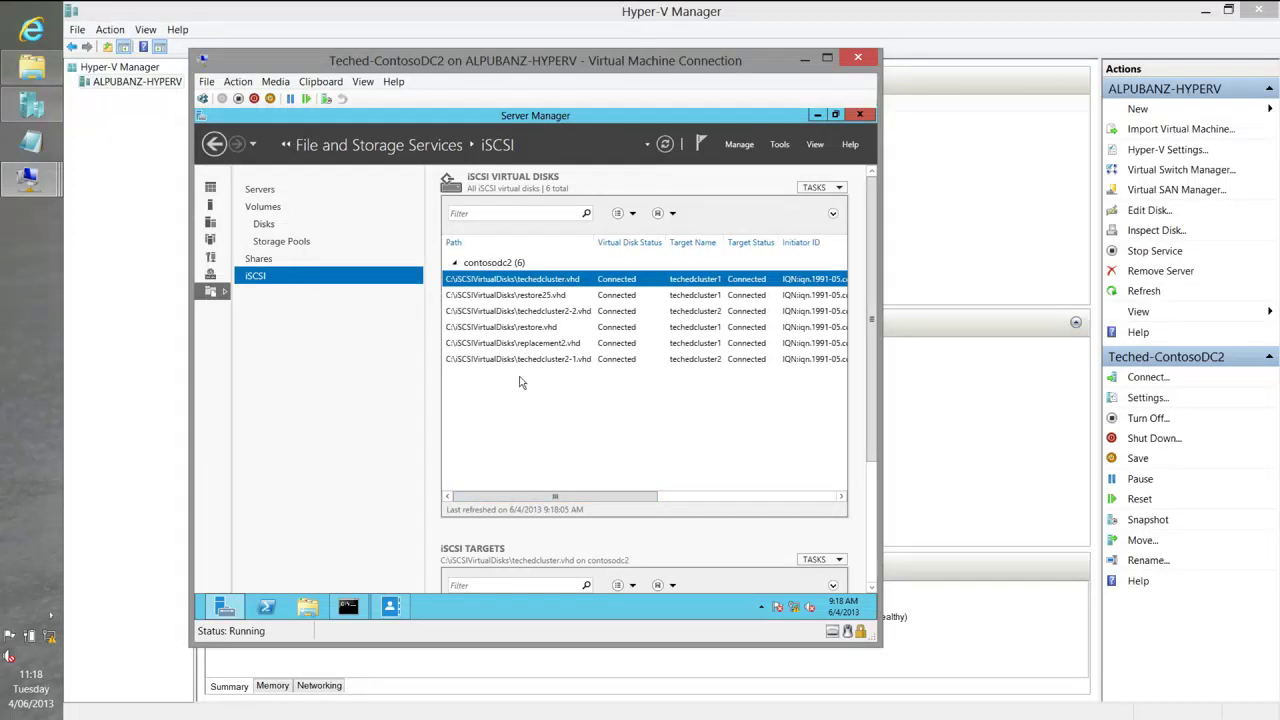
Step: Disable the replacement2.vhd iSCSI virtual disk and confirm
{"action": "left_click", "coordinate": [533, 344]}
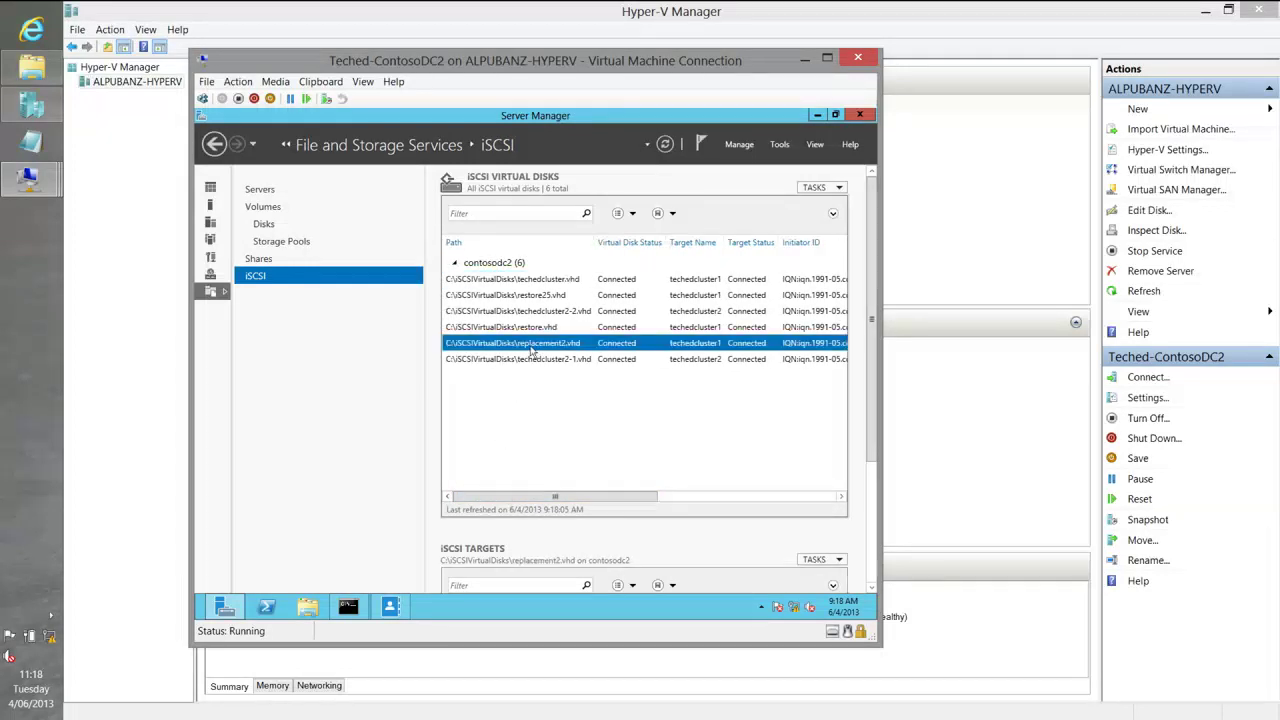
{"action": "right_click", "coordinate": [694, 345]}
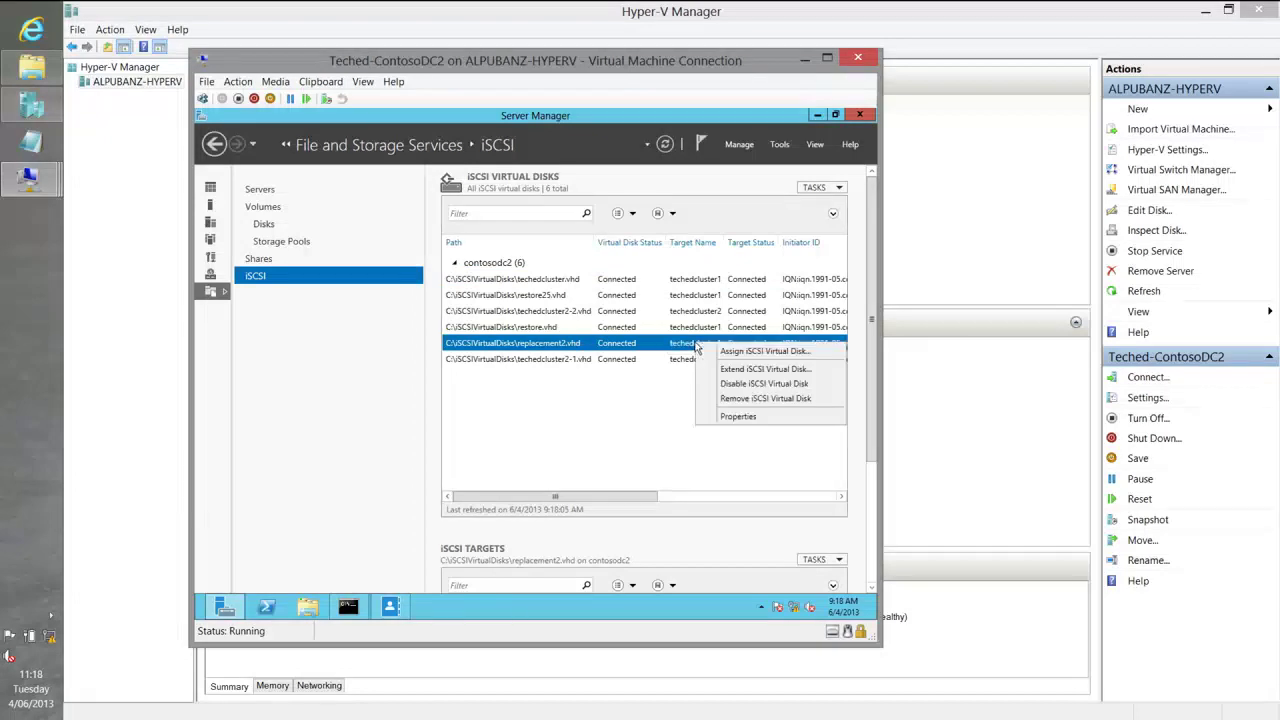
{"action": "left_click", "coordinate": [742, 384]}
{"action": "left_click", "coordinate": [576, 413]}
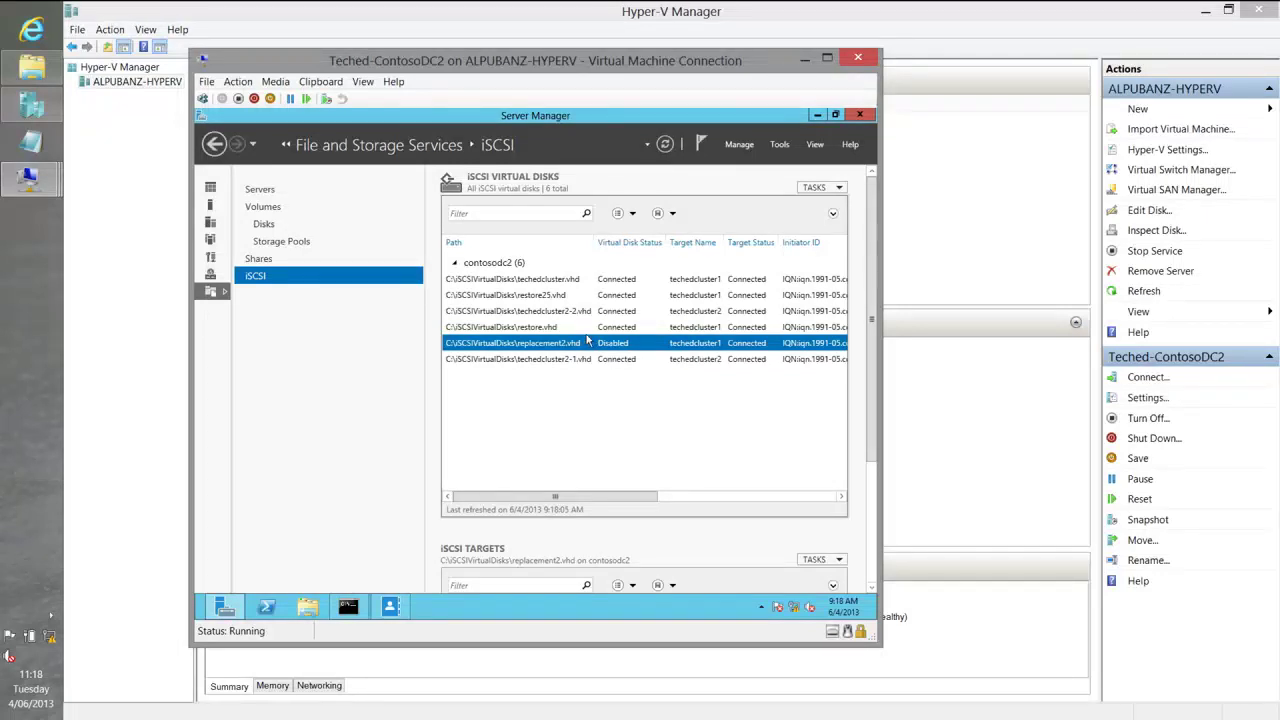
{"action": "right_click", "coordinate": [527, 413]}
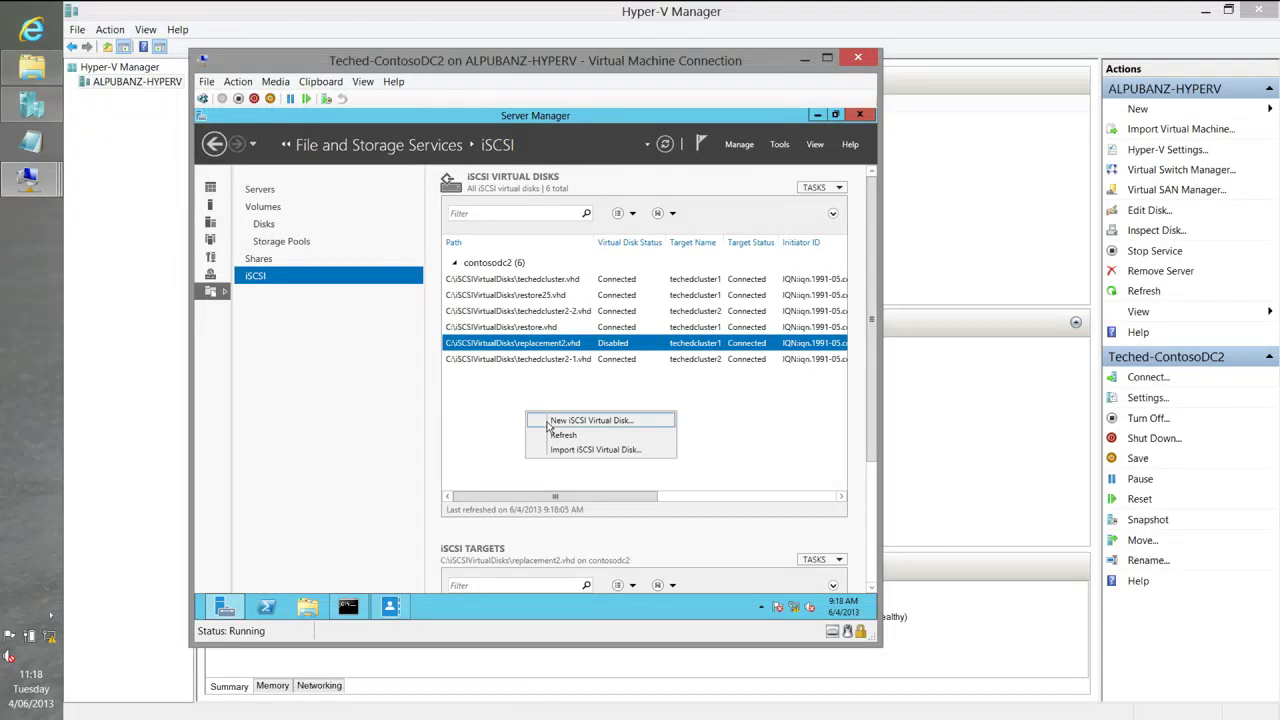
Step: Start a new iSCSI virtual disk 'techedreplace' on contosodc2, sized in MB
{"action": "left_click", "coordinate": [546, 422]}
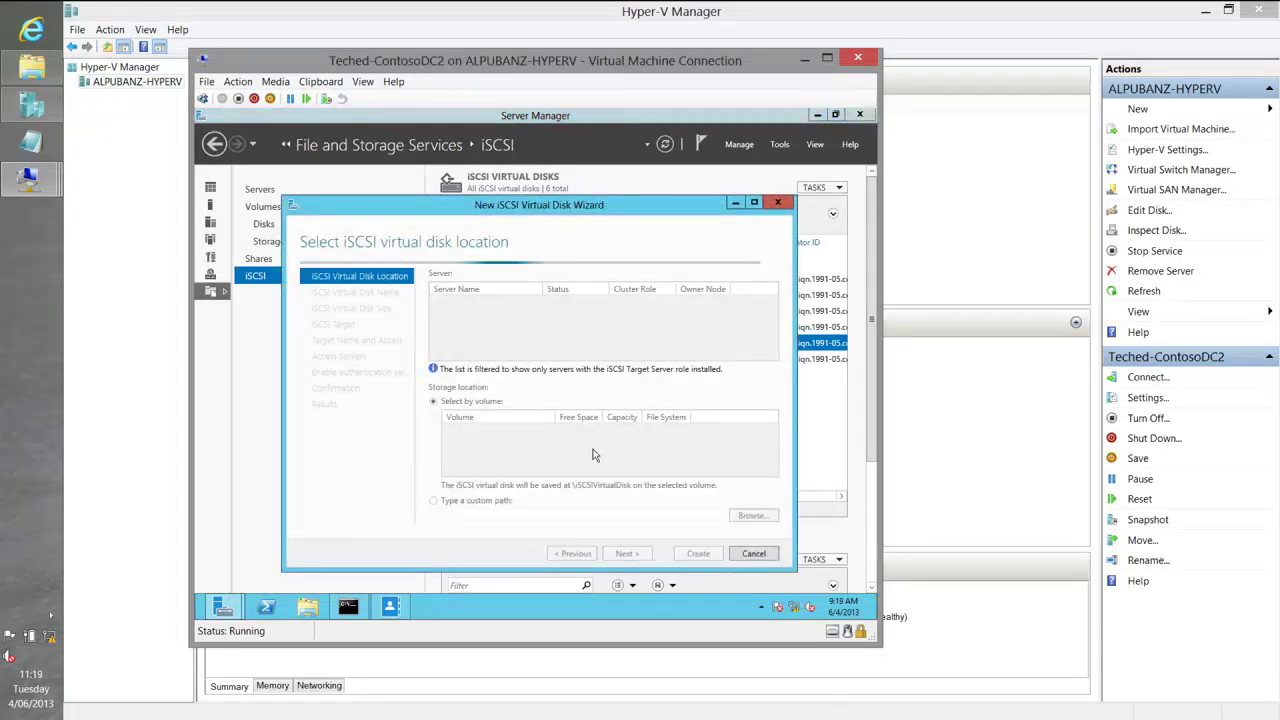
{"action": "left_click", "coordinate": [474, 310]}
{"action": "left_click", "coordinate": [641, 555]}
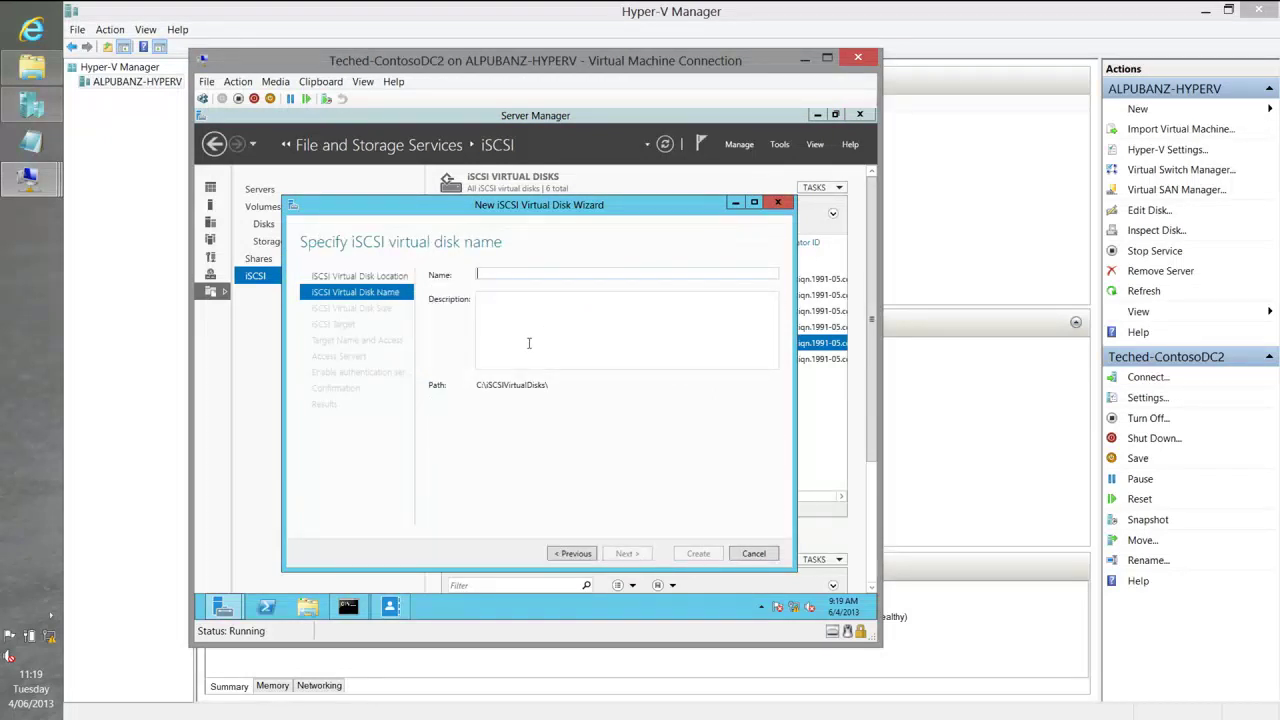
{"action": "type", "text": "techedreplace"}
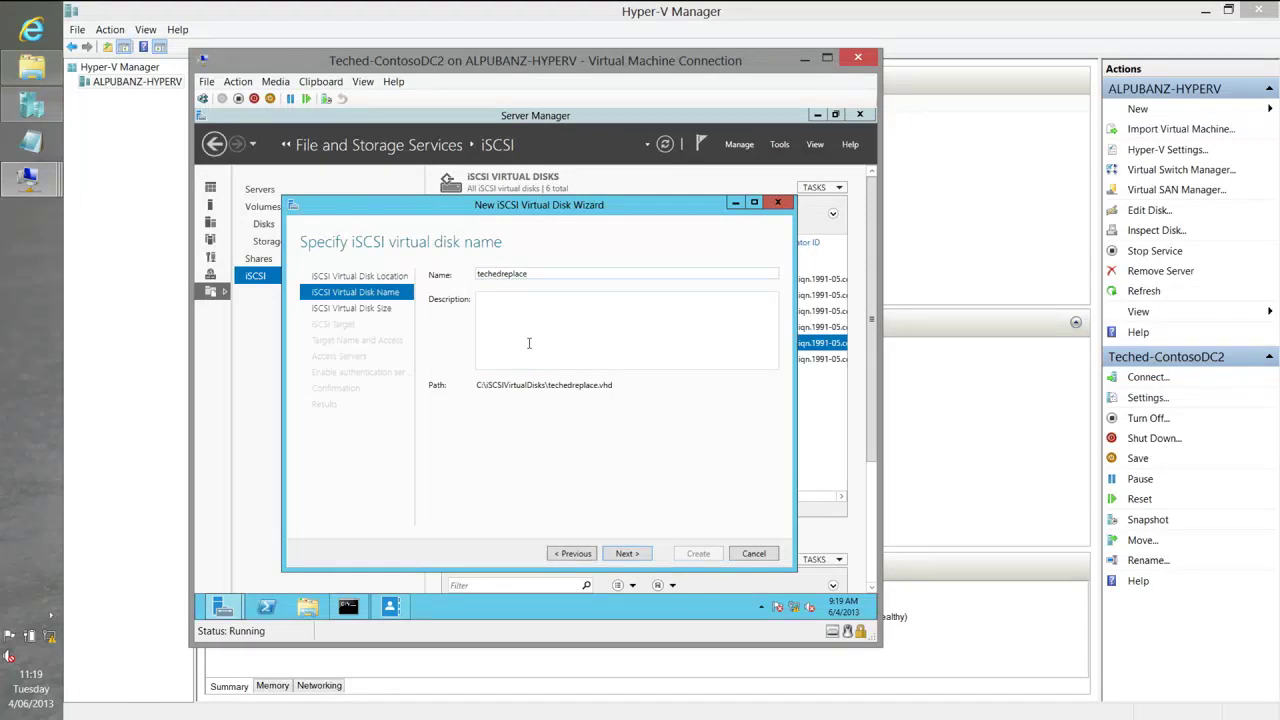
{"action": "left_click", "coordinate": [630, 553]}
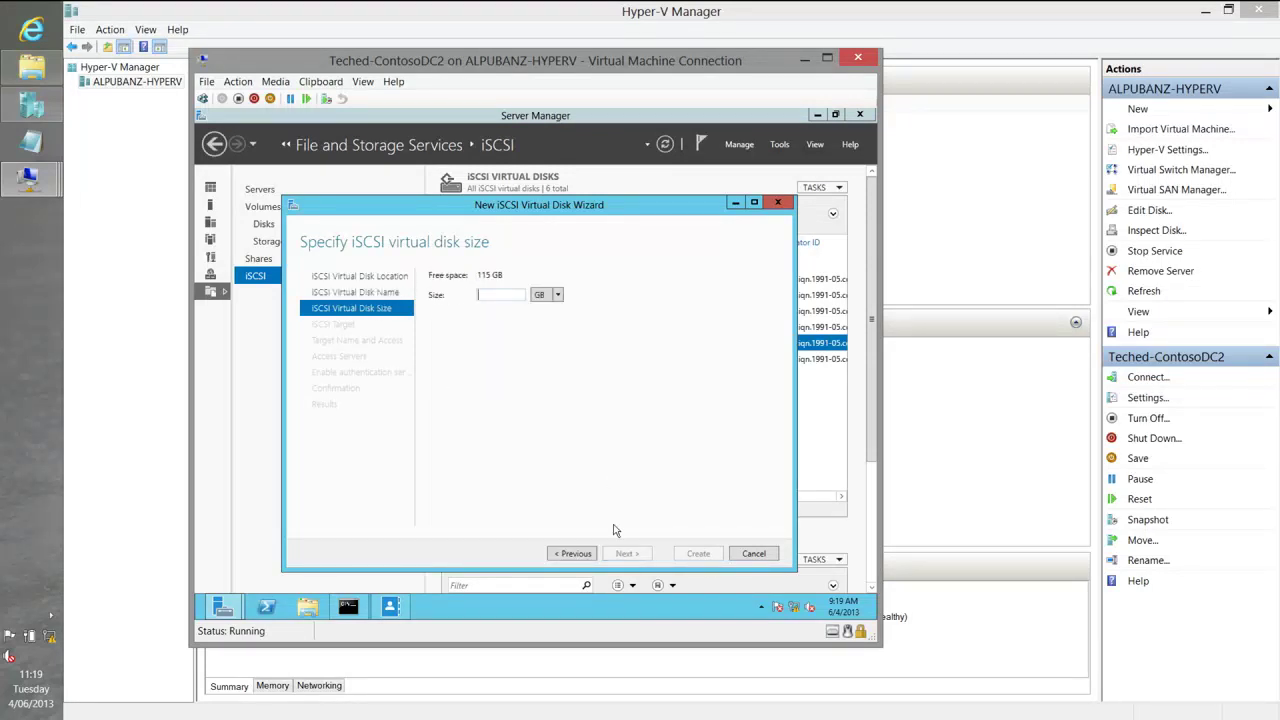
{"action": "left_click", "coordinate": [557, 297]}
{"action": "left_click", "coordinate": [540, 309]}
{"action": "left_click", "coordinate": [503, 295]}
{"action": "type", "text": "20"}
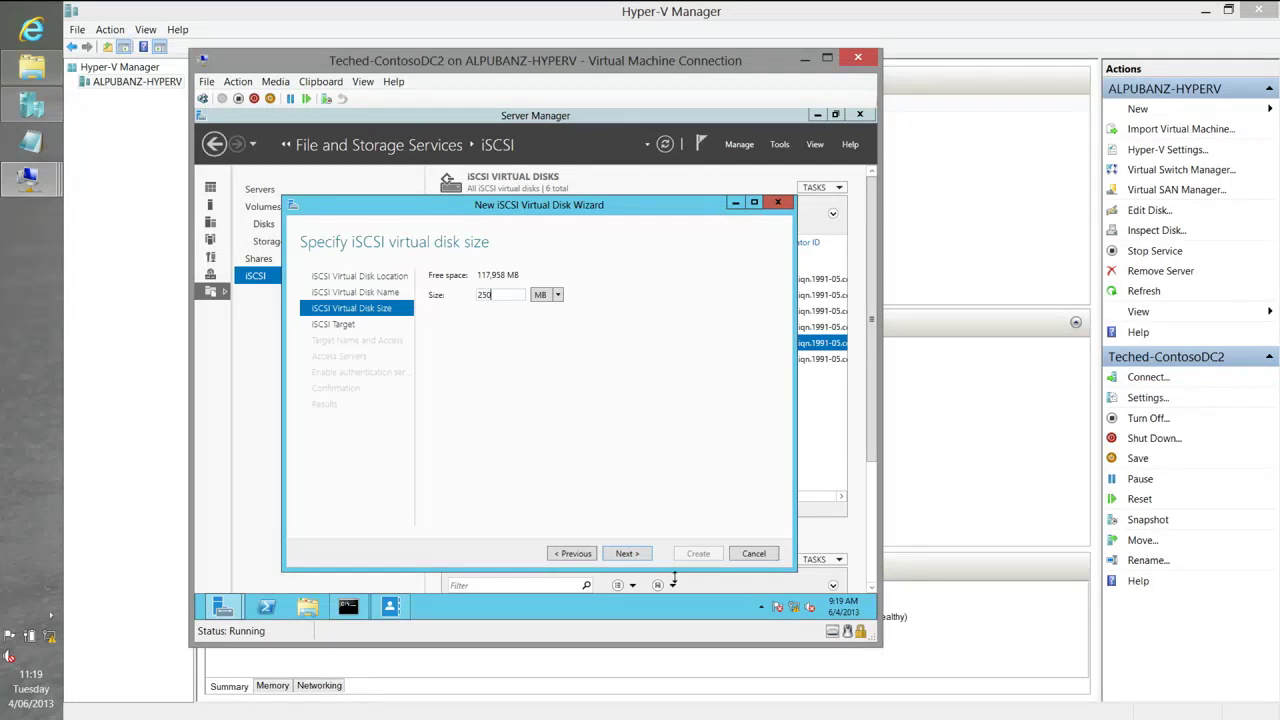
Step: Assign the disk to the techedcluster1 target, create it, and close the wizard
{"action": "left_click", "coordinate": [627, 553]}
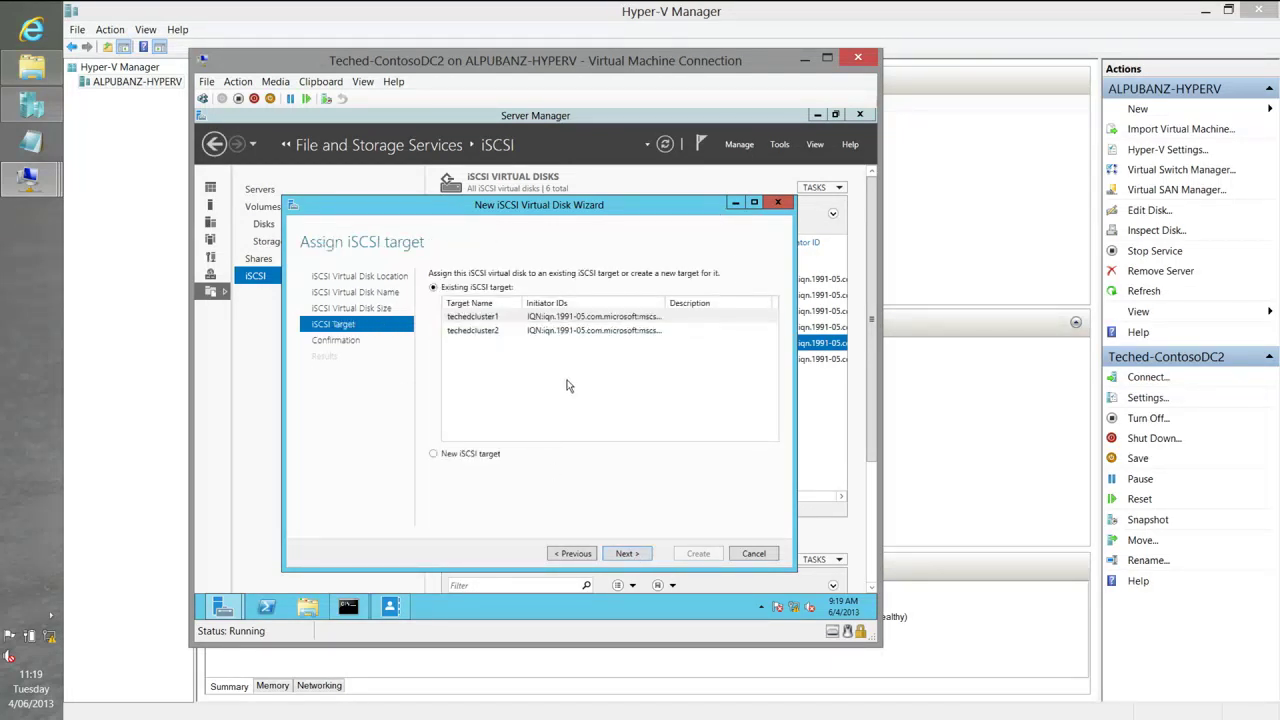
{"action": "left_click", "coordinate": [502, 331]}
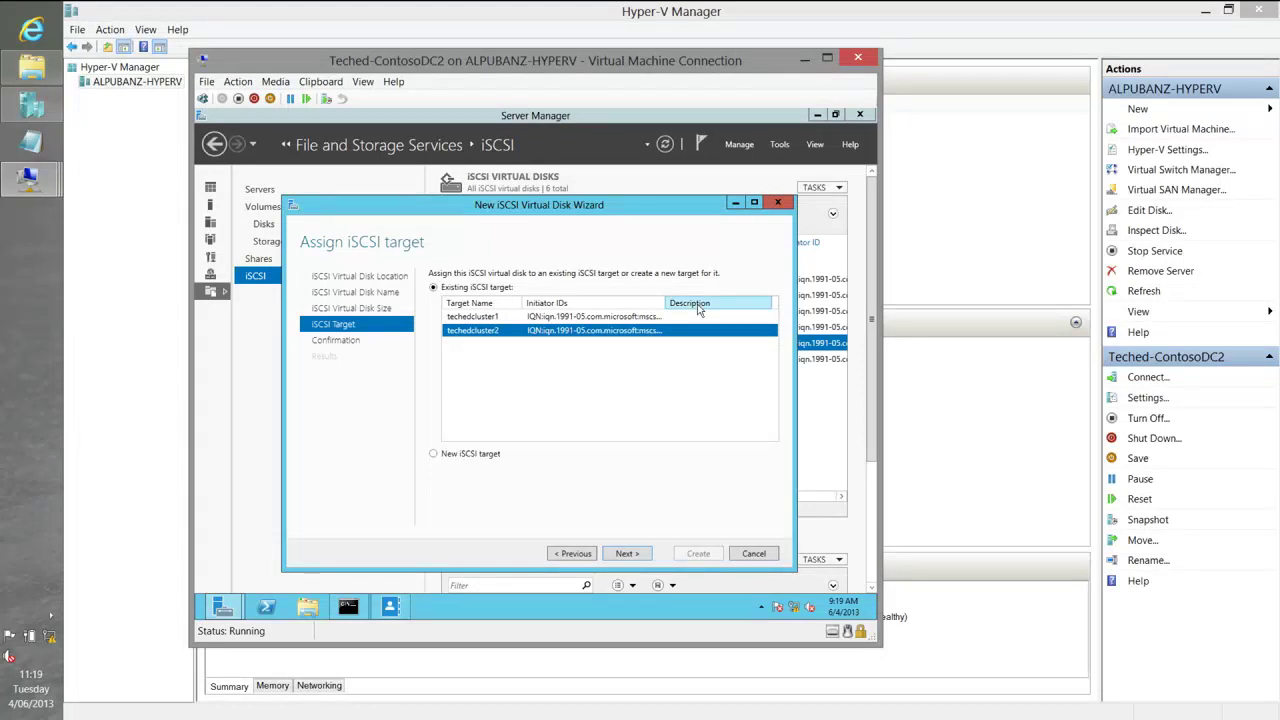
{"action": "left_click", "coordinate": [26, 368]}
{"action": "left_click_drag", "start_coordinate": [500, 318], "coordinate": [517, 329]}
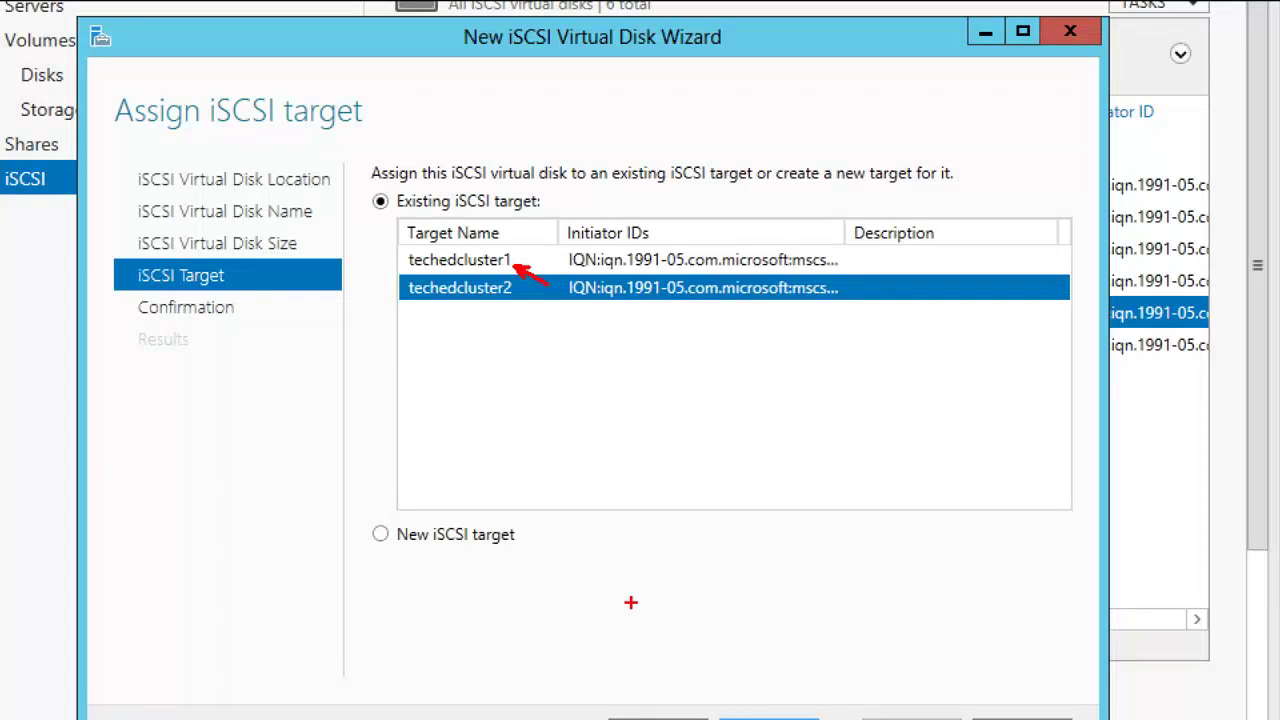
{"action": "key", "text": "Escape"}
{"action": "left_click", "coordinate": [473, 318]}
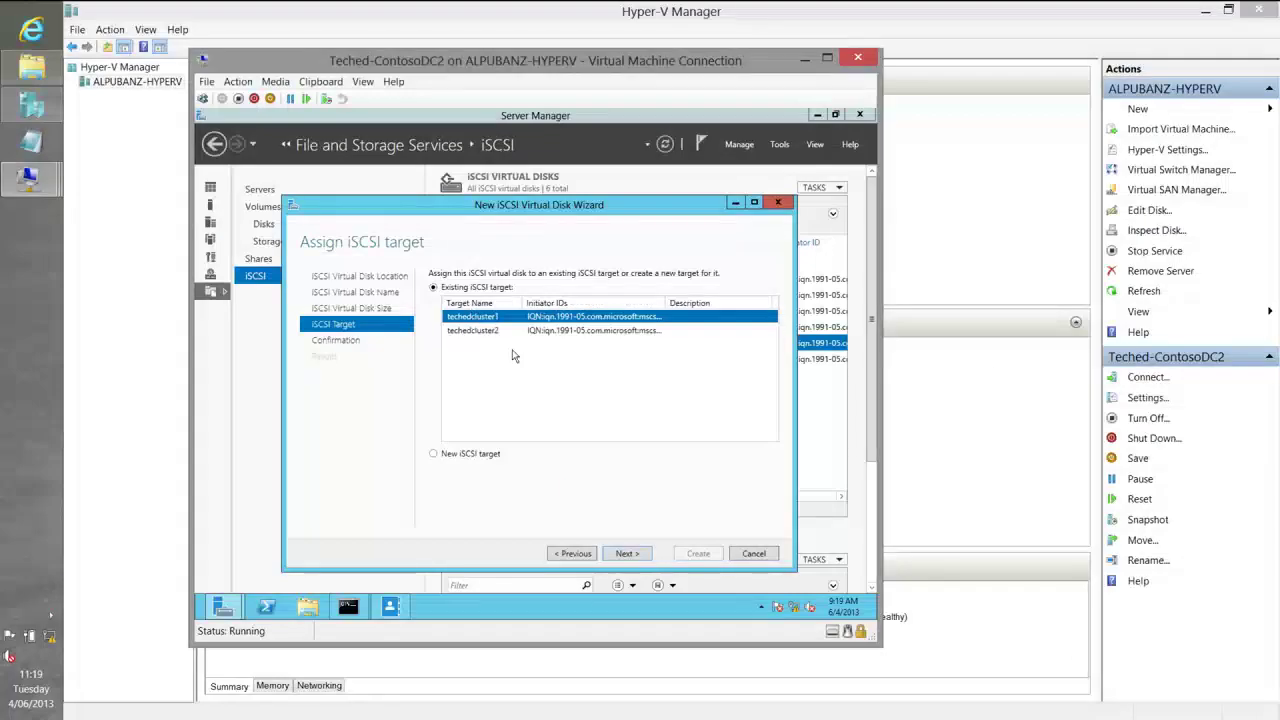
{"action": "left_click", "coordinate": [645, 556]}
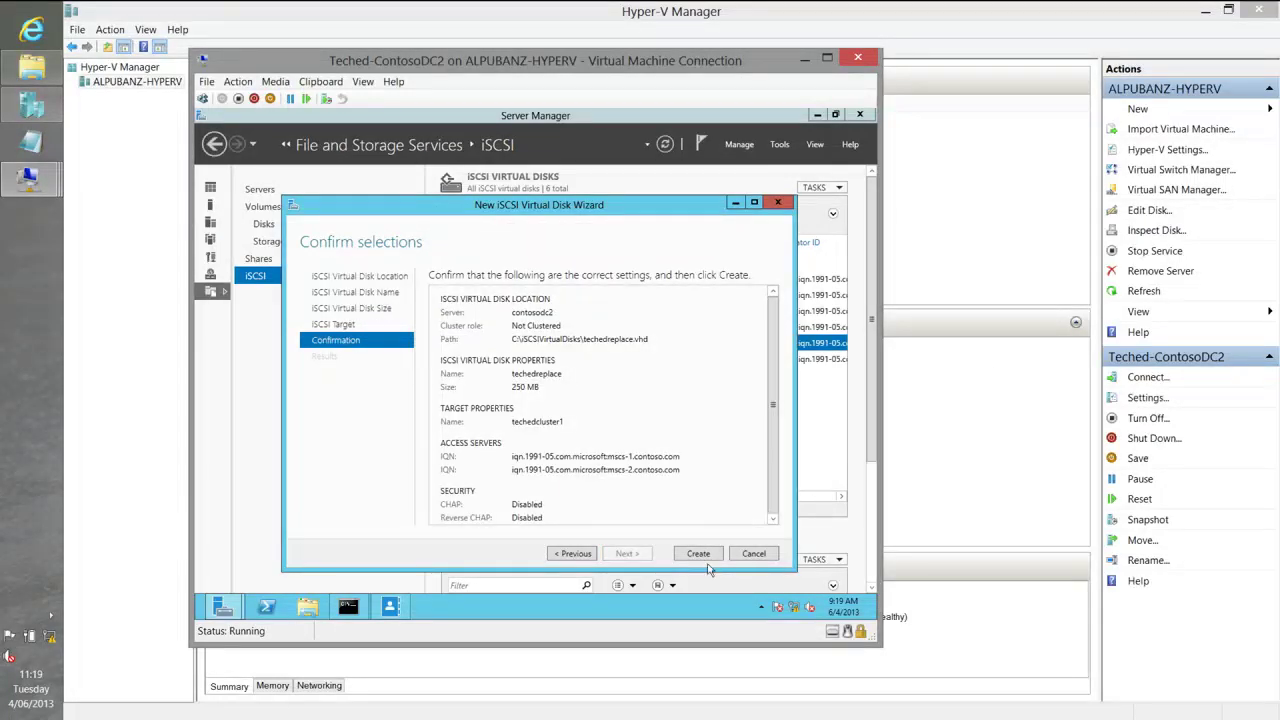
{"action": "left_click", "coordinate": [688, 558]}
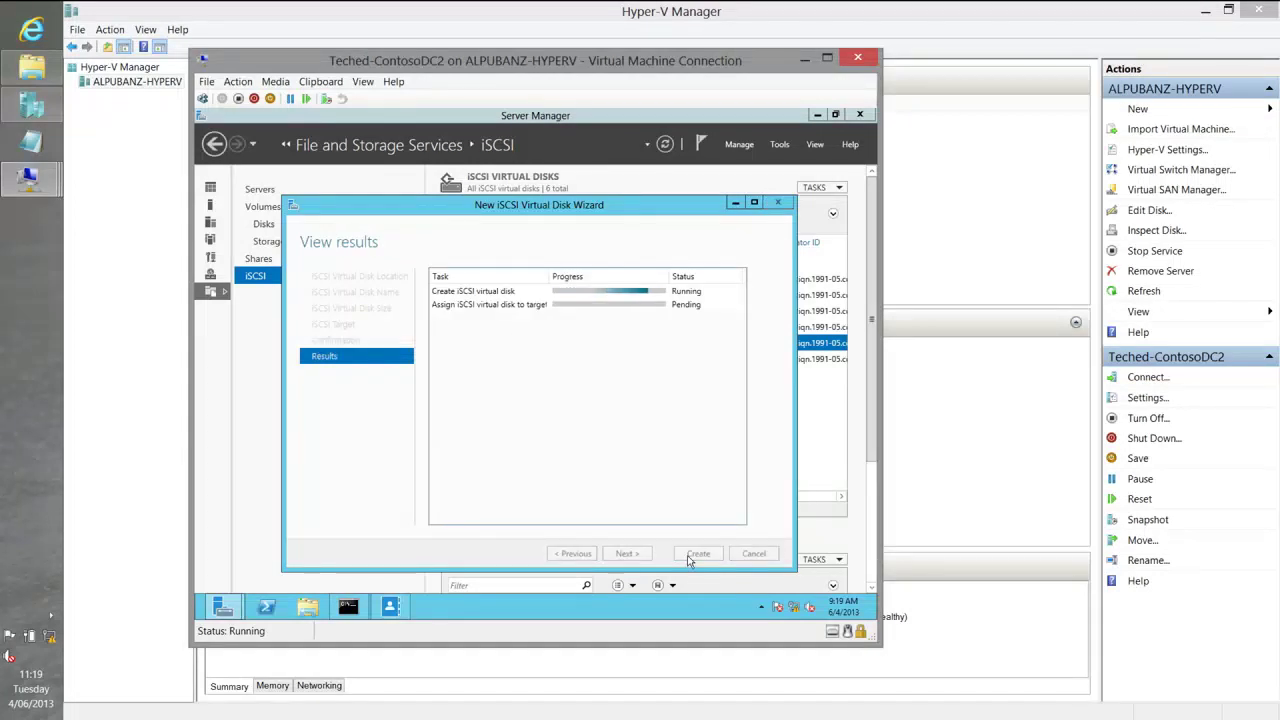
{"action": "mouse_move", "coordinate": [1279, 719]}
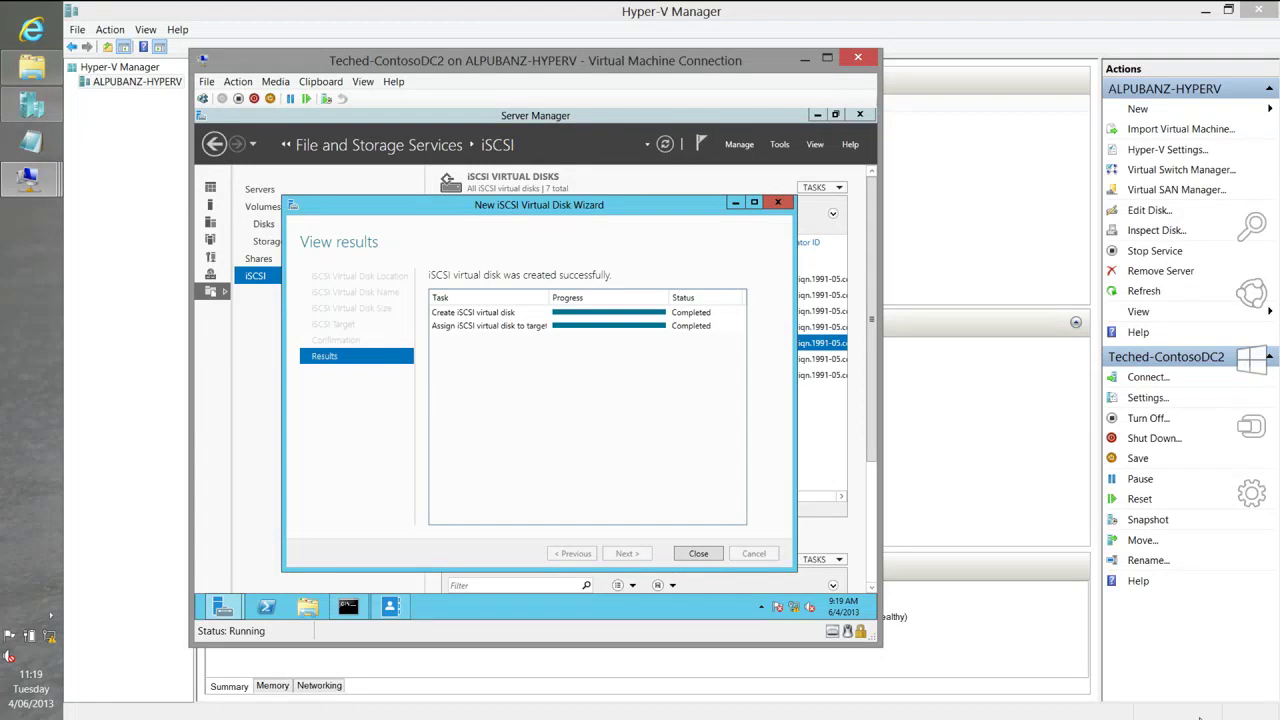
{"action": "left_click", "coordinate": [698, 554]}
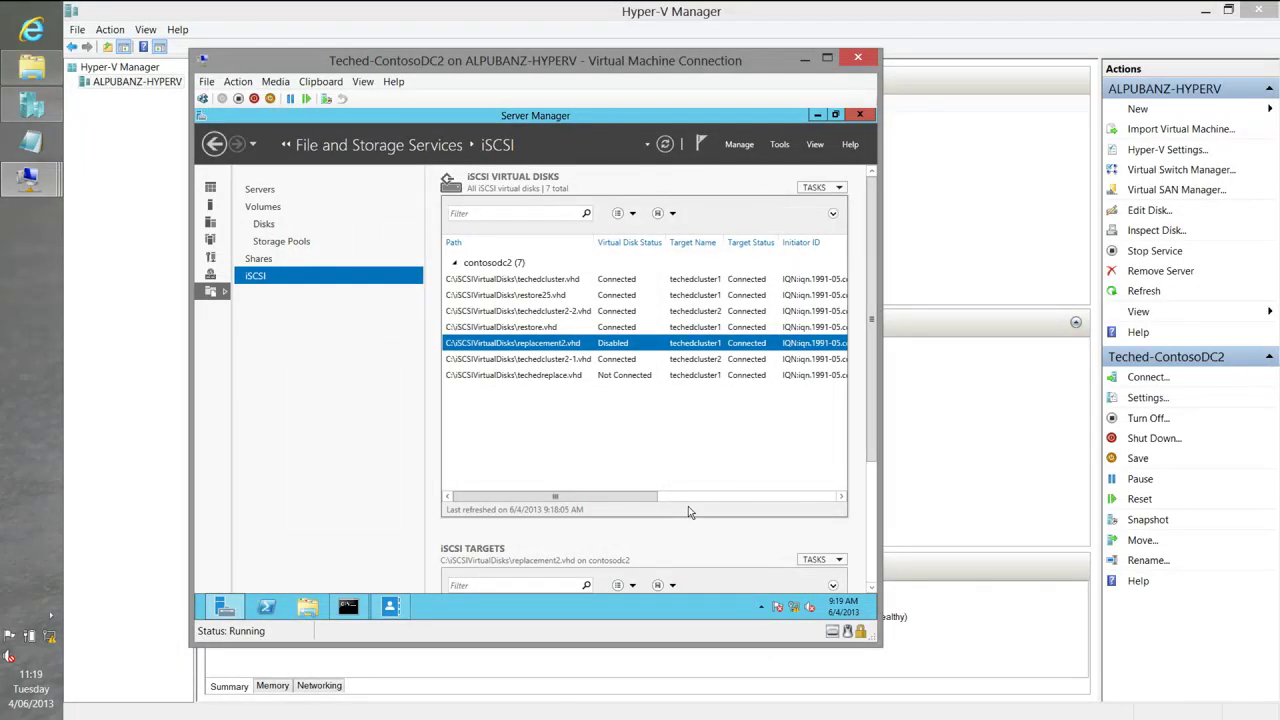
Step: Switch to the MSCS-1 node and list the cluster's disks under Storage > Disks
{"action": "mouse_move", "coordinate": [3, 150]}
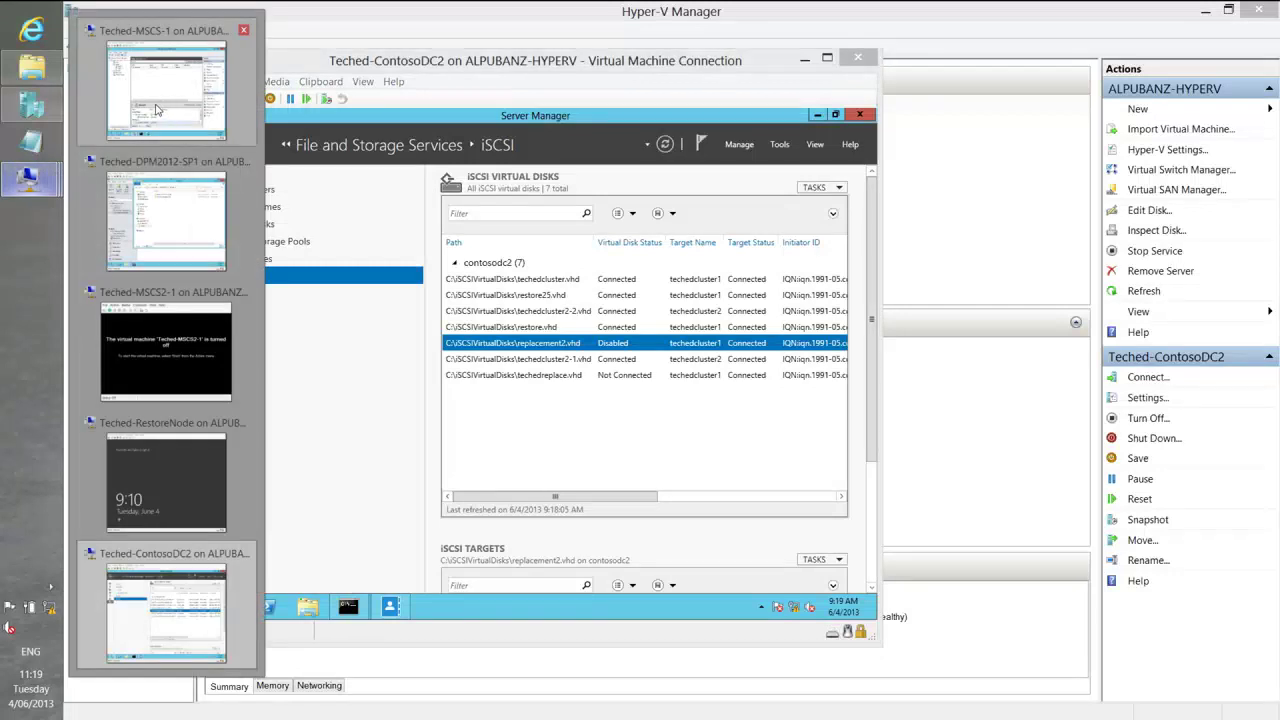
{"action": "left_click", "coordinate": [155, 110]}
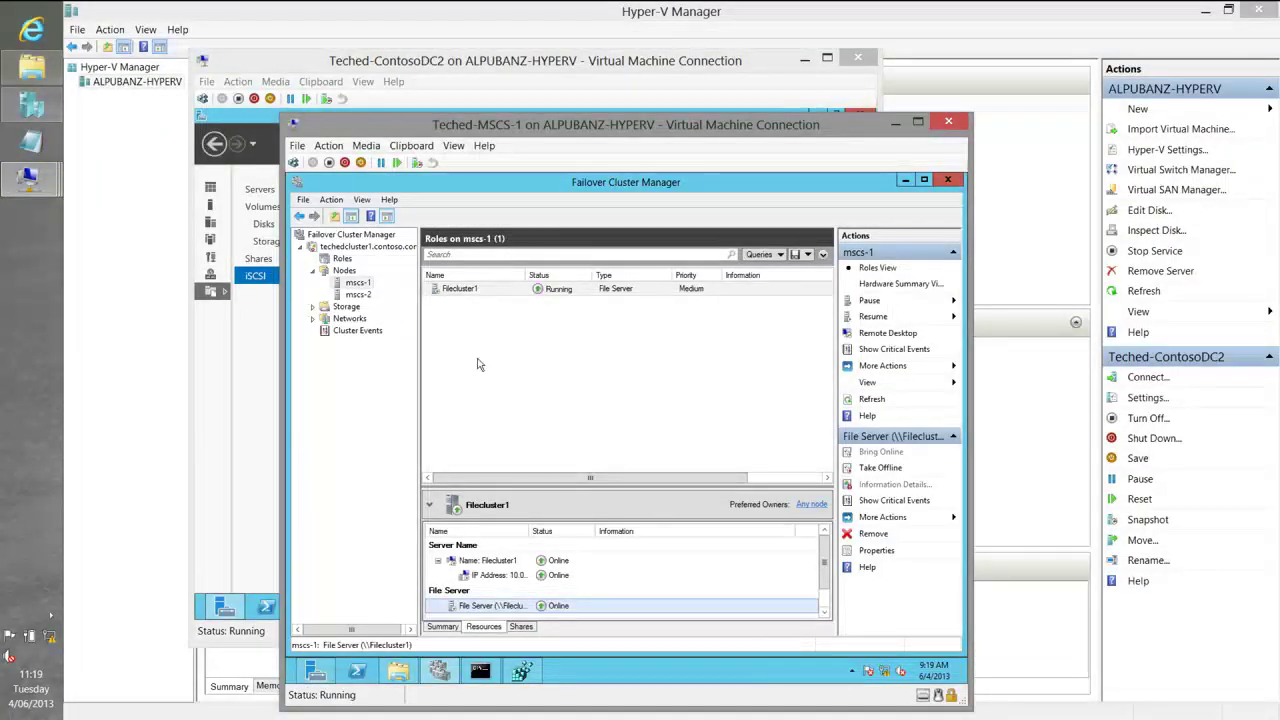
{"action": "left_click", "coordinate": [341, 307]}
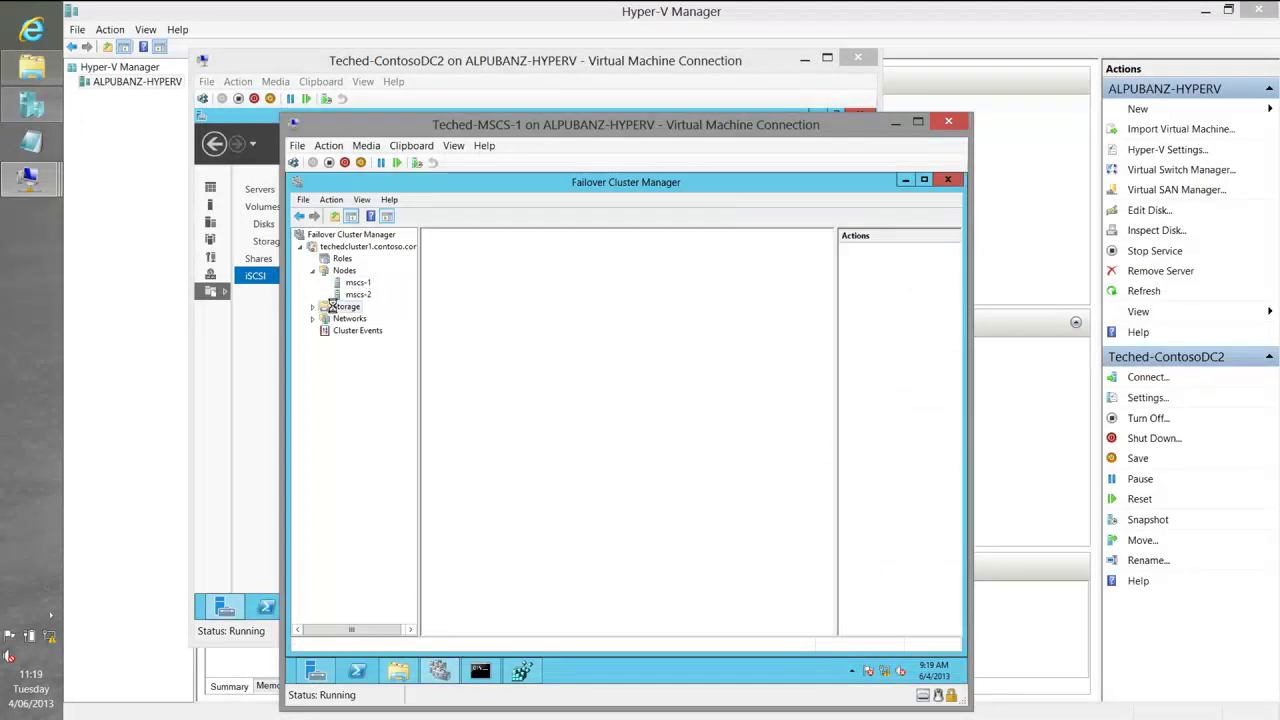
{"action": "left_click", "coordinate": [312, 307]}
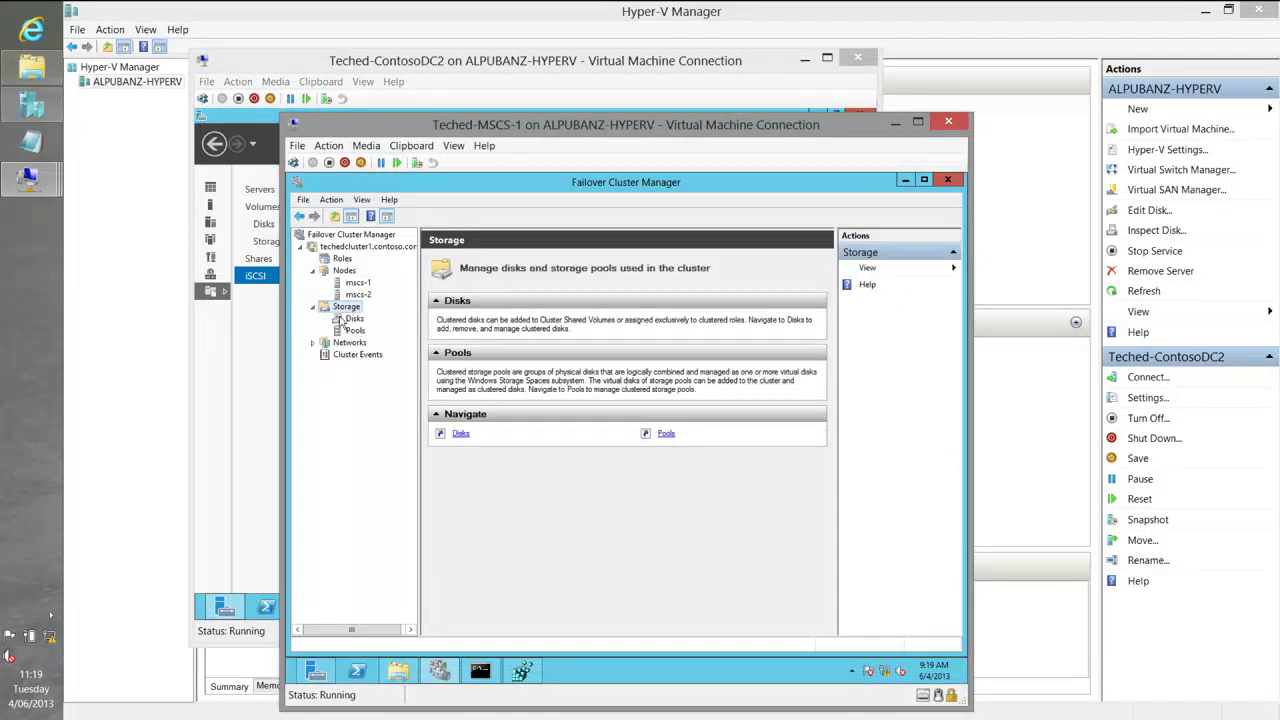
{"action": "left_click", "coordinate": [354, 318]}
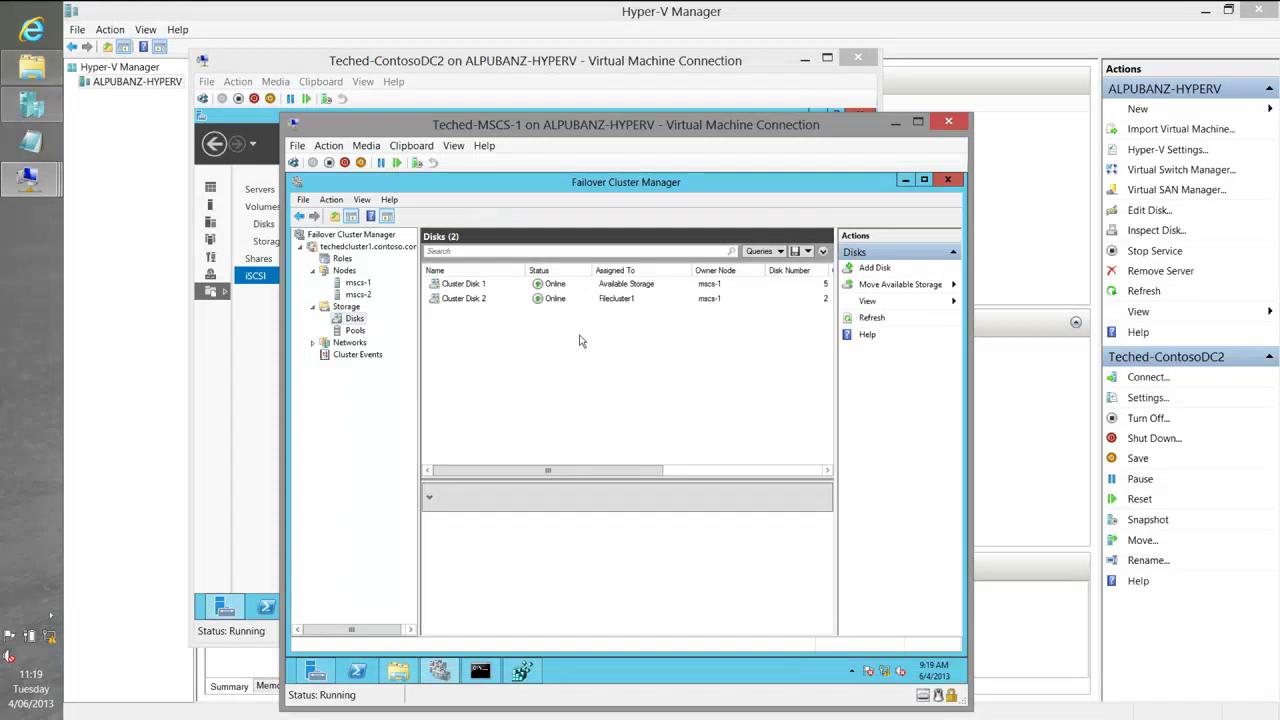
{"action": "left_click_drag", "start_coordinate": [690, 270], "coordinate": [716, 270]}
{"action": "left_click_drag", "start_coordinate": [532, 270], "coordinate": [648, 270]}
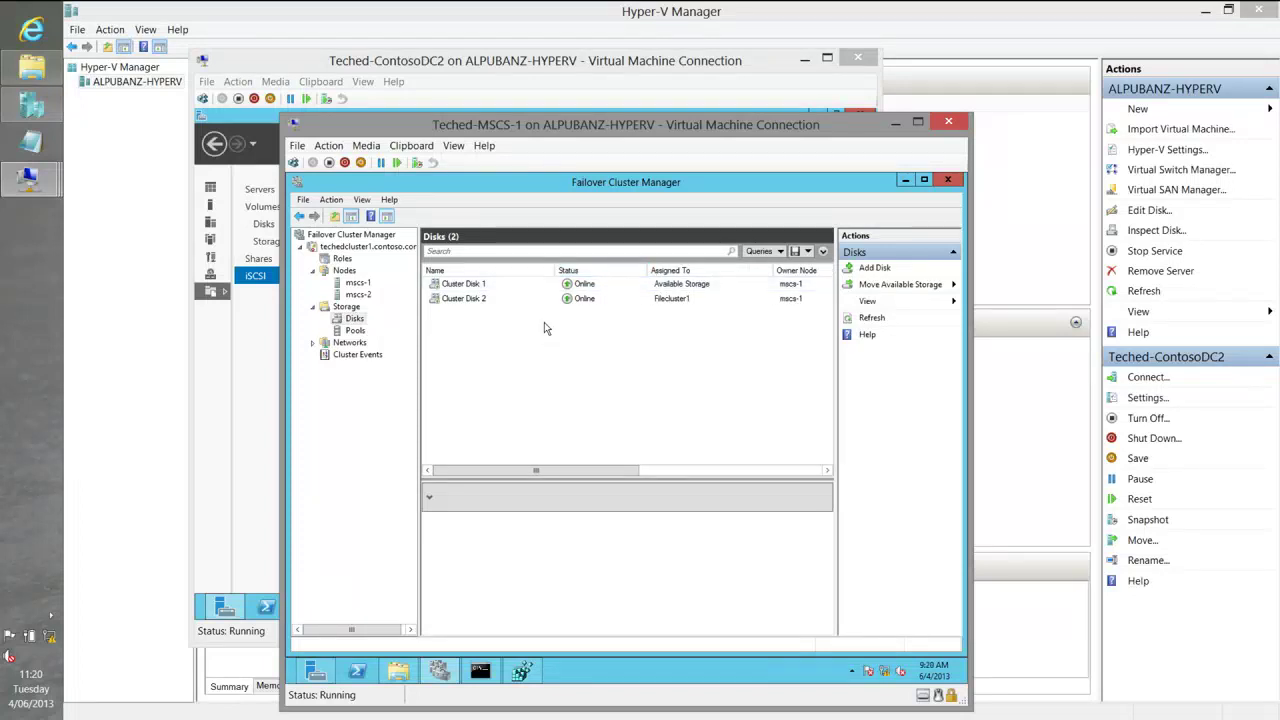
Step: Take Cluster Disk 2 offline and confirm
{"action": "left_click", "coordinate": [478, 301]}
{"action": "right_click", "coordinate": [450, 299]}
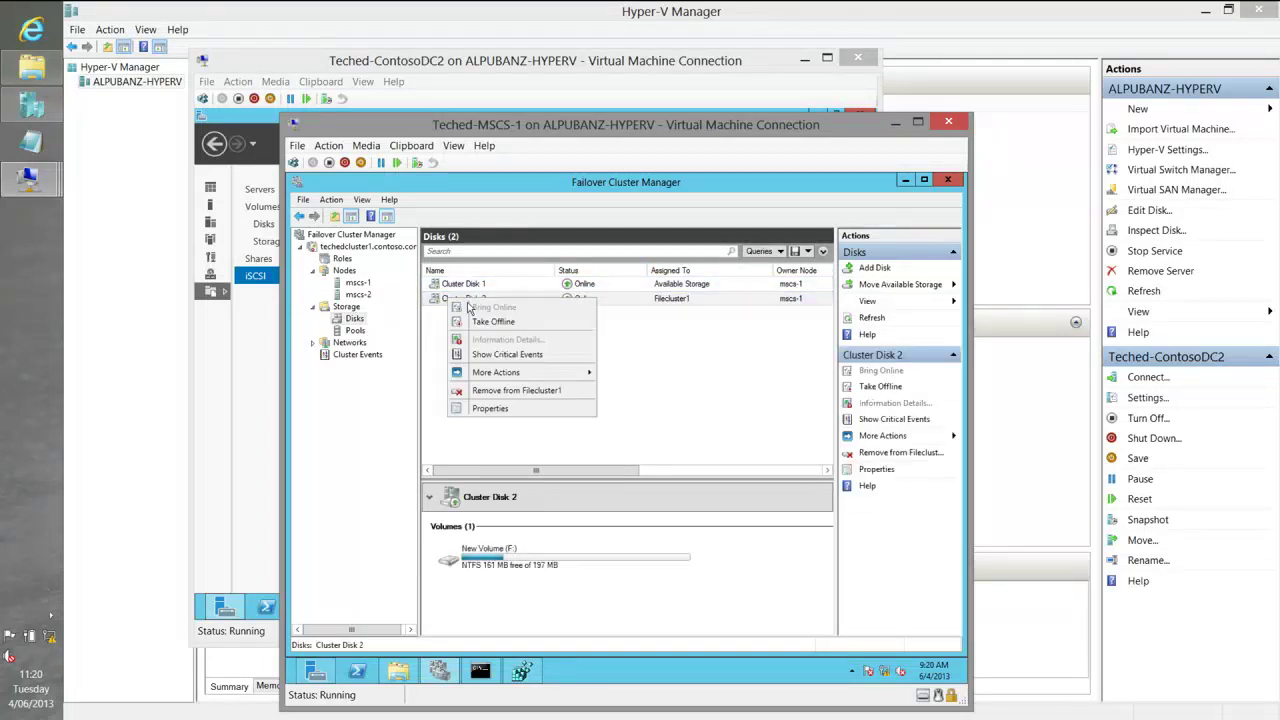
{"action": "left_click", "coordinate": [492, 321]}
{"action": "left_click", "coordinate": [716, 439]}
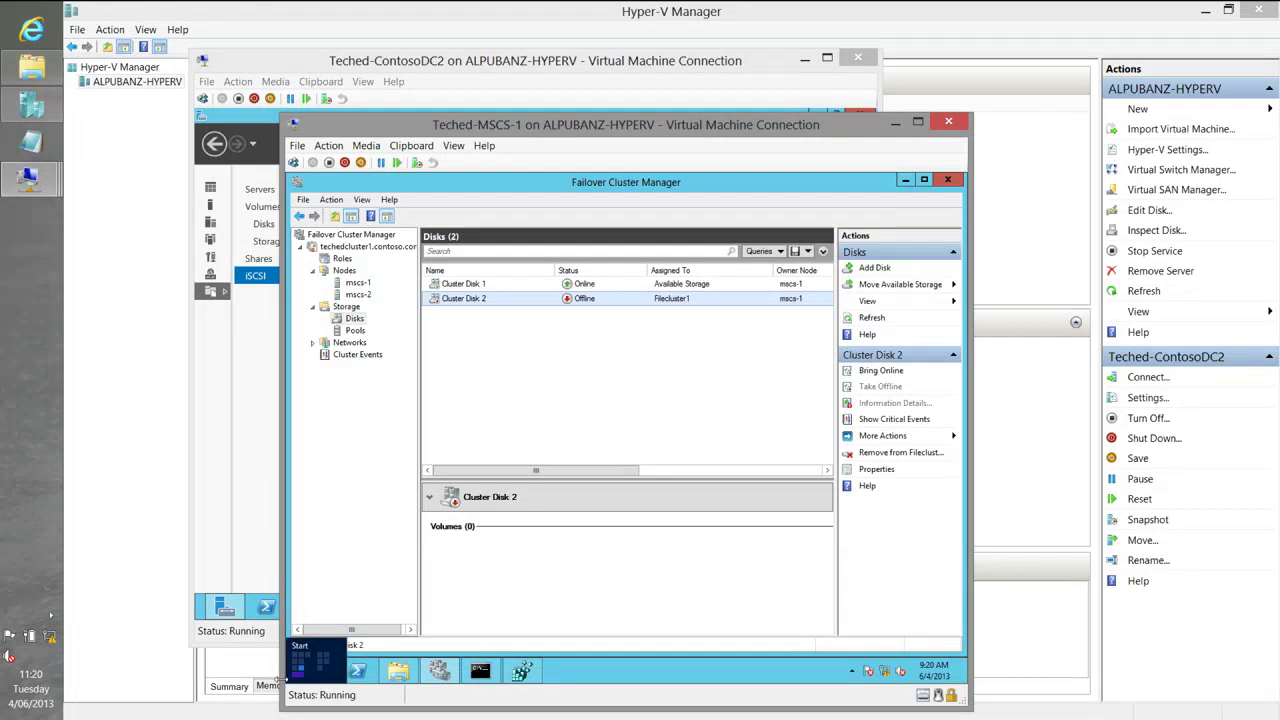
Step: Launch Computer Management on MSCS-1 and scroll Disk Management to the offline 250 MB Disk 3
{"action": "left_click", "coordinate": [290, 681]}
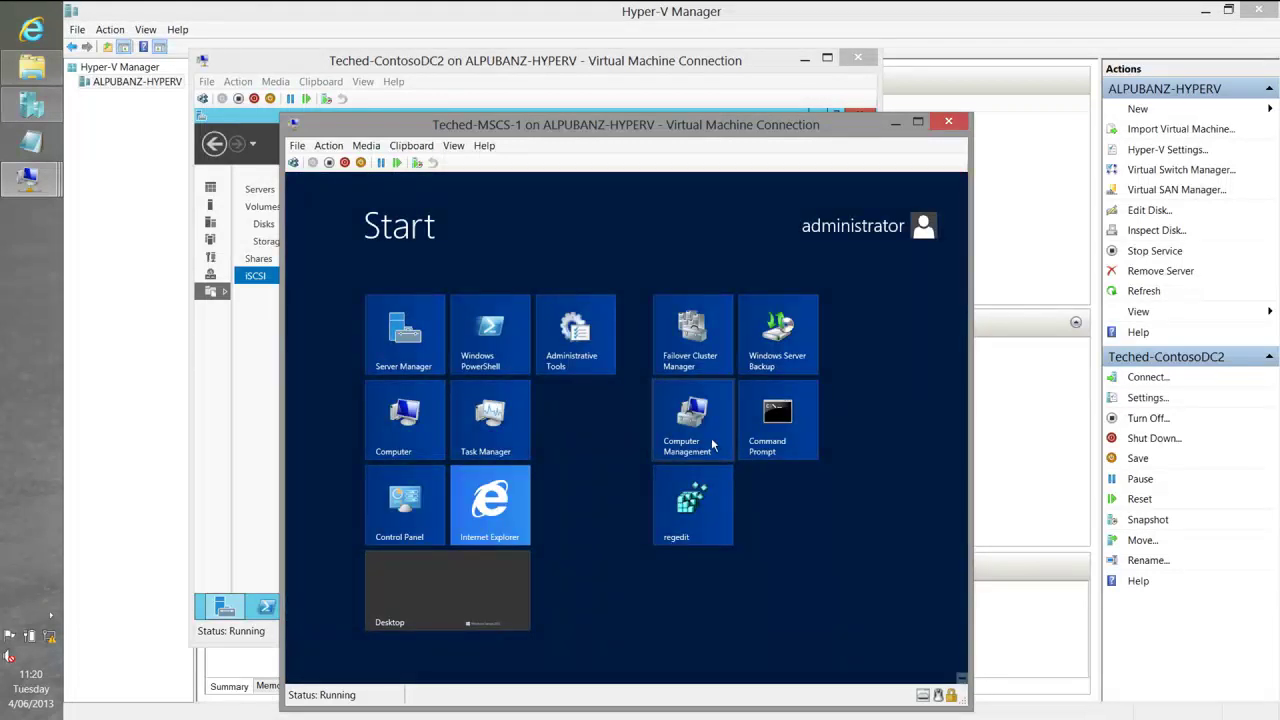
{"action": "left_click", "coordinate": [712, 442]}
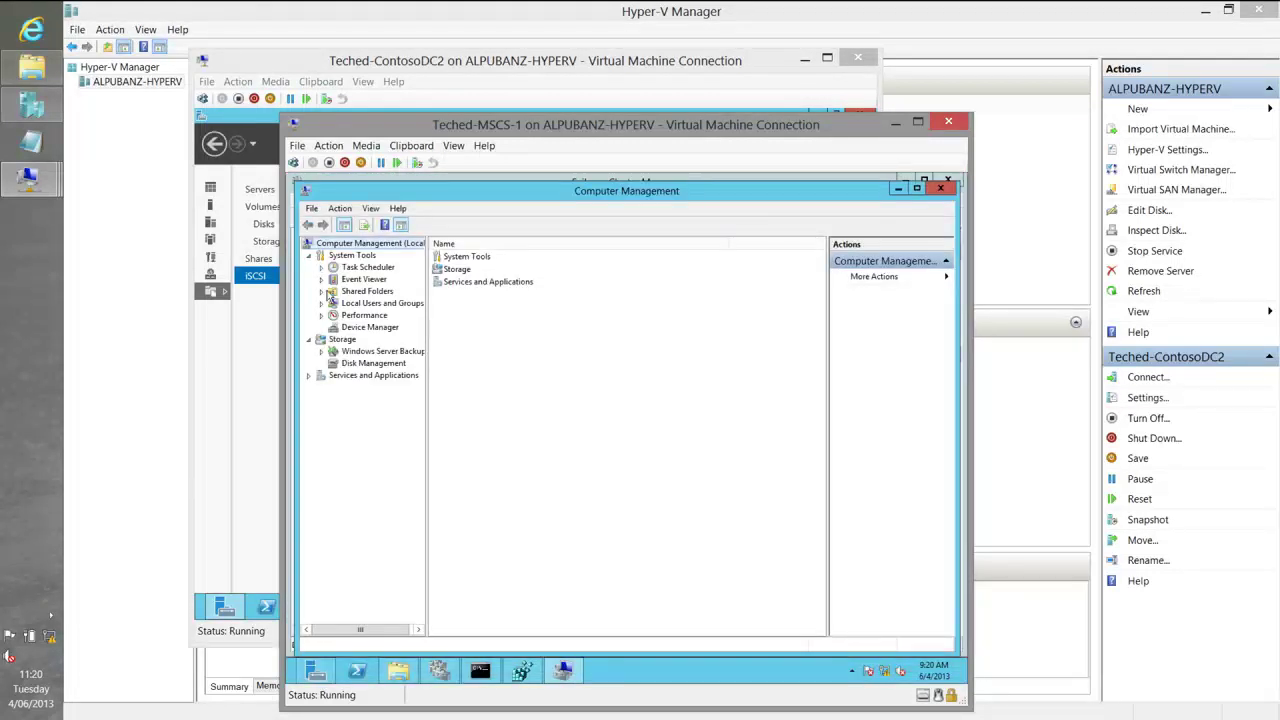
{"action": "left_click", "coordinate": [372, 363]}
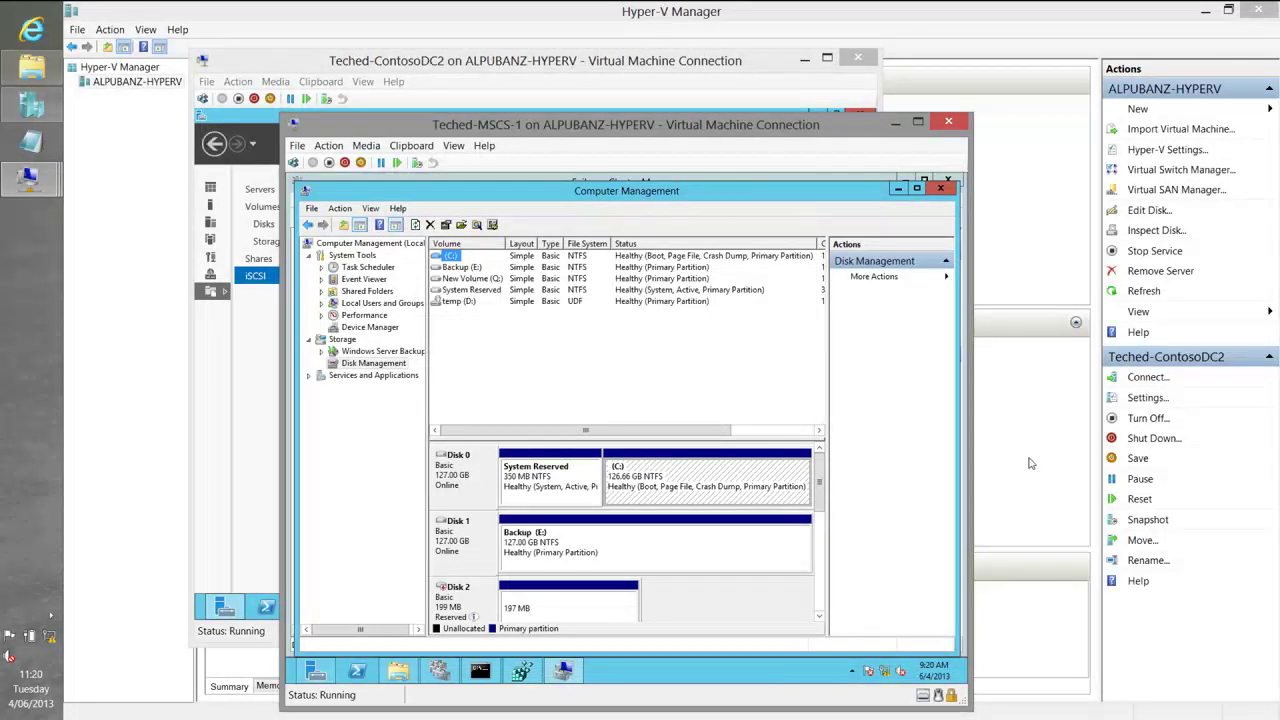
{"action": "left_click_drag", "start_coordinate": [817, 467], "coordinate": [817, 540]}
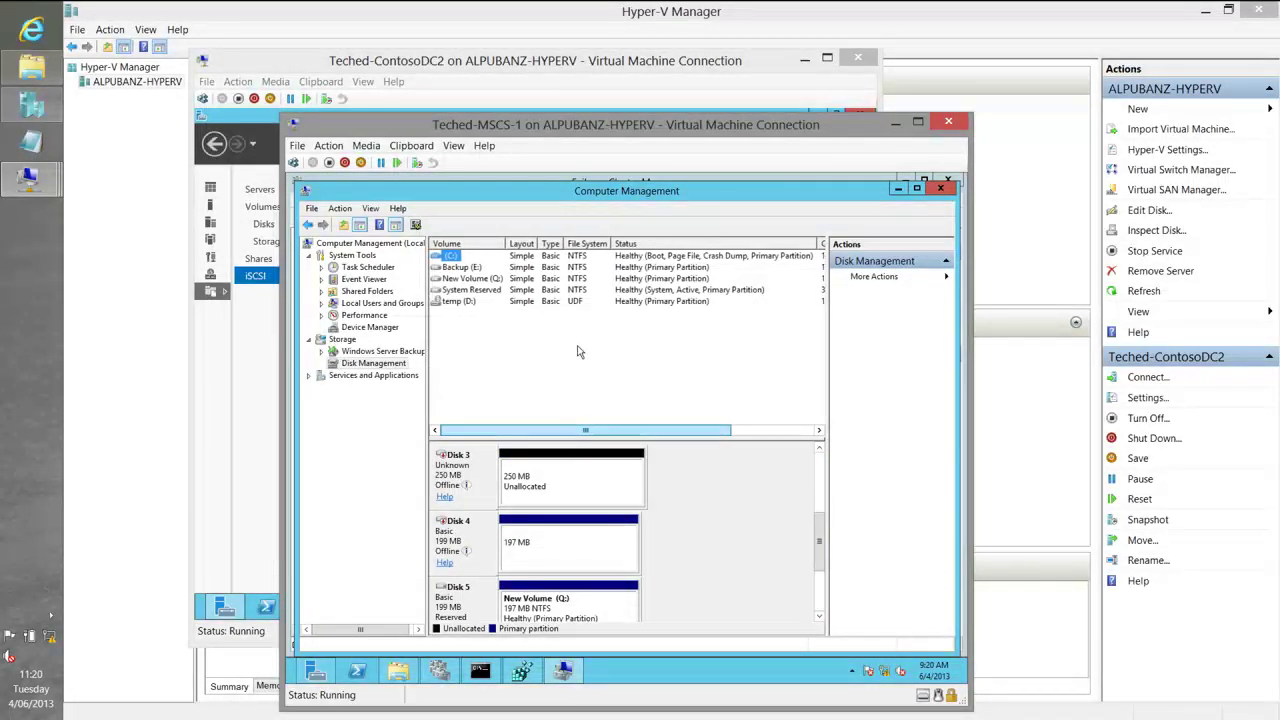
{"action": "left_click", "coordinate": [28, 440]}
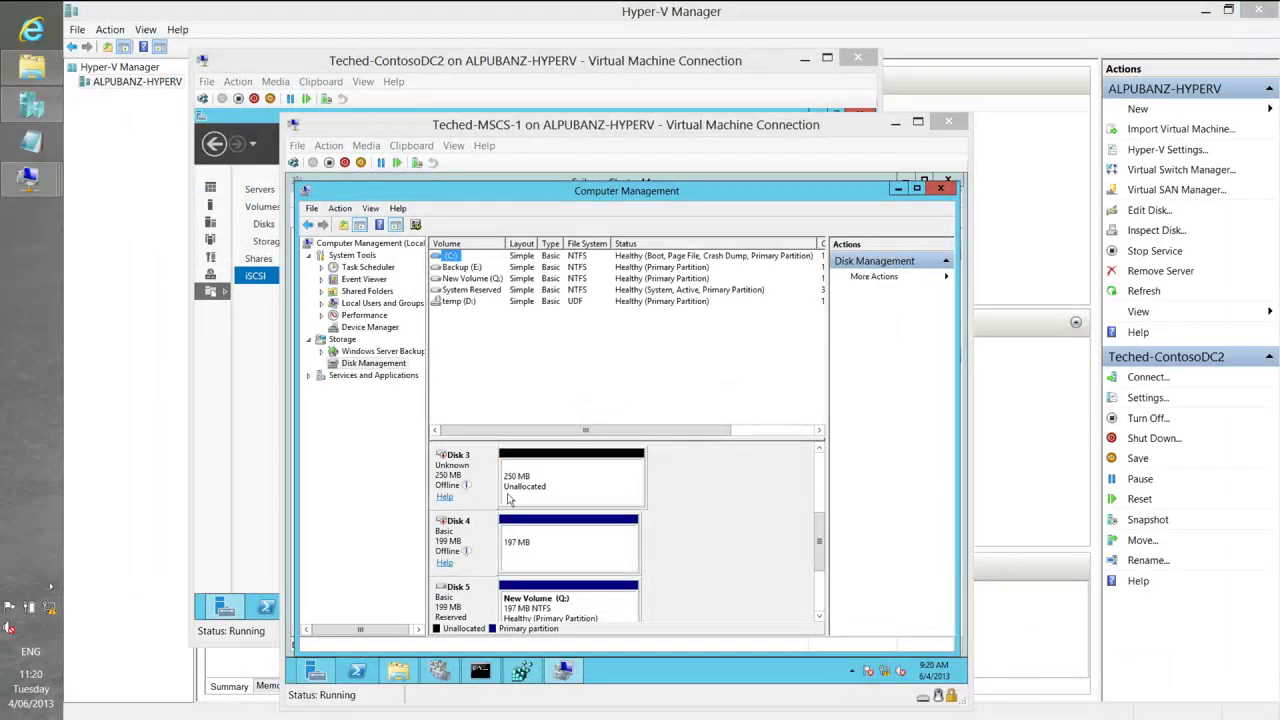
{"action": "right_click", "coordinate": [474, 479]}
Step: Bring Disk 3 online and initialize it as MBR
{"action": "left_click", "coordinate": [494, 489]}
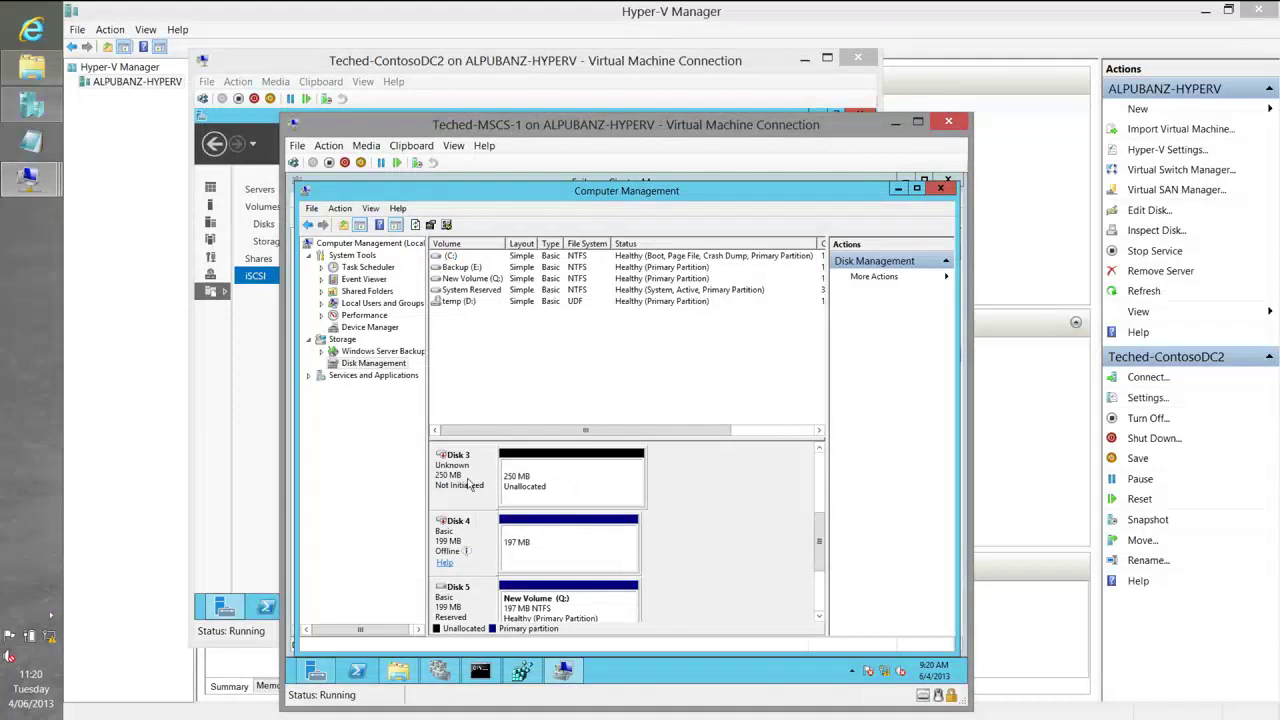
{"action": "right_click", "coordinate": [470, 483]}
{"action": "left_click", "coordinate": [484, 488]}
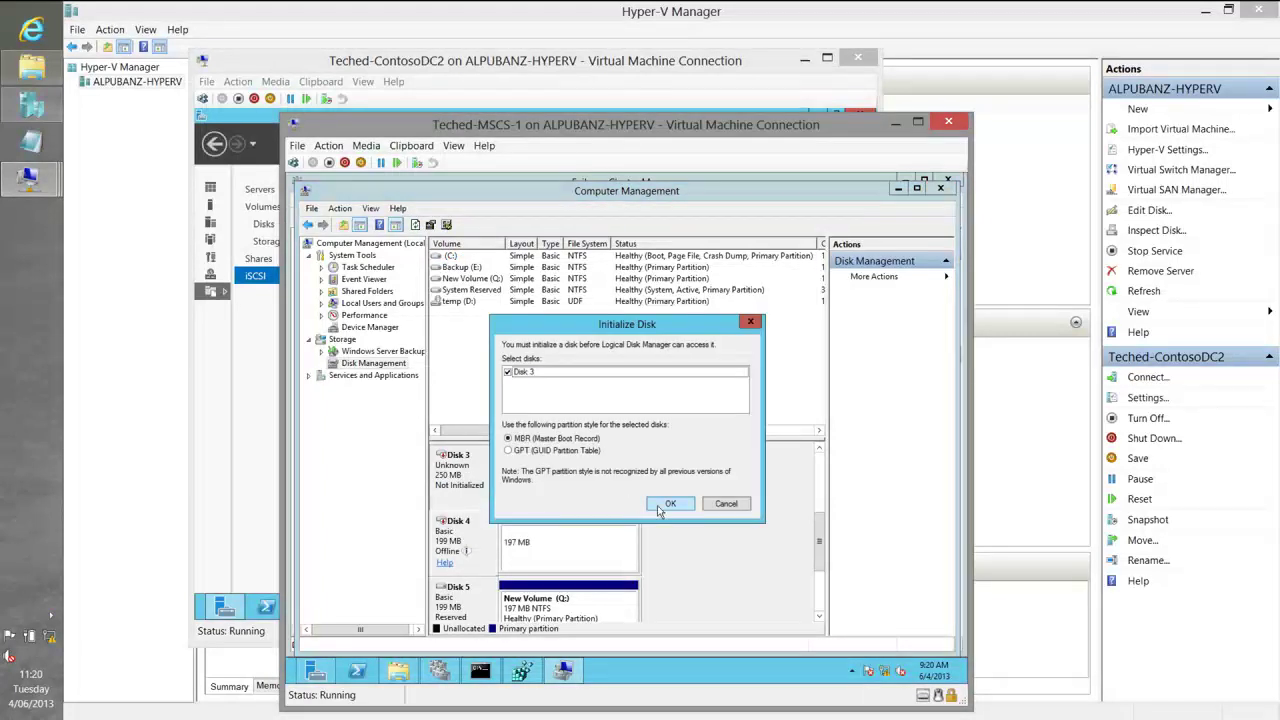
{"action": "left_click", "coordinate": [668, 504]}
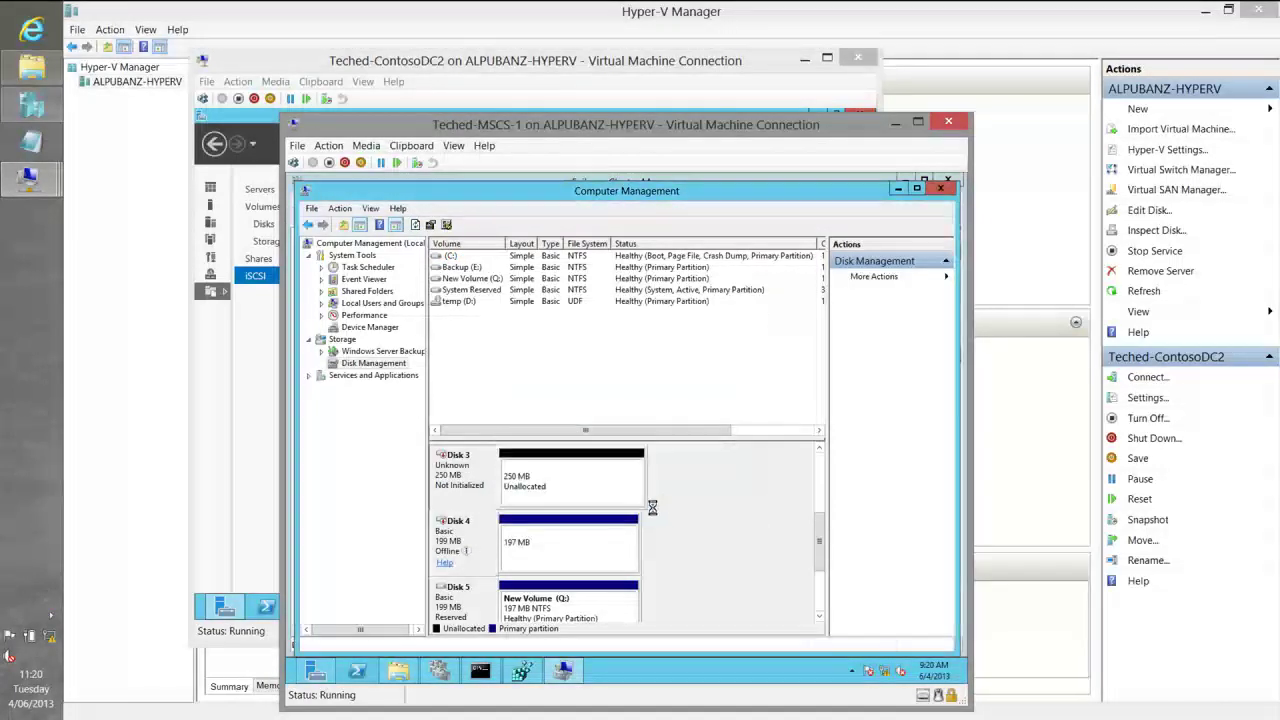
Step: Create a default-size NTFS simple volume on Disk 3 as drive F
{"action": "right_click", "coordinate": [552, 470]}
{"action": "left_click", "coordinate": [586, 478]}
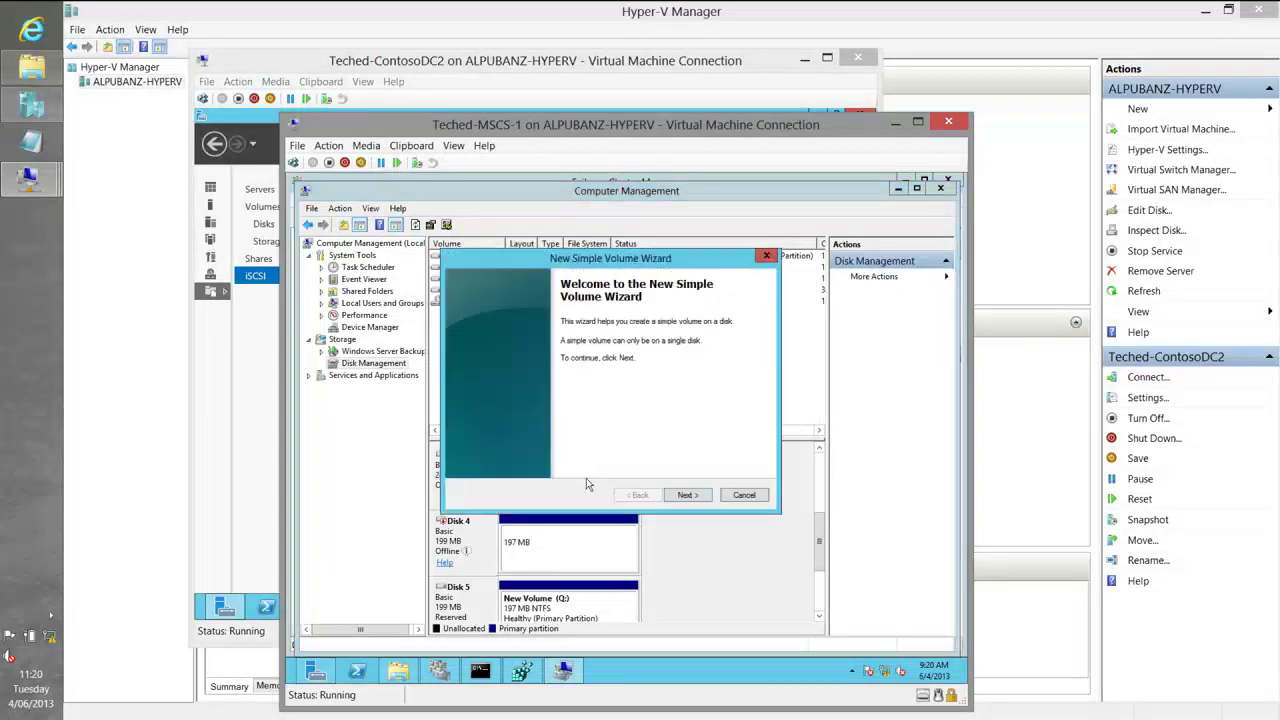
{"action": "left_click", "coordinate": [686, 496]}
{"action": "left_click", "coordinate": [687, 497]}
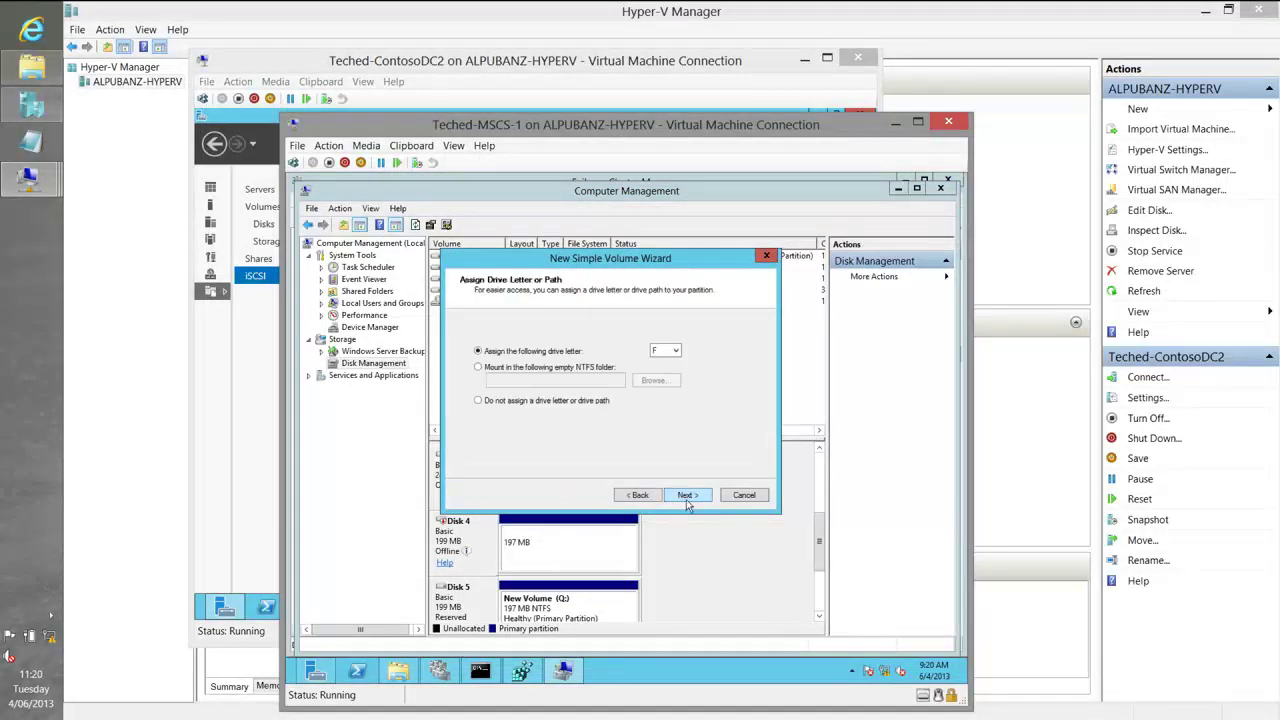
{"action": "left_click", "coordinate": [686, 497]}
{"action": "left_click", "coordinate": [686, 497]}
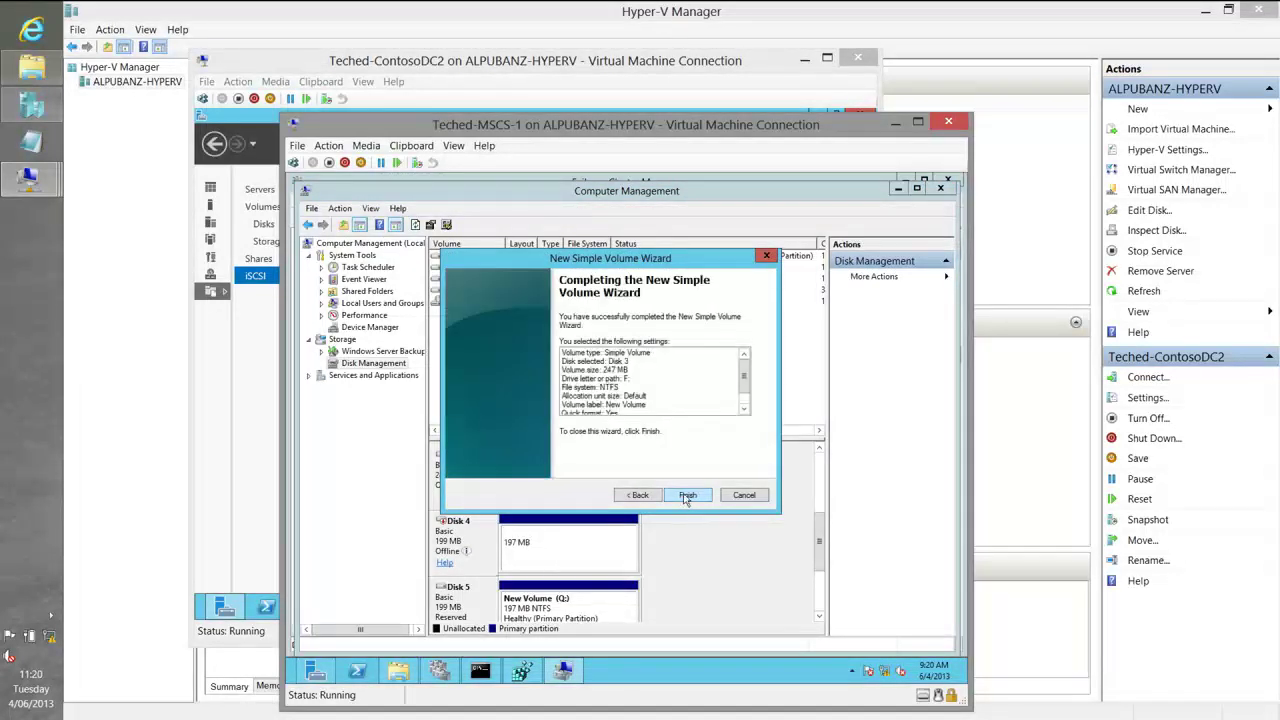
{"action": "left_click", "coordinate": [685, 496]}
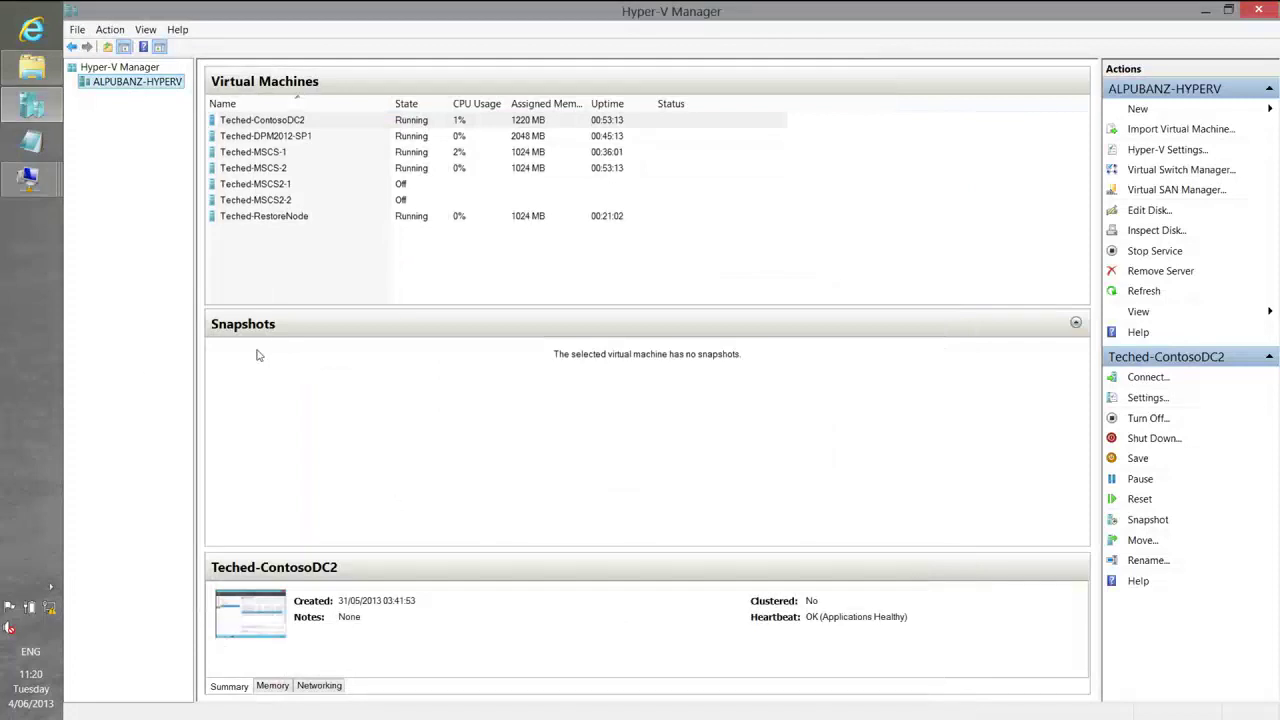
Step: Minimize Computer Management, cancel the format prompt, and show Failover Cluster Manager's Storage > Disks list
{"action": "left_click", "coordinate": [48, 113]}
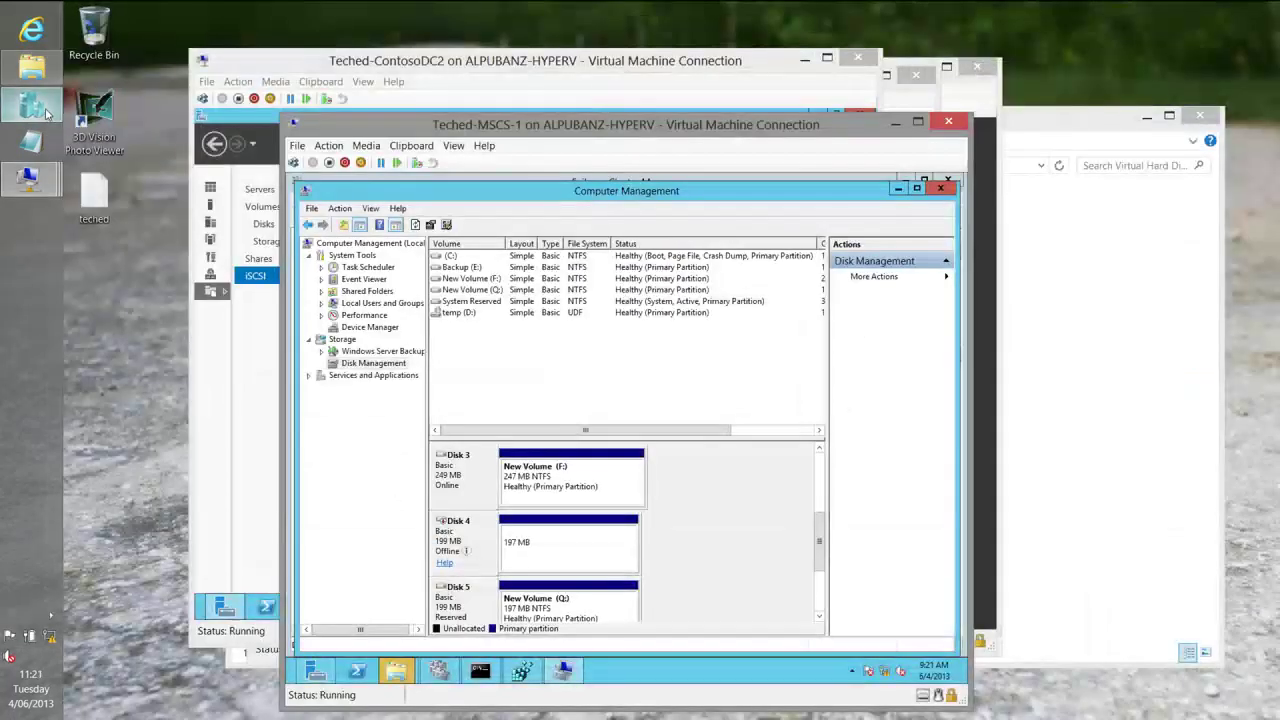
{"action": "left_click", "coordinate": [898, 189]}
{"action": "left_click", "coordinate": [706, 432]}
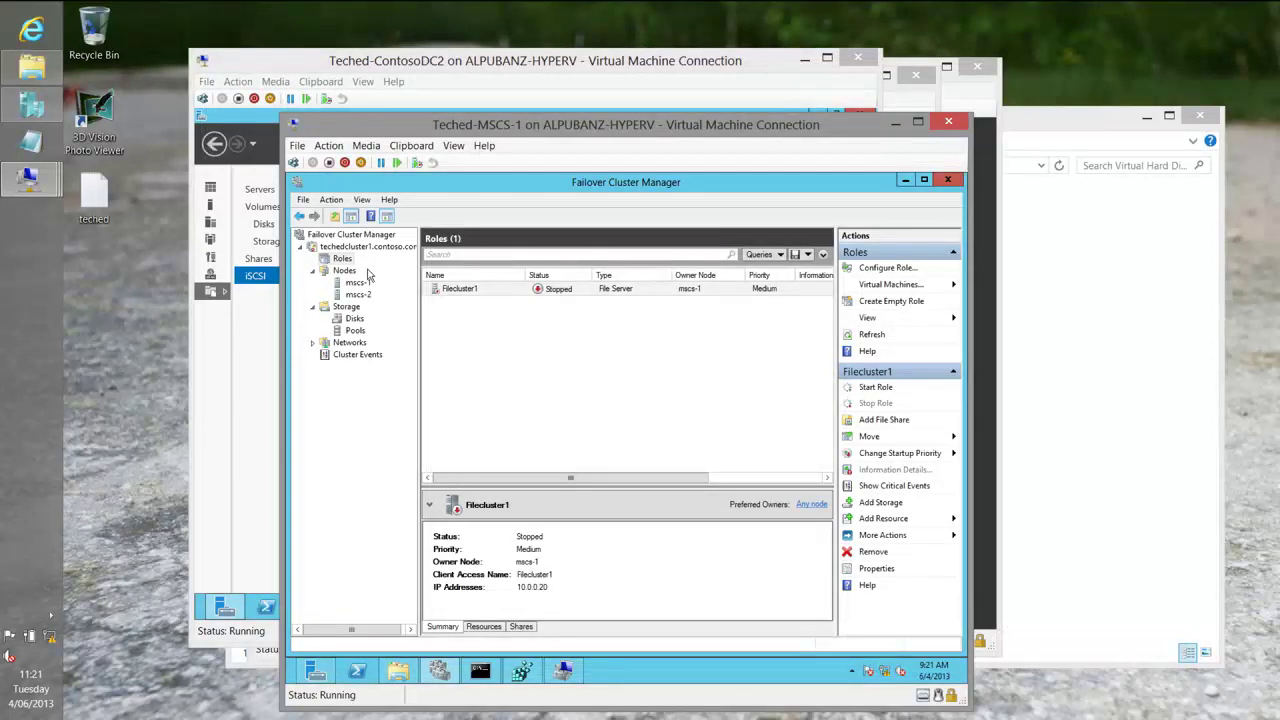
{"action": "left_click", "coordinate": [360, 319]}
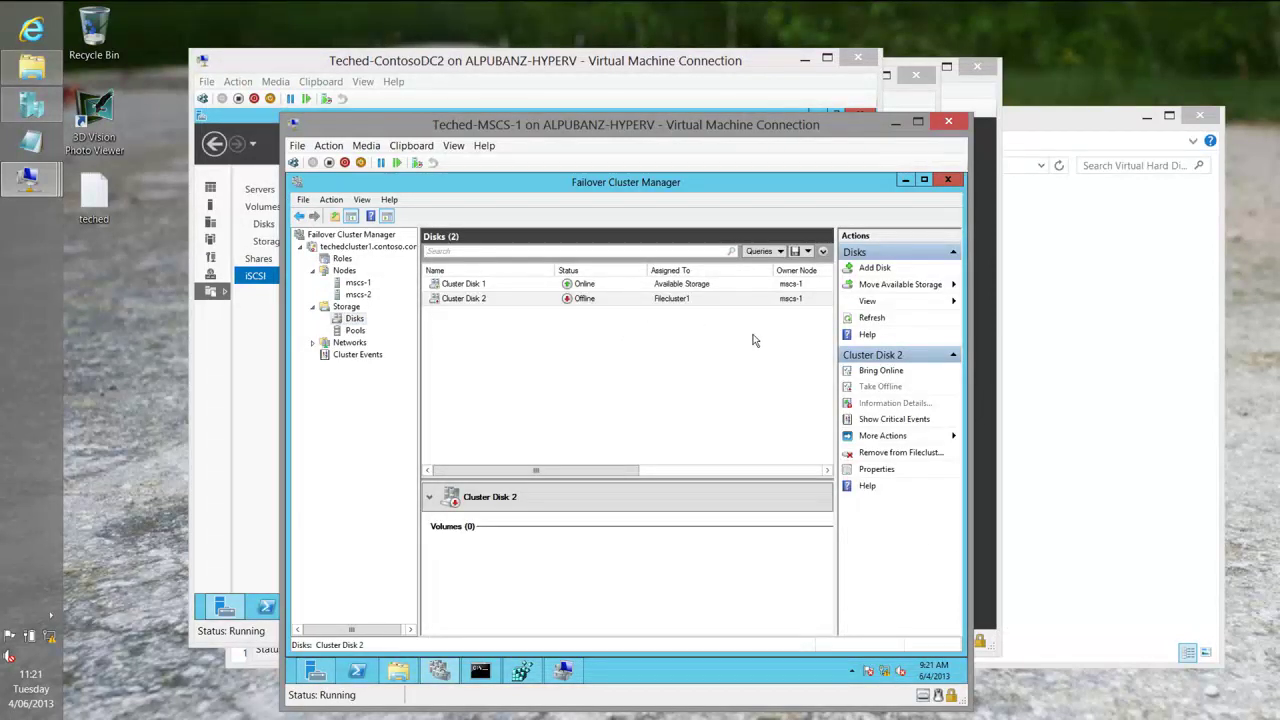
Step: Add both Cluster Disk 3 (200 MB) and Cluster Disk 4 (250 MB) to the cluster
{"action": "left_click", "coordinate": [869, 272]}
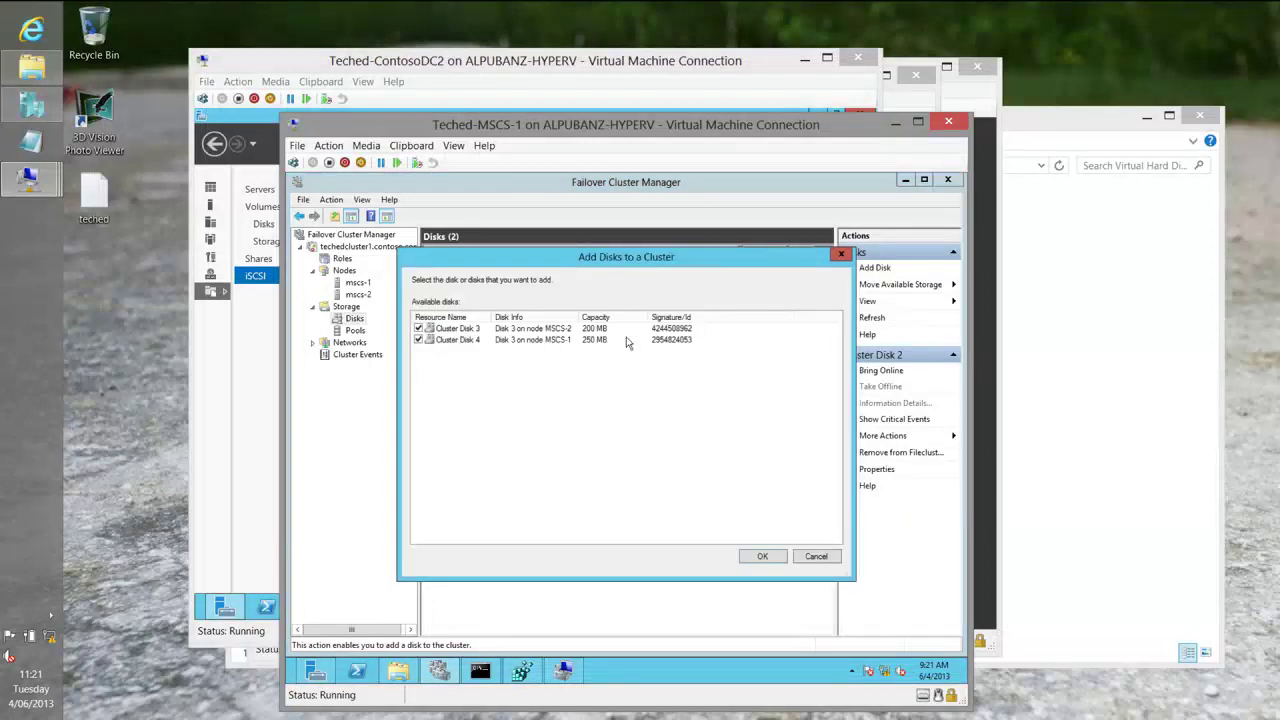
{"action": "left_click_drag", "start_coordinate": [487, 316], "coordinate": [530, 318]}
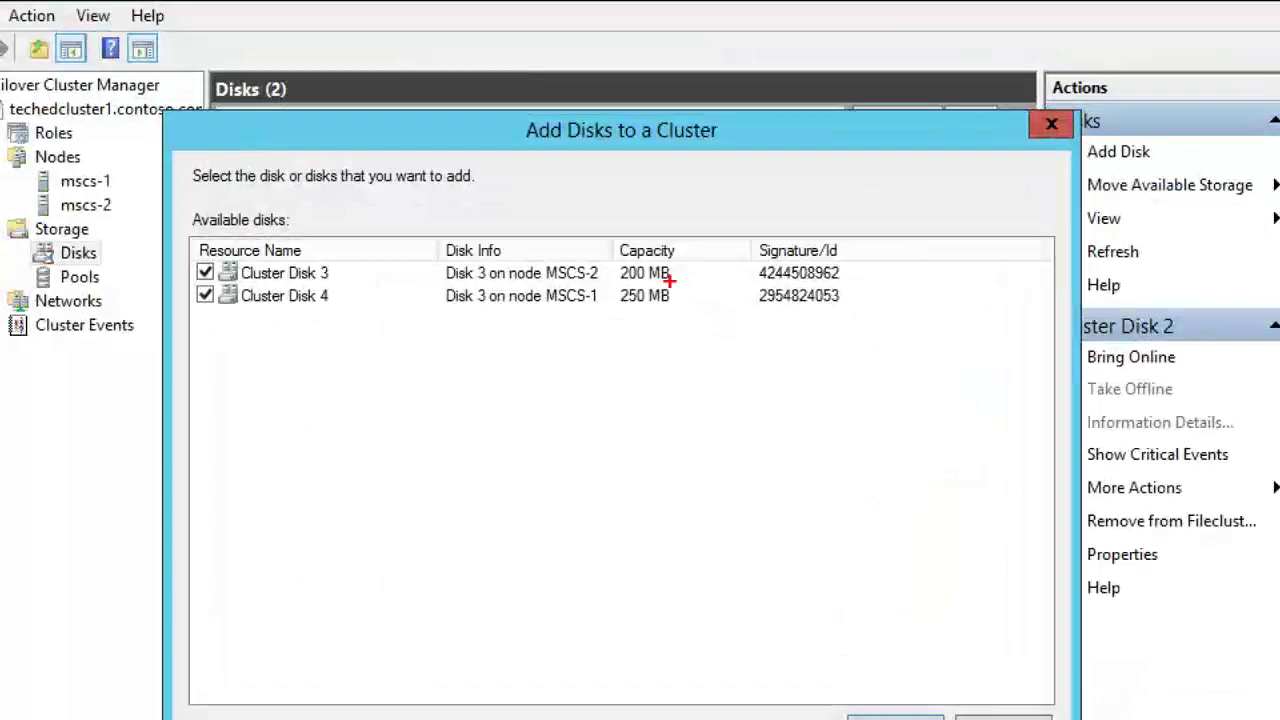
{"action": "mouse_move", "coordinate": [668, 281]}
{"action": "left_mouse_down"}
{"action": "mouse_move", "coordinate": [711, 275]}
{"action": "mouse_move", "coordinate": [758, 357]}
{"action": "left_mouse_up"}
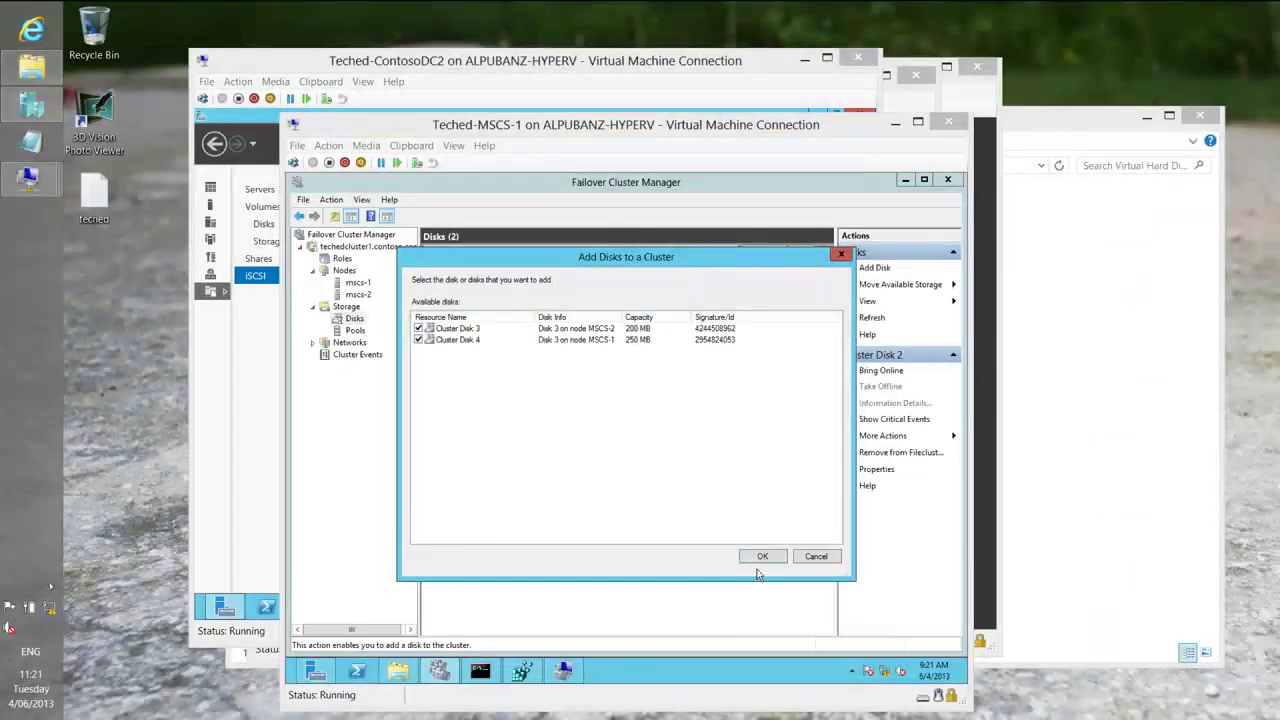
{"action": "left_click", "coordinate": [764, 565]}
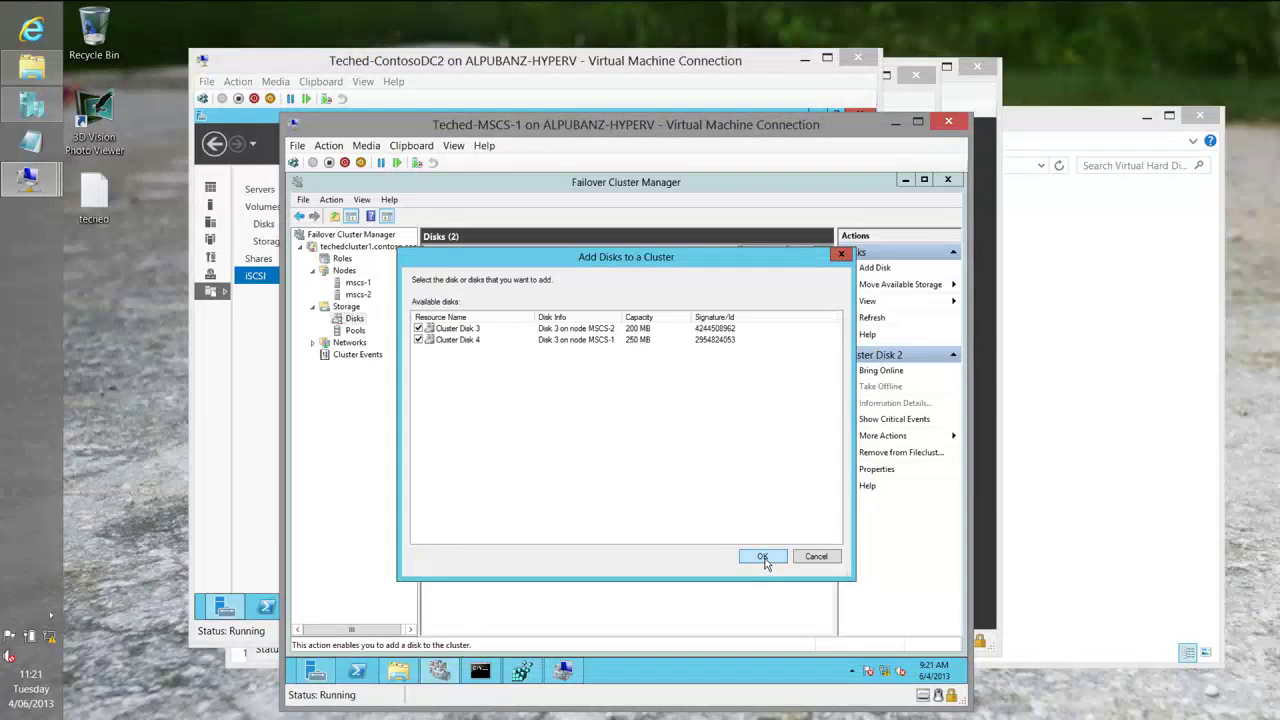
{"action": "left_click", "coordinate": [763, 563]}
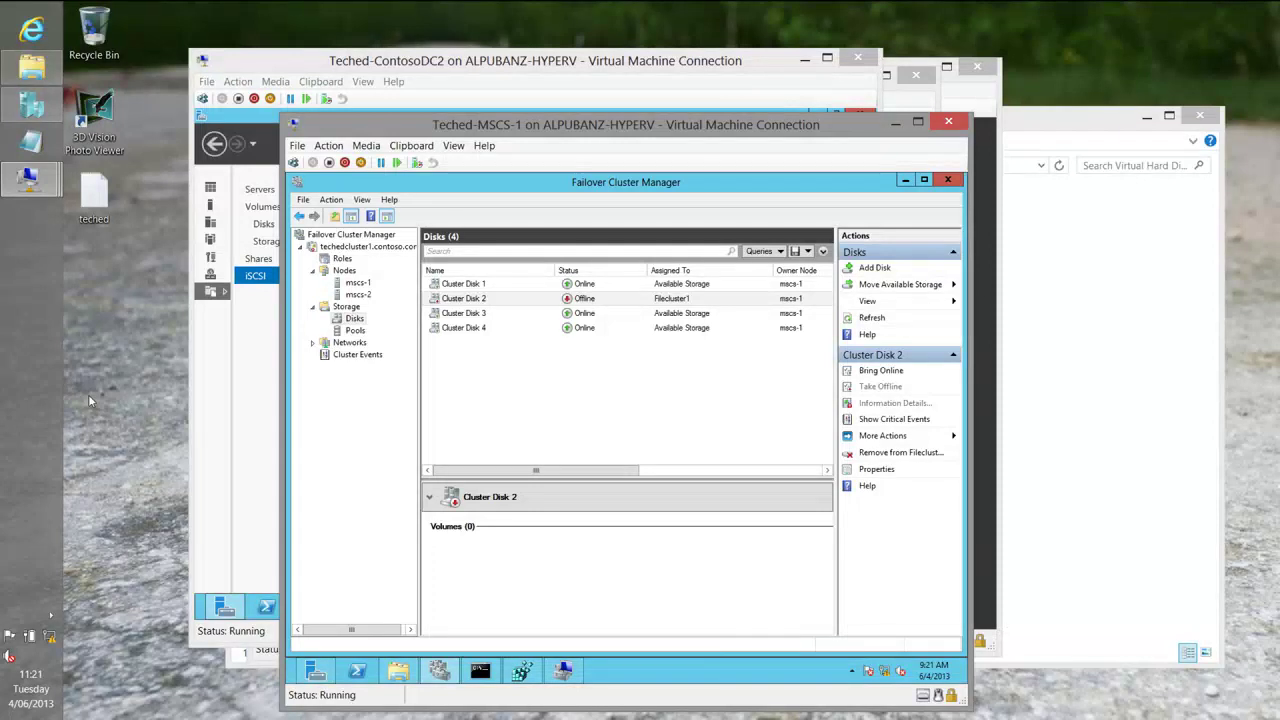
Step: Attempt to repair Cluster Disk 2 and dismiss the no-suitable-disks message
{"action": "right_click", "coordinate": [466, 300]}
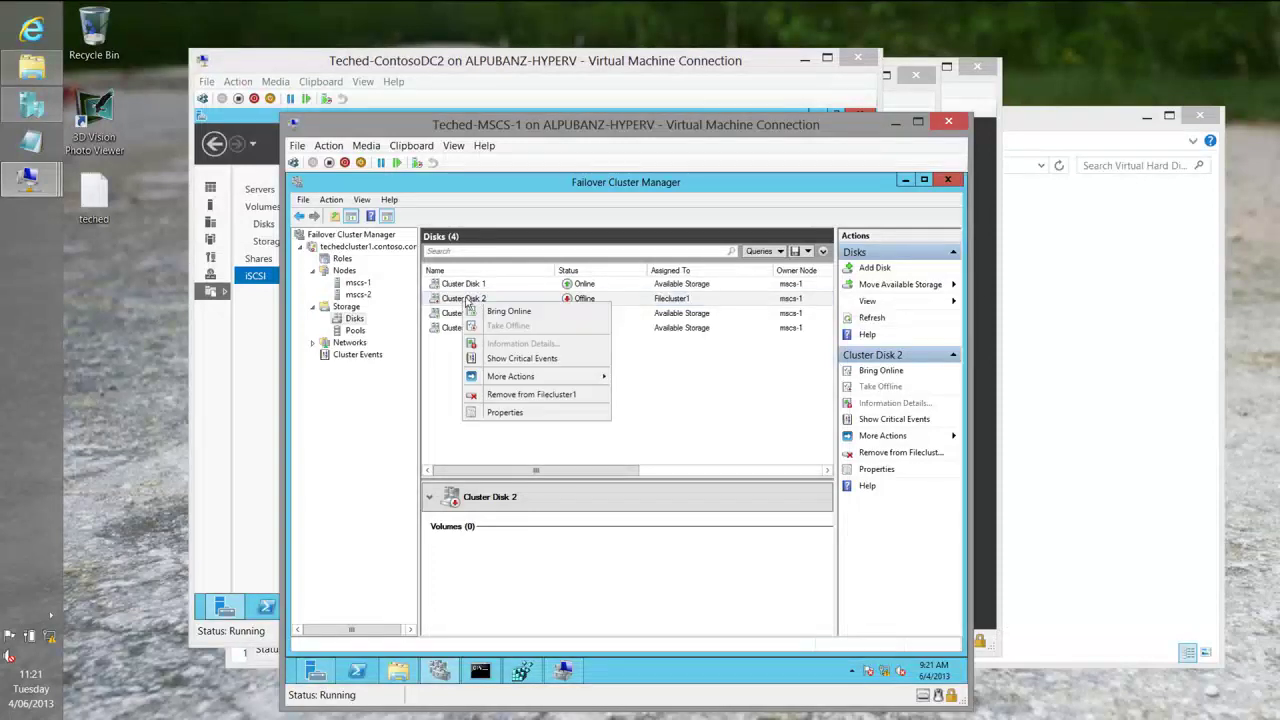
{"action": "mouse_move", "coordinate": [527, 378]}
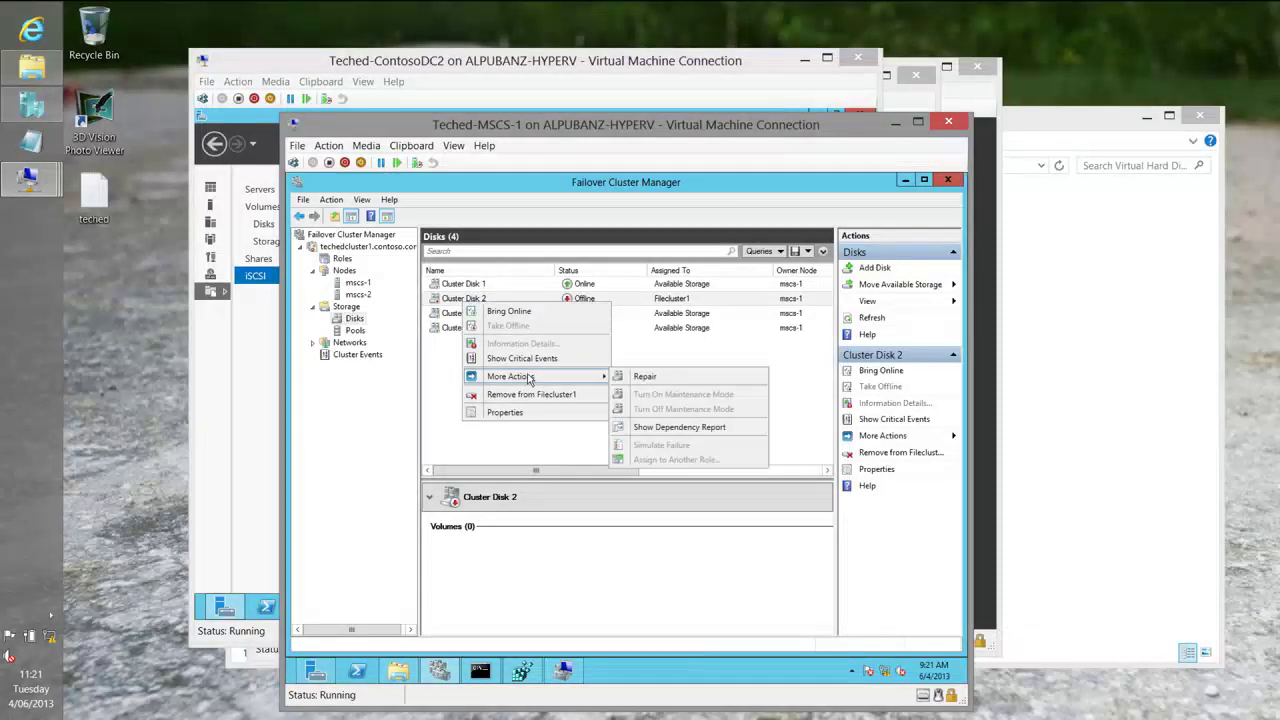
{"action": "left_click", "coordinate": [652, 381]}
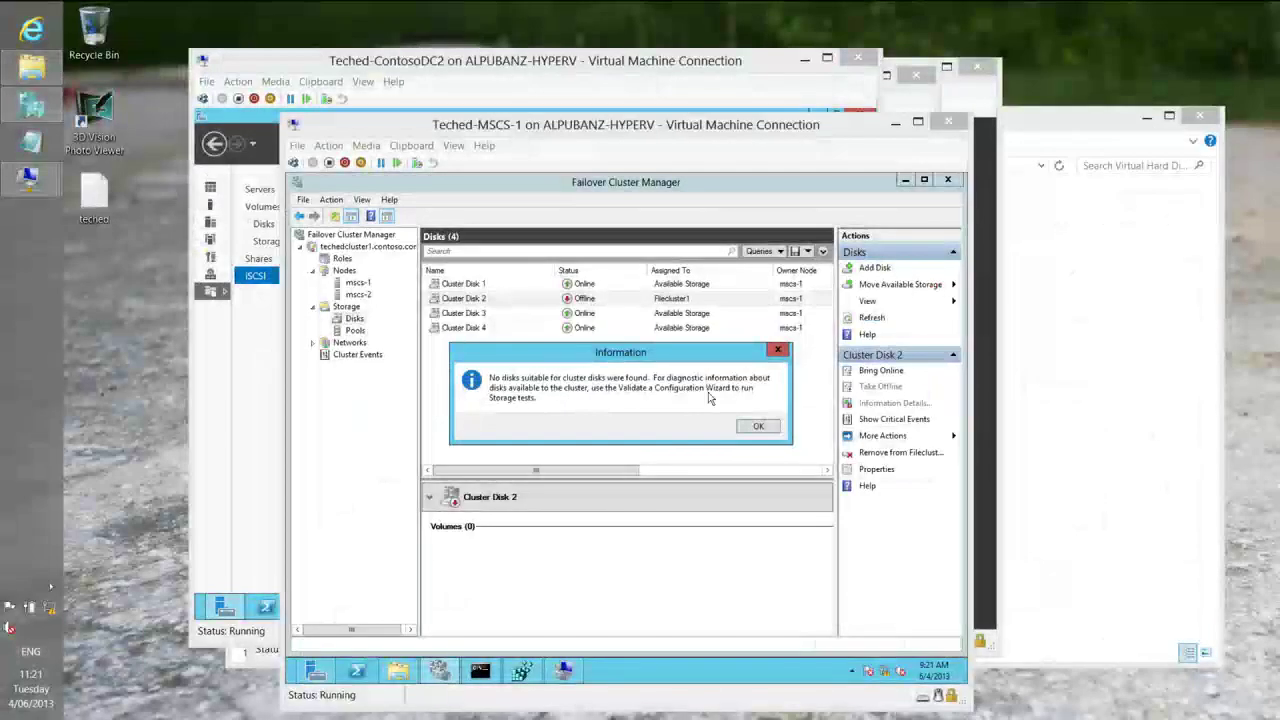
{"action": "left_click", "coordinate": [753, 426]}
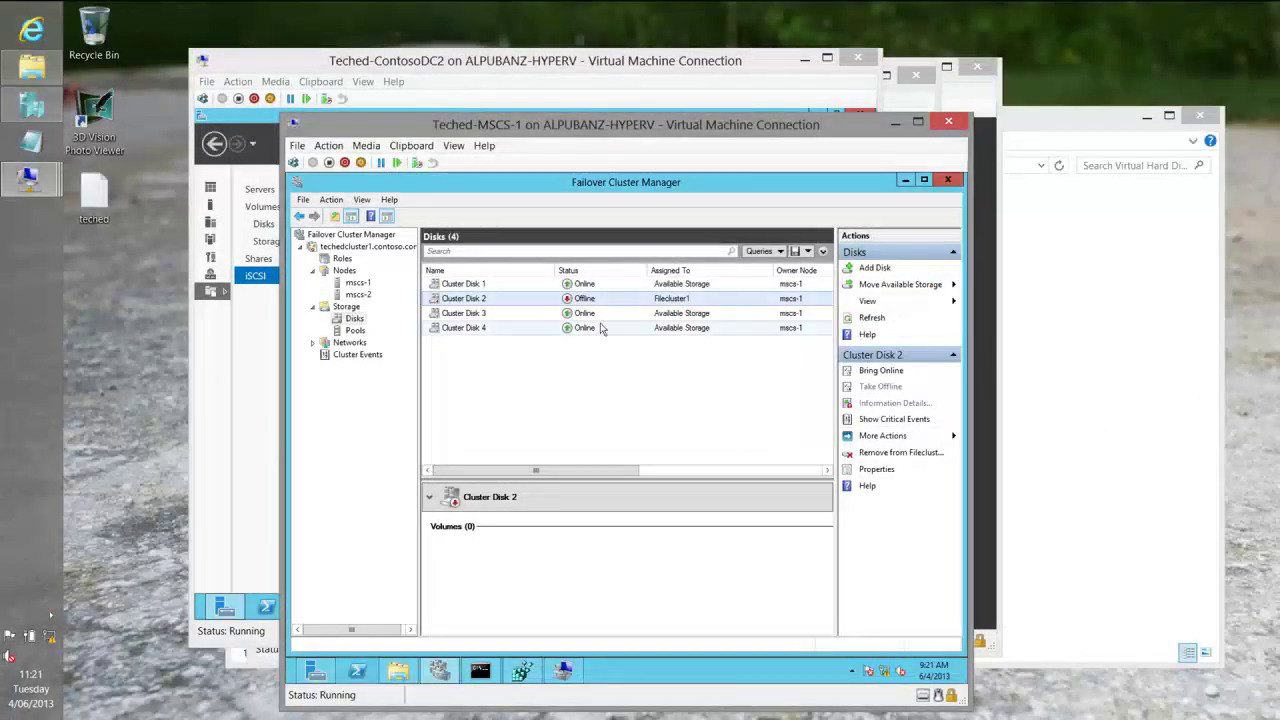
Step: Remove Cluster Disk 3 from available storage and confirm
{"action": "left_click", "coordinate": [503, 315]}
{"action": "right_click", "coordinate": [503, 315]}
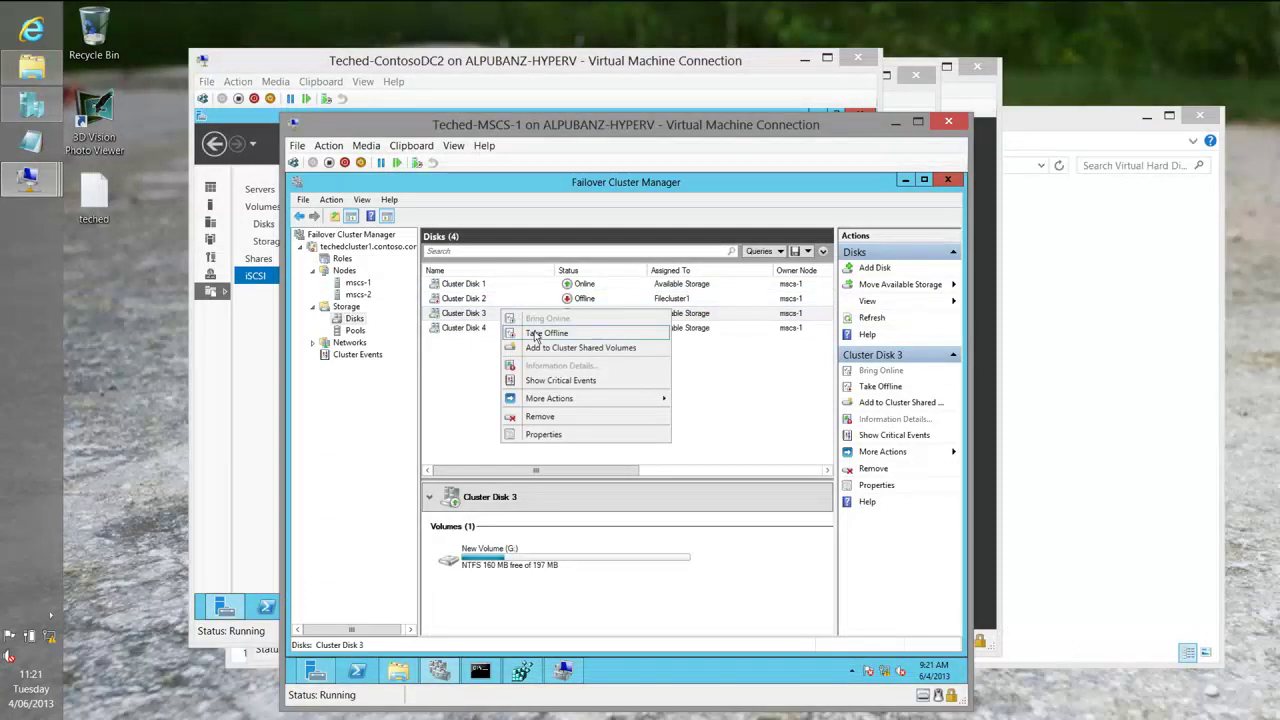
{"action": "left_click", "coordinate": [582, 421]}
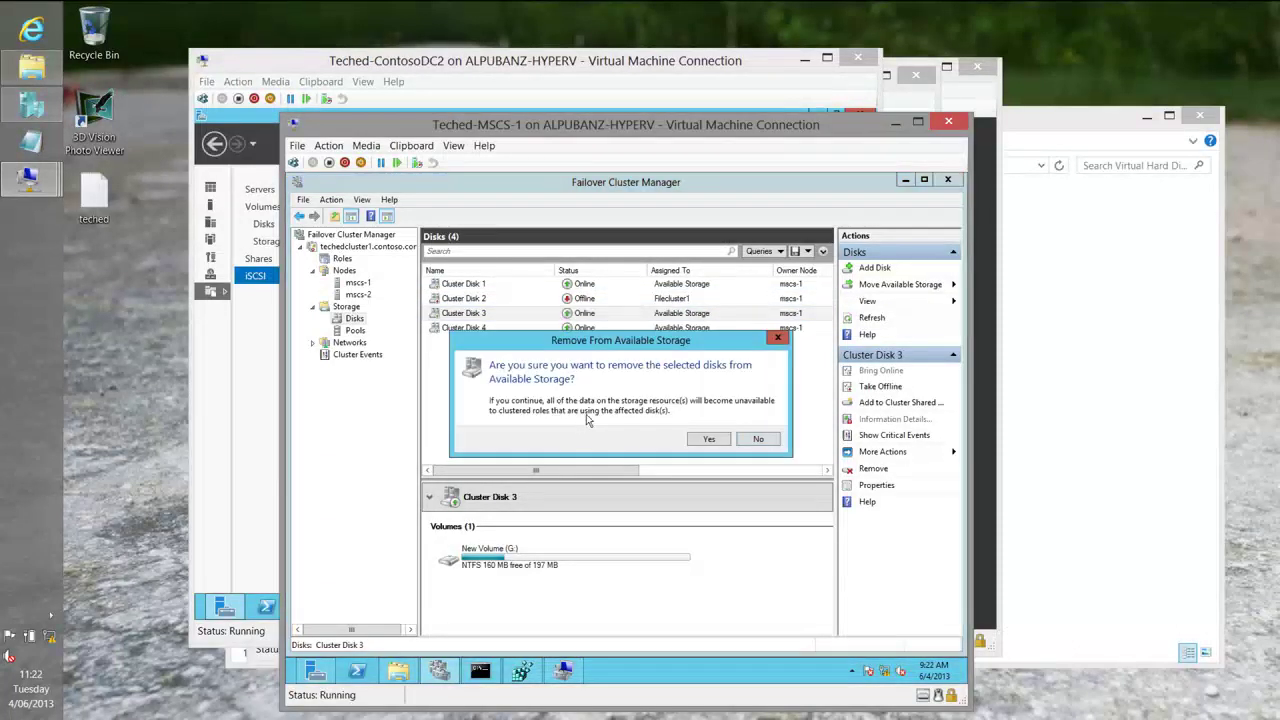
{"action": "left_click", "coordinate": [708, 440]}
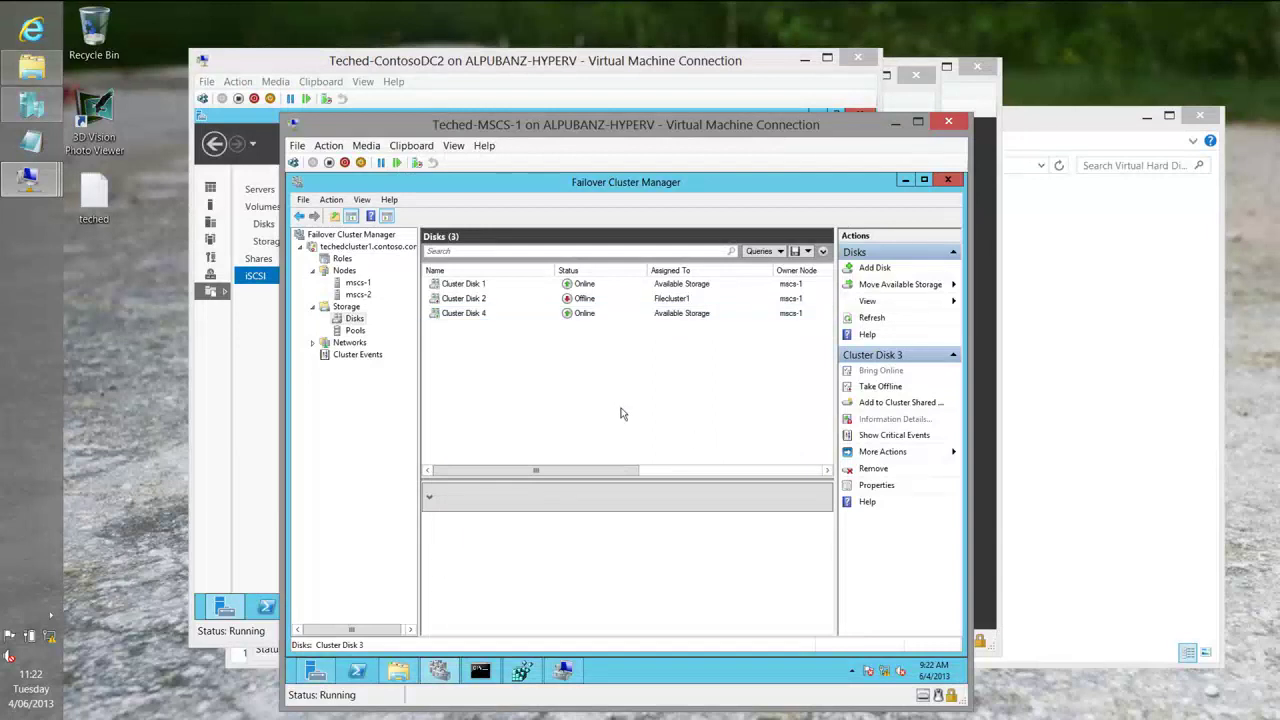
{"action": "left_click", "coordinate": [495, 302]}
Step: Repair Cluster Disk 2 using the 200 MB Disk 3 on node MSCS-2
{"action": "right_click", "coordinate": [495, 302]}
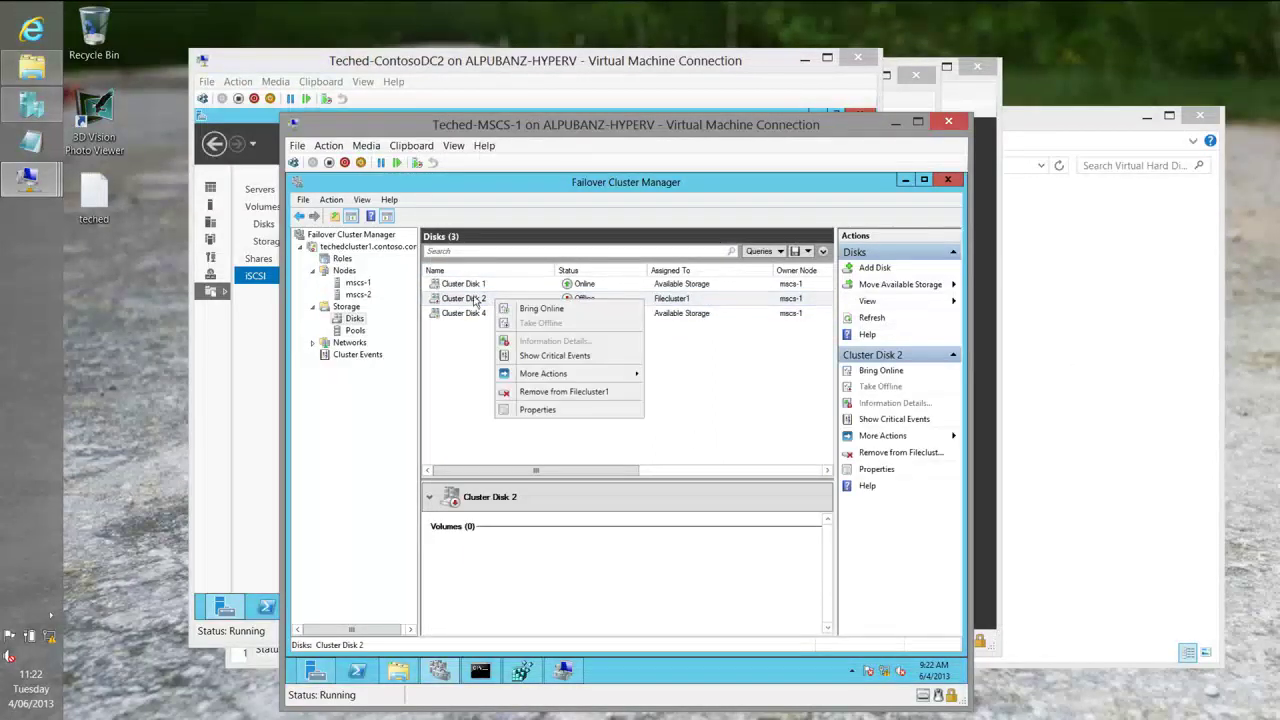
{"action": "left_click", "coordinate": [408, 320]}
{"action": "right_click", "coordinate": [461, 298]}
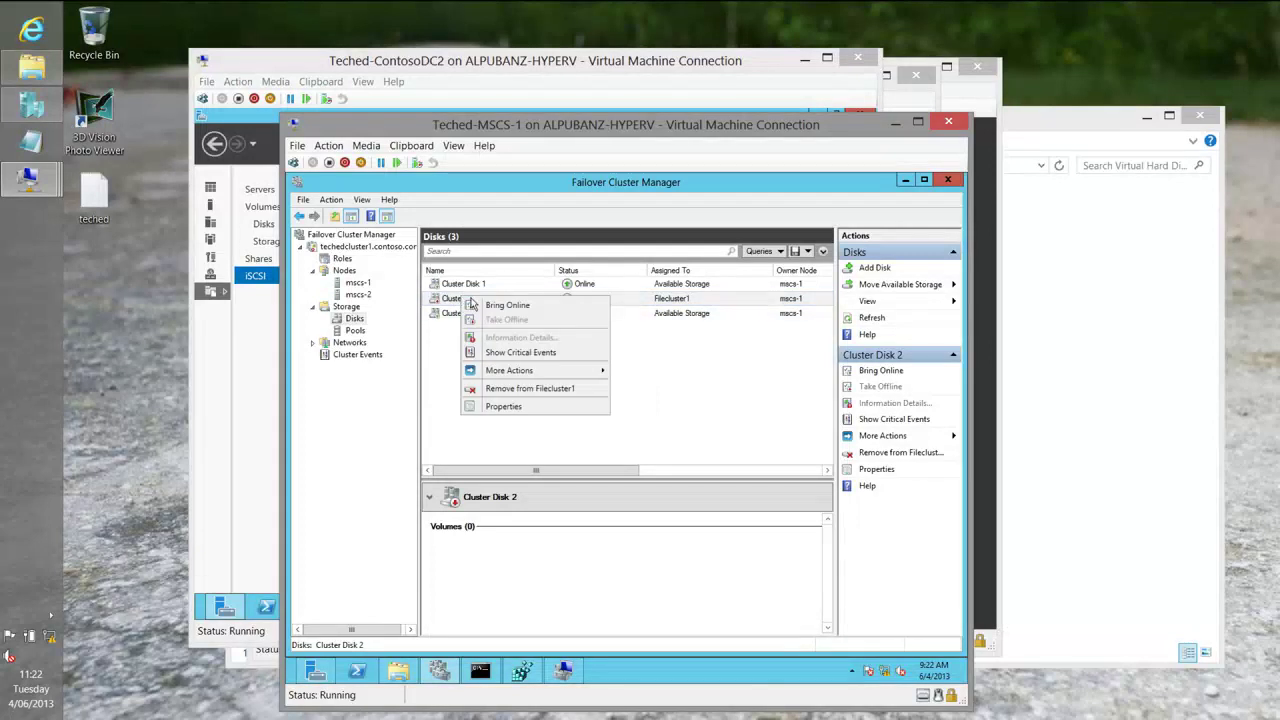
{"action": "mouse_move", "coordinate": [554, 372]}
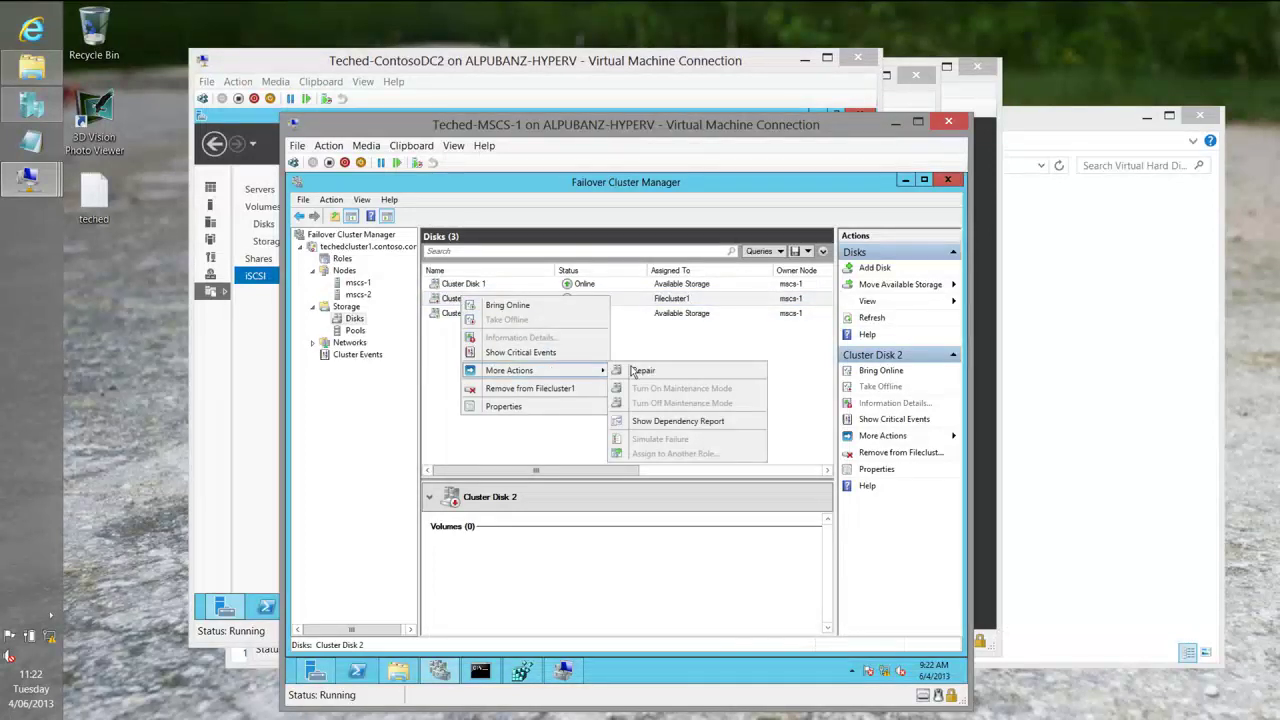
{"action": "left_click", "coordinate": [634, 371]}
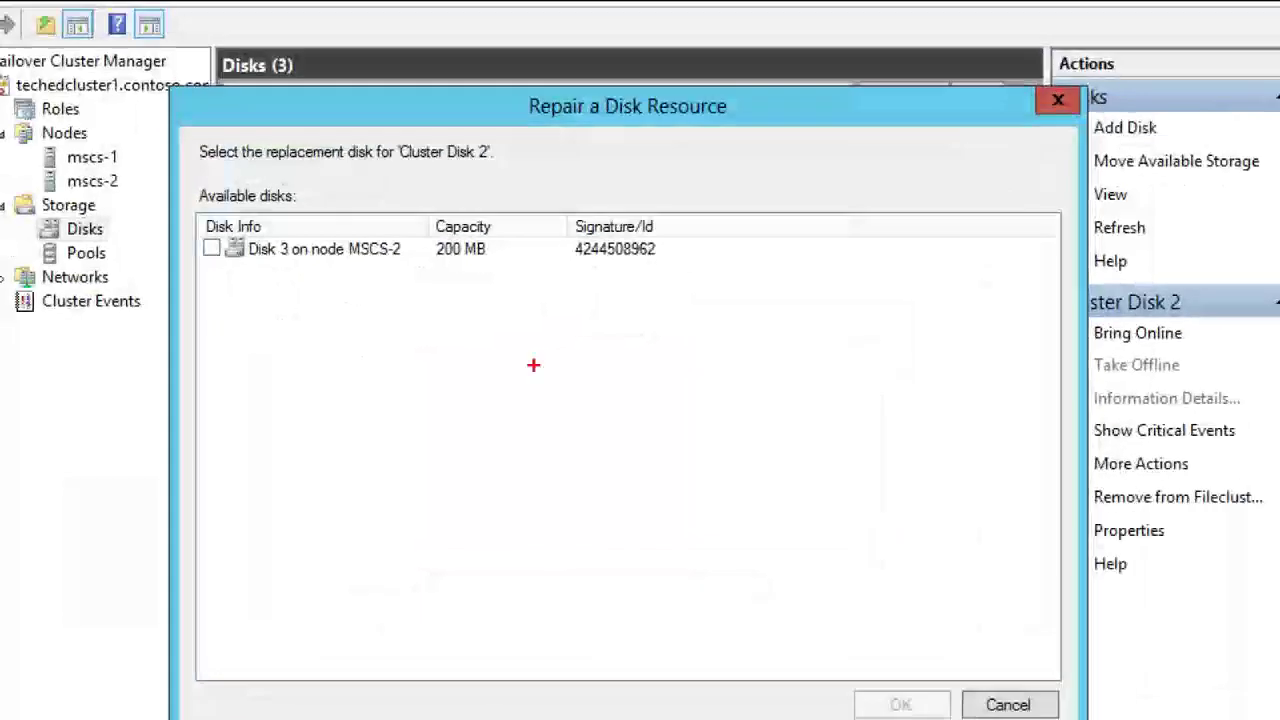
{"action": "left_click_drag", "start_coordinate": [460, 263], "coordinate": [511, 323]}
{"action": "left_click_drag", "start_coordinate": [612, 245], "coordinate": [652, 290]}
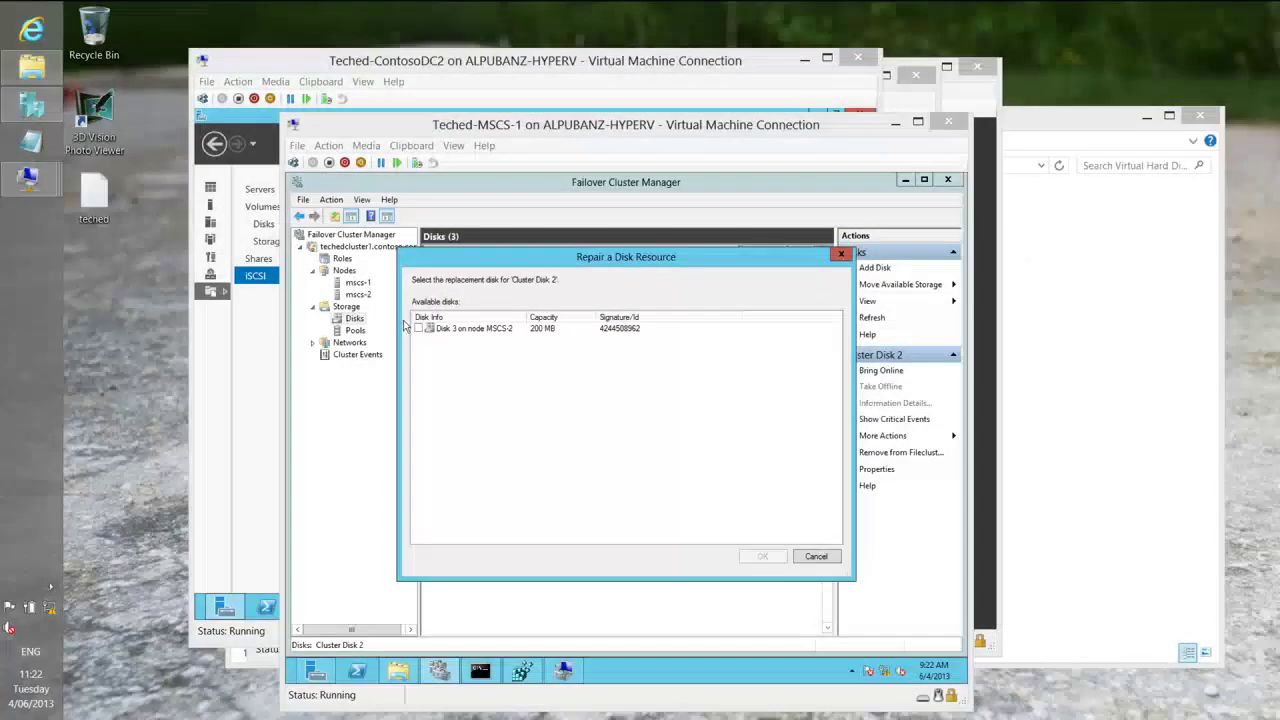
{"action": "left_click", "coordinate": [418, 328]}
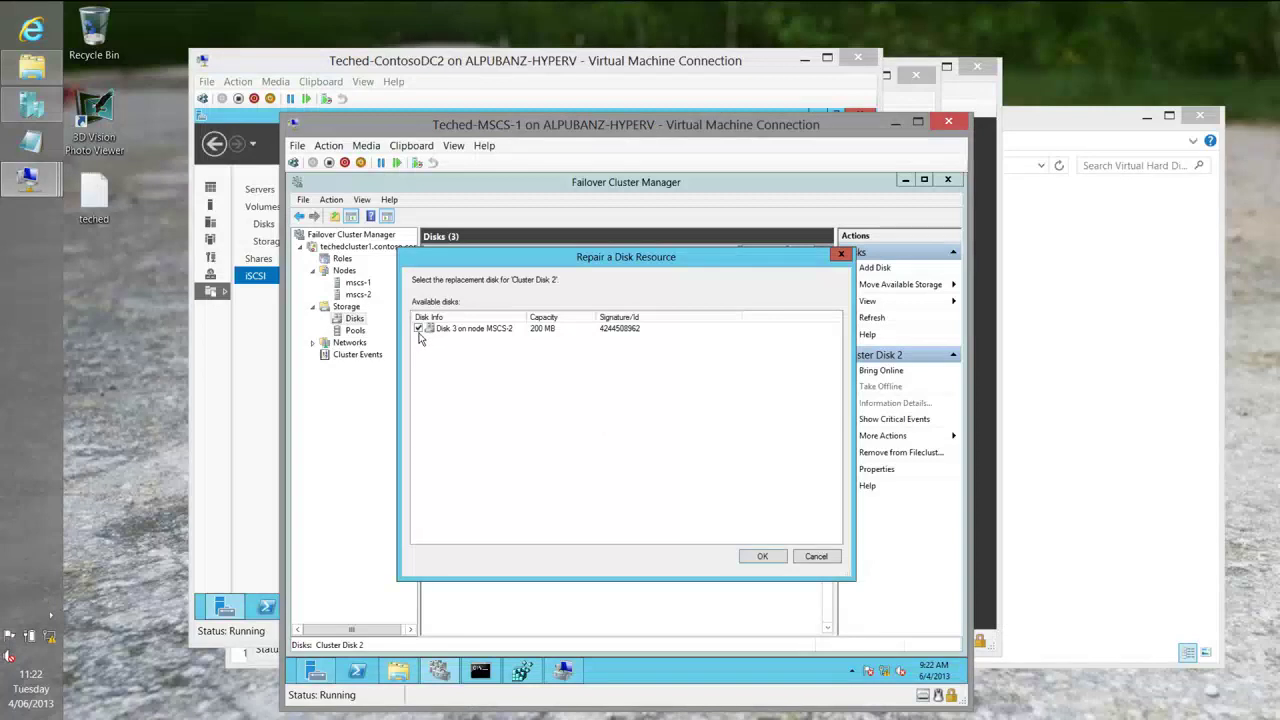
{"action": "left_click", "coordinate": [761, 557]}
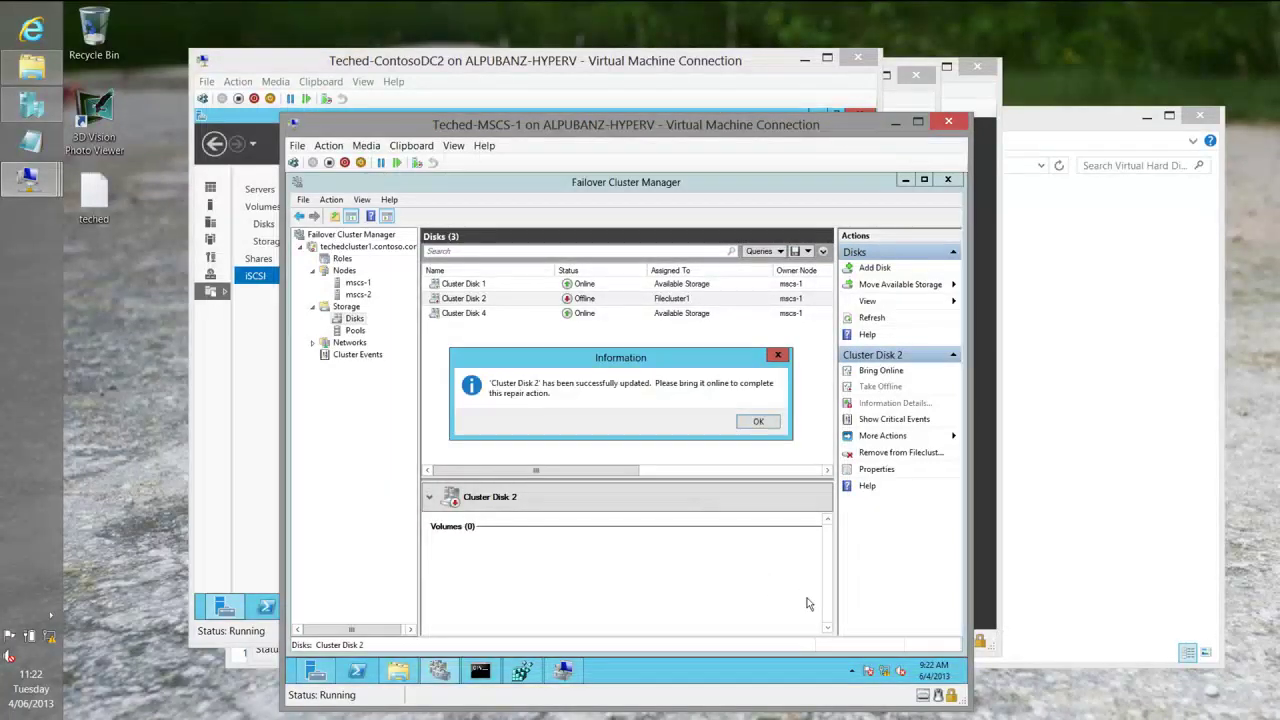
Step: Acknowledge the repair success and bring Cluster Disk 2 back online
{"action": "left_click", "coordinate": [740, 421]}
{"action": "right_click", "coordinate": [610, 303]}
{"action": "left_click", "coordinate": [645, 311]}
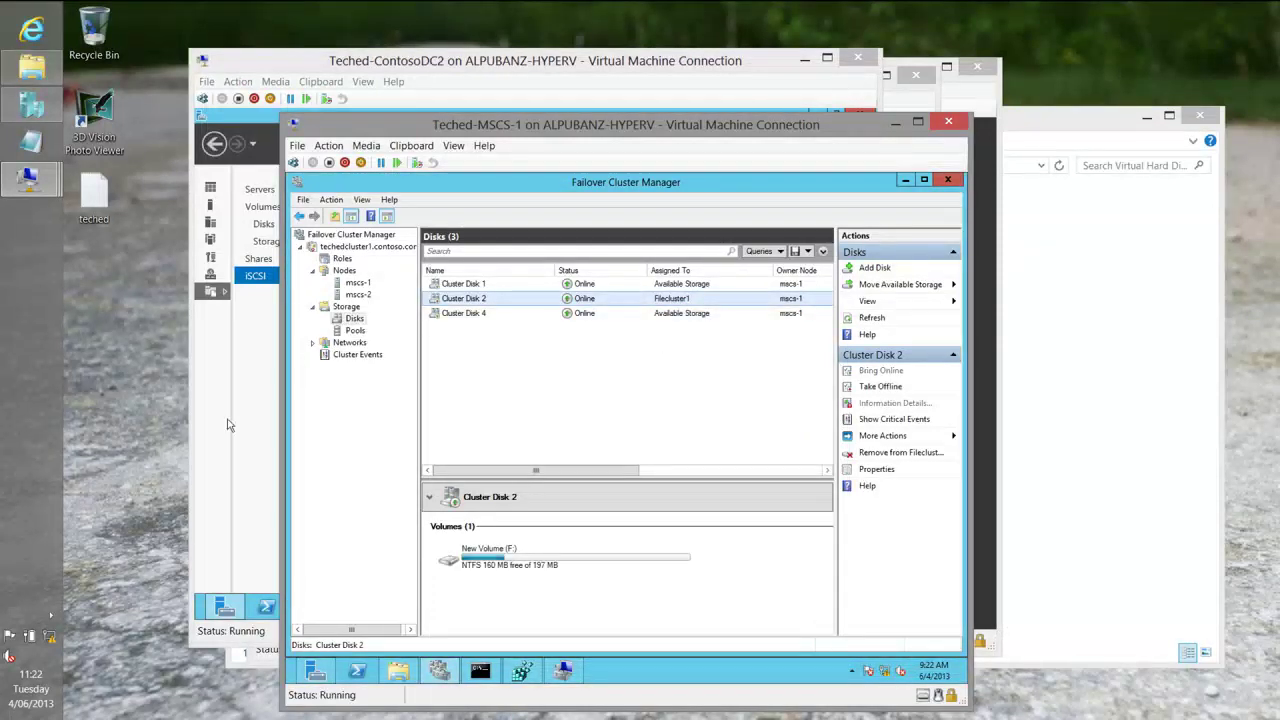